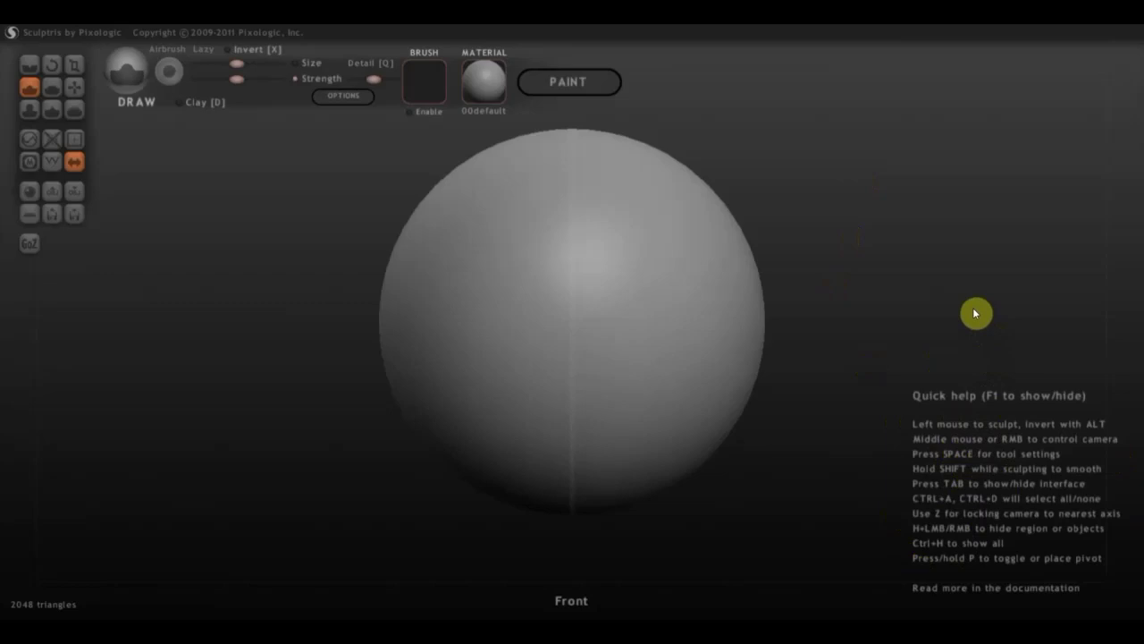
# Step: Hide the quick help, apply 00ZBrush_RedWax to the sphere, and zoom out
pyautogui.press('F1')
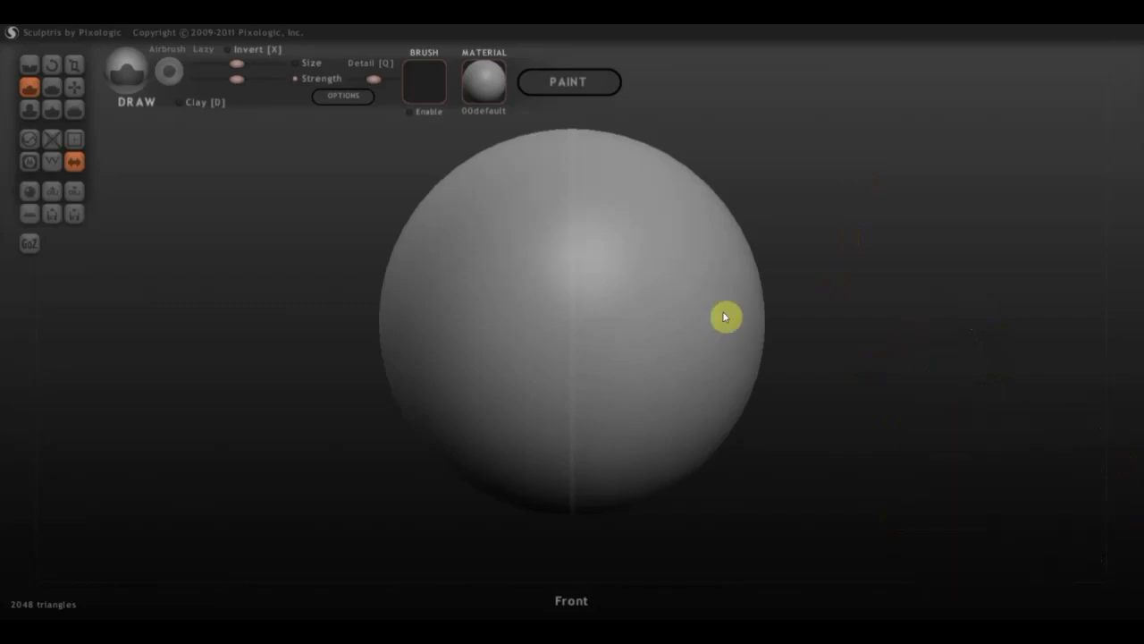
pyautogui.click(486, 91)
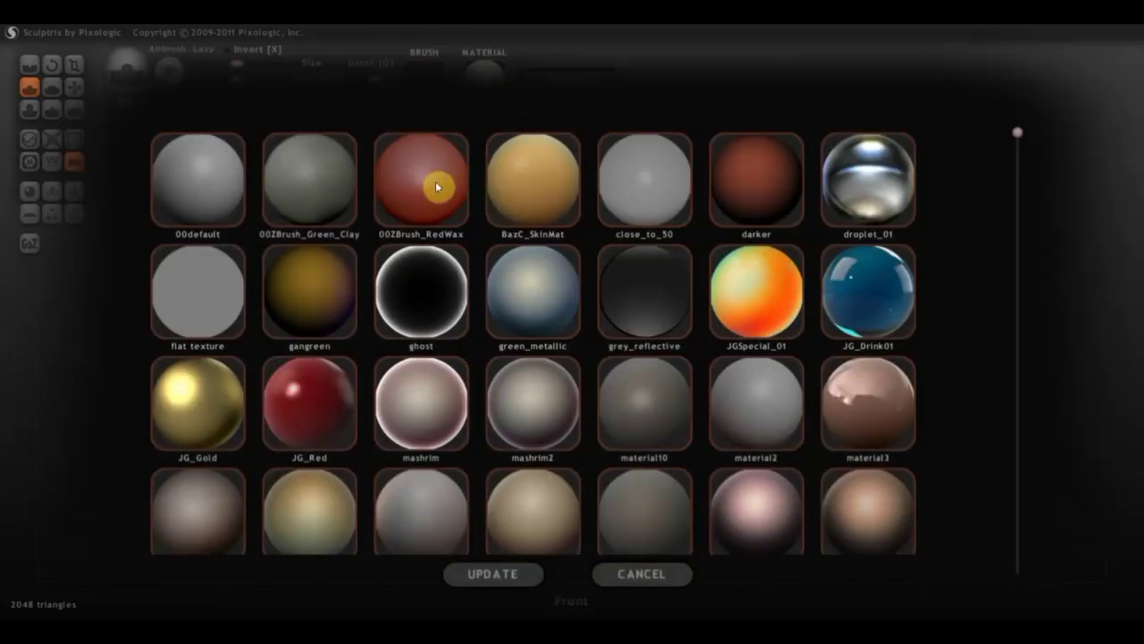
pyautogui.click(438, 186)
pyautogui.scroll(-3, 496, 286)
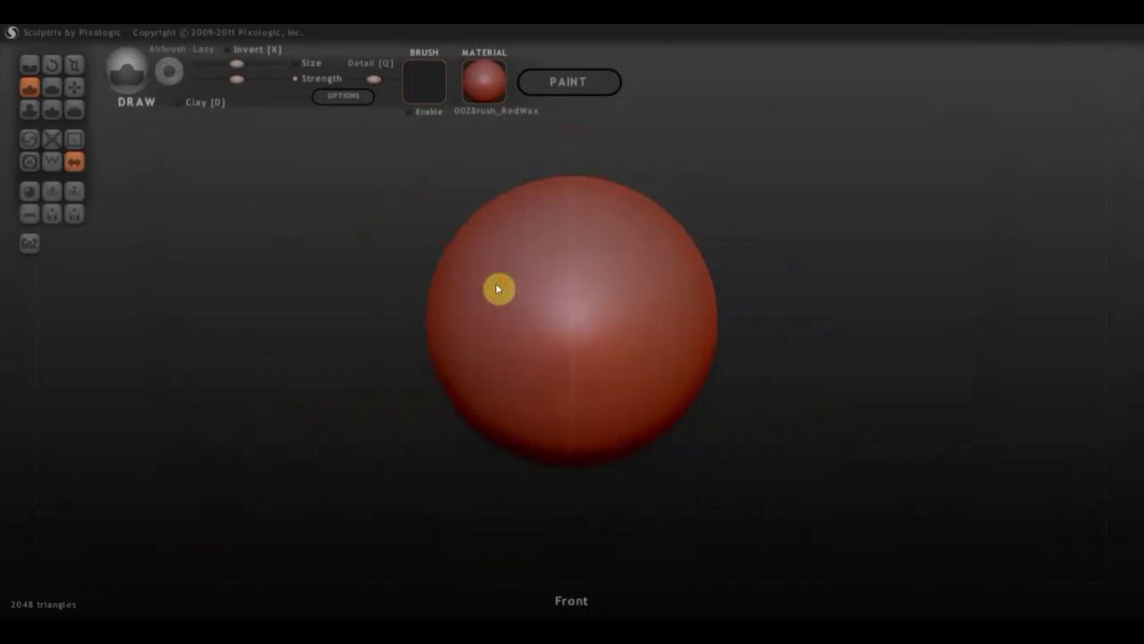
pyautogui.scroll(-1, 496, 286)
pyautogui.scroll(-2, 497, 288)
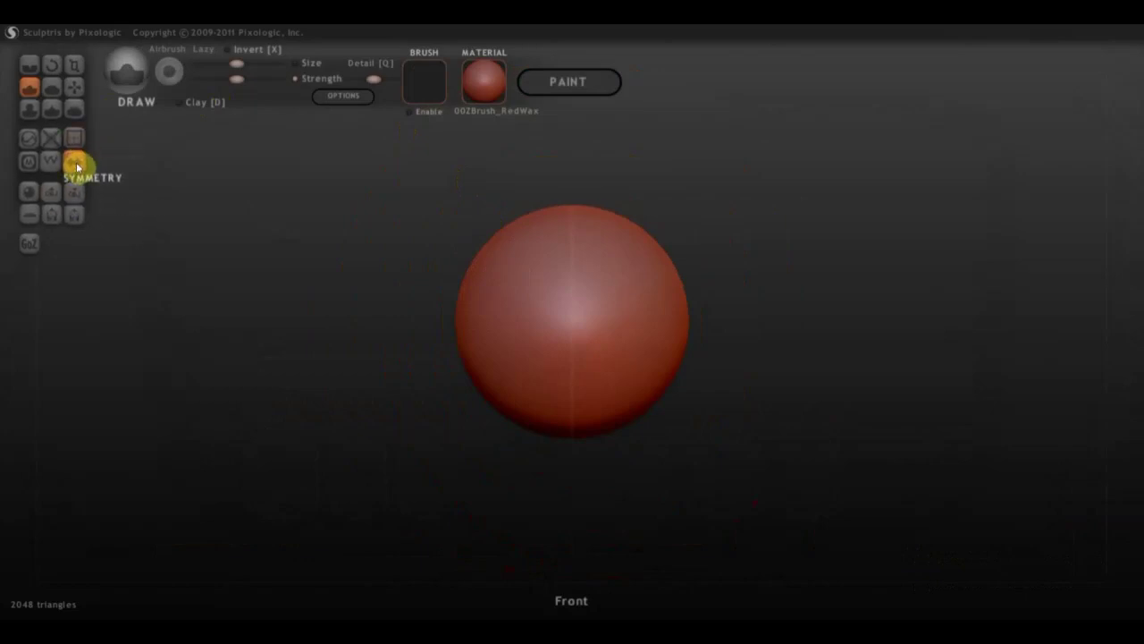
# Step: With a lower-strength Grab brush, drag the sphere's bottom into a pointed chin and narrow the sides
pyautogui.click(75, 89)
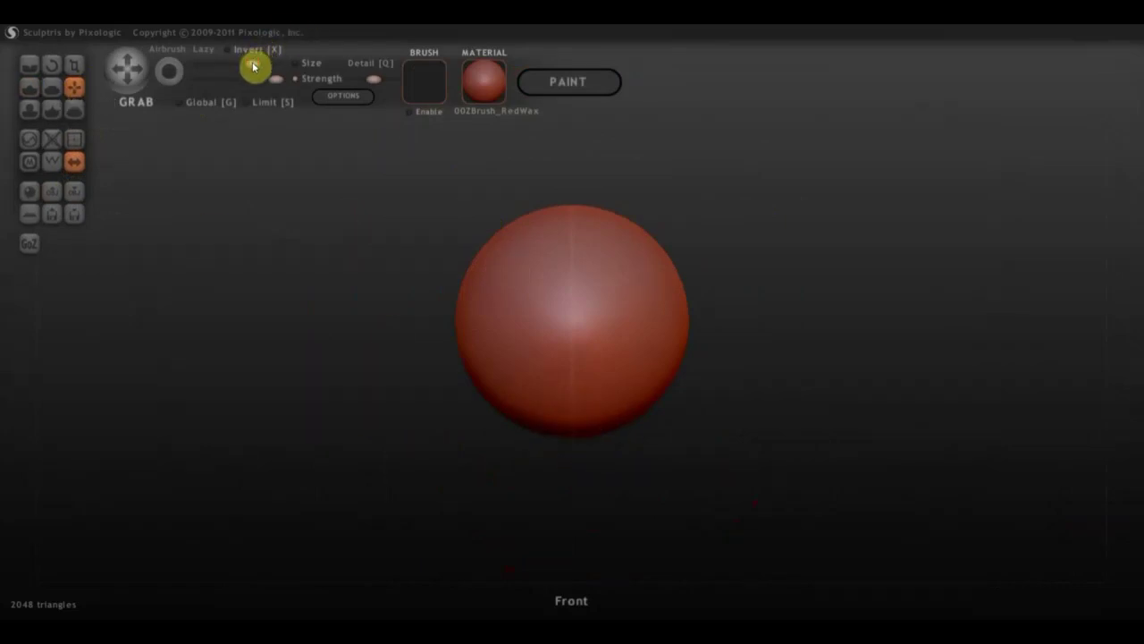
pyautogui.moveTo(277, 80); pyautogui.dragTo(240, 86)
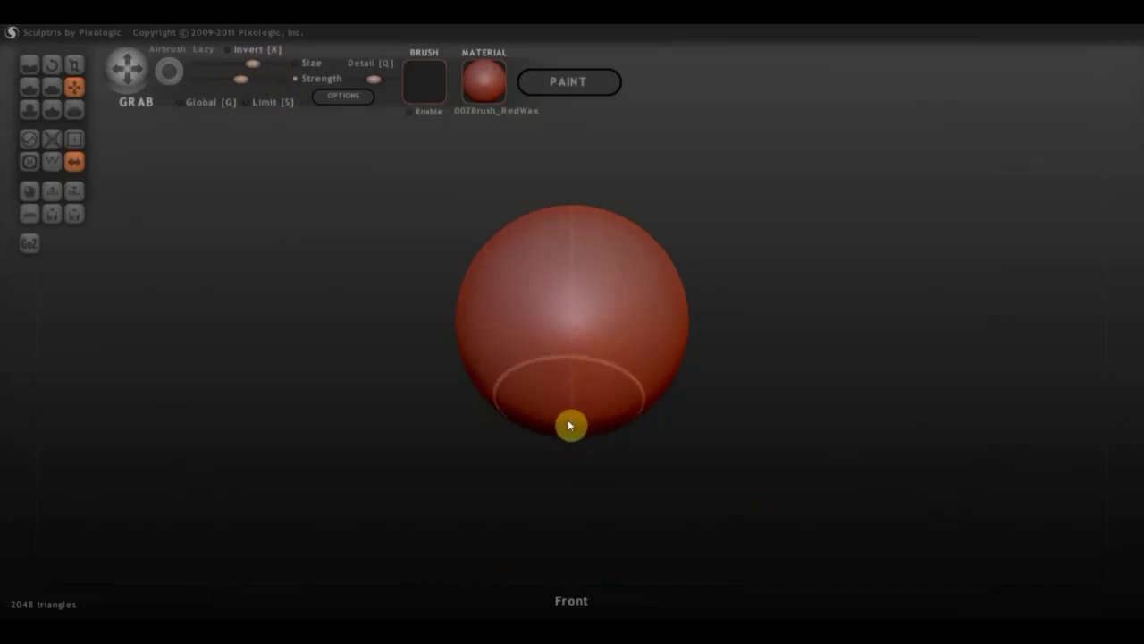
pyautogui.moveTo(574, 432); pyautogui.dragTo(574, 470)
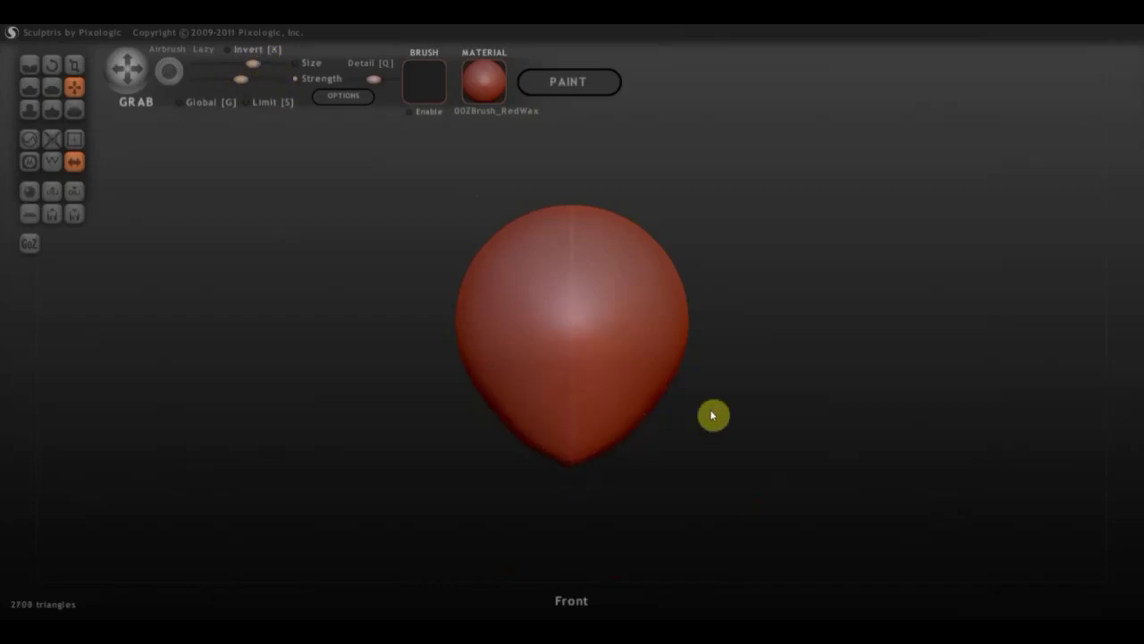
pyautogui.hotkey('ctrl', 'z')
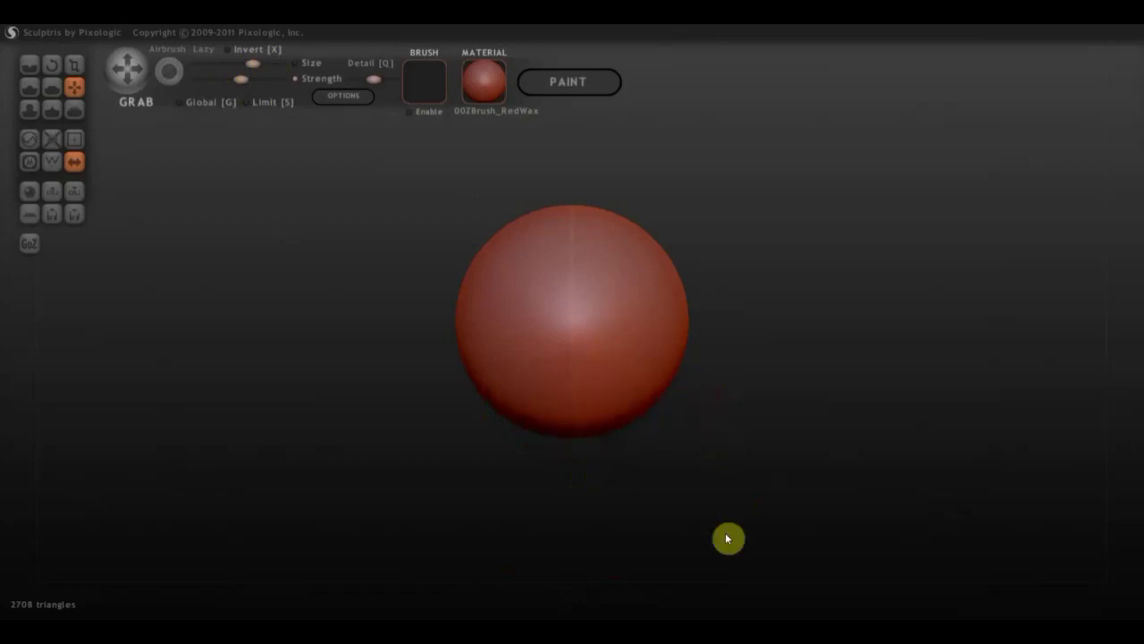
pyautogui.moveTo(643, 448); pyautogui.dragTo(547, 388)
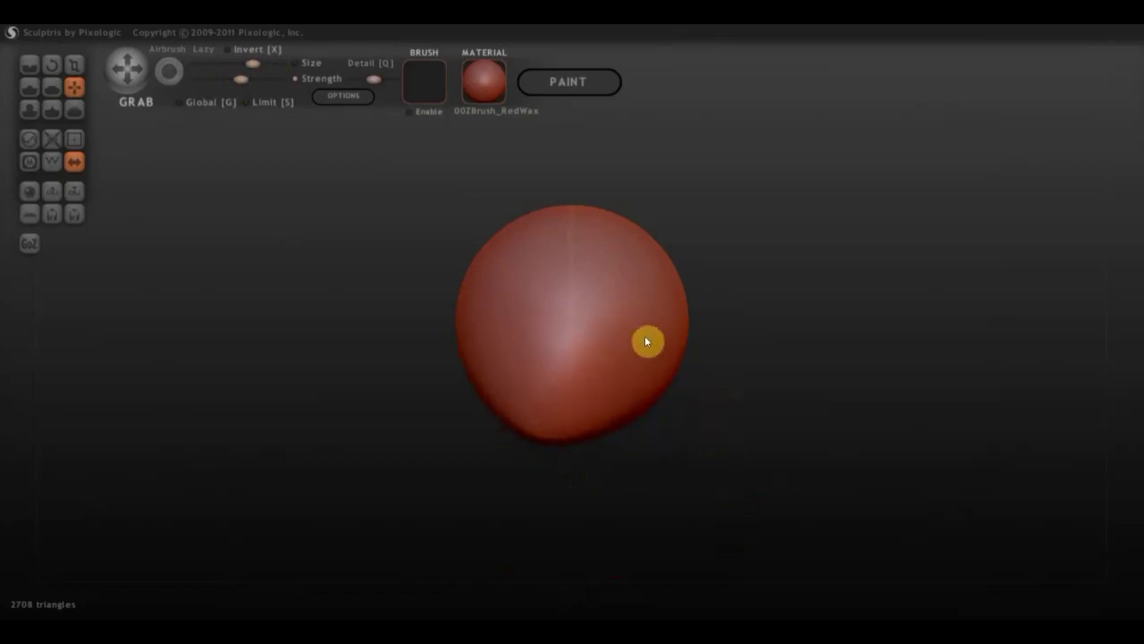
pyautogui.moveTo(650, 340)
pyautogui.mouseDown()
pyautogui.moveTo(682, 425)
pyautogui.moveTo(696, 406)
pyautogui.mouseUp()
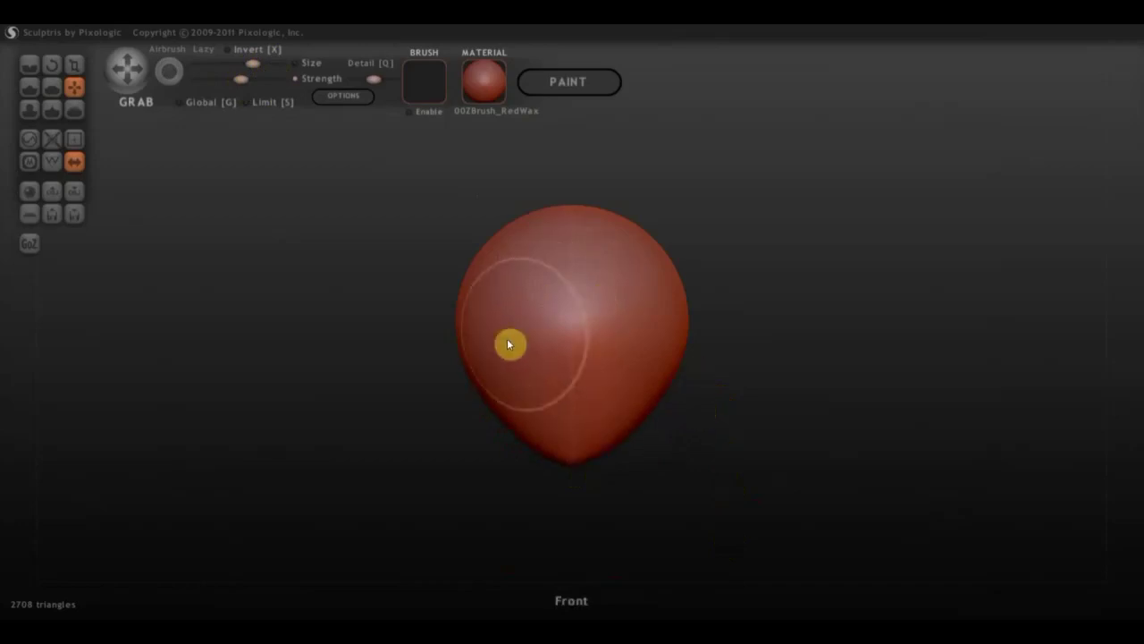
pyautogui.moveTo(509, 344)
pyautogui.mouseDown()
pyautogui.moveTo(490, 378)
pyautogui.moveTo(499, 393)
pyautogui.mouseUp()
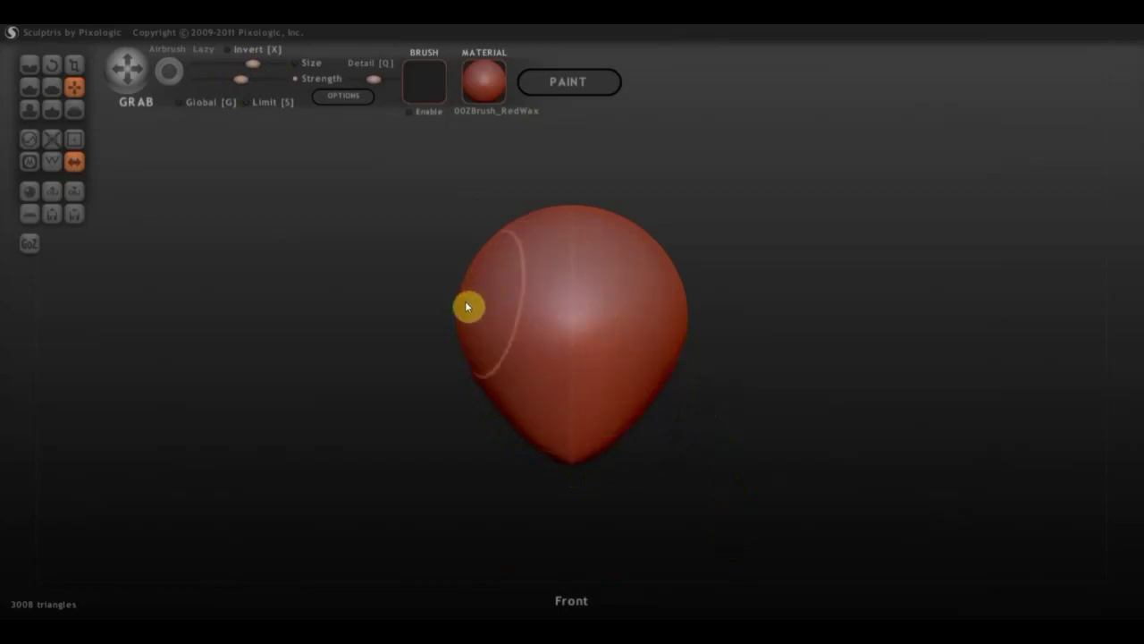
pyautogui.moveTo(465, 300); pyautogui.dragTo(472, 302)
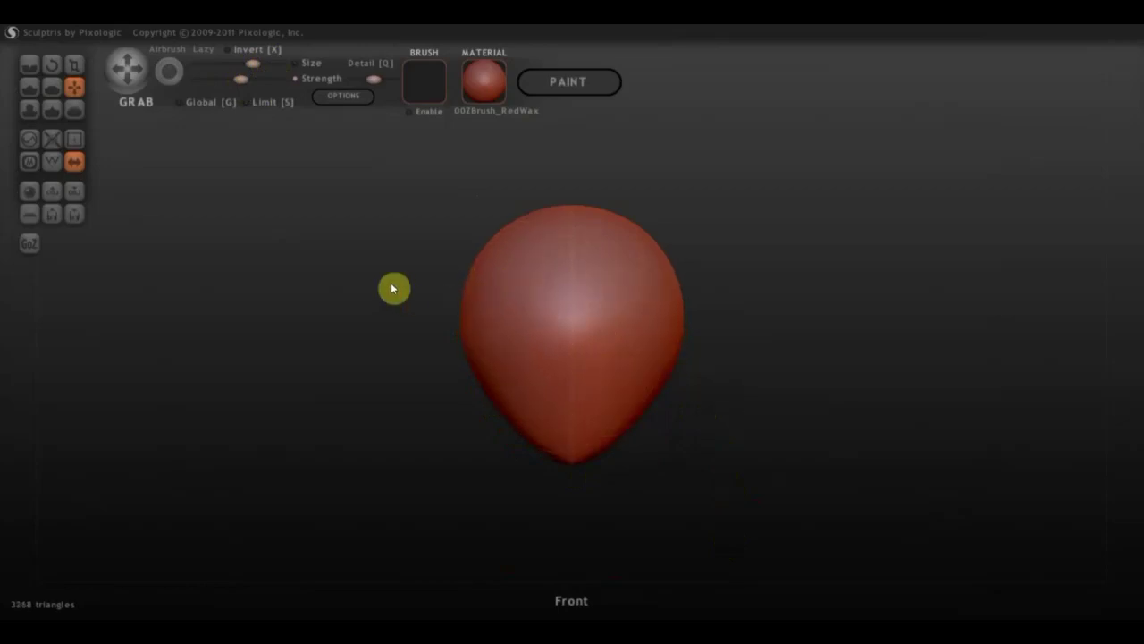
pyautogui.click(29, 87)
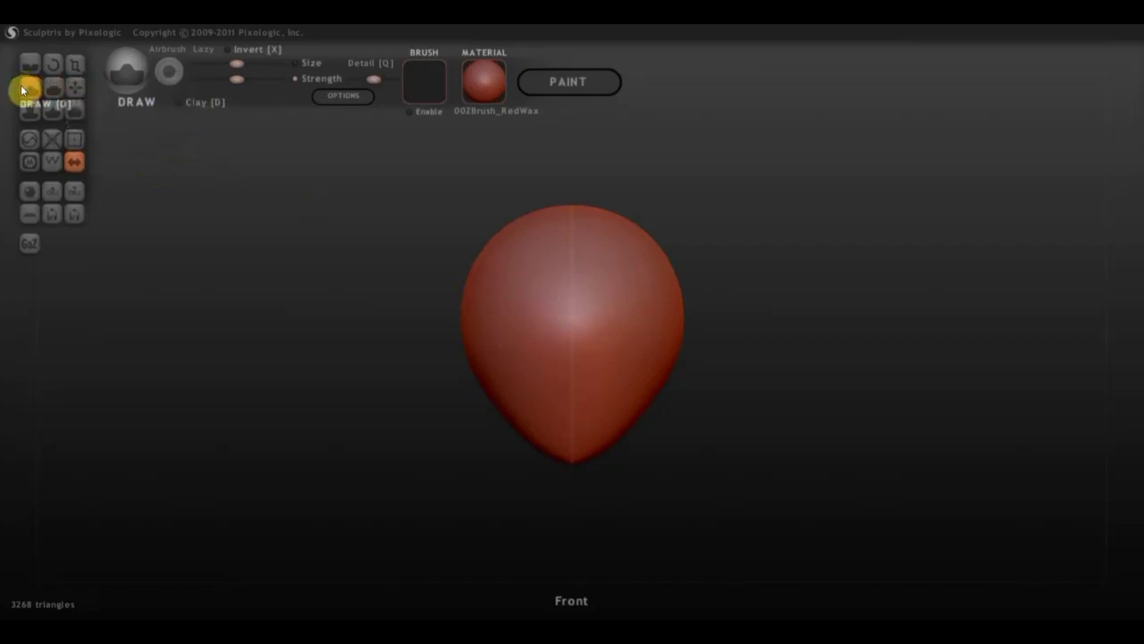
# Step: Draw mirrored eye sockets and a small nose bump below them, then orbit to the left side
pyautogui.click(514, 305)
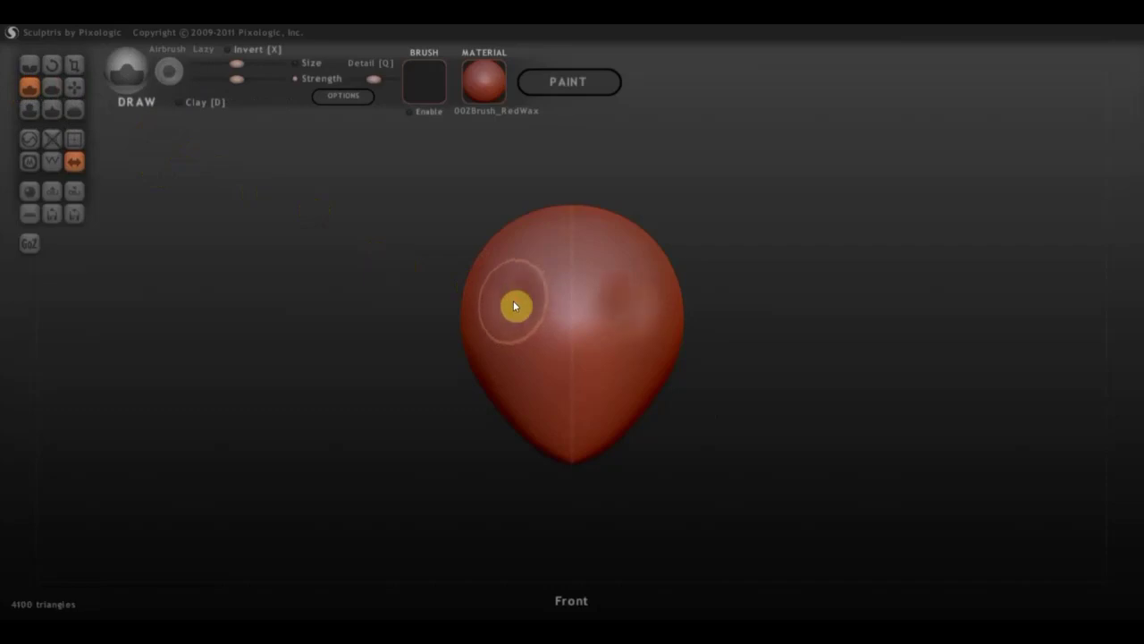
pyautogui.moveTo(514, 306)
pyautogui.mouseDown()
pyautogui.moveTo(543, 313)
pyautogui.moveTo(534, 301)
pyautogui.moveTo(524, 310)
pyautogui.moveTo(526, 350)
pyautogui.moveTo(565, 347)
pyautogui.mouseUp()
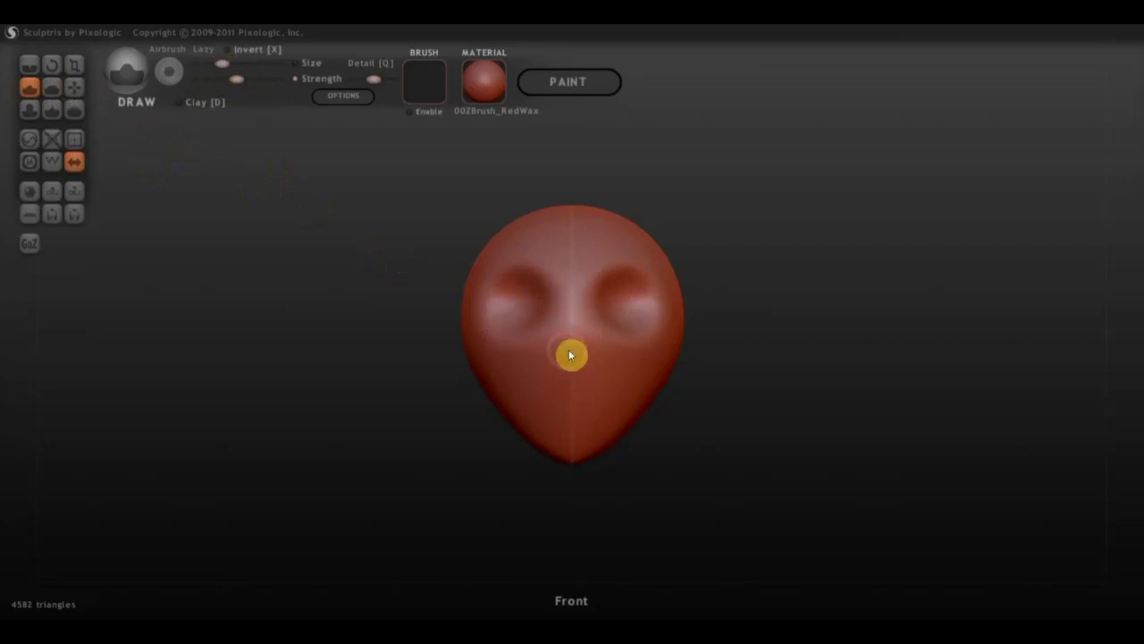
pyautogui.moveTo(572, 349); pyautogui.dragTo(573, 351)
pyautogui.moveTo(735, 392)
pyautogui.mouseDown()
pyautogui.moveTo(888, 388)
pyautogui.moveTo(551, 388)
pyautogui.moveTo(661, 384)
pyautogui.moveTo(582, 388)
pyautogui.mouseUp()
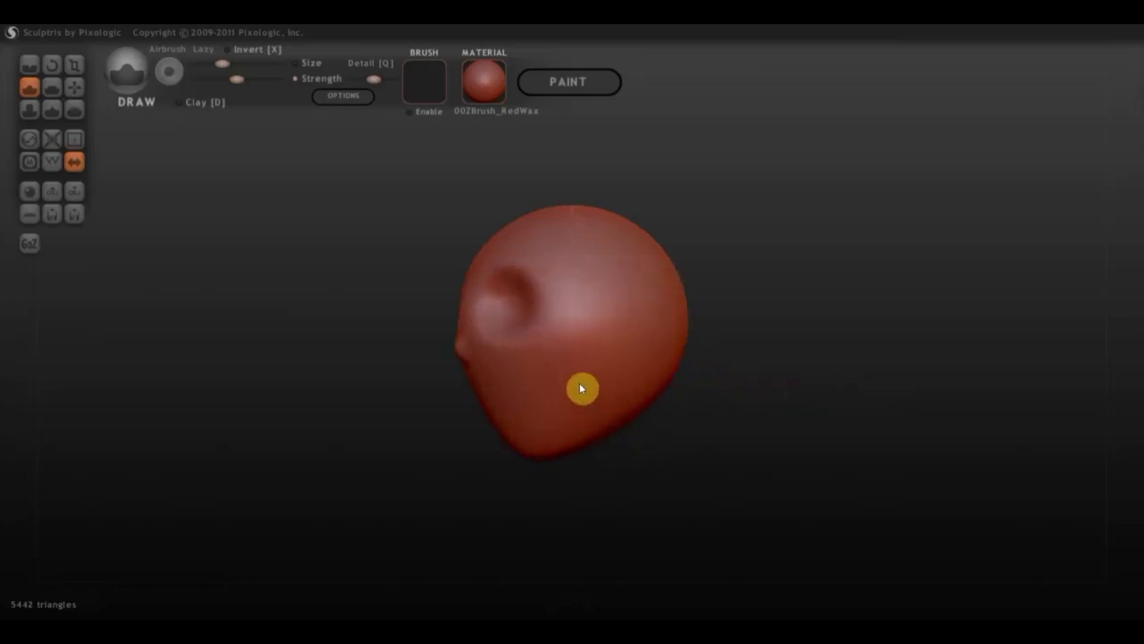
# Step: Crease the lower side of the head, then pull the brow and nose tip out with a smaller Grab
pyautogui.click(30, 66)
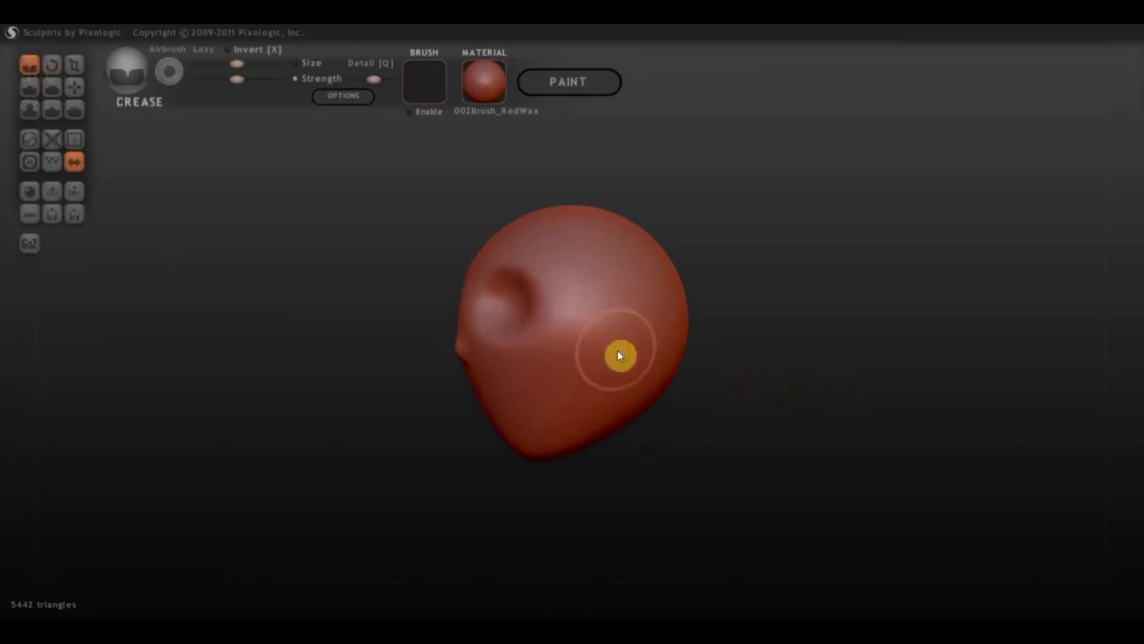
pyautogui.moveTo(617, 355); pyautogui.dragTo(606, 447)
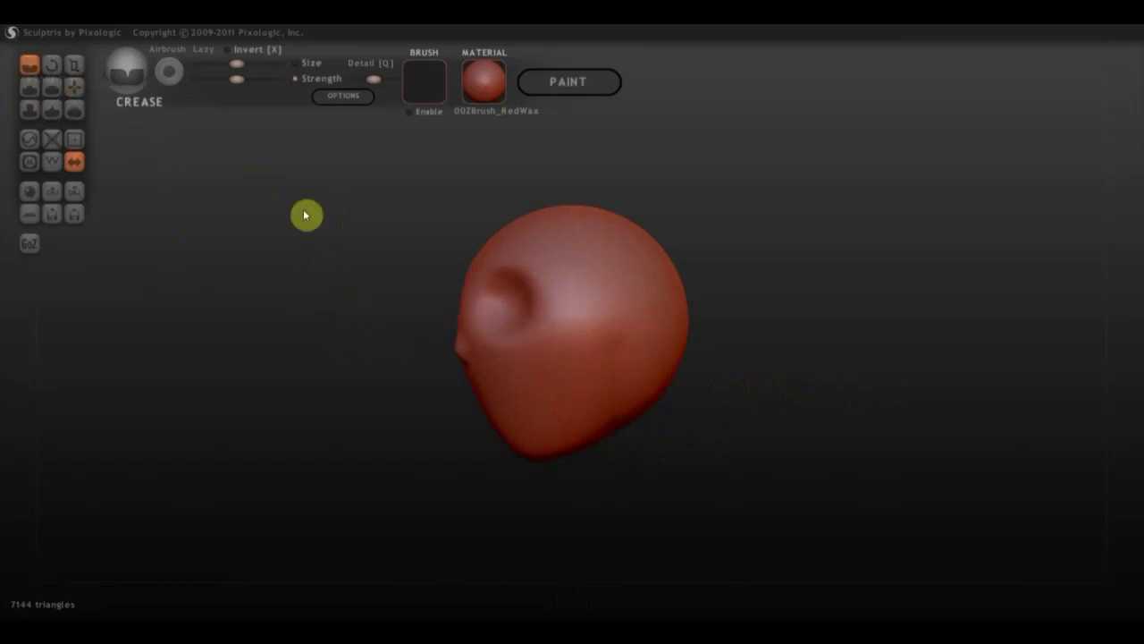
pyautogui.click(76, 88)
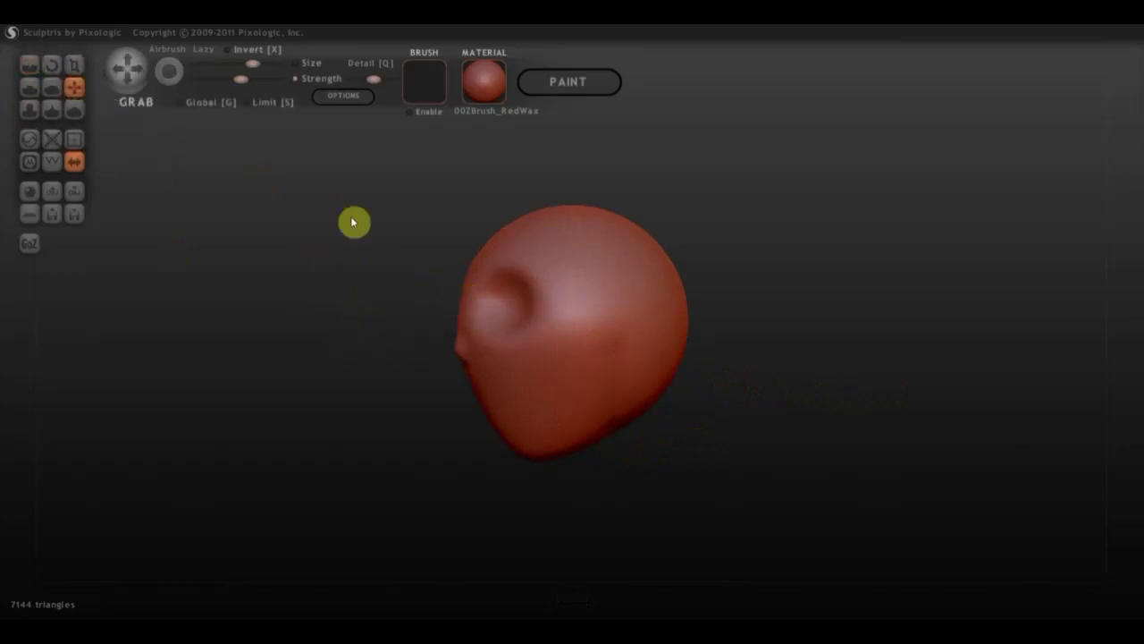
pyautogui.moveTo(253, 64); pyautogui.dragTo(236, 64)
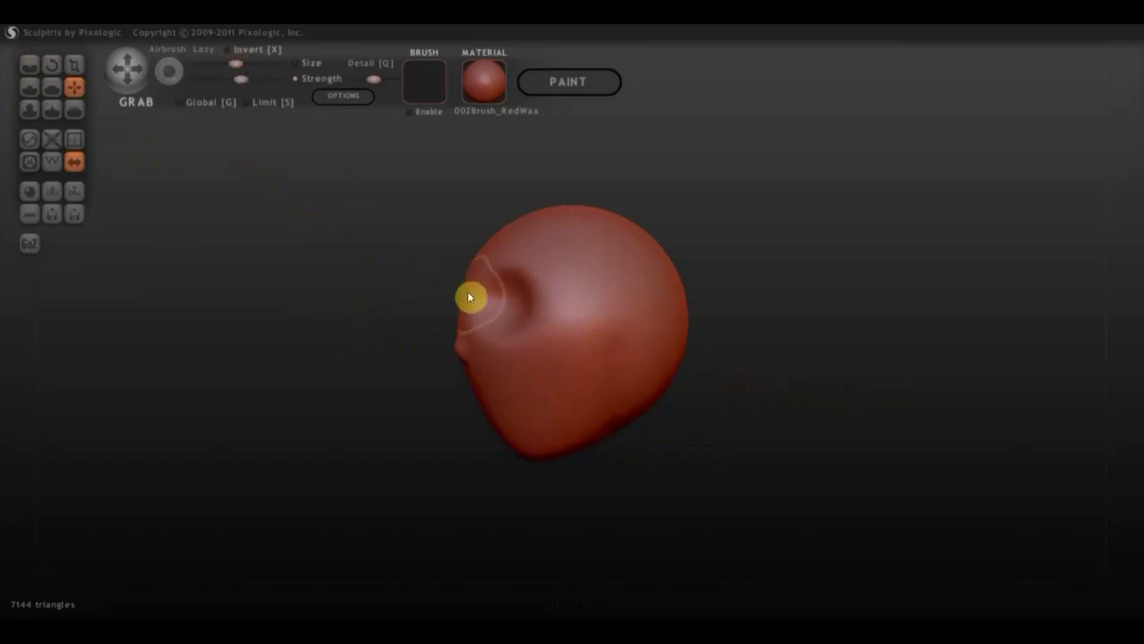
pyautogui.moveTo(468, 297); pyautogui.dragTo(488, 302)
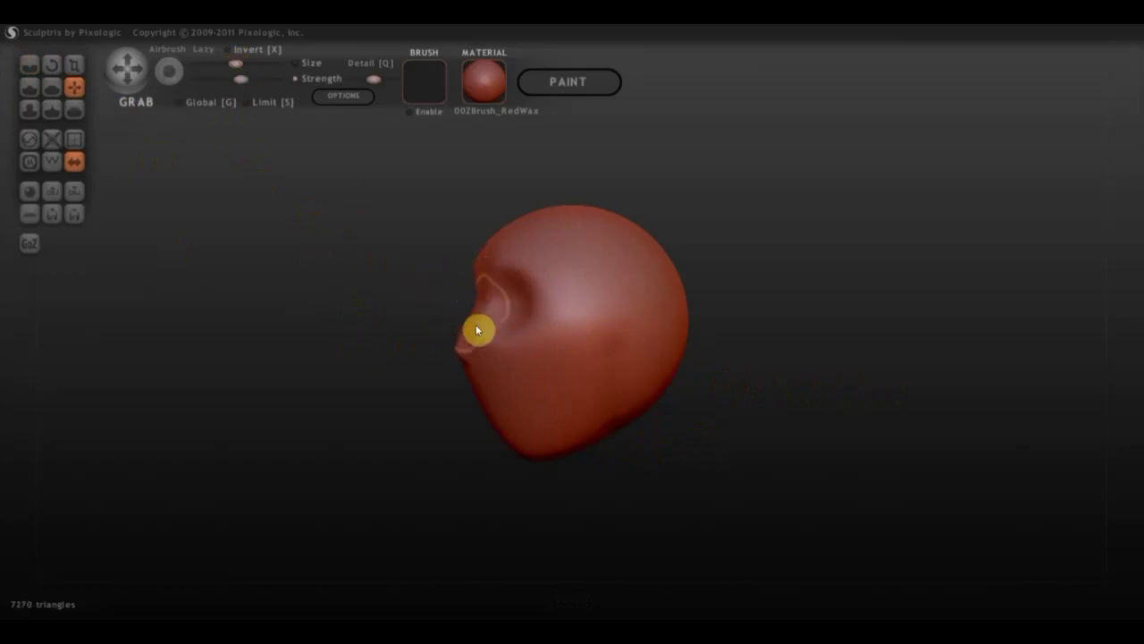
pyautogui.scroll(3, 438, 340)
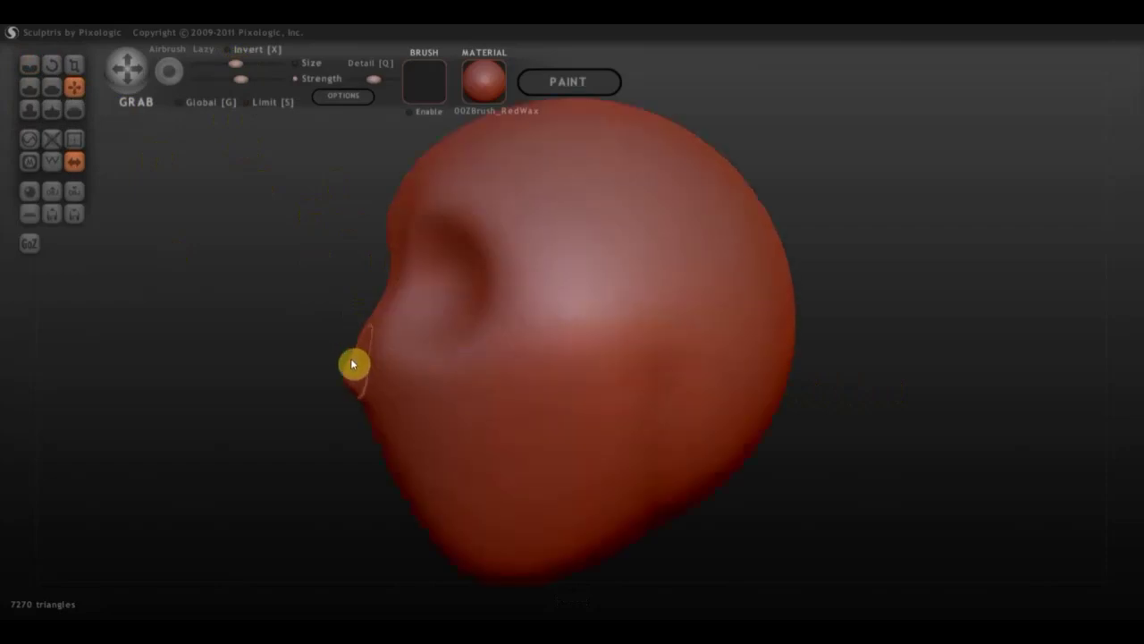
pyautogui.moveTo(340, 349)
pyautogui.mouseDown()
pyautogui.moveTo(356, 360)
pyautogui.moveTo(343, 354)
pyautogui.mouseUp()
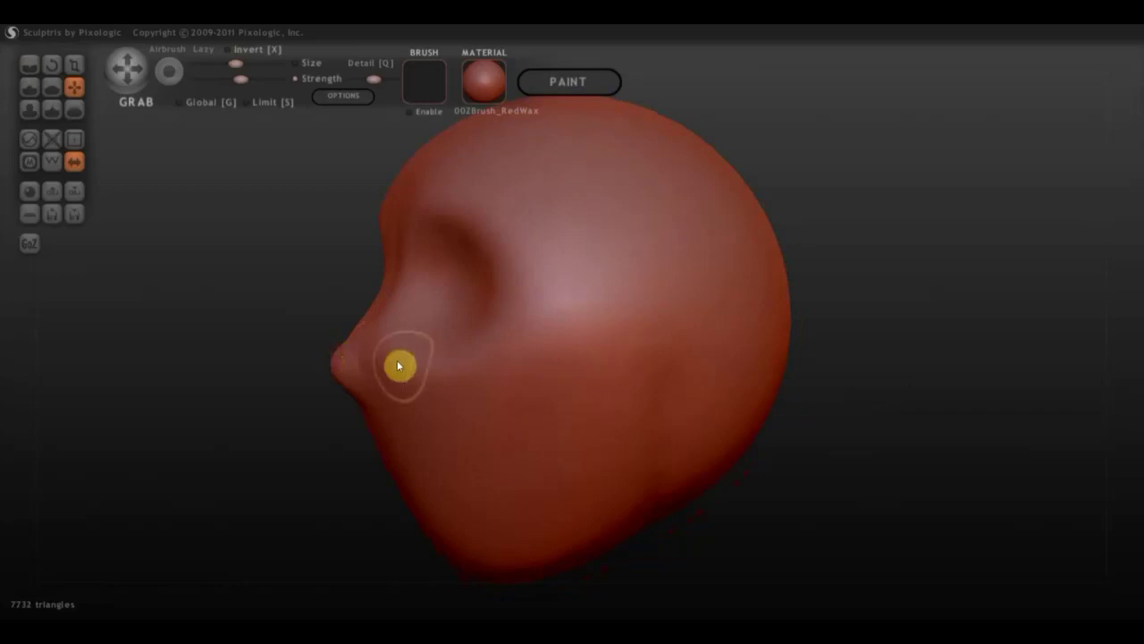
pyautogui.moveTo(401, 364)
pyautogui.mouseDown(button='right')
pyautogui.moveTo(490, 370)
pyautogui.moveTo(549, 358)
pyautogui.mouseUp(button='right')
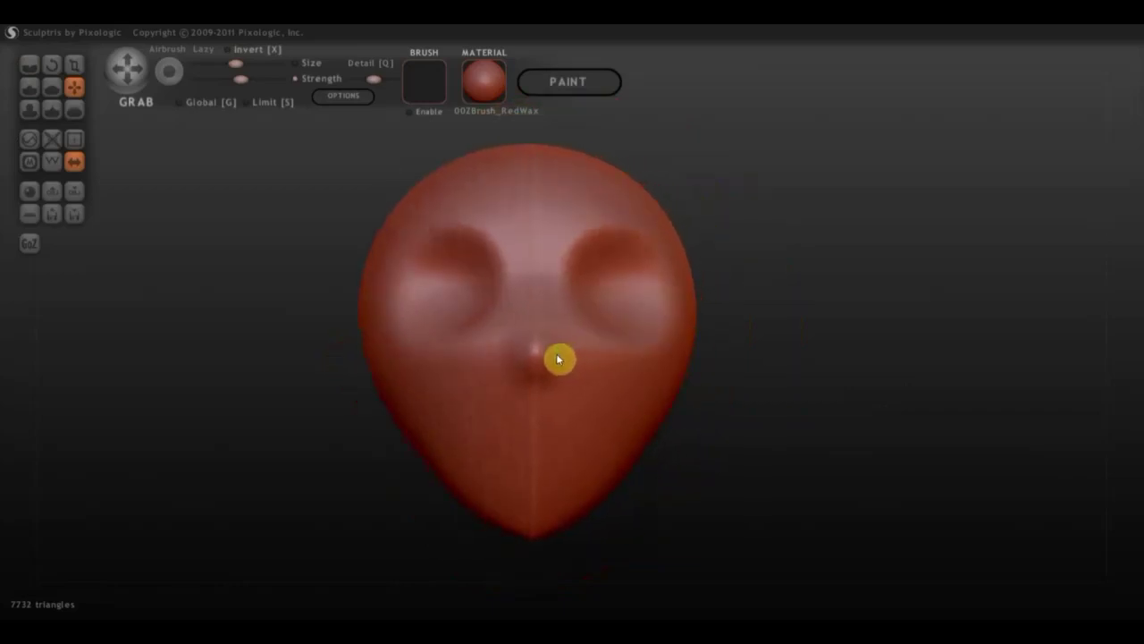
# Step: Carve a horizontal mouth line across the lower face with a smaller Crease brush
pyautogui.click(29, 65)
pyautogui.moveTo(234, 62); pyautogui.dragTo(222, 63)
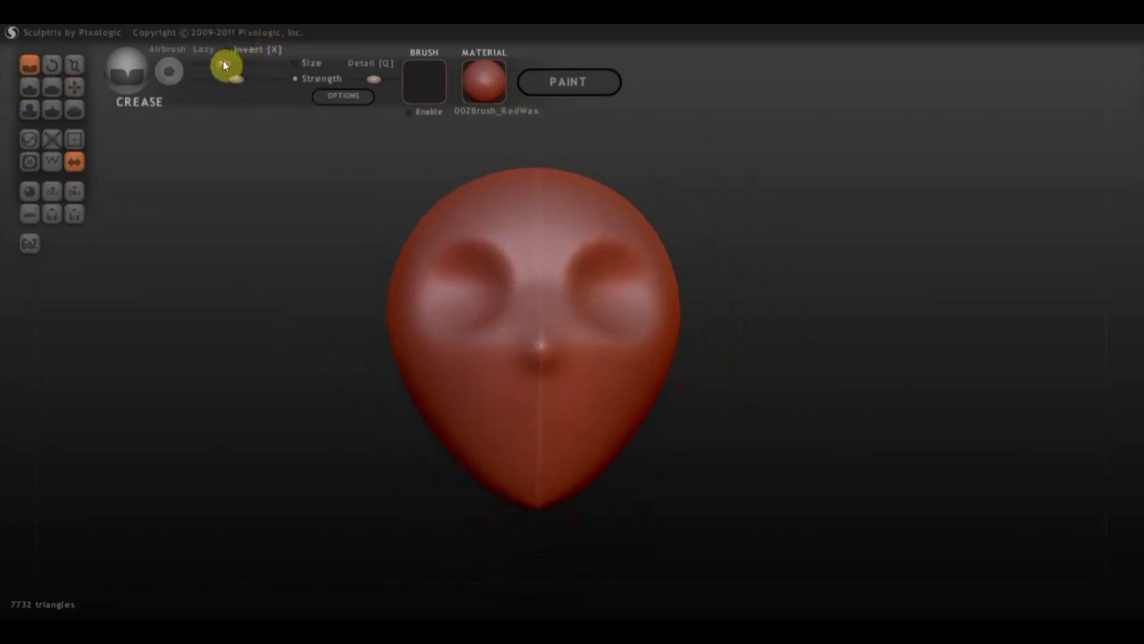
pyautogui.moveTo(575, 426); pyautogui.dragTo(482, 427)
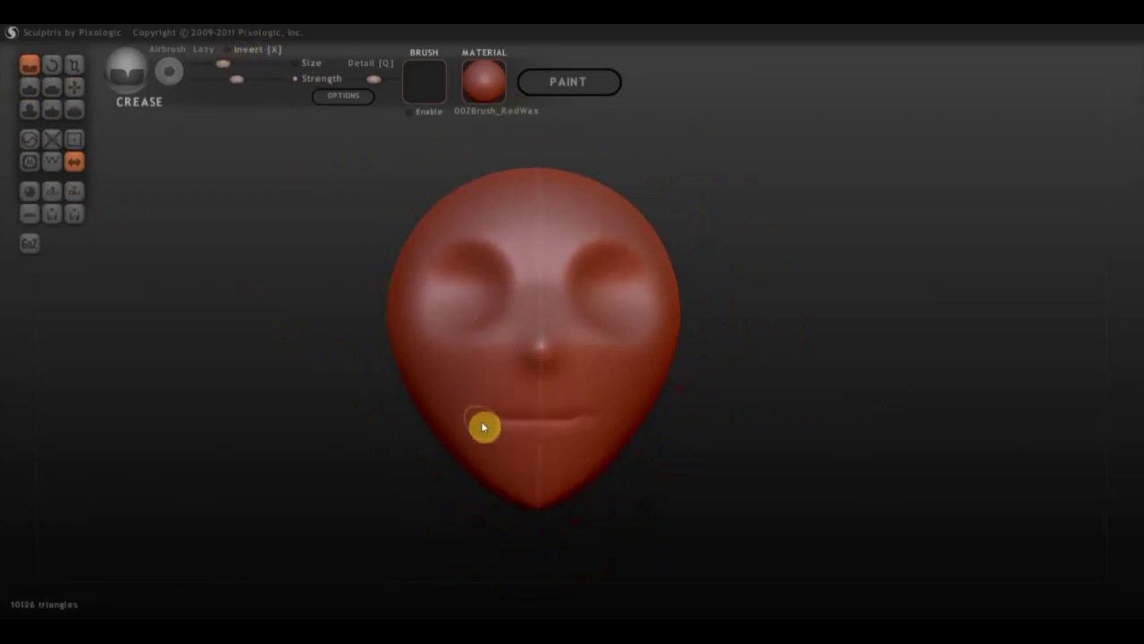
# Step: Build up clay around the left side of the mouth using Draw with Clay enabled
pyautogui.click(30, 86)
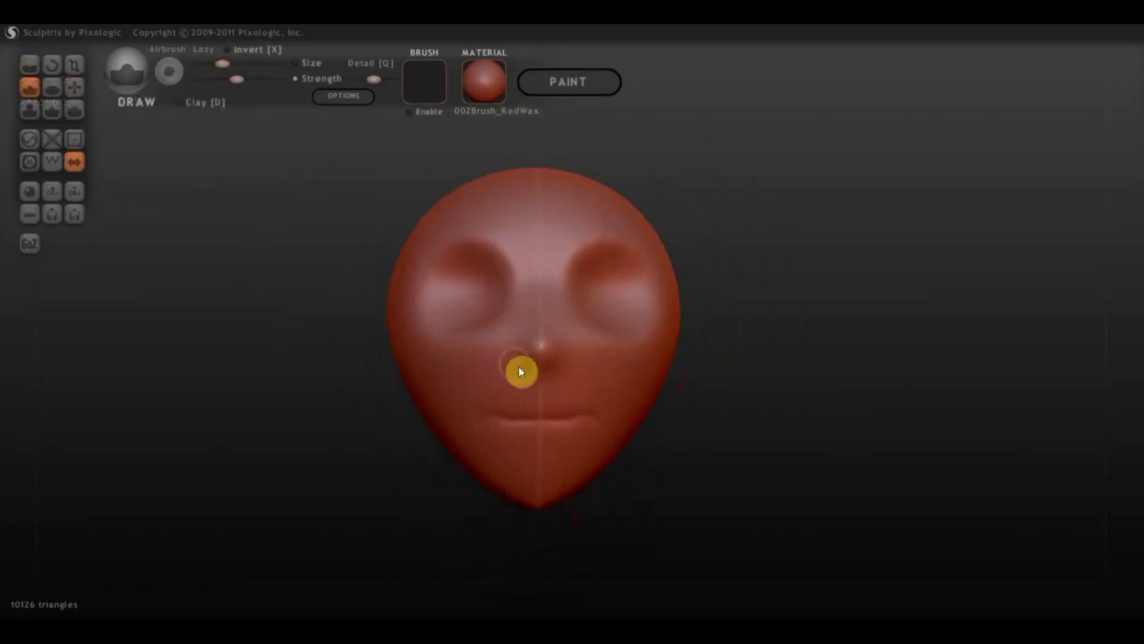
pyautogui.click(181, 103)
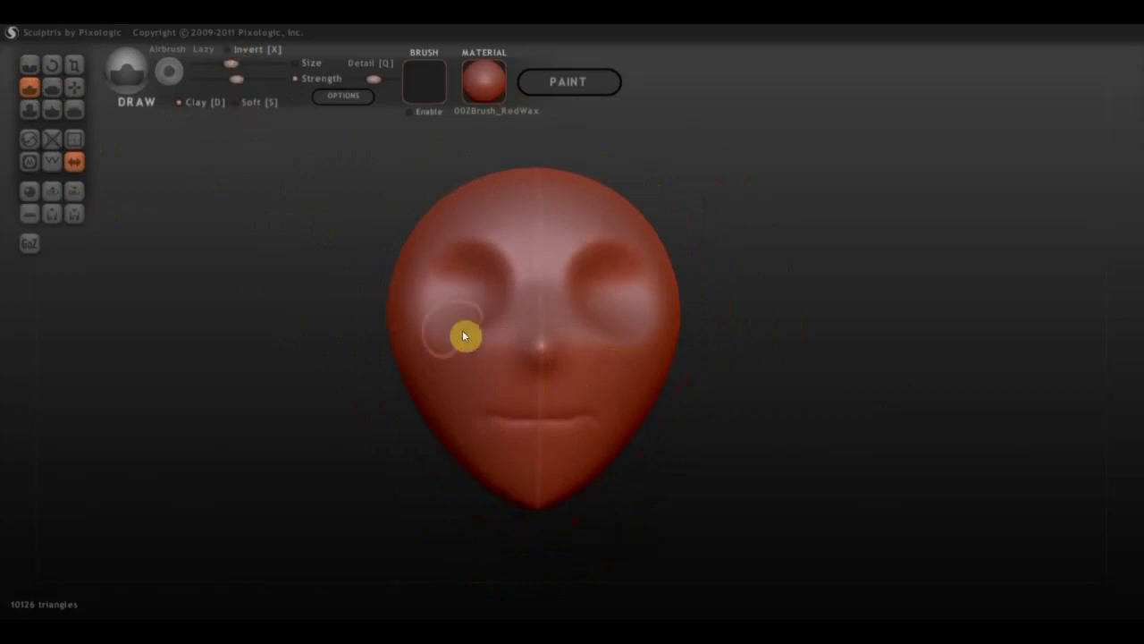
pyautogui.moveTo(524, 399)
pyautogui.mouseDown()
pyautogui.moveTo(467, 417)
pyautogui.moveTo(514, 399)
pyautogui.moveTo(536, 404)
pyautogui.moveTo(476, 404)
pyautogui.mouseUp()
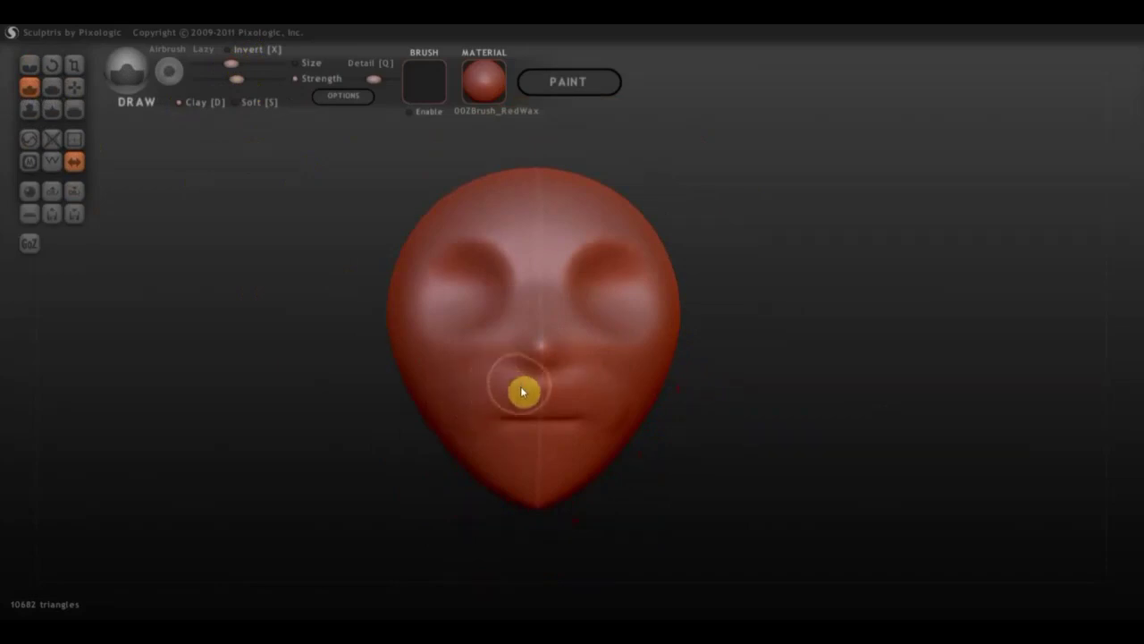
# Step: Crease lines beside the nose and mouth, above the inner eye sockets, at the nostrils and around the mouth
pyautogui.click(48, 63)
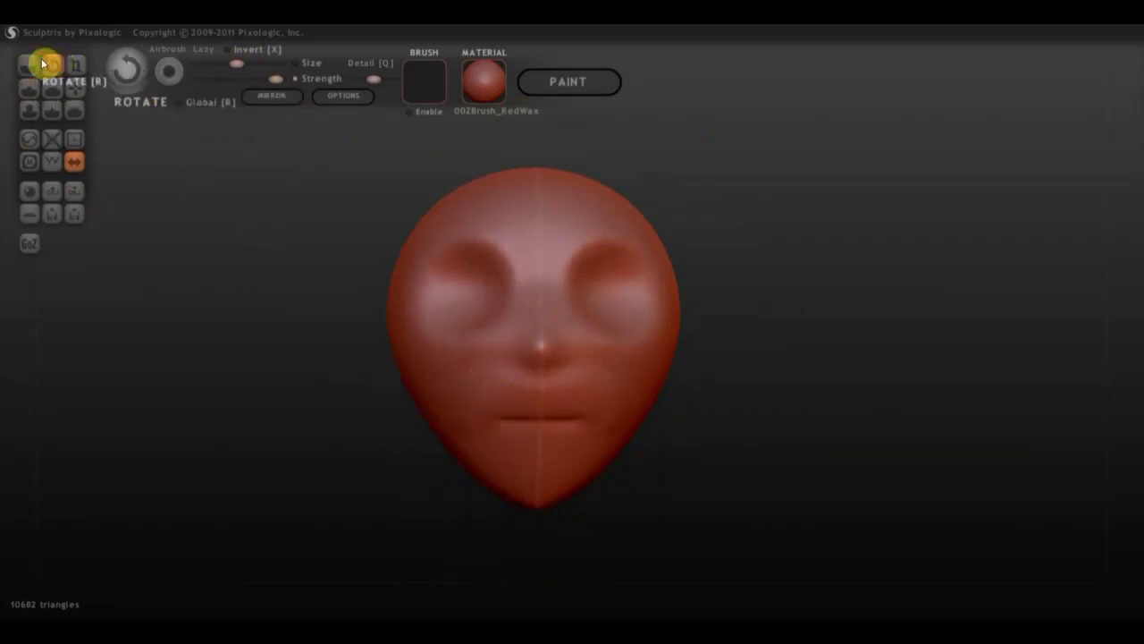
pyautogui.click(28, 64)
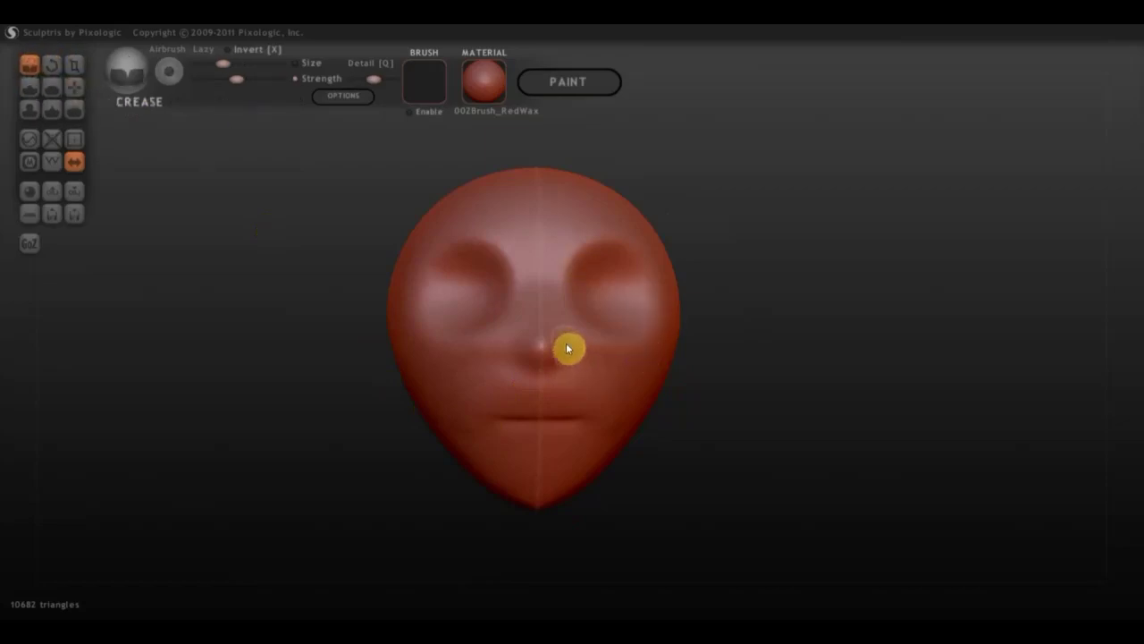
pyautogui.moveTo(567, 348)
pyautogui.mouseDown()
pyautogui.moveTo(605, 409)
pyautogui.moveTo(603, 462)
pyautogui.moveTo(616, 417)
pyautogui.mouseUp()
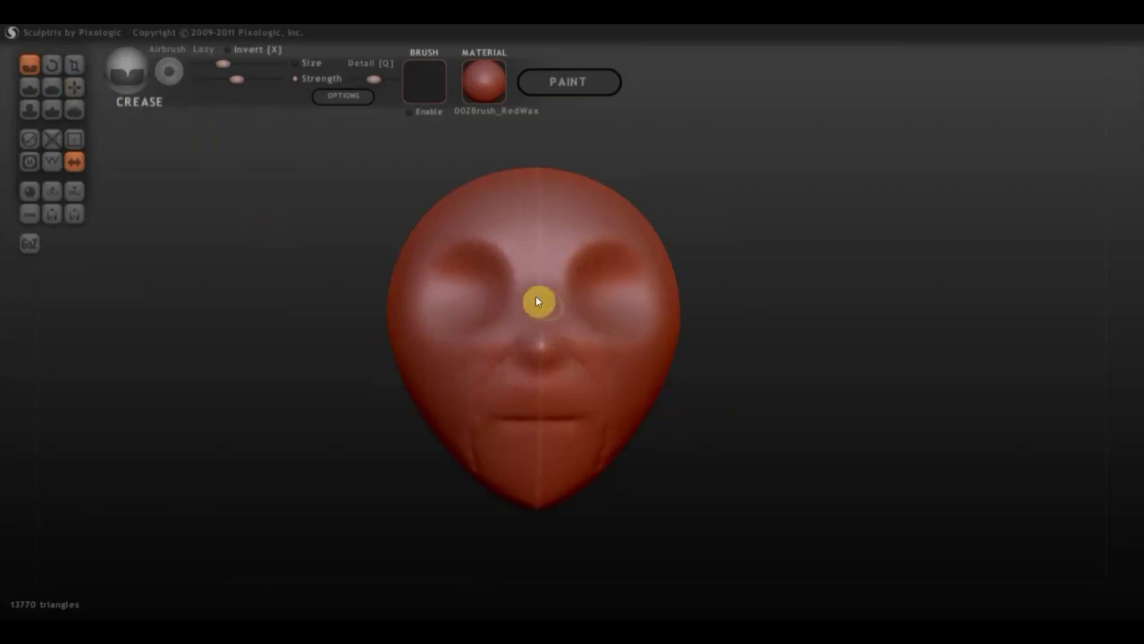
pyautogui.moveTo(522, 274); pyautogui.dragTo(516, 257)
pyautogui.moveTo(525, 316)
pyautogui.mouseDown()
pyautogui.moveTo(506, 358)
pyautogui.moveTo(519, 375)
pyautogui.moveTo(513, 358)
pyautogui.moveTo(605, 396)
pyautogui.mouseUp()
pyautogui.moveTo(688, 393); pyautogui.dragTo(475, 393)
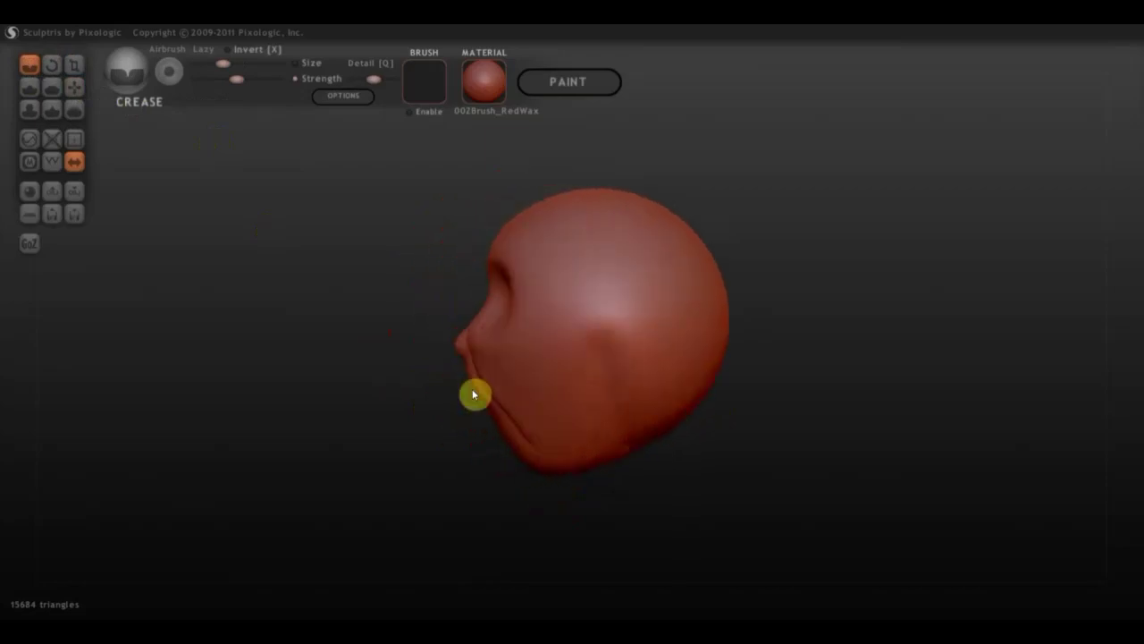
# Step: Zoom out and drag the chin and jaw back with the Grab brush
pyautogui.click(76, 88)
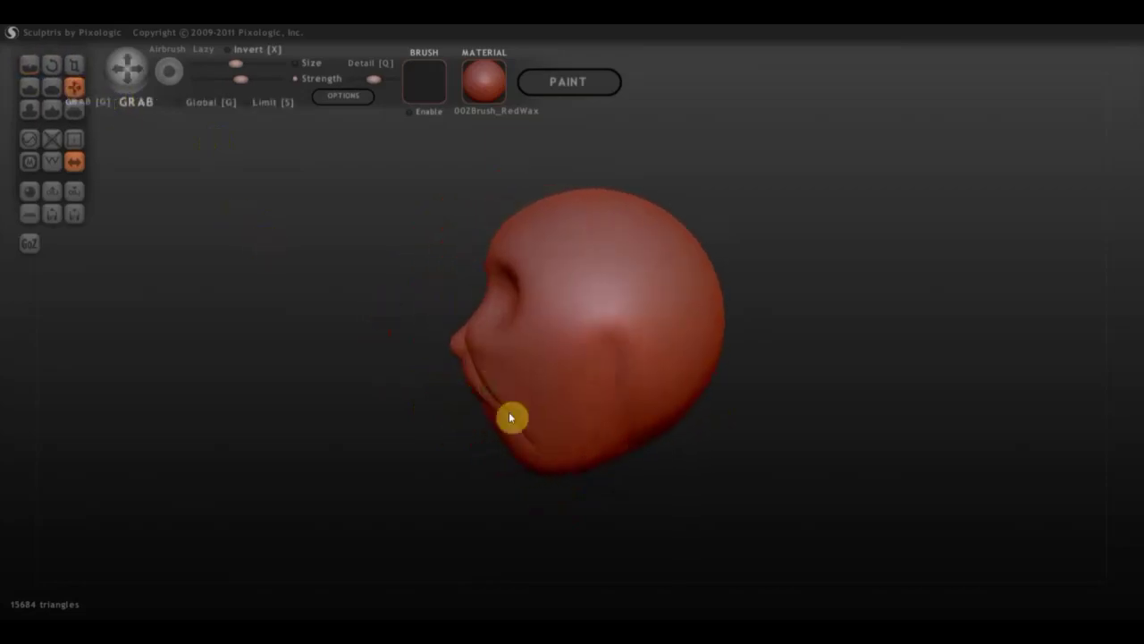
pyautogui.scroll(-2, 521, 466)
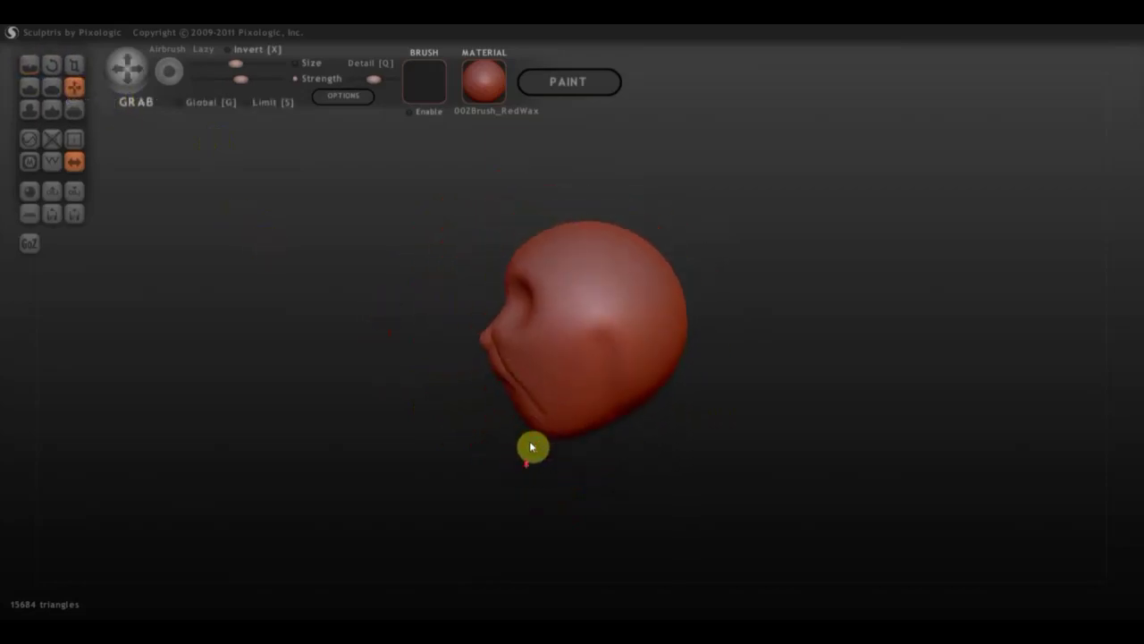
pyautogui.moveTo(518, 439); pyautogui.dragTo(513, 439)
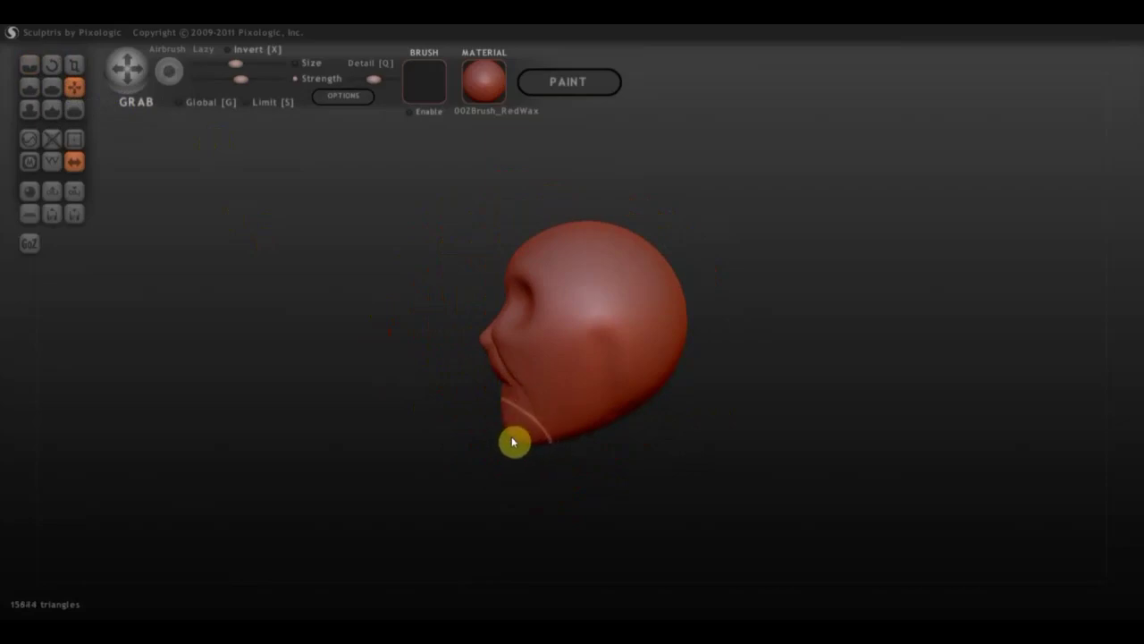
pyautogui.scroll(-2, 526, 435)
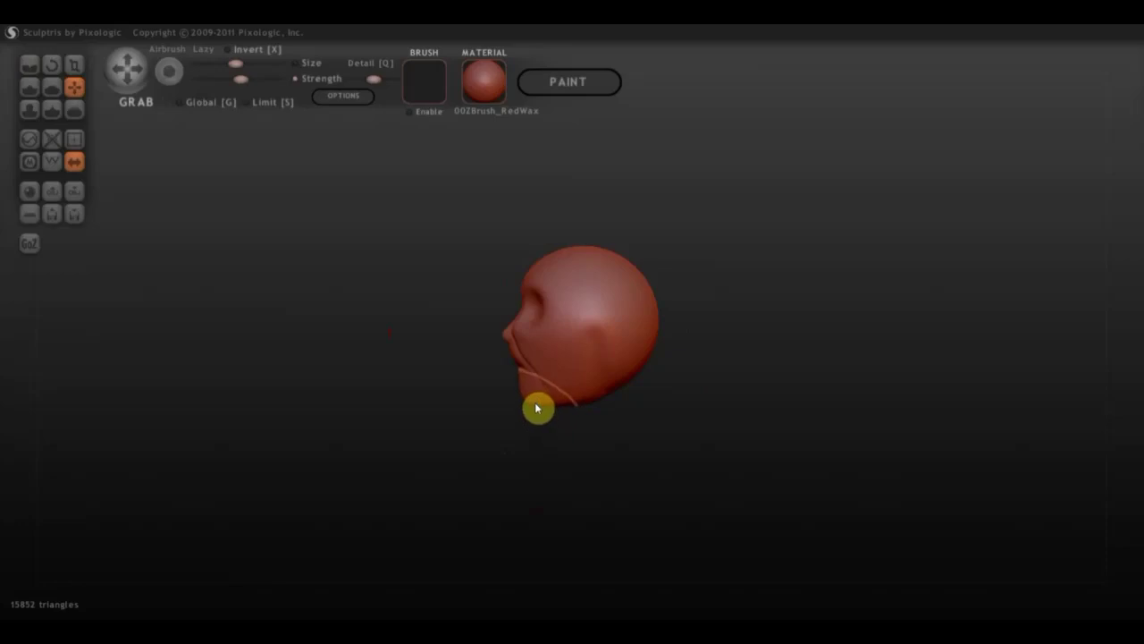
pyautogui.moveTo(536, 408)
pyautogui.mouseDown()
pyautogui.moveTo(588, 403)
pyautogui.moveTo(636, 355)
pyautogui.moveTo(539, 371)
pyautogui.moveTo(707, 399)
pyautogui.moveTo(614, 365)
pyautogui.moveTo(789, 376)
pyautogui.mouseUp()
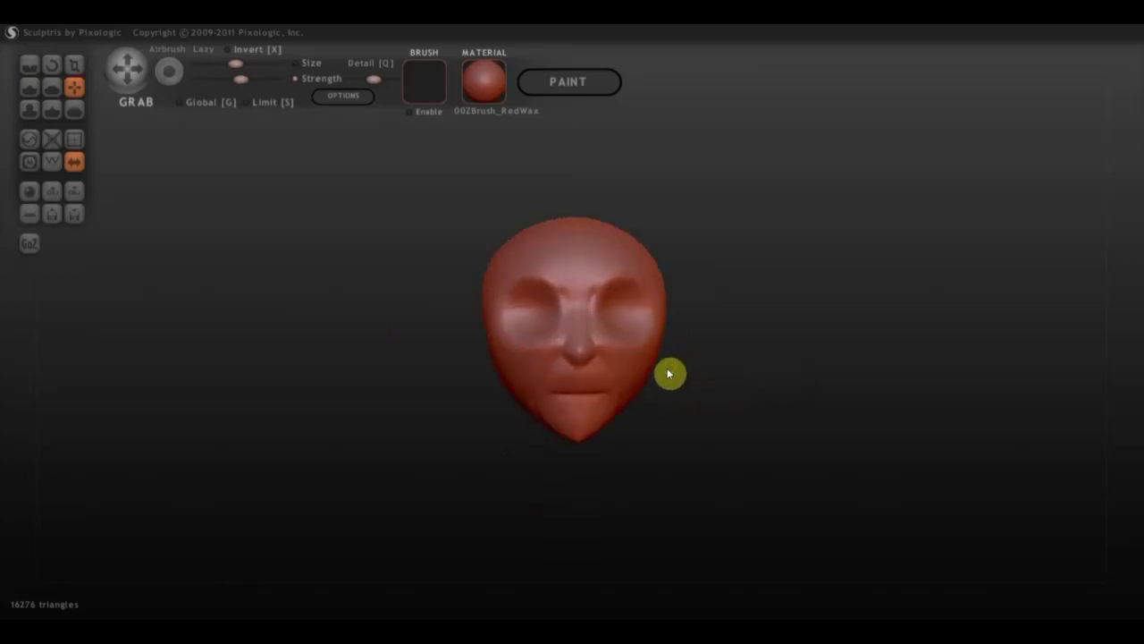
# Step: Enlarge the Grab brush, pull the top of the skull fuller in profile, and return to front view
pyautogui.click(486, 276)
pyautogui.moveTo(237, 63); pyautogui.dragTo(247, 63)
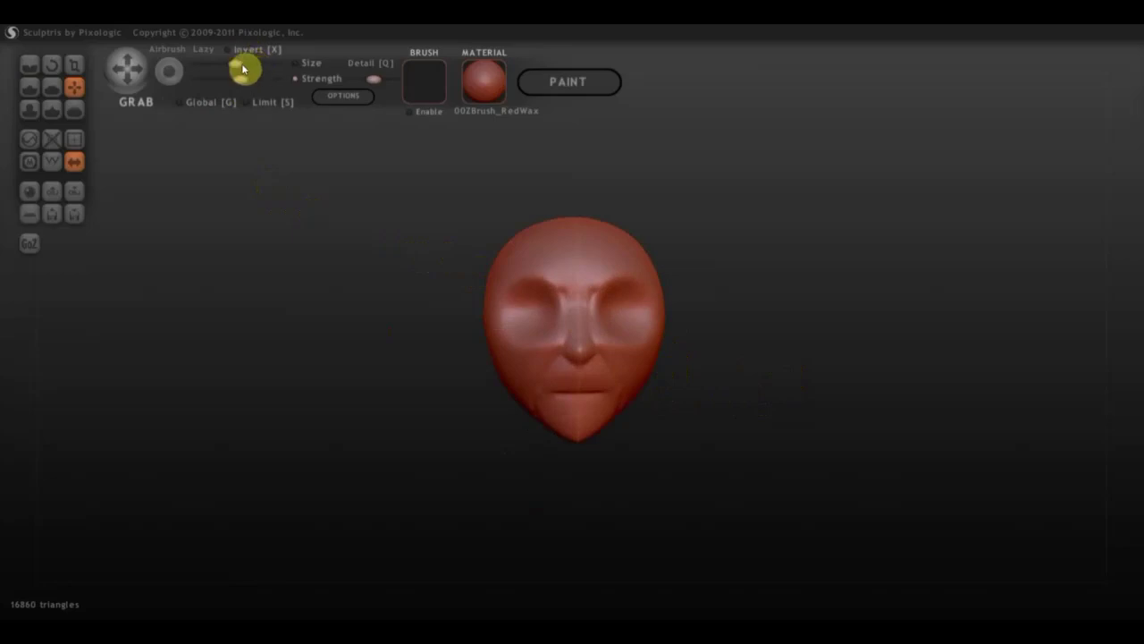
pyautogui.moveTo(492, 304); pyautogui.dragTo(598, 317)
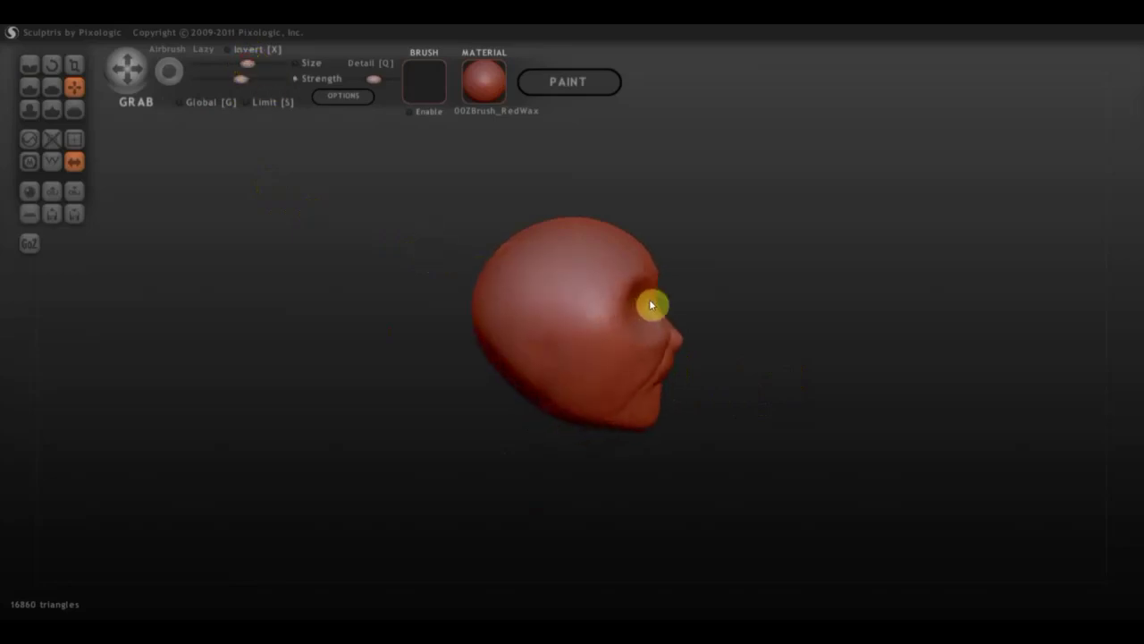
pyautogui.moveTo(598, 317); pyautogui.dragTo(613, 283, button='right')
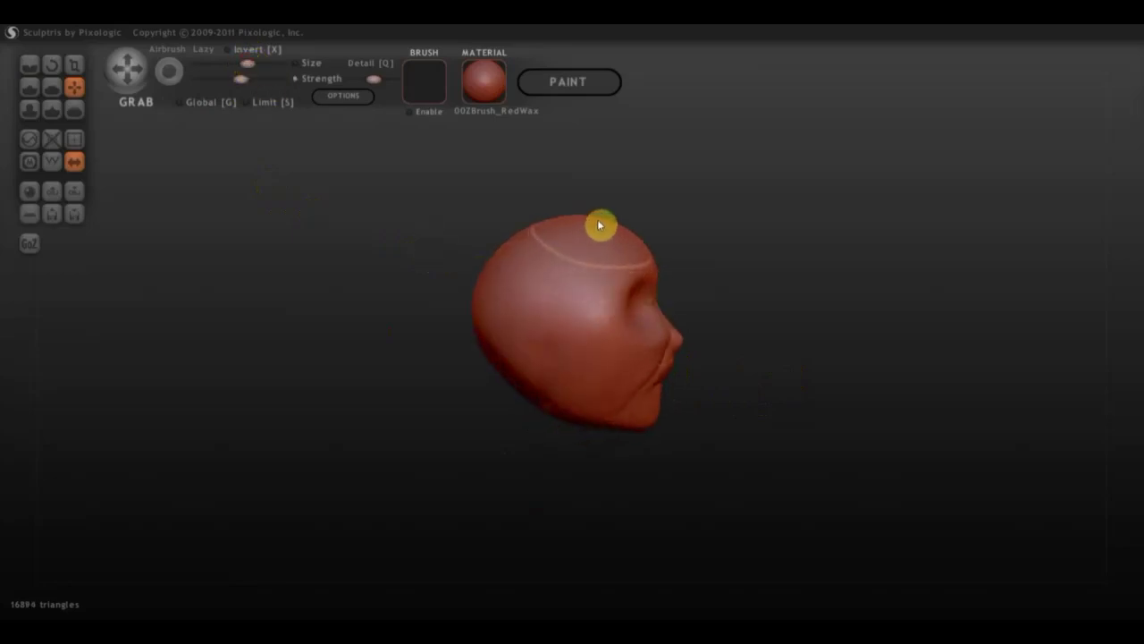
pyautogui.moveTo(597, 219); pyautogui.dragTo(599, 217)
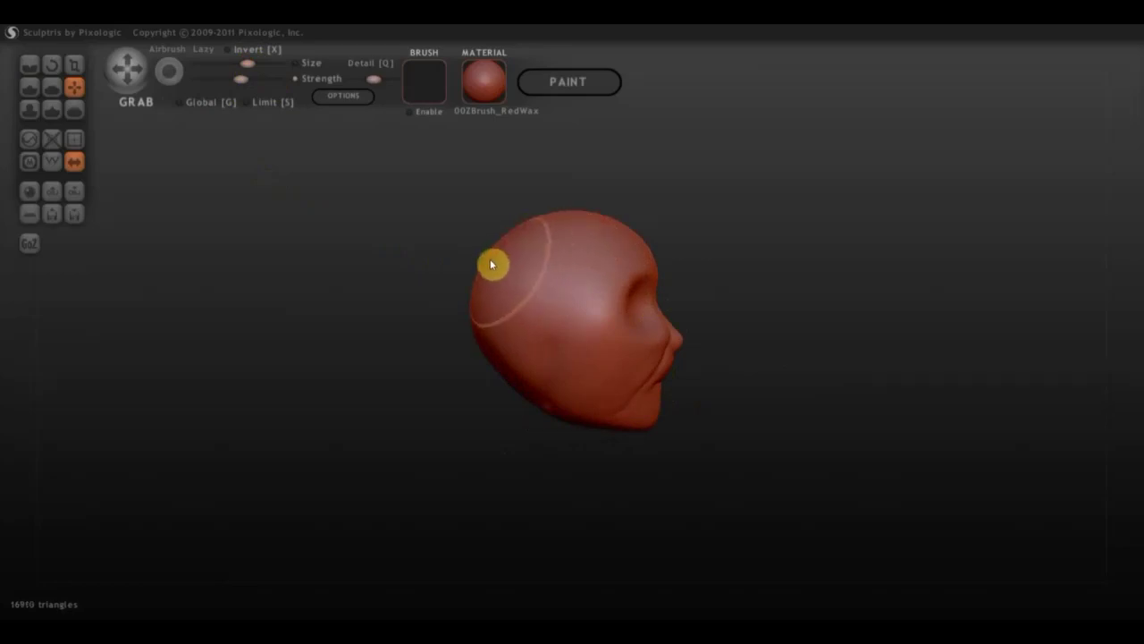
pyautogui.moveTo(622, 305); pyautogui.dragTo(492, 319, button='right')
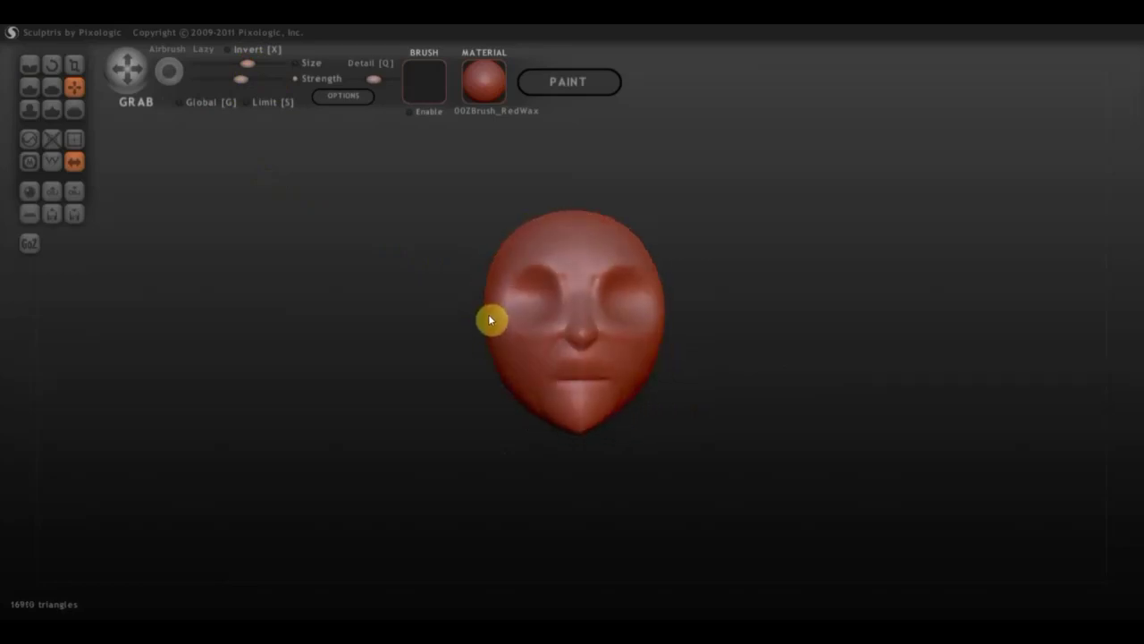
pyautogui.scroll(2, 470, 309)
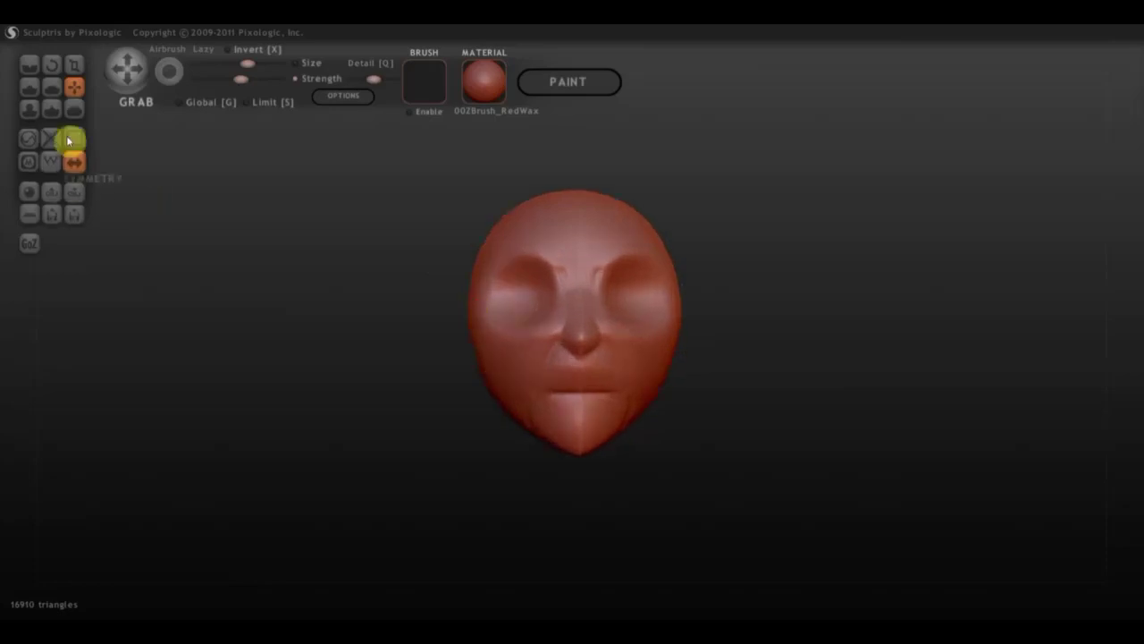
# Step: Draw up the brow between the eyes and a ridge around the left eye socket
pyautogui.click(32, 86)
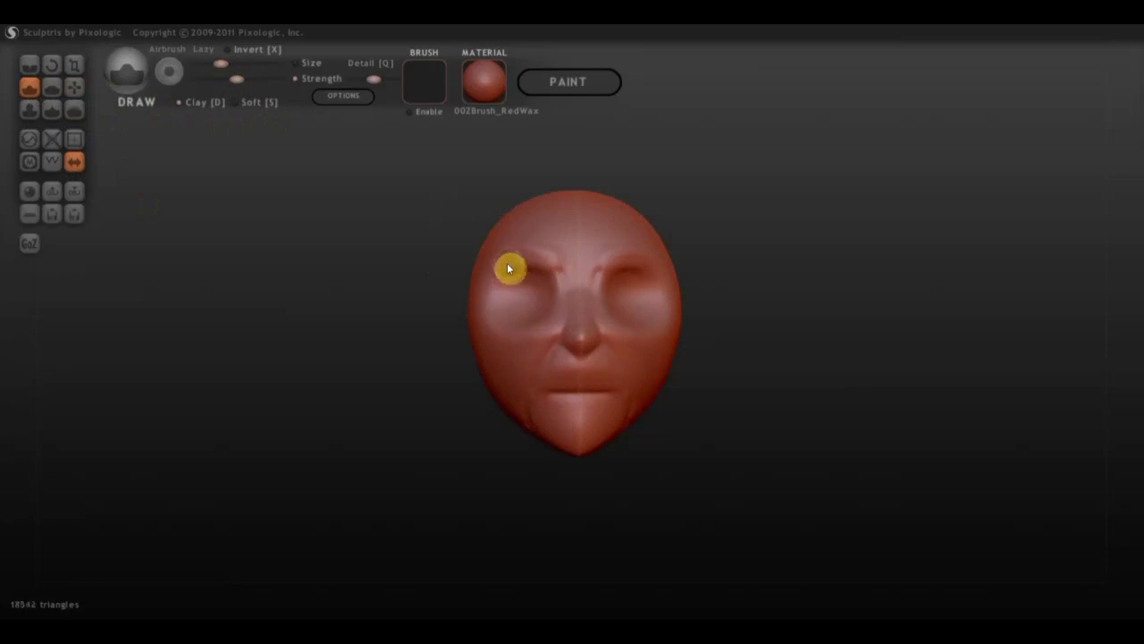
pyautogui.moveTo(507, 268)
pyautogui.mouseDown()
pyautogui.moveTo(570, 266)
pyautogui.moveTo(495, 280)
pyautogui.moveTo(555, 270)
pyautogui.mouseUp()
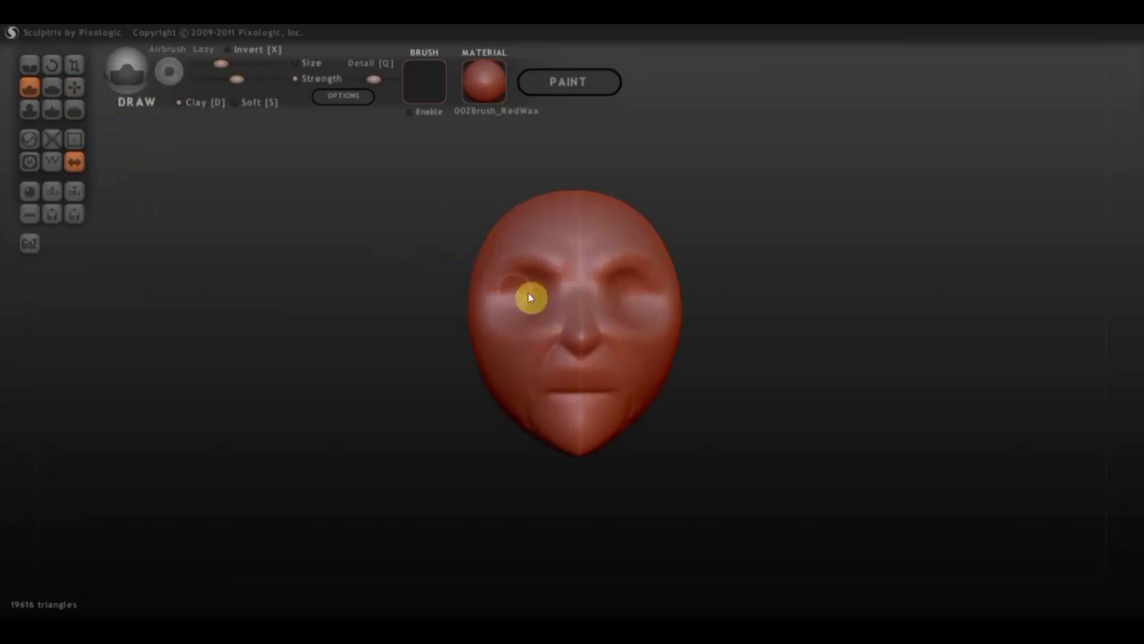
pyautogui.moveTo(547, 296); pyautogui.dragTo(556, 295)
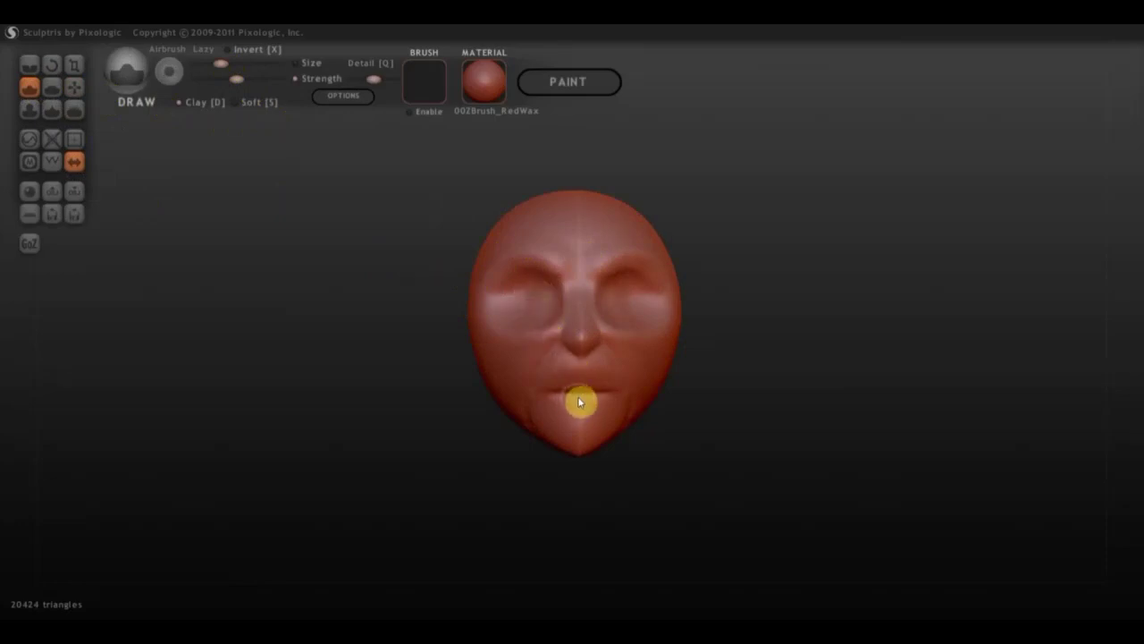
# Step: Zoom in, turn off Clay, and stroke fuller upper and lower lips with shaped mouth corners
pyautogui.scroll(3, 578, 400)
pyautogui.scroll(2, 580, 420)
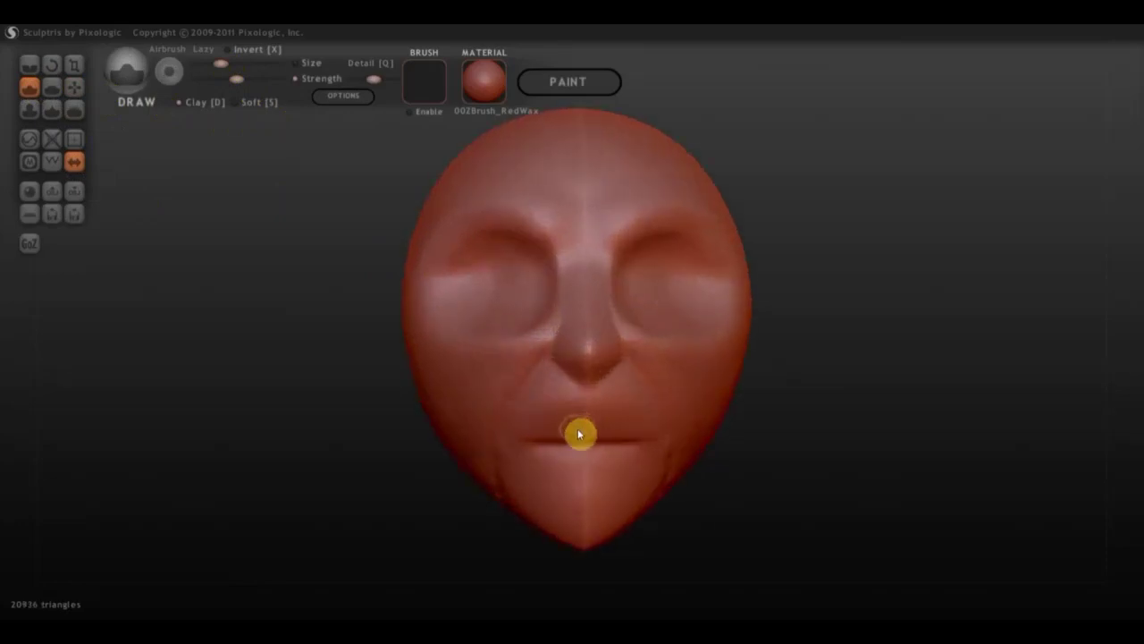
pyautogui.moveTo(570, 438)
pyautogui.mouseDown()
pyautogui.moveTo(544, 439)
pyautogui.moveTo(585, 439)
pyautogui.mouseUp()
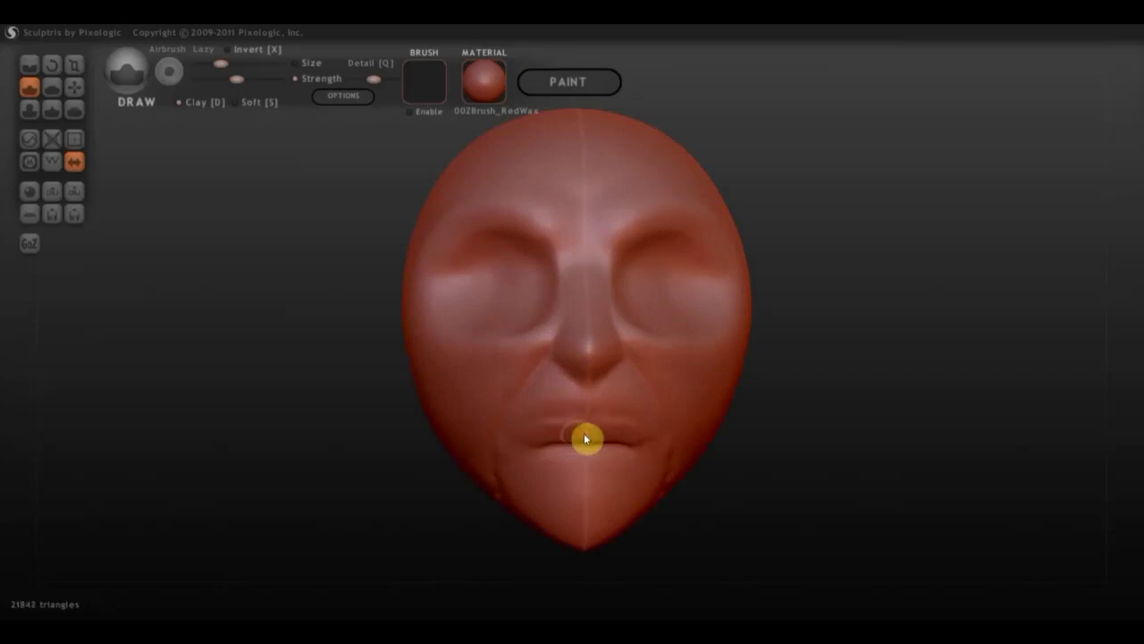
pyautogui.click(183, 103)
pyautogui.moveTo(575, 438); pyautogui.dragTo(535, 447)
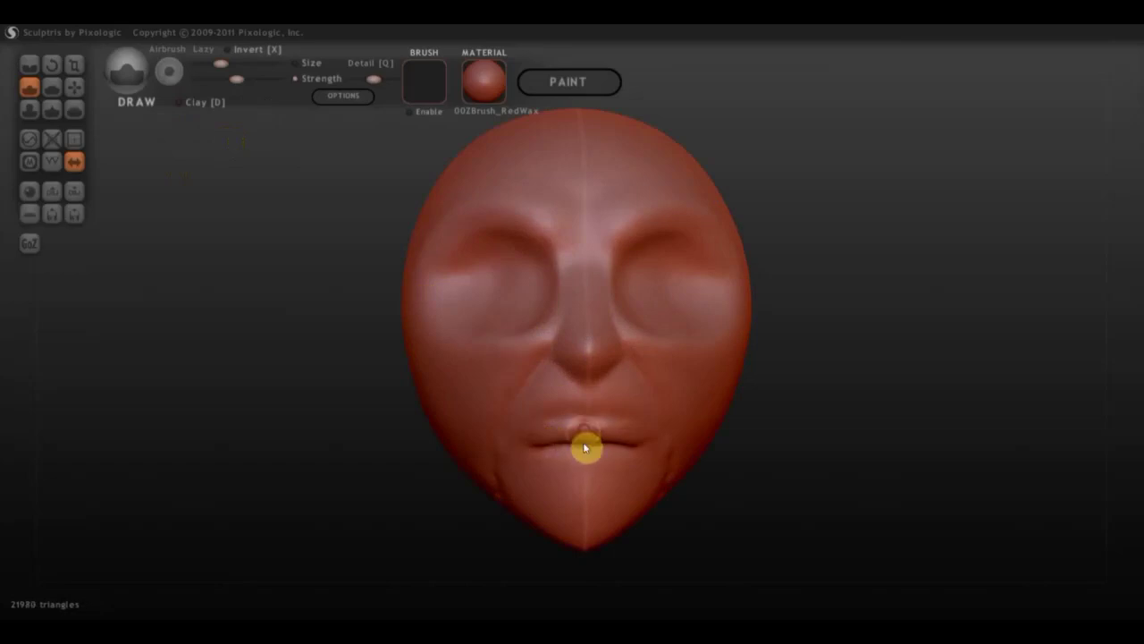
pyautogui.moveTo(584, 461); pyautogui.dragTo(555, 458)
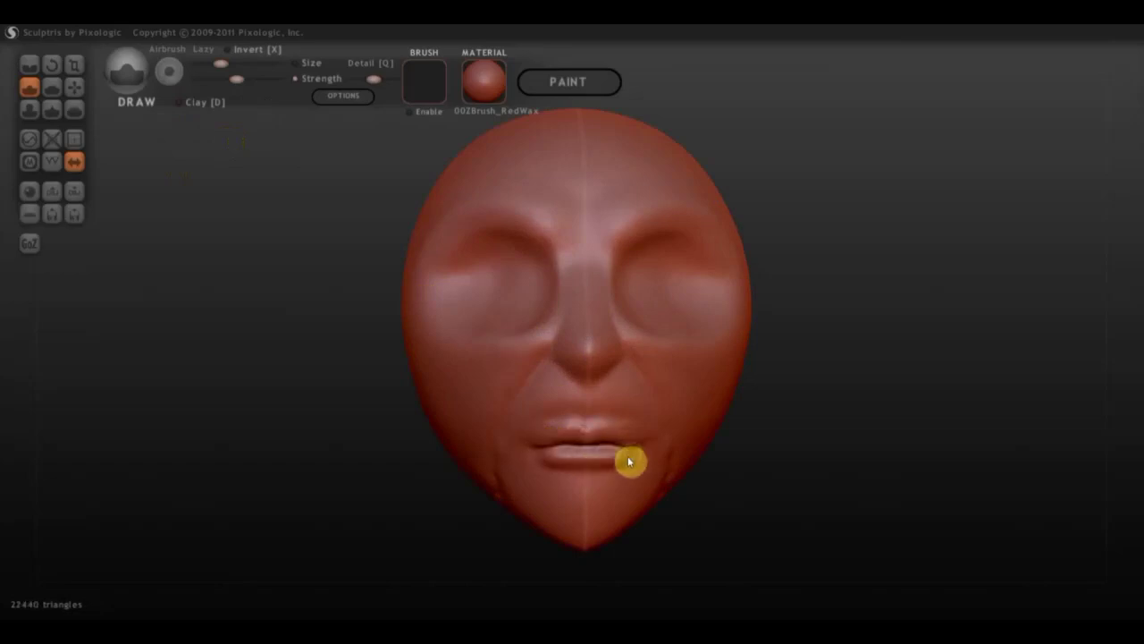
pyautogui.moveTo(629, 461)
pyautogui.mouseDown()
pyautogui.moveTo(641, 462)
pyautogui.moveTo(549, 456)
pyautogui.moveTo(582, 445)
pyautogui.mouseUp()
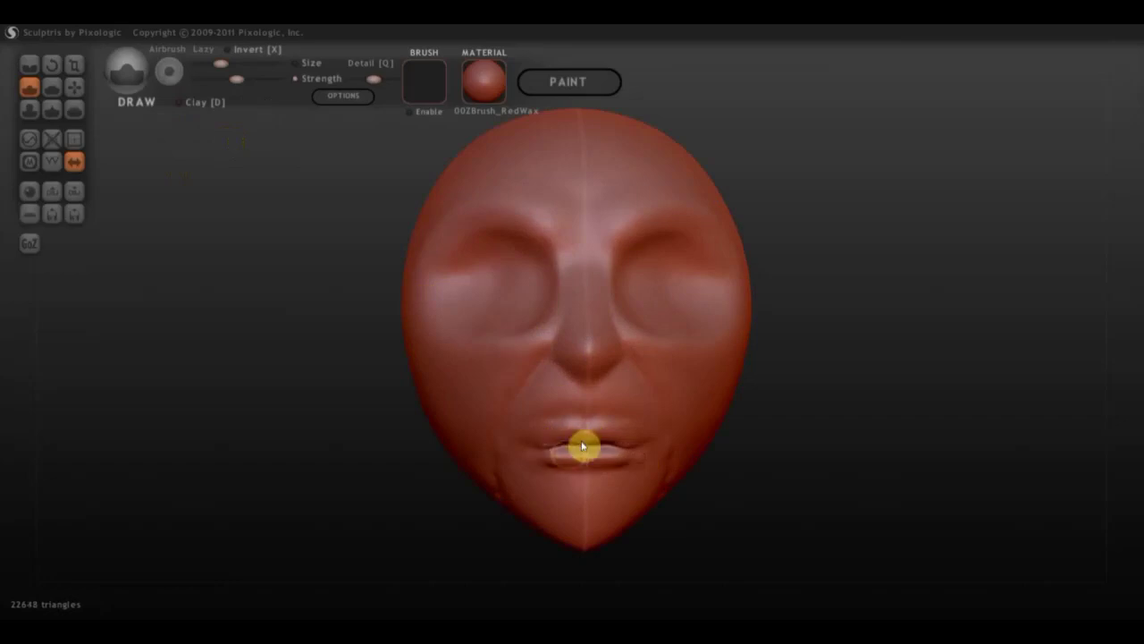
pyautogui.moveTo(582, 444)
pyautogui.mouseDown(button='right')
pyautogui.moveTo(677, 452)
pyautogui.moveTo(628, 427)
pyautogui.moveTo(588, 470)
pyautogui.mouseUp(button='right')
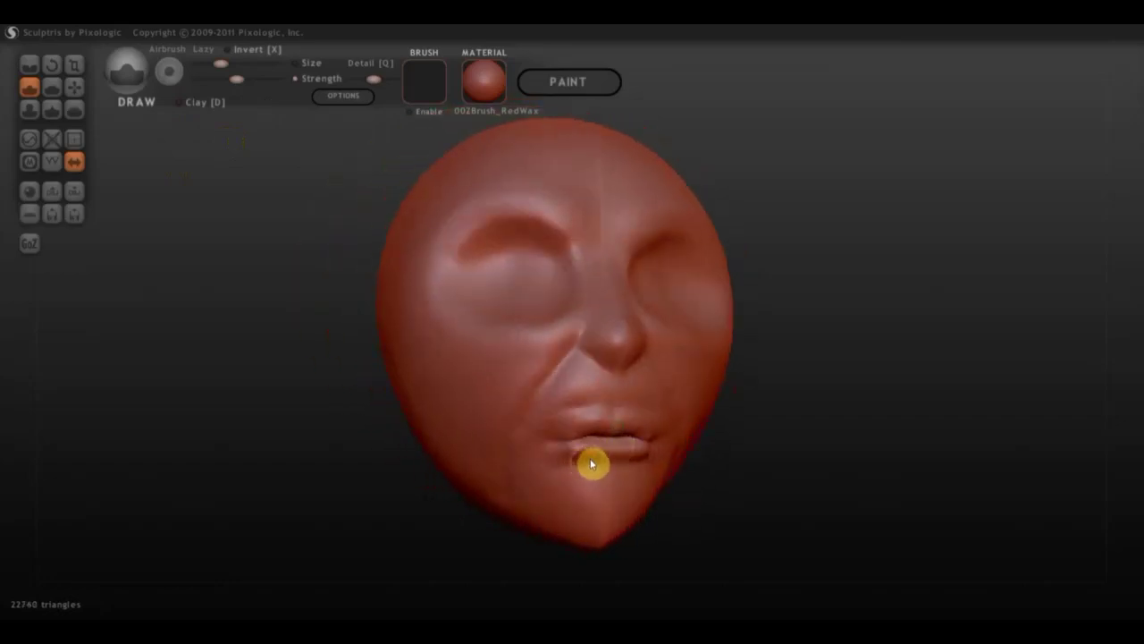
pyautogui.moveTo(591, 463); pyautogui.dragTo(644, 465)
pyautogui.moveTo(631, 465)
pyautogui.mouseDown(button='right')
pyautogui.moveTo(582, 455)
pyautogui.moveTo(586, 474)
pyautogui.moveTo(483, 468)
pyautogui.moveTo(513, 465)
pyautogui.mouseUp(button='right')
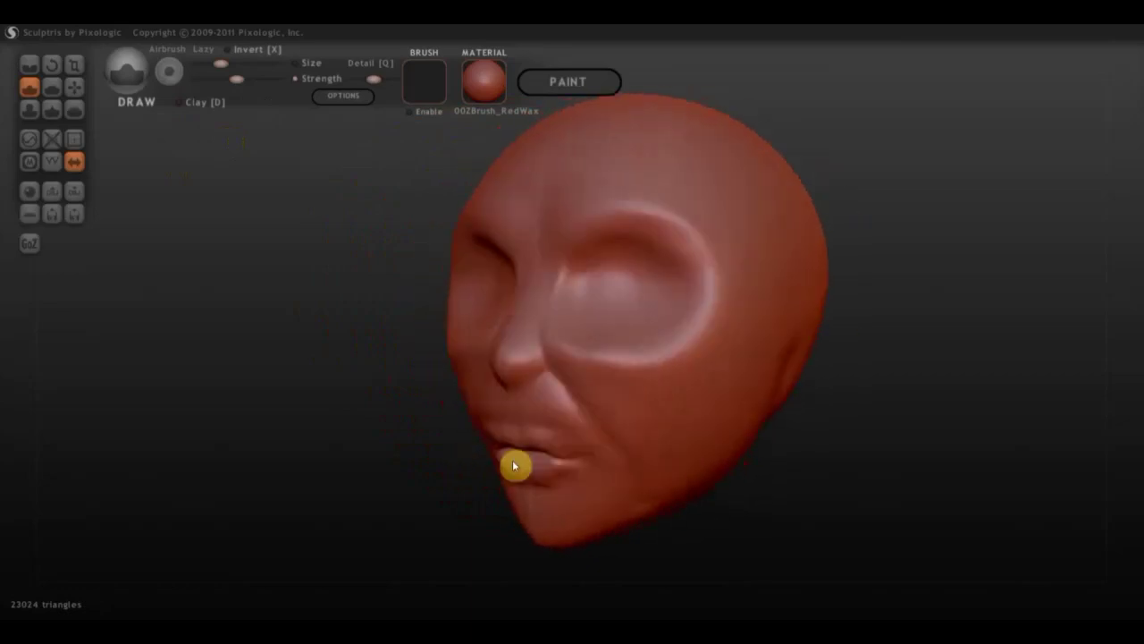
# Step: In profile, pull the lower lip down and outward with the Grab brush
pyautogui.click(74, 86)
pyautogui.scroll(3, 497, 347)
pyautogui.moveTo(497, 347)
pyautogui.mouseDown(button='right')
pyautogui.moveTo(438, 374)
pyautogui.moveTo(492, 480)
pyautogui.mouseUp(button='right')
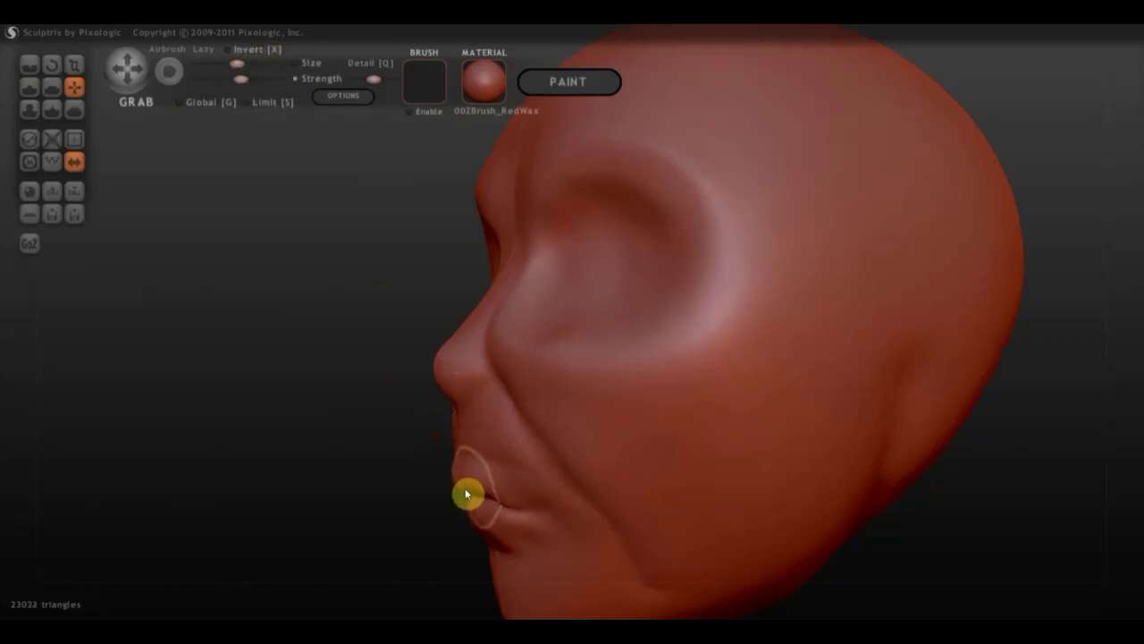
pyautogui.moveTo(466, 493); pyautogui.dragTo(490, 533)
# Step: Smooth and round the upper lip with the Flatten brush from the front
pyautogui.moveTo(482, 525); pyautogui.dragTo(661, 485, button='right')
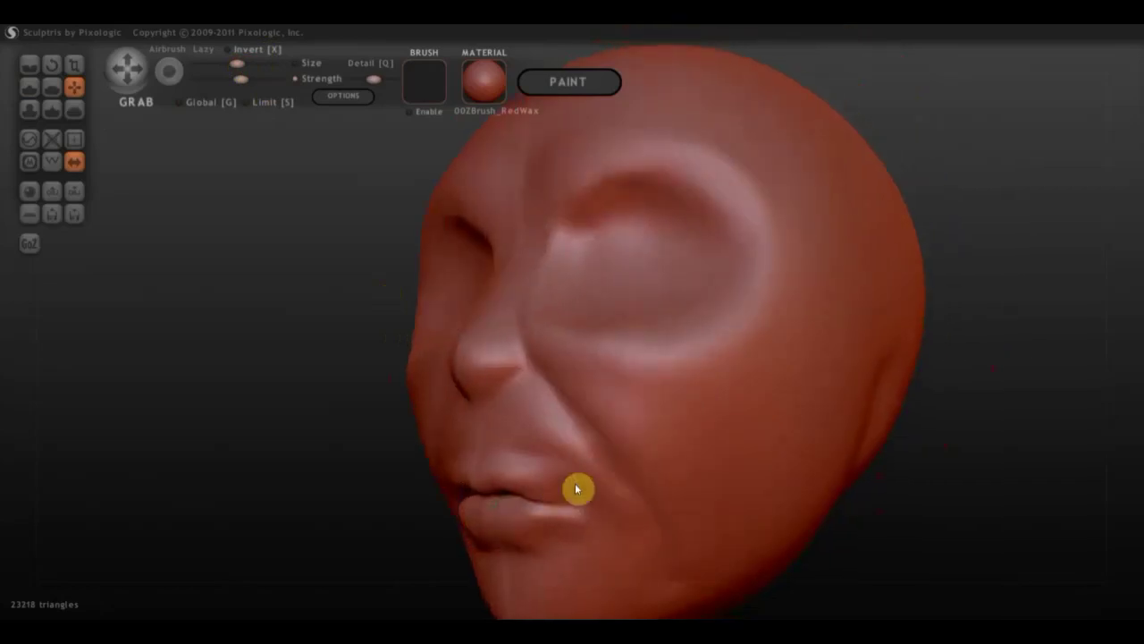
pyautogui.click(53, 90)
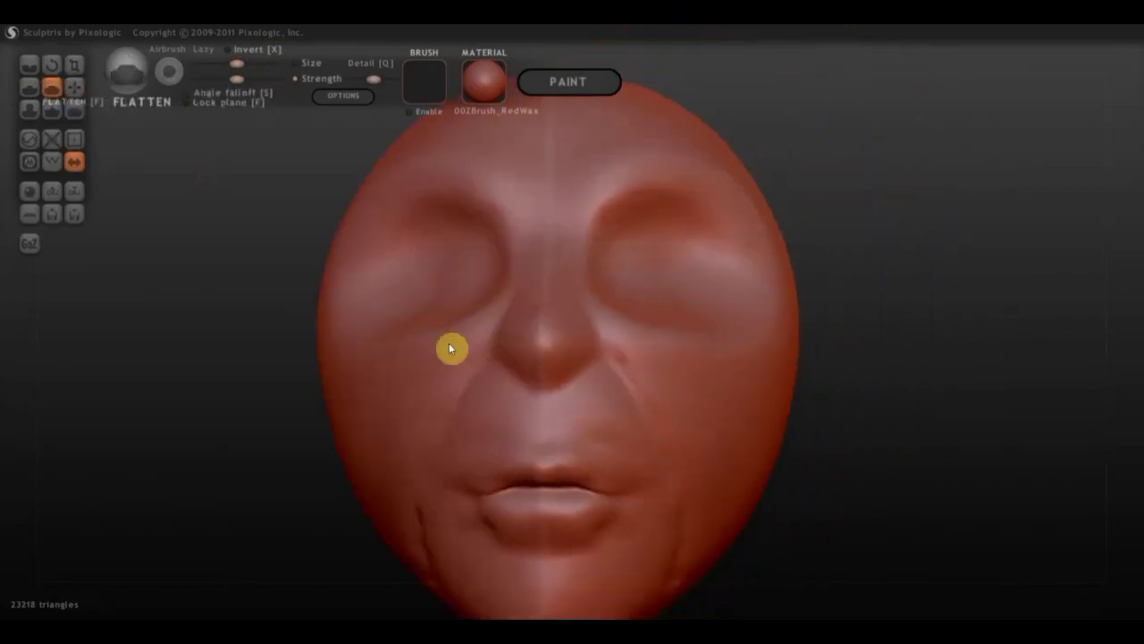
pyautogui.scroll(3, 460, 358)
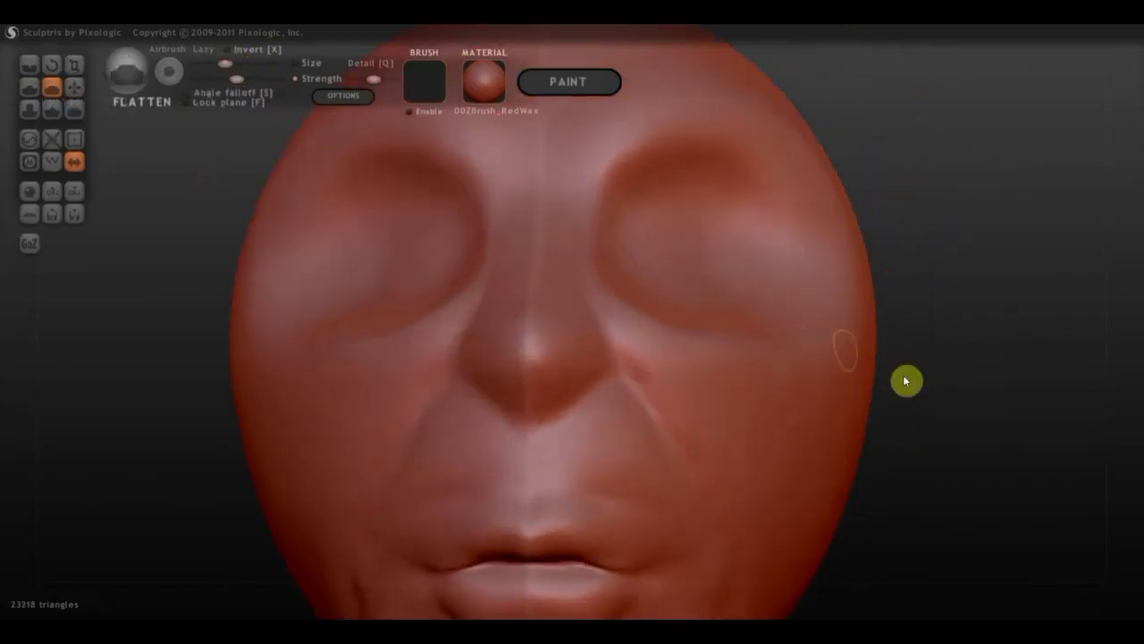
pyautogui.moveTo(971, 406)
pyautogui.keyDown('alt'); pyautogui.mouseDown(button='right')
pyautogui.moveTo(960, 292)
pyautogui.moveTo(978, 239)
pyautogui.mouseUp(button='right'); pyautogui.keyUp('alt')
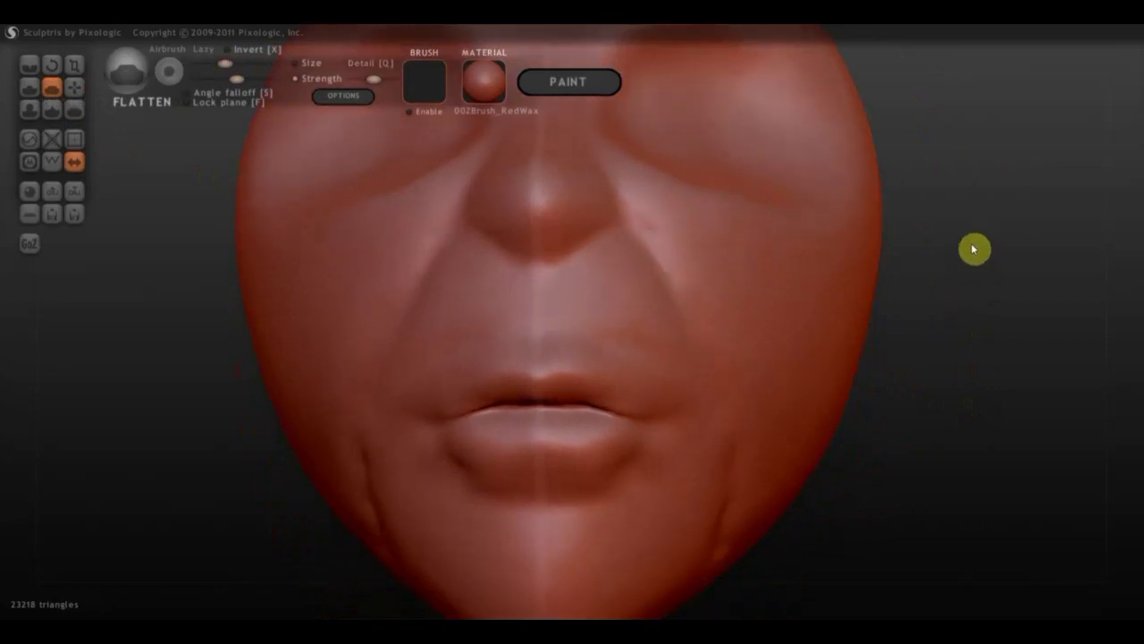
pyautogui.moveTo(559, 390)
pyautogui.mouseDown()
pyautogui.moveTo(602, 396)
pyautogui.moveTo(560, 378)
pyautogui.moveTo(628, 396)
pyautogui.moveTo(569, 385)
pyautogui.moveTo(596, 396)
pyautogui.moveTo(587, 453)
pyautogui.moveTo(616, 445)
pyautogui.moveTo(457, 437)
pyautogui.moveTo(627, 461)
pyautogui.moveTo(485, 460)
pyautogui.moveTo(575, 506)
pyautogui.mouseUp()
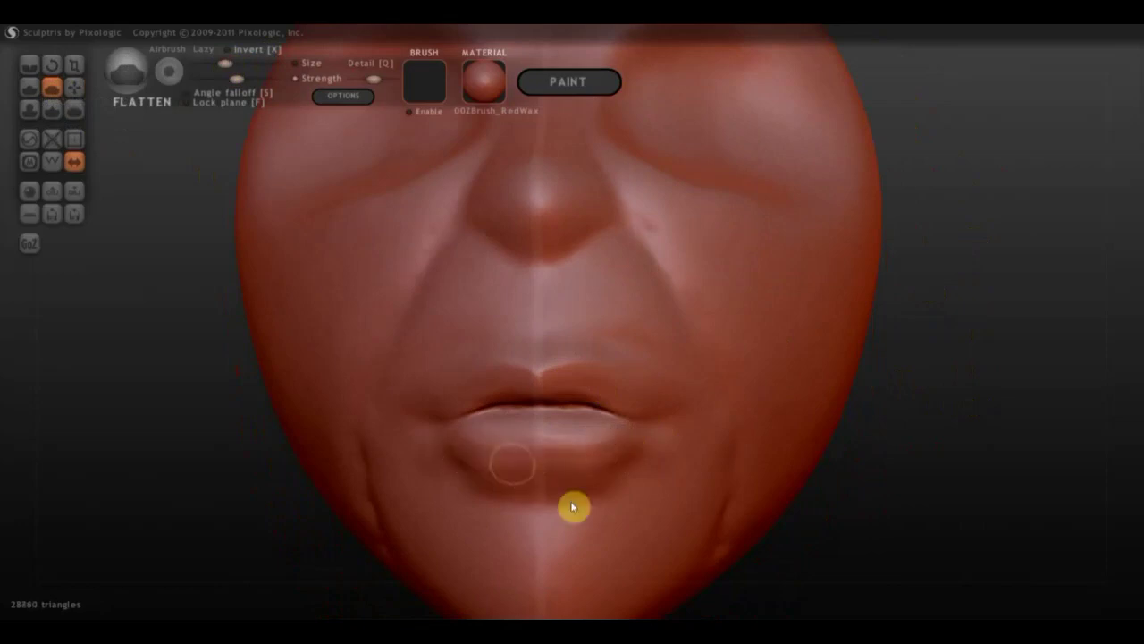
# Step: Carve Crease lines under the lower lip and at the right lip corner
pyautogui.click(29, 66)
pyautogui.moveTo(629, 473)
pyautogui.mouseDown()
pyautogui.moveTo(473, 482)
pyautogui.moveTo(429, 435)
pyautogui.moveTo(641, 485)
pyautogui.moveTo(638, 416)
pyautogui.mouseUp()
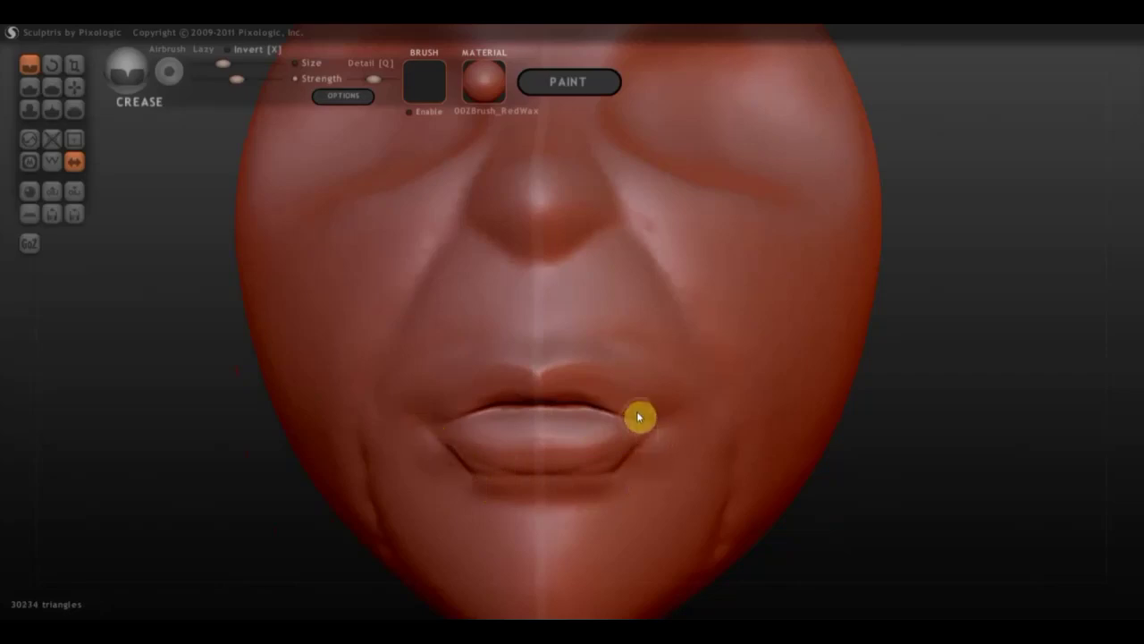
pyautogui.moveTo(709, 408)
pyautogui.mouseDown()
pyautogui.moveTo(631, 417)
pyautogui.moveTo(641, 421)
pyautogui.mouseUp()
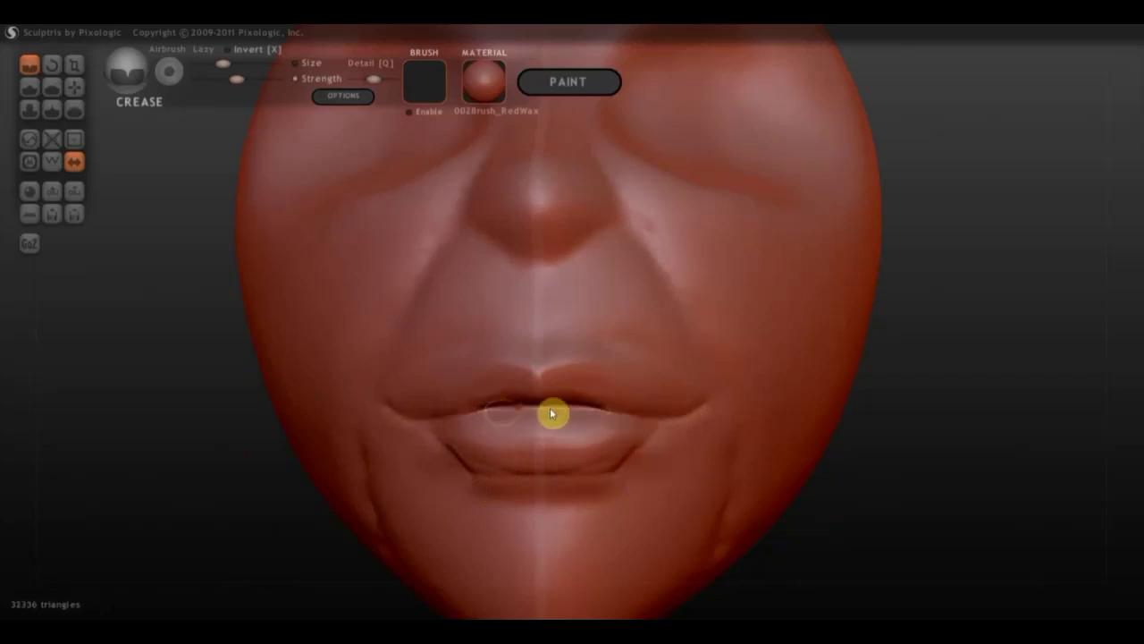
pyautogui.moveTo(552, 413)
pyautogui.mouseDown(button='right')
pyautogui.moveTo(531, 439)
pyautogui.moveTo(611, 442)
pyautogui.moveTo(533, 391)
pyautogui.mouseUp(button='right')
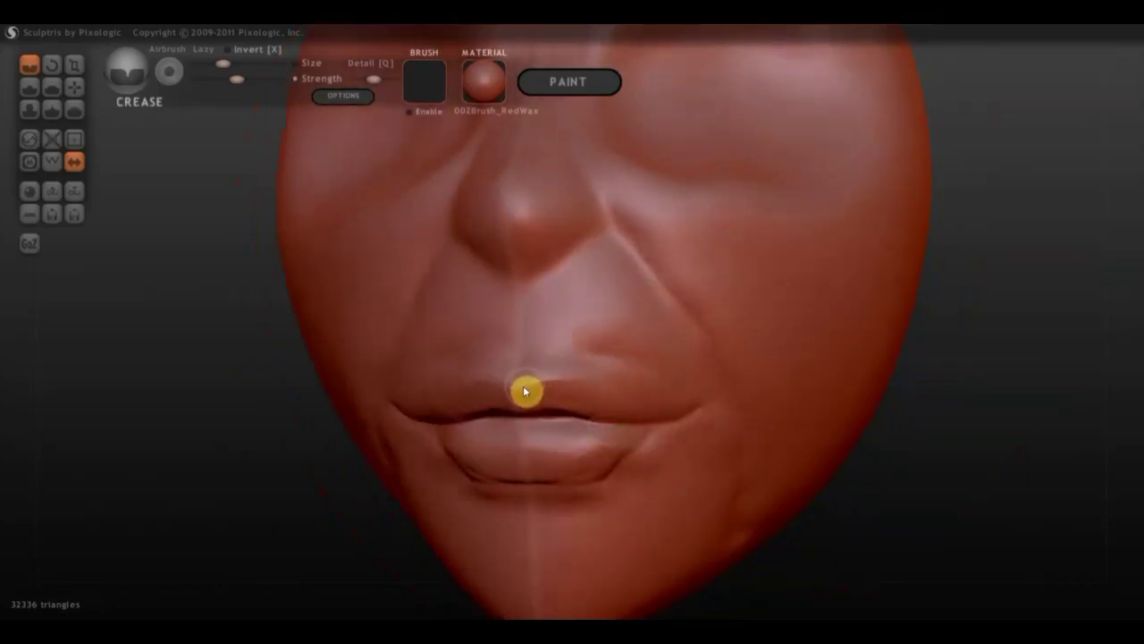
# Step: Crease the upper lip from centre to corner and down toward the jawline
pyautogui.moveTo(525, 391)
pyautogui.mouseDown()
pyautogui.moveTo(545, 369)
pyautogui.moveTo(684, 396)
pyautogui.mouseUp()
pyautogui.moveTo(579, 379)
pyautogui.mouseDown()
pyautogui.moveTo(684, 403)
pyautogui.moveTo(566, 375)
pyautogui.moveTo(659, 391)
pyautogui.moveTo(682, 383)
pyautogui.mouseUp()
pyautogui.moveTo(599, 352); pyautogui.dragTo(658, 391)
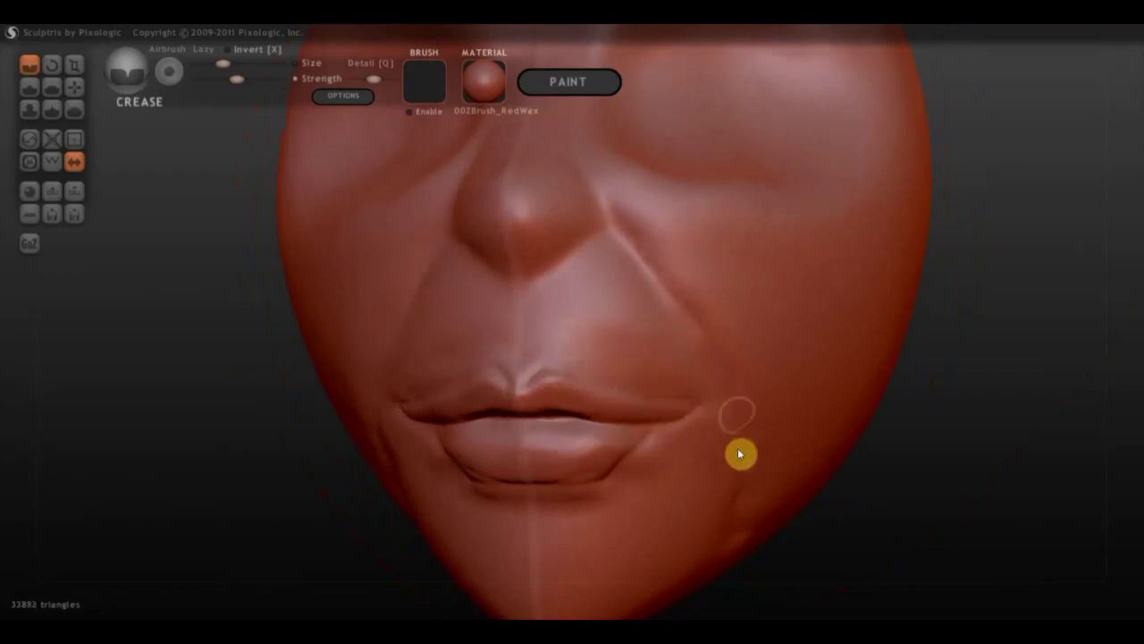
pyautogui.scroll(-5, 689, 471)
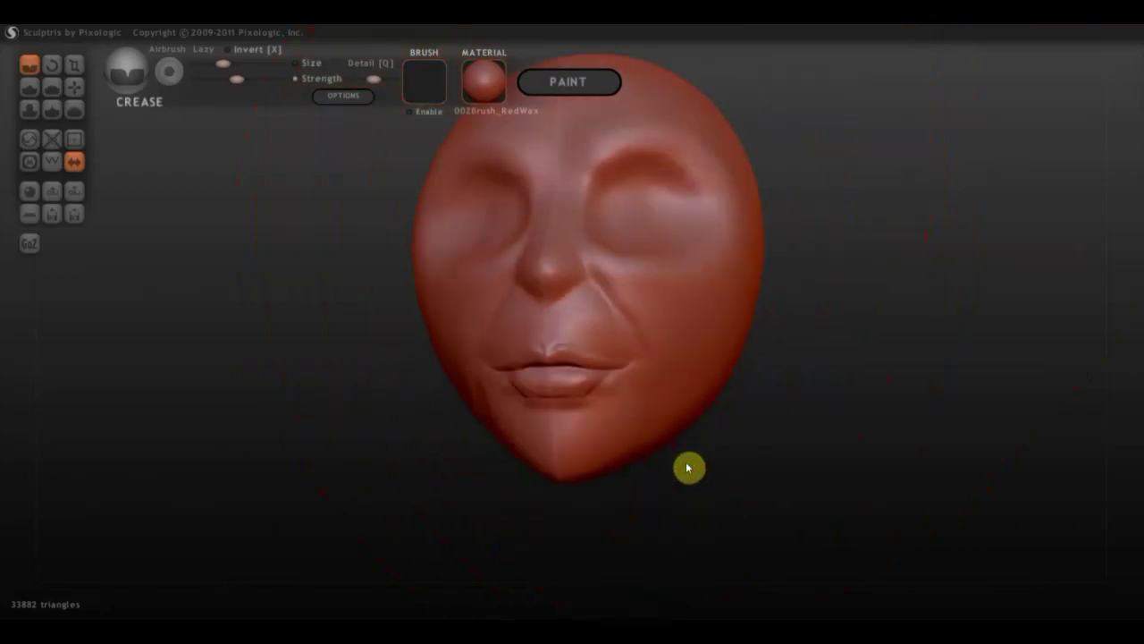
pyautogui.moveTo(688, 468); pyautogui.dragTo(731, 468)
pyautogui.scroll(-1, 726, 468)
pyautogui.scroll(-1, 723, 468)
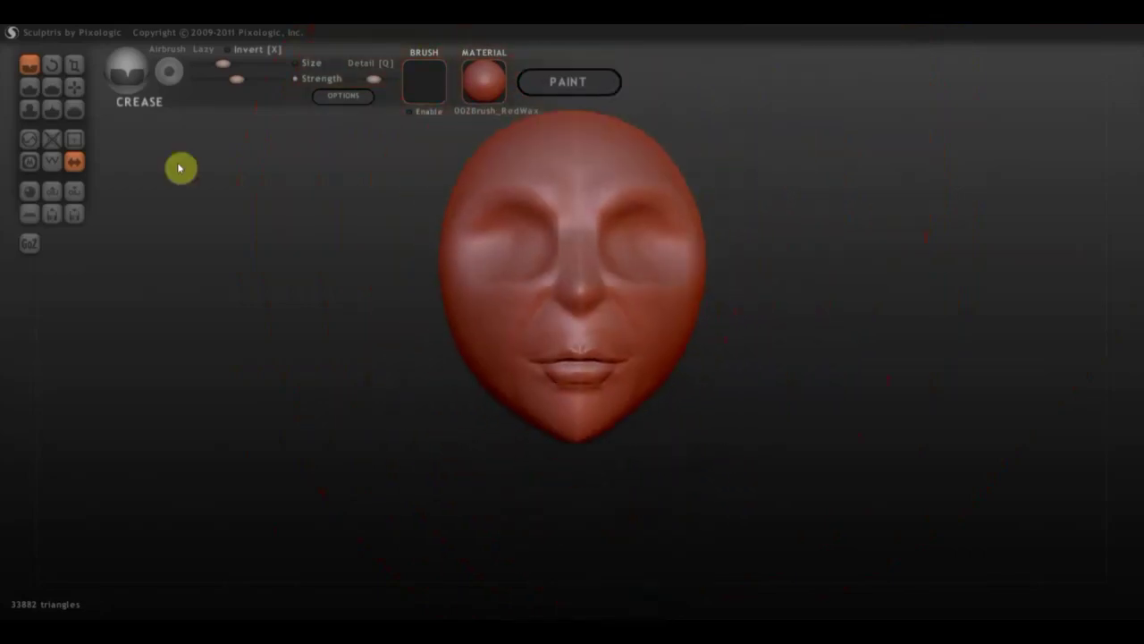
# Step: Flatten the side of the cheek in a three-quarter view
pyautogui.click(51, 86)
pyautogui.moveTo(458, 291); pyautogui.dragTo(509, 309)
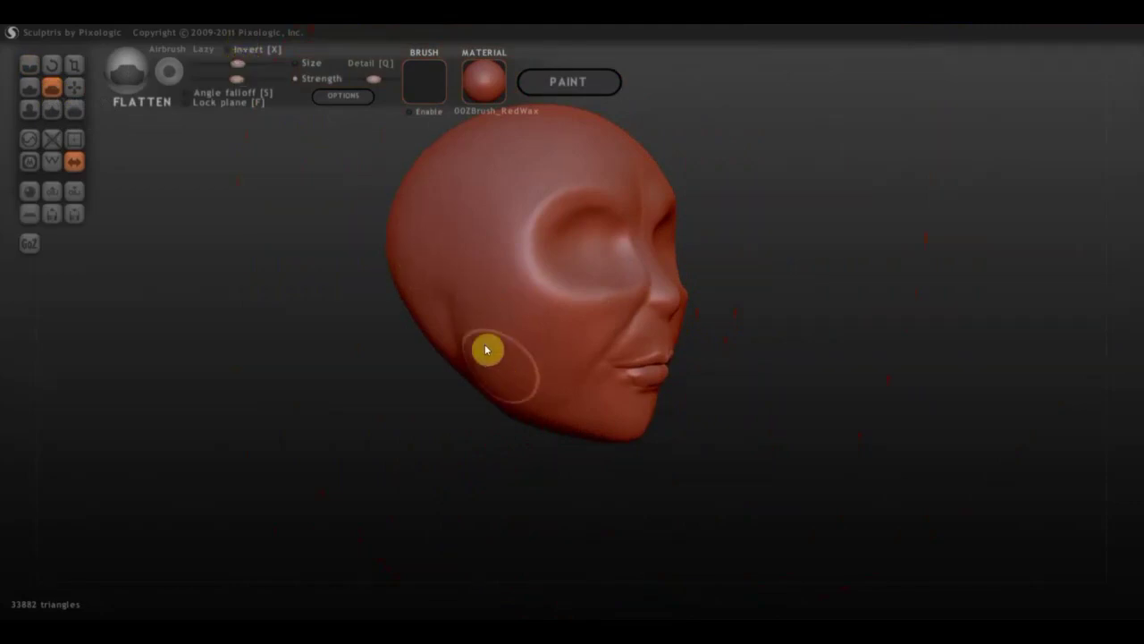
pyautogui.moveTo(488, 348)
pyautogui.mouseDown()
pyautogui.moveTo(511, 376)
pyautogui.moveTo(482, 346)
pyautogui.moveTo(582, 408)
pyautogui.moveTo(468, 327)
pyautogui.moveTo(563, 411)
pyautogui.moveTo(547, 395)
pyautogui.moveTo(365, 390)
pyautogui.moveTo(391, 398)
pyautogui.moveTo(455, 340)
pyautogui.moveTo(475, 353)
pyautogui.moveTo(465, 334)
pyautogui.moveTo(508, 402)
pyautogui.moveTo(475, 365)
pyautogui.moveTo(533, 421)
pyautogui.moveTo(501, 386)
pyautogui.mouseUp()
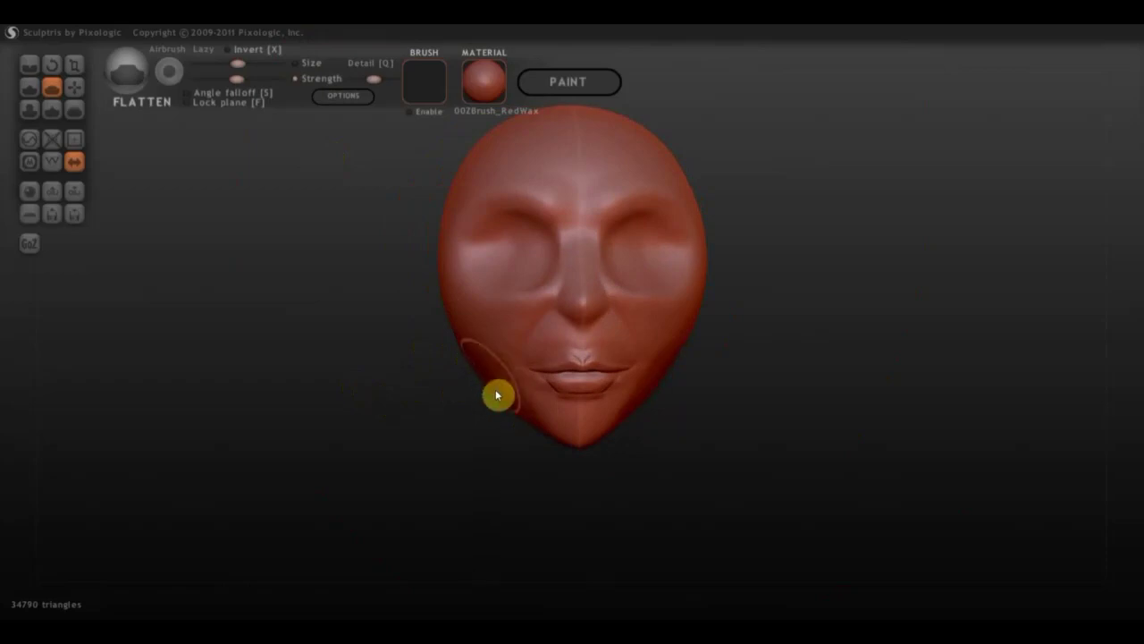
# Step: Sculpt the chin into a point with Draw, then enable Clay [D]
pyautogui.click(31, 89)
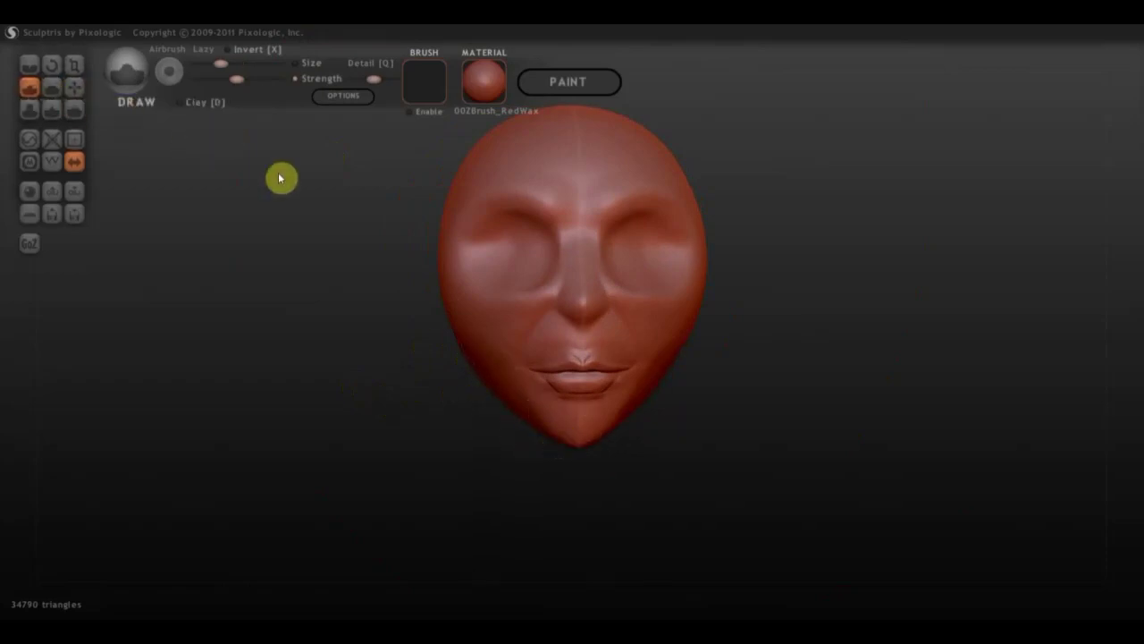
pyautogui.click(558, 436)
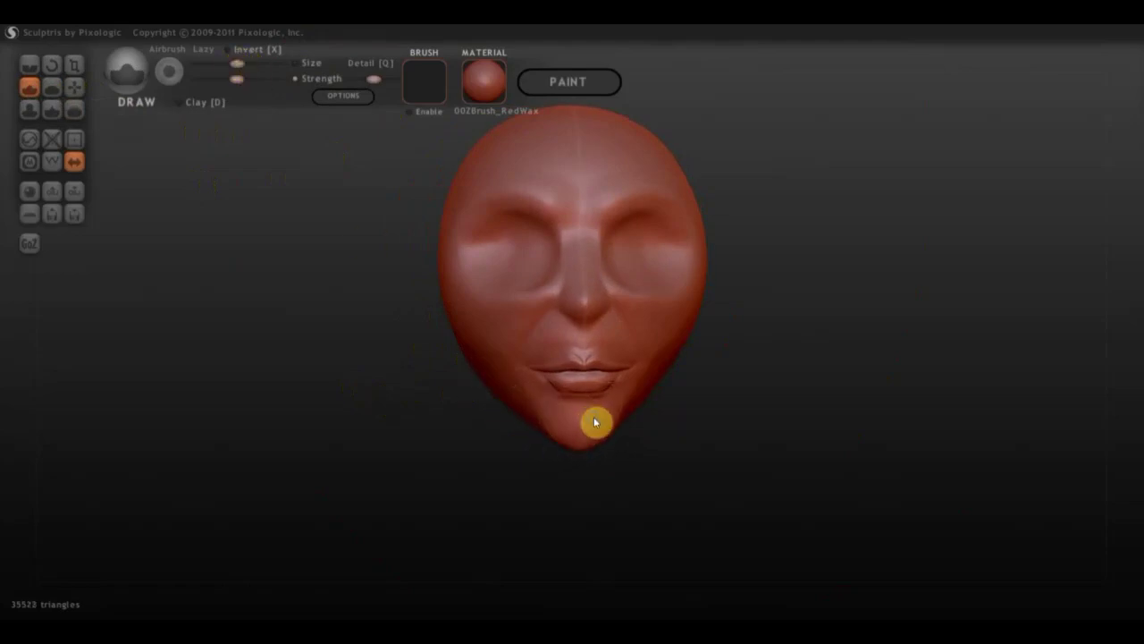
pyautogui.moveTo(595, 421); pyautogui.dragTo(745, 417)
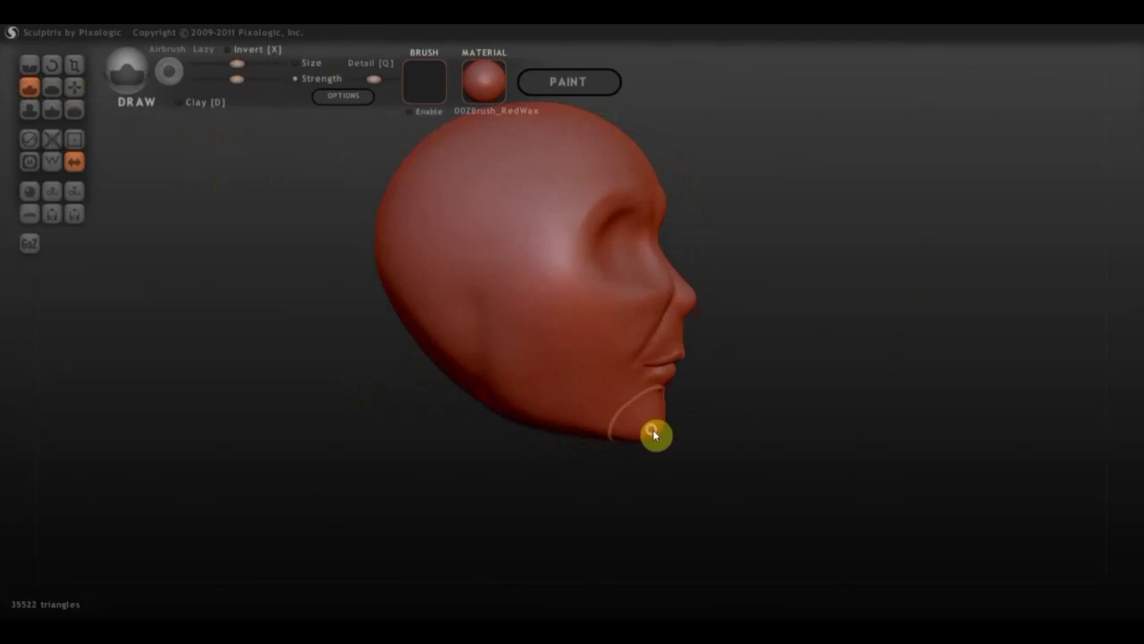
pyautogui.moveTo(664, 325); pyautogui.dragTo(643, 364)
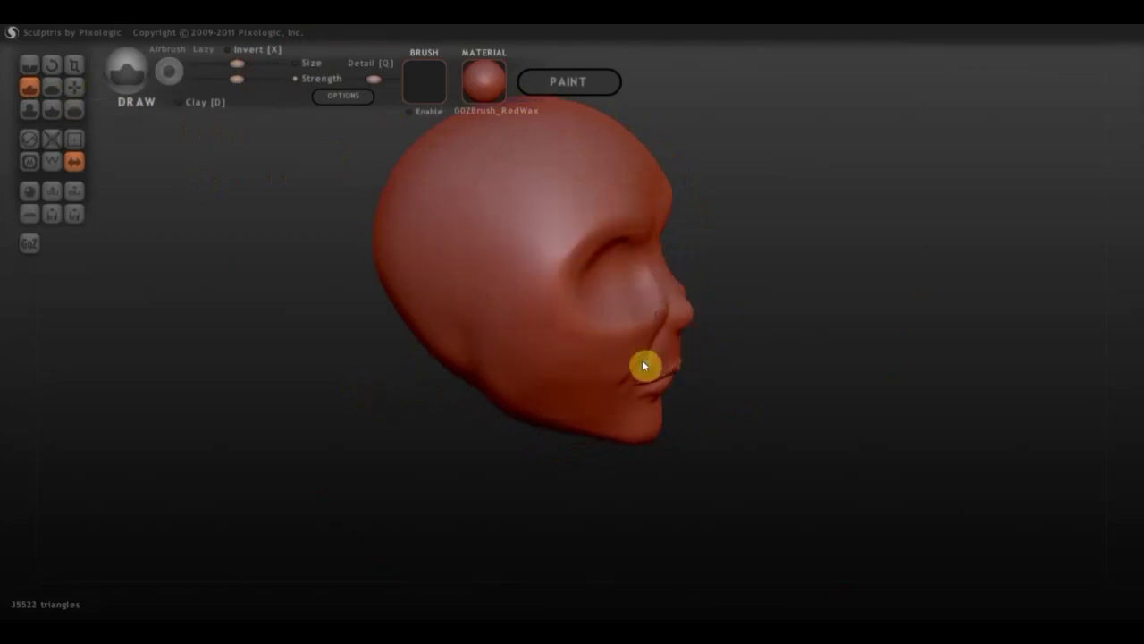
pyautogui.moveTo(644, 365)
pyautogui.mouseDown(button='right')
pyautogui.moveTo(585, 330)
pyautogui.moveTo(570, 335)
pyautogui.mouseUp(button='right')
pyautogui.scroll(3, 631, 384)
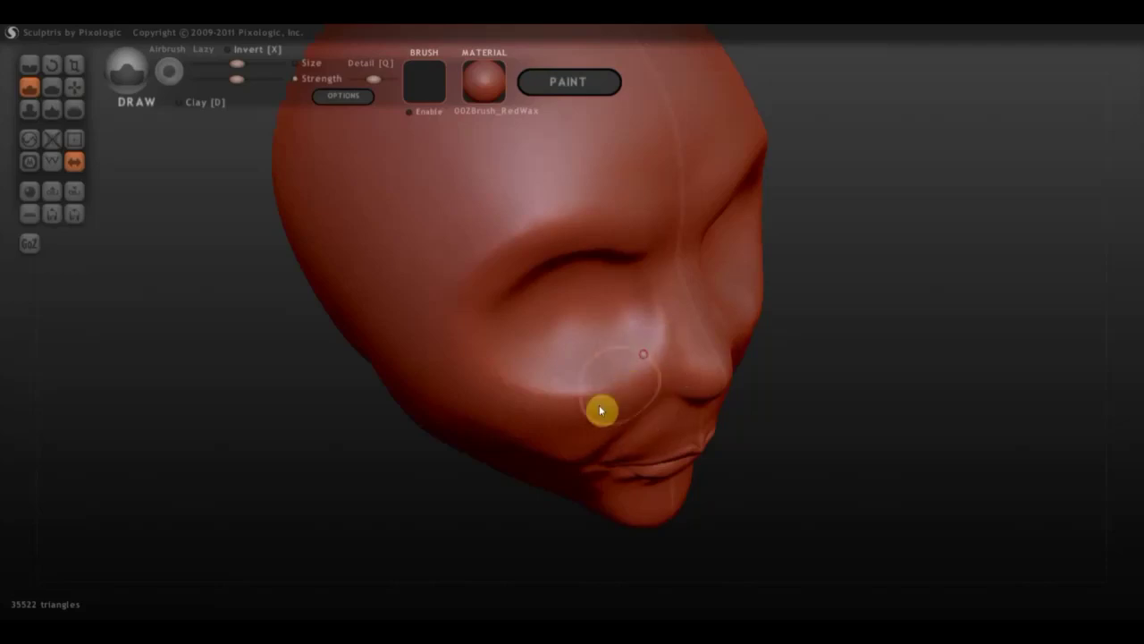
pyautogui.moveTo(600, 391)
pyautogui.mouseDown(button='right')
pyautogui.moveTo(597, 346)
pyautogui.moveTo(523, 343)
pyautogui.mouseUp(button='right')
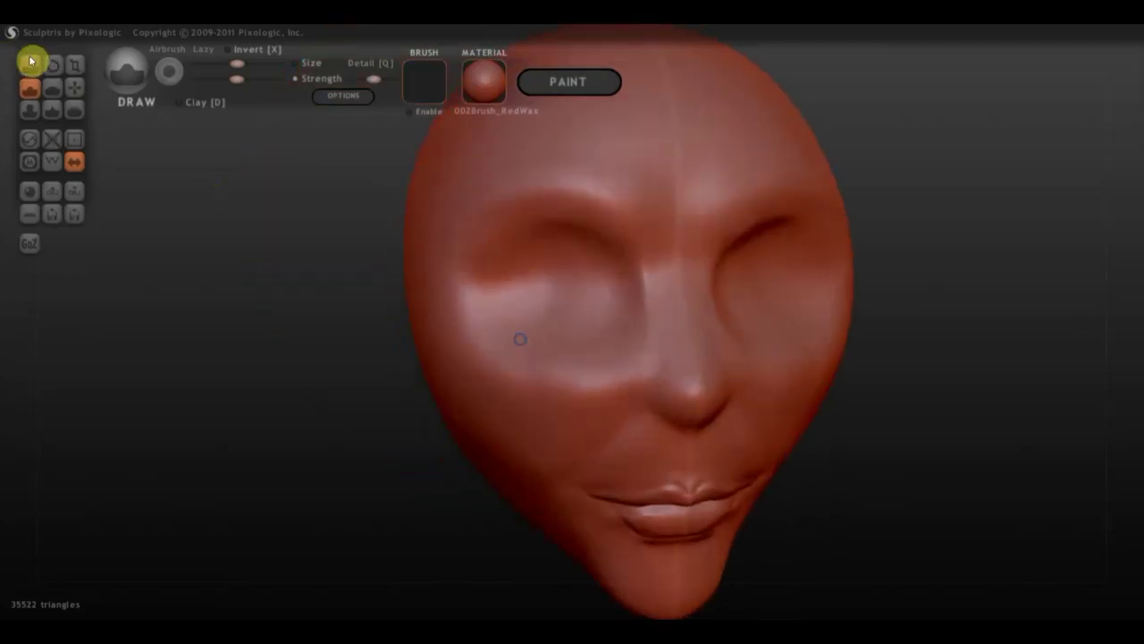
pyautogui.click(178, 102)
# Step: Build up and reshape the left cheek's edge with Clay strokes, adding a bump beside it
pyautogui.scroll(-3, 544, 332)
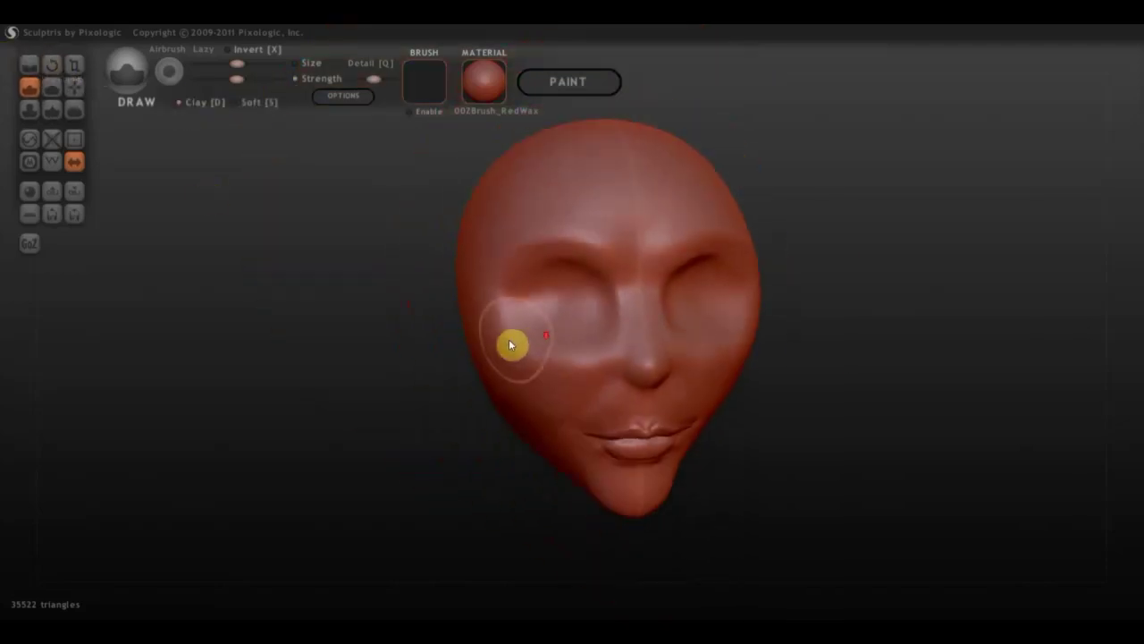
pyautogui.moveTo(510, 343)
pyautogui.mouseDown()
pyautogui.moveTo(490, 352)
pyautogui.moveTo(526, 357)
pyautogui.mouseUp()
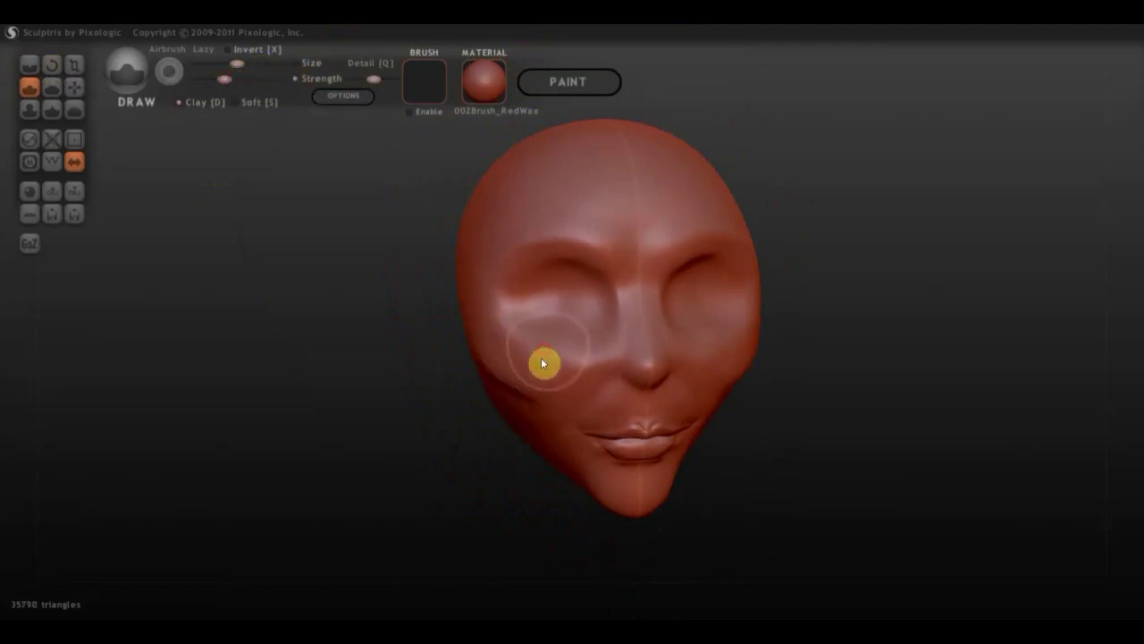
pyautogui.moveTo(543, 363)
pyautogui.mouseDown()
pyautogui.moveTo(501, 381)
pyautogui.moveTo(511, 397)
pyautogui.mouseUp()
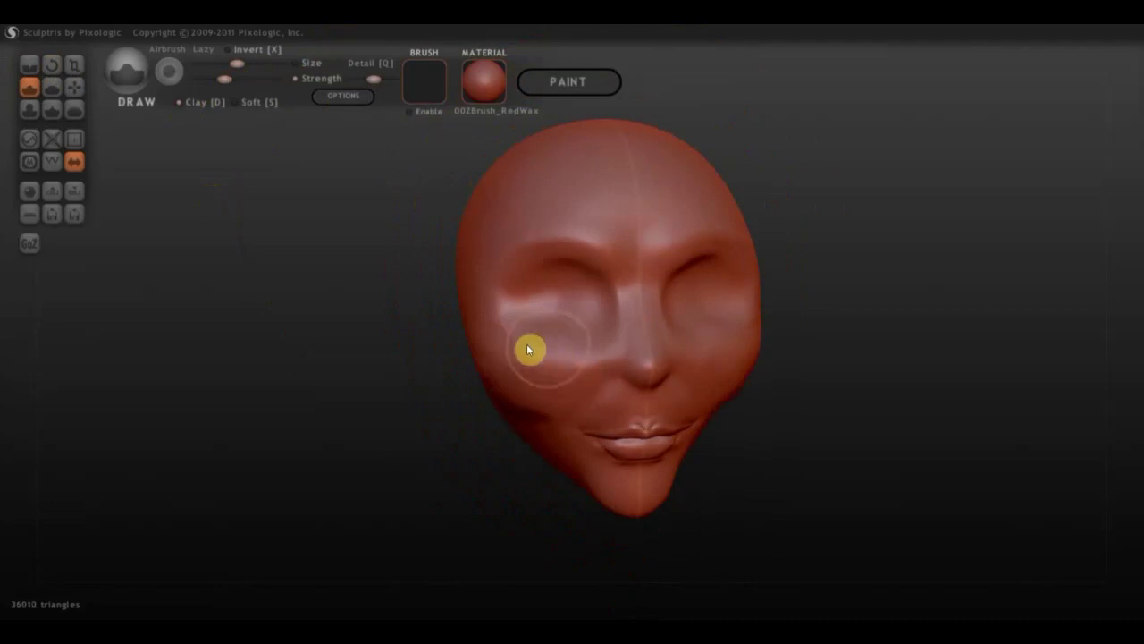
pyautogui.moveTo(501, 352)
pyautogui.mouseDown()
pyautogui.moveTo(531, 385)
pyautogui.moveTo(483, 398)
pyautogui.moveTo(518, 409)
pyautogui.moveTo(471, 330)
pyautogui.mouseUp()
pyautogui.moveTo(537, 368); pyautogui.dragTo(519, 368, button='right')
pyautogui.moveTo(518, 367)
pyautogui.mouseDown()
pyautogui.moveTo(513, 378)
pyautogui.moveTo(531, 373)
pyautogui.moveTo(521, 384)
pyautogui.mouseUp()
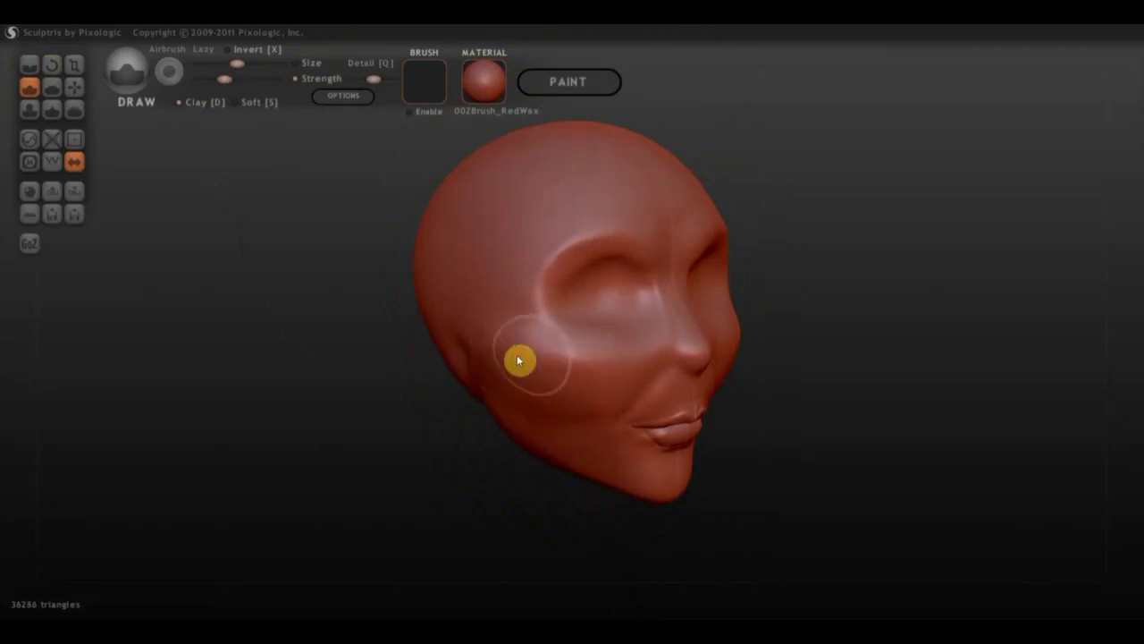
pyautogui.moveTo(489, 373)
pyautogui.mouseDown(button='right')
pyautogui.moveTo(431, 370)
pyautogui.moveTo(483, 358)
pyautogui.moveTo(521, 324)
pyautogui.mouseUp(button='right')
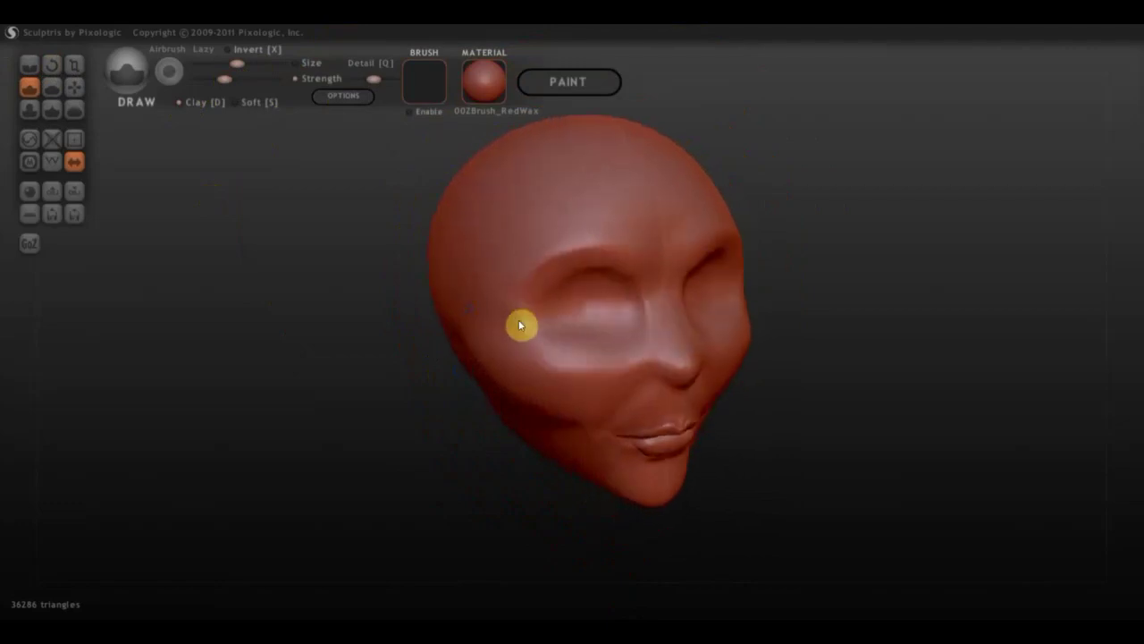
pyautogui.click(52, 93)
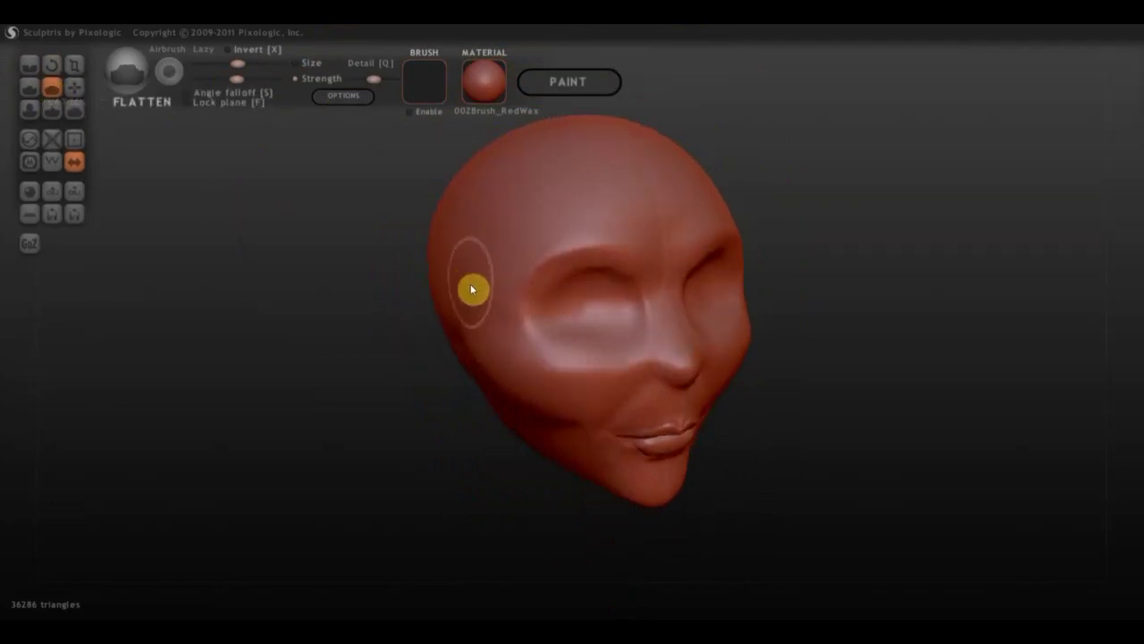
# Step: Flatten the left temple in two strokes, then smooth the cheek next to the mouth corner
pyautogui.moveTo(472, 268)
pyautogui.mouseDown()
pyautogui.moveTo(472, 302)
pyautogui.moveTo(469, 234)
pyautogui.mouseUp()
pyautogui.moveTo(469, 286); pyautogui.dragTo(470, 292)
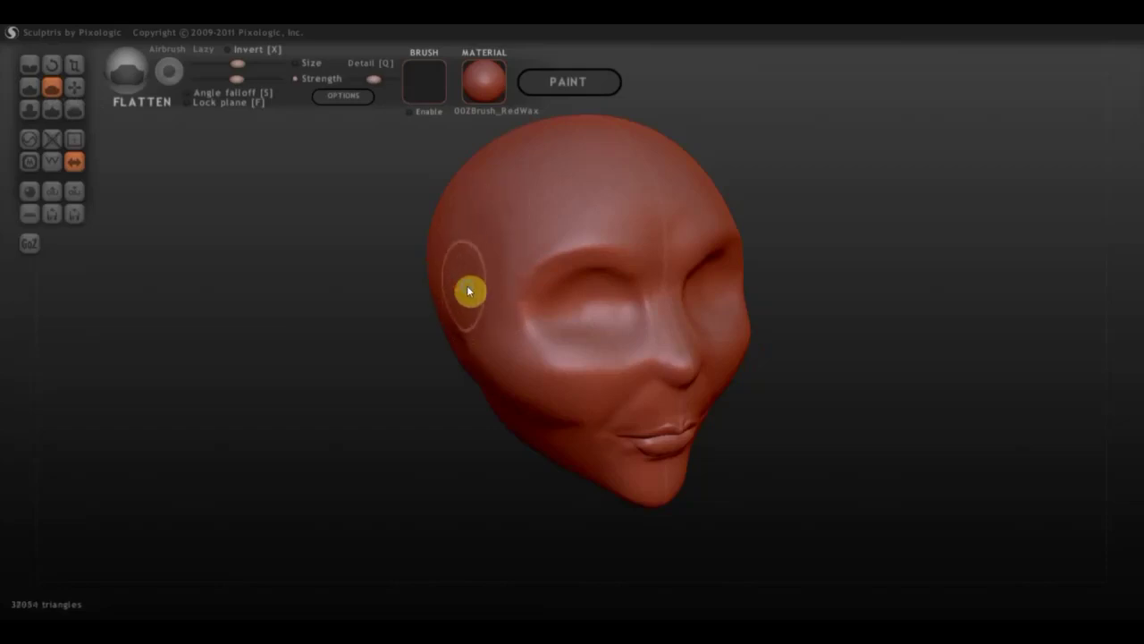
pyautogui.moveTo(414, 268)
pyautogui.mouseDown()
pyautogui.moveTo(486, 277)
pyautogui.moveTo(492, 254)
pyautogui.mouseUp()
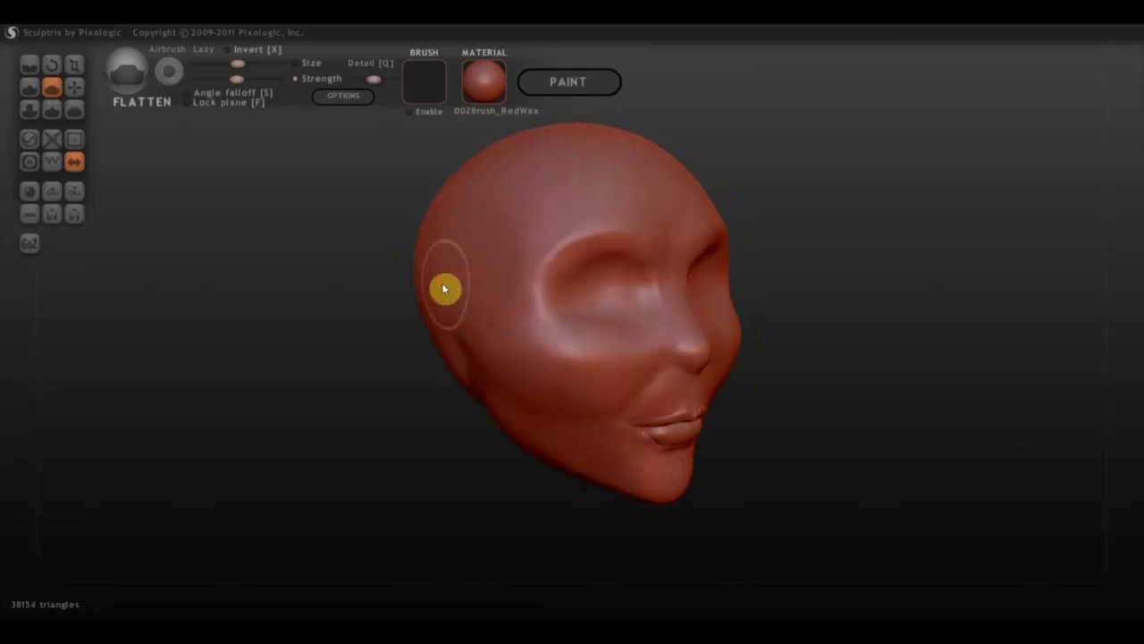
pyautogui.moveTo(402, 286); pyautogui.dragTo(360, 276)
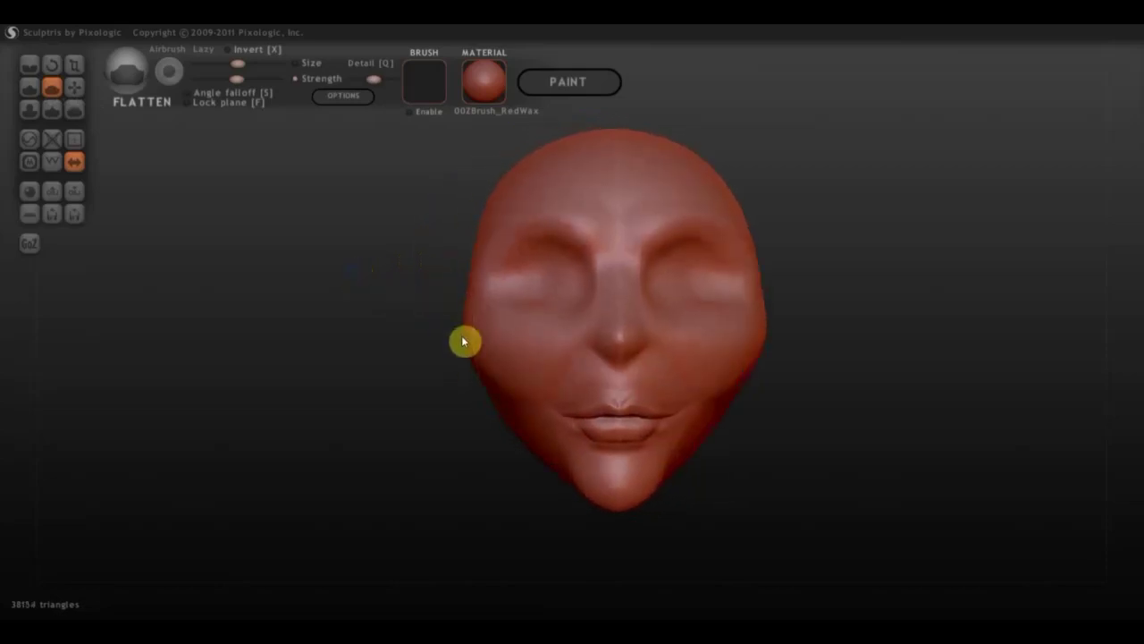
pyautogui.moveTo(533, 386); pyautogui.dragTo(717, 386, button='right')
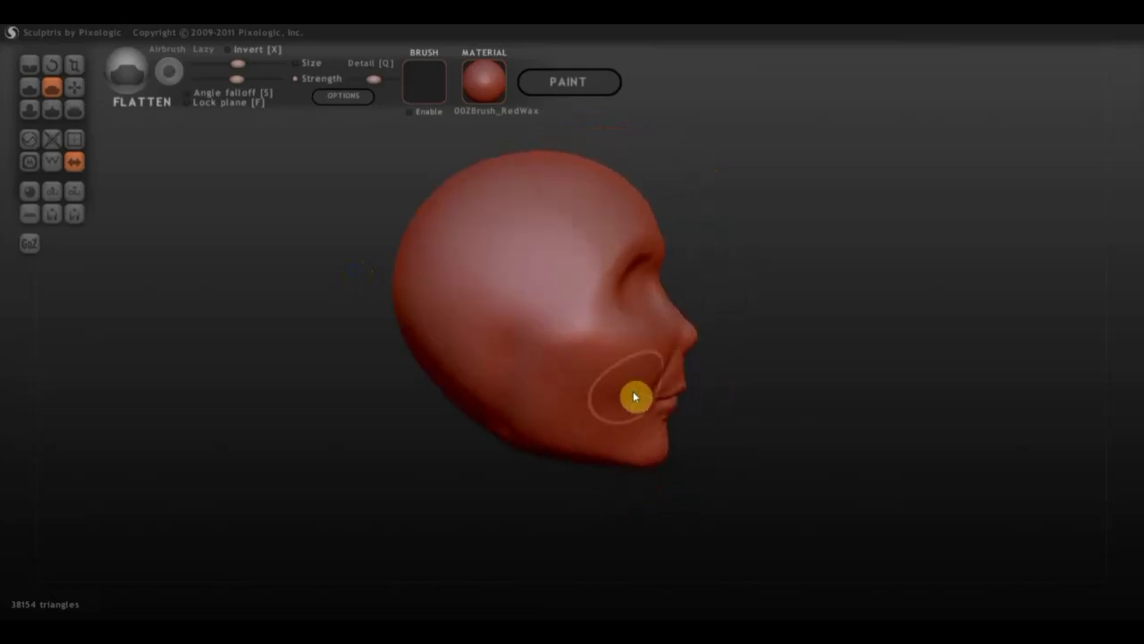
pyautogui.moveTo(633, 396); pyautogui.dragTo(613, 417)
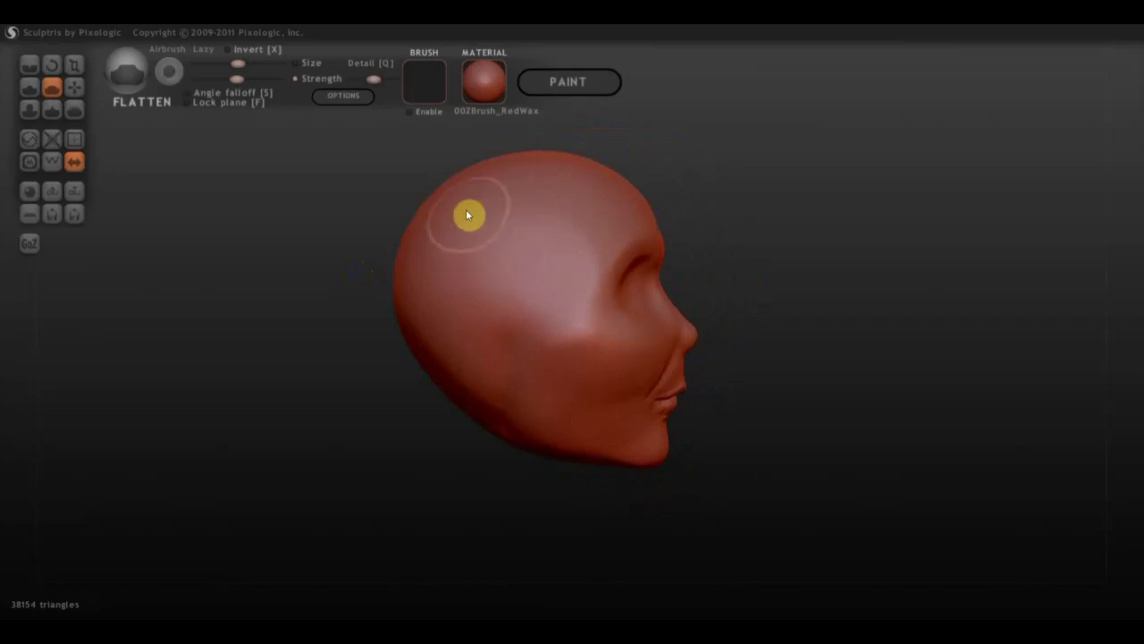
# Step: With Grab, pull the upper lip downward, then lift it slightly back
pyautogui.click(75, 86)
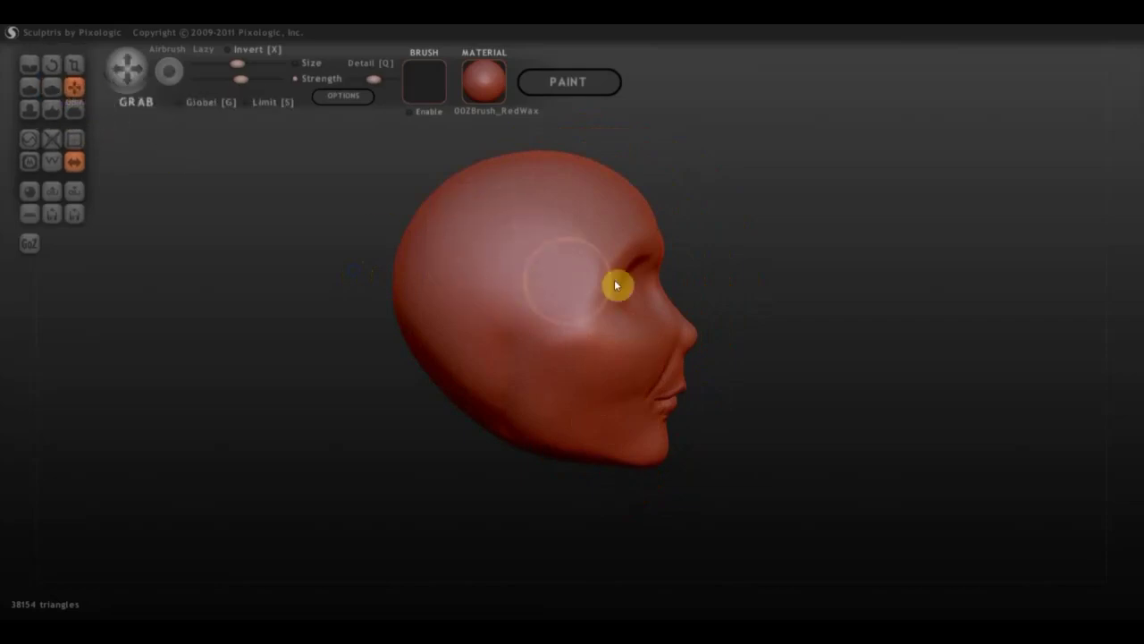
pyautogui.scroll(3, 686, 335)
pyautogui.scroll(1, 718, 360)
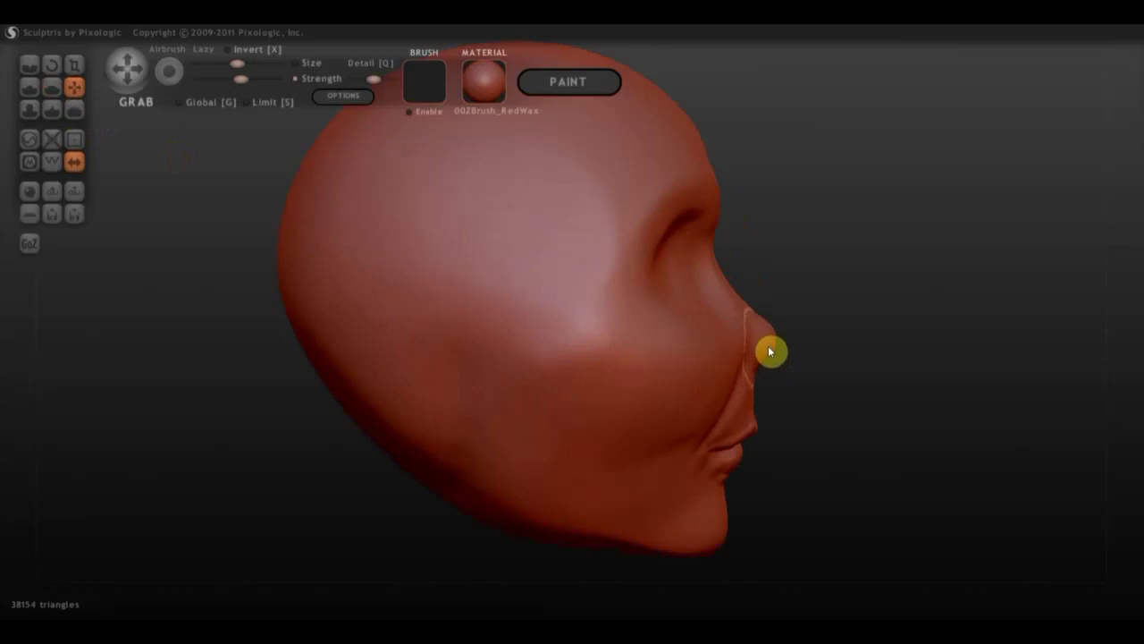
pyautogui.scroll(2, 753, 417)
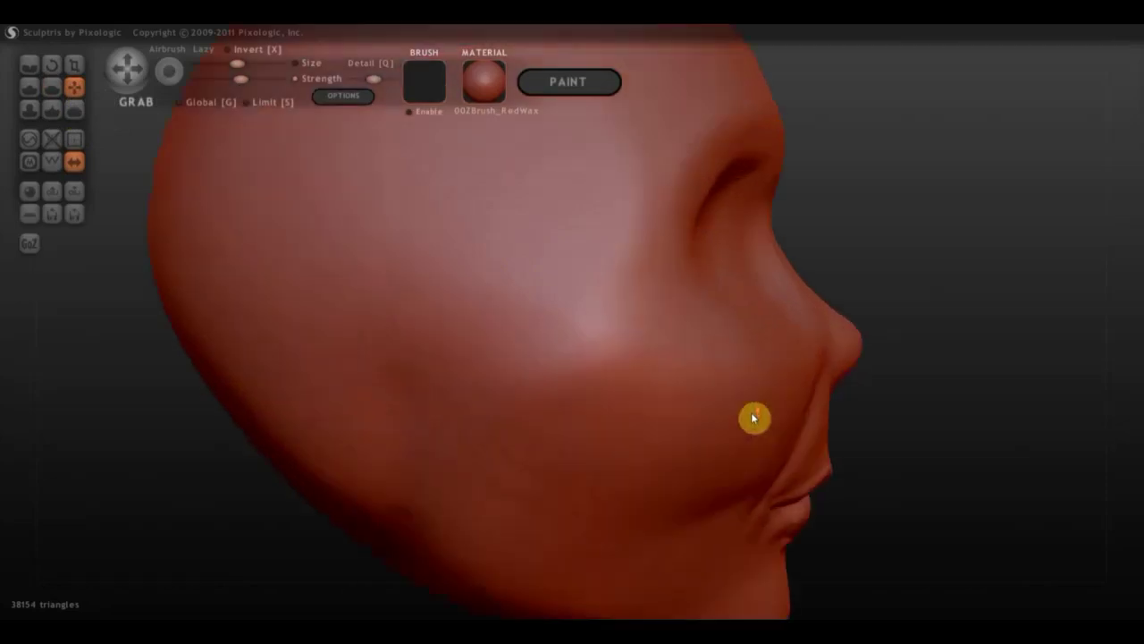
pyautogui.moveTo(820, 435)
pyautogui.mouseDown()
pyautogui.moveTo(818, 482)
pyautogui.moveTo(812, 472)
pyautogui.moveTo(741, 485)
pyautogui.moveTo(791, 518)
pyautogui.moveTo(779, 479)
pyautogui.mouseUp()
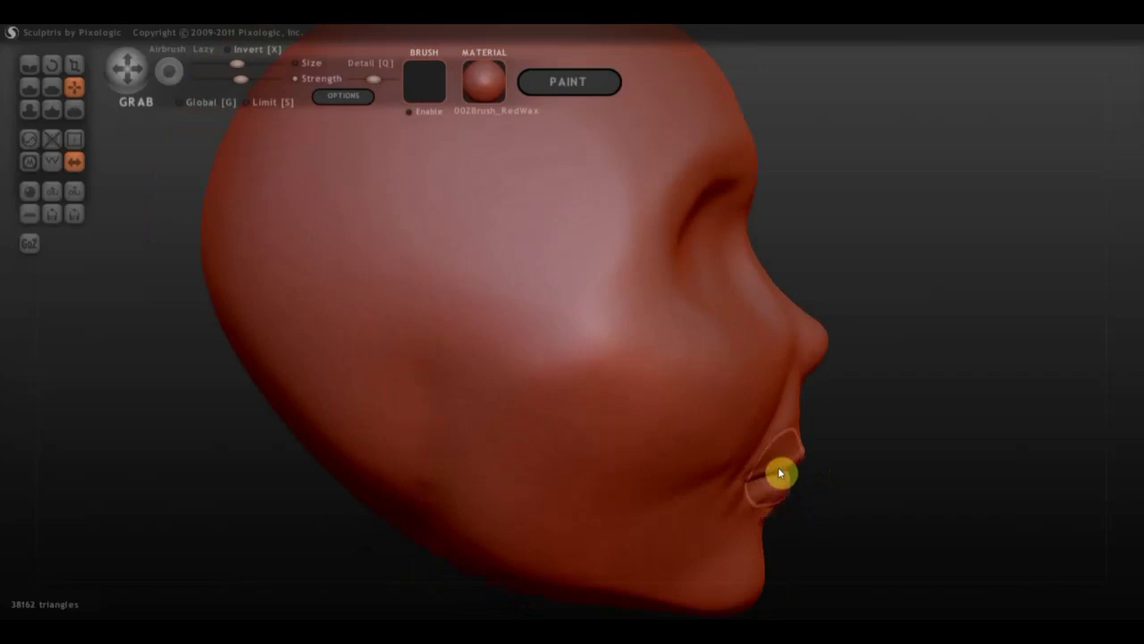
pyautogui.moveTo(729, 485); pyautogui.dragTo(542, 474, button='right')
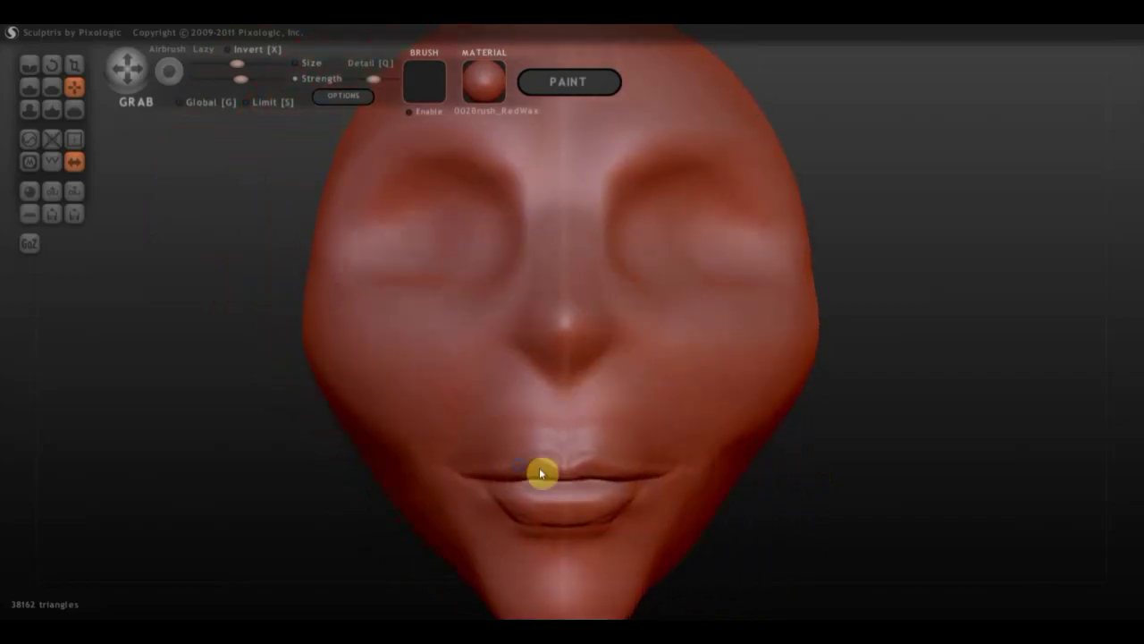
pyautogui.scroll(-3, 540, 472)
pyautogui.scroll(-2, 545, 438)
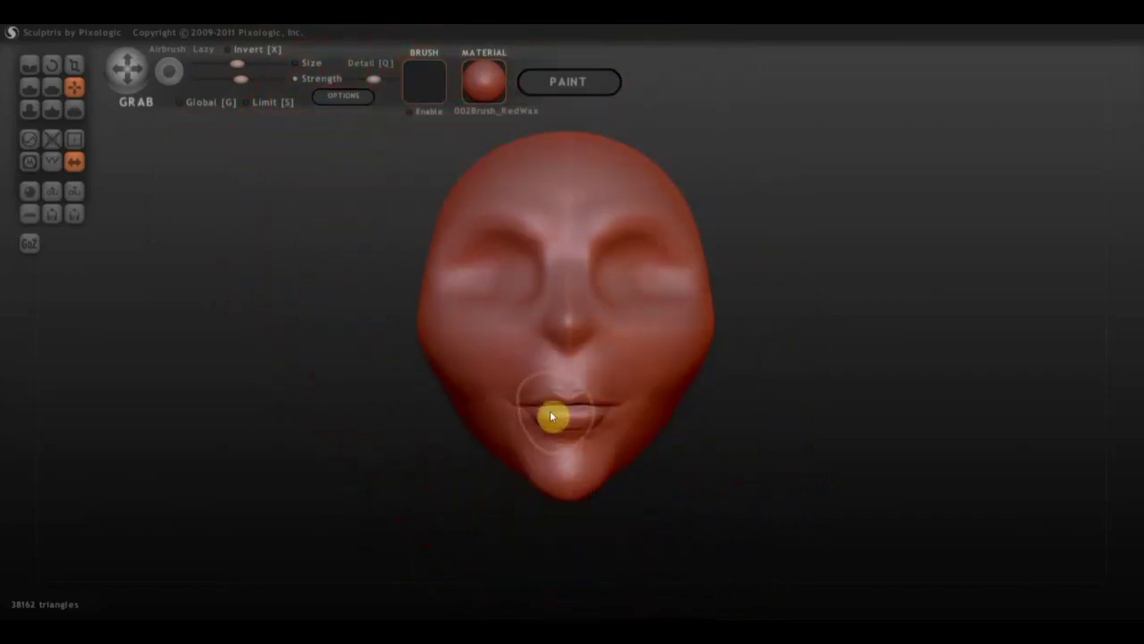
pyautogui.scroll(1, 547, 416)
pyautogui.moveTo(542, 417)
pyautogui.mouseDown()
pyautogui.moveTo(540, 407)
pyautogui.moveTo(529, 441)
pyautogui.mouseUp()
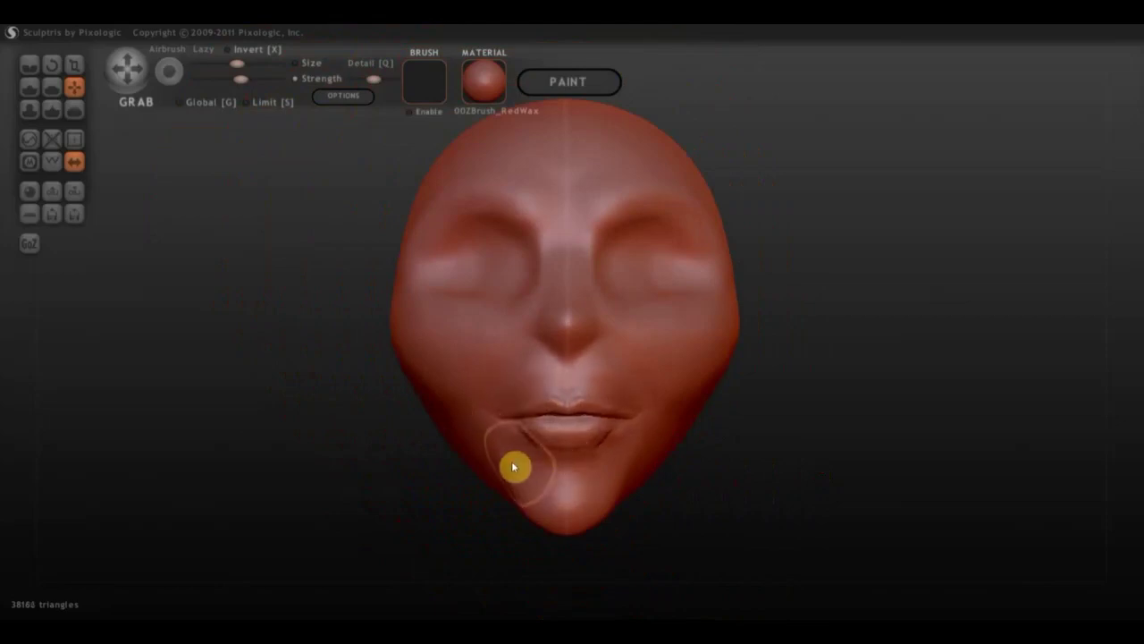
# Step: Round off and blunt the chin with a Grab stroke
pyautogui.moveTo(562, 519); pyautogui.dragTo(544, 534)
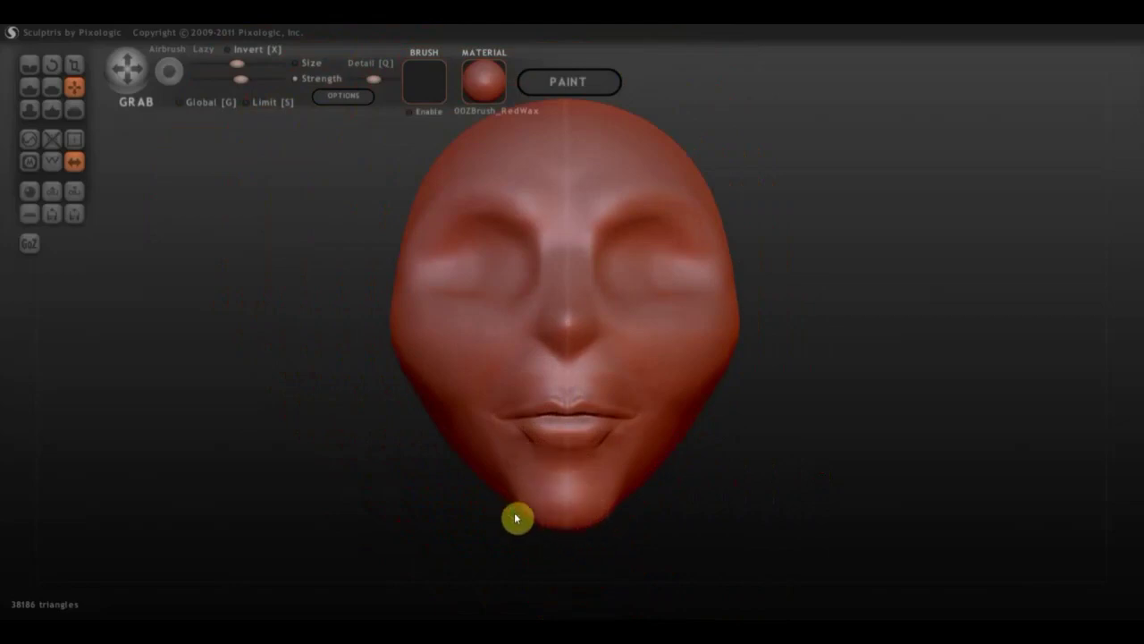
pyautogui.moveTo(541, 441)
pyautogui.mouseDown(button='right')
pyautogui.moveTo(626, 459)
pyautogui.moveTo(539, 460)
pyautogui.mouseUp(button='right')
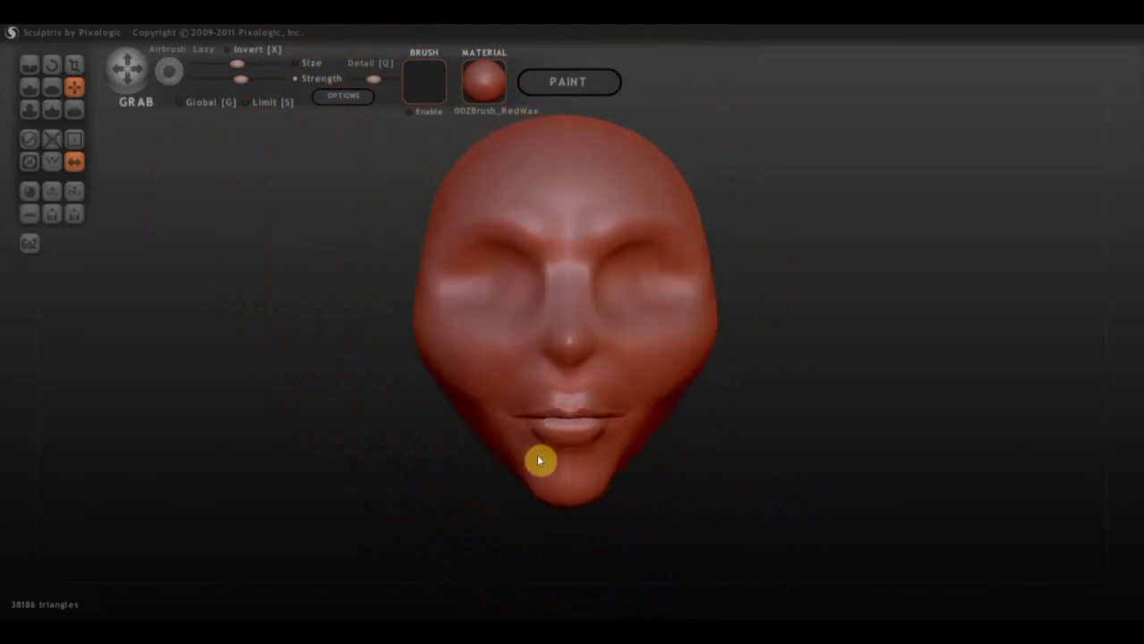
pyautogui.scroll(2, 541, 410)
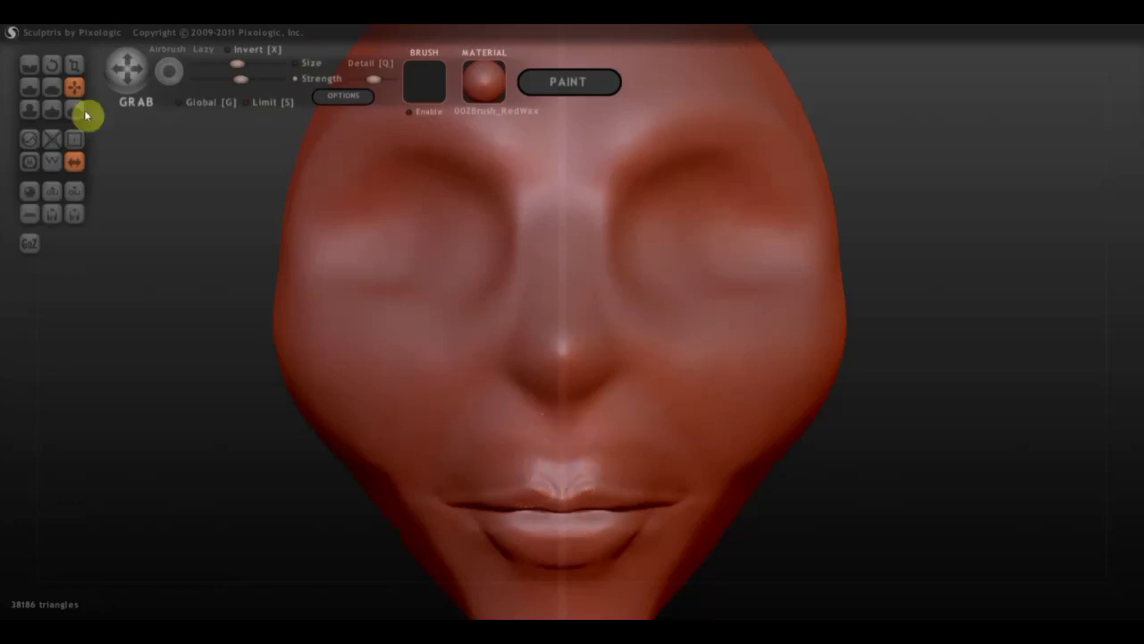
# Step: Flatten the upper lip and the cheek toward the nose in a three-quarter view
pyautogui.click(30, 67)
pyautogui.click(51, 87)
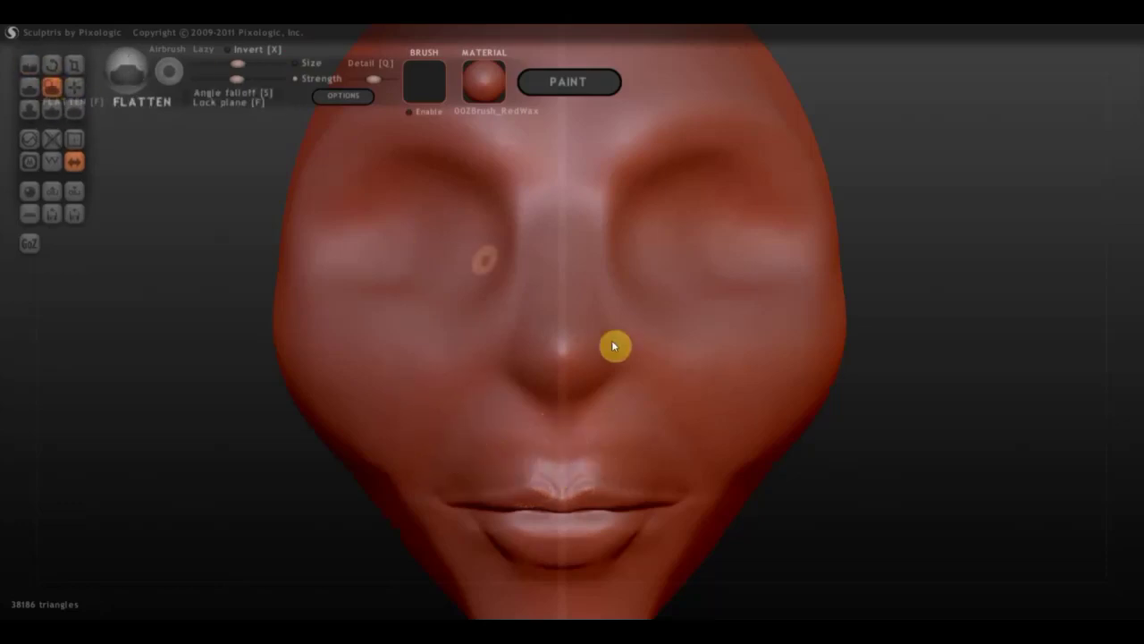
pyautogui.moveTo(614, 346); pyautogui.dragTo(506, 352, button='right')
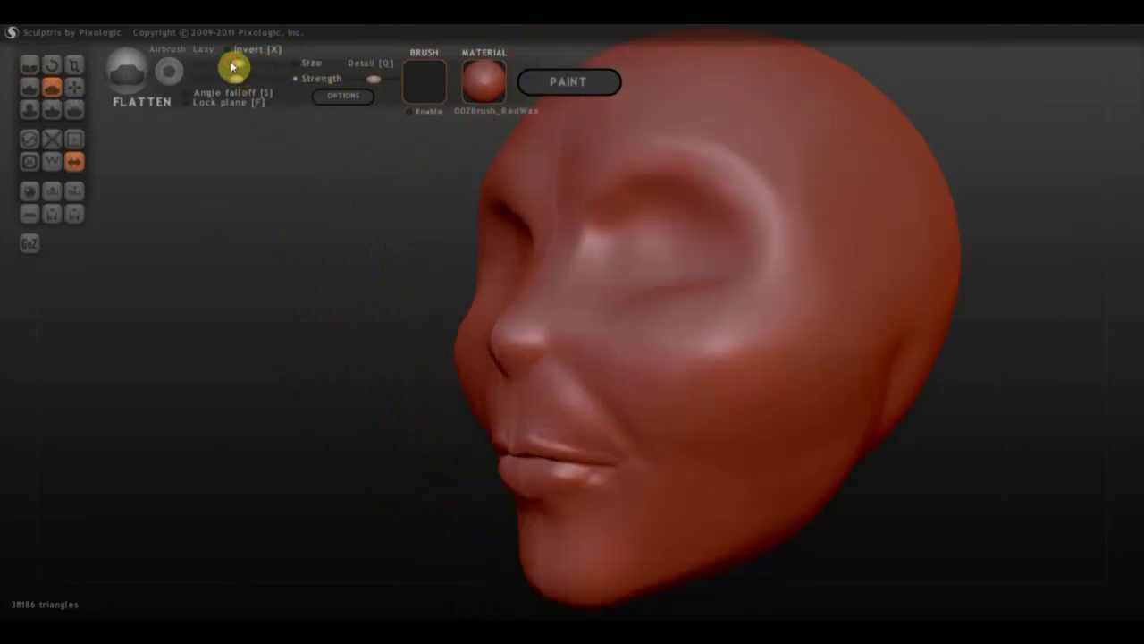
pyautogui.moveTo(554, 382)
pyautogui.mouseDown()
pyautogui.moveTo(585, 417)
pyautogui.moveTo(544, 386)
pyautogui.moveTo(567, 414)
pyautogui.moveTo(638, 470)
pyautogui.moveTo(564, 381)
pyautogui.mouseUp()
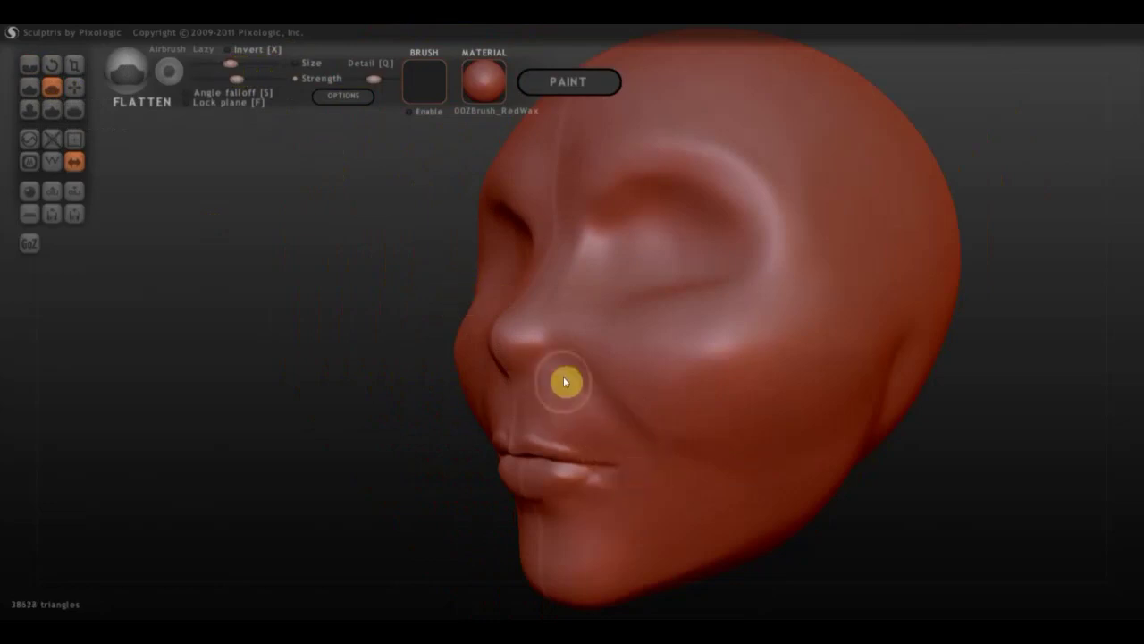
pyautogui.moveTo(626, 450)
pyautogui.mouseDown()
pyautogui.moveTo(563, 388)
pyautogui.moveTo(690, 513)
pyautogui.moveTo(602, 399)
pyautogui.moveTo(776, 472)
pyautogui.moveTo(638, 424)
pyautogui.moveTo(835, 413)
pyautogui.moveTo(792, 453)
pyautogui.moveTo(753, 449)
pyautogui.moveTo(783, 350)
pyautogui.moveTo(602, 339)
pyautogui.mouseUp()
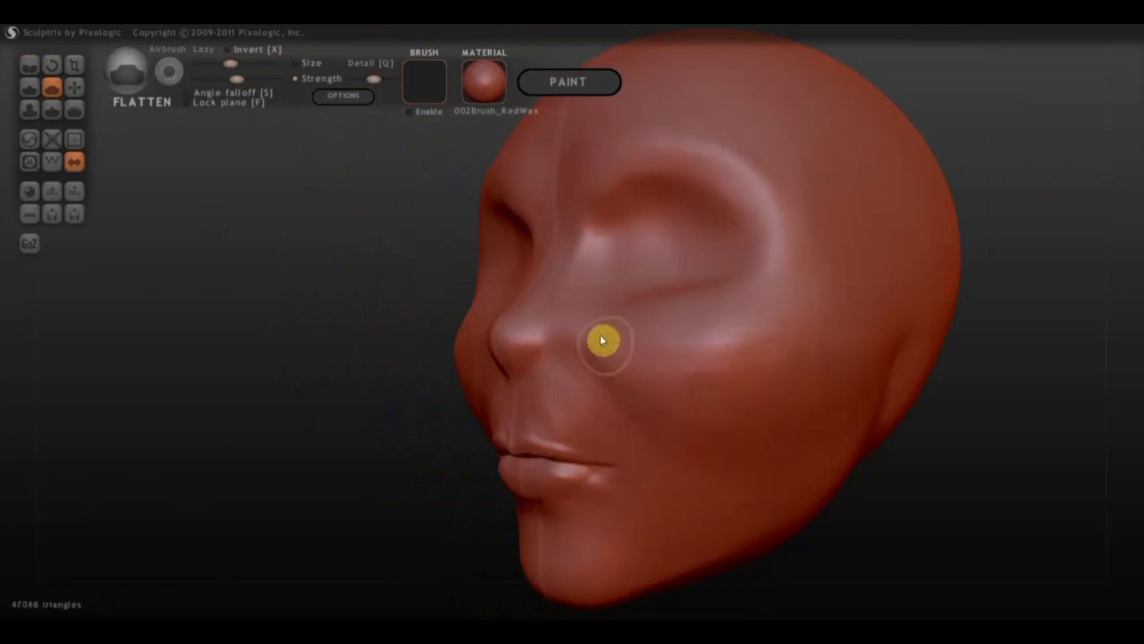
pyautogui.moveTo(783, 357); pyautogui.dragTo(761, 337)
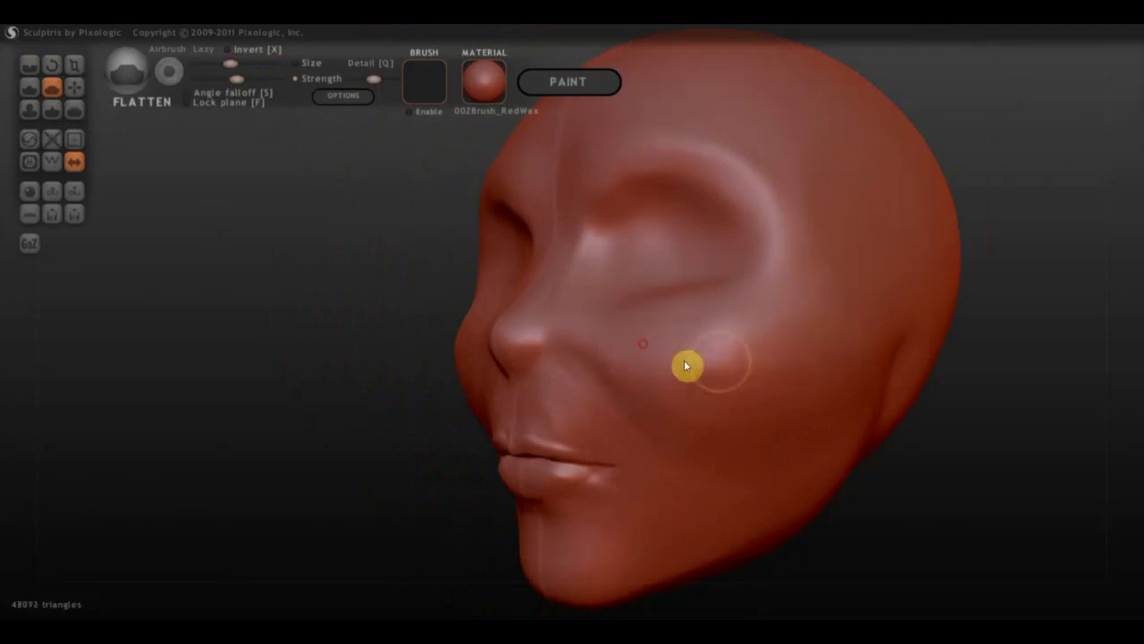
pyautogui.moveTo(687, 365); pyautogui.dragTo(840, 376)
# Step: Flatten the side of the nose, between eye and nose bridge, and below the eye
pyautogui.moveTo(680, 402); pyautogui.dragTo(770, 413, button='right')
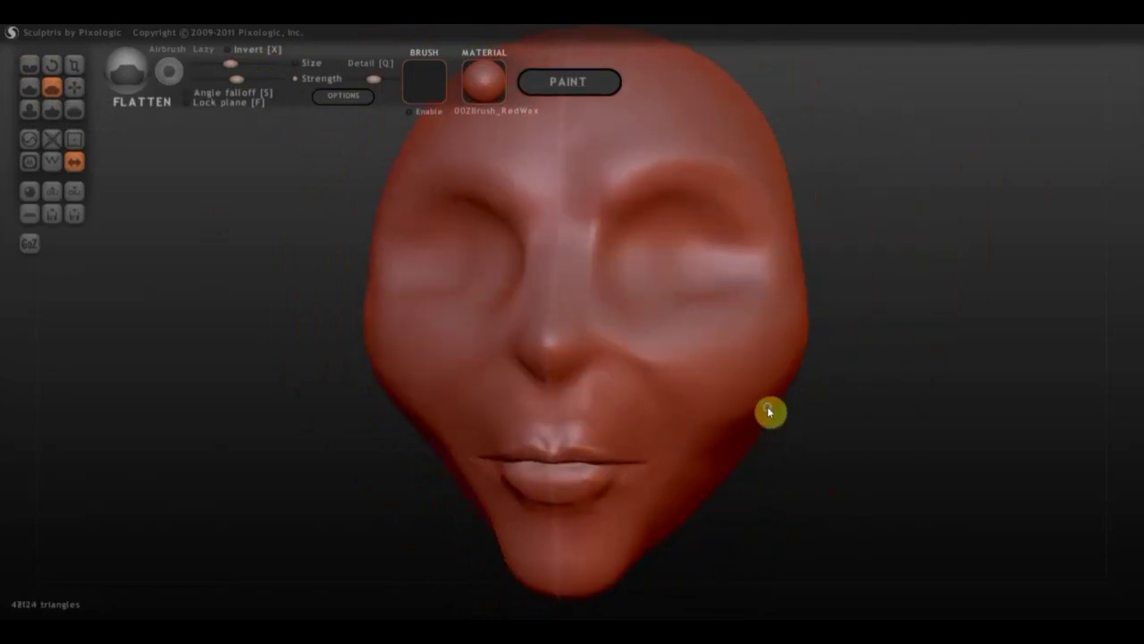
pyautogui.moveTo(513, 332)
pyautogui.mouseDown(button='right')
pyautogui.moveTo(618, 378)
pyautogui.moveTo(503, 380)
pyautogui.mouseUp(button='right')
pyautogui.click(599, 375)
pyautogui.moveTo(575, 366)
pyautogui.mouseDown(button='right')
pyautogui.moveTo(681, 327)
pyautogui.moveTo(550, 280)
pyautogui.mouseUp(button='right')
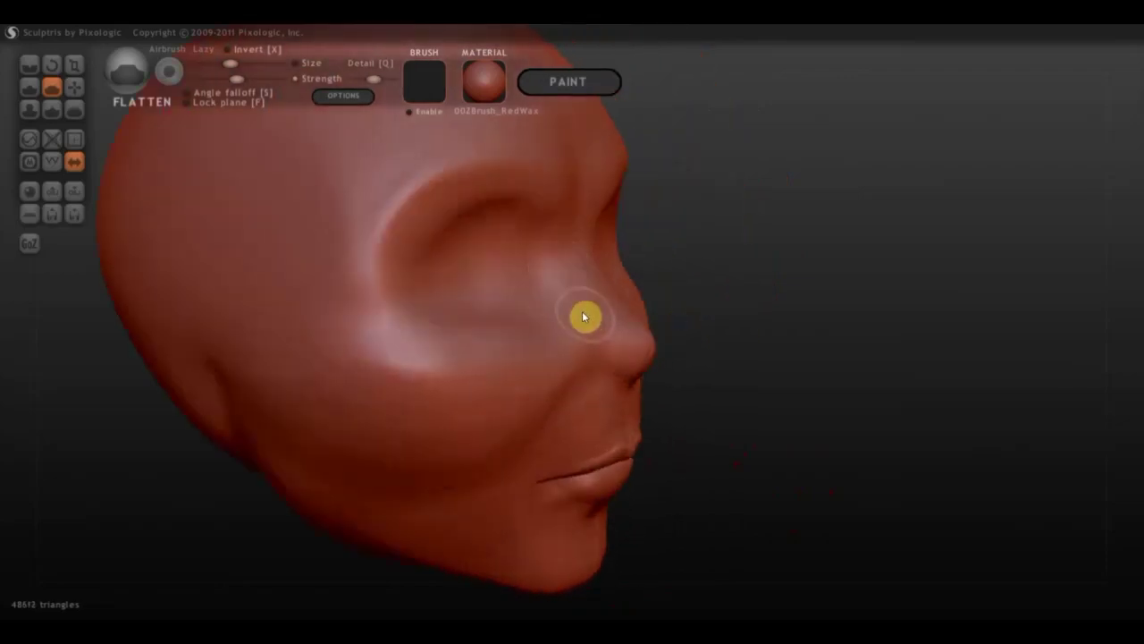
pyautogui.moveTo(582, 316); pyautogui.dragTo(550, 272)
pyautogui.moveTo(566, 336)
pyautogui.mouseDown(button='right')
pyautogui.moveTo(417, 332)
pyautogui.moveTo(473, 355)
pyautogui.moveTo(531, 281)
pyautogui.mouseUp(button='right')
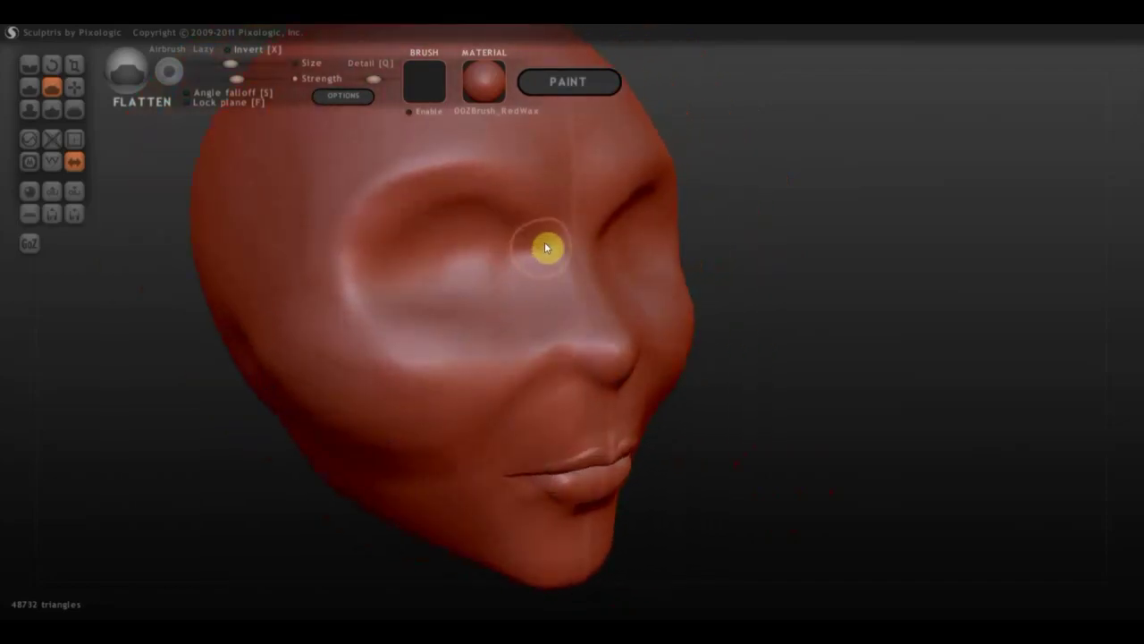
pyautogui.moveTo(547, 249); pyautogui.dragTo(572, 312)
pyautogui.moveTo(496, 312); pyautogui.dragTo(348, 221, button='right')
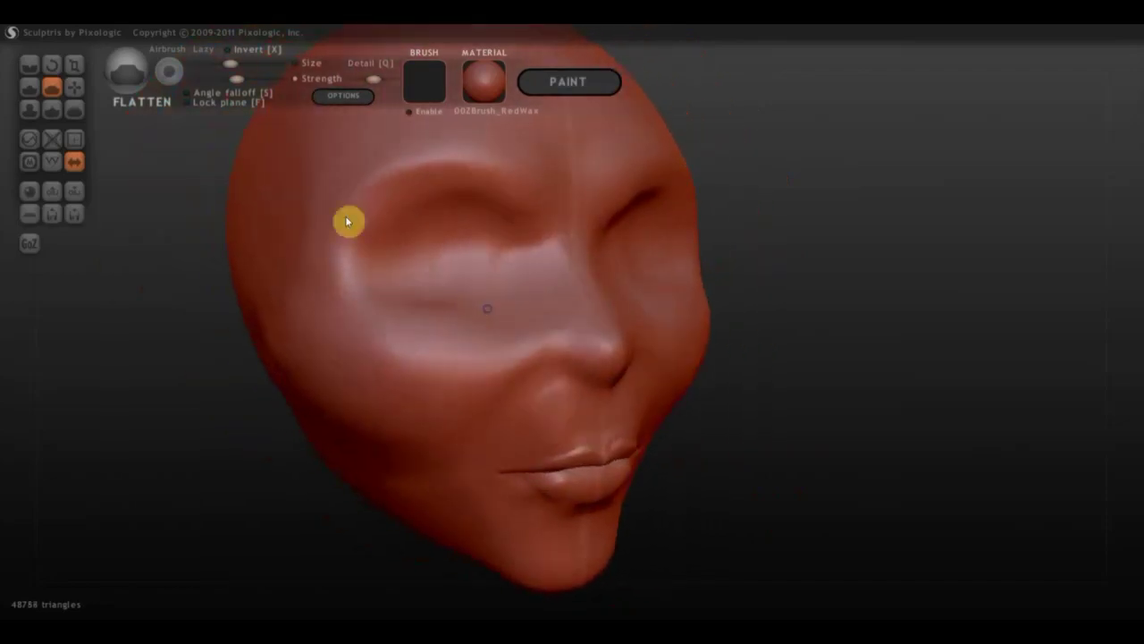
# Step: Carve a crease line at the nostril in side profile
pyautogui.click(29, 64)
pyautogui.moveTo(258, 230)
pyautogui.mouseDown(button='right')
pyautogui.moveTo(356, 238)
pyautogui.moveTo(313, 206)
pyautogui.mouseUp(button='right')
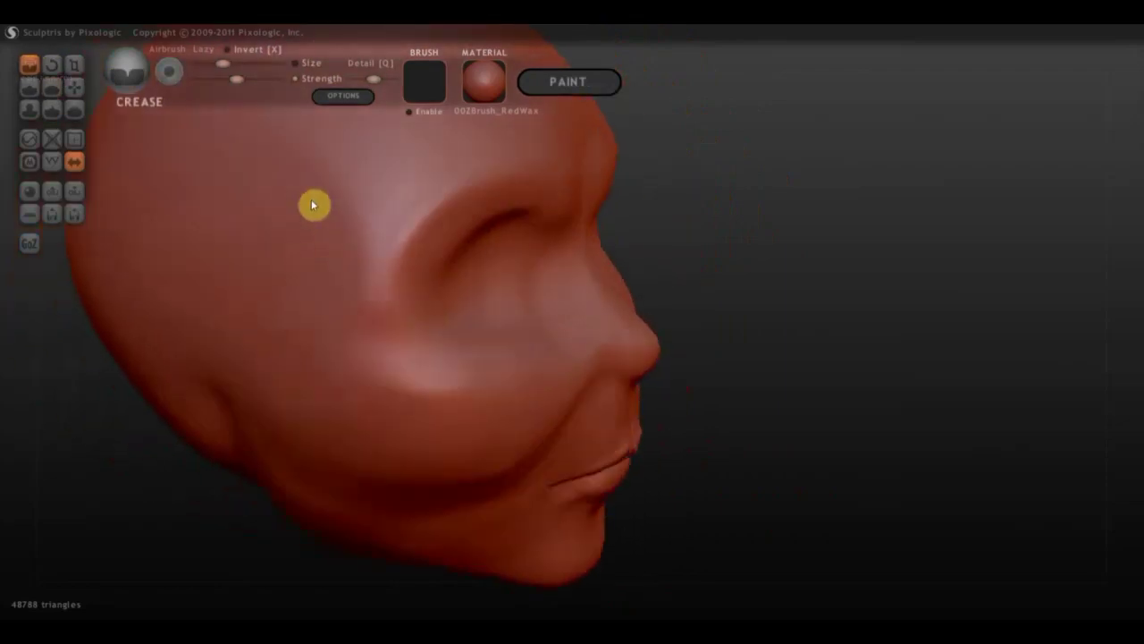
pyautogui.scroll(3, 516, 324)
pyautogui.moveTo(635, 345)
pyautogui.mouseDown()
pyautogui.moveTo(606, 402)
pyautogui.moveTo(629, 410)
pyautogui.moveTo(605, 373)
pyautogui.moveTo(629, 356)
pyautogui.moveTo(607, 378)
pyautogui.mouseUp()
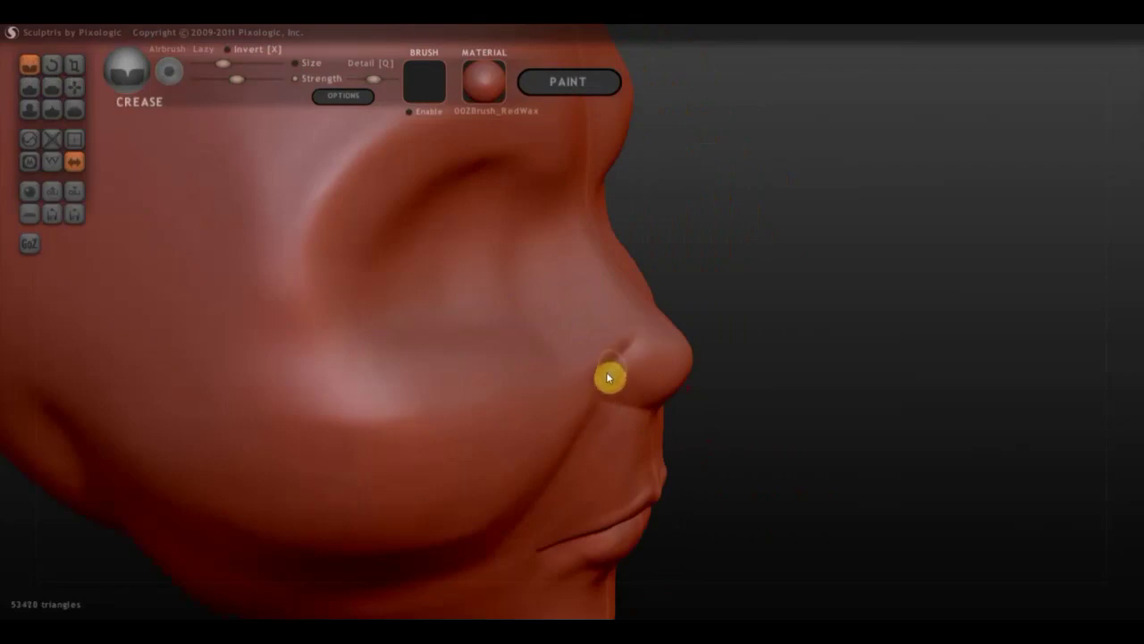
pyautogui.moveTo(610, 405); pyautogui.dragTo(439, 391, button='right')
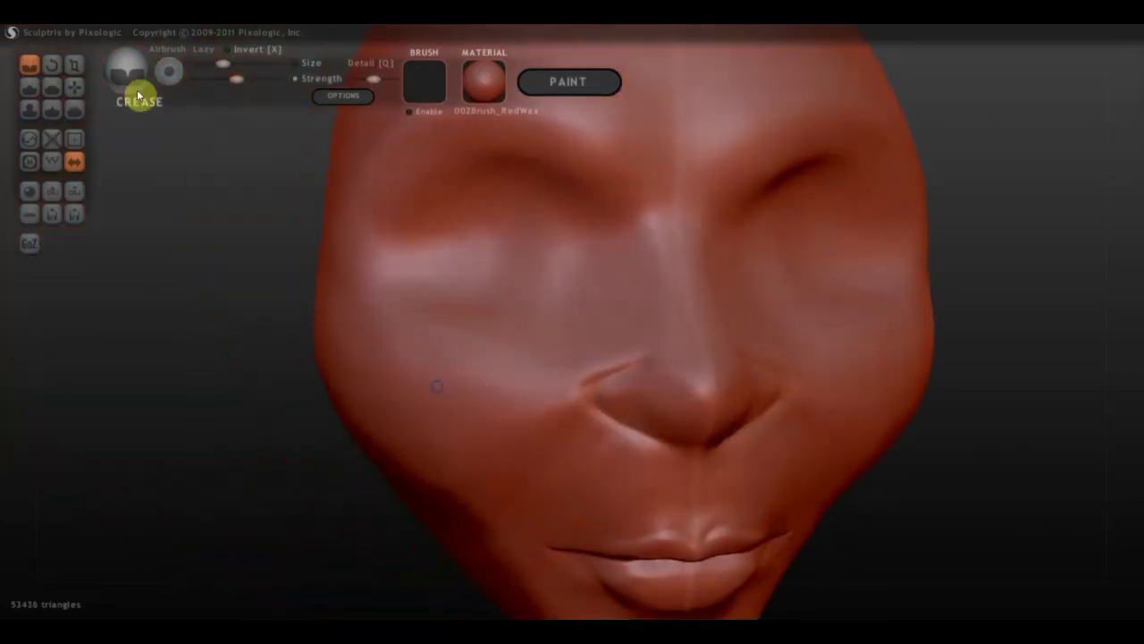
# Step: Pull the nostril wing into shape with the Grab brush
pyautogui.click(76, 88)
pyautogui.scroll(2, 559, 374)
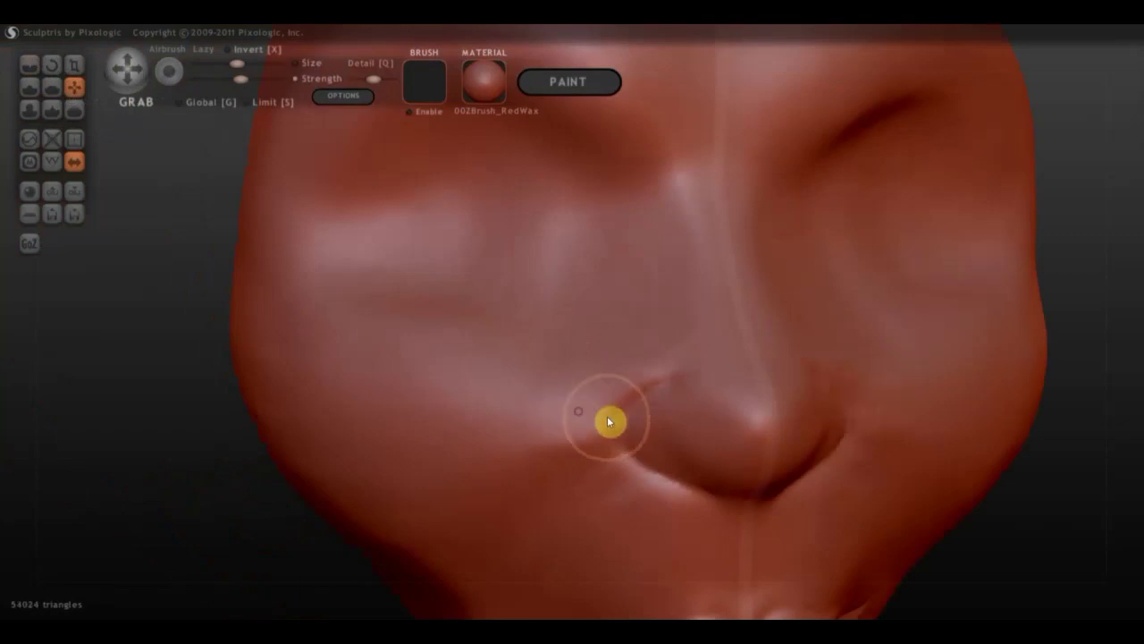
pyautogui.moveTo(614, 421); pyautogui.dragTo(626, 435)
pyautogui.moveTo(626, 435)
pyautogui.mouseDown(button='right')
pyautogui.moveTo(636, 475)
pyautogui.moveTo(607, 507)
pyautogui.moveTo(718, 413)
pyautogui.moveTo(566, 349)
pyautogui.mouseUp(button='right')
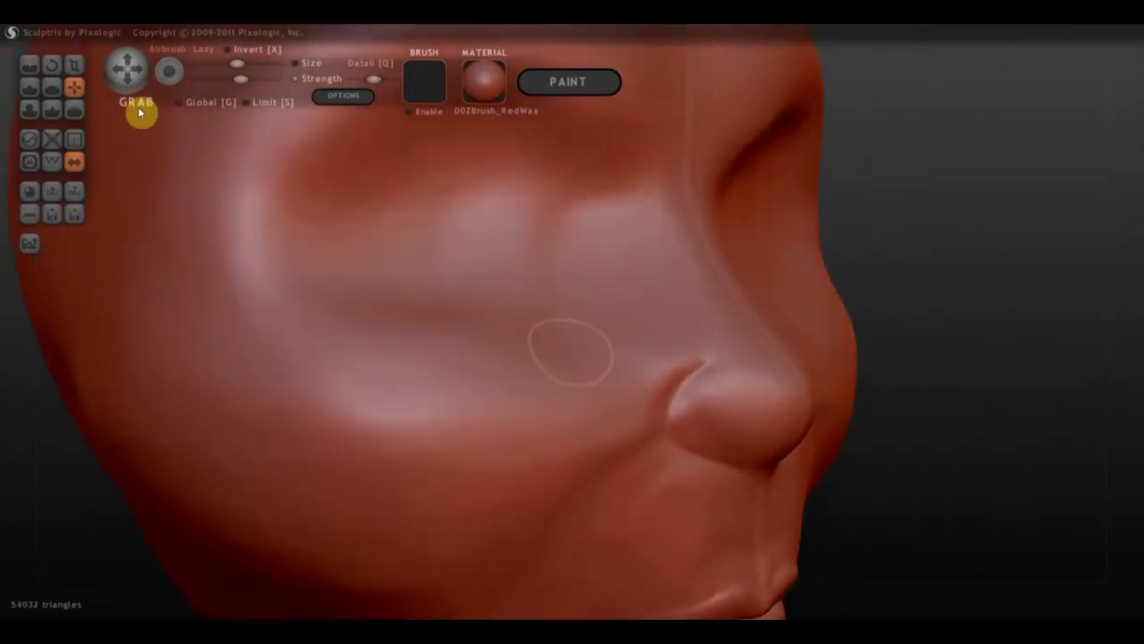
# Step: Flatten the nose tip, the nose bridge and the forehead area beside it
pyautogui.click(54, 94)
pyautogui.moveTo(720, 391)
pyautogui.mouseDown()
pyautogui.moveTo(738, 390)
pyautogui.moveTo(756, 437)
pyautogui.moveTo(725, 435)
pyautogui.moveTo(774, 396)
pyautogui.moveTo(761, 424)
pyautogui.moveTo(772, 403)
pyautogui.mouseUp()
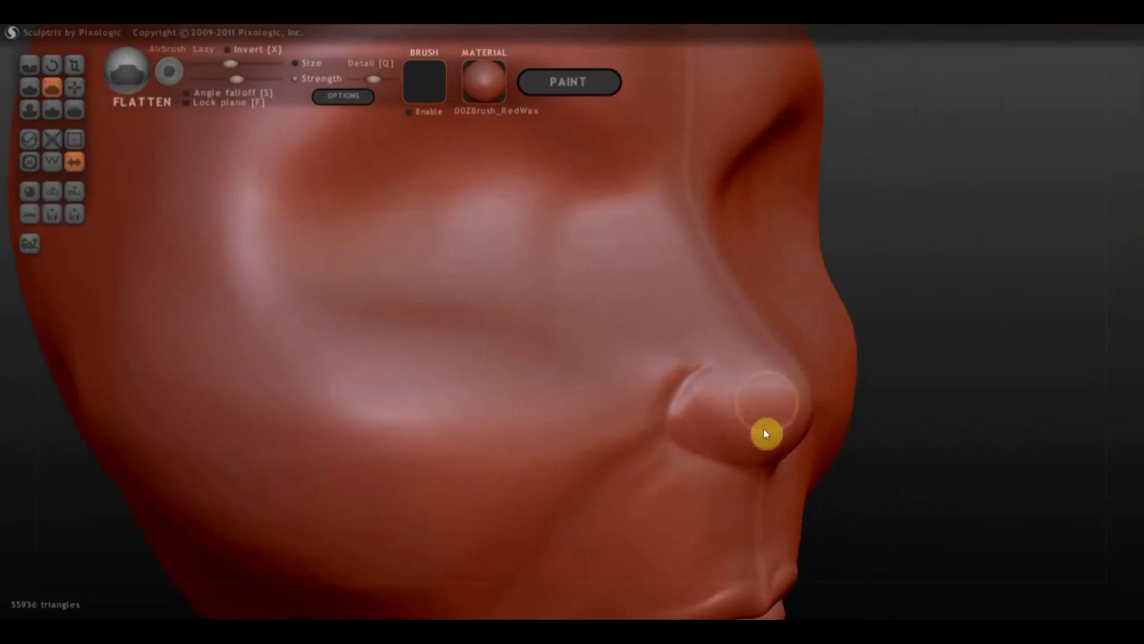
pyautogui.moveTo(700, 307); pyautogui.dragTo(654, 220)
pyautogui.moveTo(653, 220)
pyautogui.mouseDown(button='right')
pyautogui.moveTo(578, 268)
pyautogui.moveTo(600, 273)
pyautogui.moveTo(670, 373)
pyautogui.moveTo(706, 382)
pyautogui.mouseUp(button='right')
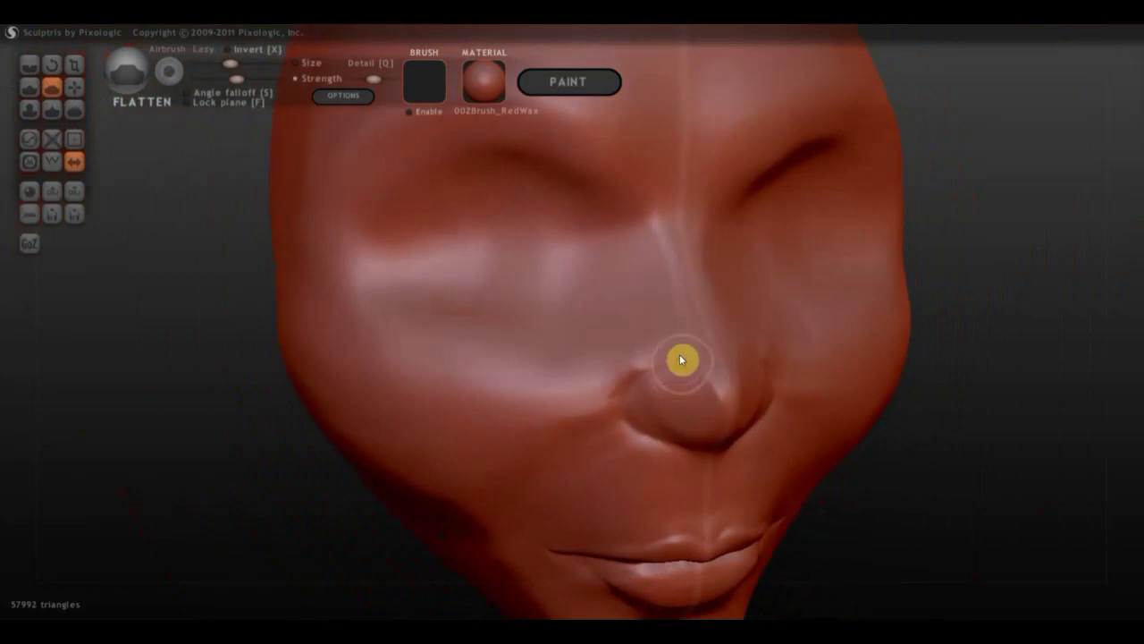
pyautogui.moveTo(685, 365); pyautogui.dragTo(656, 260)
pyautogui.moveTo(674, 319)
pyautogui.mouseDown(button='right')
pyautogui.moveTo(689, 293)
pyautogui.moveTo(632, 187)
pyautogui.mouseUp(button='right')
pyautogui.moveTo(631, 187)
pyautogui.mouseDown()
pyautogui.moveTo(651, 259)
pyautogui.moveTo(635, 227)
pyautogui.mouseUp()
pyautogui.moveTo(635, 227)
pyautogui.mouseDown(button='right')
pyautogui.moveTo(634, 346)
pyautogui.moveTo(606, 360)
pyautogui.mouseUp(button='right')
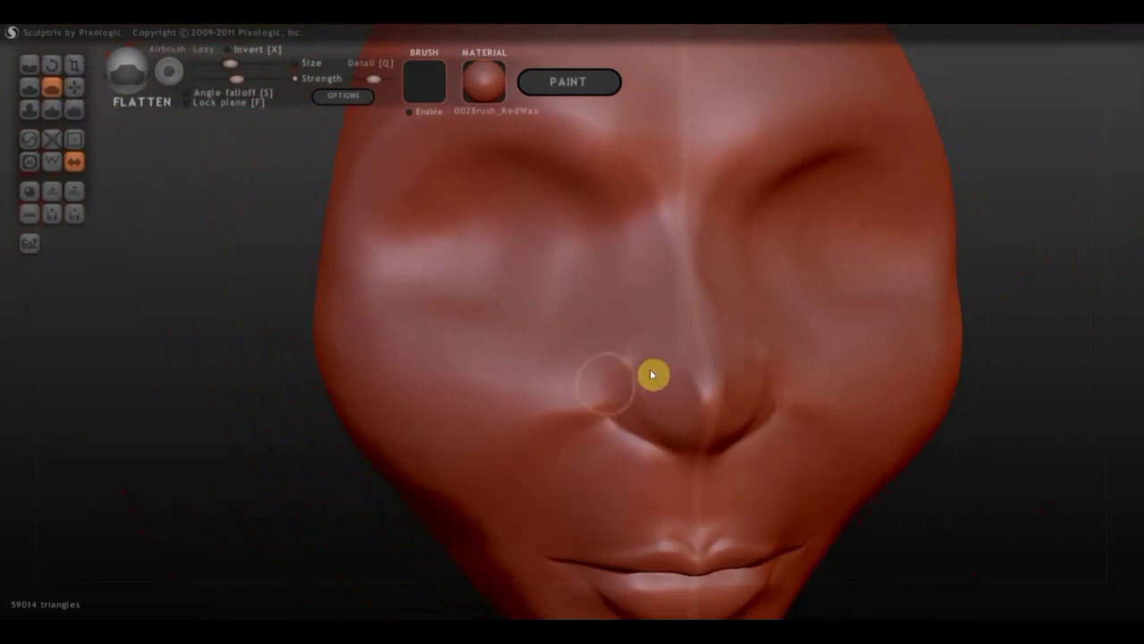
pyautogui.moveTo(684, 492); pyautogui.dragTo(659, 440, button='right')
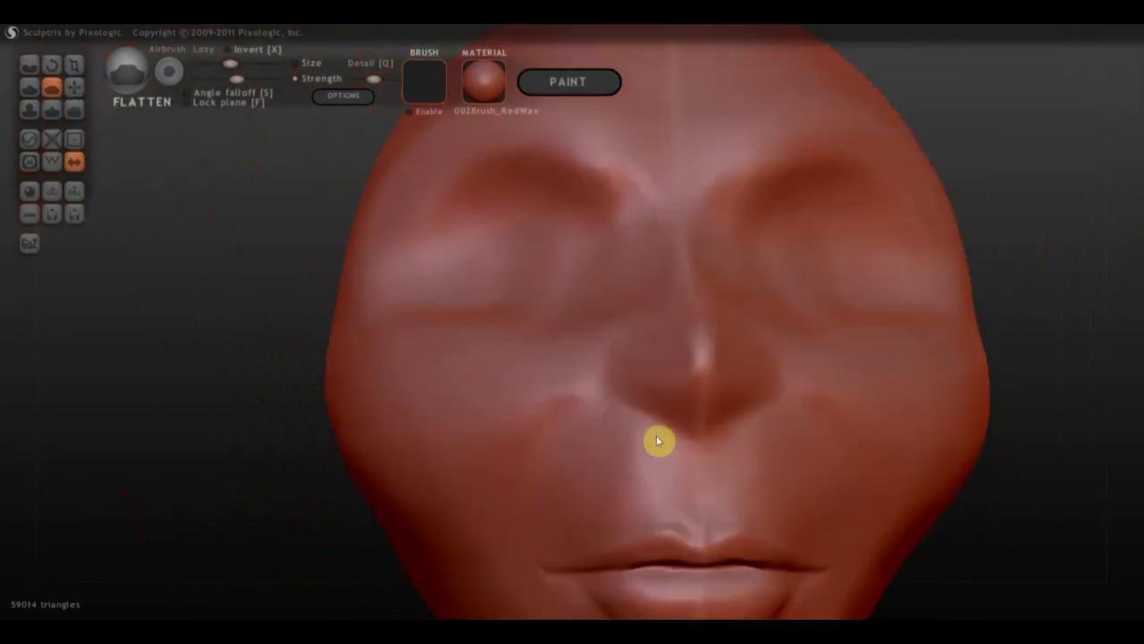
# Step: With Draw, add a small bump under the nose and build up the nostril edge
pyautogui.click(30, 87)
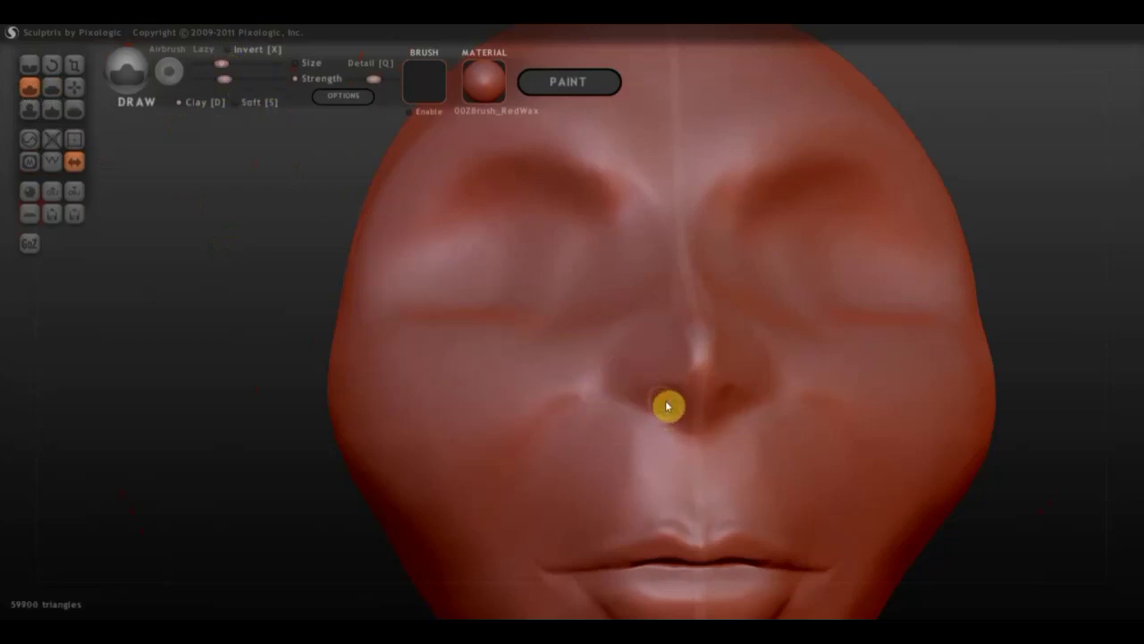
pyautogui.moveTo(672, 409); pyautogui.dragTo(672, 405)
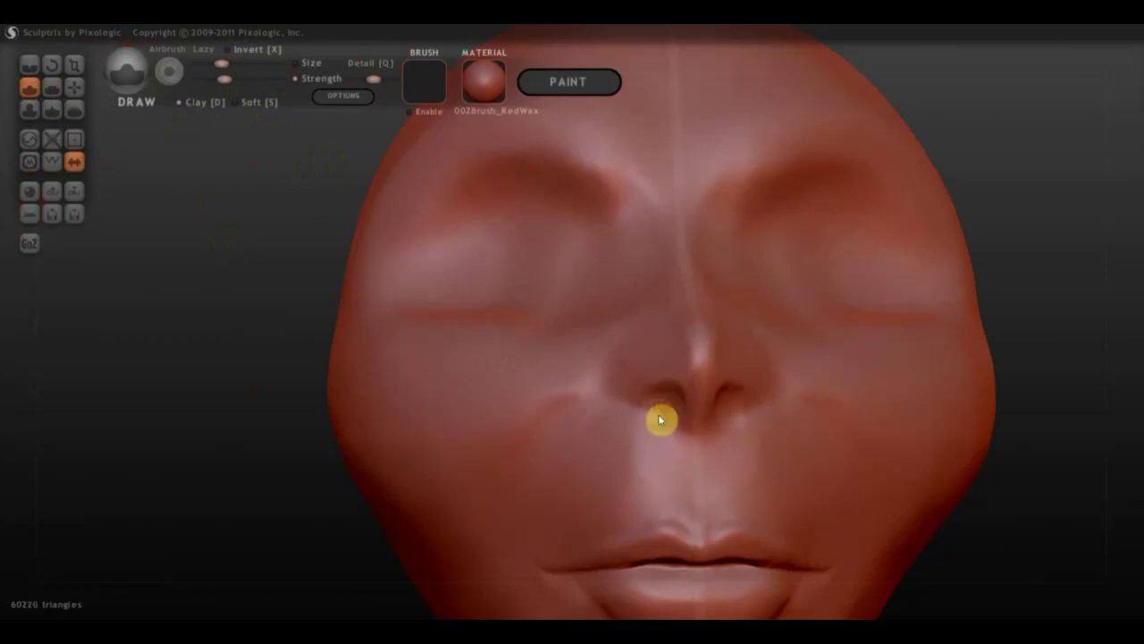
pyautogui.moveTo(661, 420)
pyautogui.mouseDown(button='right')
pyautogui.moveTo(753, 439)
pyautogui.moveTo(728, 393)
pyautogui.mouseUp(button='right')
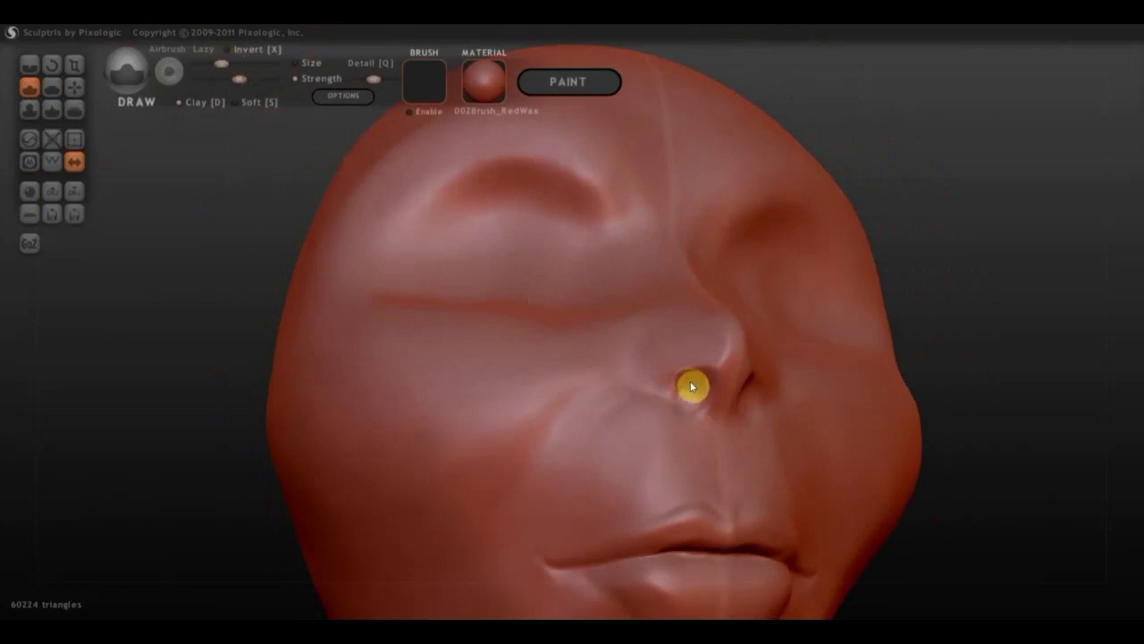
pyautogui.moveTo(707, 387); pyautogui.dragTo(697, 397)
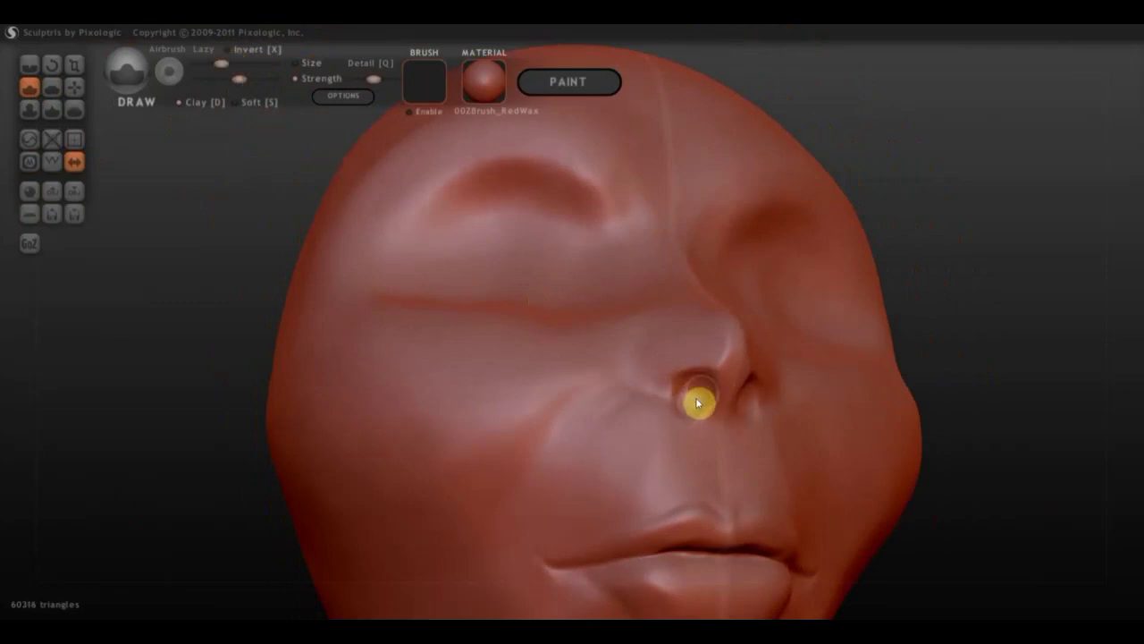
pyautogui.moveTo(698, 402)
pyautogui.mouseDown(button='right')
pyautogui.moveTo(636, 444)
pyautogui.moveTo(669, 464)
pyautogui.mouseUp(button='right')
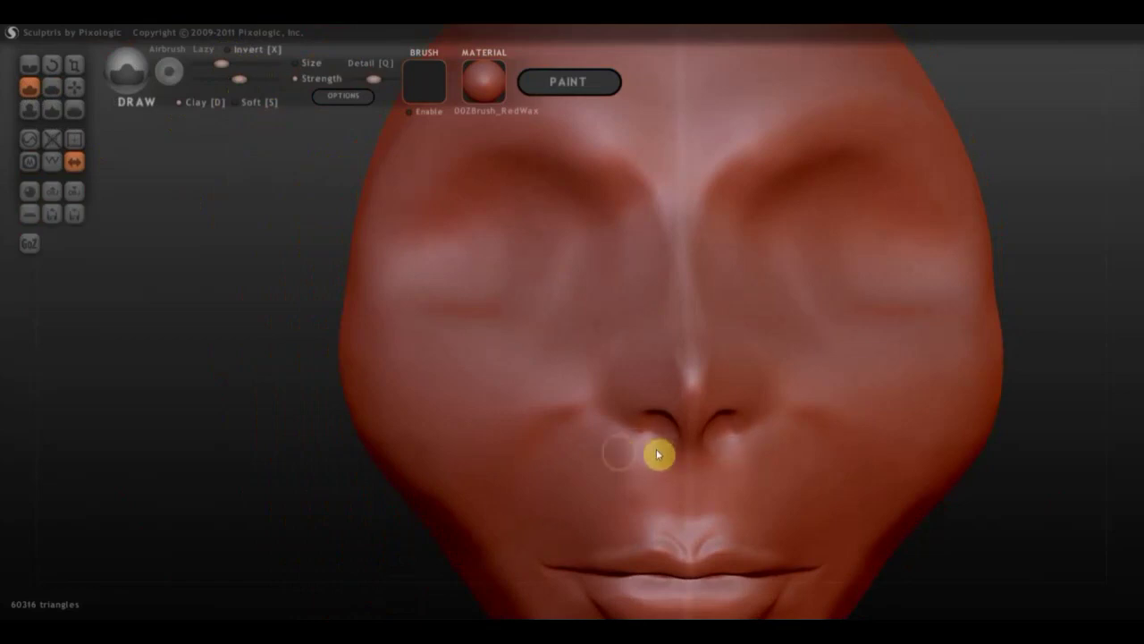
pyautogui.moveTo(613, 455); pyautogui.dragTo(723, 462, button='right')
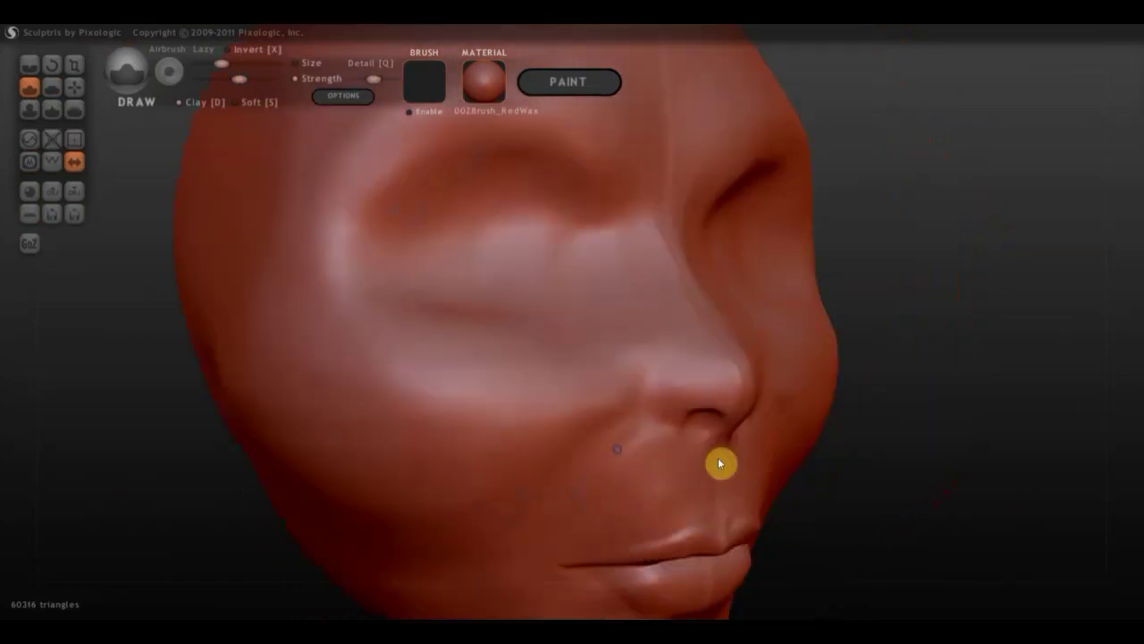
# Step: Crease along the nose side by the nostril, then Grab the nostril area upward
pyautogui.click(35, 69)
pyautogui.moveTo(635, 390)
pyautogui.mouseDown()
pyautogui.moveTo(662, 427)
pyautogui.moveTo(648, 397)
pyautogui.moveTo(685, 366)
pyautogui.mouseUp()
pyautogui.moveTo(685, 366)
pyautogui.mouseDown(button='right')
pyautogui.moveTo(598, 442)
pyautogui.moveTo(662, 439)
pyautogui.mouseUp(button='right')
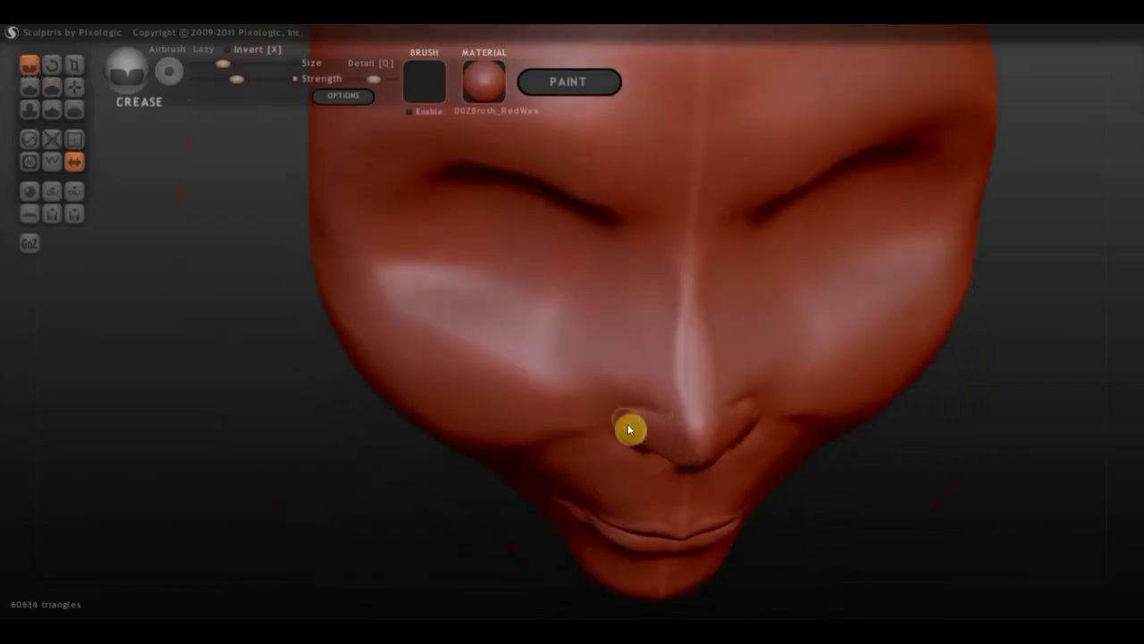
pyautogui.click(76, 88)
pyautogui.moveTo(581, 482)
pyautogui.mouseDown()
pyautogui.moveTo(586, 442)
pyautogui.moveTo(654, 405)
pyautogui.moveTo(635, 408)
pyautogui.mouseUp()
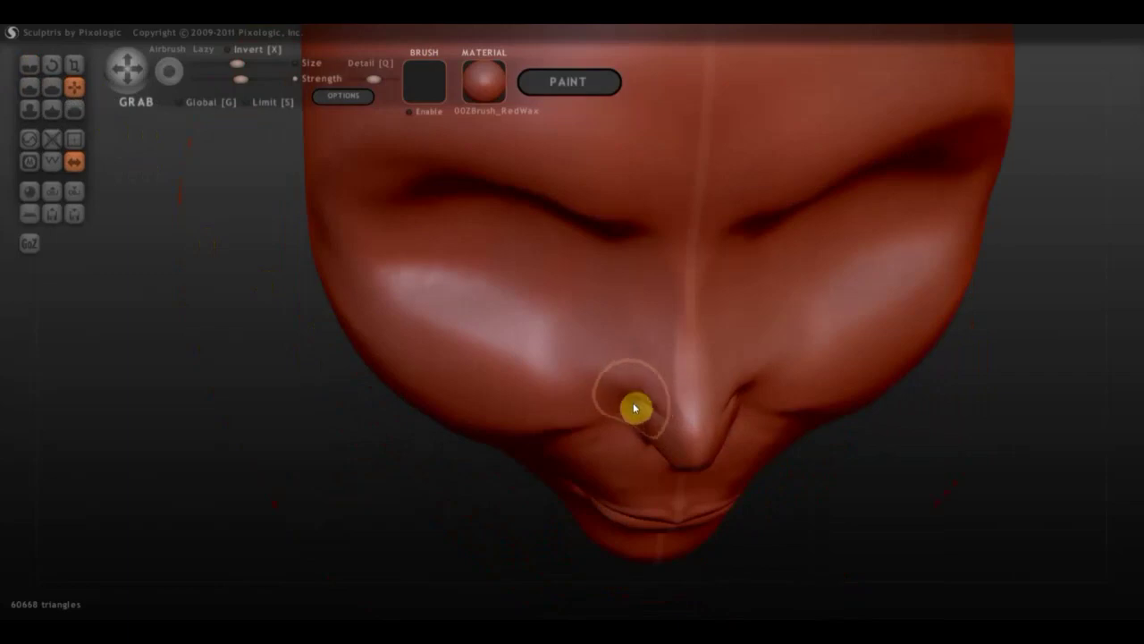
pyautogui.moveTo(634, 408); pyautogui.dragTo(613, 304, button='right')
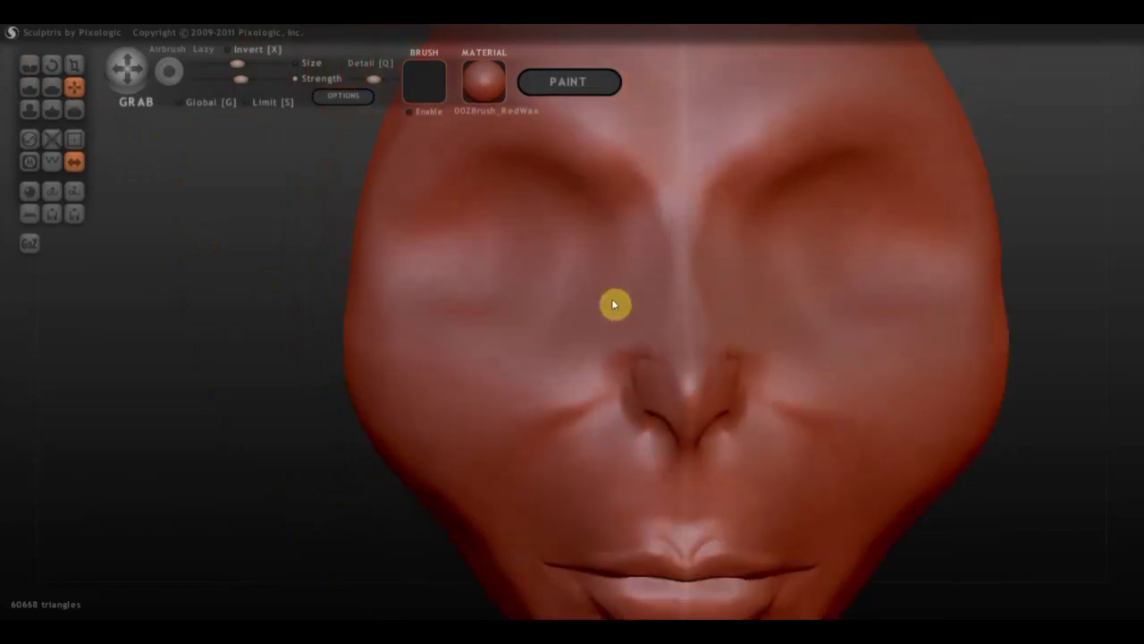
# Step: With Draw at slightly lower strength, build up the nostril rim and sharpen the nose bridge
pyautogui.click(28, 86)
pyautogui.moveTo(462, 321); pyautogui.dragTo(479, 351, button='right')
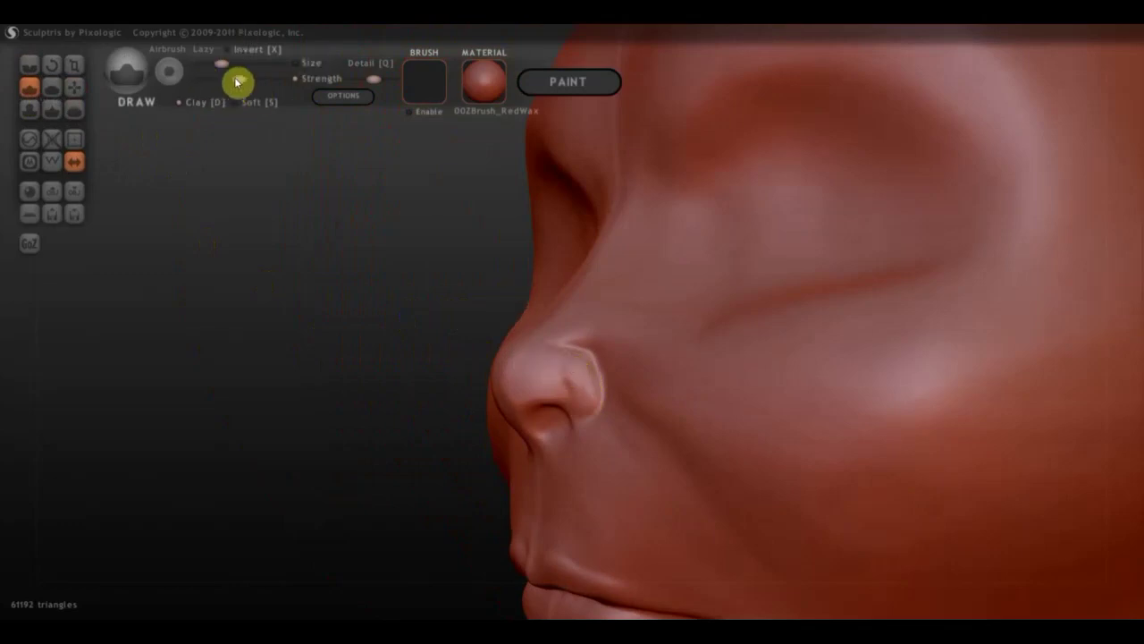
pyautogui.moveTo(230, 83); pyautogui.dragTo(224, 83)
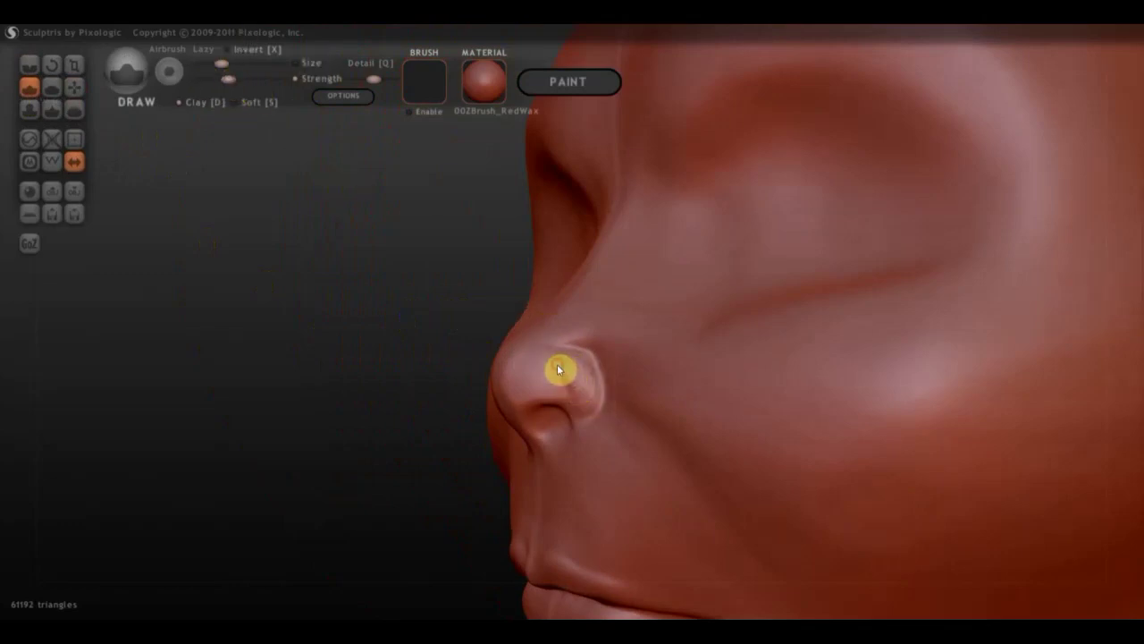
pyautogui.moveTo(557, 369)
pyautogui.mouseDown()
pyautogui.moveTo(560, 388)
pyautogui.moveTo(575, 366)
pyautogui.moveTo(598, 391)
pyautogui.moveTo(590, 420)
pyautogui.moveTo(575, 413)
pyautogui.mouseUp()
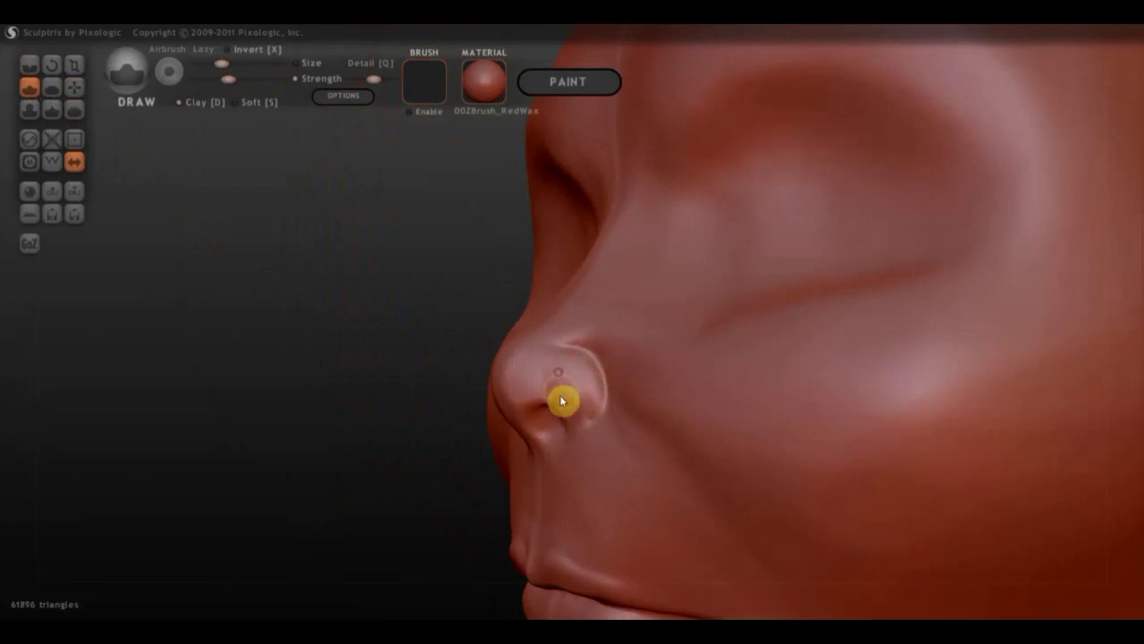
pyautogui.moveTo(559, 343)
pyautogui.mouseDown(button='right')
pyautogui.moveTo(614, 404)
pyautogui.moveTo(708, 388)
pyautogui.moveTo(730, 403)
pyautogui.mouseUp(button='right')
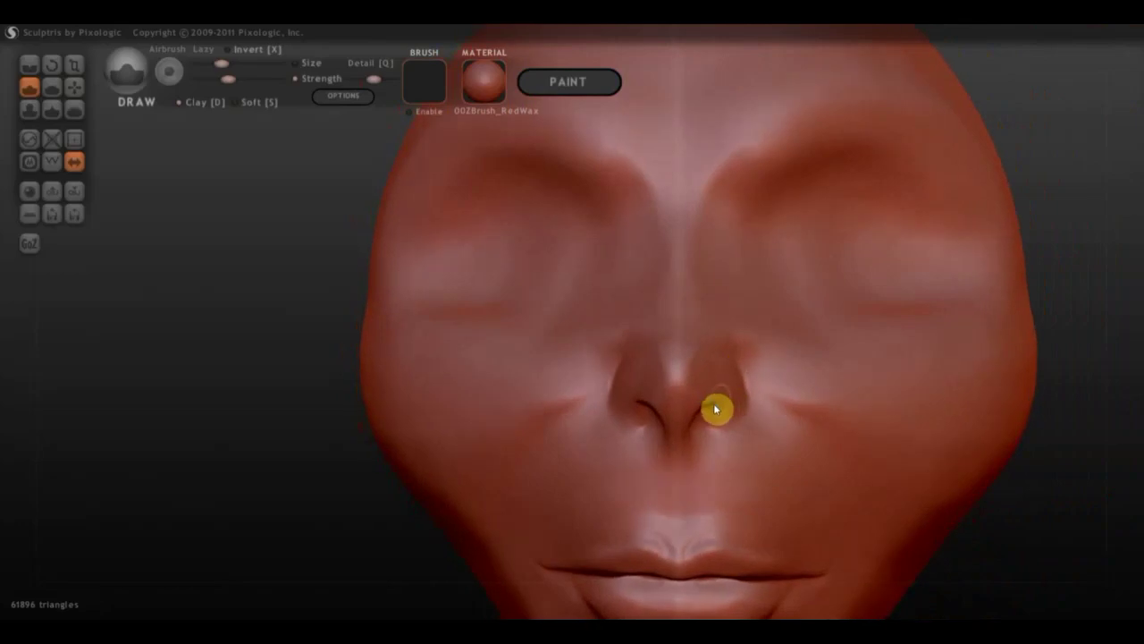
pyautogui.scroll(-5, 718, 405)
pyautogui.moveTo(639, 320)
pyautogui.mouseDown()
pyautogui.moveTo(625, 363)
pyautogui.moveTo(620, 302)
pyautogui.moveTo(613, 350)
pyautogui.moveTo(673, 365)
pyautogui.mouseUp()
pyautogui.moveTo(673, 365)
pyautogui.mouseDown(button='right')
pyautogui.moveTo(741, 373)
pyautogui.moveTo(653, 368)
pyautogui.moveTo(649, 455)
pyautogui.moveTo(712, 462)
pyautogui.moveTo(540, 498)
pyautogui.moveTo(298, 352)
pyautogui.moveTo(578, 376)
pyautogui.moveTo(517, 363)
pyautogui.moveTo(904, 457)
pyautogui.mouseUp(button='right')
pyautogui.scroll(3, 839, 434)
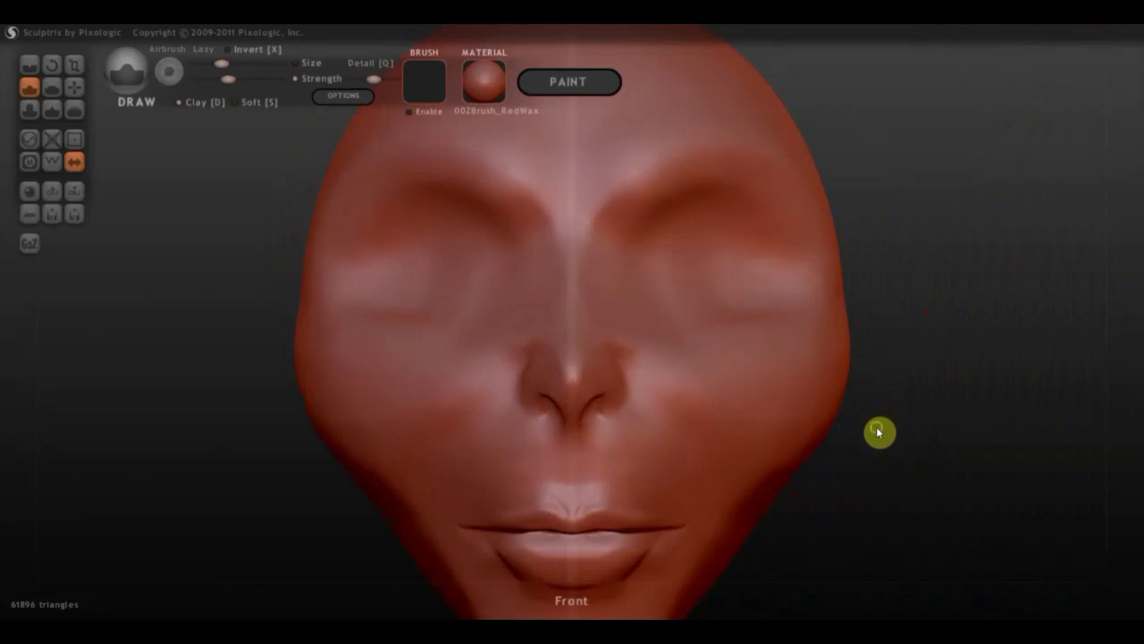
pyautogui.keyDown('alt'); pyautogui.moveTo(879, 432); pyautogui.dragTo(889, 284, button='right'); pyautogui.keyUp('alt')
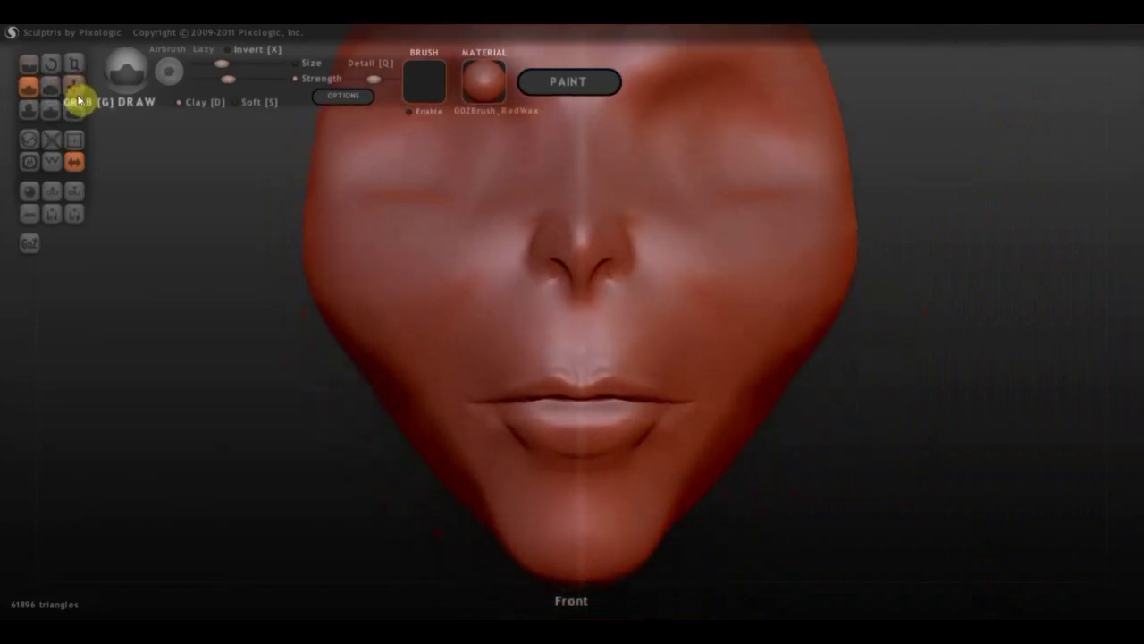
# Step: With Clay off, reshape the upper and lower lips, then flatten the upper lip along its length
pyautogui.click(178, 104)
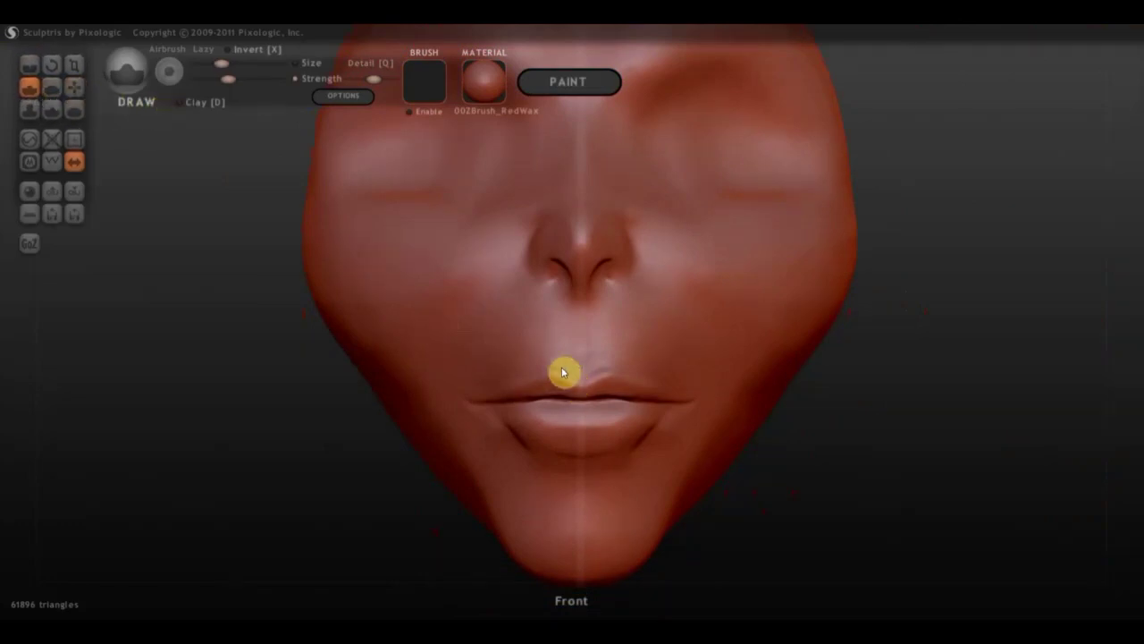
pyautogui.moveTo(560, 374)
pyautogui.mouseDown()
pyautogui.moveTo(510, 391)
pyautogui.moveTo(566, 389)
pyautogui.mouseUp()
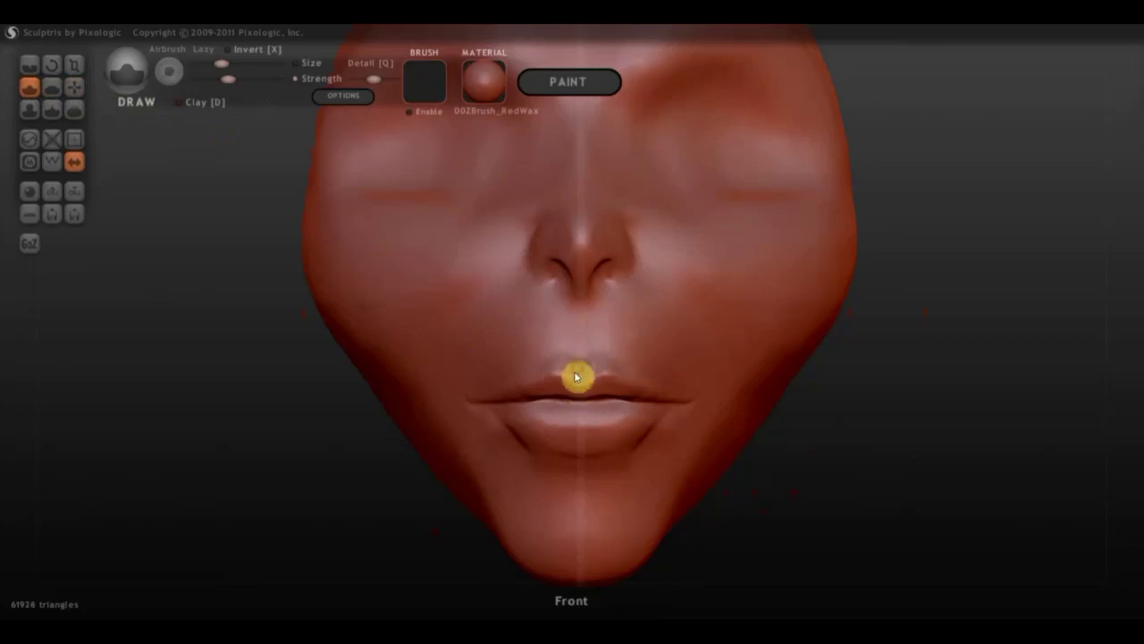
pyautogui.moveTo(519, 397)
pyautogui.mouseDown()
pyautogui.moveTo(549, 370)
pyautogui.moveTo(485, 402)
pyautogui.moveTo(598, 429)
pyautogui.moveTo(564, 444)
pyautogui.mouseUp()
pyautogui.moveTo(564, 445)
pyautogui.mouseDown(button='right')
pyautogui.moveTo(636, 435)
pyautogui.moveTo(635, 444)
pyautogui.moveTo(590, 445)
pyautogui.mouseUp(button='right')
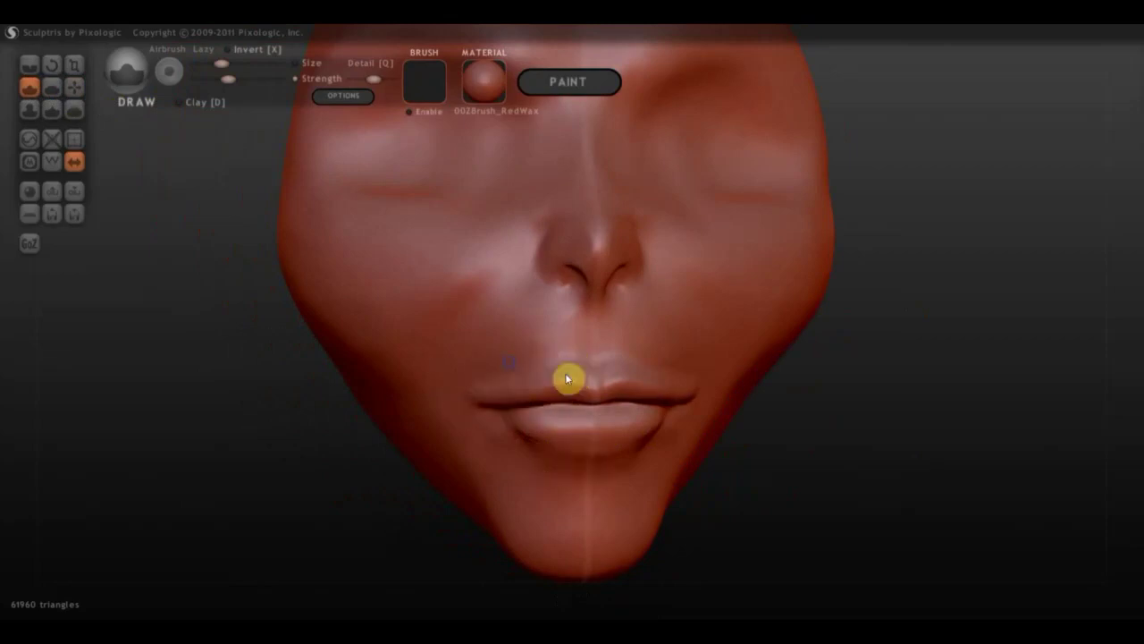
pyautogui.moveTo(566, 379); pyautogui.dragTo(613, 382, button='right')
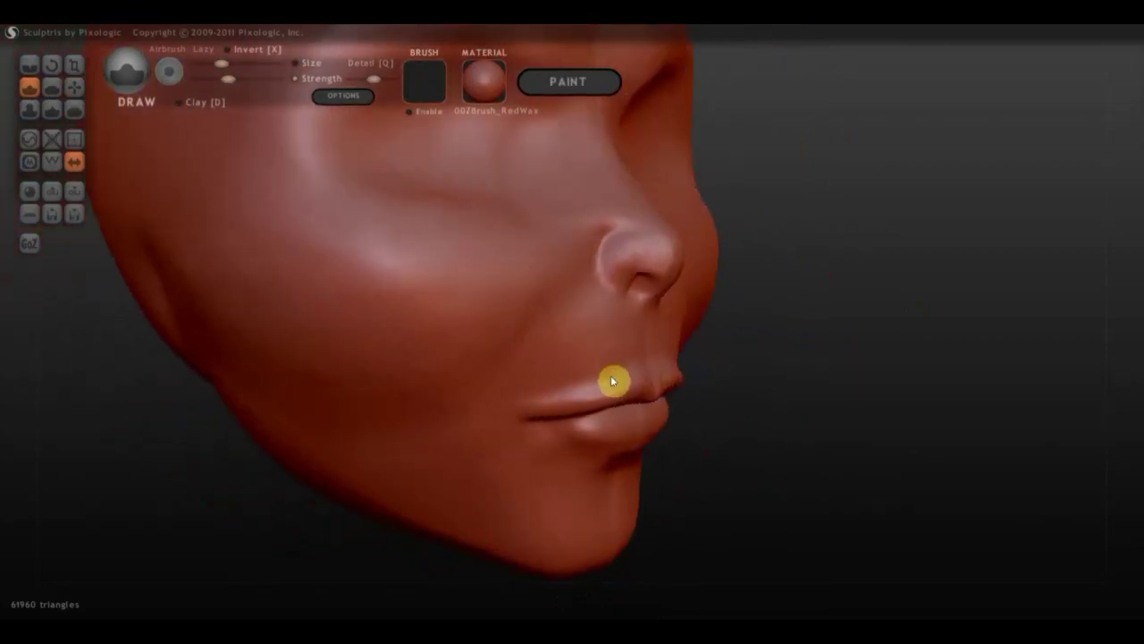
pyautogui.click(51, 85)
pyautogui.moveTo(596, 372); pyautogui.dragTo(572, 388, button='right')
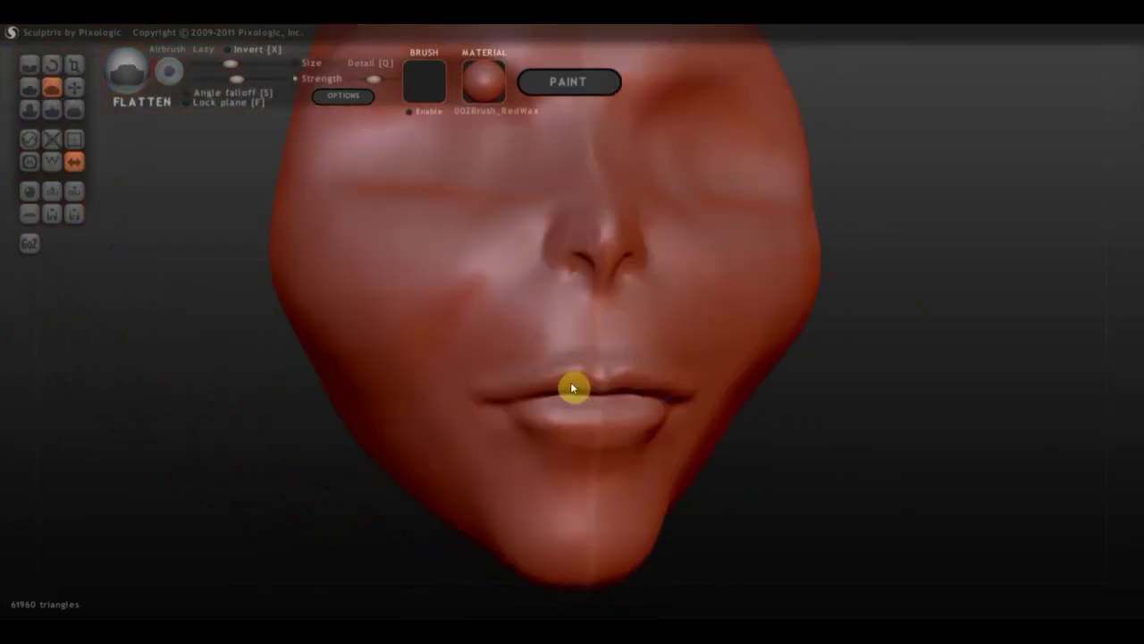
pyautogui.scroll(2, 595, 393)
pyautogui.moveTo(595, 404)
pyautogui.mouseDown()
pyautogui.moveTo(613, 403)
pyautogui.moveTo(474, 422)
pyautogui.moveTo(503, 427)
pyautogui.mouseUp()
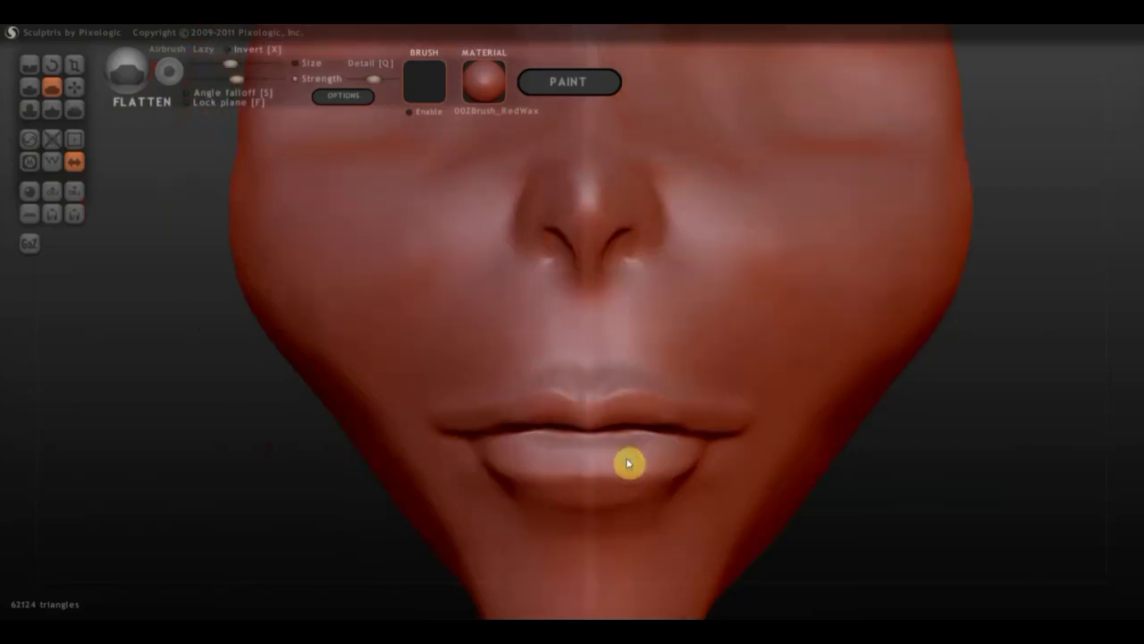
pyautogui.moveTo(625, 462)
pyautogui.mouseDown(button='right')
pyautogui.moveTo(495, 475)
pyautogui.moveTo(638, 462)
pyautogui.mouseUp(button='right')
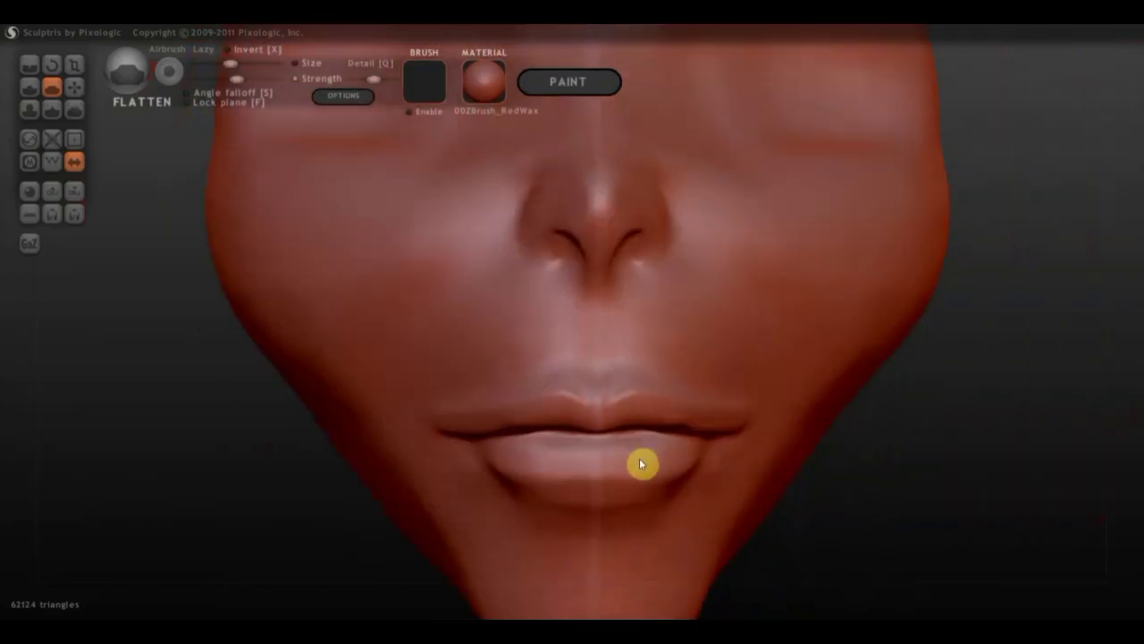
# Step: Enlarge the Draw brush and build up the philtrum and the surface beside the nose
pyautogui.click(29, 87)
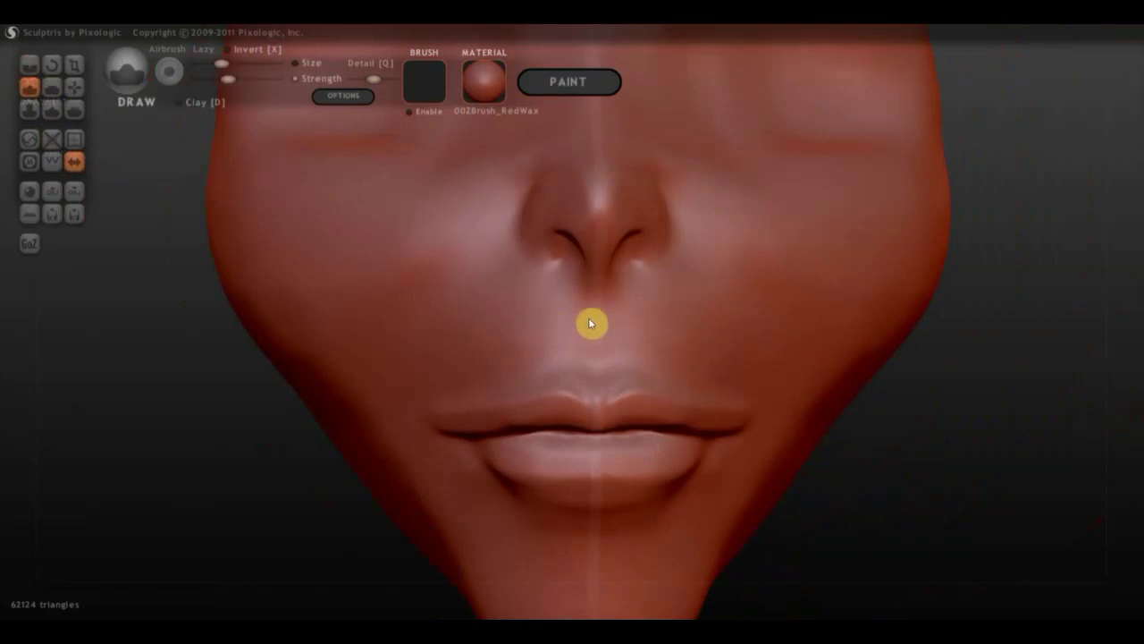
pyautogui.click(235, 68)
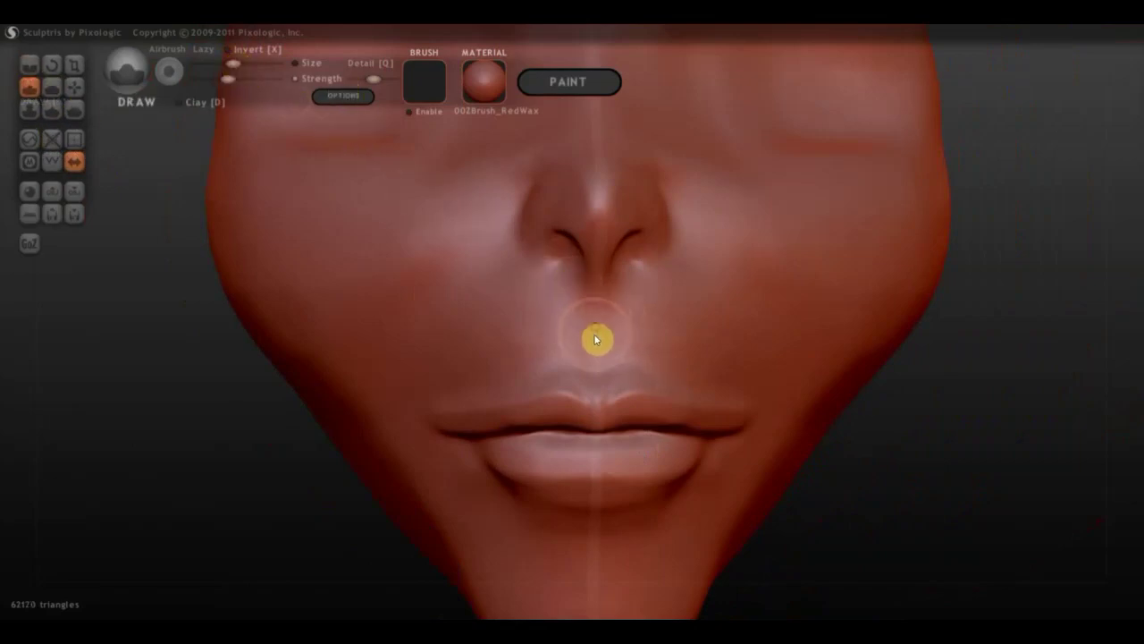
pyautogui.moveTo(596, 340)
pyautogui.mouseDown()
pyautogui.moveTo(585, 325)
pyautogui.moveTo(594, 371)
pyautogui.mouseUp()
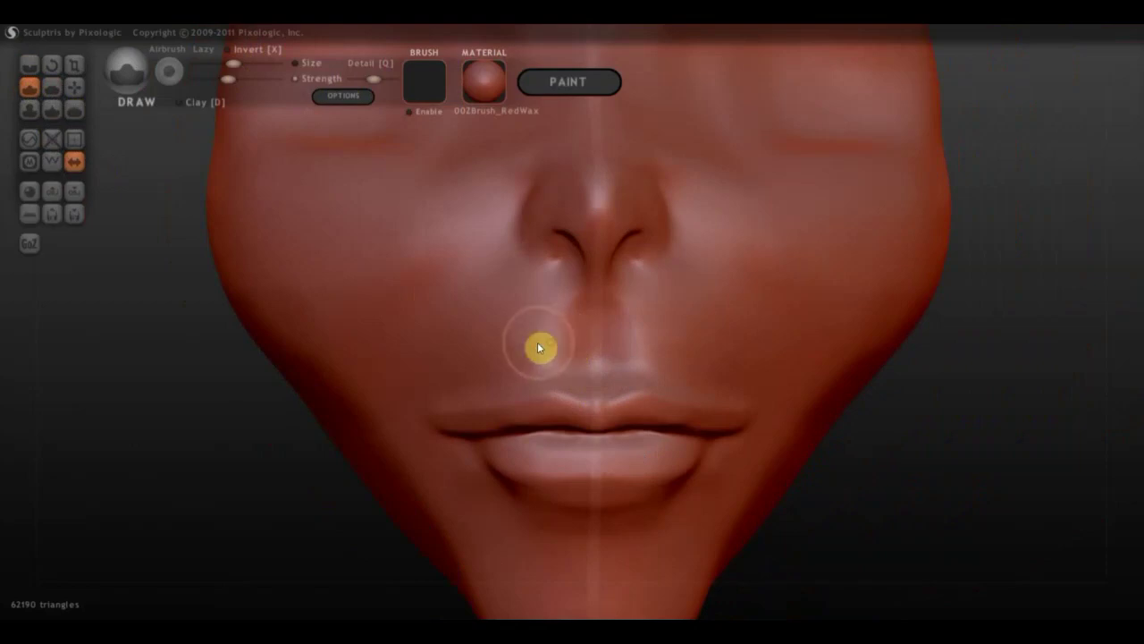
pyautogui.moveTo(550, 310); pyautogui.dragTo(530, 316)
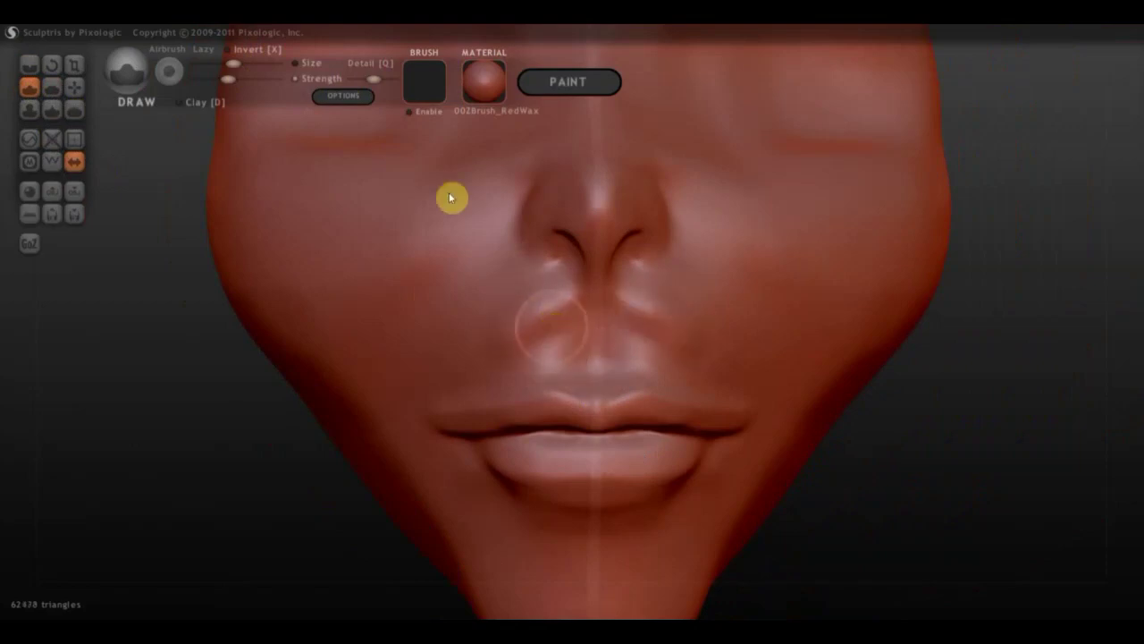
pyautogui.moveTo(204, 102)
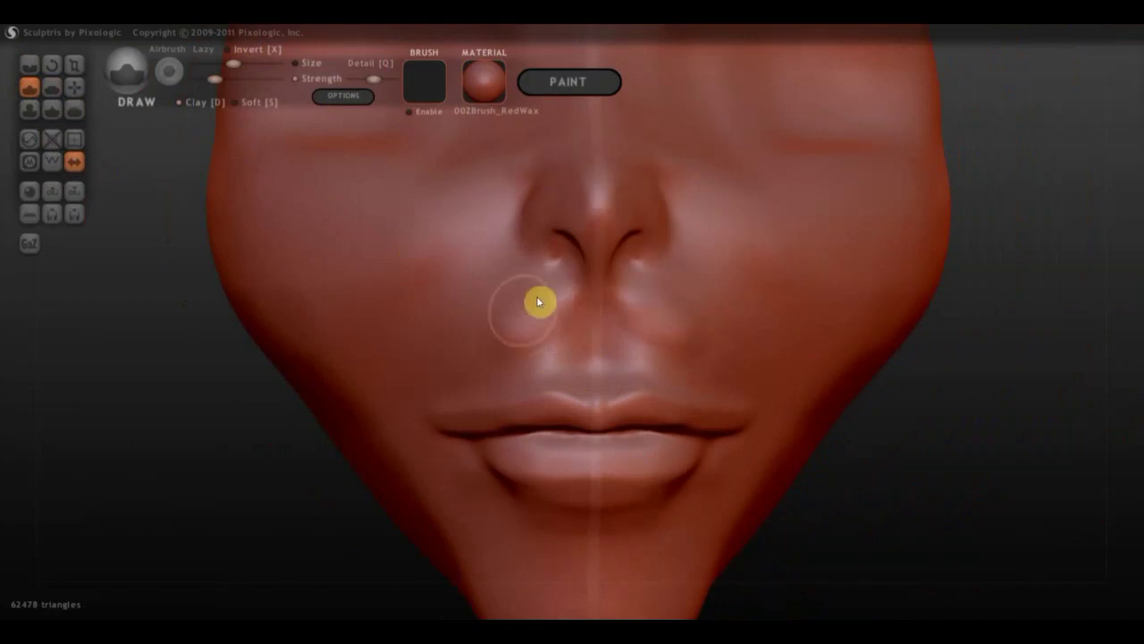
pyautogui.moveTo(549, 335); pyautogui.dragTo(511, 339)
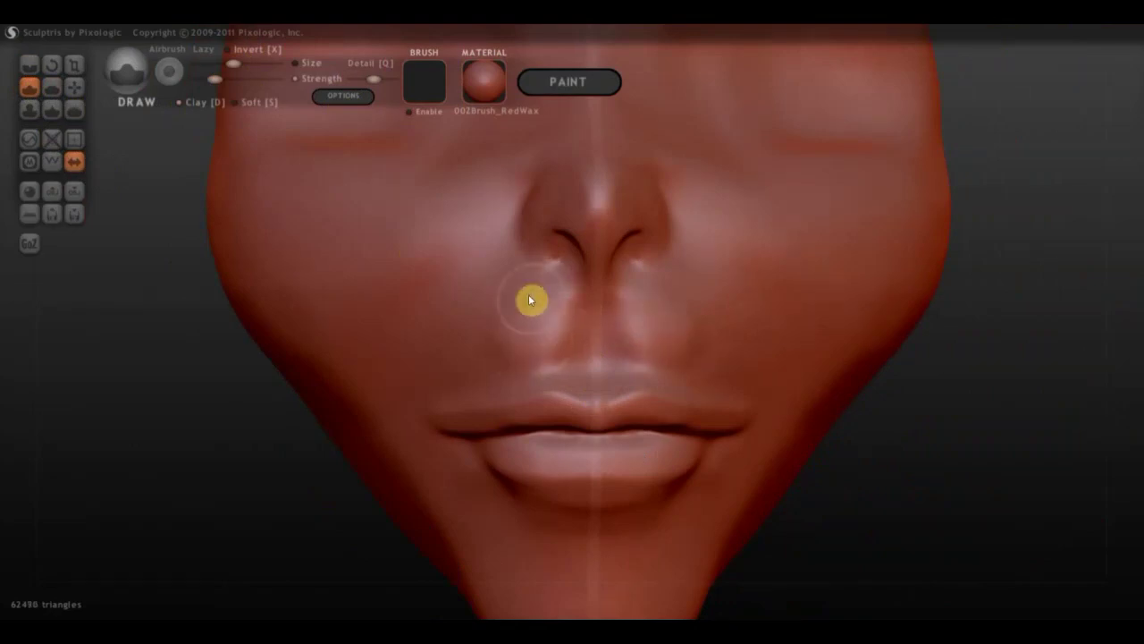
pyautogui.moveTo(512, 358)
pyautogui.mouseDown()
pyautogui.moveTo(468, 314)
pyautogui.moveTo(475, 363)
pyautogui.moveTo(445, 385)
pyautogui.moveTo(454, 379)
pyautogui.moveTo(391, 380)
pyautogui.moveTo(416, 360)
pyautogui.mouseUp()
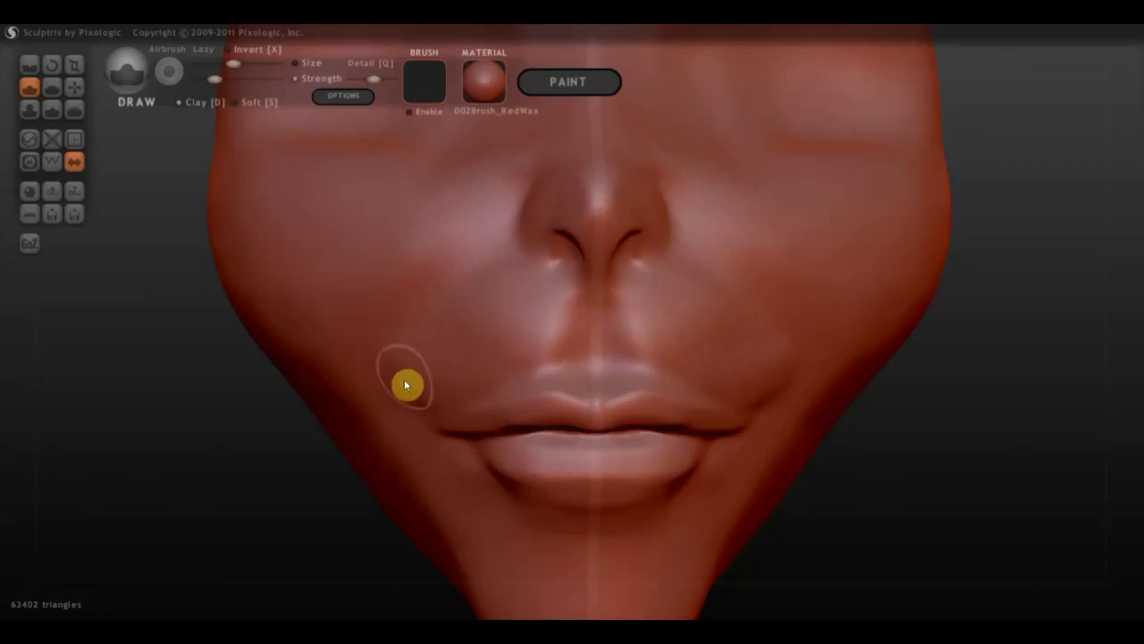
# Step: Carve creases at the mouth corner and across the cheek toward the ear
pyautogui.click(74, 87)
pyautogui.moveTo(464, 455); pyautogui.dragTo(656, 462, button='right')
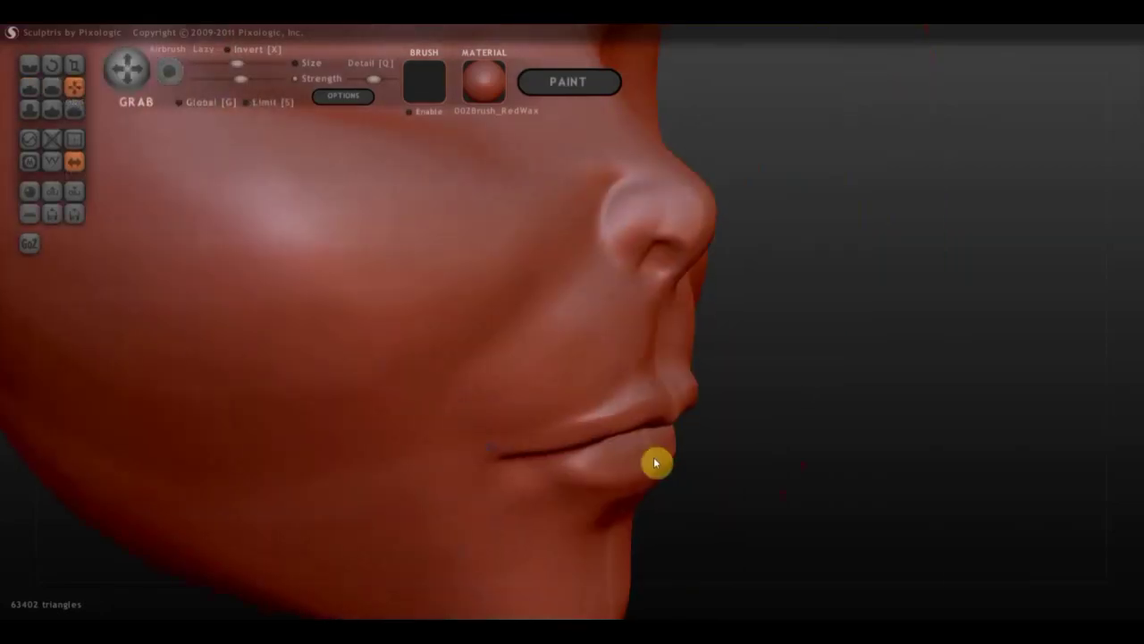
pyautogui.click(34, 72)
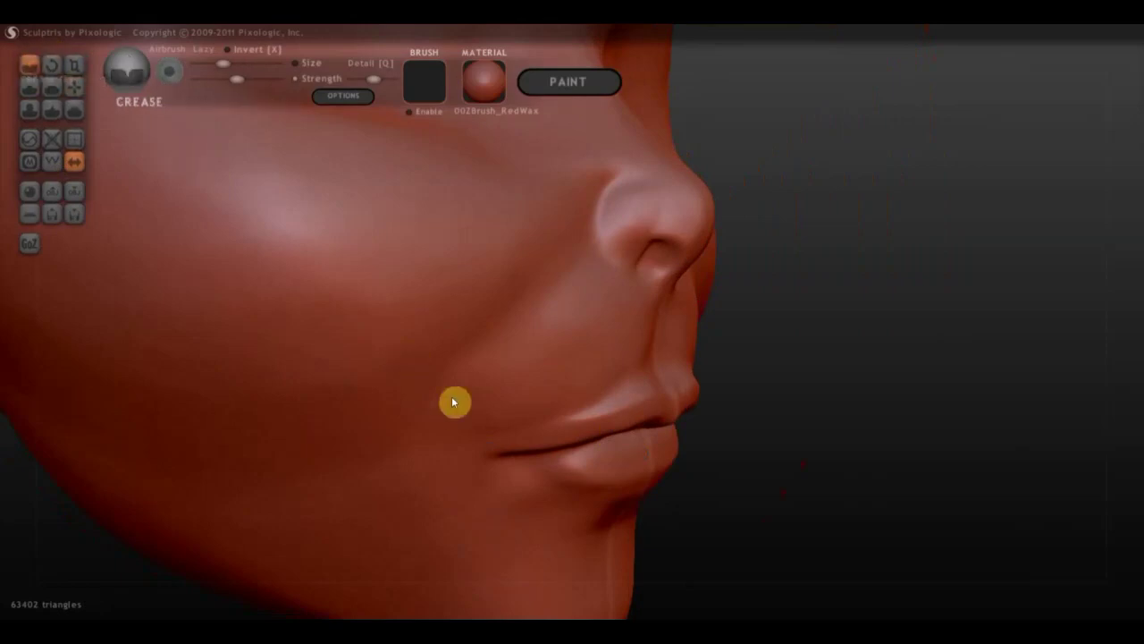
pyautogui.moveTo(468, 472); pyautogui.dragTo(478, 437, button='right')
pyautogui.moveTo(492, 427)
pyautogui.mouseDown()
pyautogui.moveTo(548, 419)
pyautogui.moveTo(489, 422)
pyautogui.mouseUp()
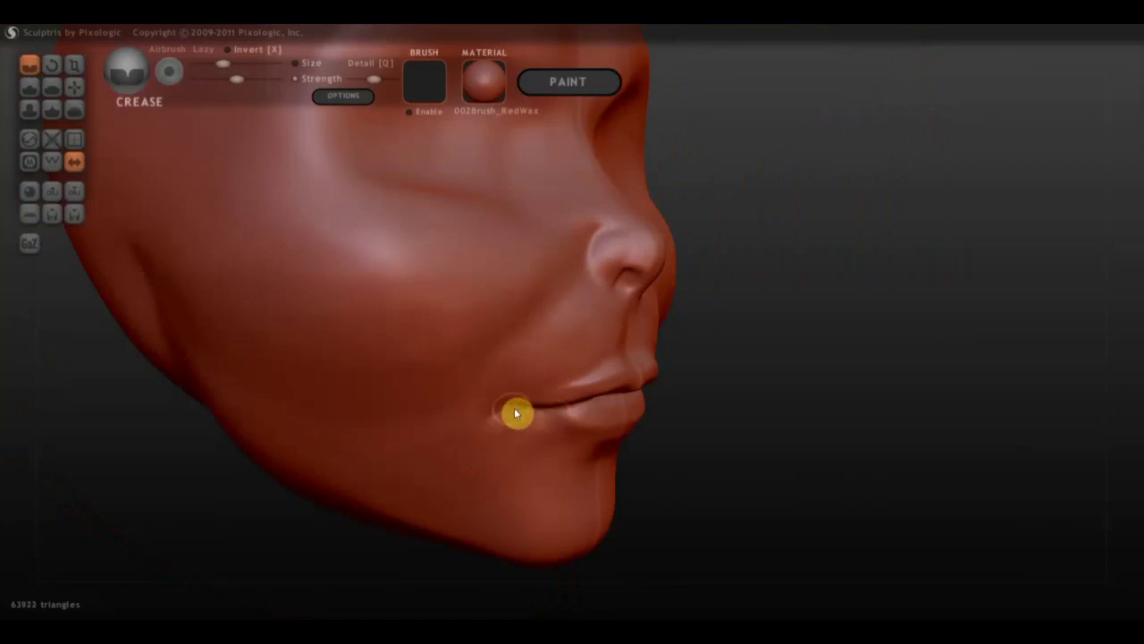
pyautogui.moveTo(526, 419); pyautogui.dragTo(393, 416, button='right')
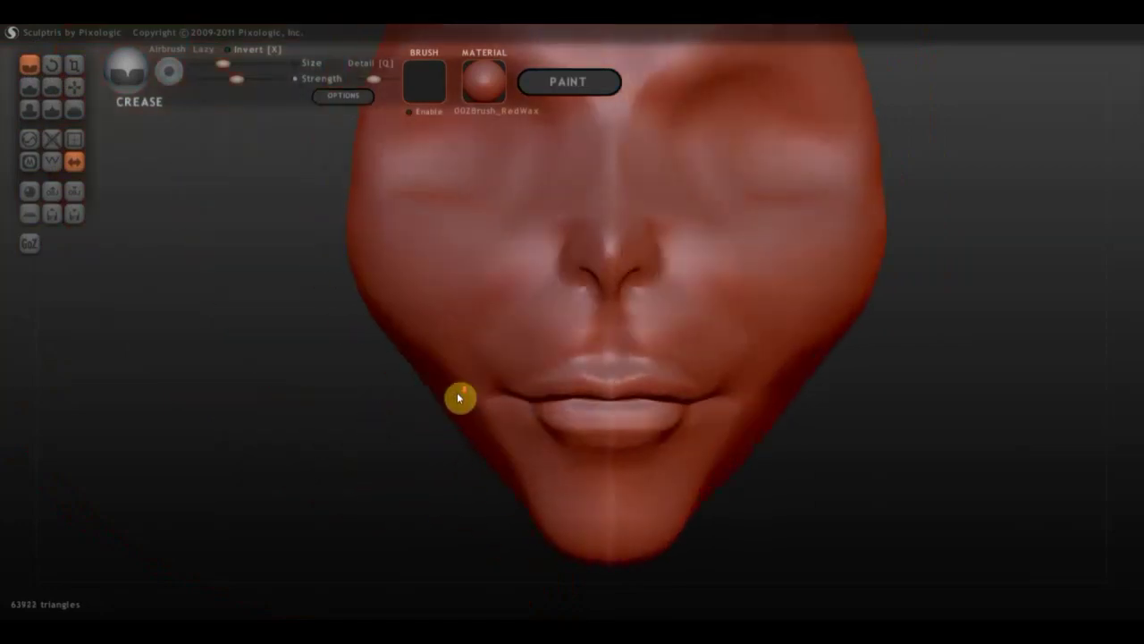
pyautogui.scroll(-3, 500, 398)
pyautogui.scroll(2, 620, 401)
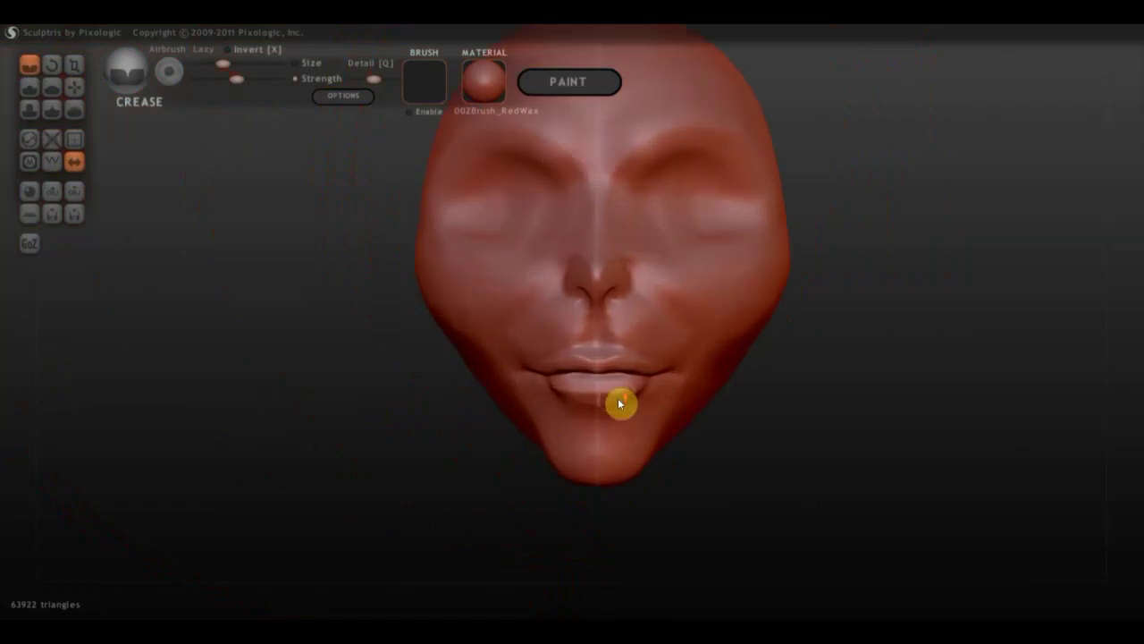
pyautogui.scroll(-2, 620, 401)
pyautogui.moveTo(621, 401)
pyautogui.mouseDown(button='right')
pyautogui.moveTo(807, 406)
pyautogui.moveTo(626, 405)
pyautogui.mouseUp(button='right')
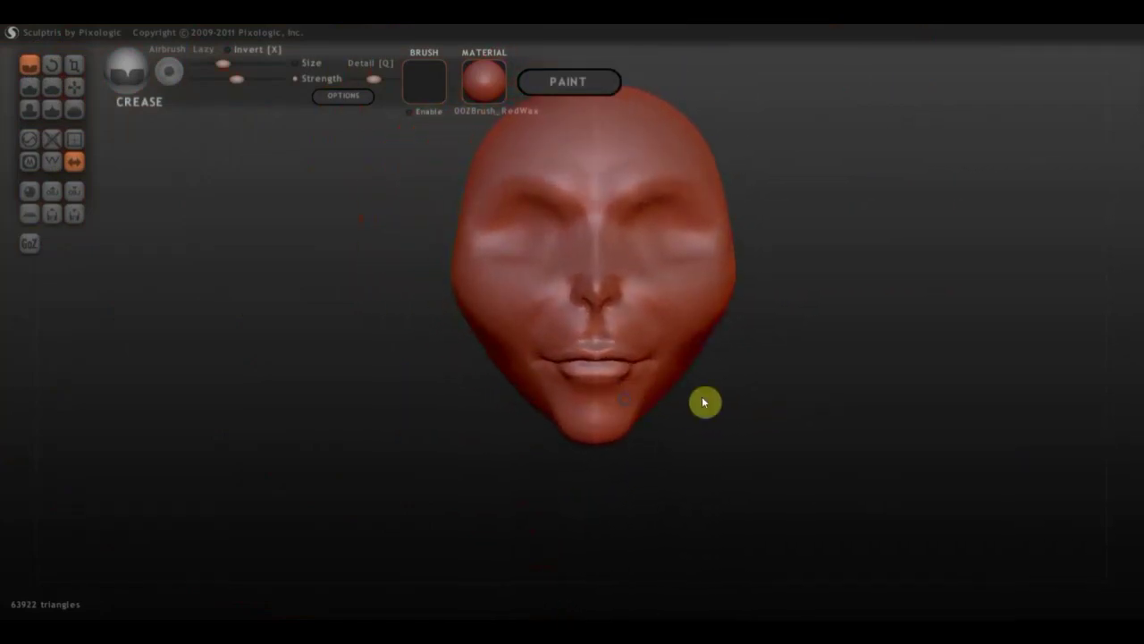
pyautogui.keyDown('shift'); pyautogui.moveTo(703, 402); pyautogui.dragTo(710, 471, button='right'); pyautogui.keyUp('shift')
pyautogui.moveTo(733, 396)
pyautogui.keyDown('alt'); pyautogui.mouseDown(button='right')
pyautogui.moveTo(711, 461)
pyautogui.moveTo(506, 460)
pyautogui.moveTo(549, 470)
pyautogui.mouseUp(button='right'); pyautogui.keyUp('alt')
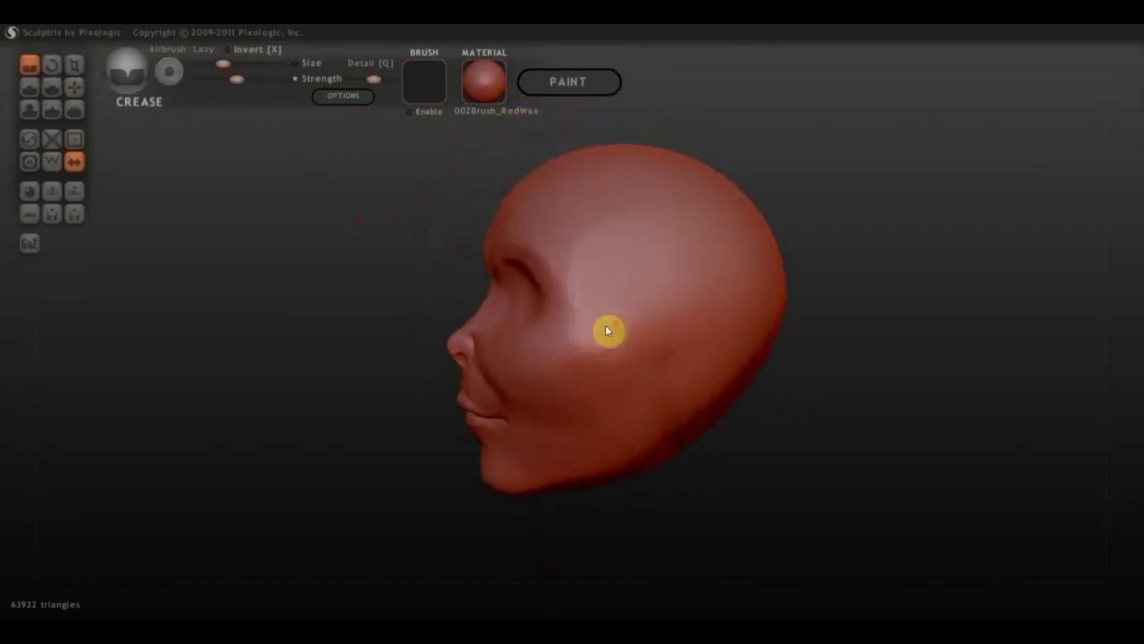
pyautogui.scroll(-2, 608, 332)
pyautogui.scroll(-2, 623, 330)
pyautogui.moveTo(634, 334)
pyautogui.mouseDown()
pyautogui.moveTo(590, 381)
pyautogui.moveTo(629, 413)
pyautogui.moveTo(605, 330)
pyautogui.moveTo(613, 312)
pyautogui.moveTo(596, 319)
pyautogui.moveTo(579, 291)
pyautogui.mouseUp()
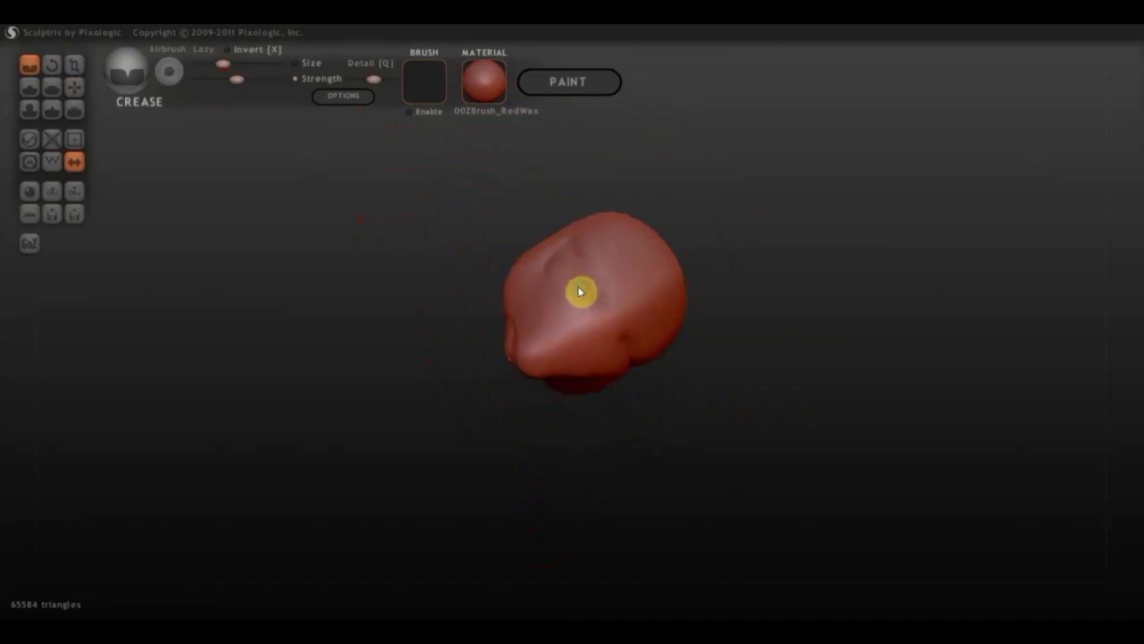
# Step: Flatten the back of the head, then add Draw strokes with Clay on to round out the skull
pyautogui.click(52, 86)
pyautogui.scroll(3, 578, 340)
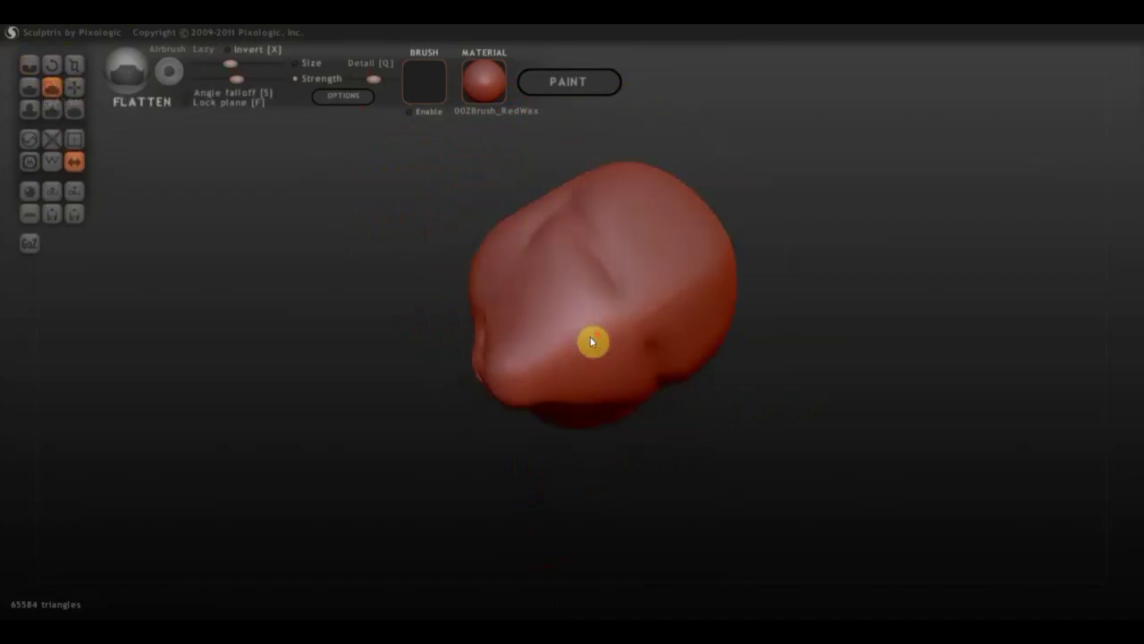
pyautogui.moveTo(583, 331)
pyautogui.mouseDown()
pyautogui.moveTo(591, 311)
pyautogui.moveTo(595, 337)
pyautogui.moveTo(572, 360)
pyautogui.moveTo(594, 326)
pyautogui.moveTo(613, 468)
pyautogui.moveTo(661, 416)
pyautogui.moveTo(633, 310)
pyautogui.mouseUp()
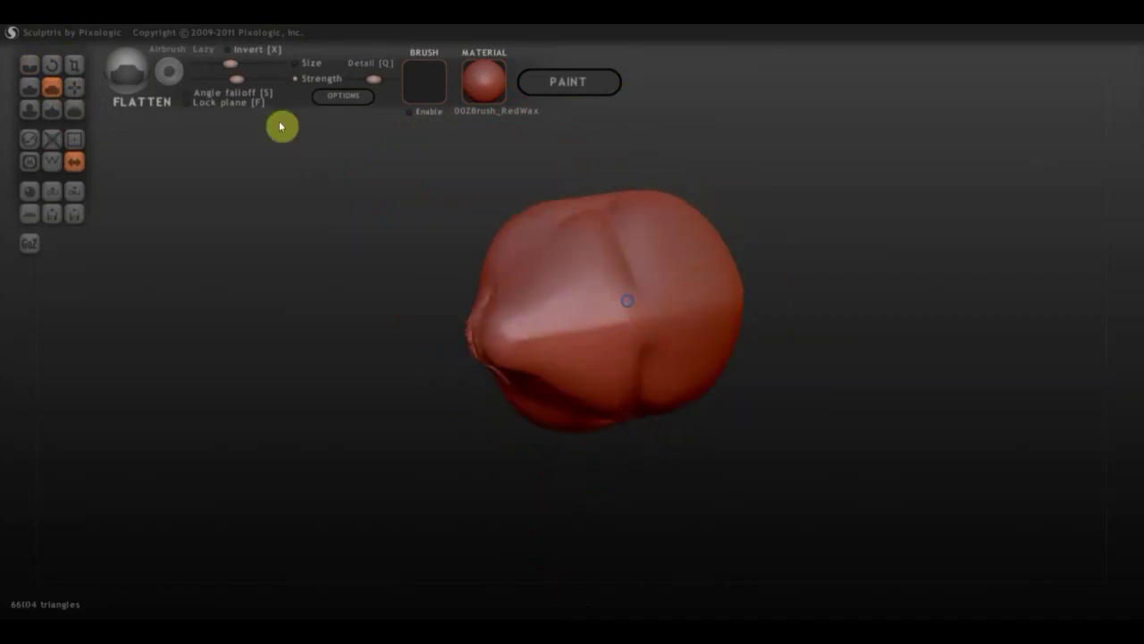
pyautogui.click(30, 87)
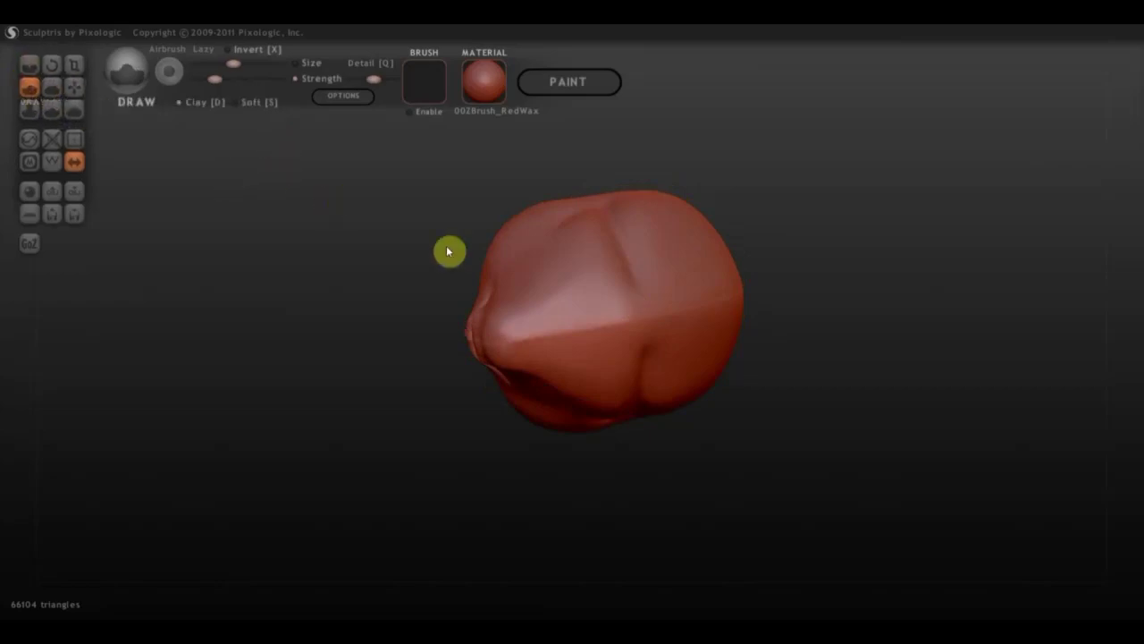
pyautogui.scroll(-3, 640, 309)
pyautogui.moveTo(645, 311); pyautogui.dragTo(662, 324)
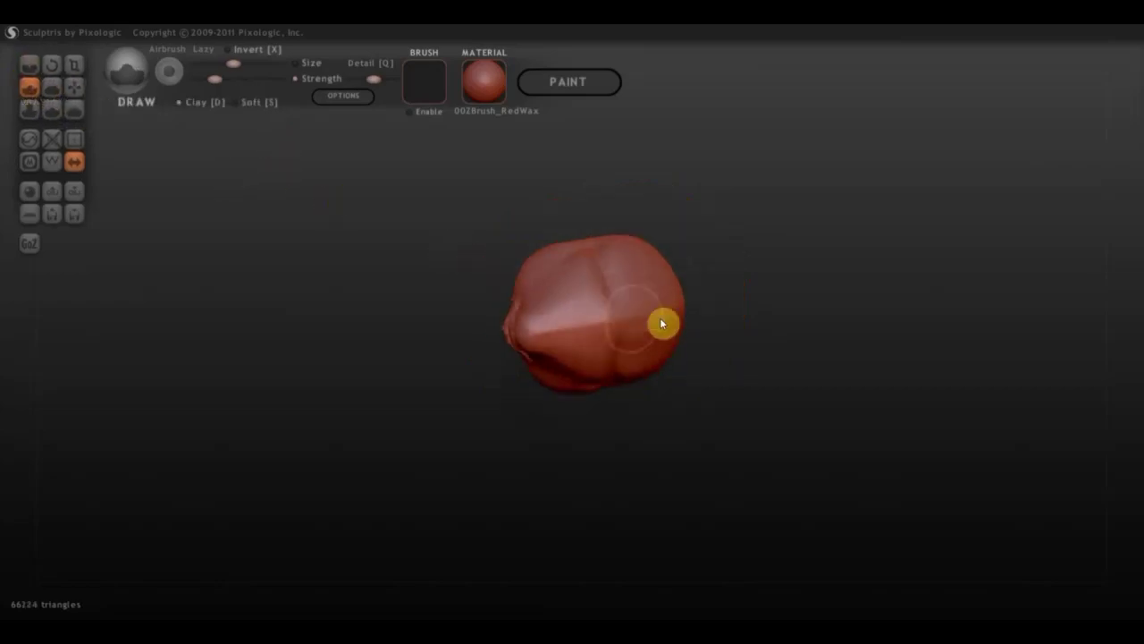
pyautogui.click(183, 104)
pyautogui.moveTo(656, 309)
pyautogui.mouseDown()
pyautogui.moveTo(660, 332)
pyautogui.moveTo(635, 314)
pyautogui.moveTo(656, 289)
pyautogui.moveTo(676, 301)
pyautogui.moveTo(530, 413)
pyautogui.mouseUp()
pyautogui.moveTo(590, 314)
pyautogui.mouseDown()
pyautogui.moveTo(572, 309)
pyautogui.moveTo(593, 320)
pyautogui.moveTo(600, 342)
pyautogui.moveTo(777, 404)
pyautogui.moveTo(739, 401)
pyautogui.moveTo(809, 378)
pyautogui.mouseUp()
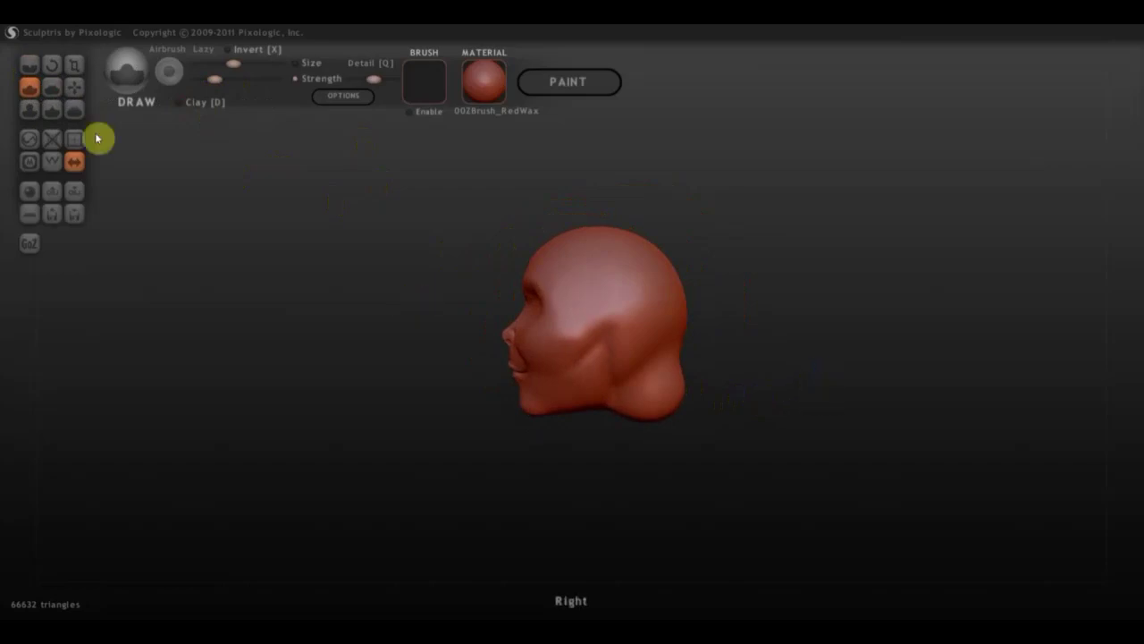
# Step: Pull the neck region down and the lower neck lobe to the left
pyautogui.click(75, 88)
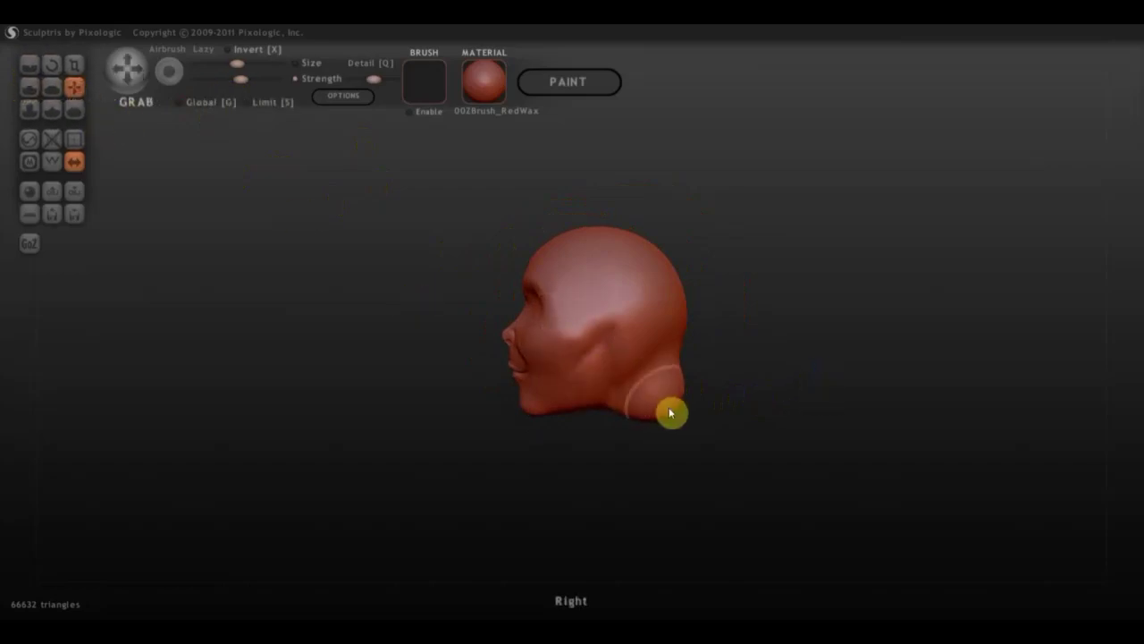
pyautogui.scroll(-3, 666, 410)
pyautogui.moveTo(638, 383)
pyautogui.mouseDown()
pyautogui.moveTo(626, 419)
pyautogui.moveTo(638, 396)
pyautogui.moveTo(662, 397)
pyautogui.mouseUp()
pyautogui.scroll(3, 673, 394)
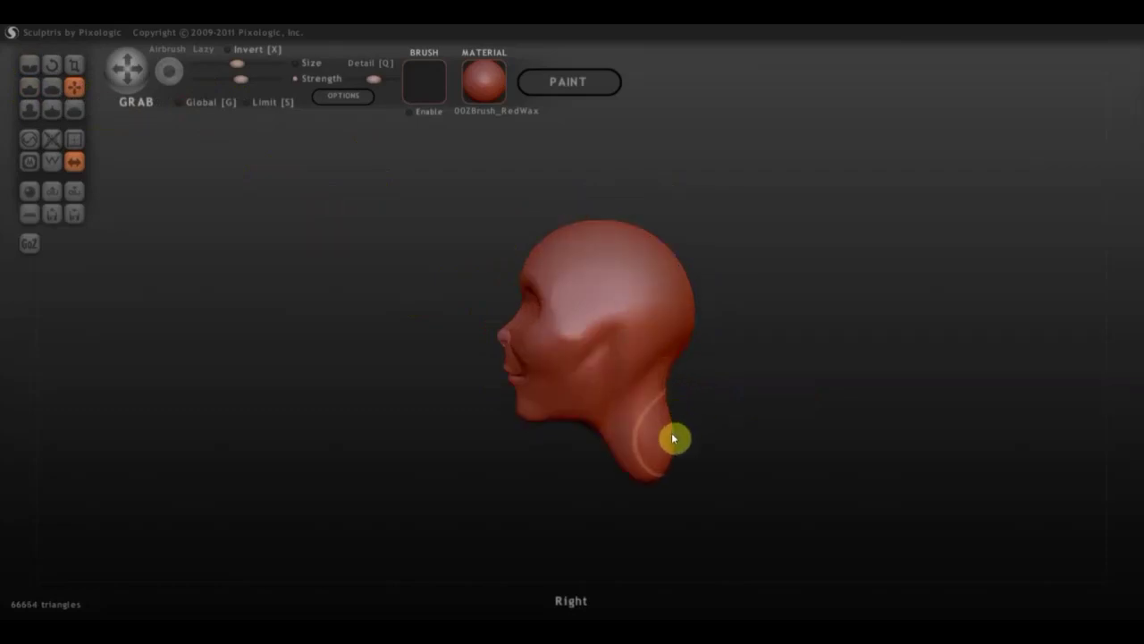
pyautogui.moveTo(657, 443)
pyautogui.mouseDown()
pyautogui.moveTo(647, 472)
pyautogui.moveTo(662, 459)
pyautogui.mouseUp()
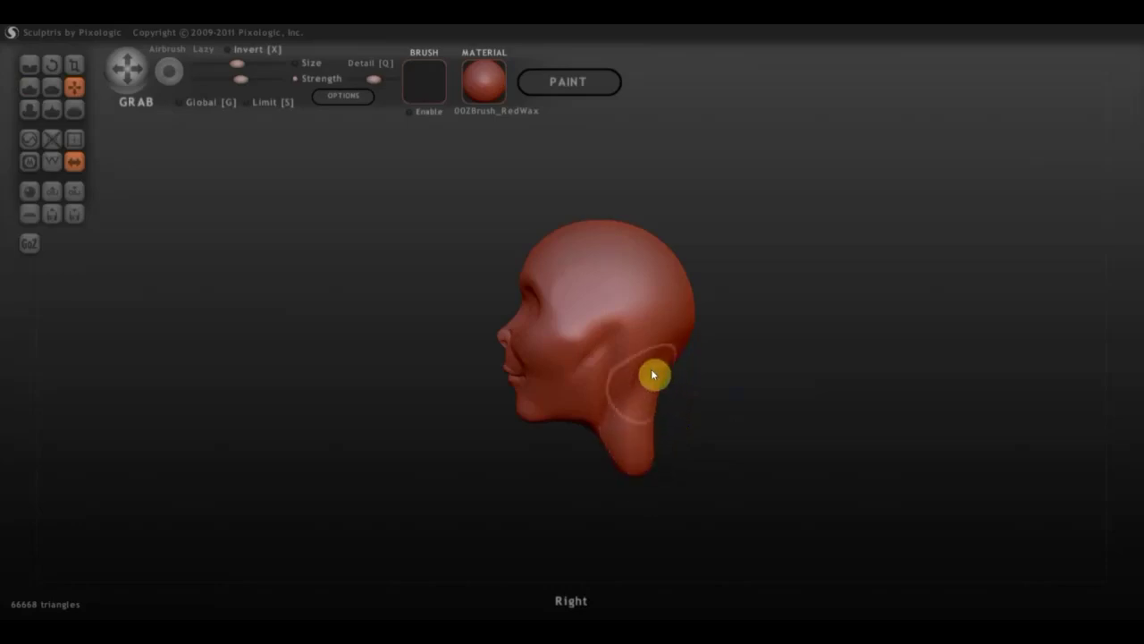
pyautogui.moveTo(760, 339); pyautogui.dragTo(876, 332)
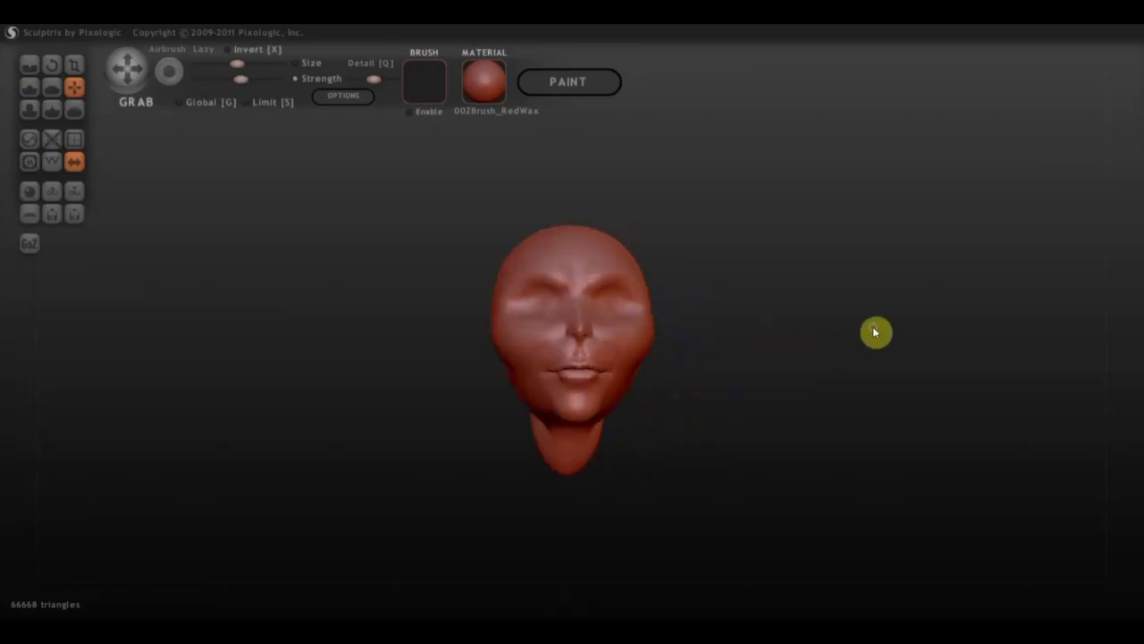
pyautogui.moveTo(677, 388); pyautogui.dragTo(689, 381)
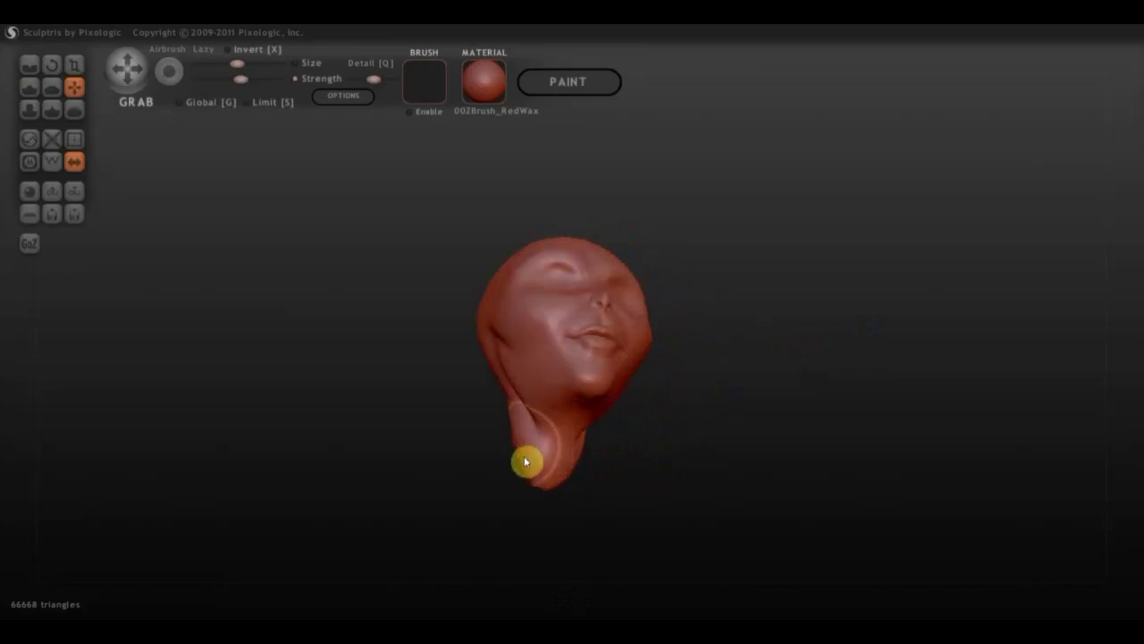
pyautogui.moveTo(563, 483)
pyautogui.mouseDown()
pyautogui.moveTo(654, 459)
pyautogui.moveTo(419, 262)
pyautogui.mouseUp()
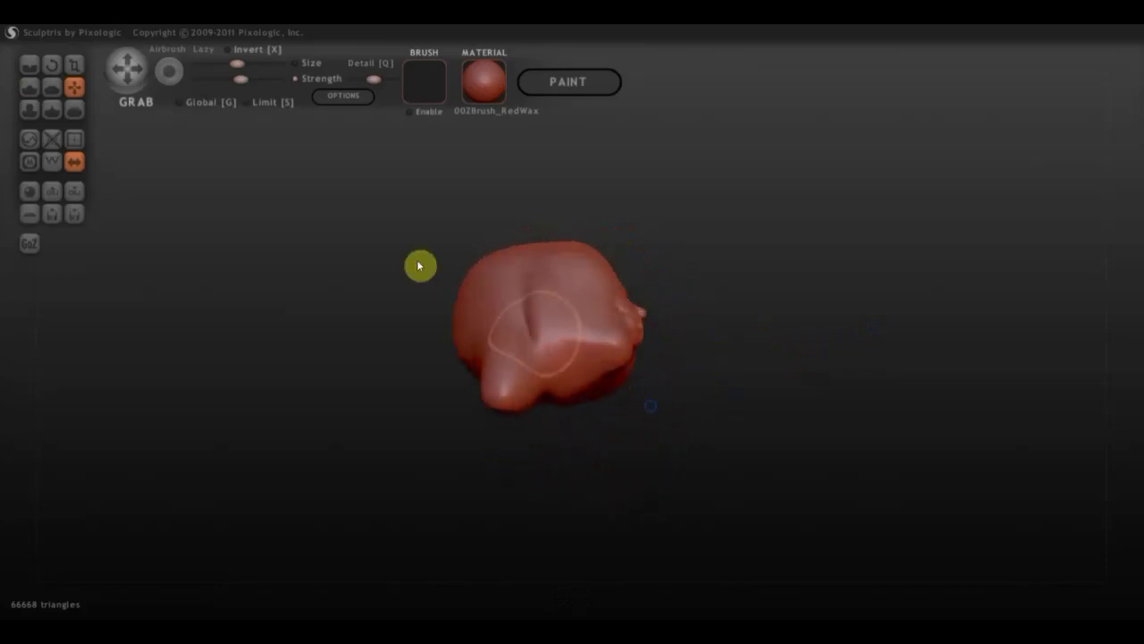
# Step: Flatten and reshape the tip of the neck
pyautogui.click(52, 86)
pyautogui.scroll(2, 559, 407)
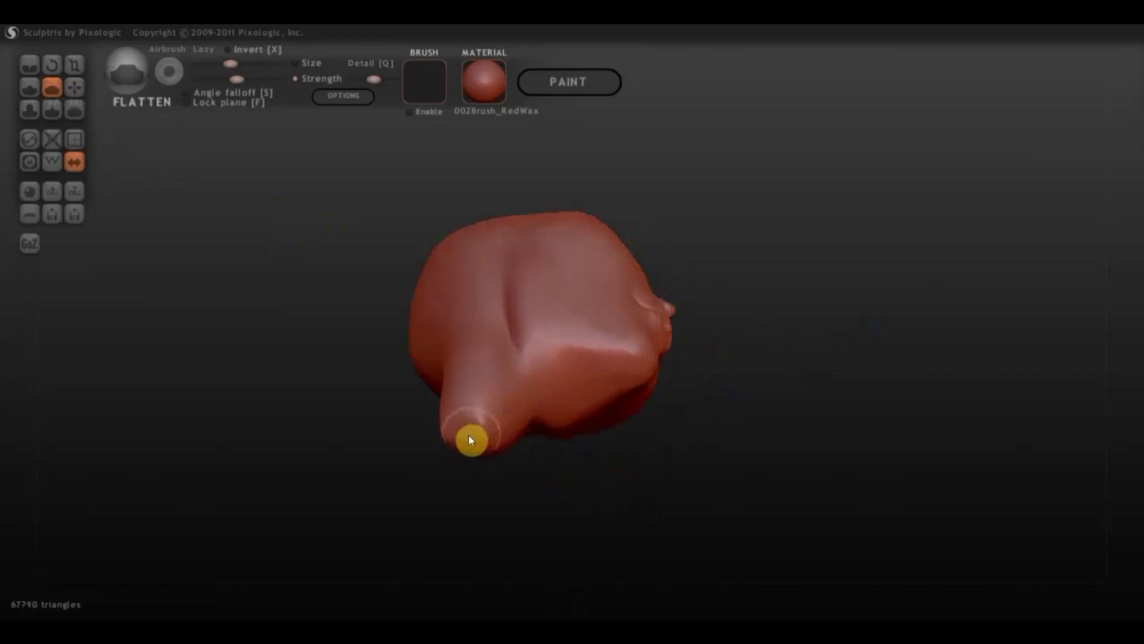
pyautogui.moveTo(474, 449); pyautogui.dragTo(460, 439)
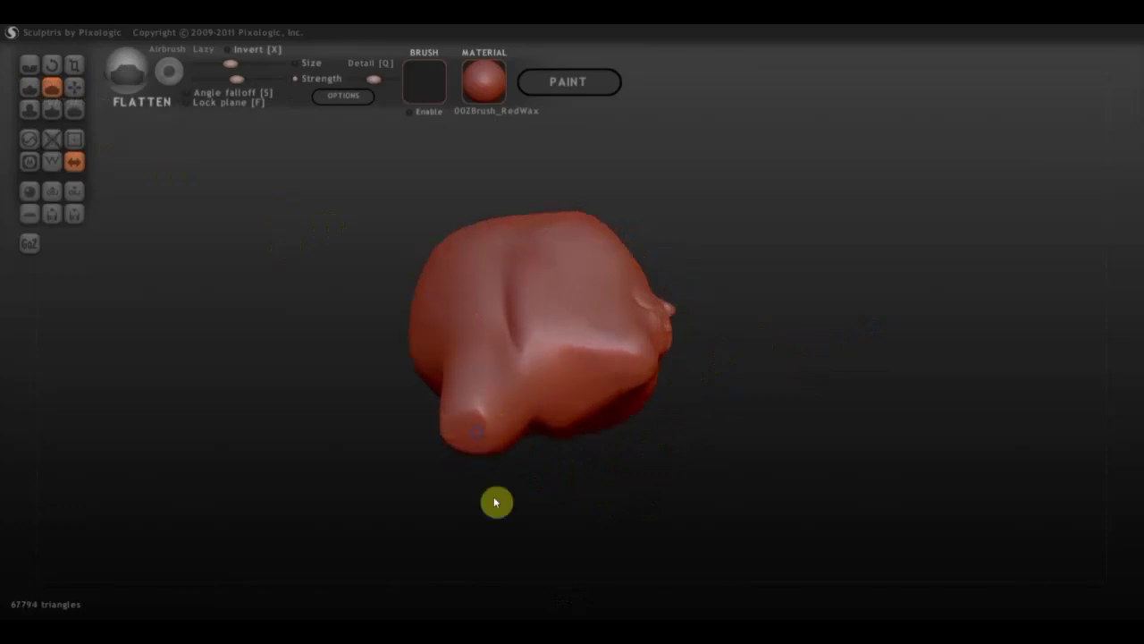
pyautogui.moveTo(493, 500); pyautogui.dragTo(596, 523)
pyautogui.moveTo(526, 371); pyautogui.dragTo(480, 455)
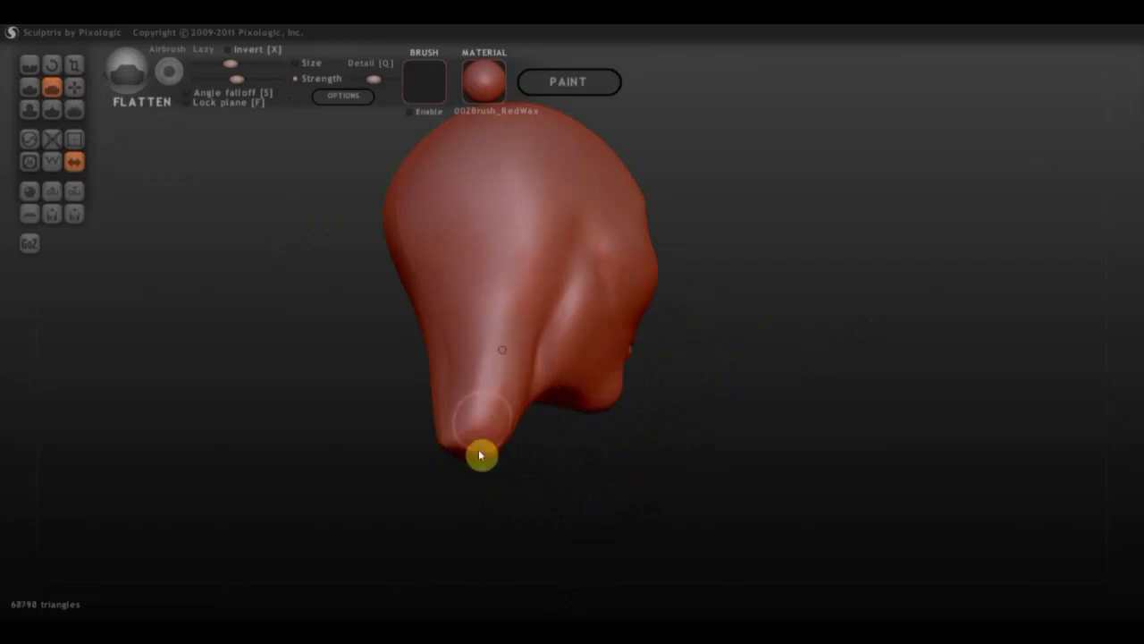
# Step: Carve two crease lines along the underside of the head and neck
pyautogui.click(30, 66)
pyautogui.moveTo(492, 313); pyautogui.dragTo(527, 328)
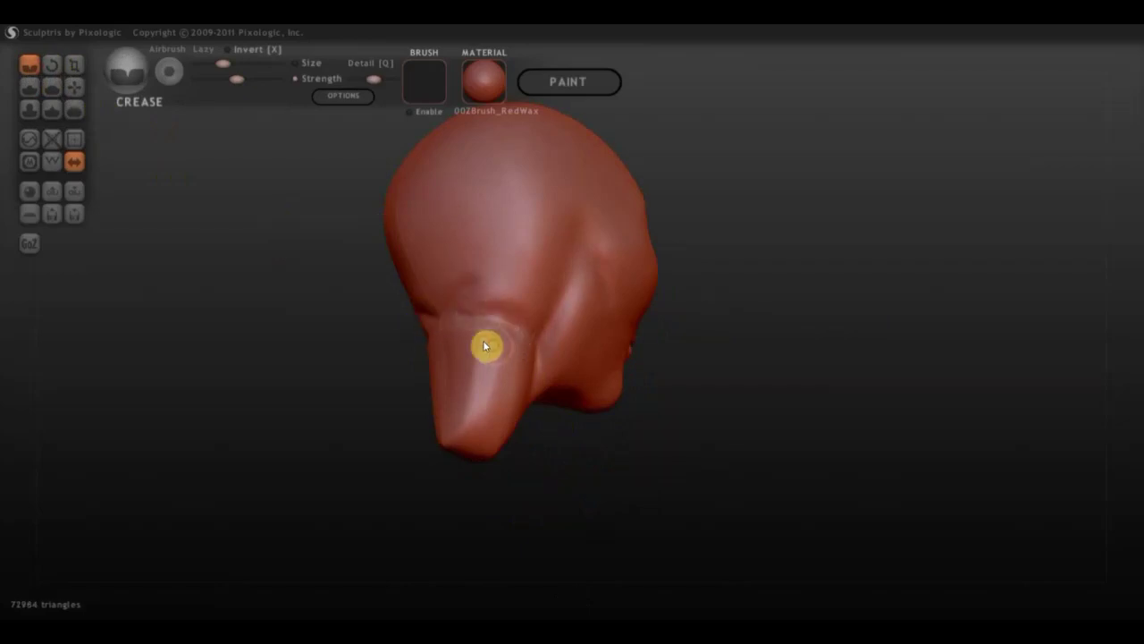
pyautogui.moveTo(486, 345); pyautogui.dragTo(454, 336)
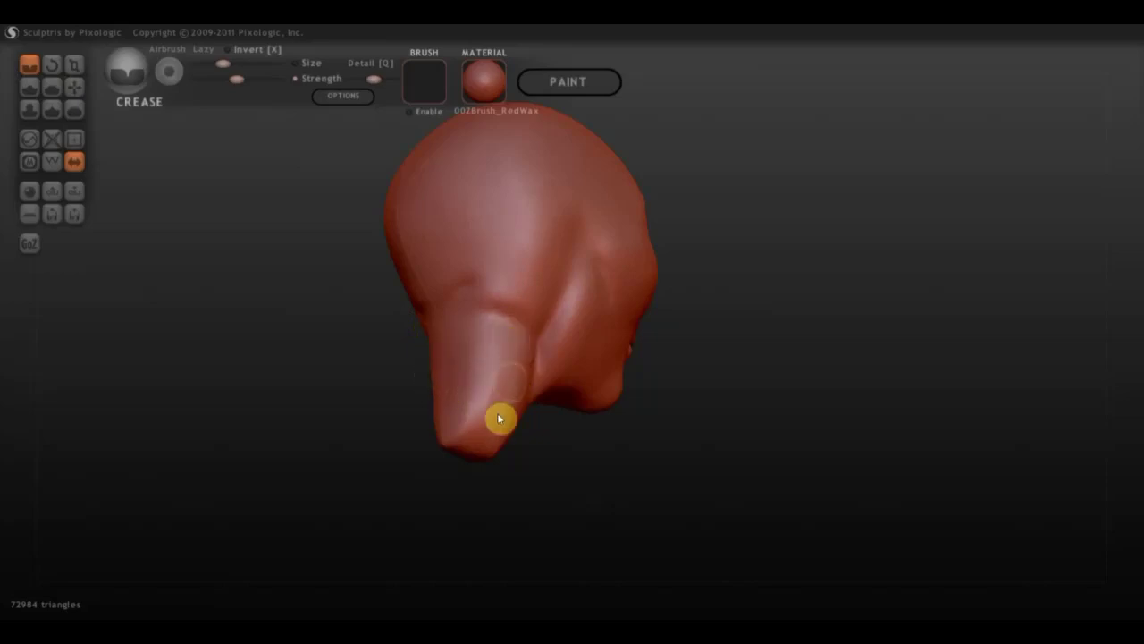
pyautogui.moveTo(170, 219); pyautogui.dragTo(524, 414)
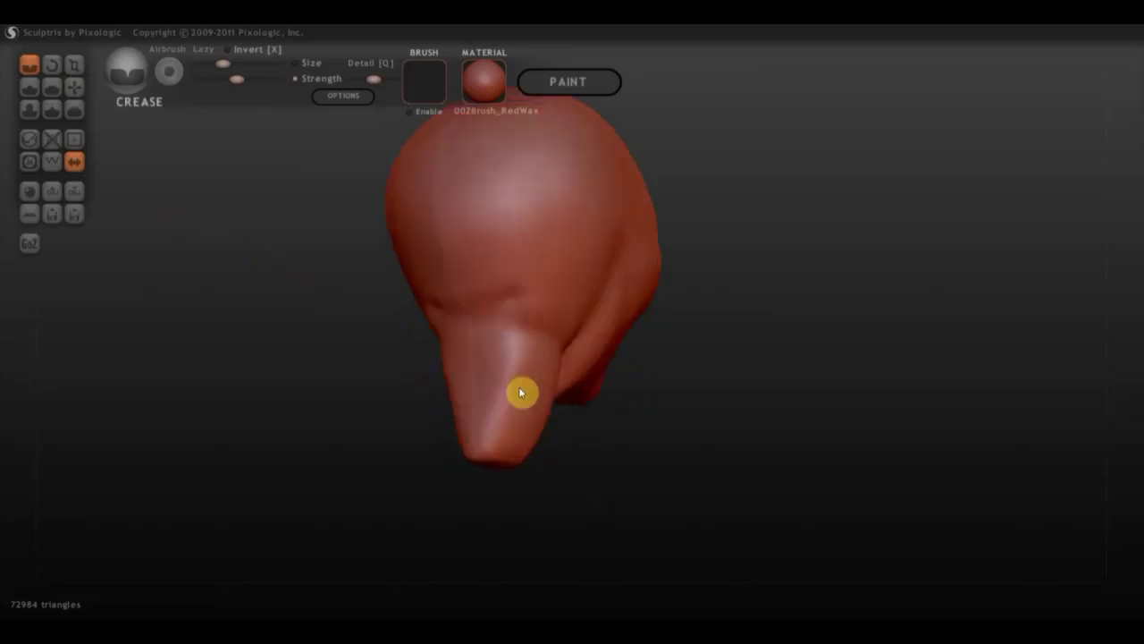
# Step: Reshape the throat and the area under the chin with the Grab brush
pyautogui.click(79, 87)
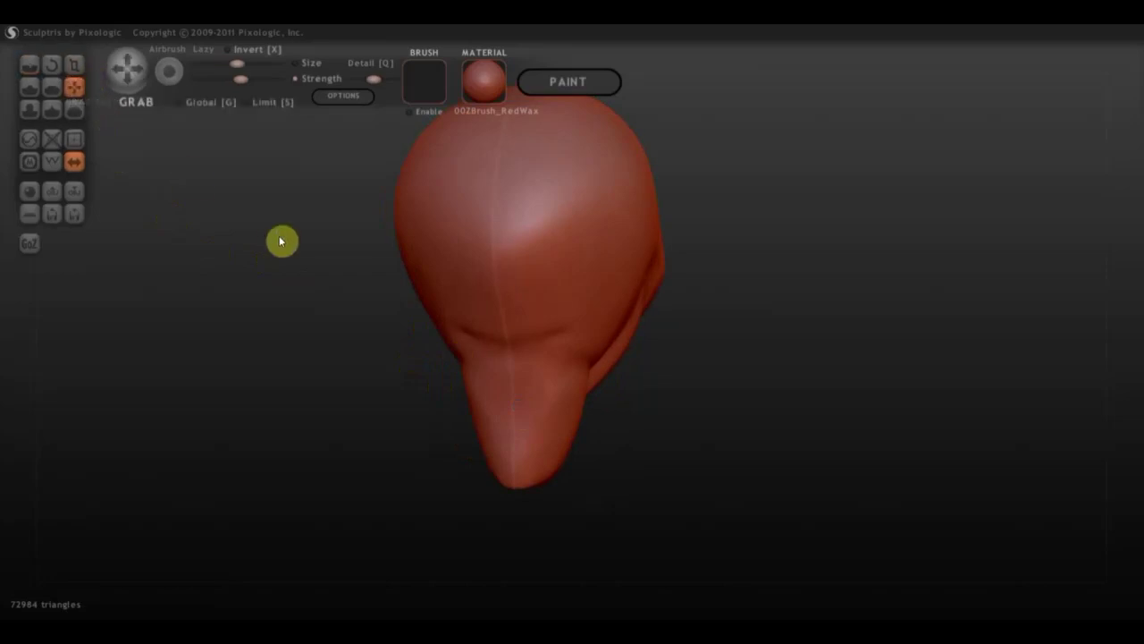
pyautogui.scroll(-3, 471, 420)
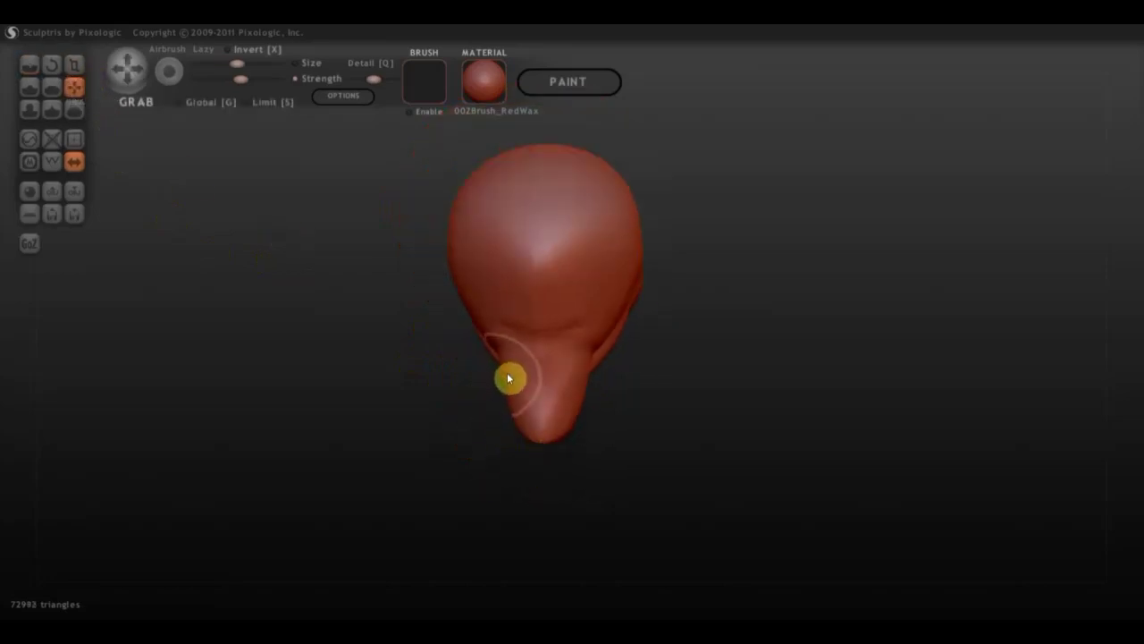
pyautogui.moveTo(534, 381)
pyautogui.mouseDown()
pyautogui.moveTo(512, 387)
pyautogui.moveTo(592, 435)
pyautogui.mouseUp()
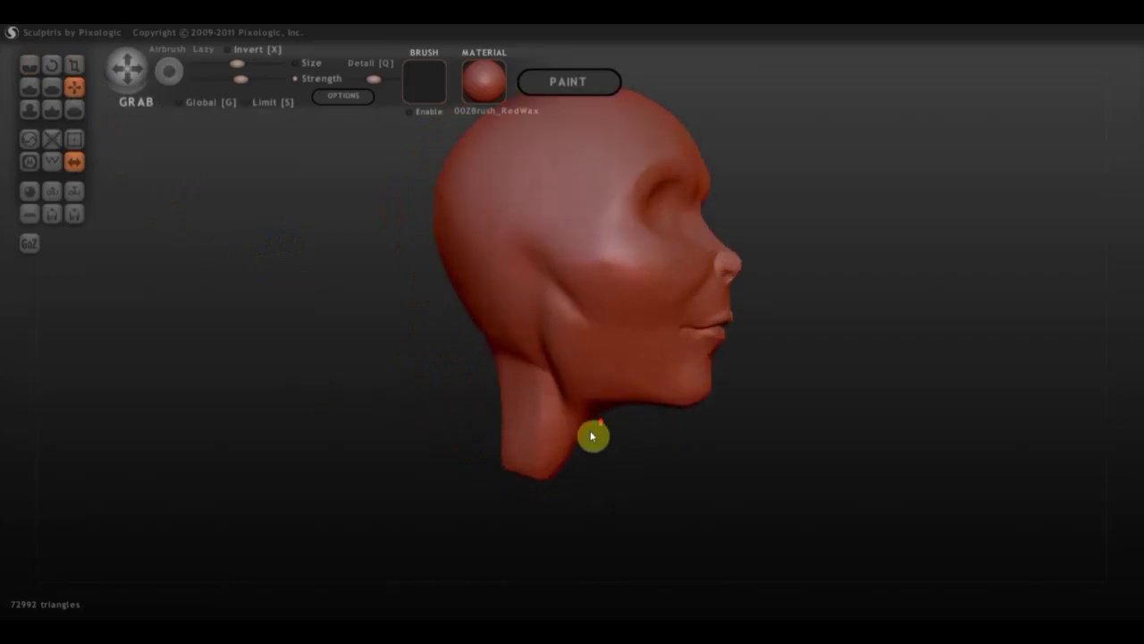
pyautogui.moveTo(580, 431); pyautogui.dragTo(579, 393)
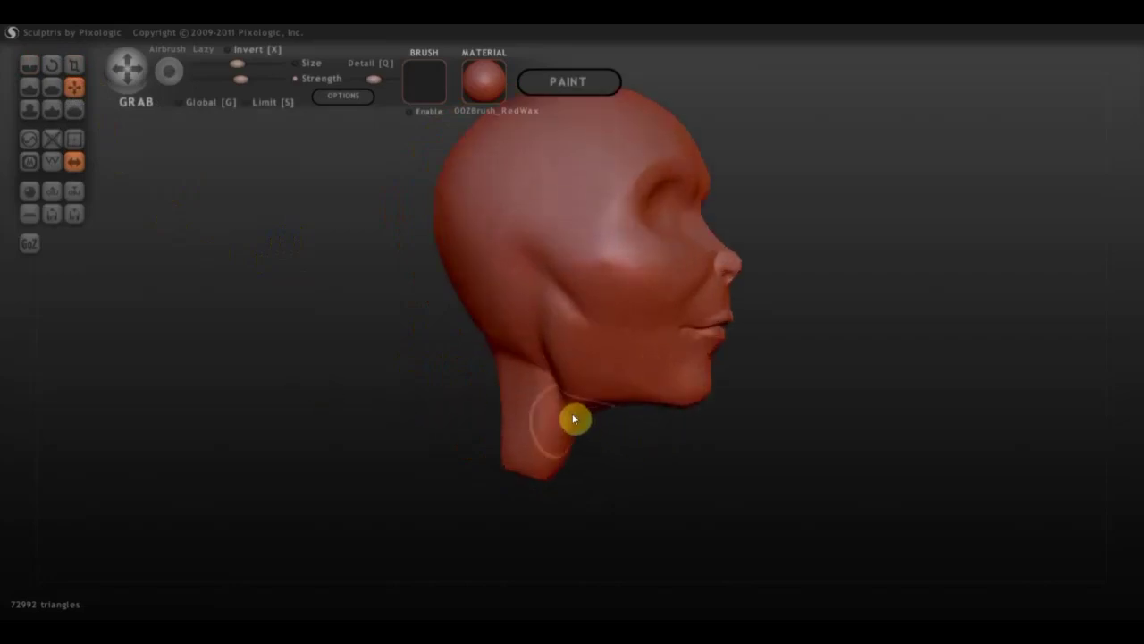
# Step: Pull the bottom of the neck down to lengthen it, checking side and front views
pyautogui.moveTo(600, 443); pyautogui.dragTo(449, 444)
pyautogui.moveTo(644, 476)
pyautogui.mouseDown()
pyautogui.moveTo(761, 467)
pyautogui.moveTo(748, 472)
pyautogui.mouseUp()
pyautogui.scroll(-2, 525, 480)
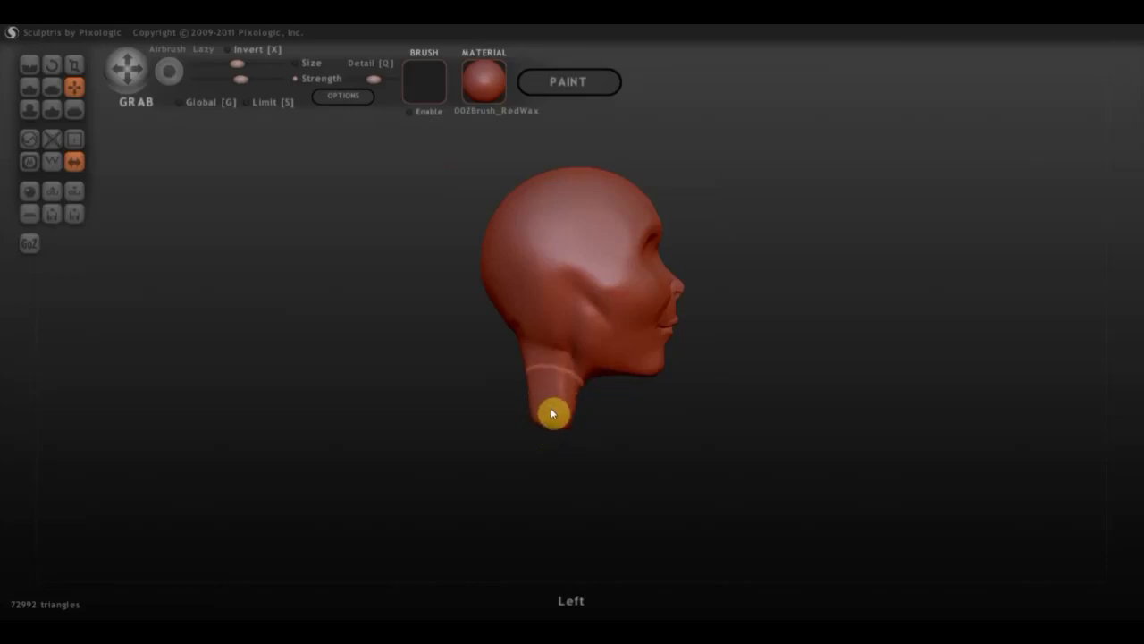
pyautogui.moveTo(549, 411)
pyautogui.mouseDown()
pyautogui.moveTo(510, 429)
pyautogui.moveTo(447, 430)
pyautogui.mouseUp()
pyautogui.keyDown('shift'); pyautogui.moveTo(654, 439); pyautogui.dragTo(656, 453); pyautogui.keyUp('shift')
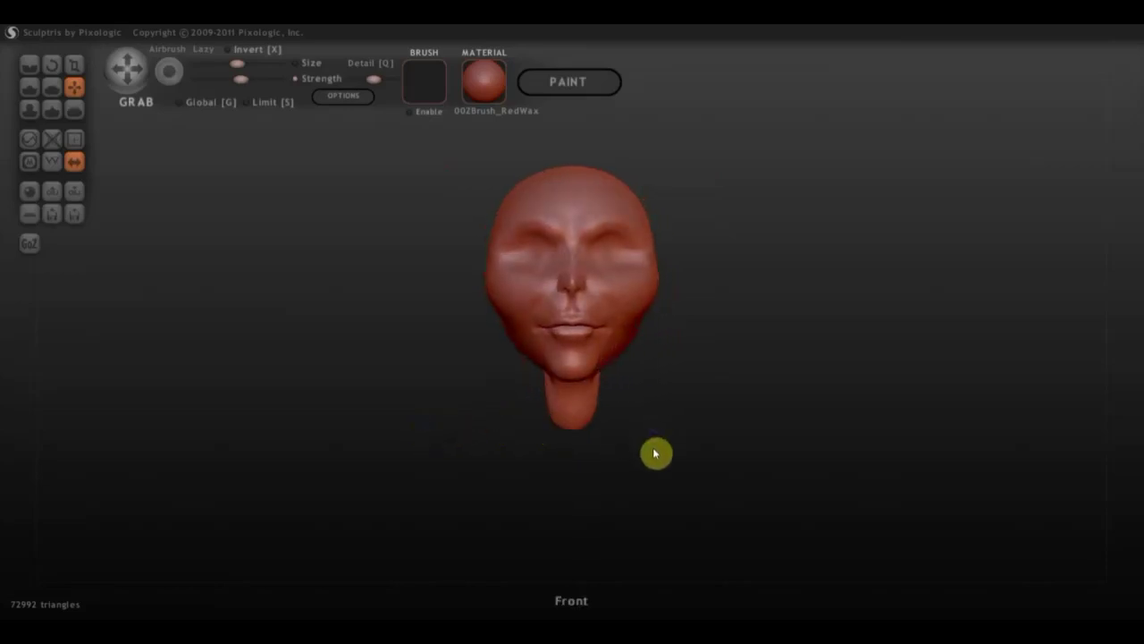
pyautogui.scroll(3, 650, 387)
pyautogui.moveTo(653, 403)
pyautogui.mouseDown()
pyautogui.moveTo(572, 420)
pyautogui.moveTo(466, 416)
pyautogui.moveTo(707, 411)
pyautogui.moveTo(685, 404)
pyautogui.mouseUp()
pyautogui.scroll(-3, 686, 404)
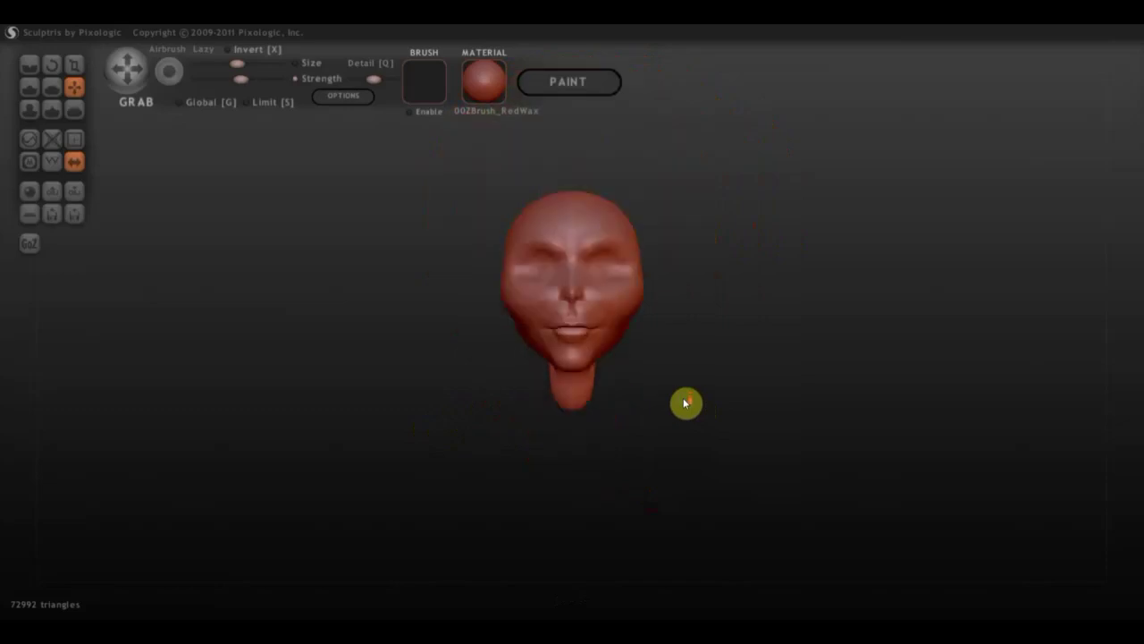
pyautogui.scroll(1, 686, 404)
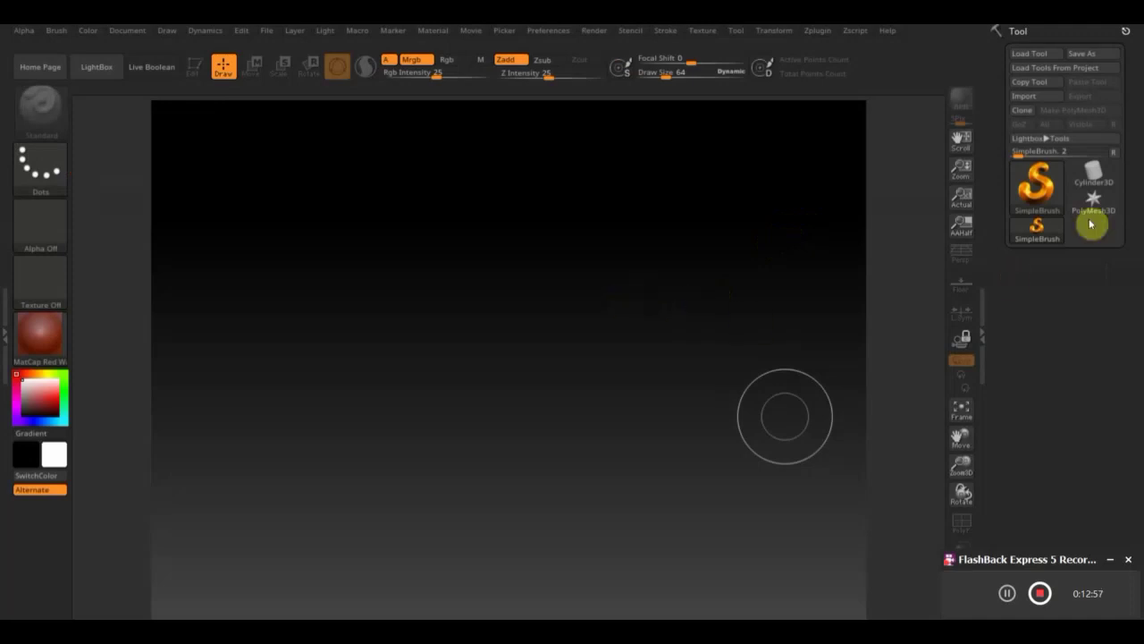
# Step: Import the труп mesh from the Desktop and draw it onto the canvas
pyautogui.click(1031, 99)
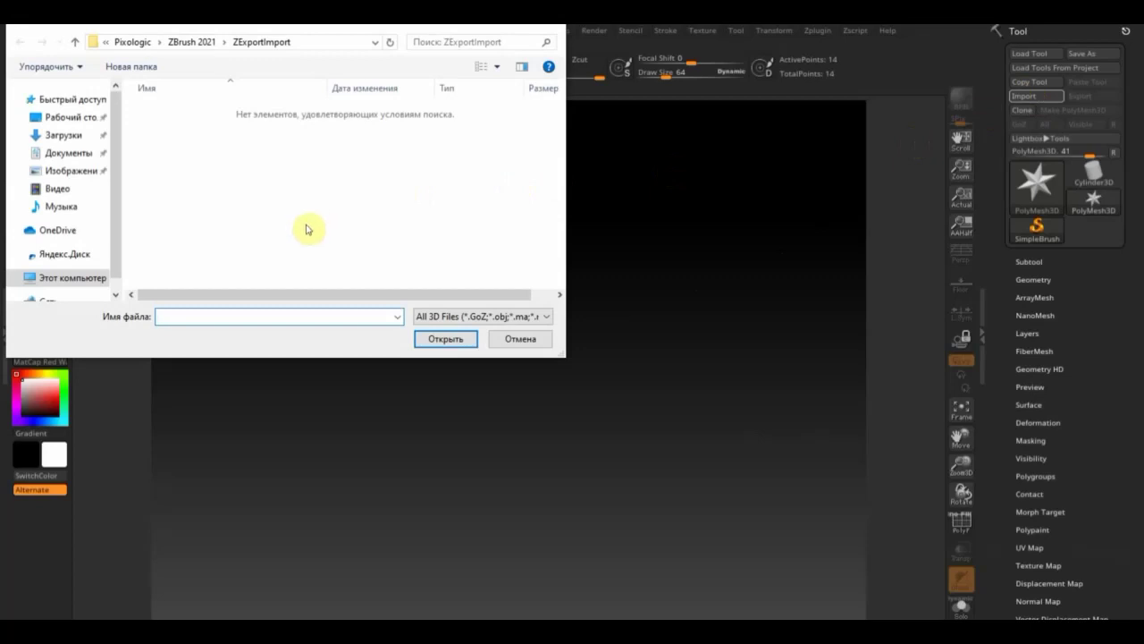
pyautogui.click(61, 116)
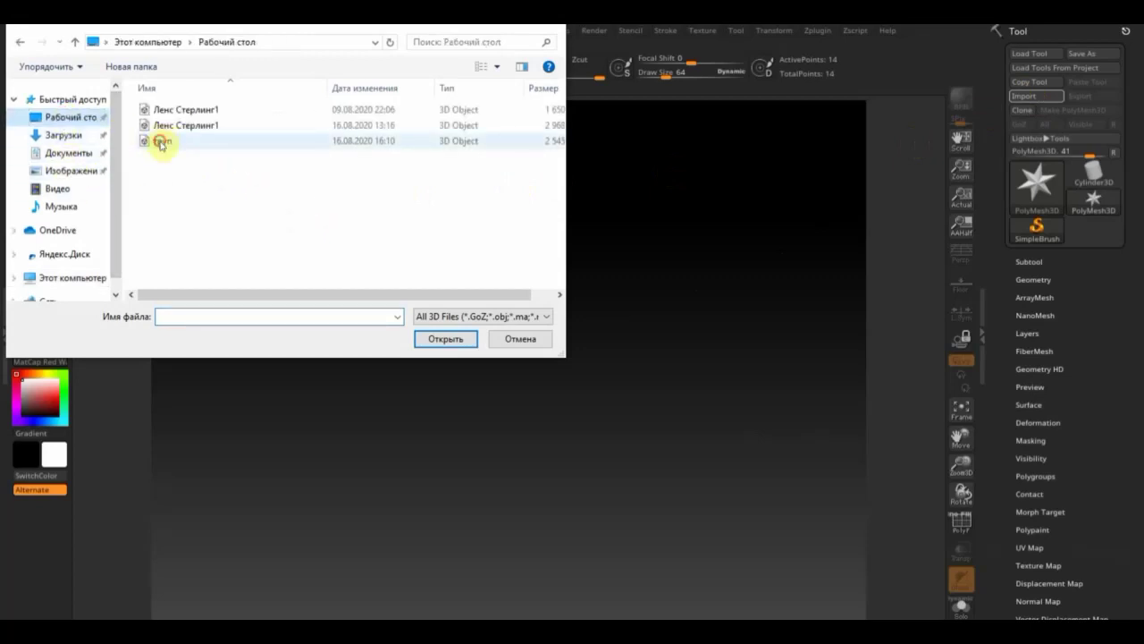
pyautogui.click(163, 142)
pyautogui.click(441, 342)
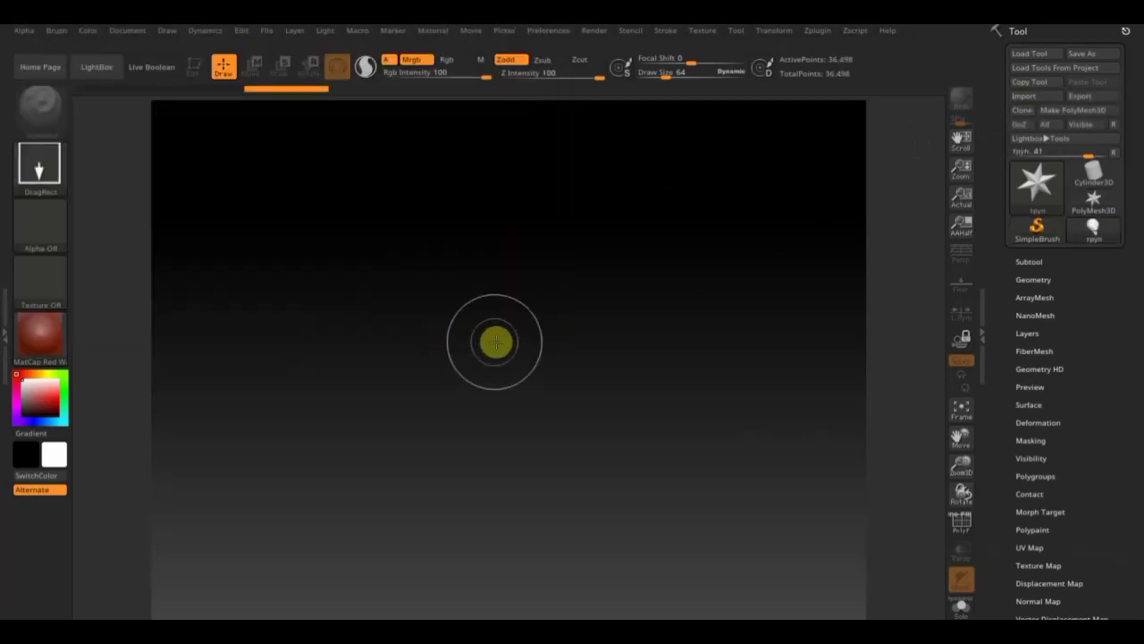
pyautogui.moveTo(522, 331); pyautogui.dragTo(521, 503)
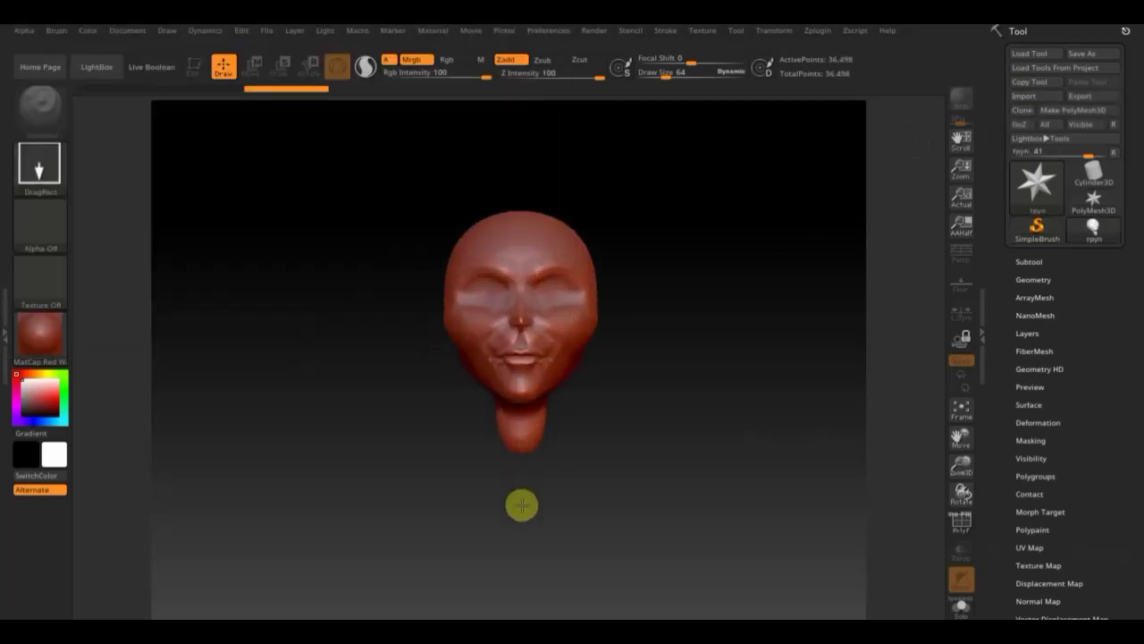
# Step: Put the imported head into Edit mode and check it in profile and front views
pyautogui.click(194, 69)
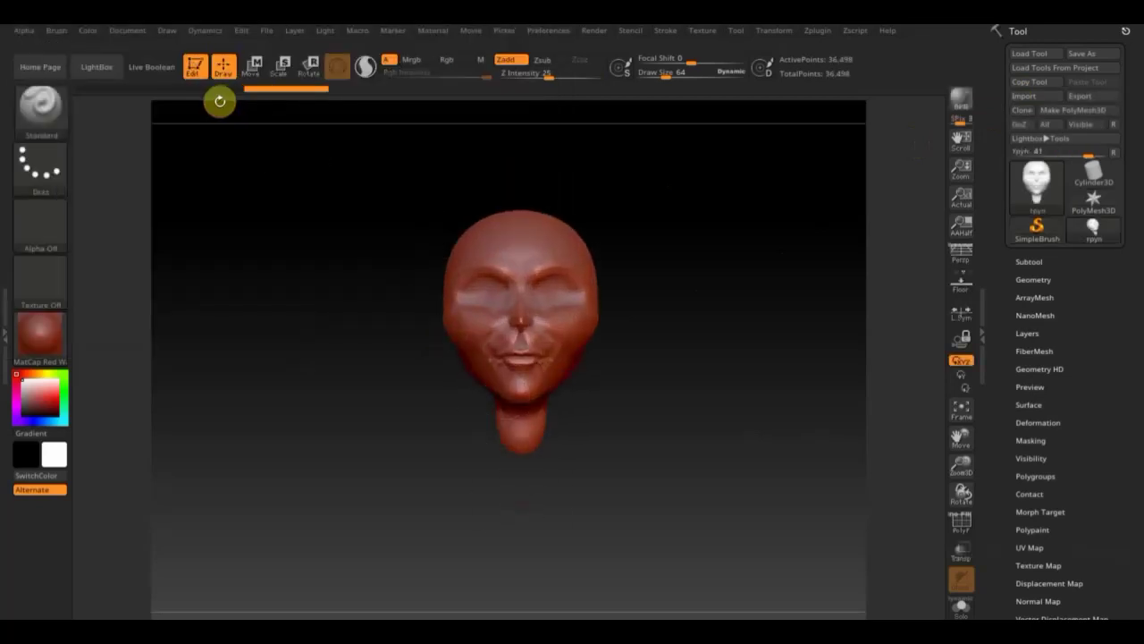
pyautogui.moveTo(841, 300); pyautogui.dragTo(700, 337)
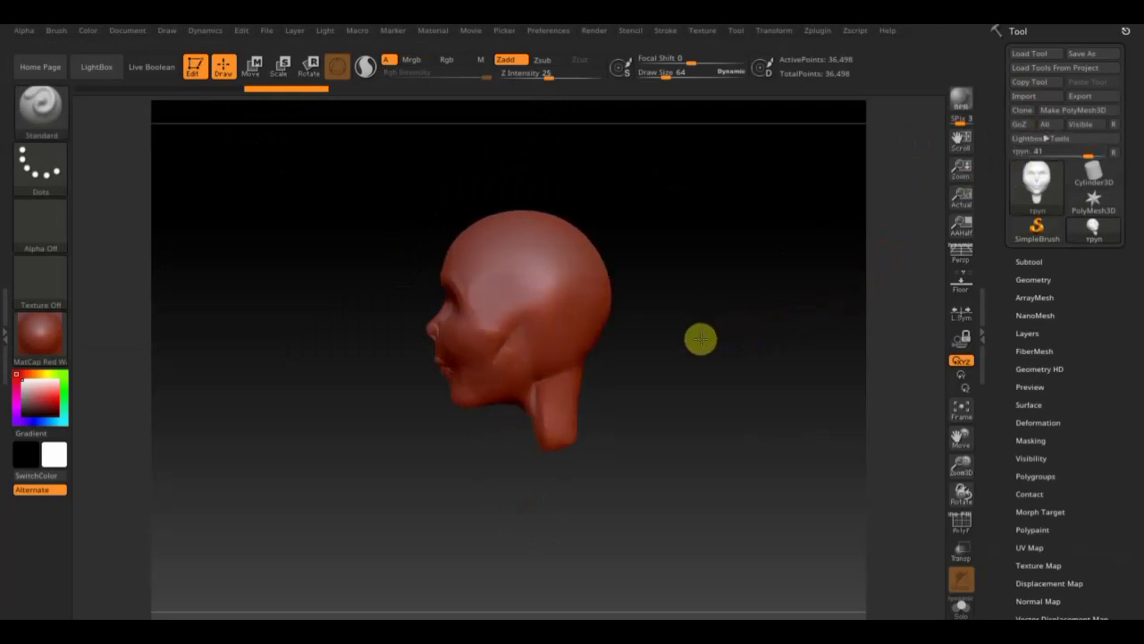
pyautogui.press('shift')
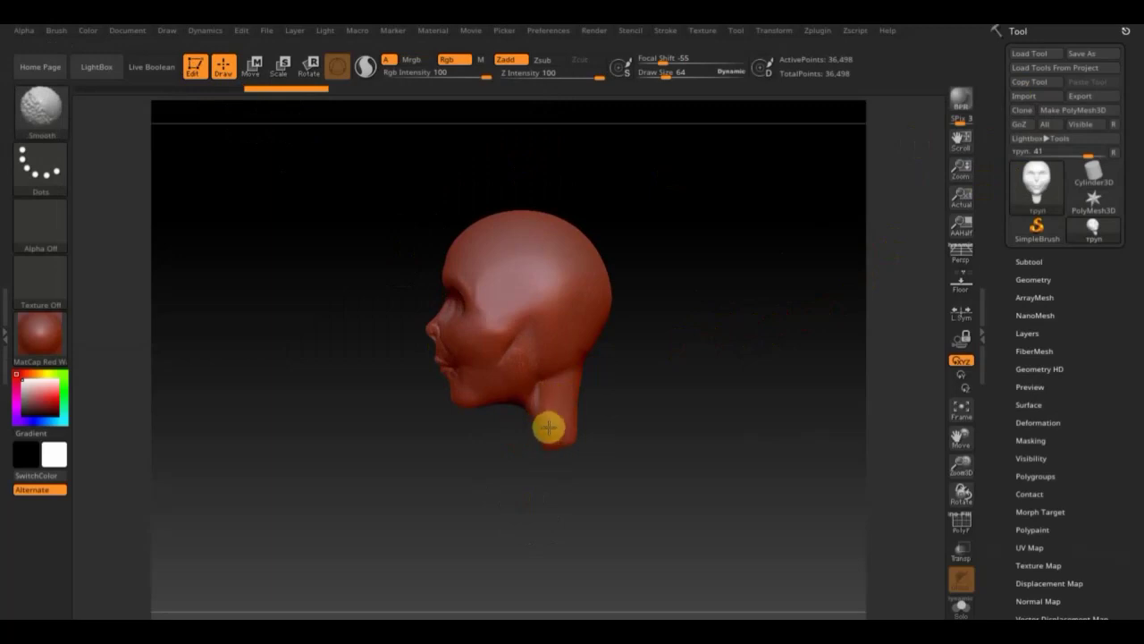
pyautogui.keyDown('shift'); pyautogui.moveTo(667, 396); pyautogui.dragTo(734, 393); pyautogui.keyUp('shift')
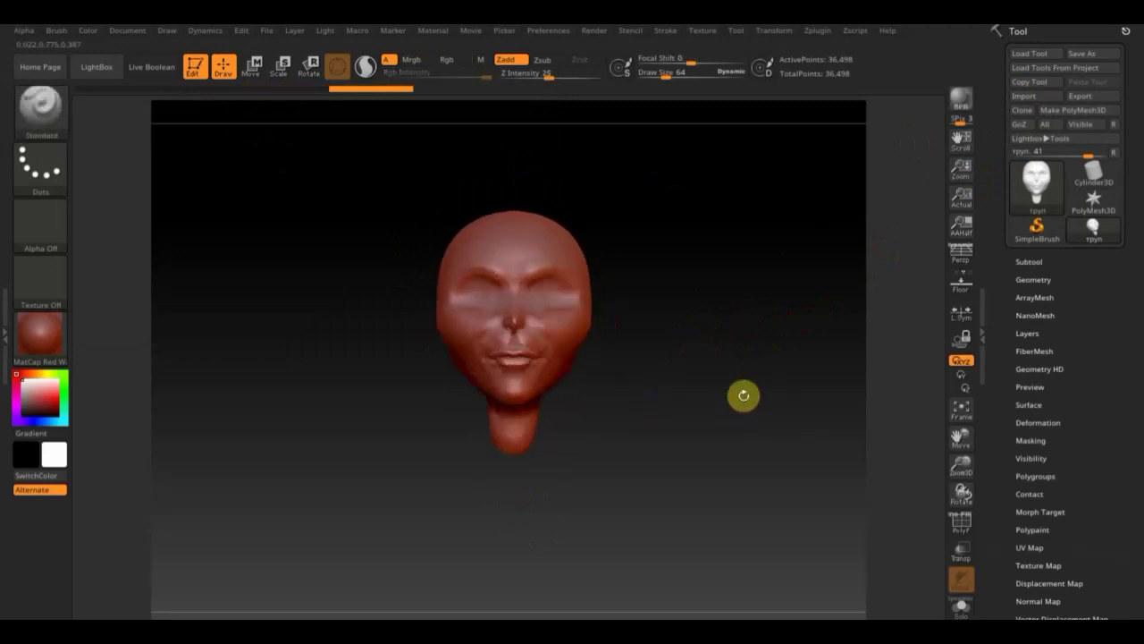
# Step: Append a Sphere3D subtool, PM3D_Sphere3D1, and select it for moving
pyautogui.click(1032, 278)
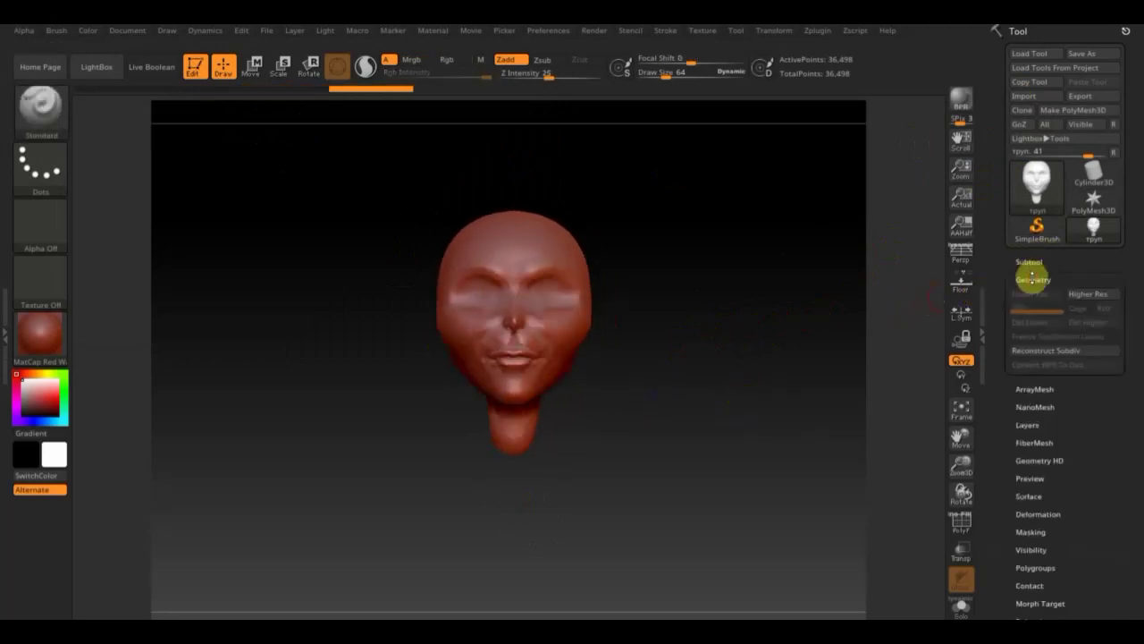
pyautogui.click(1029, 262)
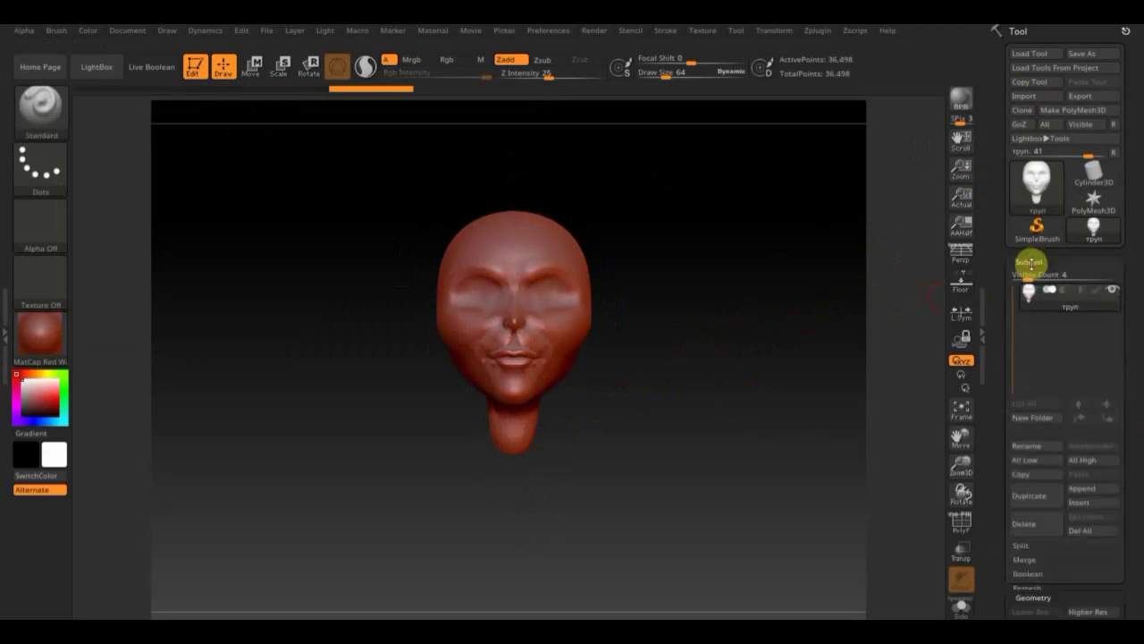
pyautogui.click(1090, 490)
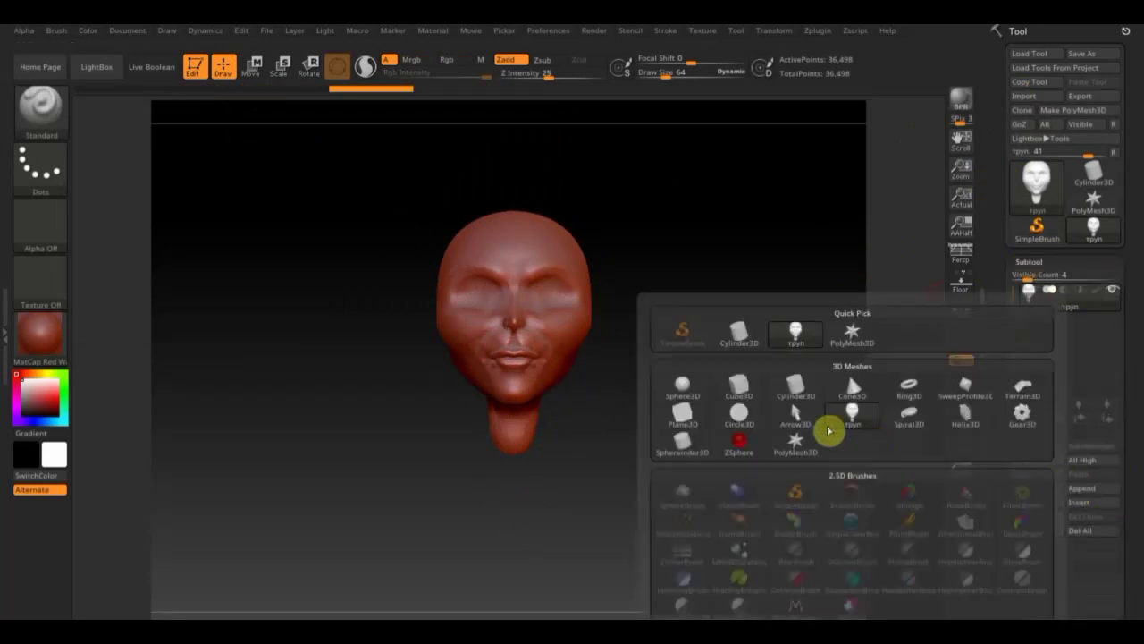
pyautogui.click(681, 390)
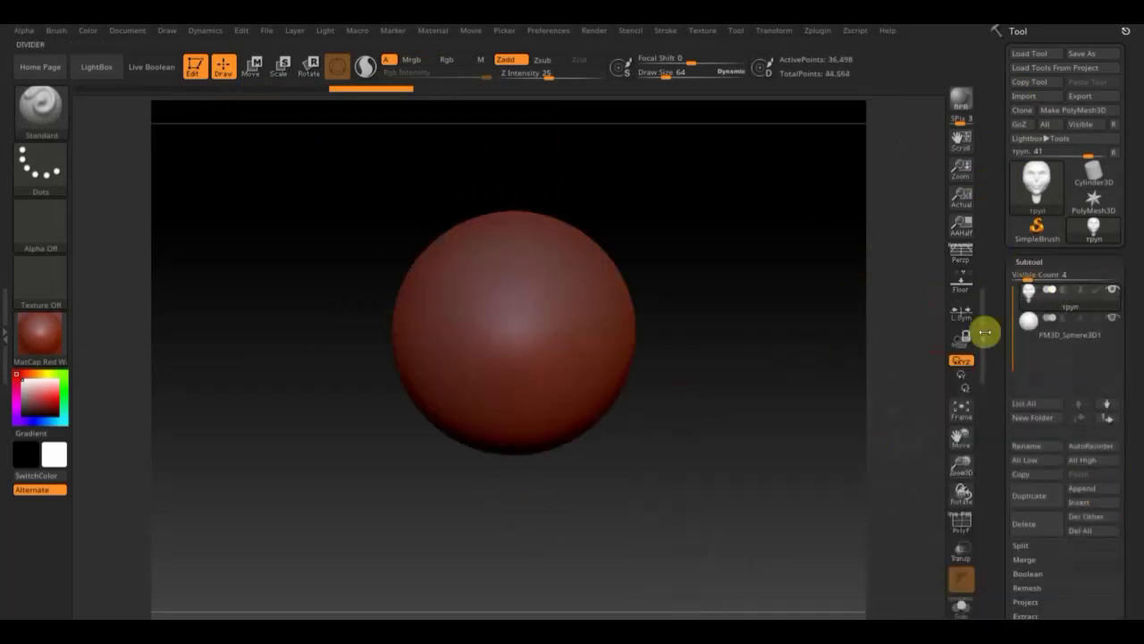
pyautogui.click(1032, 333)
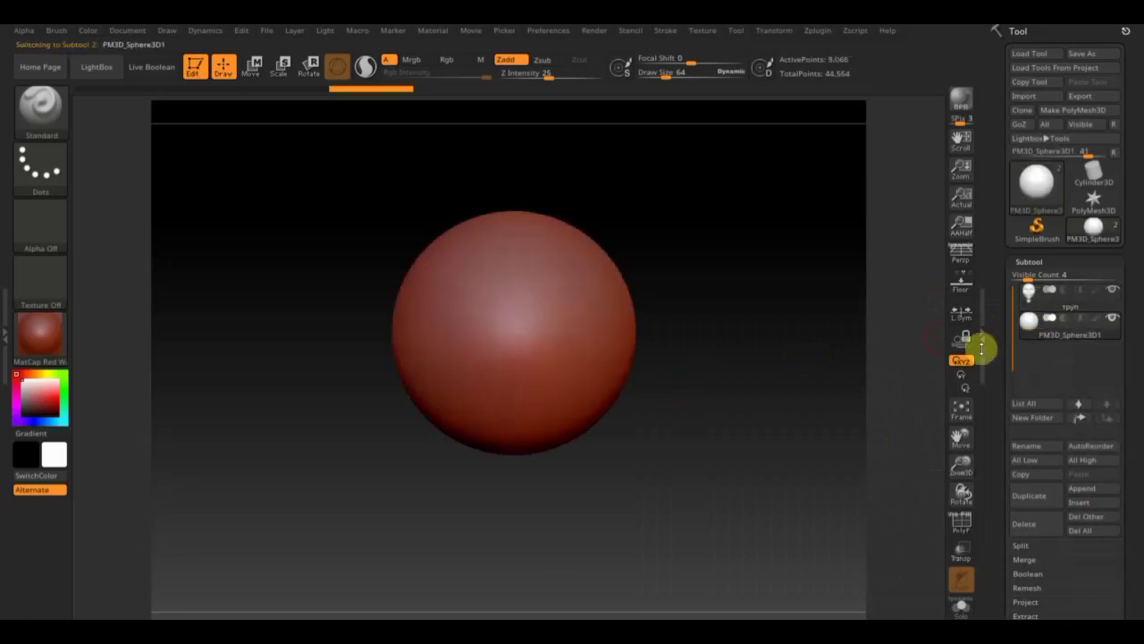
pyautogui.click(255, 64)
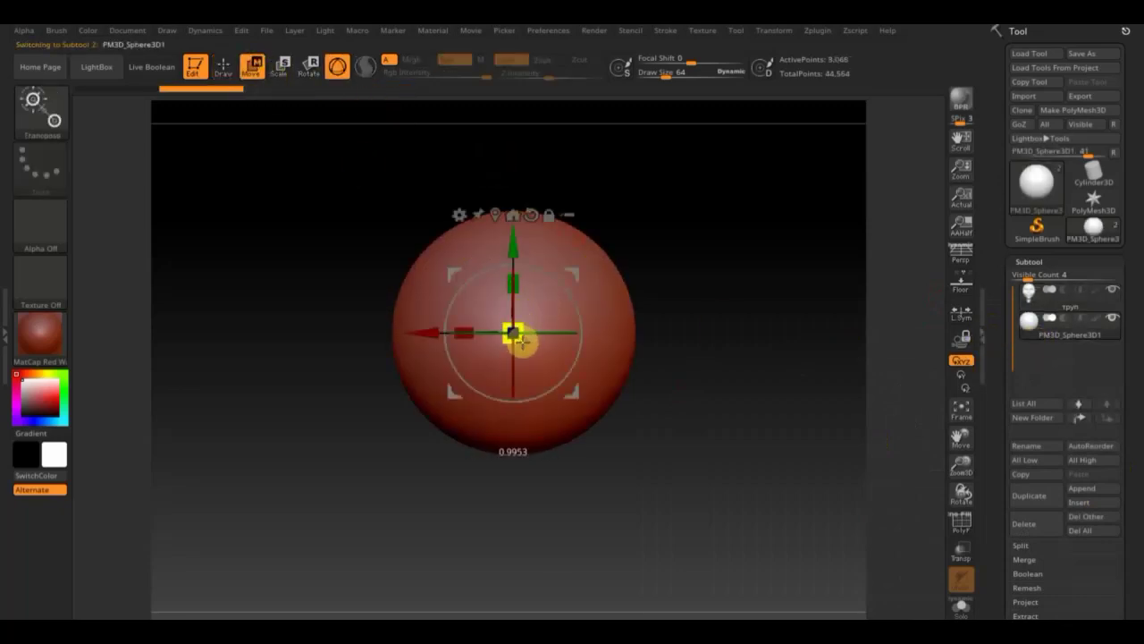
# Step: Scale the sphere down to about 0.28 and move it into the eye socket
pyautogui.moveTo(522, 343); pyautogui.dragTo(489, 284)
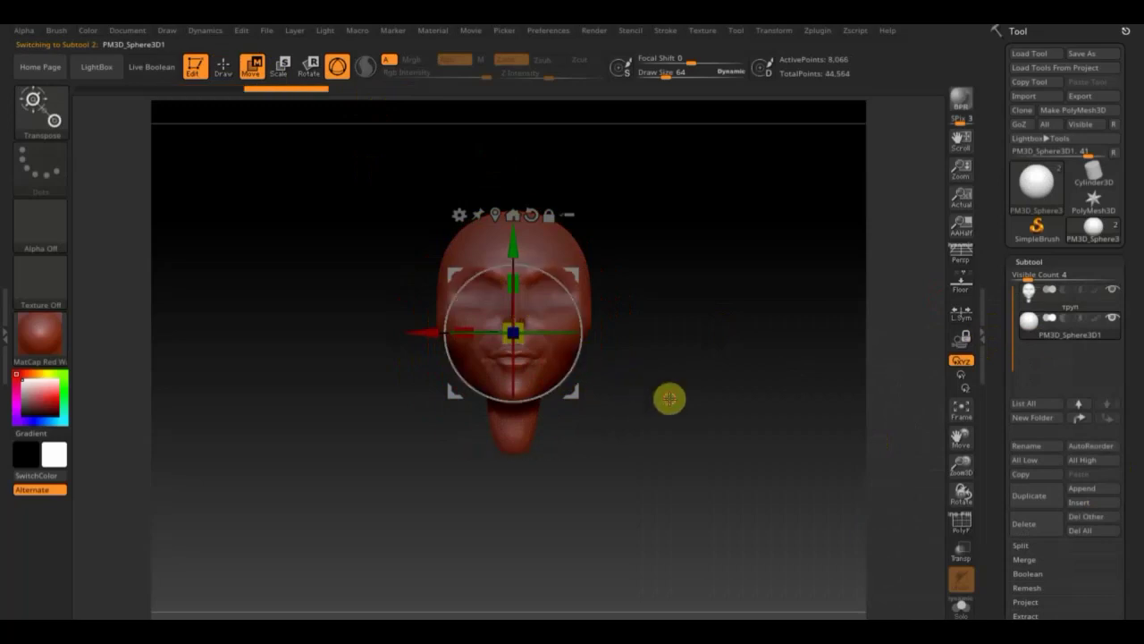
pyautogui.moveTo(667, 399)
pyautogui.mouseDown()
pyautogui.moveTo(771, 399)
pyautogui.moveTo(754, 409)
pyautogui.mouseUp()
pyautogui.moveTo(610, 329); pyautogui.dragTo(738, 332)
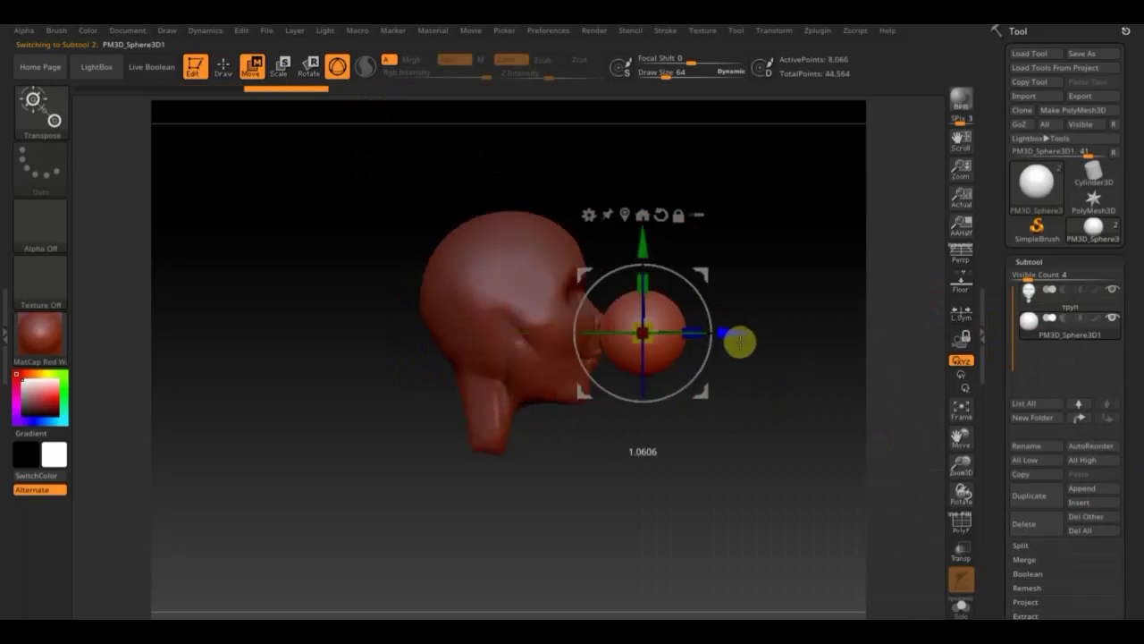
pyautogui.moveTo(659, 342); pyautogui.dragTo(644, 315)
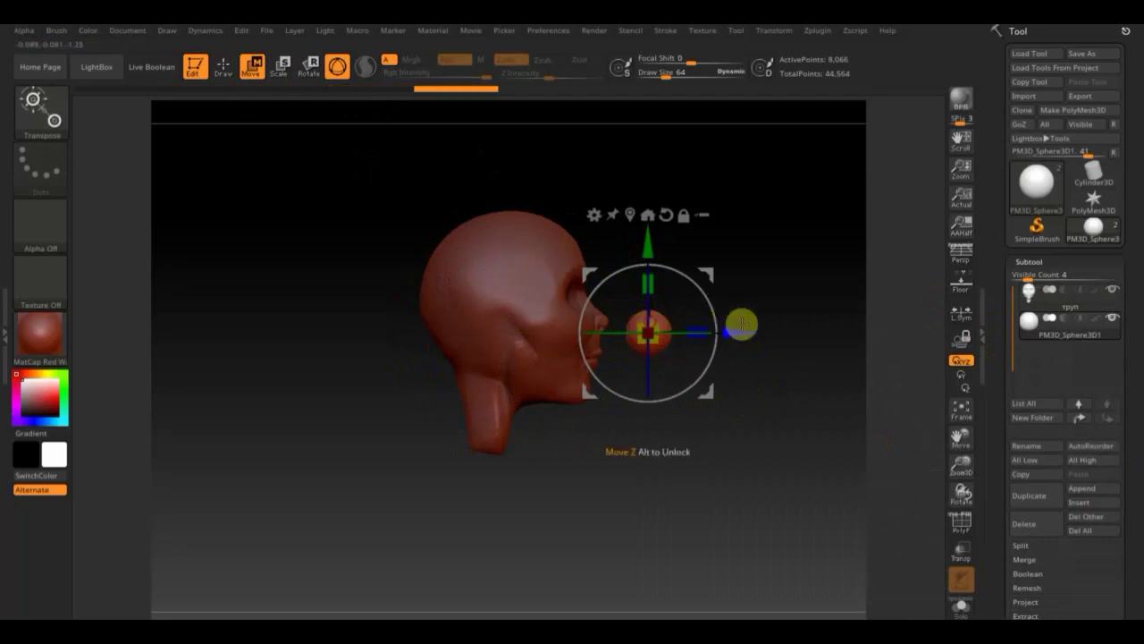
pyautogui.moveTo(741, 322); pyautogui.dragTo(667, 304)
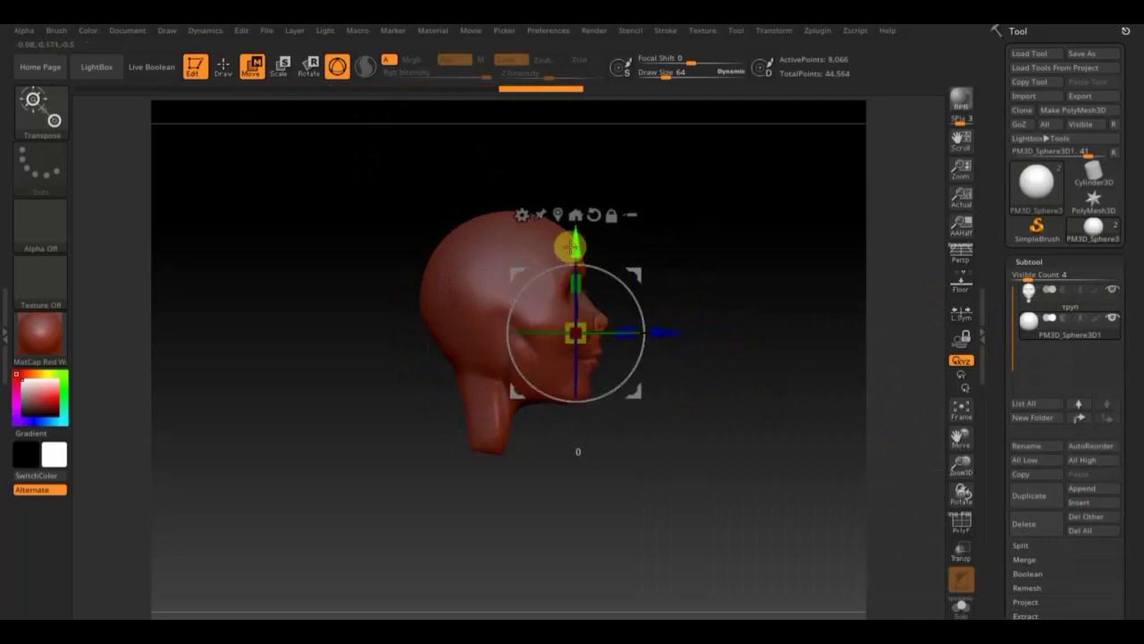
pyautogui.moveTo(572, 245); pyautogui.dragTo(572, 211)
pyautogui.keyDown('shift'); pyautogui.moveTo(711, 364); pyautogui.dragTo(720, 373); pyautogui.keyUp('shift')
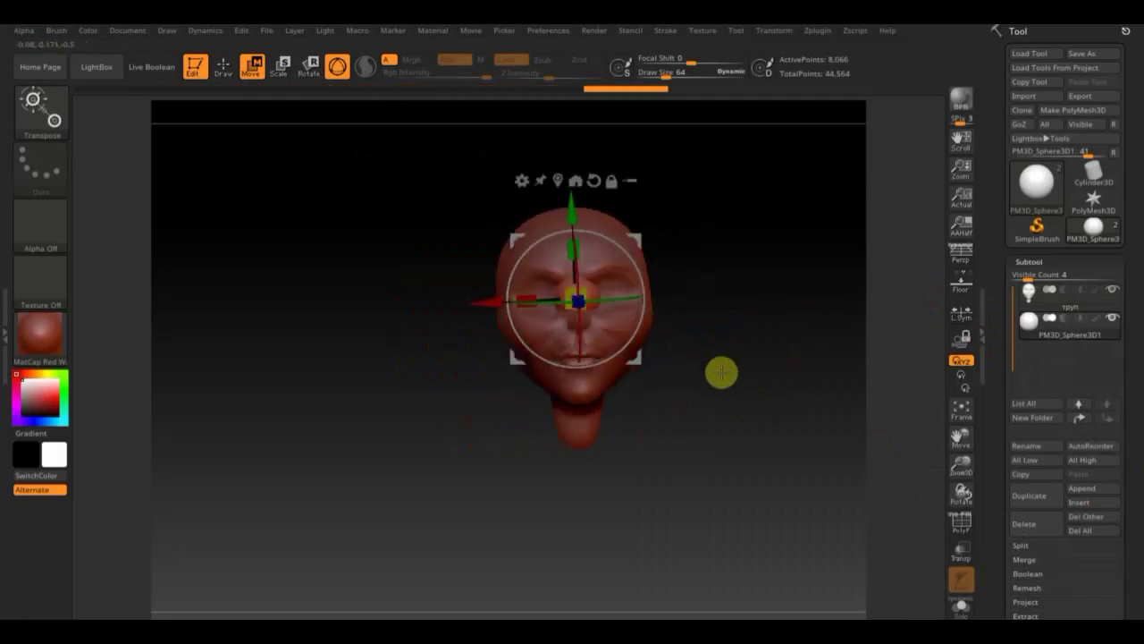
pyautogui.moveTo(486, 296); pyautogui.dragTo(454, 296)
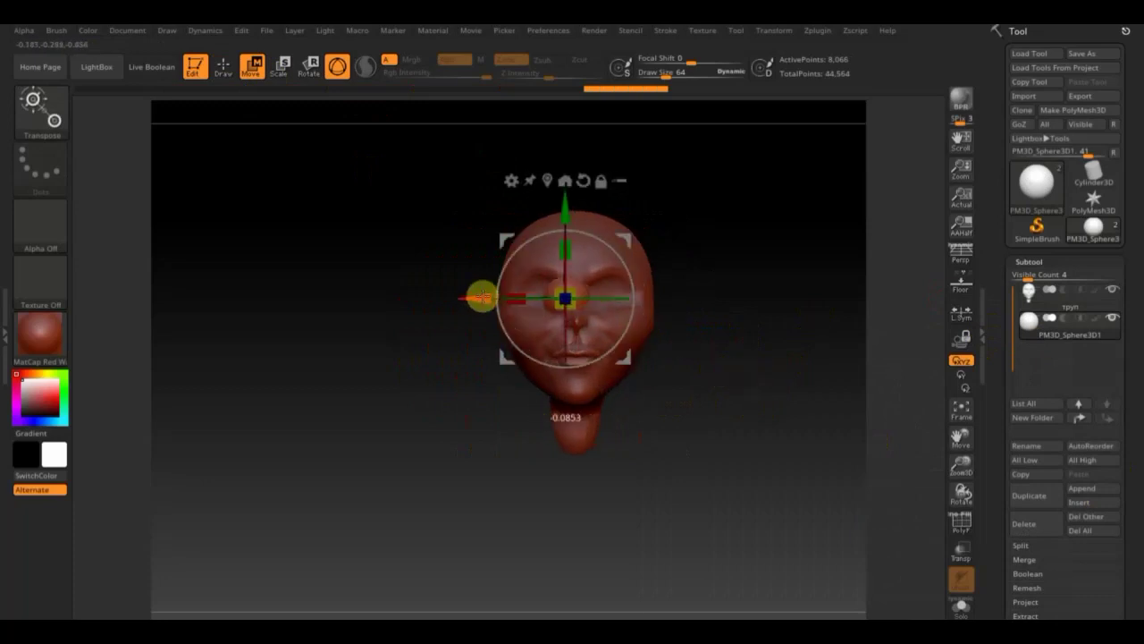
pyautogui.keyDown('shift'); pyautogui.moveTo(650, 452); pyautogui.dragTo(715, 467); pyautogui.keyUp('shift')
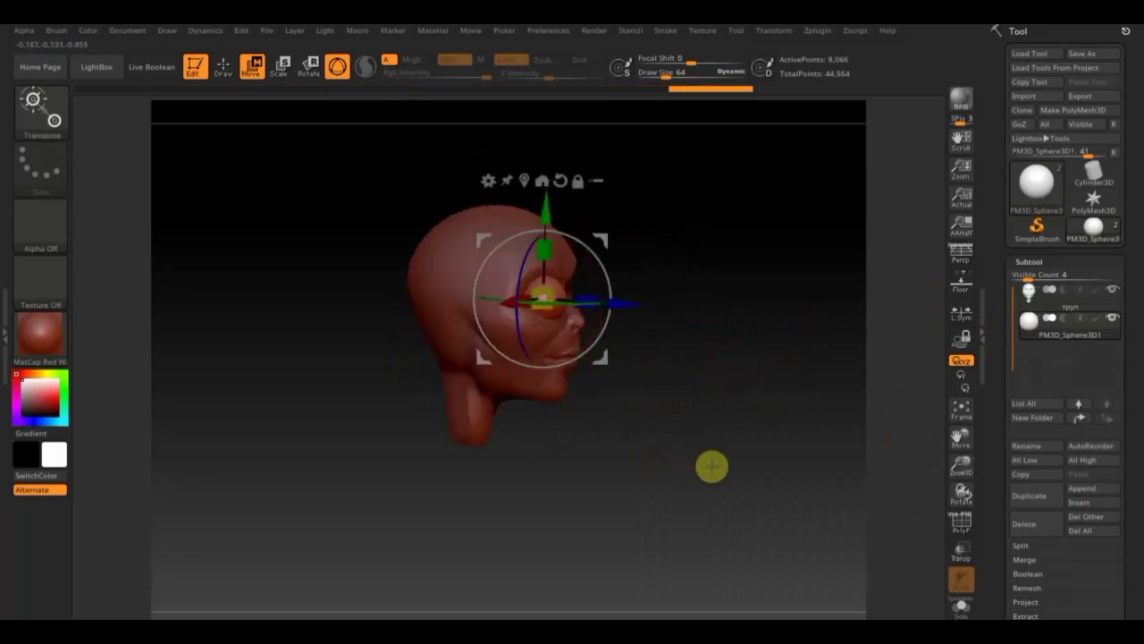
pyautogui.moveTo(645, 298); pyautogui.dragTo(634, 301)
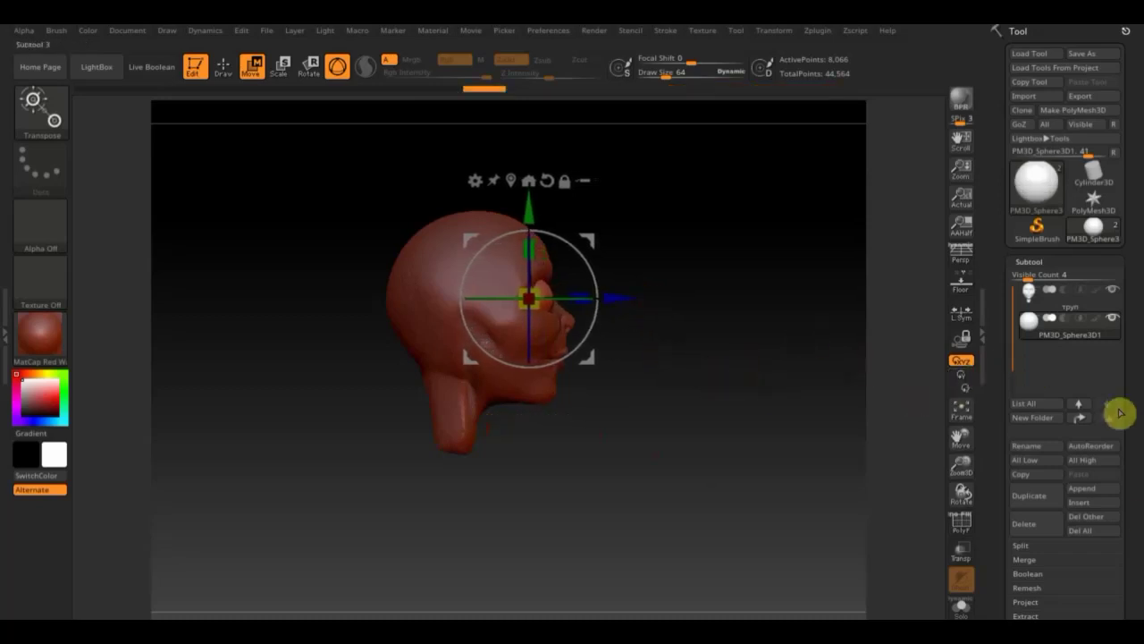
# Step: Apply Mirror And Weld so the eyeball sphere is copied into the opposite socket
pyautogui.scroll(-2, 1133, 485)
pyautogui.scroll(-5, 1073, 445)
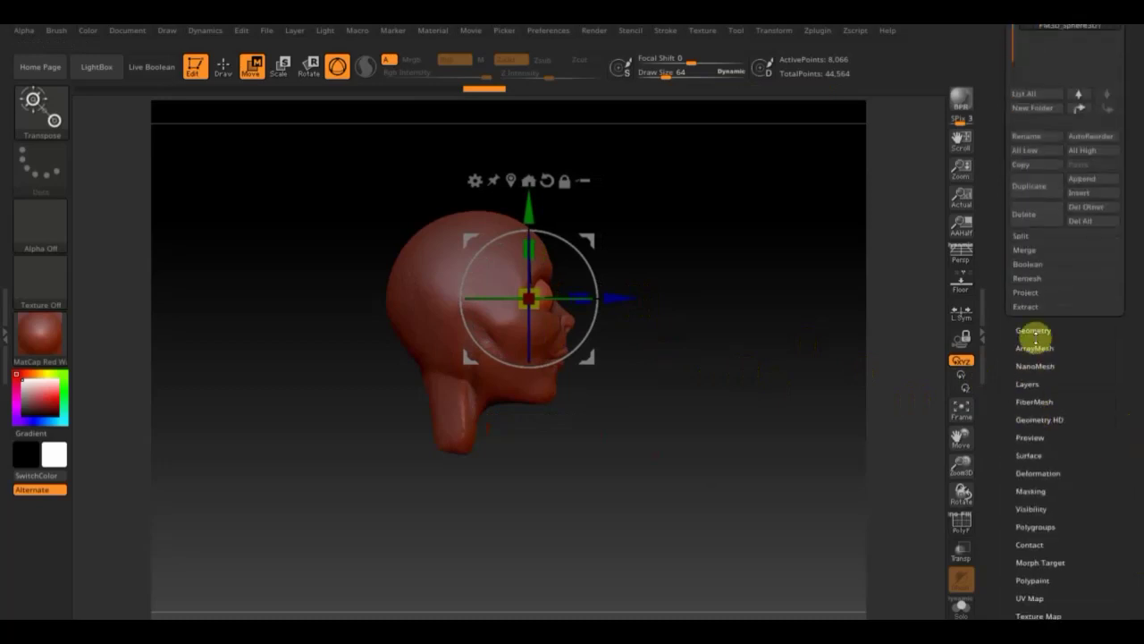
pyautogui.click(1037, 330)
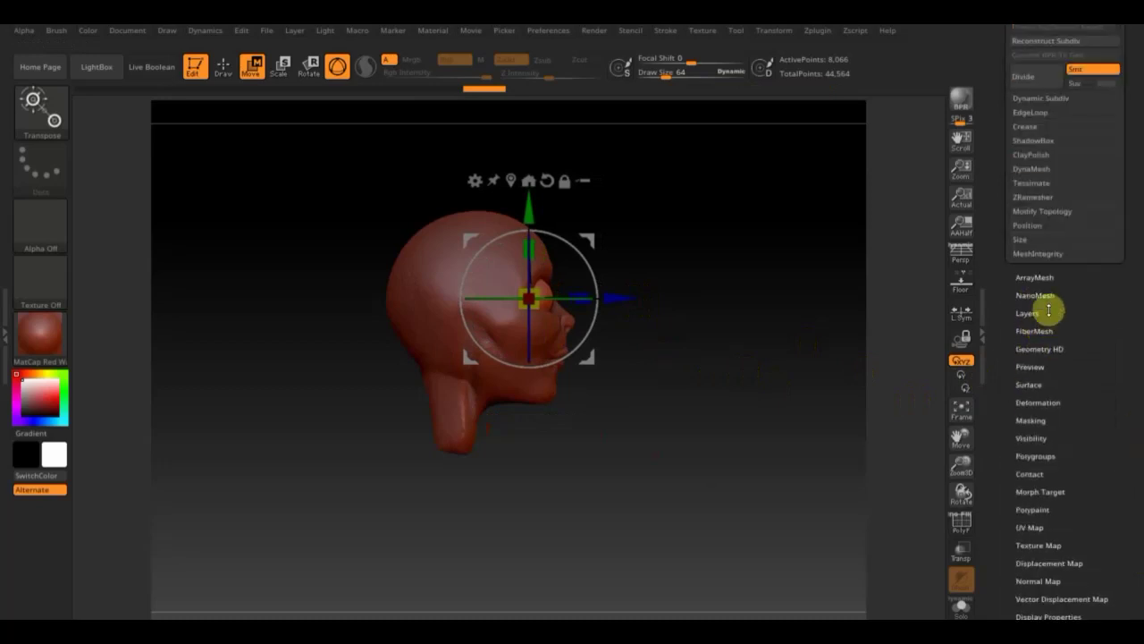
pyautogui.click(1046, 212)
pyautogui.click(1056, 255)
pyautogui.moveTo(778, 403)
pyautogui.mouseDown()
pyautogui.moveTo(685, 429)
pyautogui.moveTo(710, 436)
pyautogui.mouseUp()
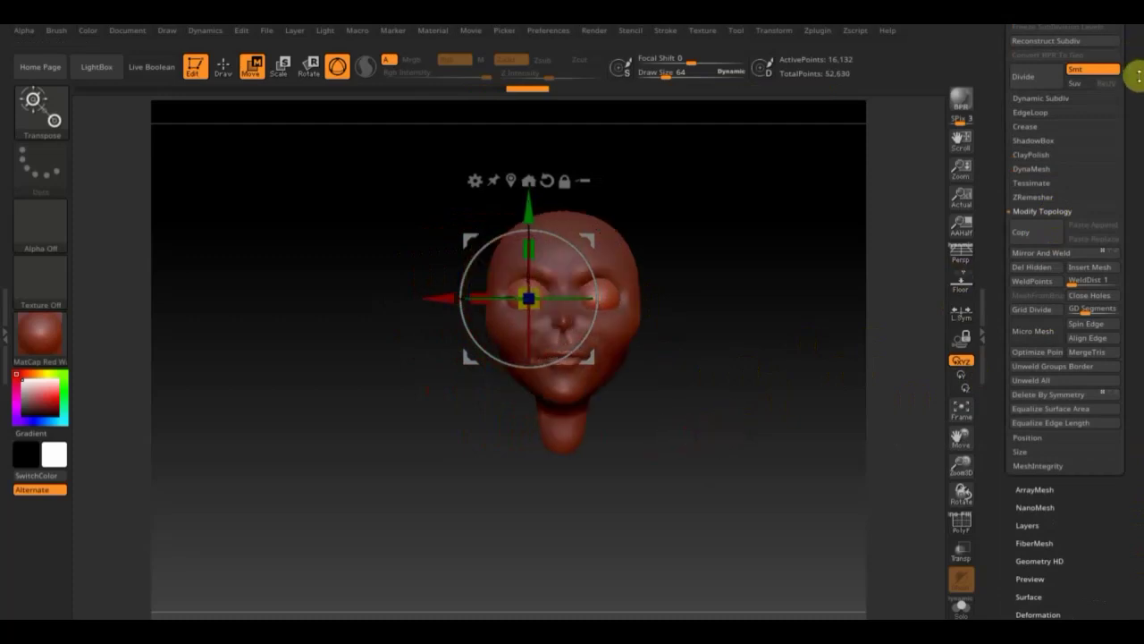
pyautogui.moveTo(1138, 76); pyautogui.dragTo(1132, 173)
pyautogui.click(1026, 155)
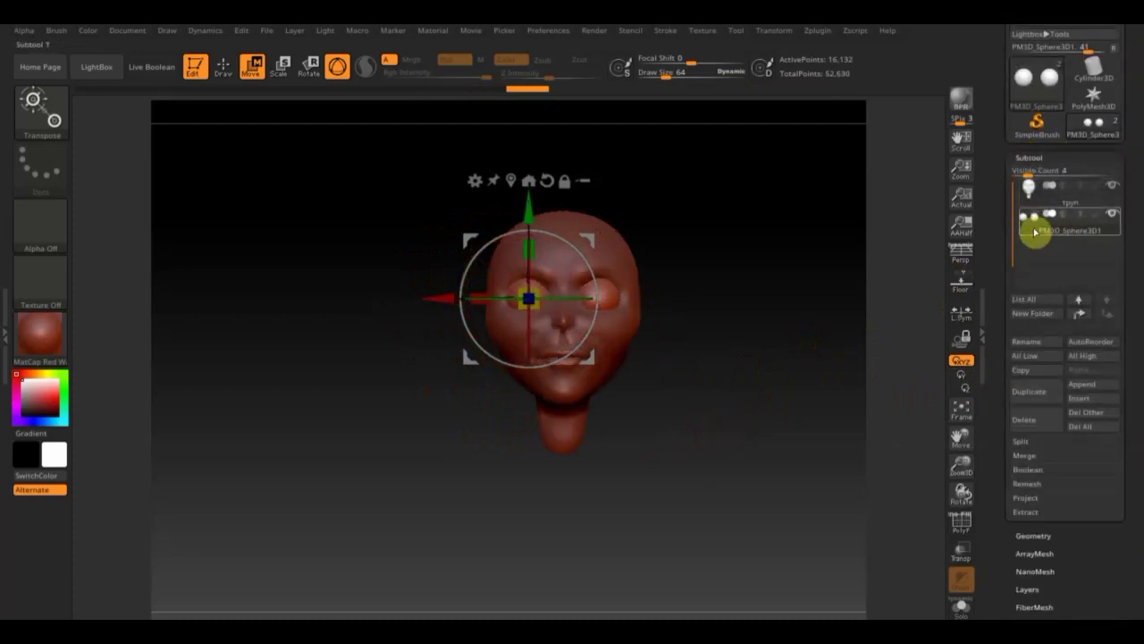
# Step: Duplicate the eyeball subtool and DynaMesh the copy
pyautogui.click(1042, 396)
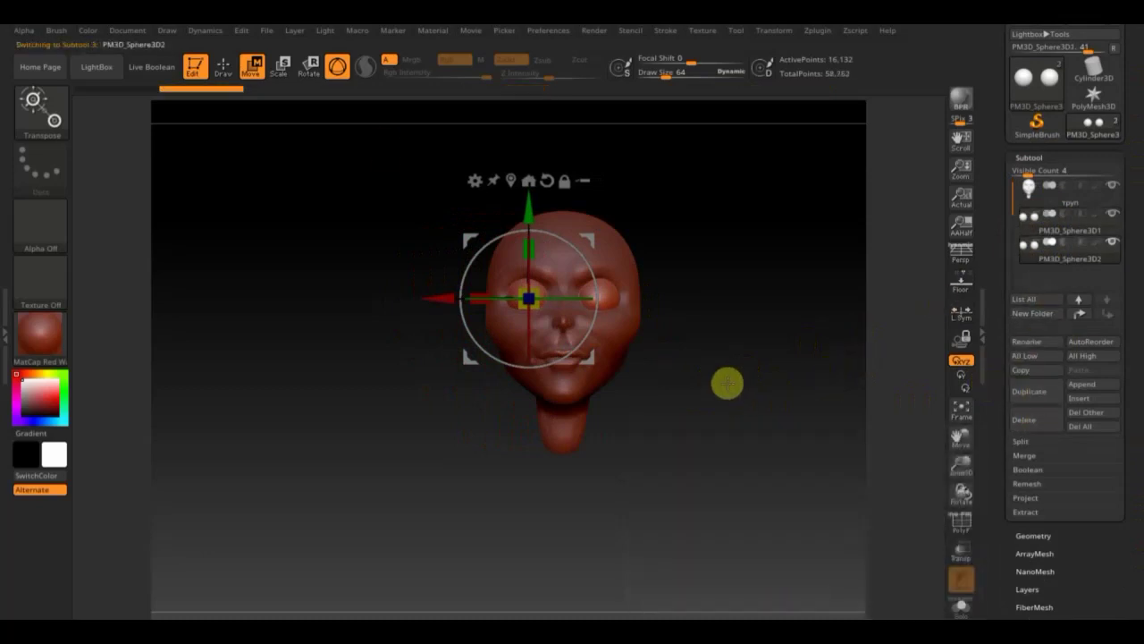
pyautogui.click(224, 66)
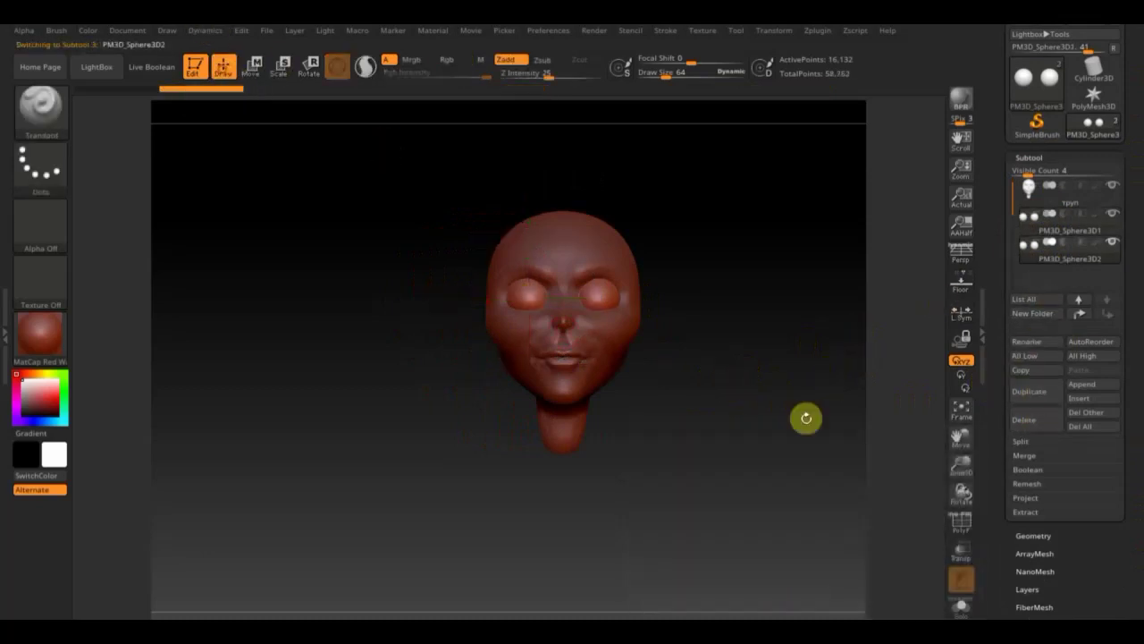
pyautogui.click(1028, 537)
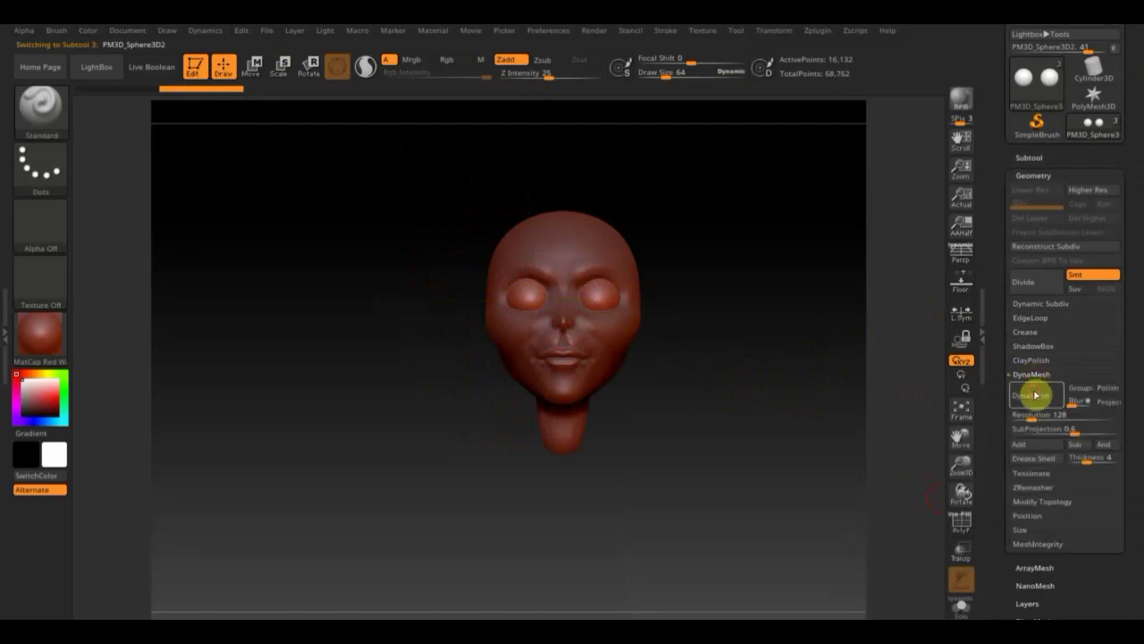
pyautogui.click(1036, 394)
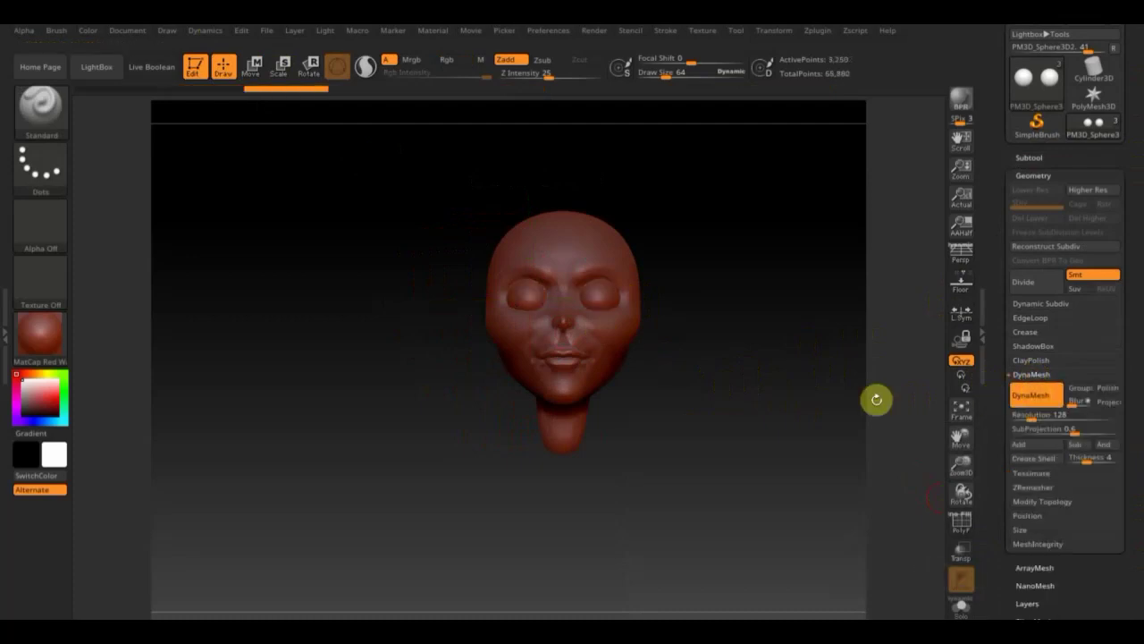
pyautogui.click(1025, 156)
pyautogui.keyDown('shift'); pyautogui.click(1113, 216); pyautogui.keyUp('shift')
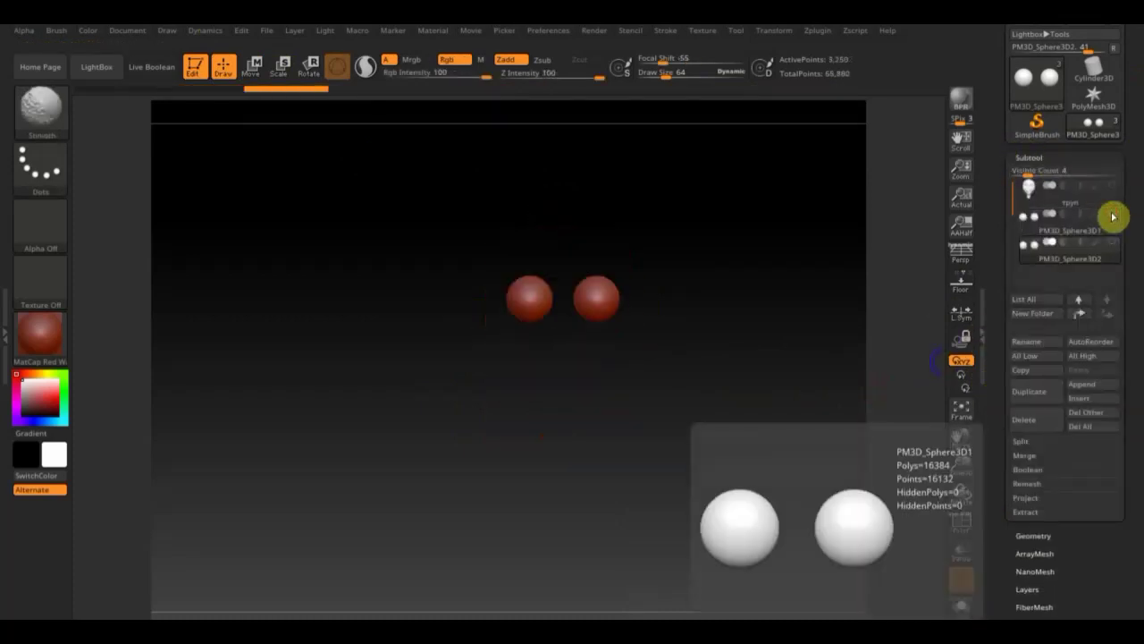
pyautogui.keyDown('shift'); pyautogui.click(1113, 217); pyautogui.keyUp('shift')
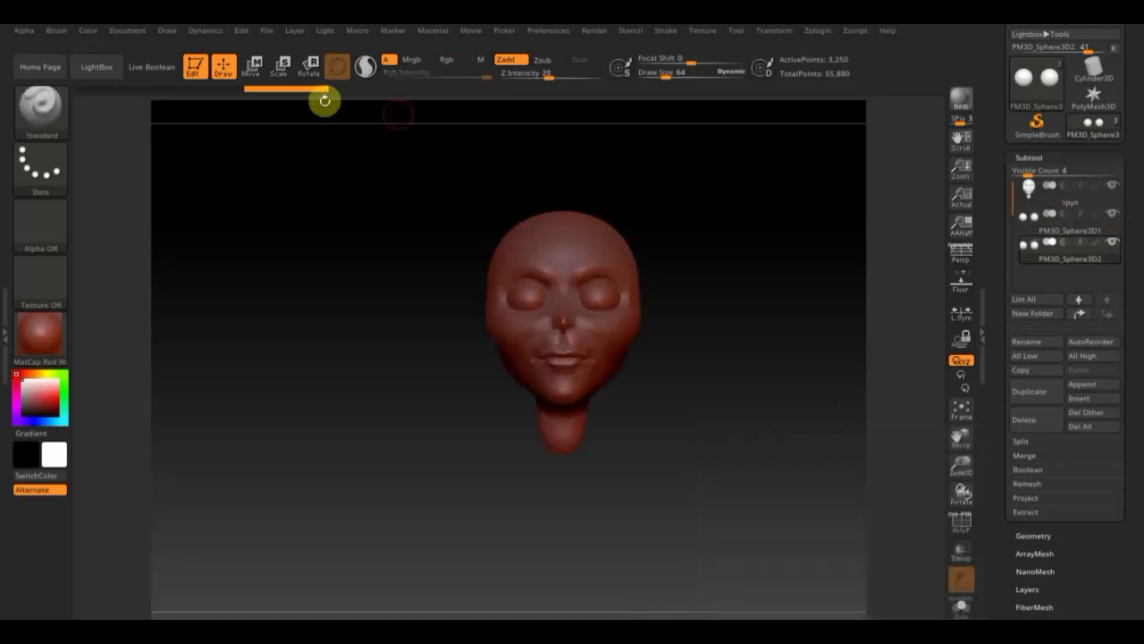
pyautogui.click(254, 69)
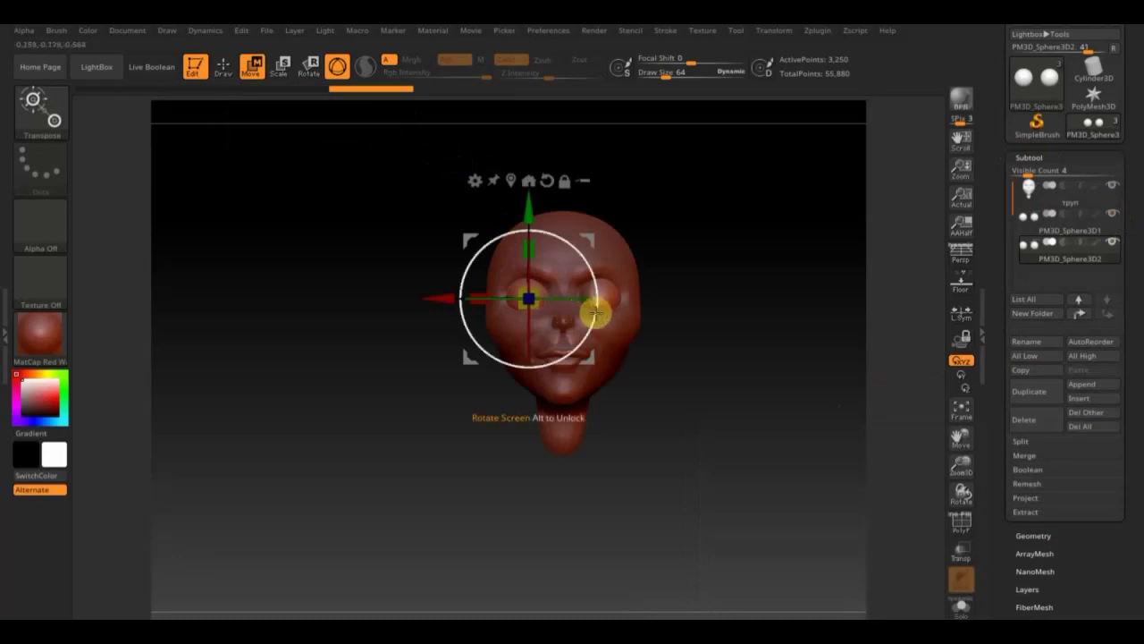
pyautogui.click(225, 70)
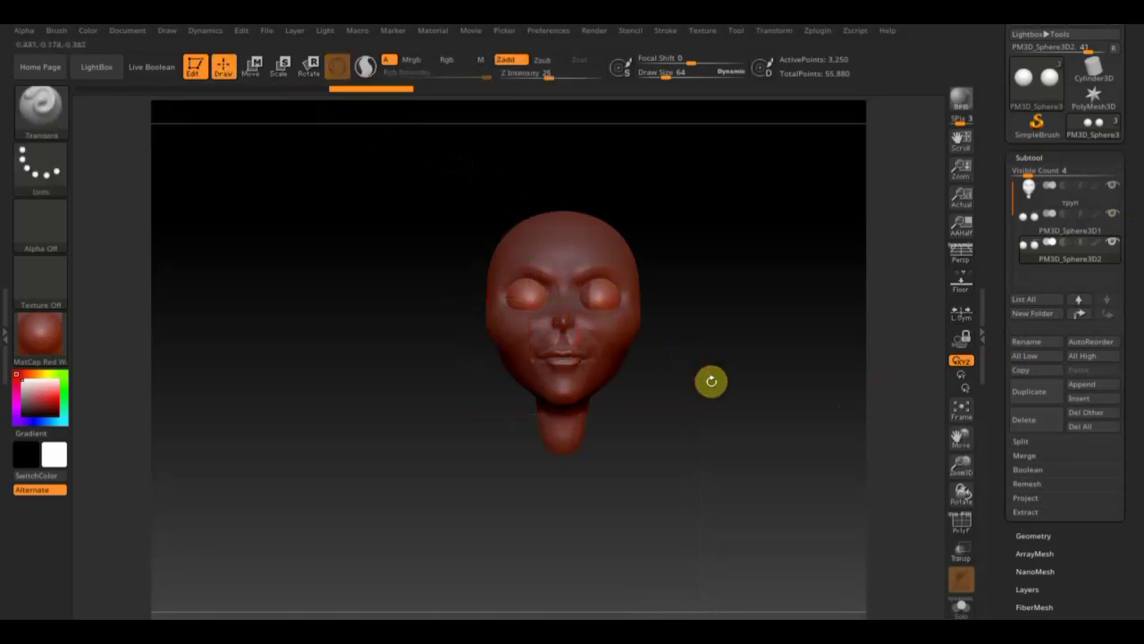
# Step: Slice the copy with the TrimRect brush and DynaMesh it into an eyelid shell
pyautogui.keyDown('ctrl'); pyautogui.keyDown('shift'); pyautogui.click(37, 123); pyautogui.keyUp('shift'); pyautogui.keyUp('ctrl')
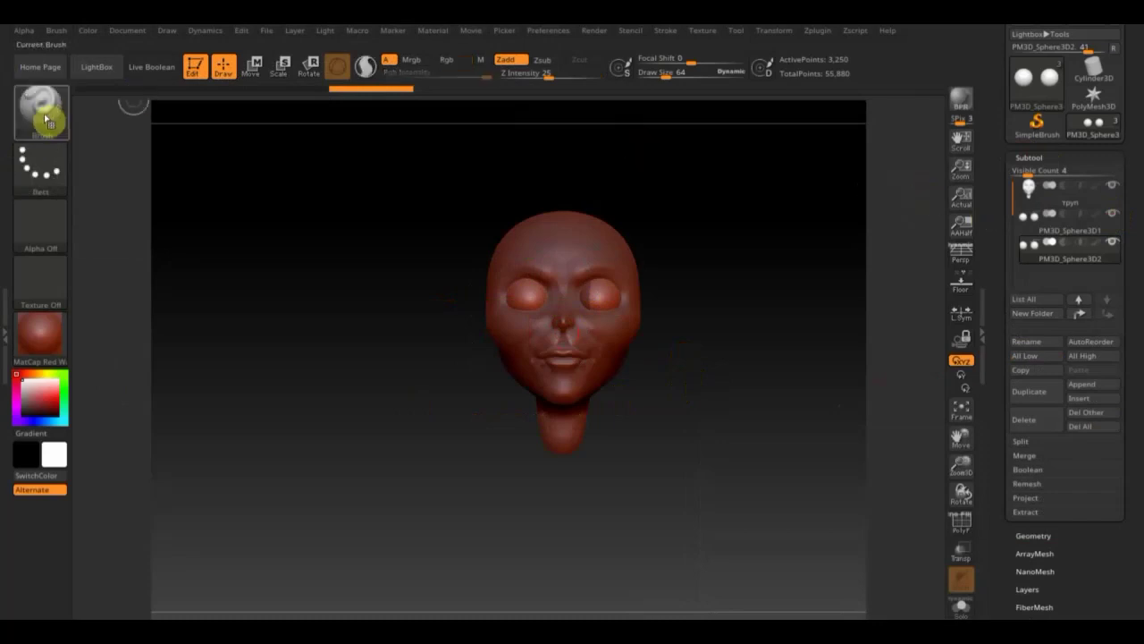
pyautogui.click(43, 115)
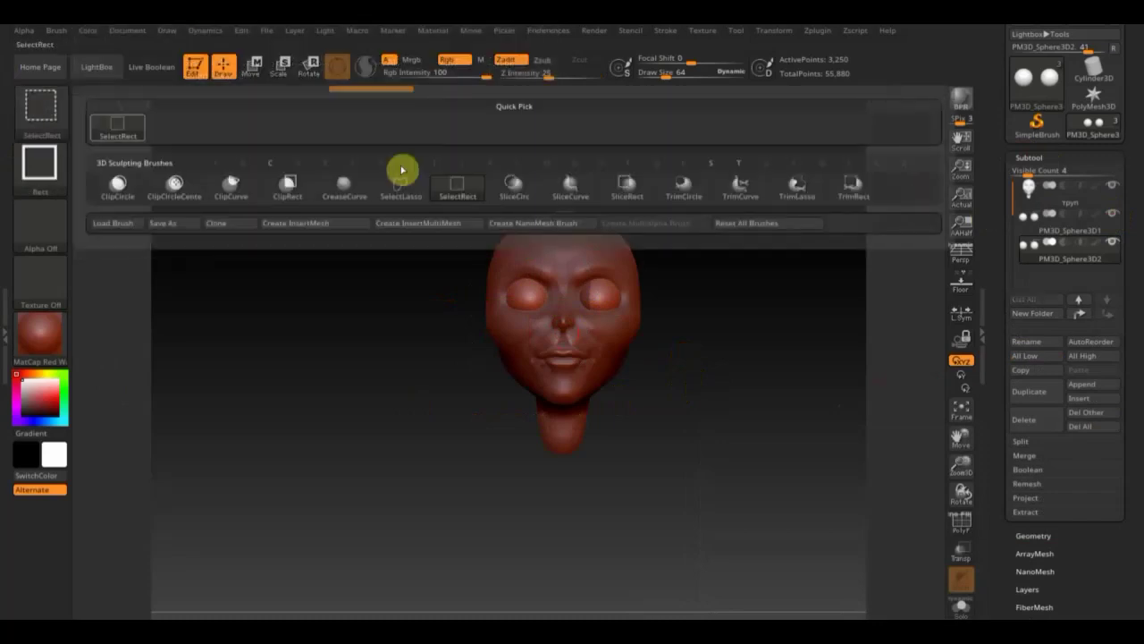
pyautogui.click(871, 198)
pyautogui.keyDown('ctrl'); pyautogui.keyDown('shift'); pyautogui.moveTo(785, 479); pyautogui.dragTo(475, 295); pyautogui.keyUp('shift'); pyautogui.keyUp('ctrl')
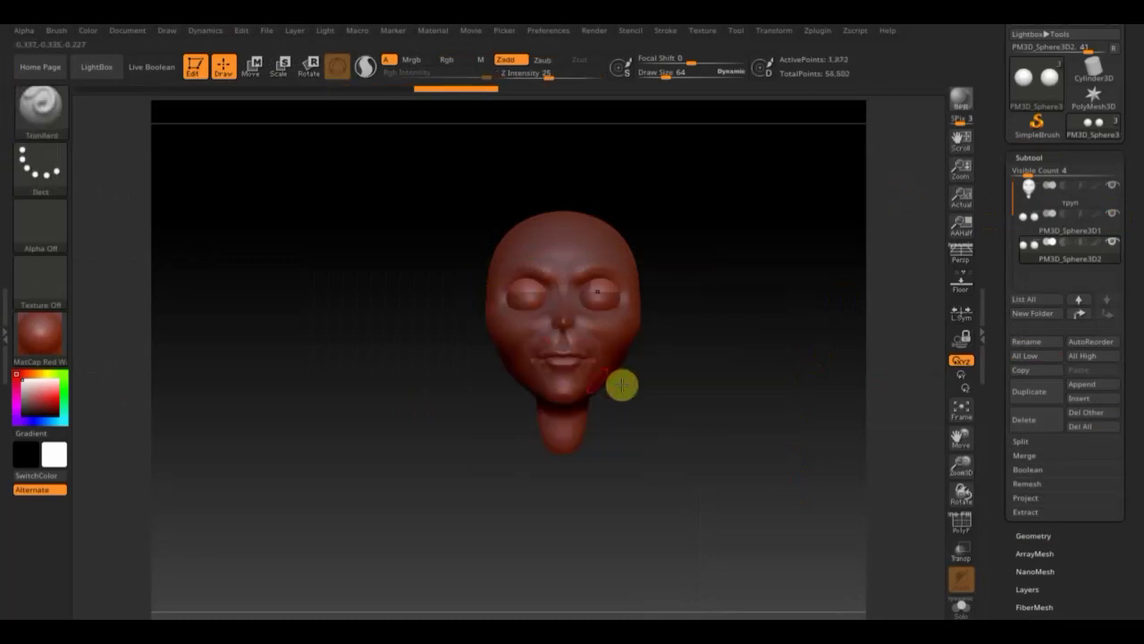
pyautogui.click(1035, 535)
pyautogui.click(1037, 394)
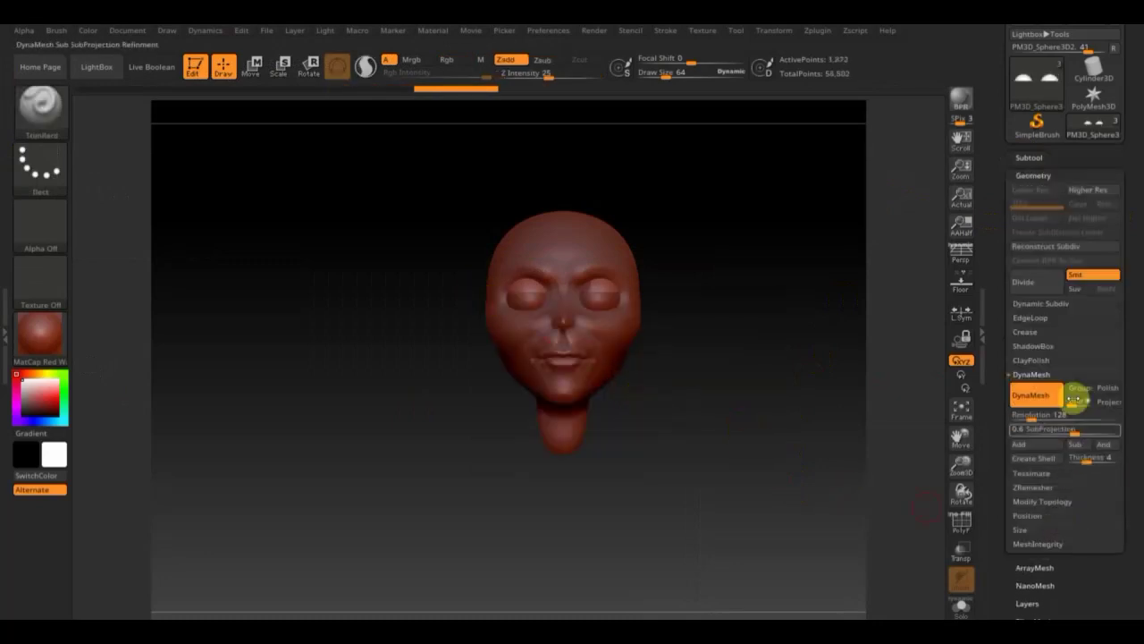
# Step: Duplicate the eyelid subtool again, creating PM3D_Sphere3D3
pyautogui.click(1046, 502)
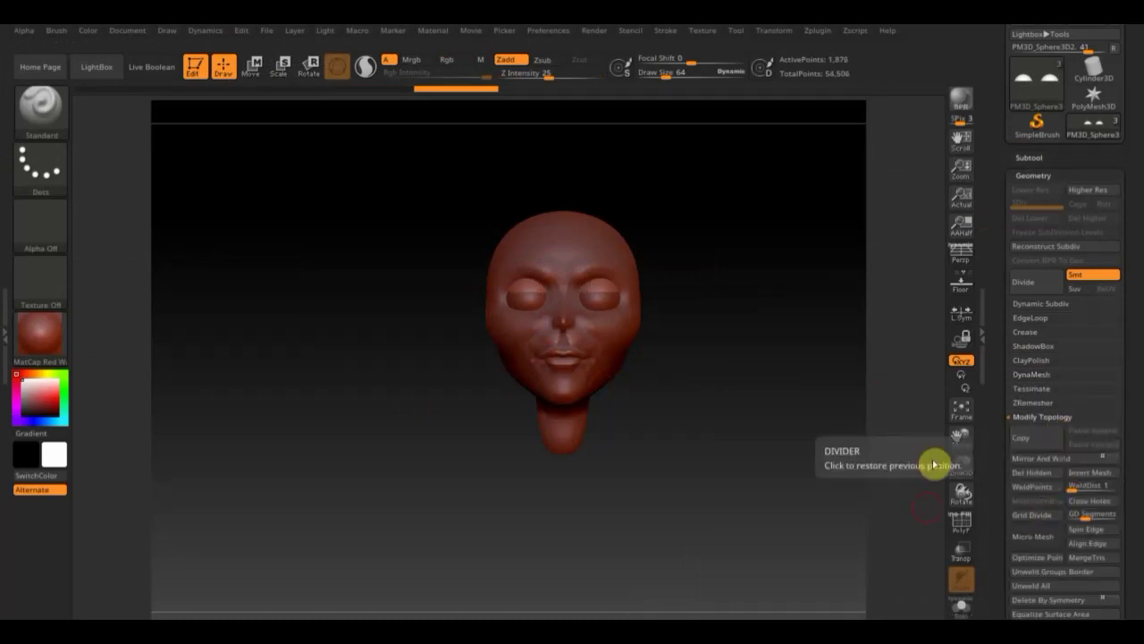
pyautogui.moveTo(747, 441)
pyautogui.mouseDown()
pyautogui.moveTo(826, 455)
pyautogui.moveTo(745, 461)
pyautogui.moveTo(763, 452)
pyautogui.mouseUp()
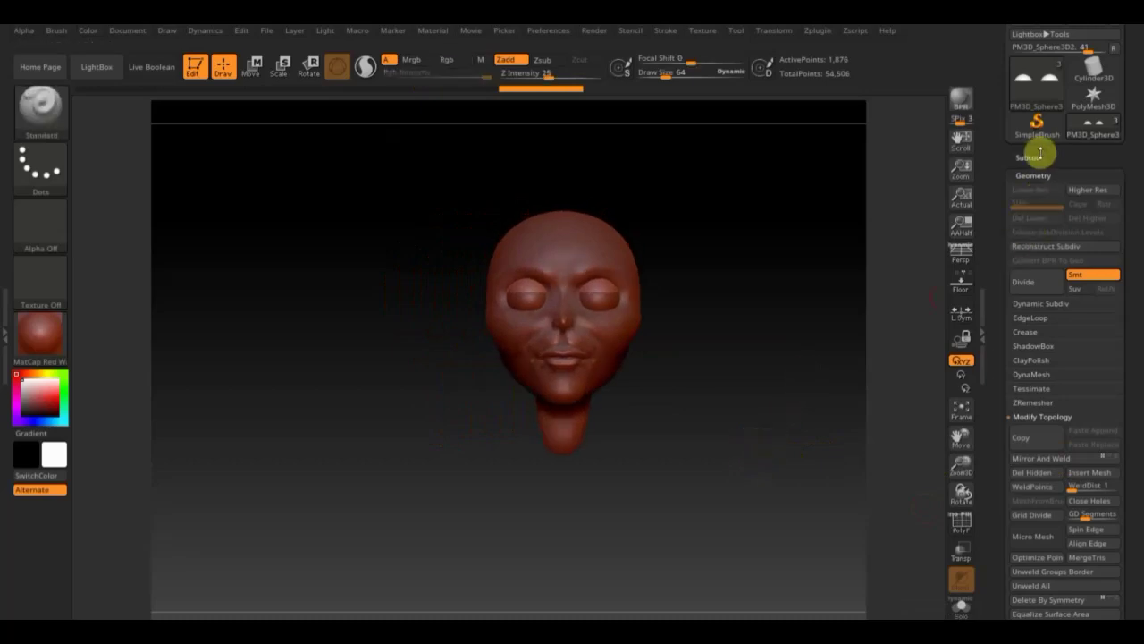
pyautogui.click(1030, 157)
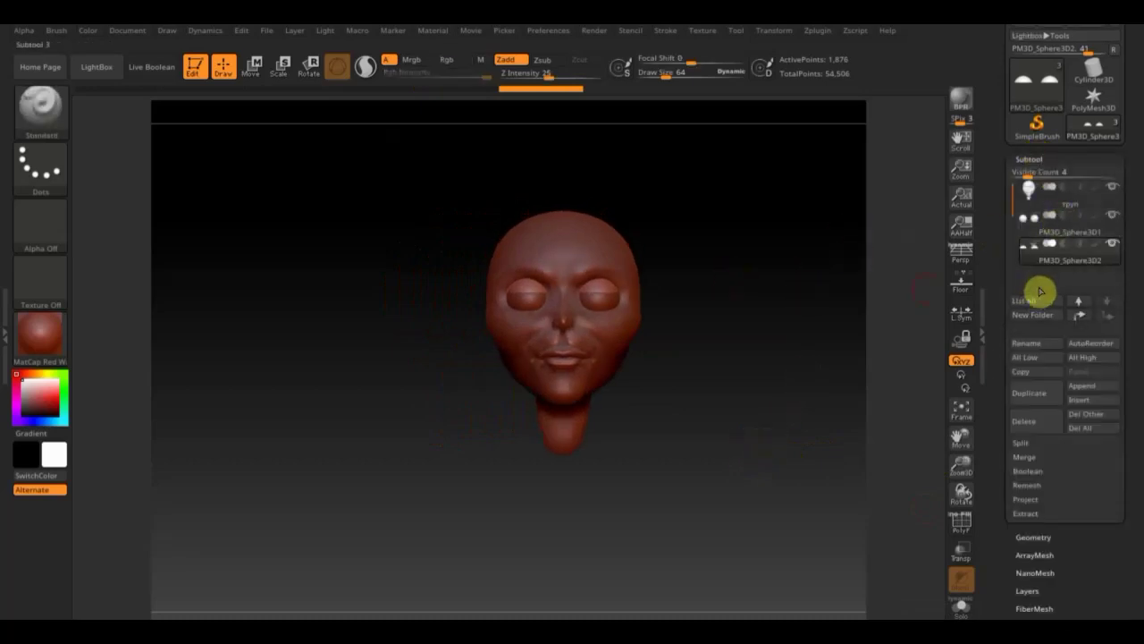
pyautogui.click(1043, 394)
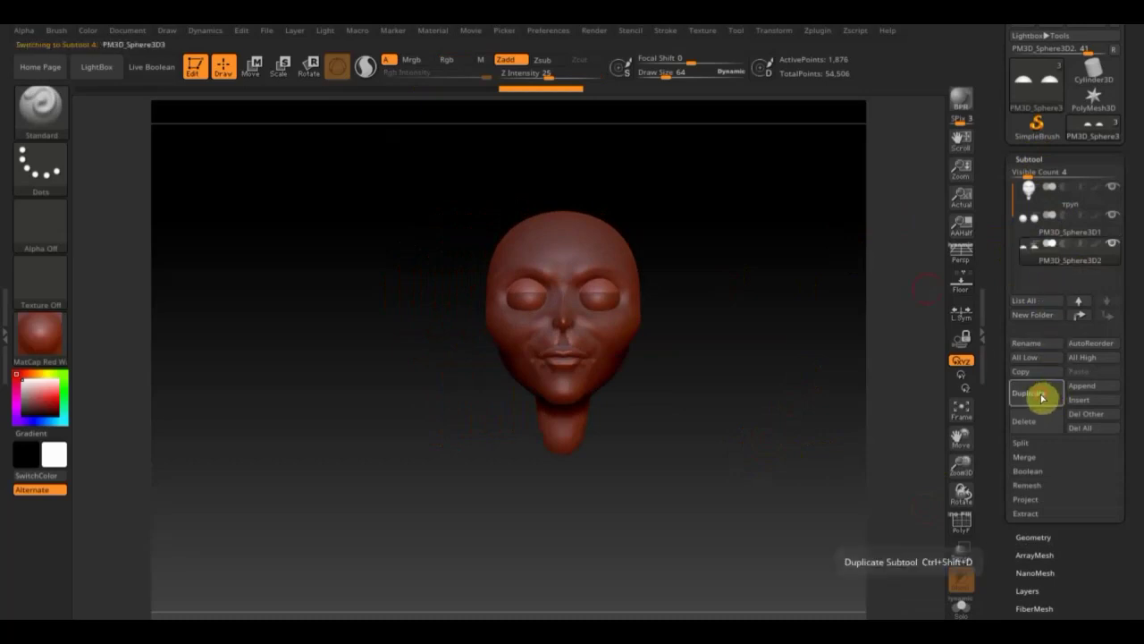
# Step: Rotate the eyelid copy about 165° under the eye and Mirror And Weld it to both sides
pyautogui.click(255, 64)
pyautogui.moveTo(581, 254)
pyautogui.mouseDown()
pyautogui.moveTo(356, 403)
pyautogui.moveTo(365, 418)
pyautogui.mouseUp()
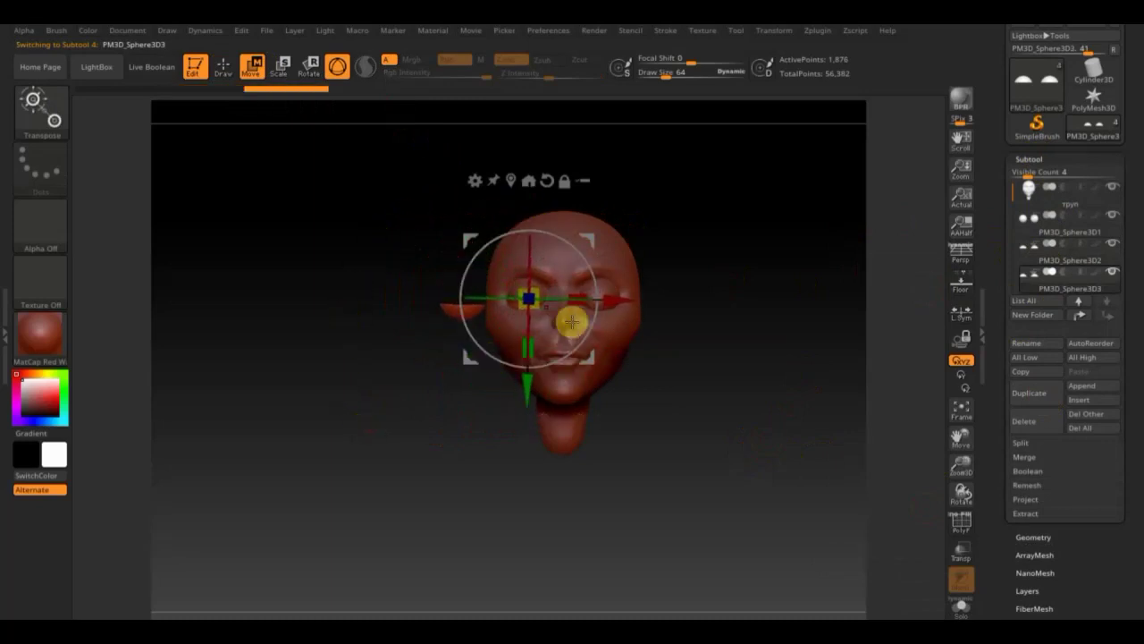
pyautogui.moveTo(614, 302)
pyautogui.mouseDown()
pyautogui.moveTo(688, 323)
pyautogui.moveTo(724, 412)
pyautogui.moveTo(741, 417)
pyautogui.moveTo(752, 401)
pyautogui.mouseUp()
pyautogui.click(695, 304)
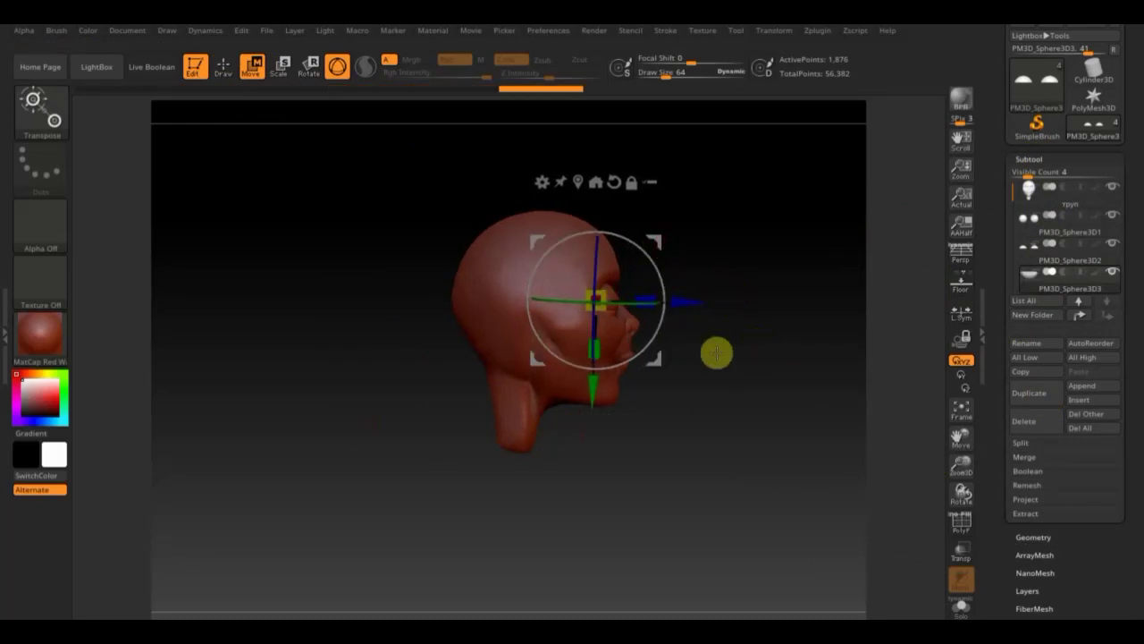
pyautogui.moveTo(718, 352)
pyautogui.mouseDown()
pyautogui.moveTo(694, 353)
pyautogui.moveTo(740, 398)
pyautogui.mouseUp()
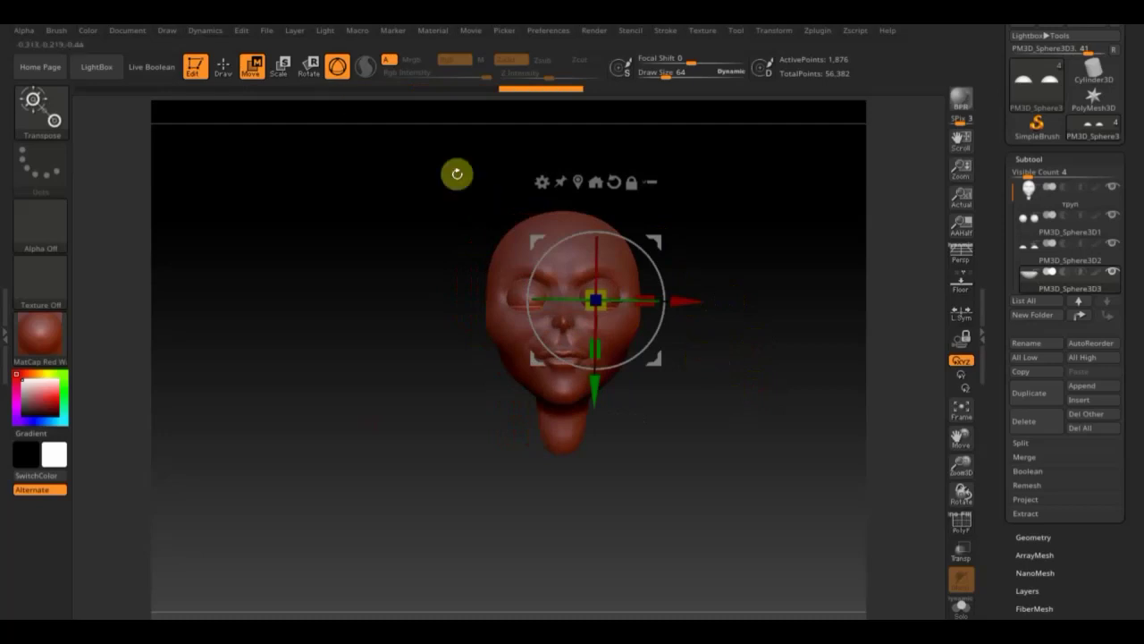
pyautogui.click(1049, 535)
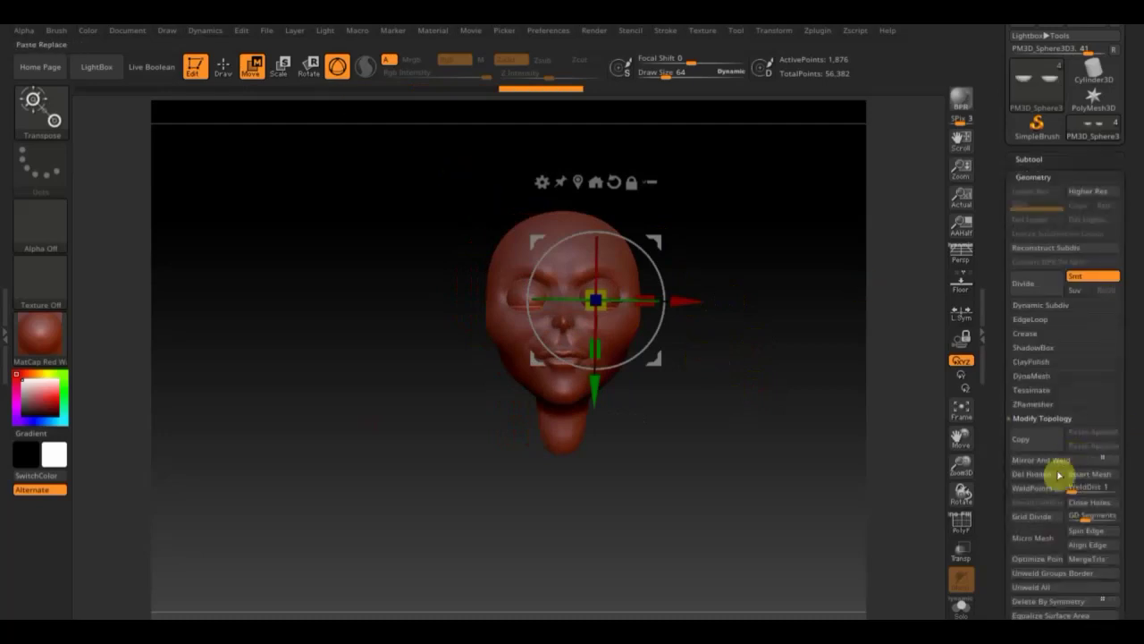
pyautogui.click(1057, 462)
pyautogui.click(223, 67)
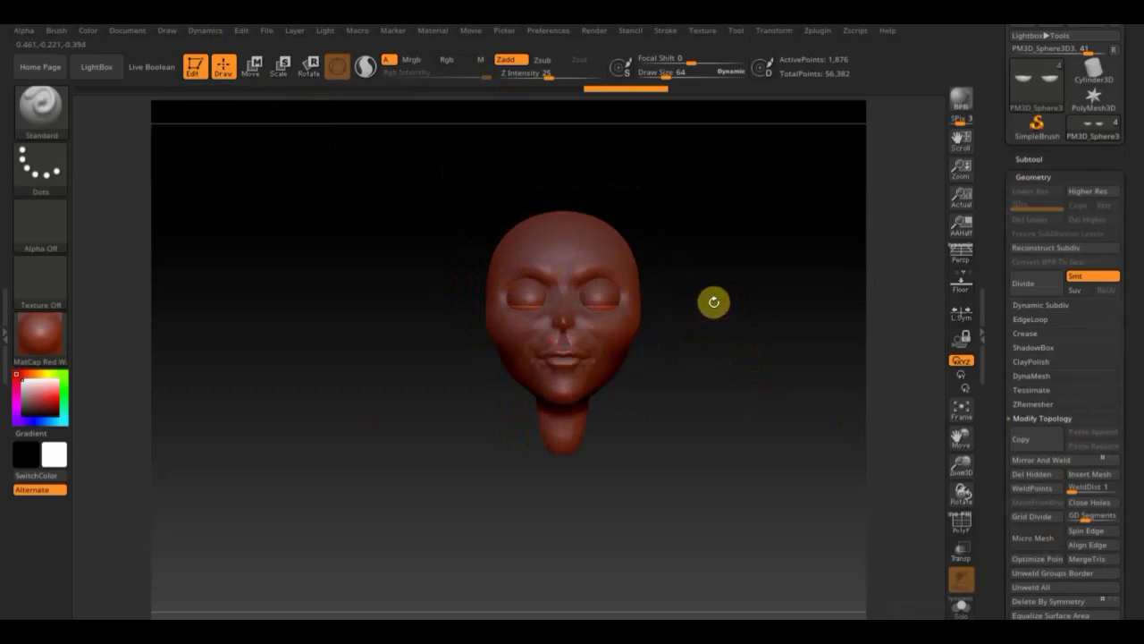
pyautogui.moveTo(713, 301)
pyautogui.mouseDown()
pyautogui.moveTo(664, 332)
pyautogui.moveTo(671, 378)
pyautogui.moveTo(678, 347)
pyautogui.moveTo(621, 399)
pyautogui.moveTo(661, 390)
pyautogui.moveTo(612, 388)
pyautogui.moveTo(654, 404)
pyautogui.mouseUp()
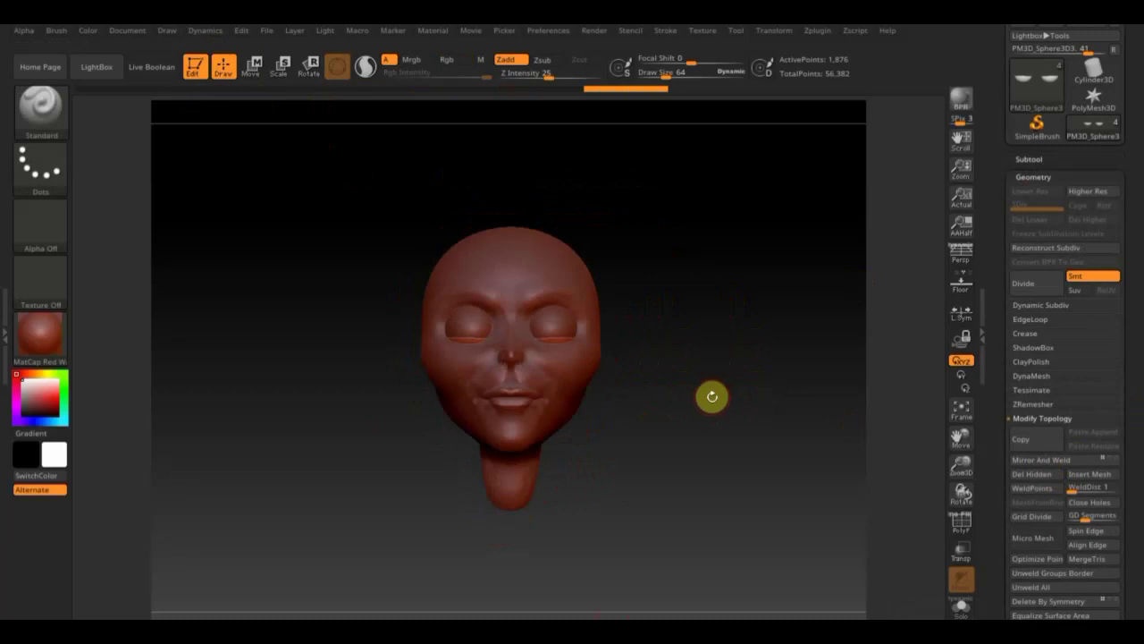
# Step: Append a Sphere3D as a new subtool
pyautogui.click(1030, 161)
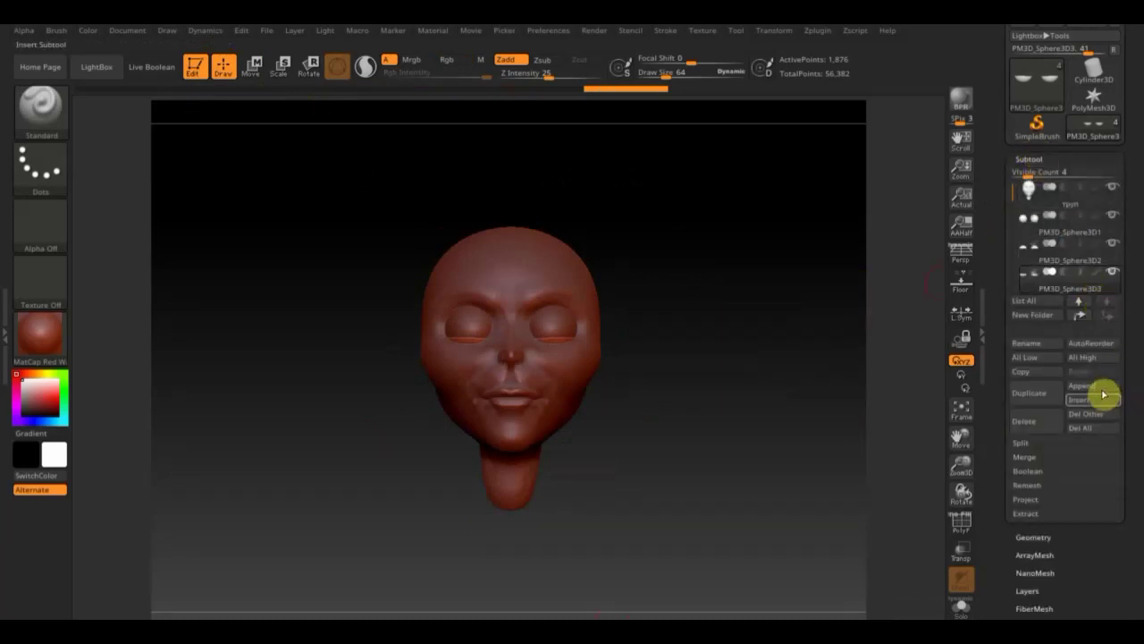
pyautogui.click(1102, 387)
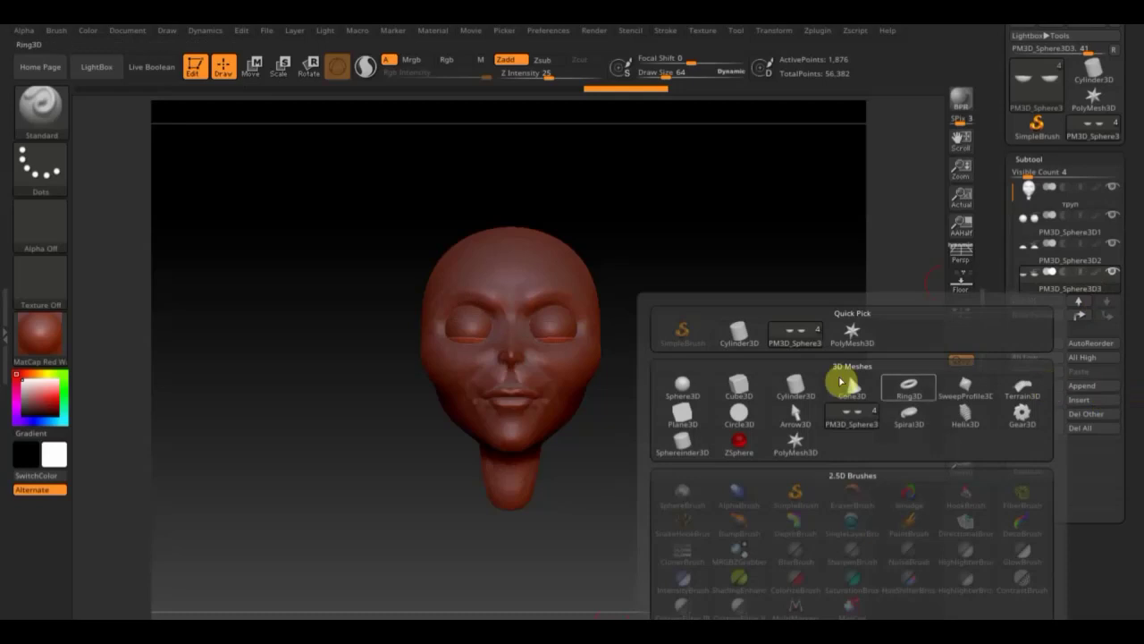
pyautogui.click(681, 386)
pyautogui.moveTo(1044, 201)
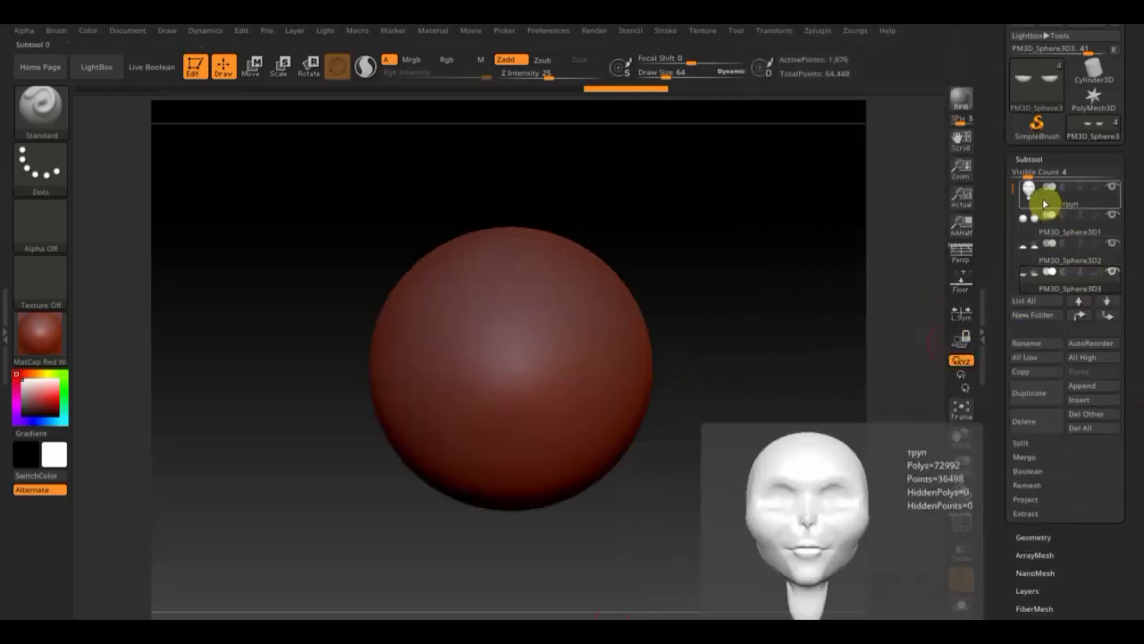
# Step: Select the new sphere, shrink it and move it over the top of the skull
pyautogui.press('n')
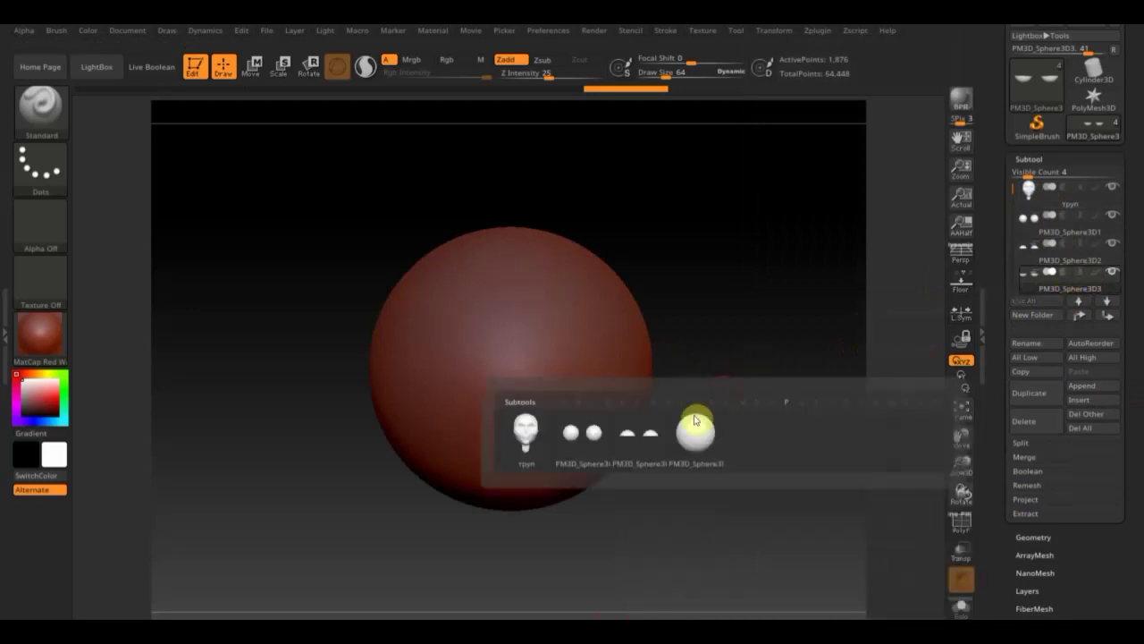
pyautogui.click(694, 429)
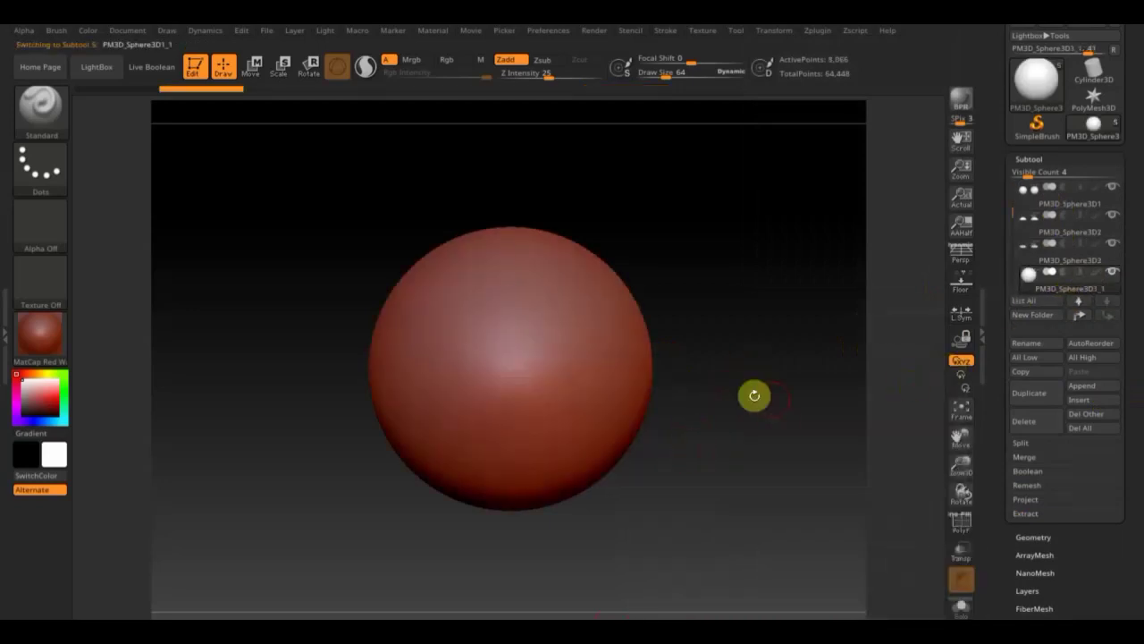
pyautogui.click(254, 65)
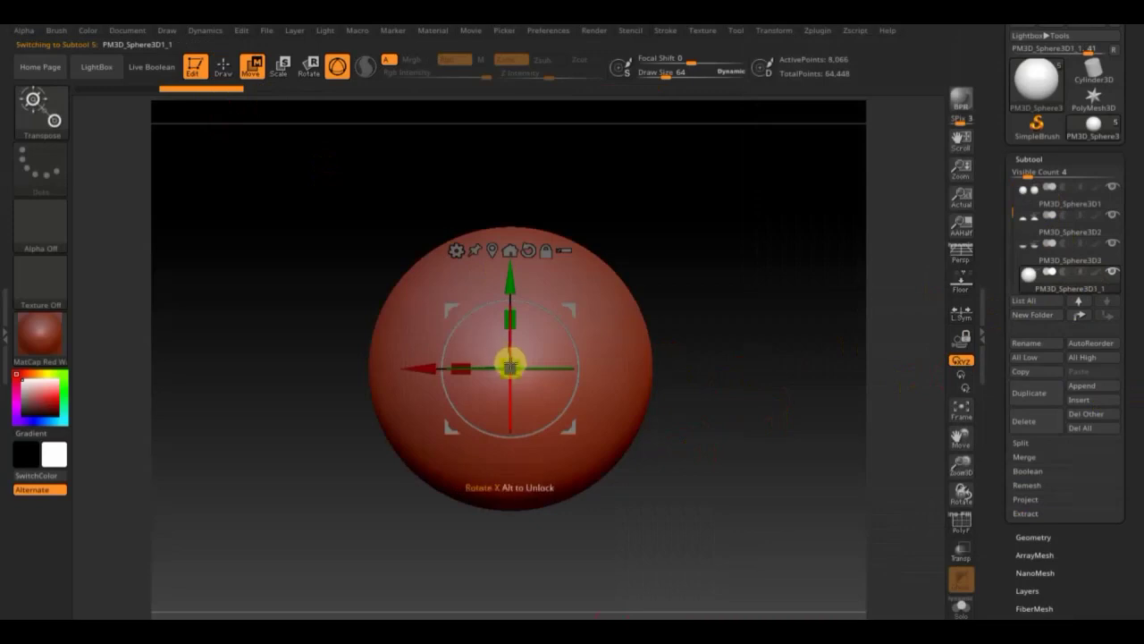
pyautogui.moveTo(517, 375); pyautogui.dragTo(491, 334)
pyautogui.moveTo(508, 260); pyautogui.dragTo(509, 194)
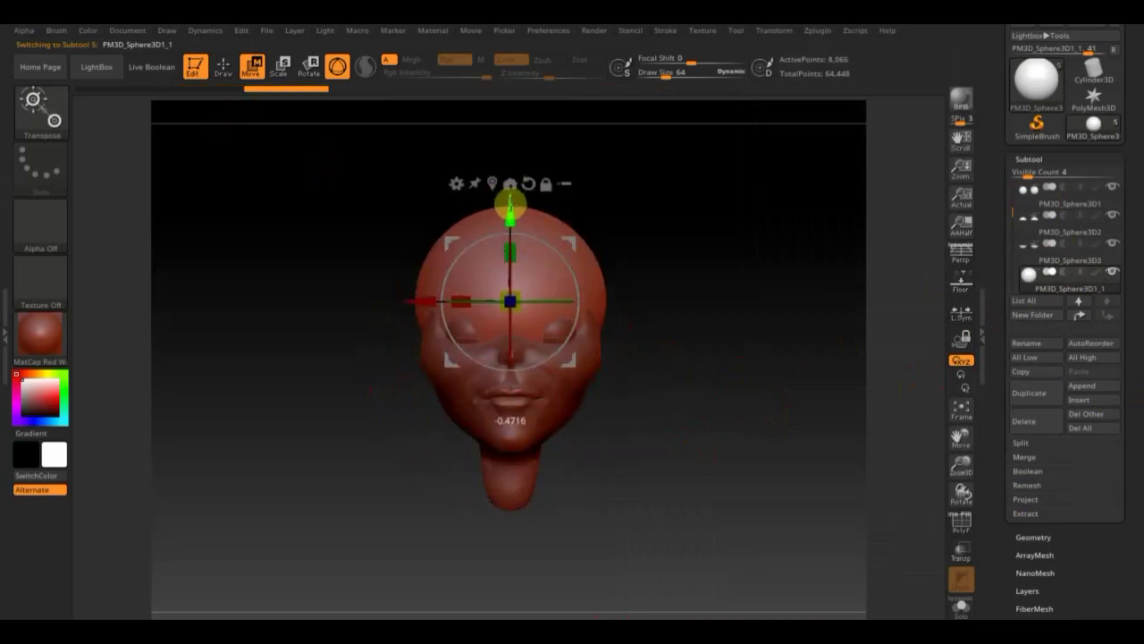
pyautogui.moveTo(628, 281); pyautogui.dragTo(715, 305)
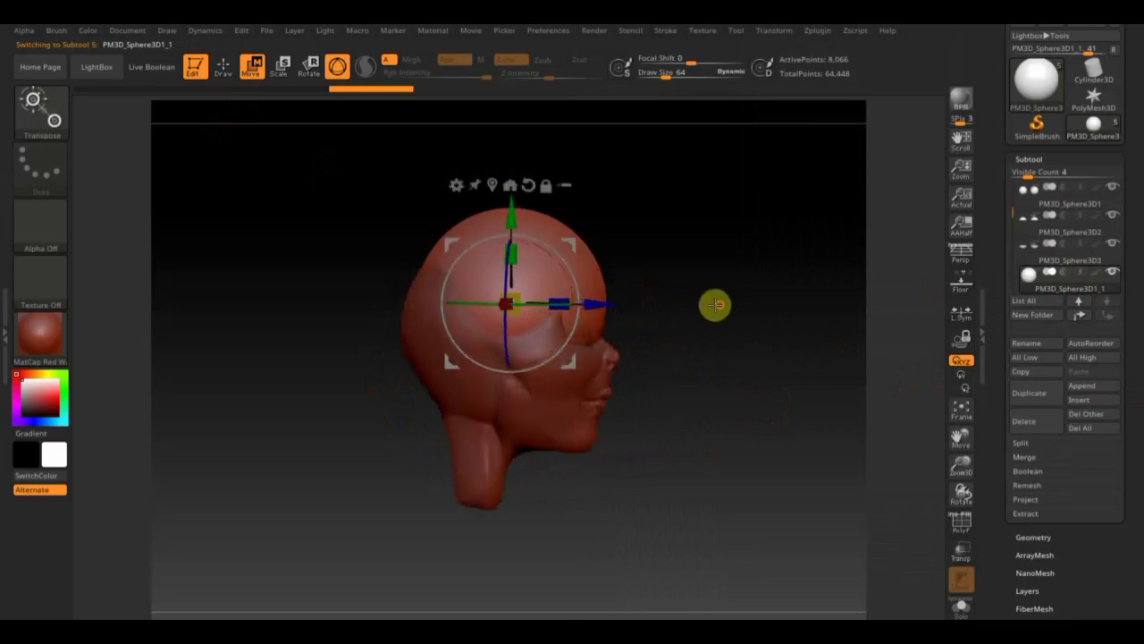
pyautogui.moveTo(613, 305)
pyautogui.mouseDown()
pyautogui.moveTo(595, 302)
pyautogui.moveTo(671, 330)
pyautogui.moveTo(652, 335)
pyautogui.moveTo(700, 334)
pyautogui.moveTo(717, 356)
pyautogui.mouseUp()
# Step: Turn on DynaMesh at resolution 128 for the skull-cap sphere
pyautogui.click(225, 68)
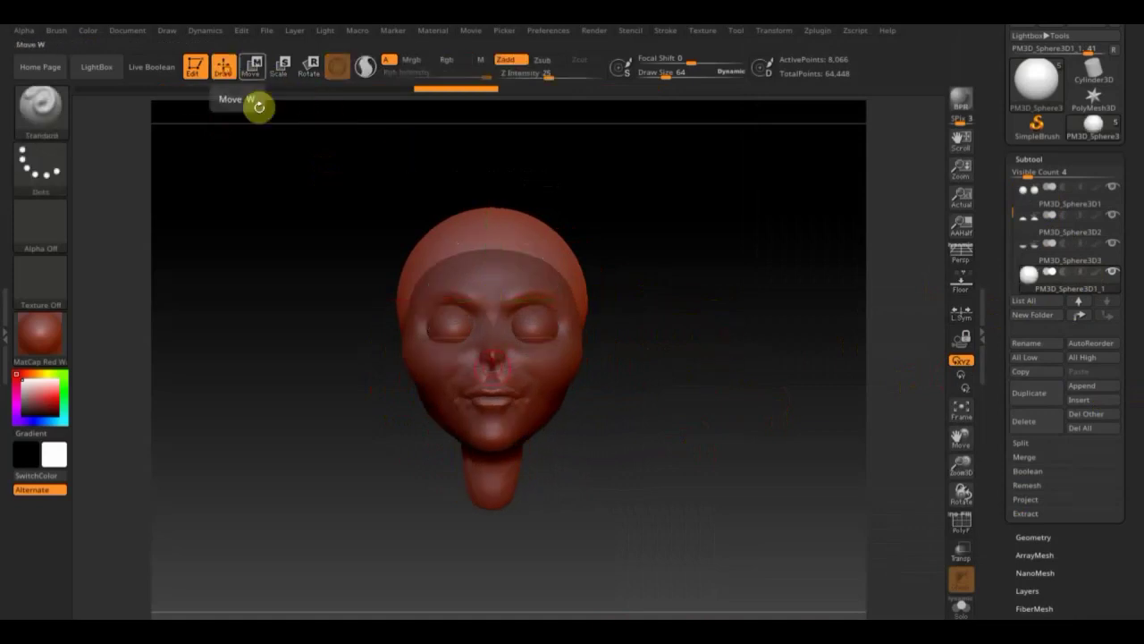
pyautogui.click(1035, 536)
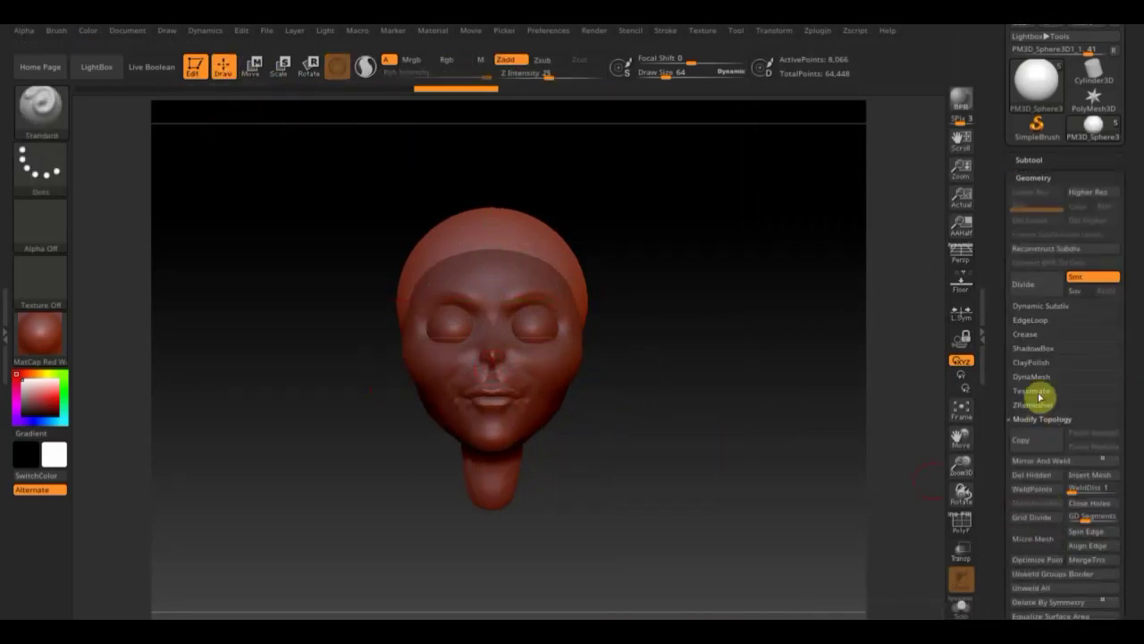
pyautogui.click(1033, 376)
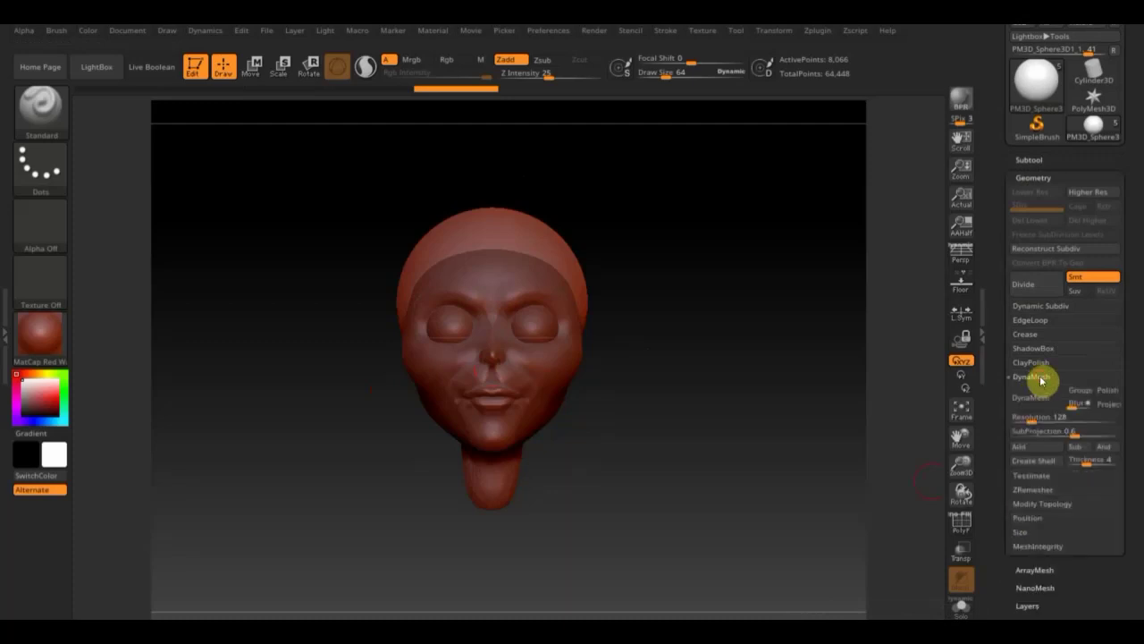
pyautogui.click(1032, 396)
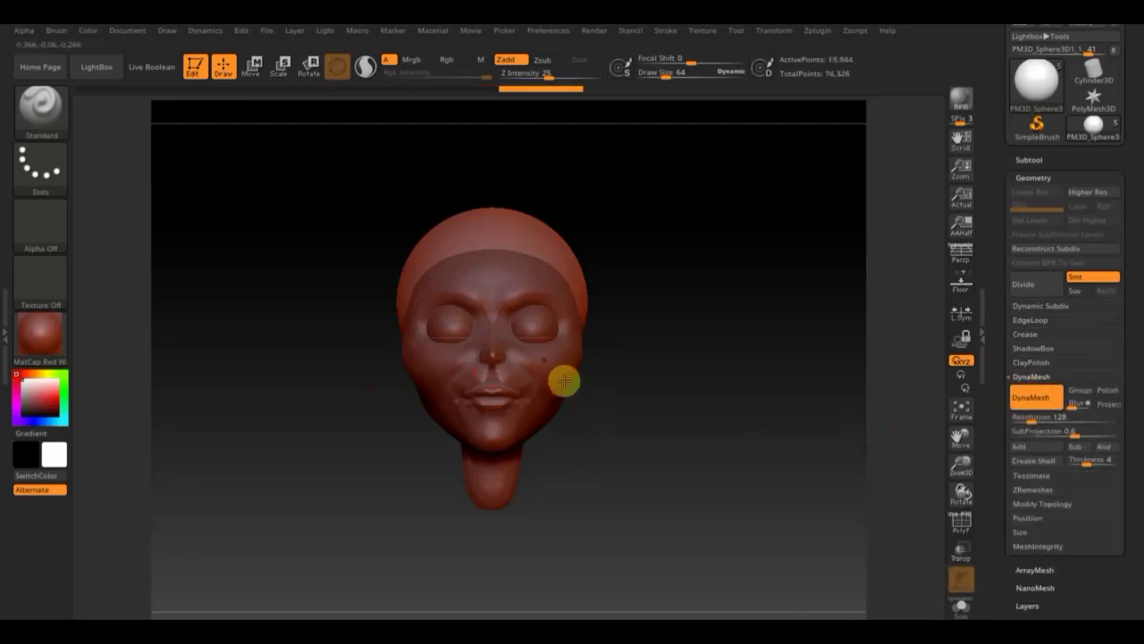
pyautogui.moveTo(618, 263); pyautogui.dragTo(672, 268)
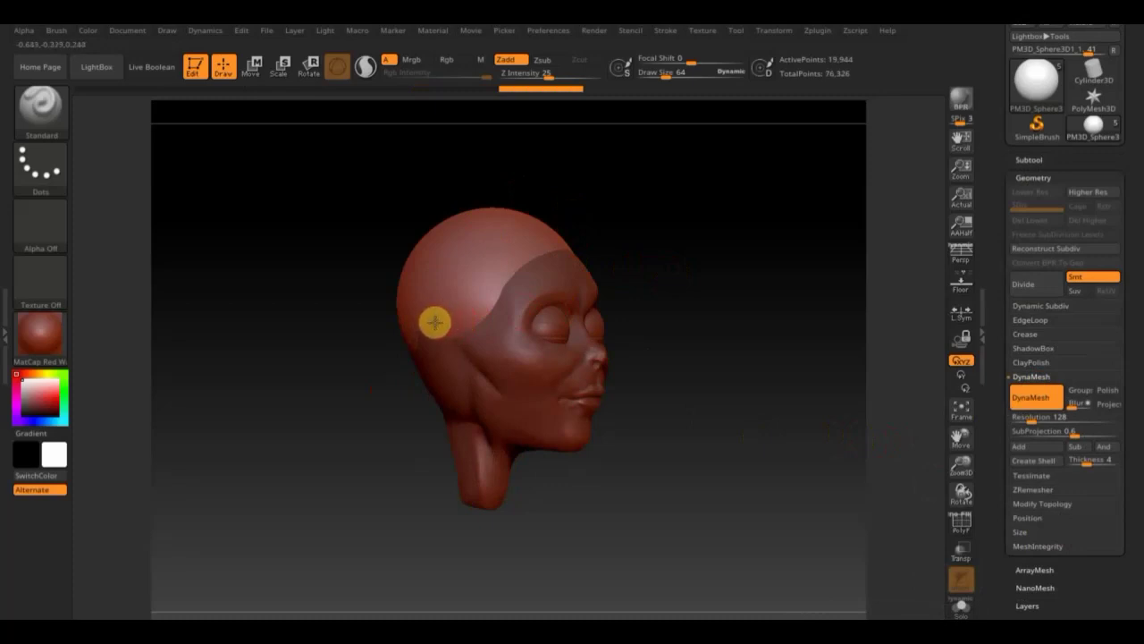
# Step: Mask the side of the skull cap with MaskPen, then invert the mask
pyautogui.moveTo(439, 312)
pyautogui.keyDown('ctrl'); pyautogui.mouseDown()
pyautogui.moveTo(411, 332)
pyautogui.moveTo(427, 323)
pyautogui.mouseUp(); pyautogui.keyUp('ctrl')
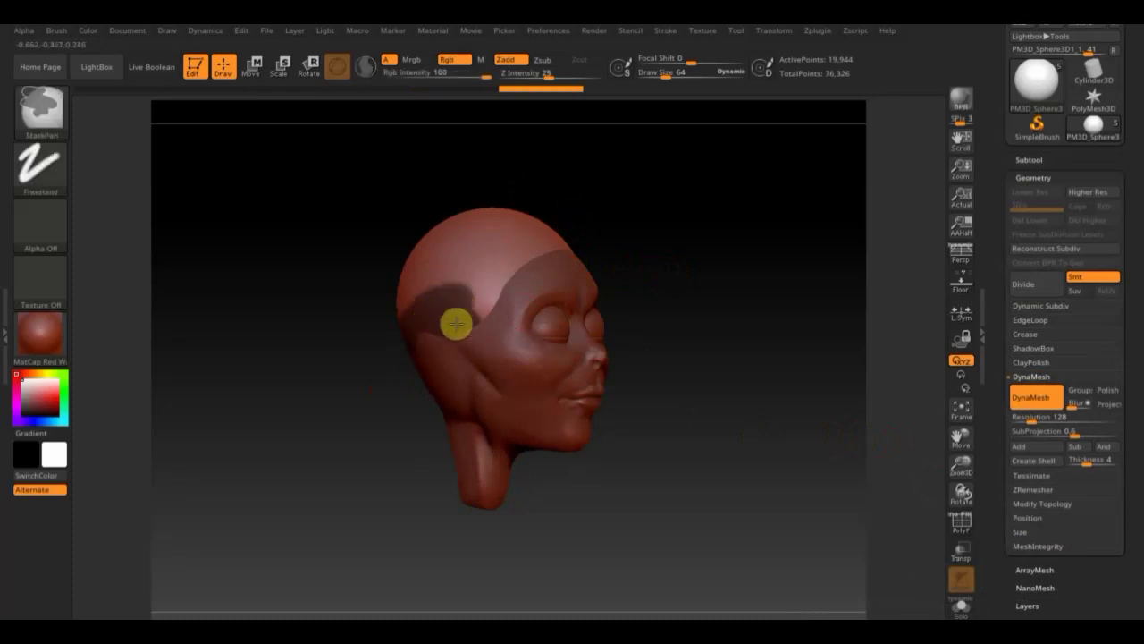
pyautogui.moveTo(765, 393); pyautogui.dragTo(731, 396)
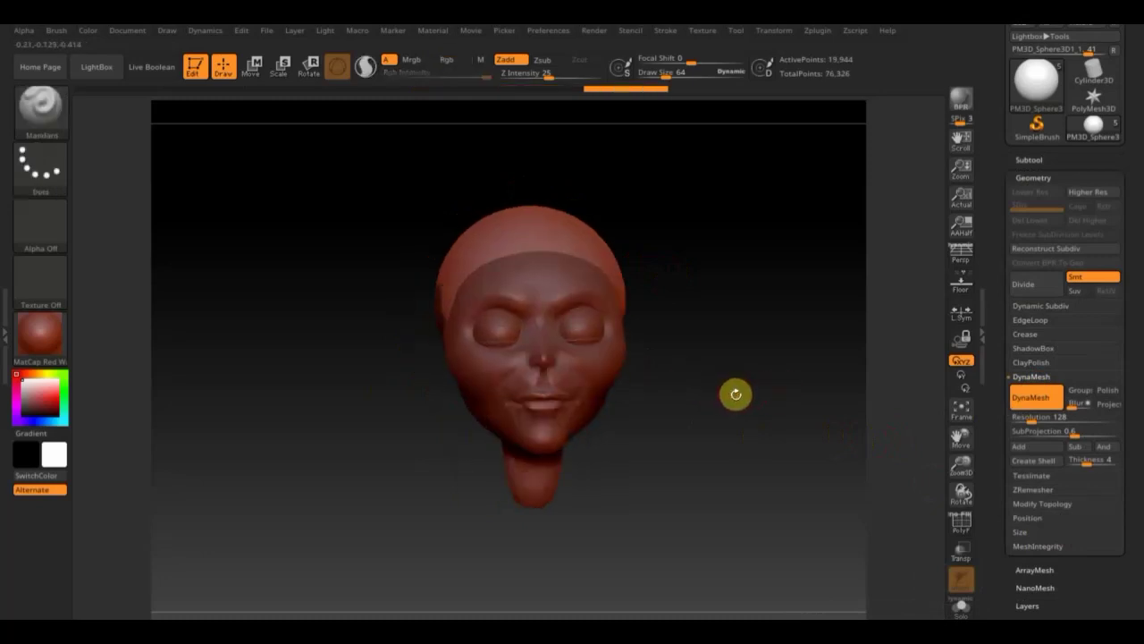
pyautogui.press('ctrl')
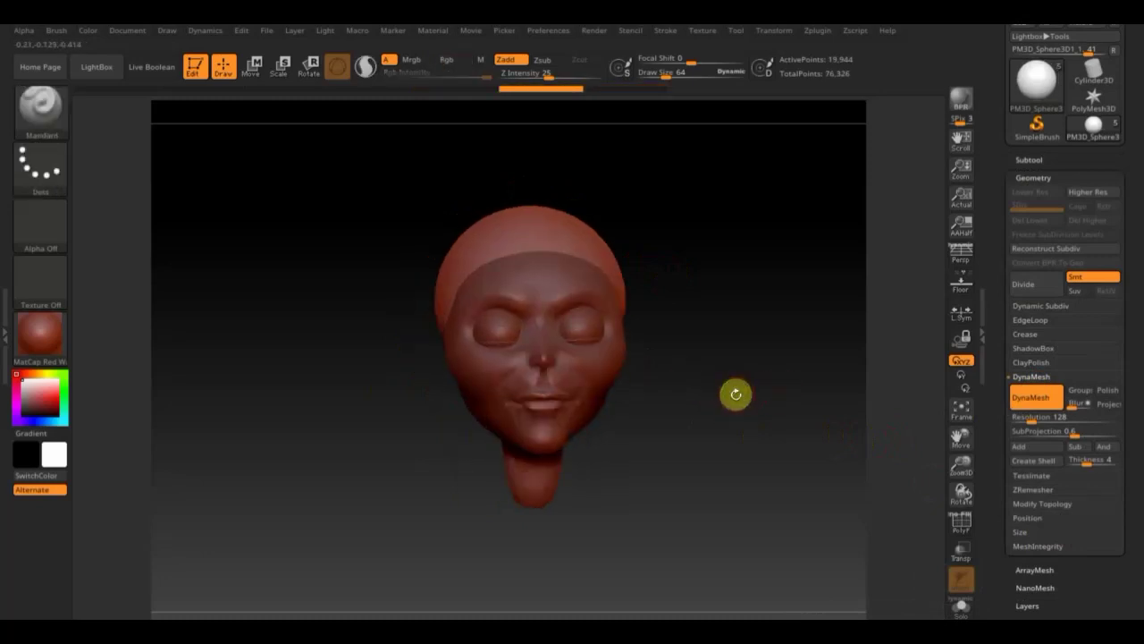
pyautogui.moveTo(728, 405); pyautogui.dragTo(769, 406)
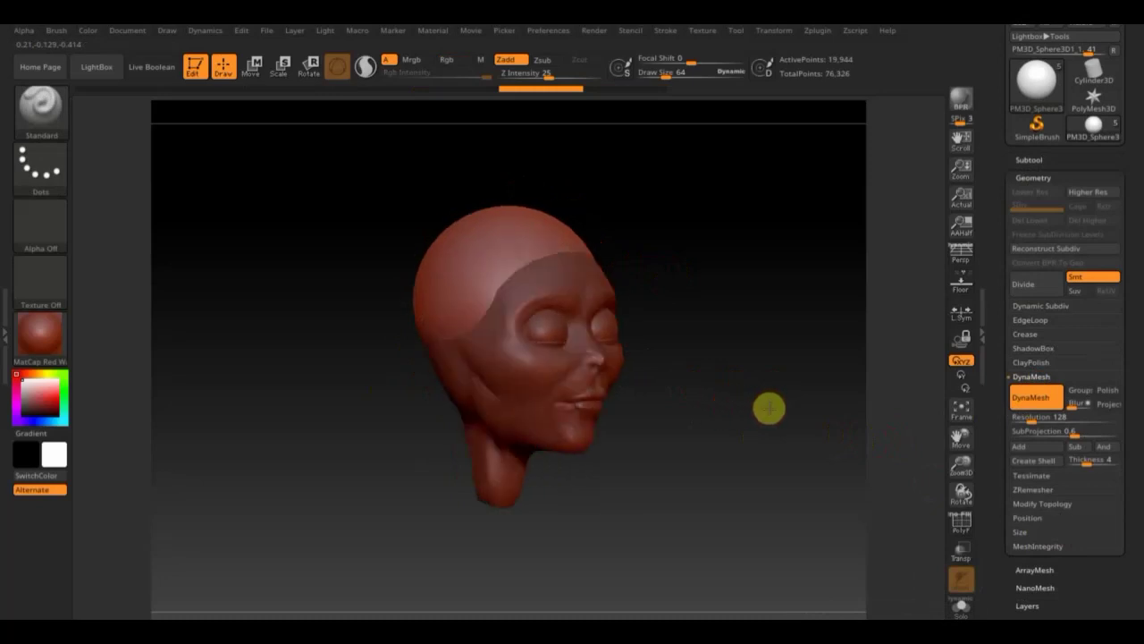
pyautogui.press('ctrl')
pyautogui.keyDown('ctrl'); pyautogui.moveTo(430, 329); pyautogui.dragTo(425, 342); pyautogui.keyUp('ctrl')
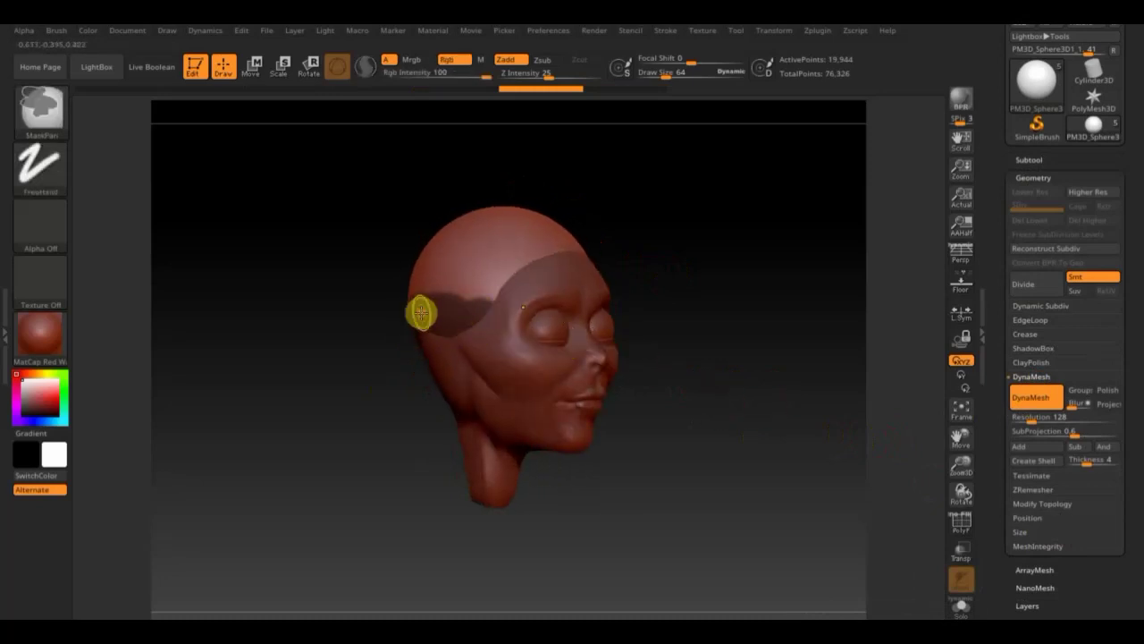
pyautogui.moveTo(725, 260); pyautogui.dragTo(689, 293)
pyautogui.keyDown('ctrl'); pyautogui.click(693, 294); pyautogui.keyUp('ctrl')
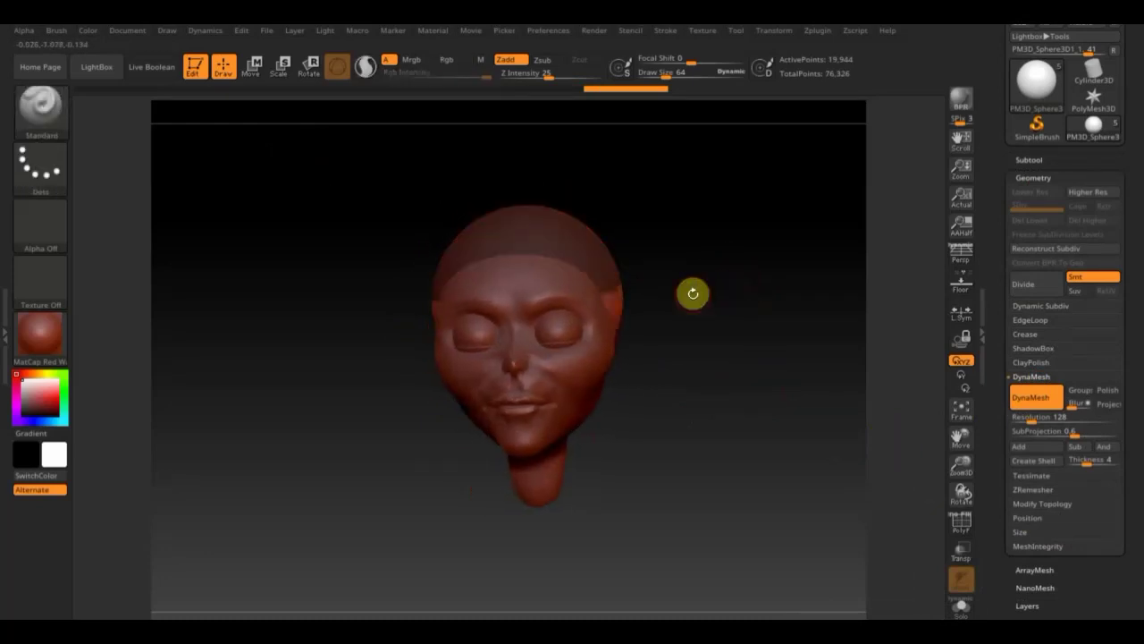
# Step: Drag the unmasked cap down with the Move gizmo and push the strands back behind the head
pyautogui.click(251, 65)
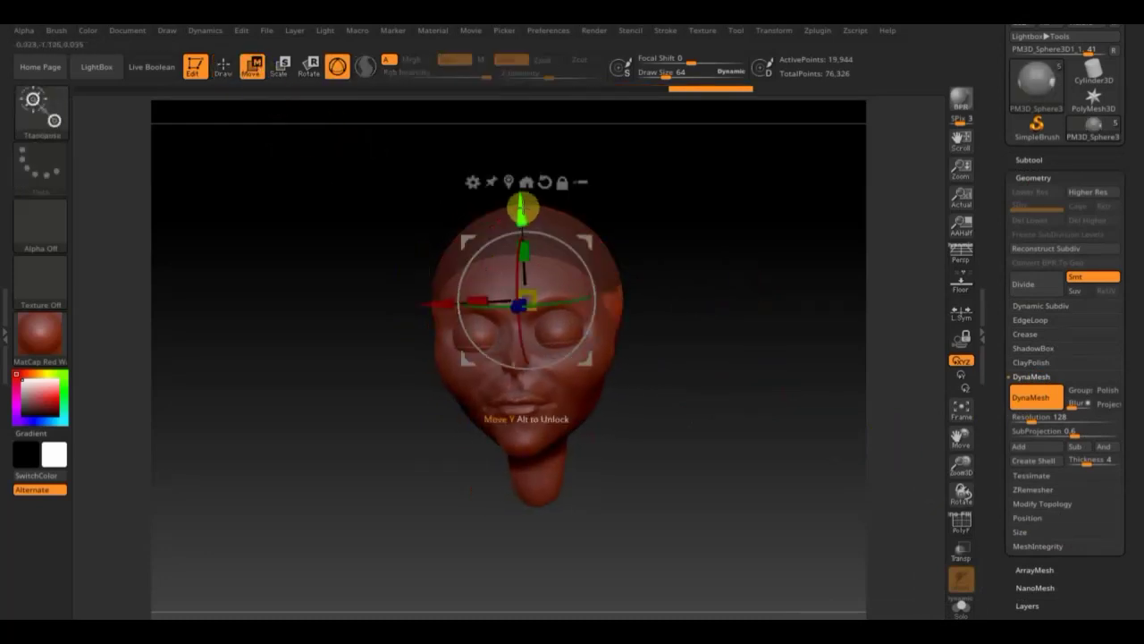
pyautogui.moveTo(523, 209); pyautogui.dragTo(557, 396)
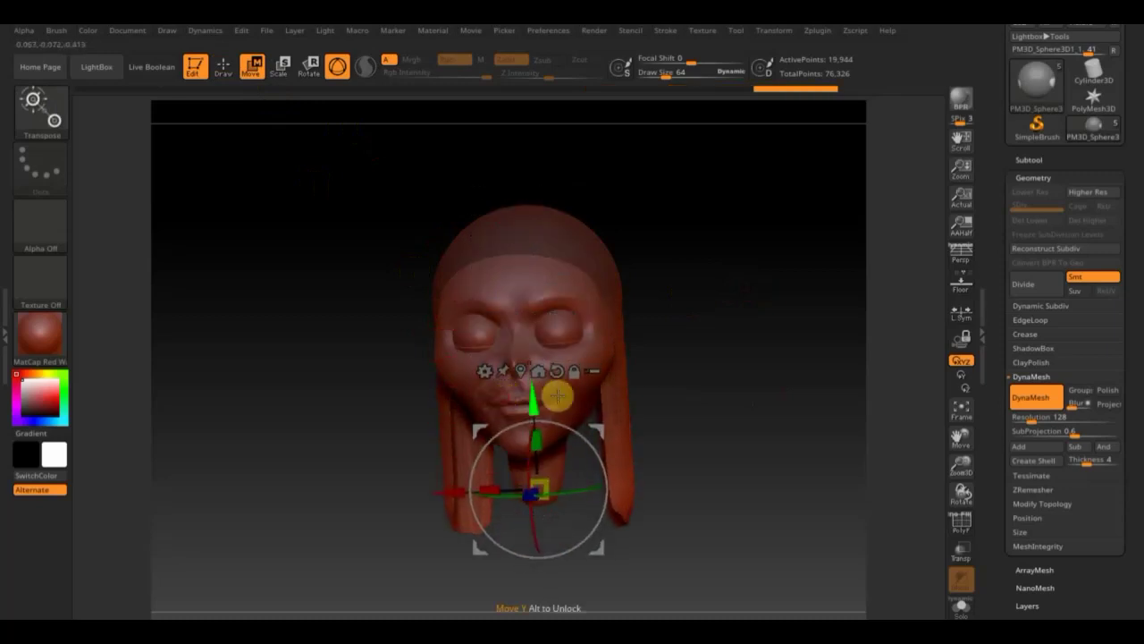
pyautogui.moveTo(705, 403); pyautogui.dragTo(796, 405)
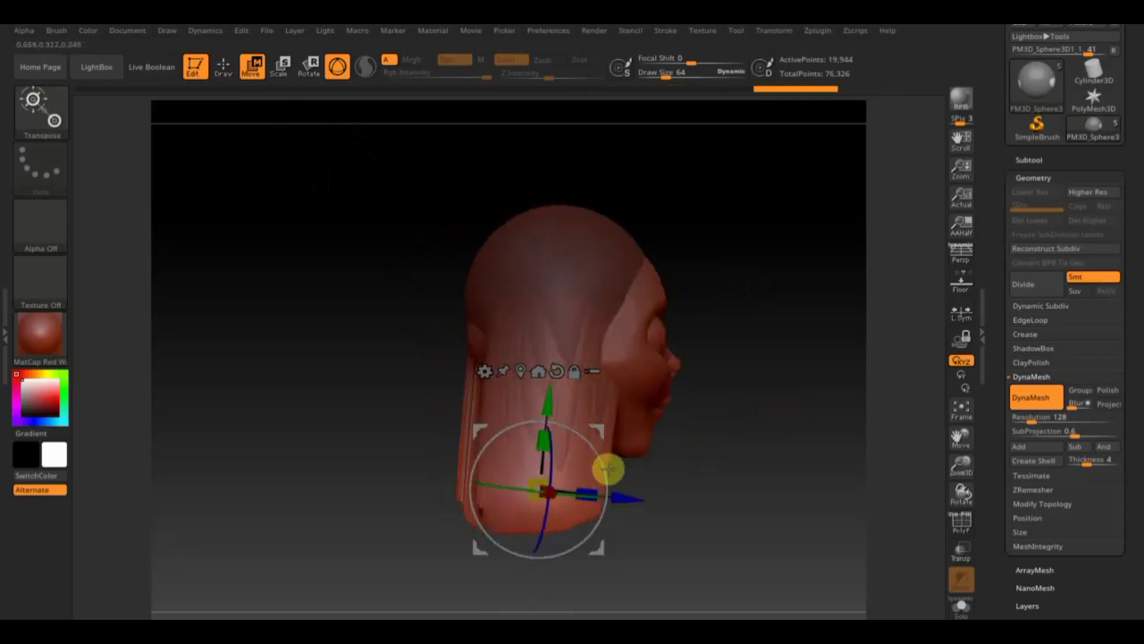
pyautogui.moveTo(625, 499); pyautogui.dragTo(650, 510)
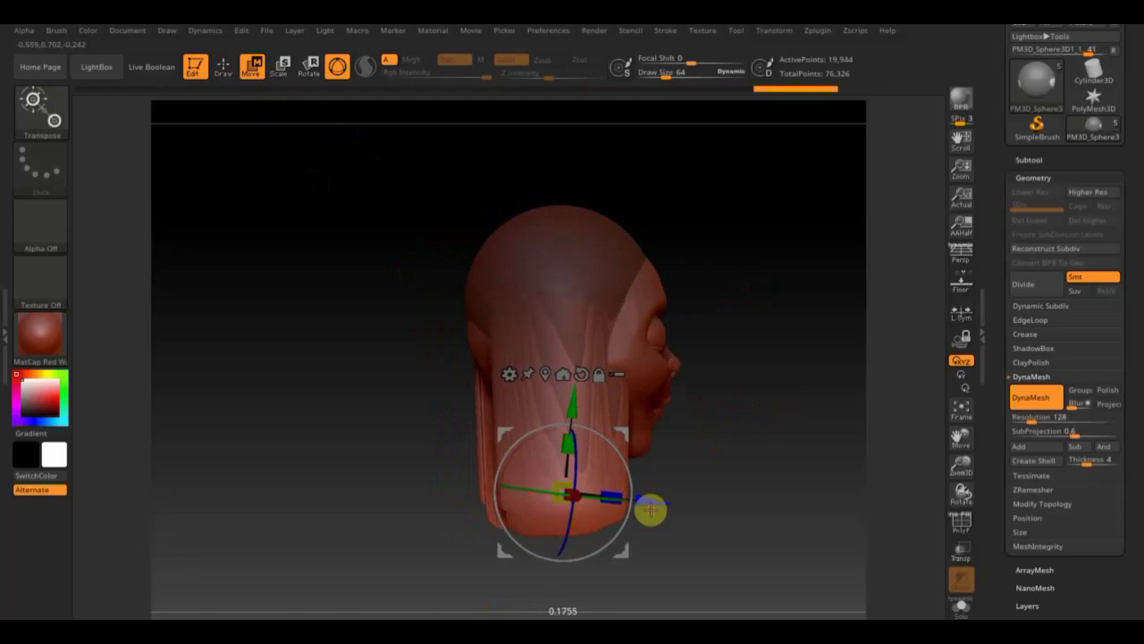
pyautogui.click(222, 64)
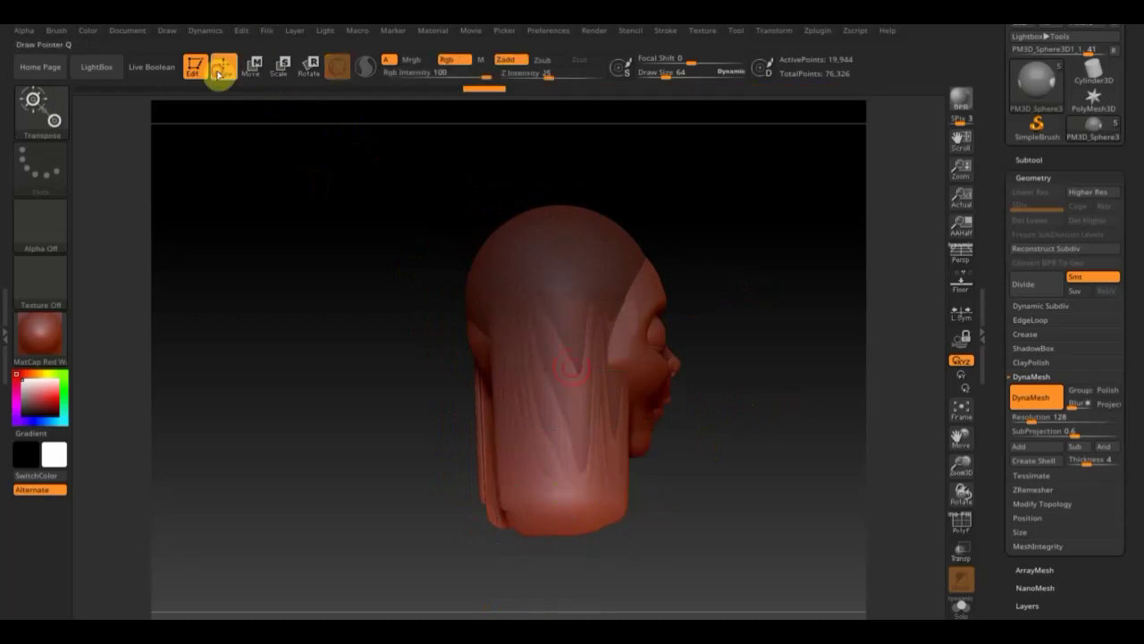
# Step: Switch to the Move Topological brush and reshape the hair at the back
pyautogui.click(54, 116)
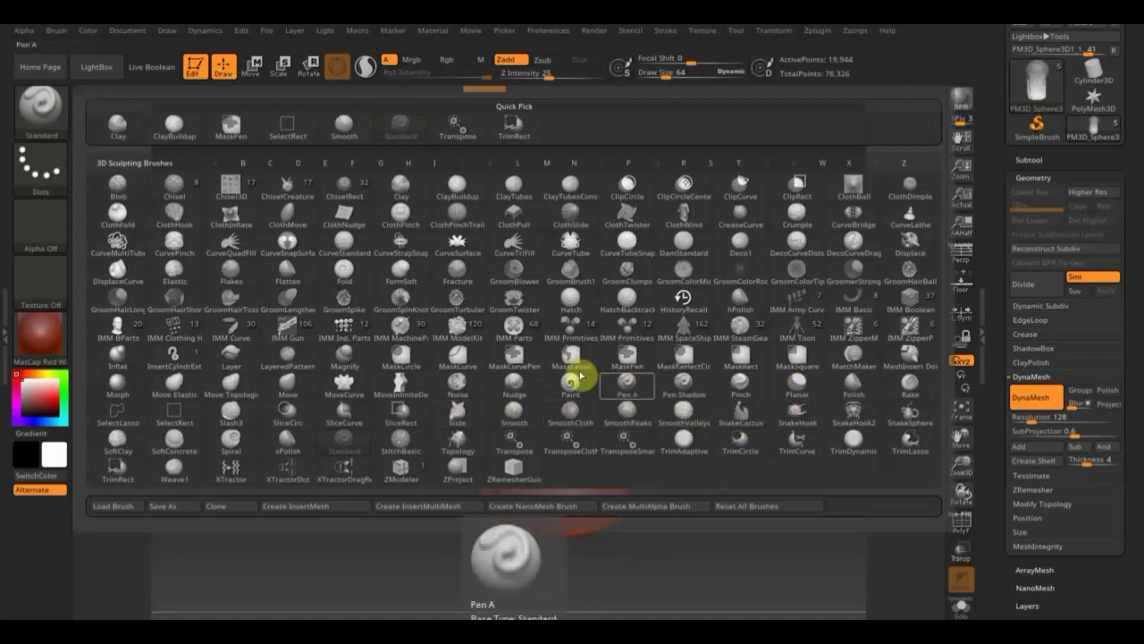
pyautogui.click(240, 386)
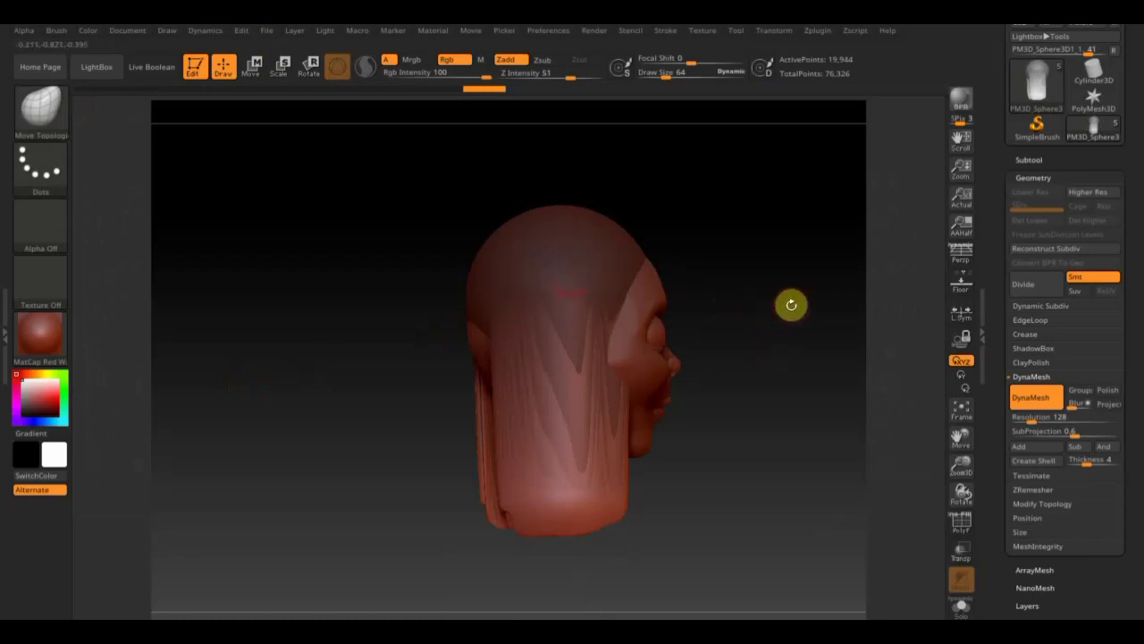
pyautogui.keyDown('ctrl'); pyautogui.moveTo(776, 278); pyautogui.dragTo(805, 327); pyautogui.keyUp('ctrl')
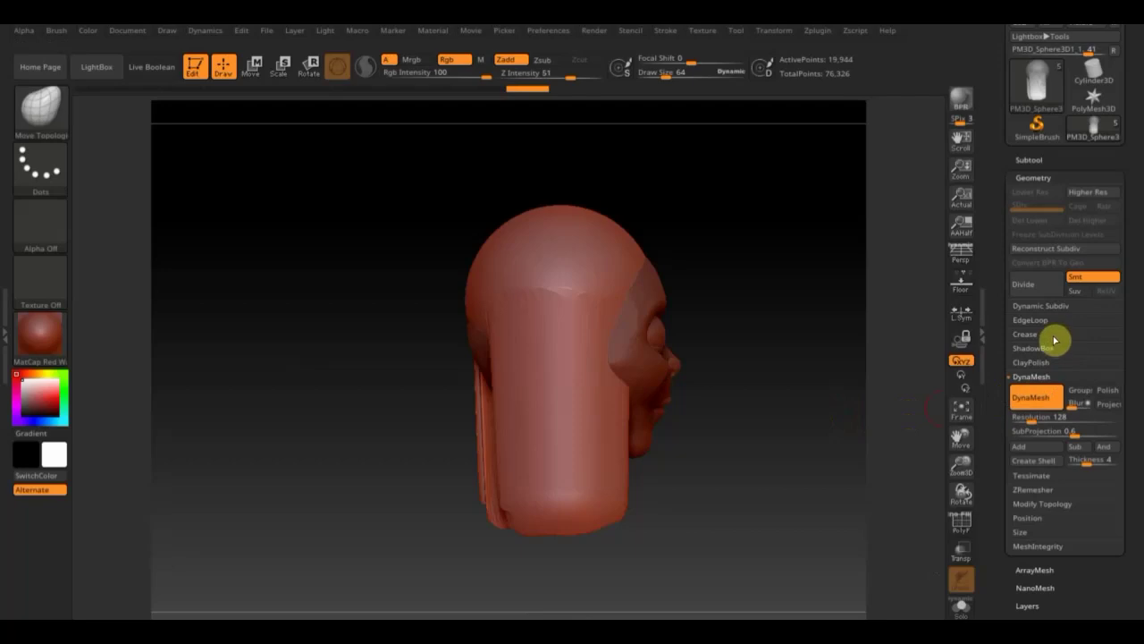
pyautogui.keyDown('ctrl'); pyautogui.moveTo(732, 222); pyautogui.dragTo(778, 316); pyautogui.keyUp('ctrl')
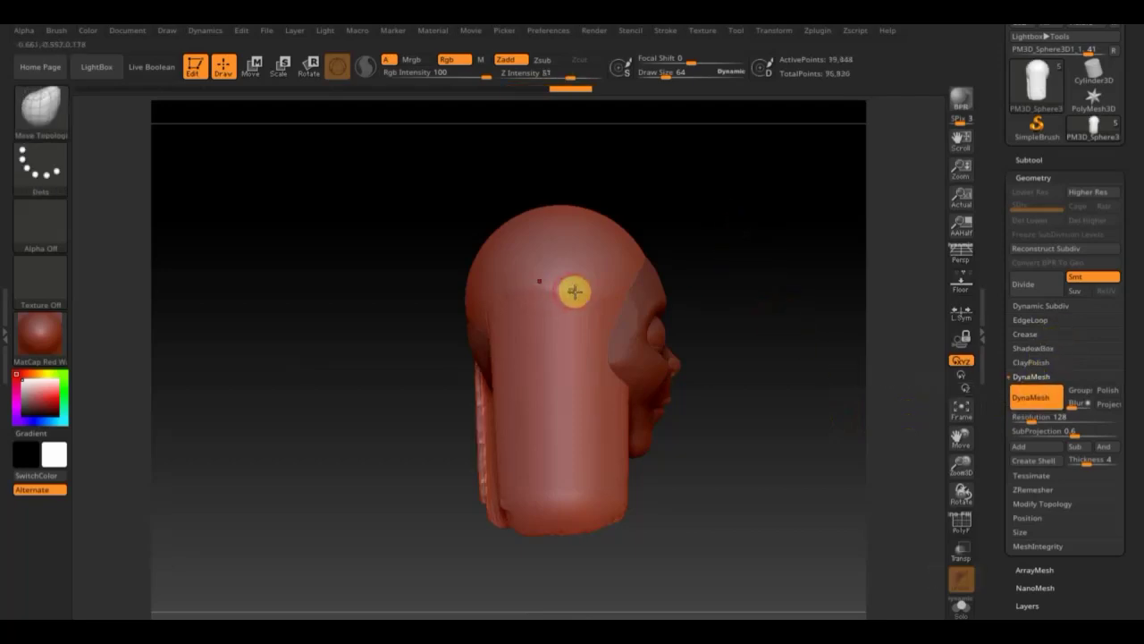
# Step: Smooth the back hair strand with the Smooth brush at size 222
pyautogui.press('shift')
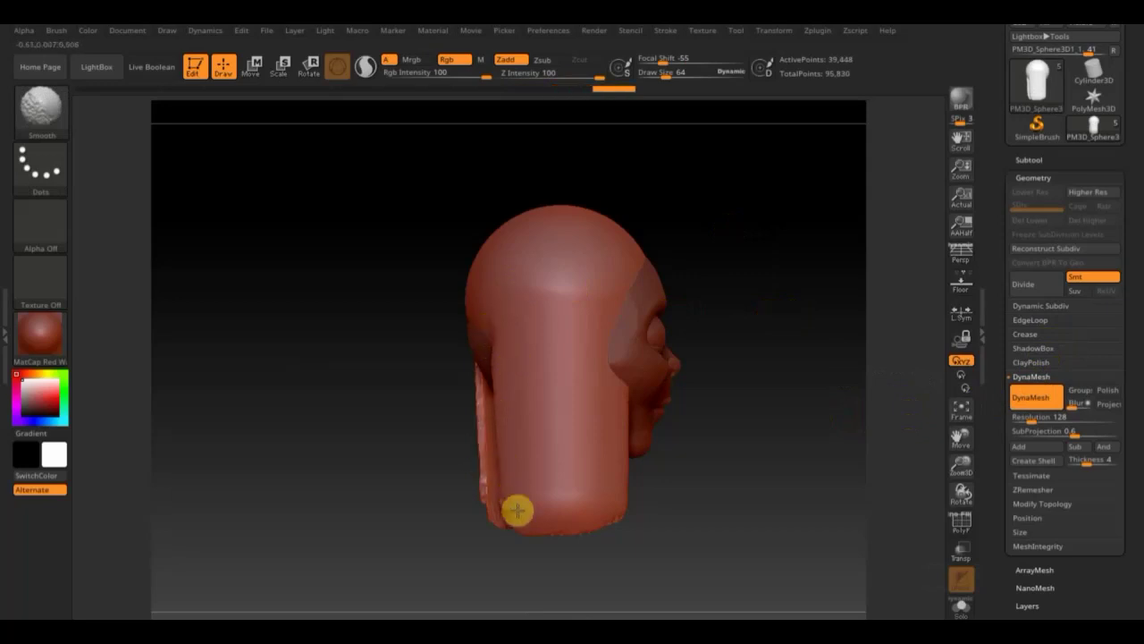
pyautogui.moveTo(667, 78); pyautogui.dragTo(687, 77)
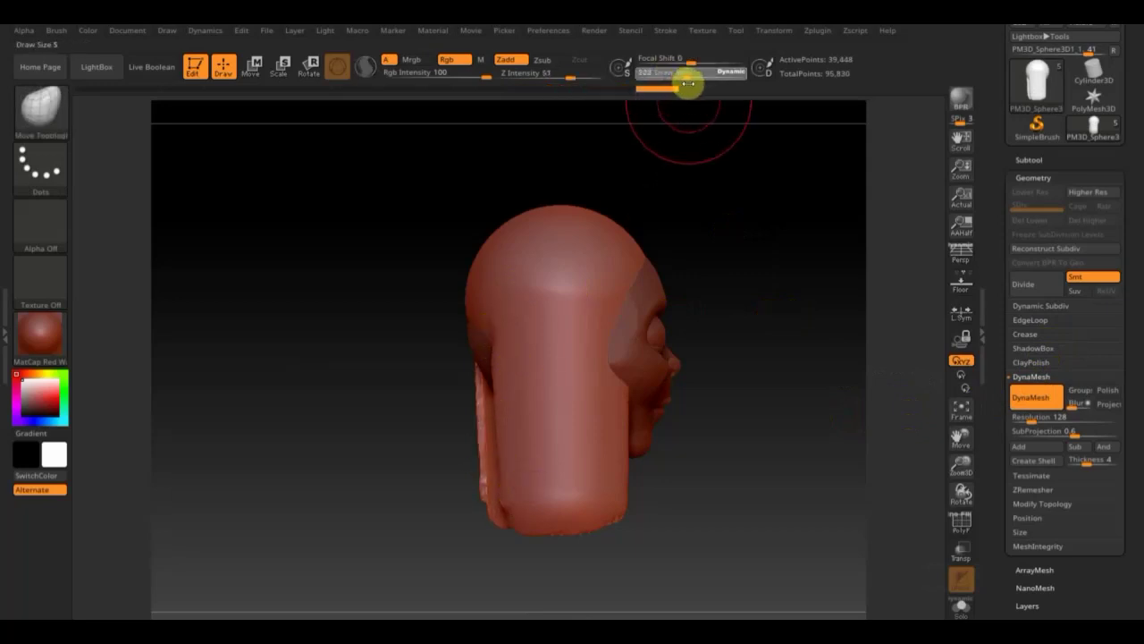
pyautogui.press('shift')
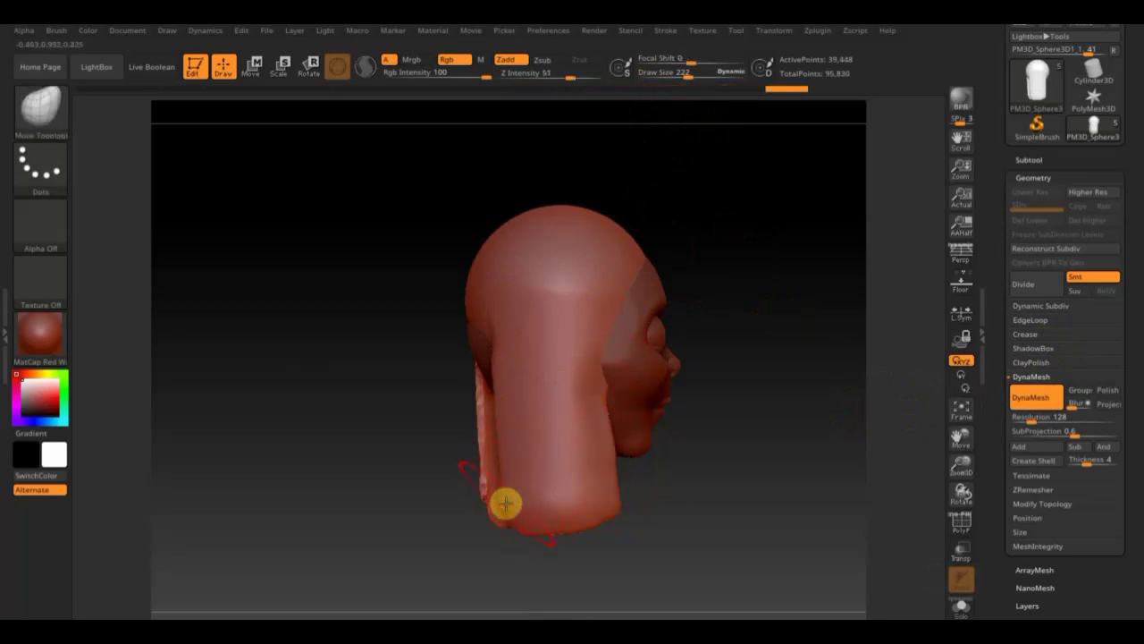
pyautogui.moveTo(505, 503)
pyautogui.mouseDown()
pyautogui.moveTo(572, 521)
pyautogui.moveTo(529, 528)
pyautogui.moveTo(562, 519)
pyautogui.mouseUp()
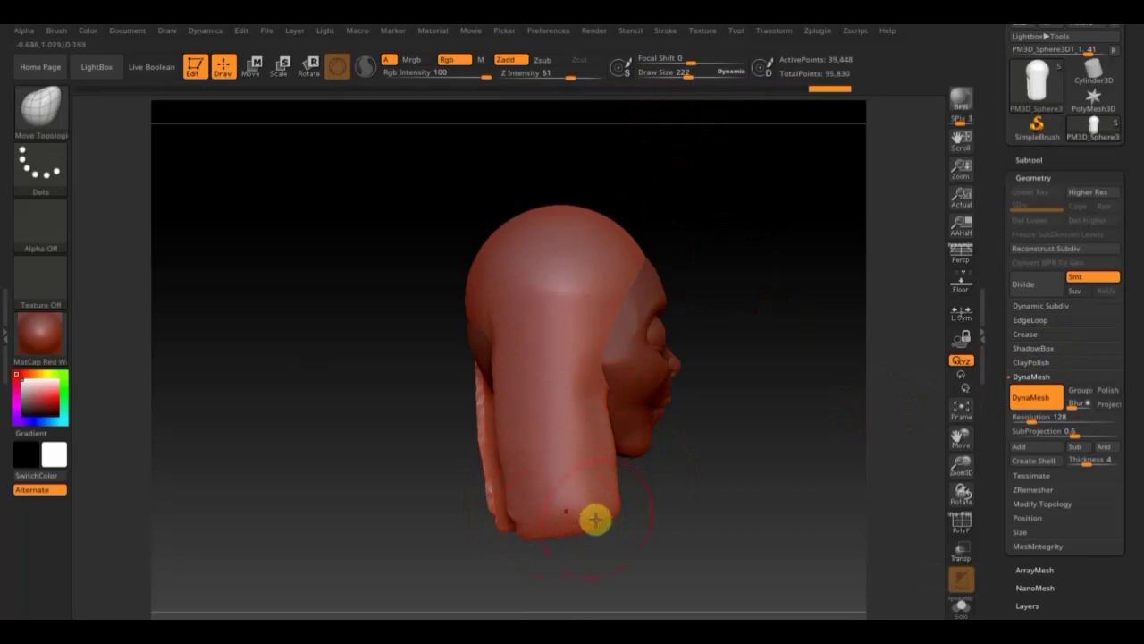
pyautogui.hotkey('ctrl', 'z')
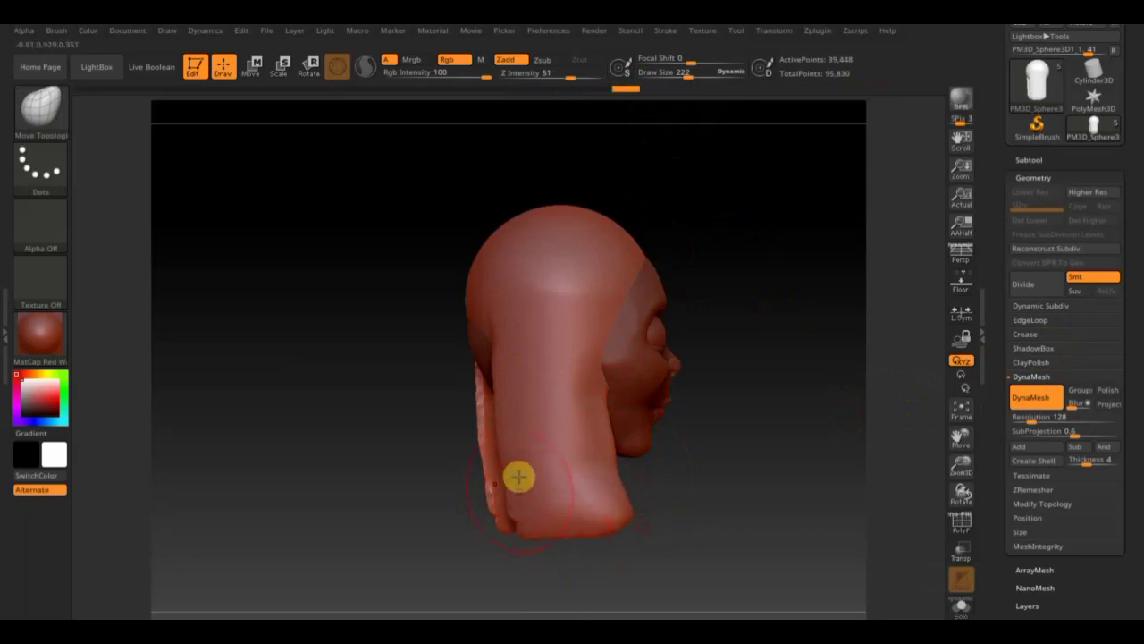
pyautogui.moveTo(519, 477)
pyautogui.keyDown('shift'); pyautogui.mouseDown()
pyautogui.moveTo(511, 503)
pyautogui.moveTo(509, 404)
pyautogui.mouseUp(); pyautogui.keyUp('shift')
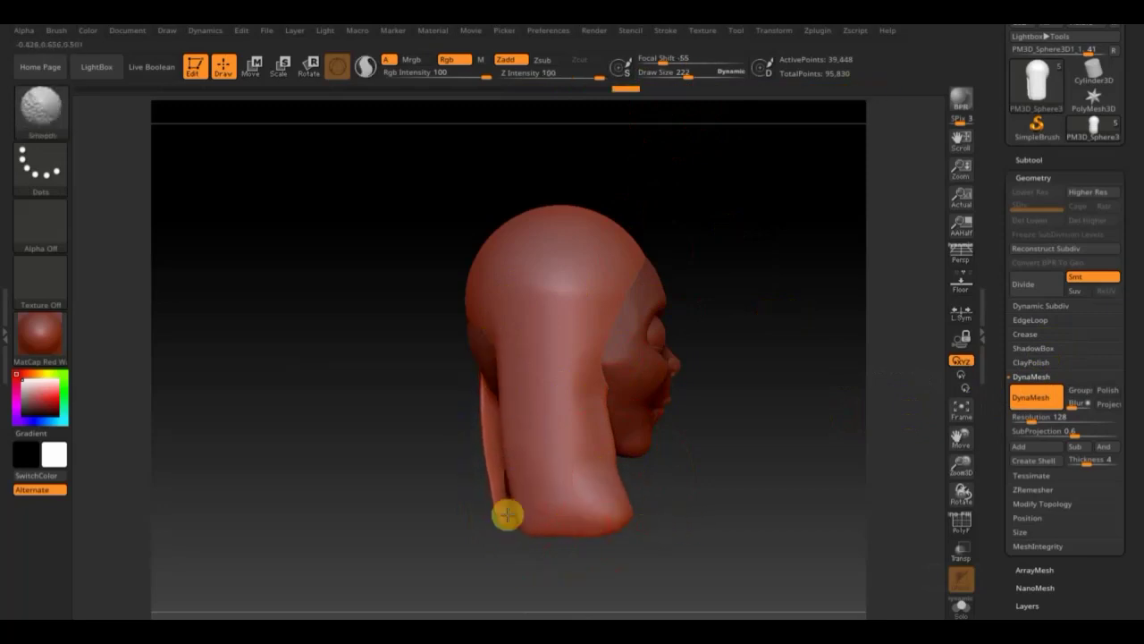
pyautogui.moveTo(507, 514)
pyautogui.keyDown('shift'); pyautogui.mouseDown()
pyautogui.moveTo(506, 459)
pyautogui.moveTo(537, 480)
pyautogui.moveTo(522, 523)
pyautogui.mouseUp(); pyautogui.keyUp('shift')
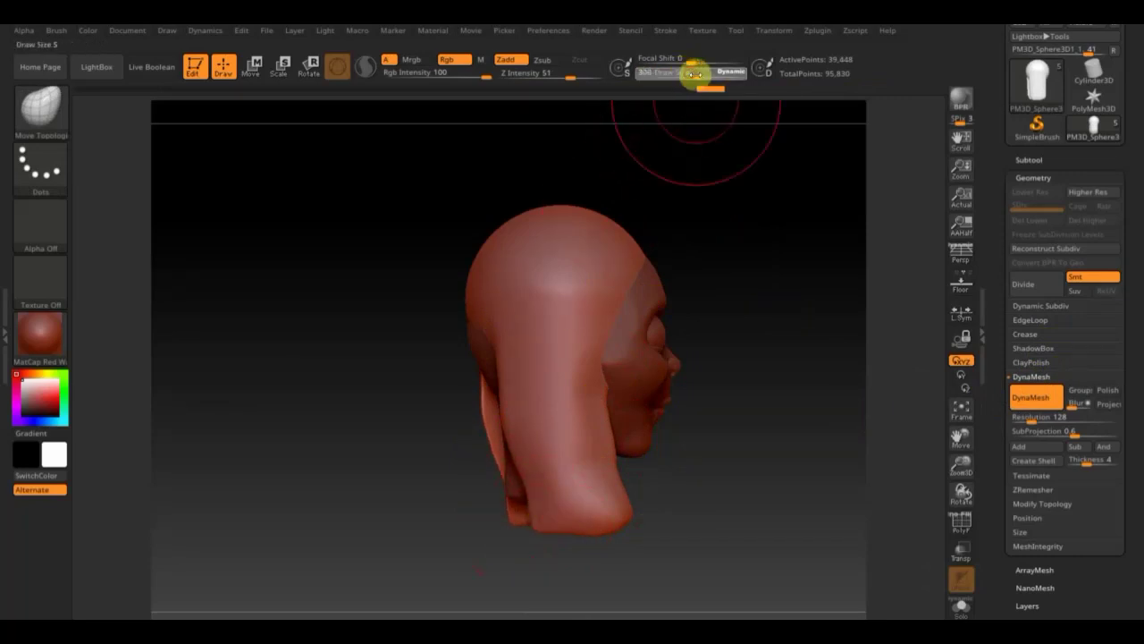
# Step: At draw size 472, pull the back strand down and backward into a long lock
pyautogui.moveTo(682, 80); pyautogui.dragTo(708, 79)
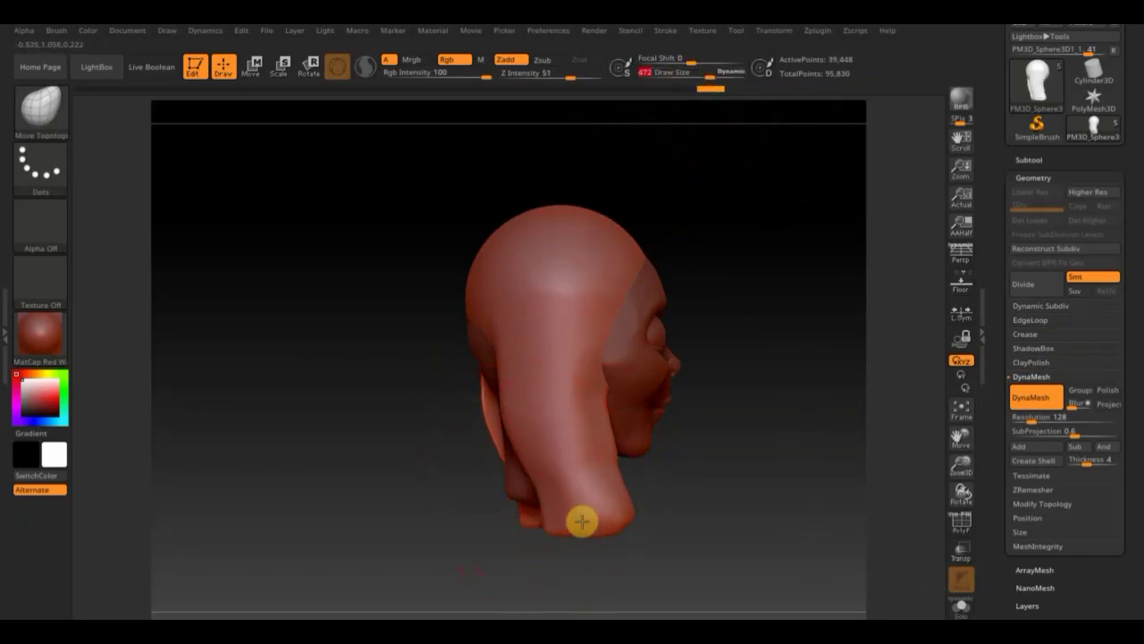
pyautogui.moveTo(532, 512); pyautogui.dragTo(629, 521)
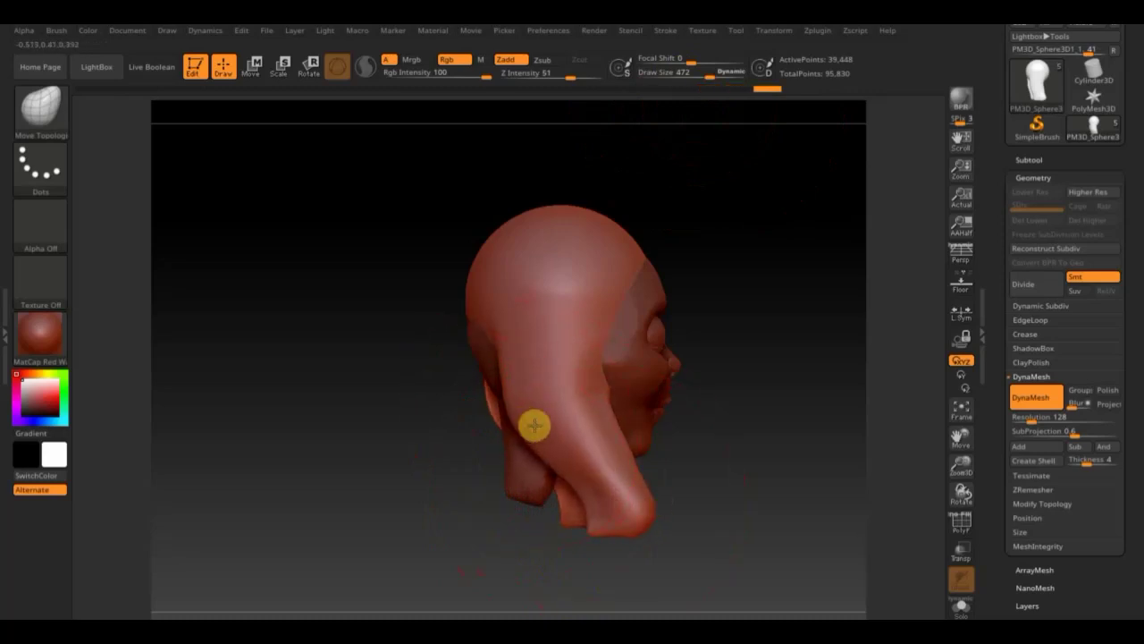
pyautogui.moveTo(534, 423)
pyautogui.mouseDown()
pyautogui.moveTo(590, 424)
pyautogui.moveTo(507, 465)
pyautogui.mouseUp()
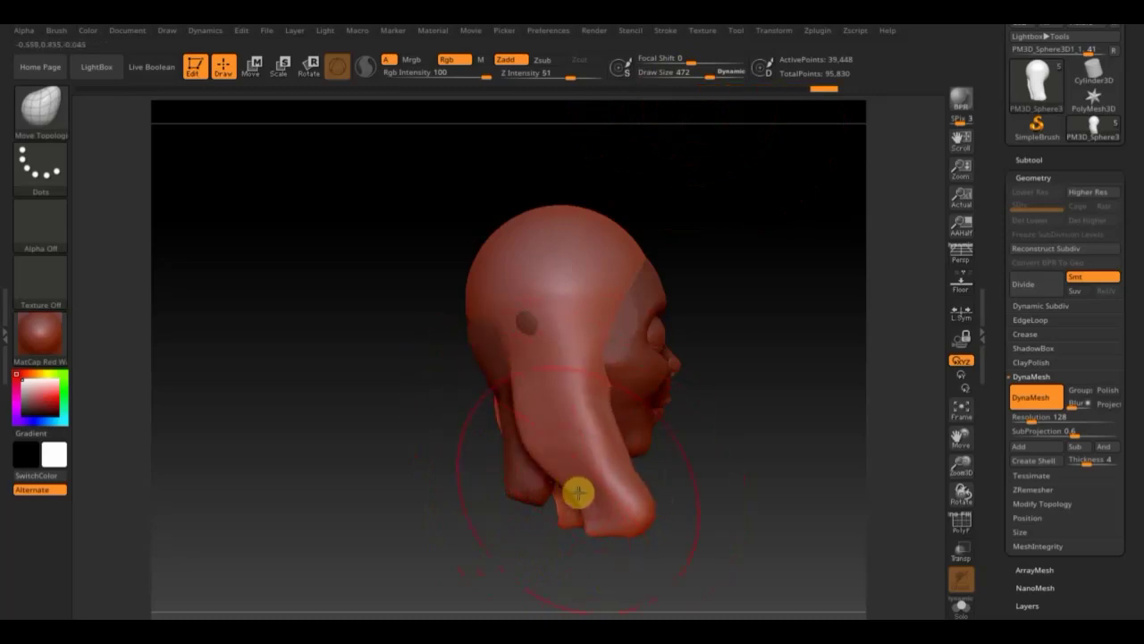
pyautogui.moveTo(578, 491)
pyautogui.mouseDown()
pyautogui.moveTo(570, 527)
pyautogui.moveTo(676, 615)
pyautogui.mouseUp()
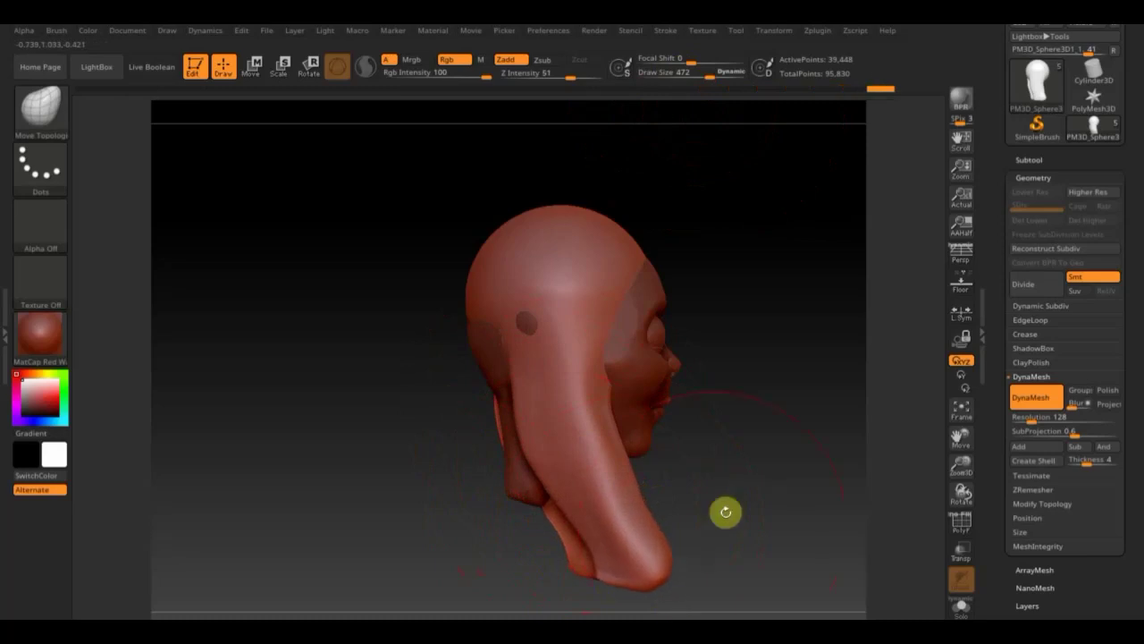
# Step: Widen both sides of the hood and pull its back into a long point
pyautogui.keyDown('shift'); pyautogui.moveTo(729, 494); pyautogui.dragTo(644, 498); pyautogui.keyUp('shift')
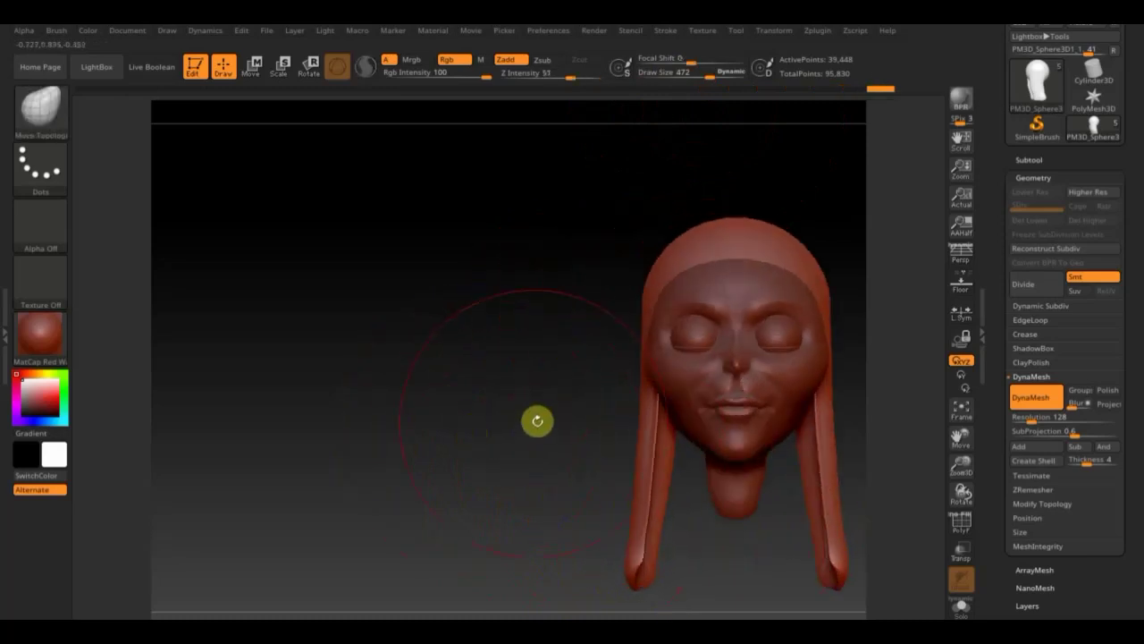
pyautogui.keyDown('alt'); pyautogui.moveTo(536, 419); pyautogui.dragTo(283, 370); pyautogui.keyUp('alt')
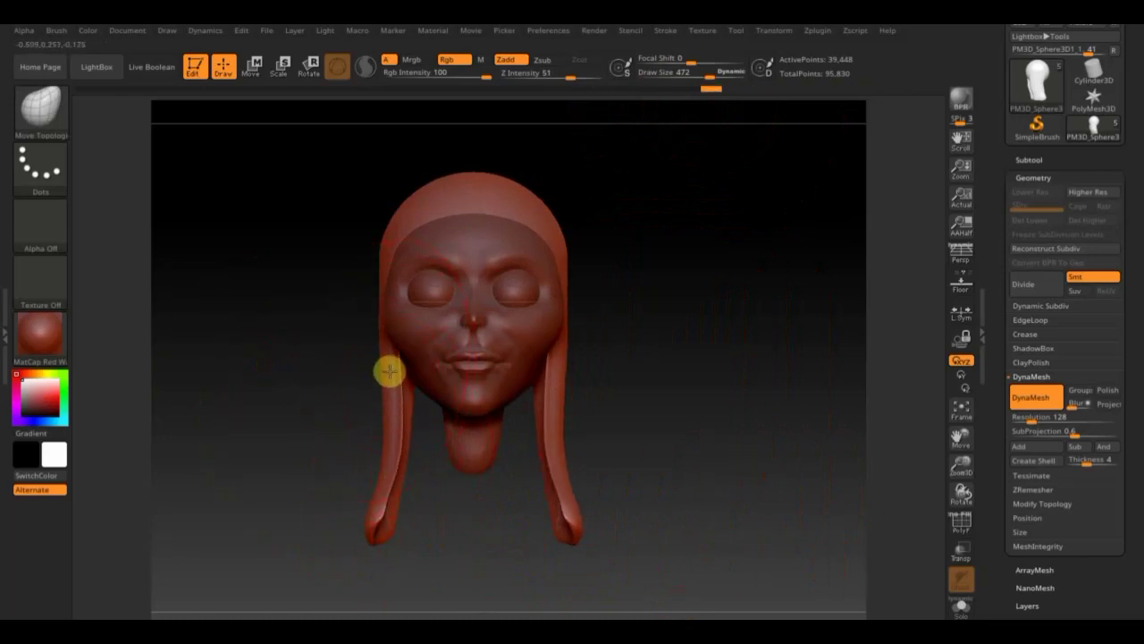
pyautogui.moveTo(383, 281); pyautogui.dragTo(376, 286)
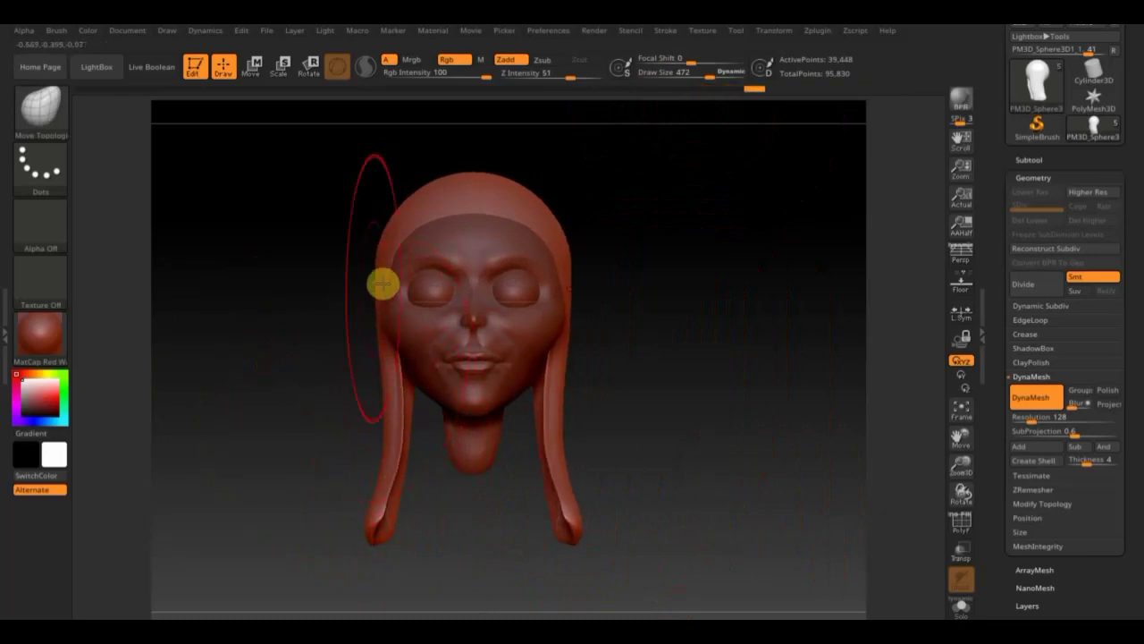
pyautogui.moveTo(663, 373)
pyautogui.mouseDown()
pyautogui.moveTo(733, 379)
pyautogui.moveTo(644, 399)
pyautogui.moveTo(667, 399)
pyautogui.moveTo(520, 371)
pyautogui.moveTo(537, 378)
pyautogui.mouseUp()
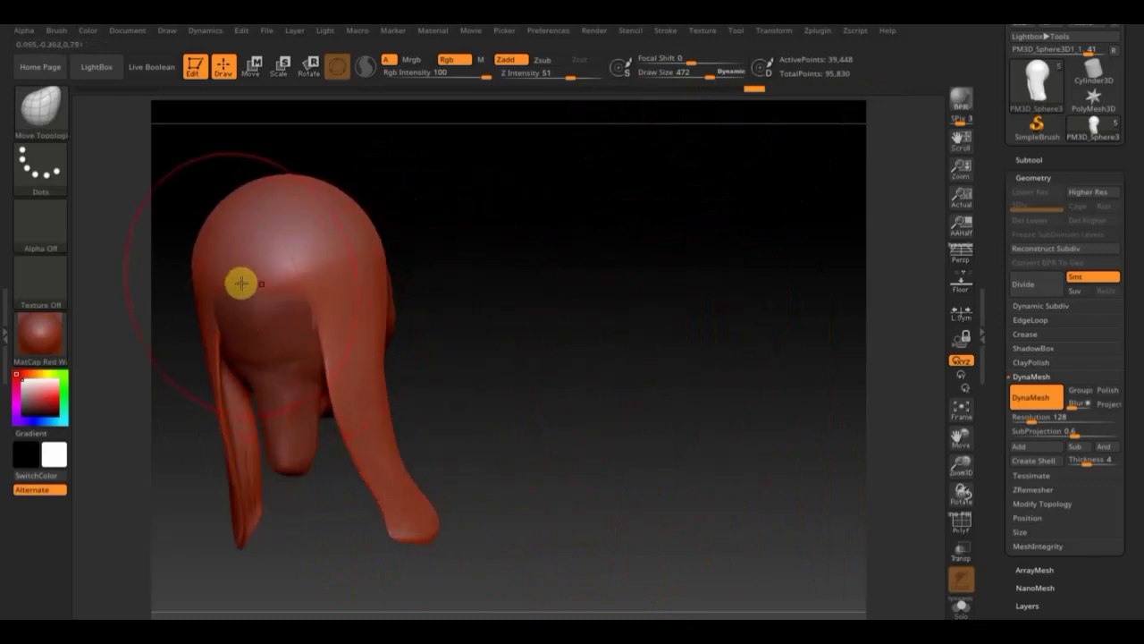
pyautogui.moveTo(240, 304); pyautogui.dragTo(263, 560)
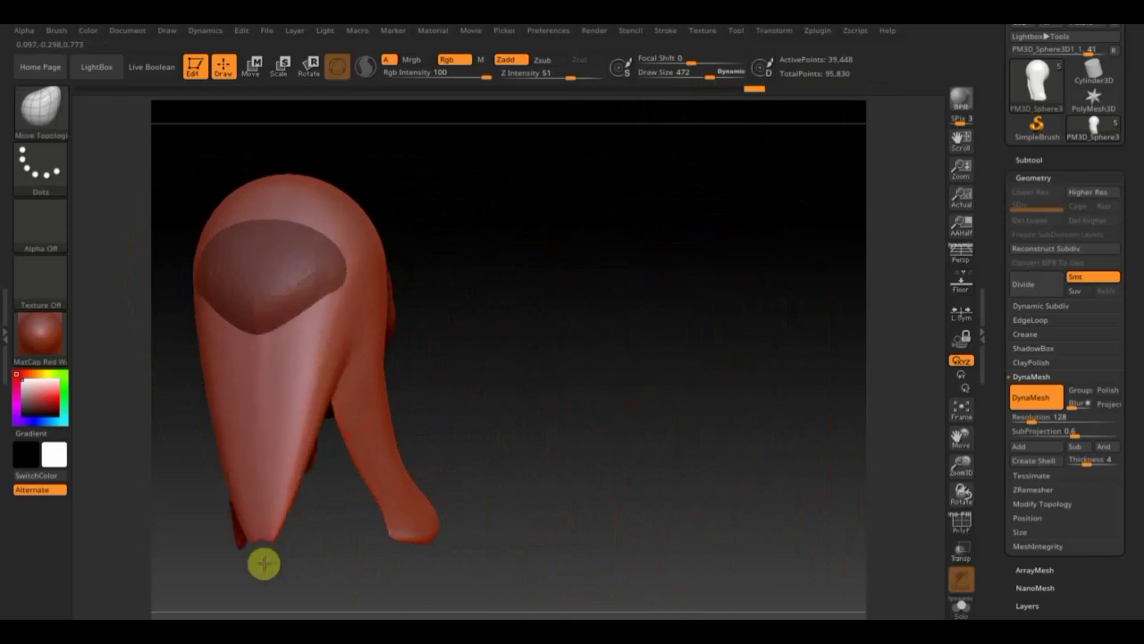
# Step: In profile, round the back of the skull, flatten the top and pull the strand tip down
pyautogui.moveTo(554, 337)
pyautogui.mouseDown()
pyautogui.moveTo(560, 348)
pyautogui.moveTo(531, 348)
pyautogui.mouseUp()
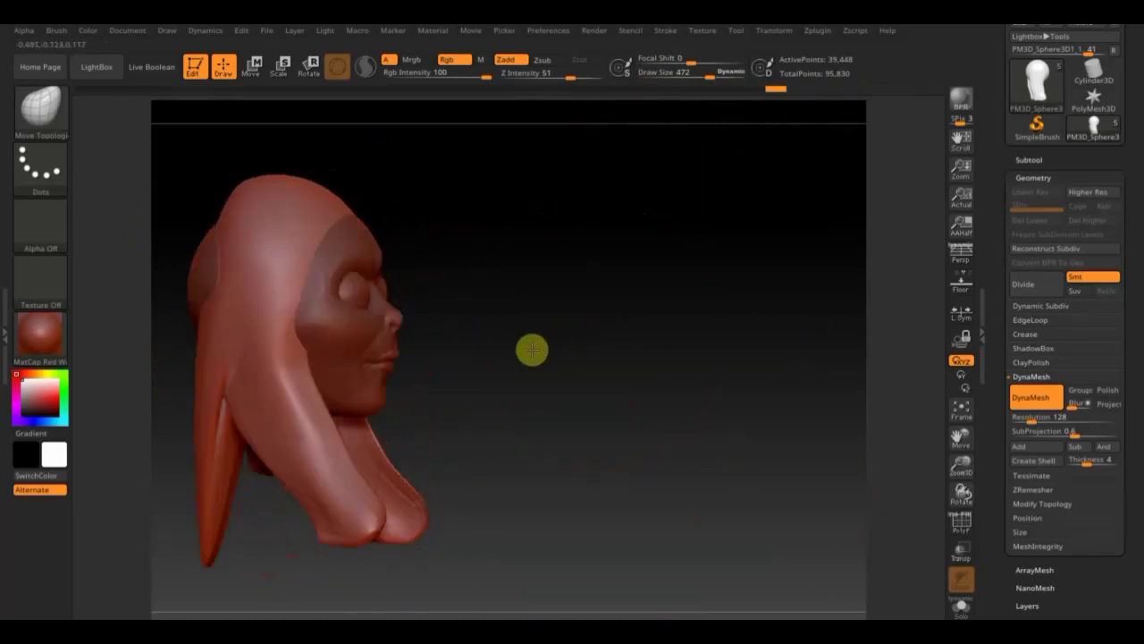
pyautogui.moveTo(202, 288); pyautogui.dragTo(153, 271)
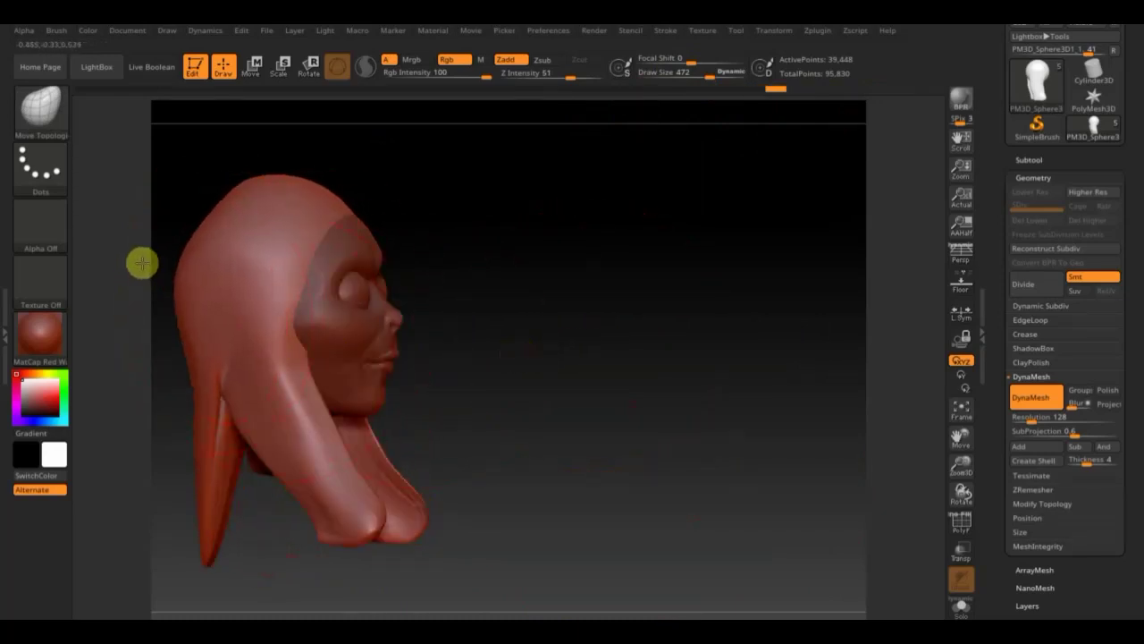
pyautogui.moveTo(187, 228); pyautogui.dragTo(178, 207)
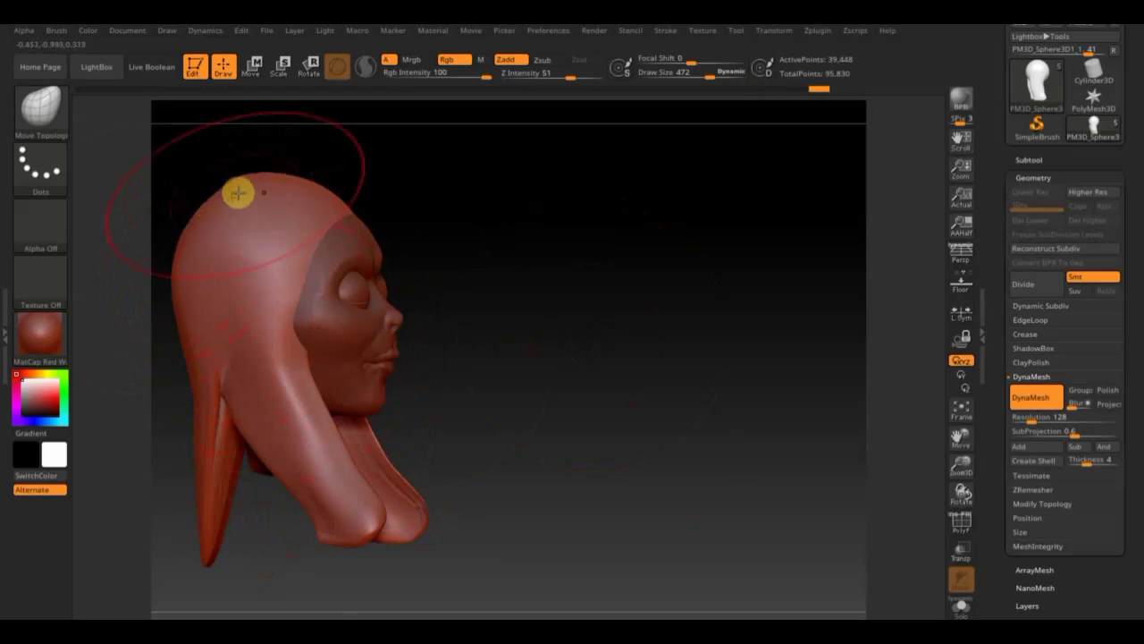
pyautogui.moveTo(245, 175); pyautogui.dragTo(250, 181)
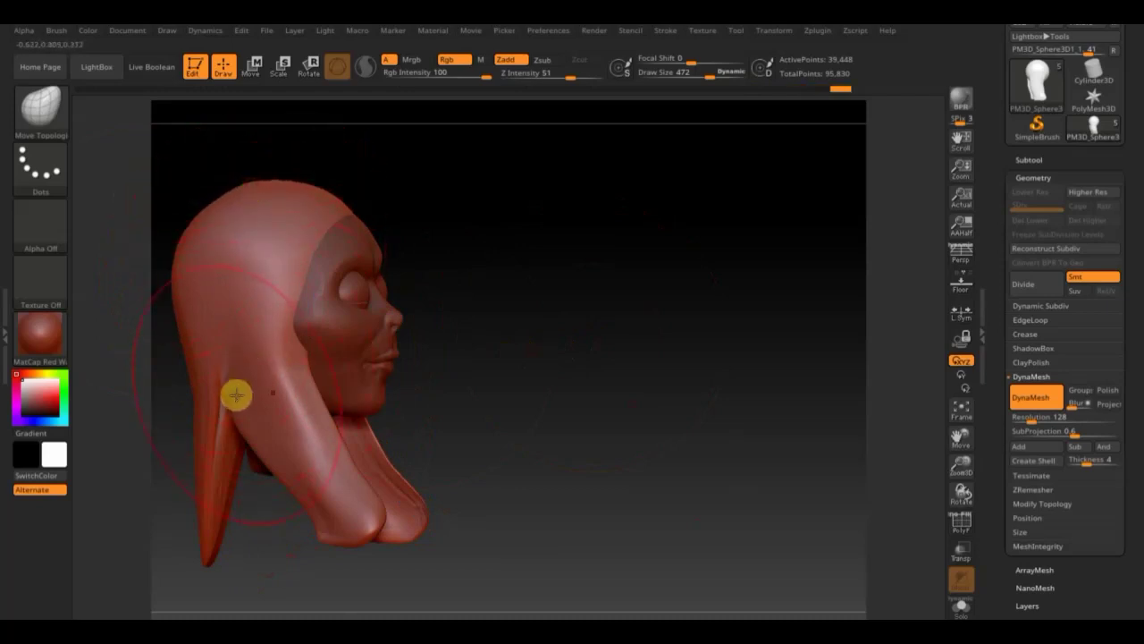
pyautogui.moveTo(225, 474); pyautogui.dragTo(188, 468)
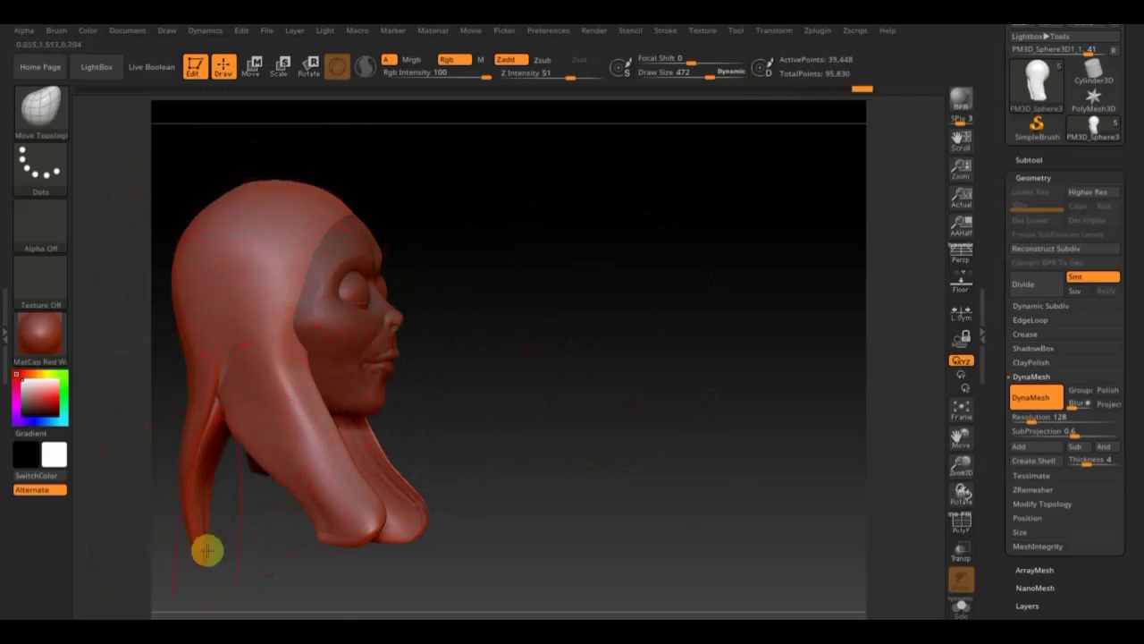
pyautogui.moveTo(205, 549); pyautogui.dragTo(182, 565)
# Step: Draw both hair sides inward from the front and reduce the draw size to 109
pyautogui.keyDown('shift'); pyautogui.moveTo(498, 473); pyautogui.dragTo(435, 495); pyautogui.keyUp('shift')
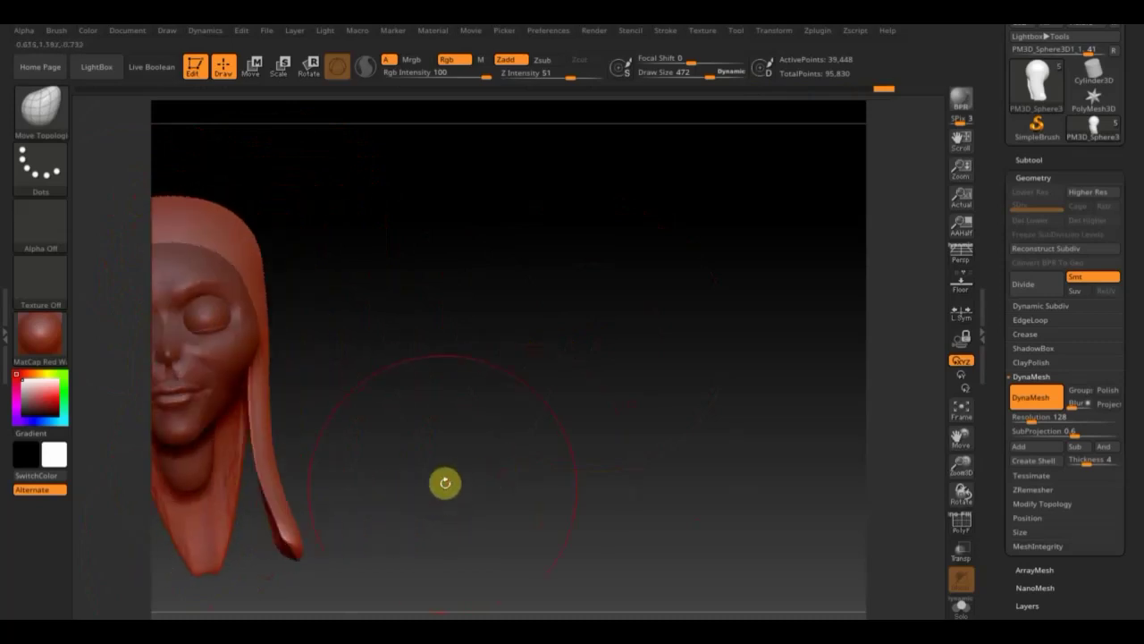
pyautogui.keyDown('alt'); pyautogui.moveTo(434, 429); pyautogui.dragTo(616, 413); pyautogui.keyUp('alt')
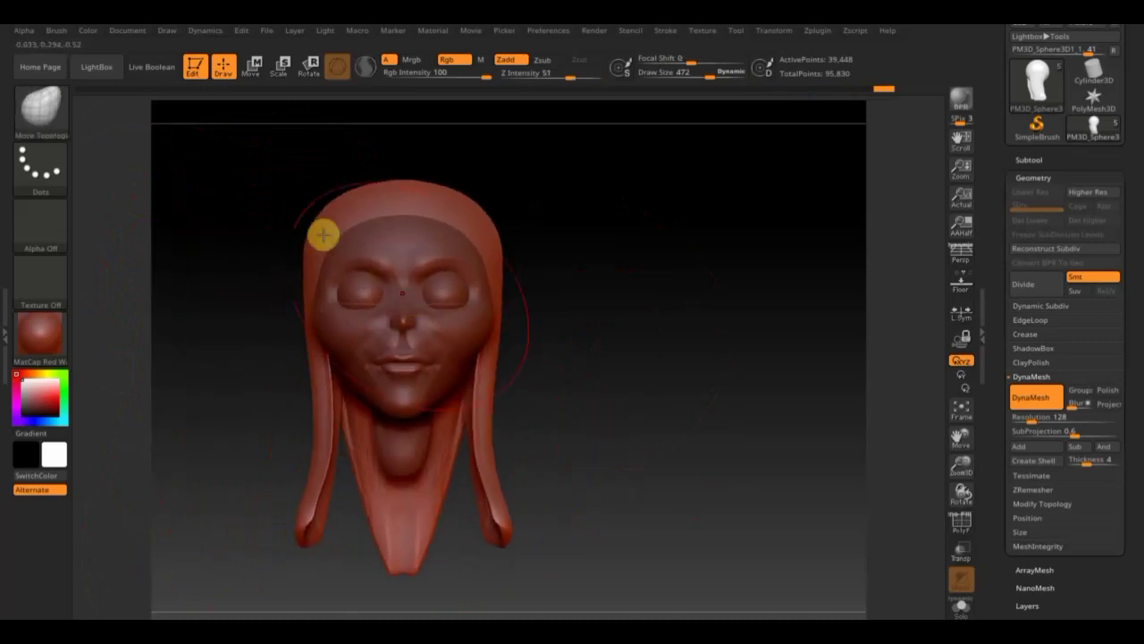
pyautogui.moveTo(314, 221); pyautogui.dragTo(327, 223)
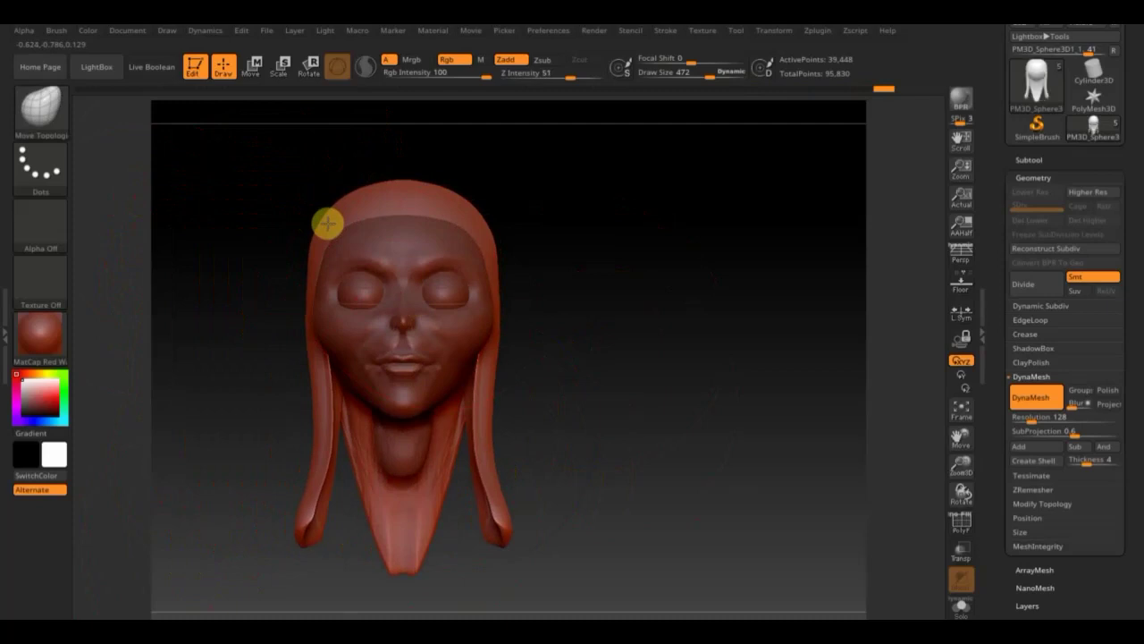
pyautogui.moveTo(718, 77); pyautogui.dragTo(673, 79)
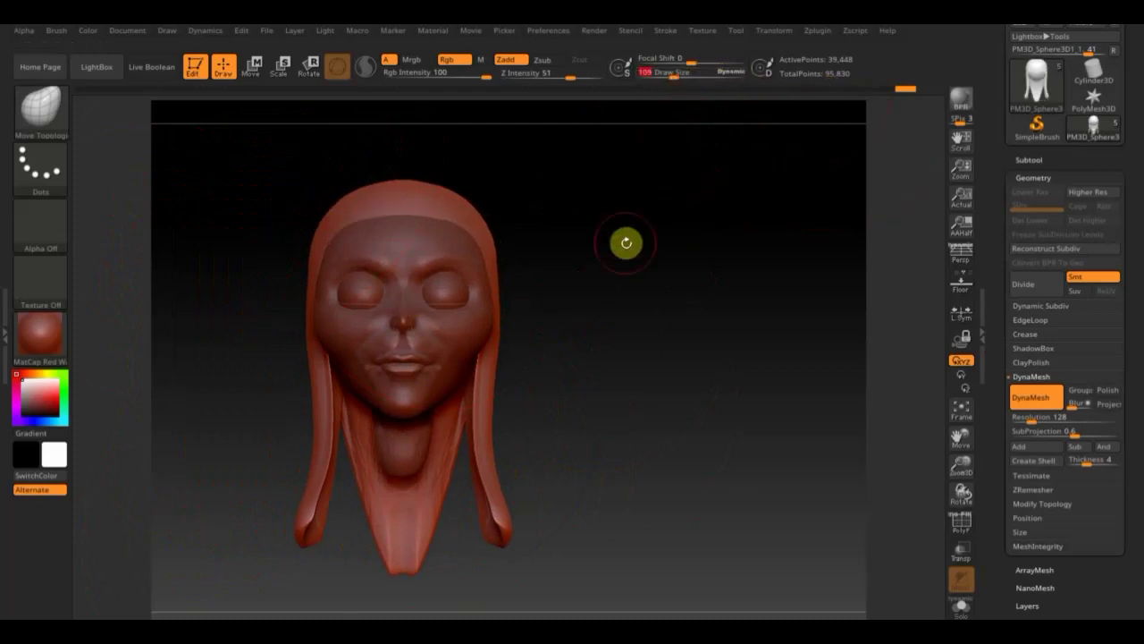
pyautogui.moveTo(656, 256); pyautogui.dragTo(647, 308)
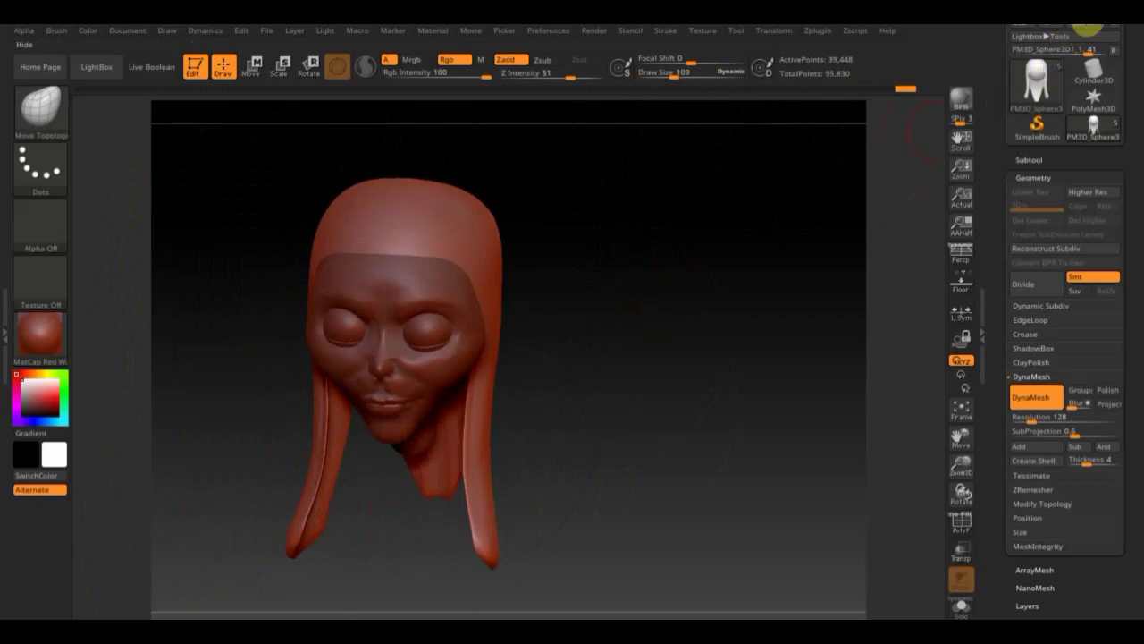
pyautogui.moveTo(626, 233); pyautogui.dragTo(414, 297)
# Step: Stroke raised strands down the hair with ClayBuildup, lowering Z Intensity to 2
pyautogui.click(41, 116)
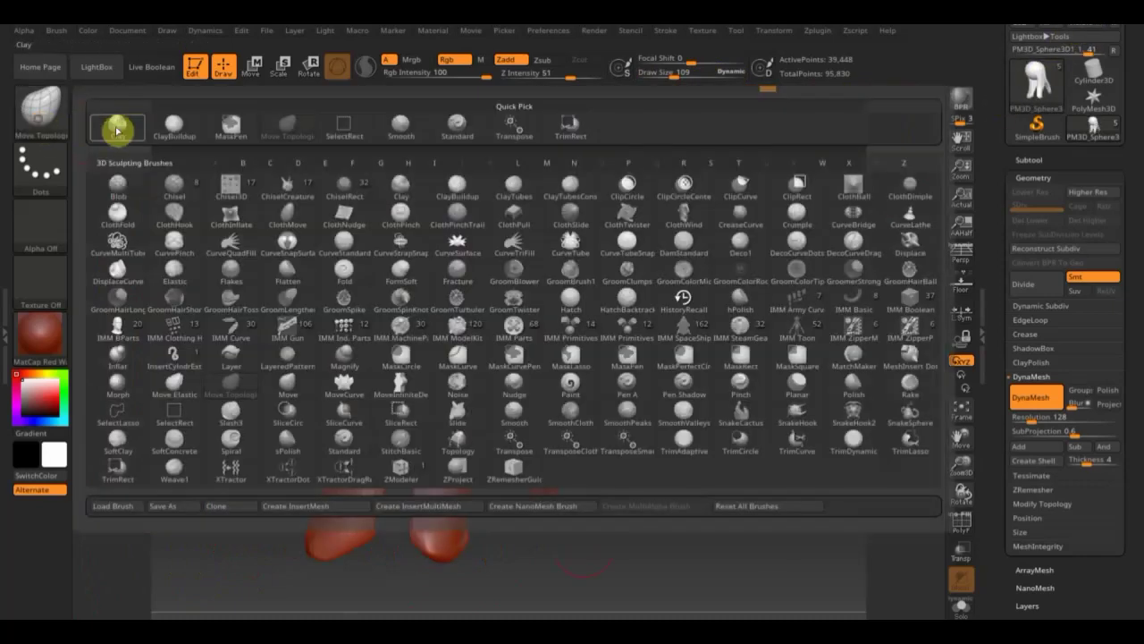
pyautogui.click(174, 122)
pyautogui.moveTo(340, 220); pyautogui.dragTo(407, 290)
pyautogui.moveTo(540, 77); pyautogui.dragTo(534, 78)
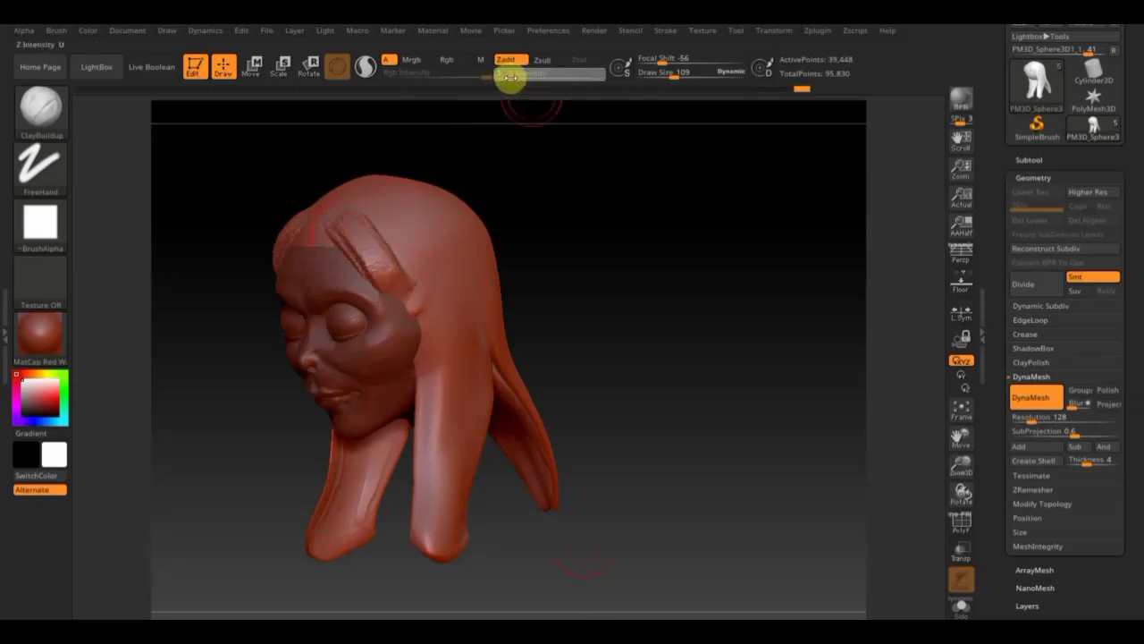
pyautogui.moveTo(376, 240)
pyautogui.mouseDown()
pyautogui.moveTo(355, 253)
pyautogui.moveTo(370, 243)
pyautogui.moveTo(329, 227)
pyautogui.mouseUp()
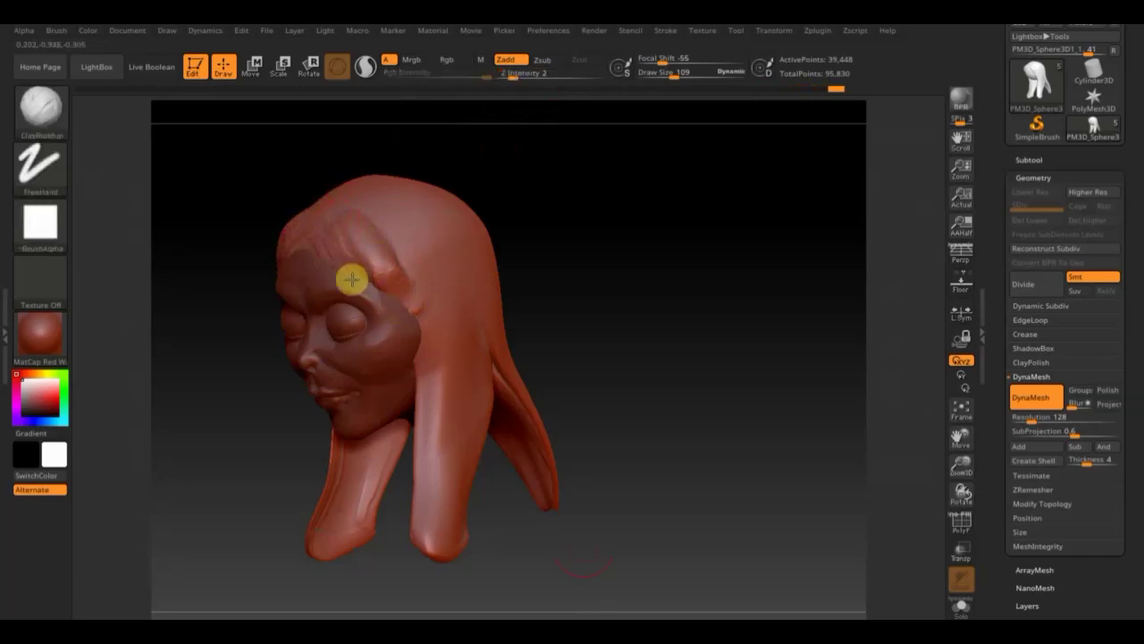
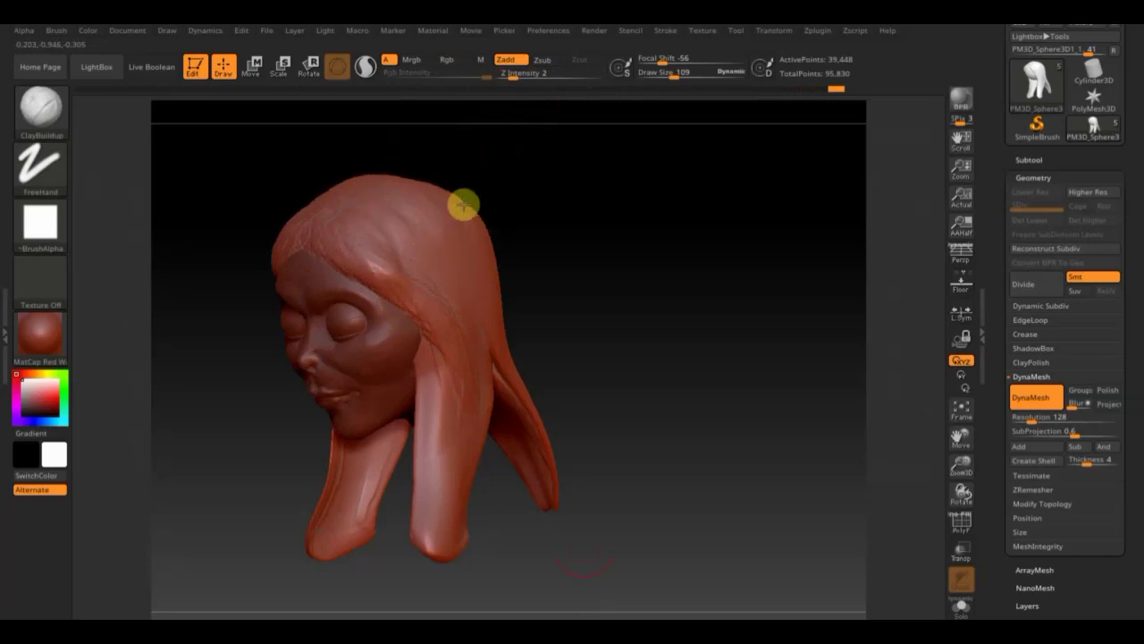
# Step: Stroke strand detail into the long hair locks with ClayBuildup, including the left front lock
pyautogui.moveTo(488, 342); pyautogui.dragTo(506, 419)
pyautogui.moveTo(442, 347); pyautogui.dragTo(441, 534)
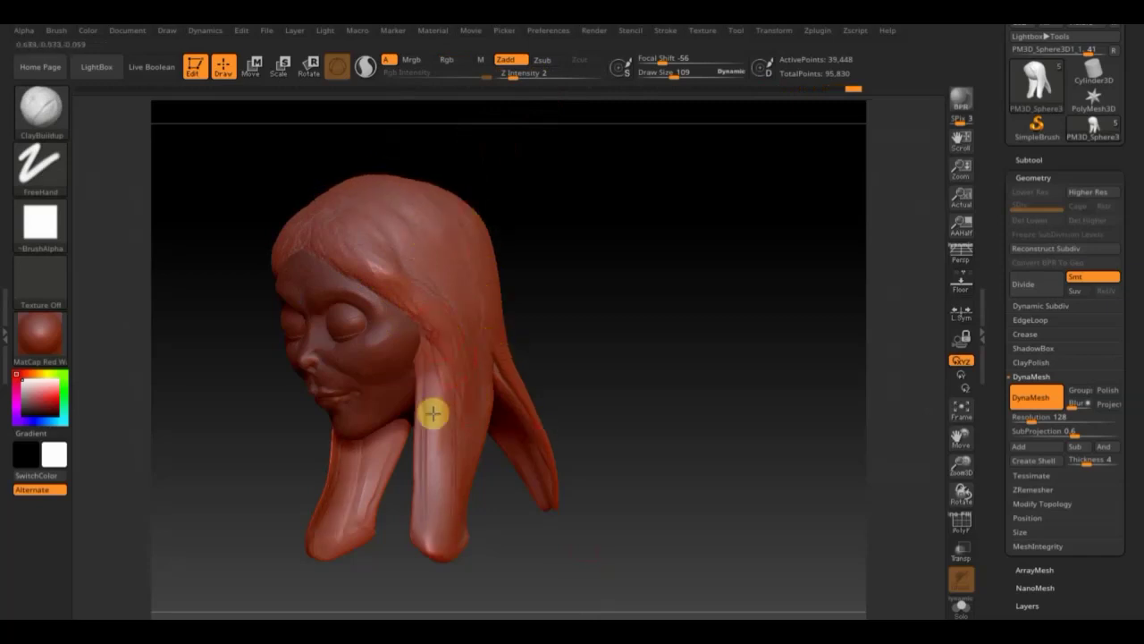
pyautogui.moveTo(435, 411); pyautogui.dragTo(431, 530)
pyautogui.moveTo(361, 447)
pyautogui.mouseDown()
pyautogui.moveTo(342, 519)
pyautogui.moveTo(319, 467)
pyautogui.moveTo(340, 539)
pyautogui.mouseUp()
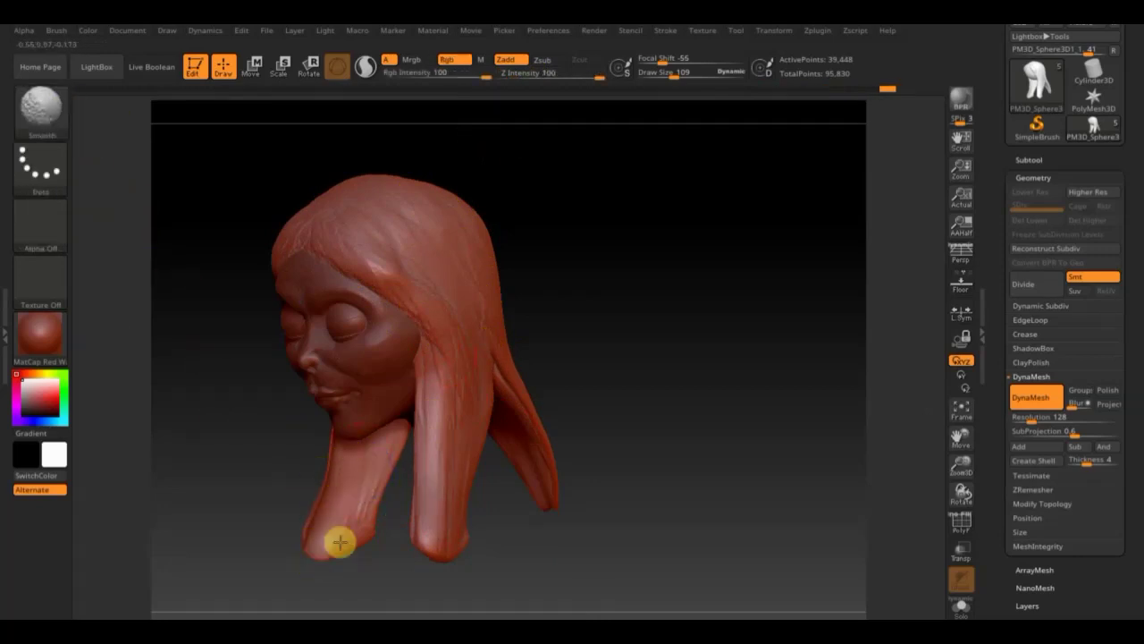
# Step: Enable BackfaceMask under Brush > Auto Masking
pyautogui.click(54, 32)
pyautogui.scroll(-2, 167, 353)
pyautogui.scroll(-2, 120, 257)
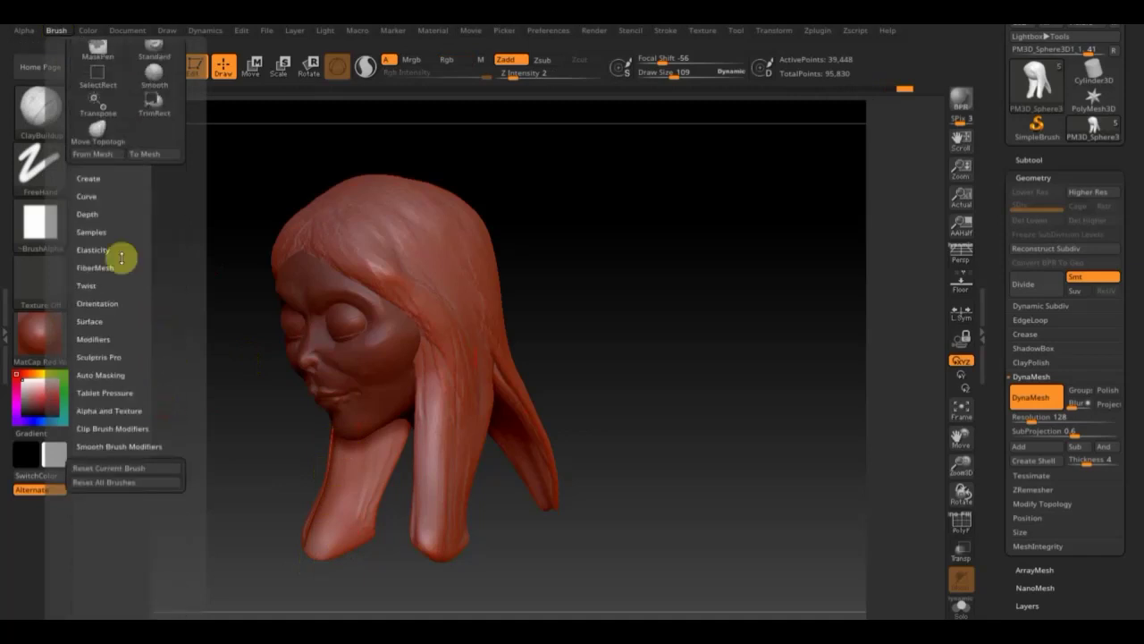
pyautogui.click(112, 374)
pyautogui.scroll(-2, 176, 340)
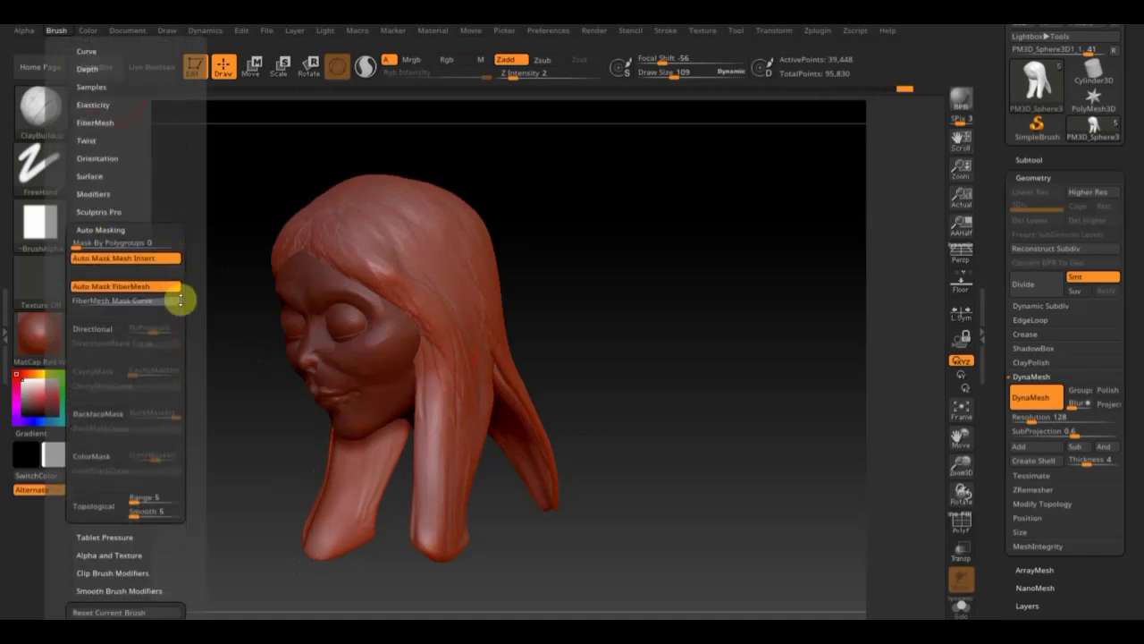
pyautogui.click(101, 416)
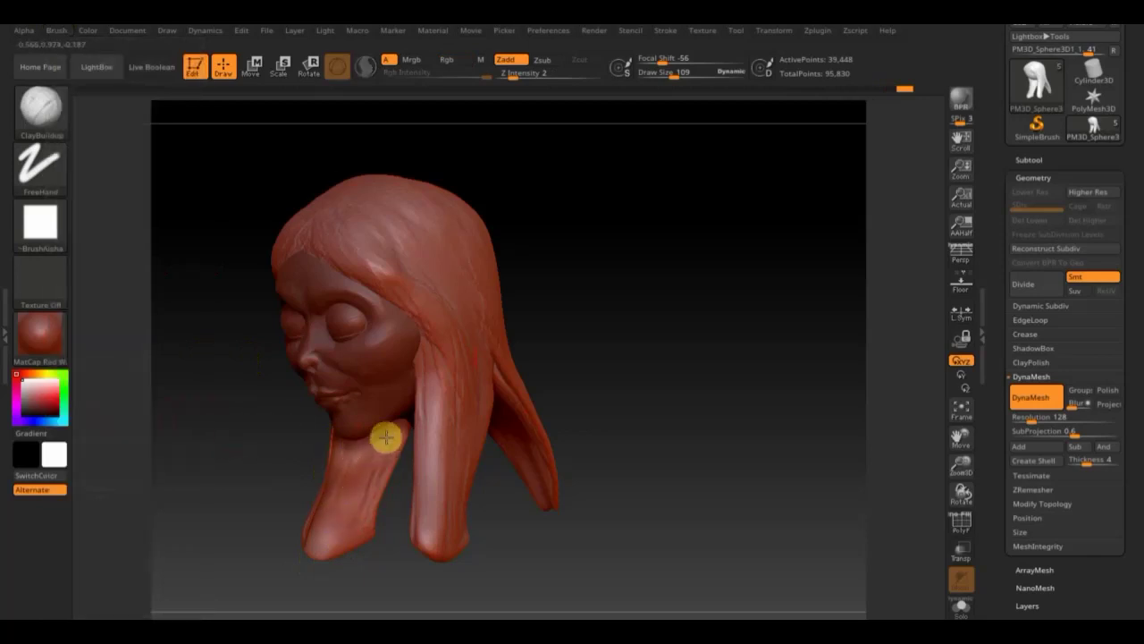
# Step: Sculpt streaks on the front strand and smooth the middle and left hair strands
pyautogui.moveTo(353, 447); pyautogui.dragTo(326, 538)
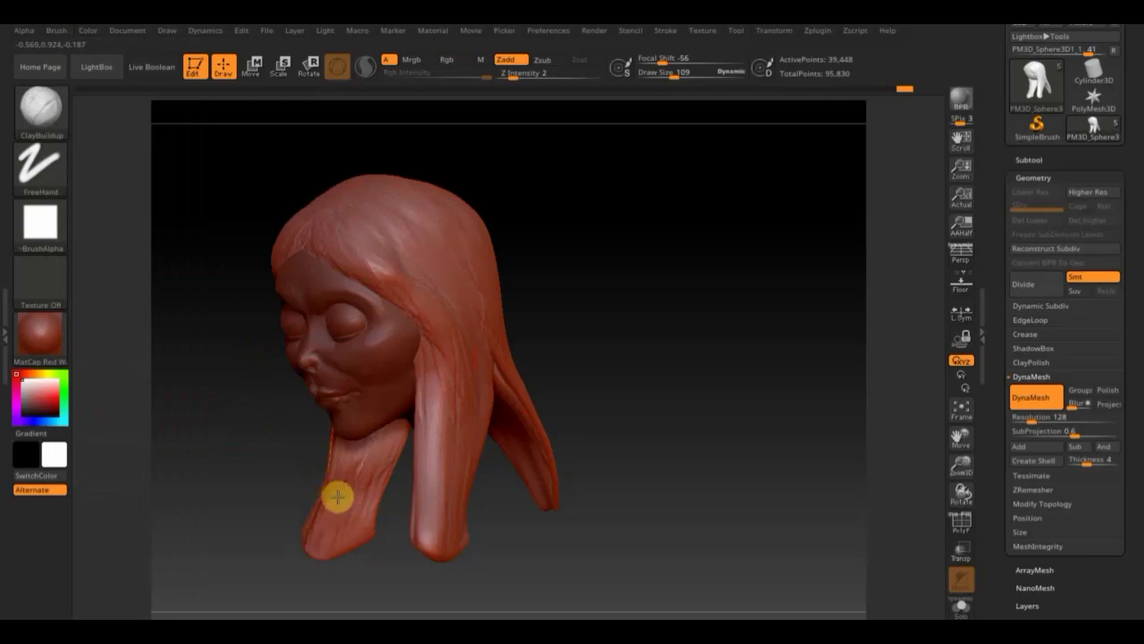
pyautogui.moveTo(368, 496); pyautogui.dragTo(330, 457)
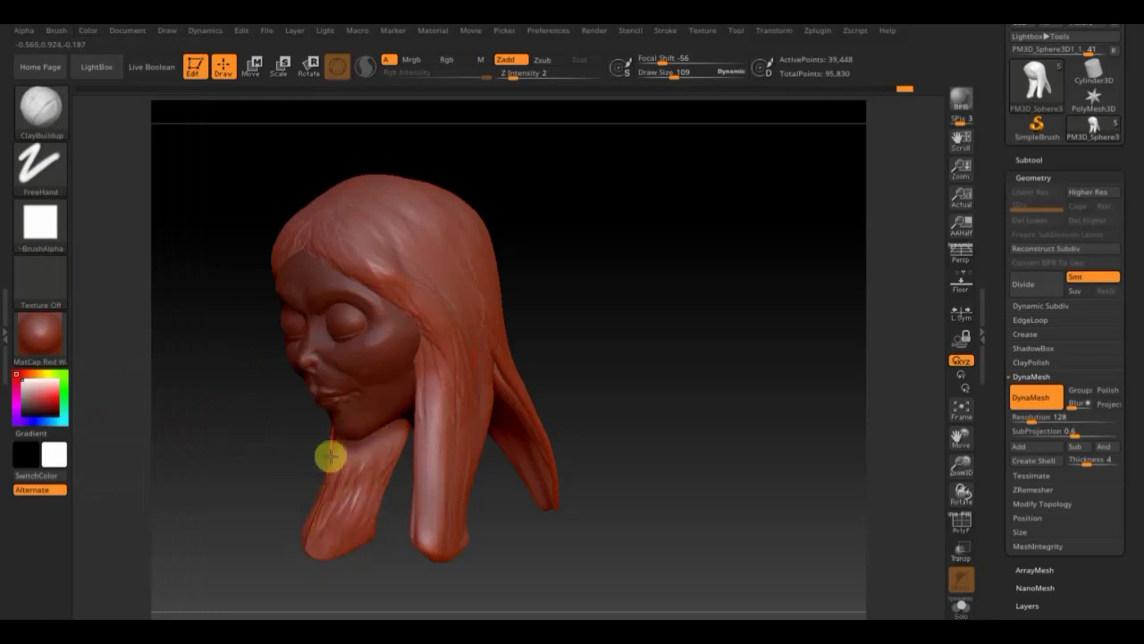
pyautogui.moveTo(429, 480)
pyautogui.keyDown('shift'); pyautogui.mouseDown()
pyautogui.moveTo(429, 432)
pyautogui.moveTo(444, 499)
pyautogui.mouseUp(); pyautogui.keyUp('shift')
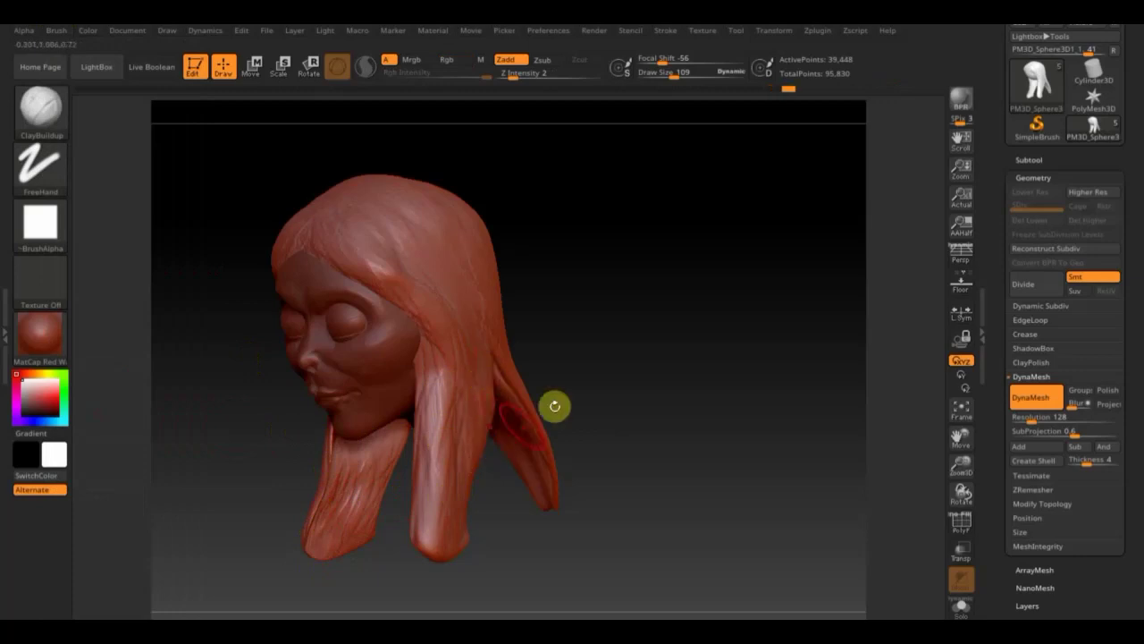
pyautogui.moveTo(554, 404)
pyautogui.keyDown('shift'); pyautogui.mouseDown()
pyautogui.moveTo(662, 366)
pyautogui.moveTo(646, 361)
pyautogui.moveTo(590, 422)
pyautogui.mouseUp(); pyautogui.keyUp('shift')
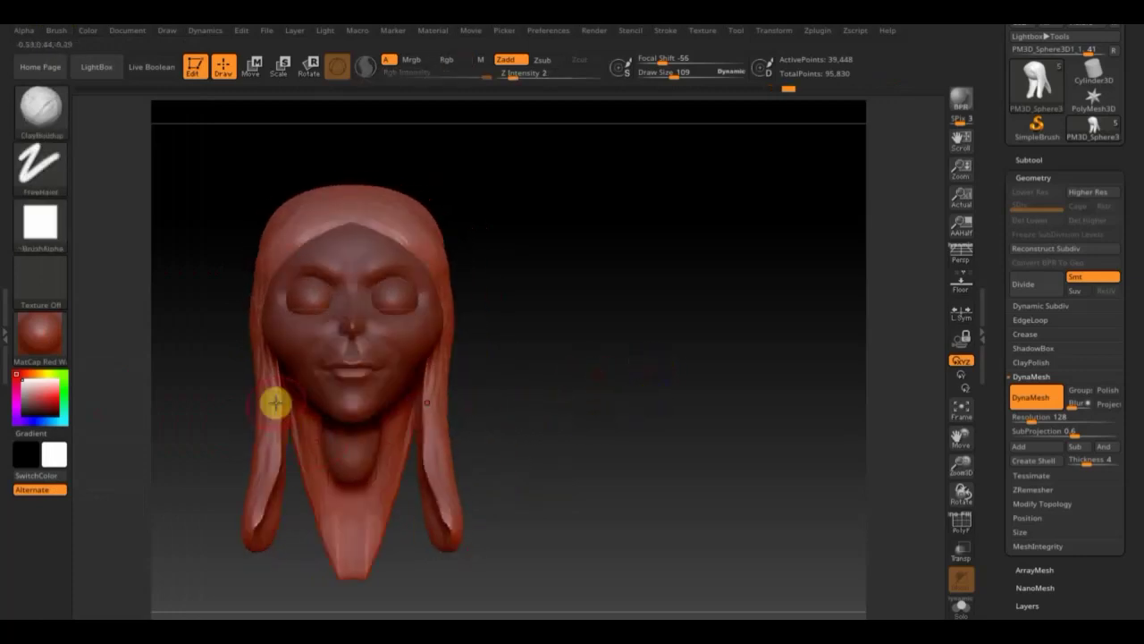
pyautogui.moveTo(274, 488)
pyautogui.mouseDown()
pyautogui.moveTo(269, 498)
pyautogui.moveTo(269, 466)
pyautogui.mouseUp()
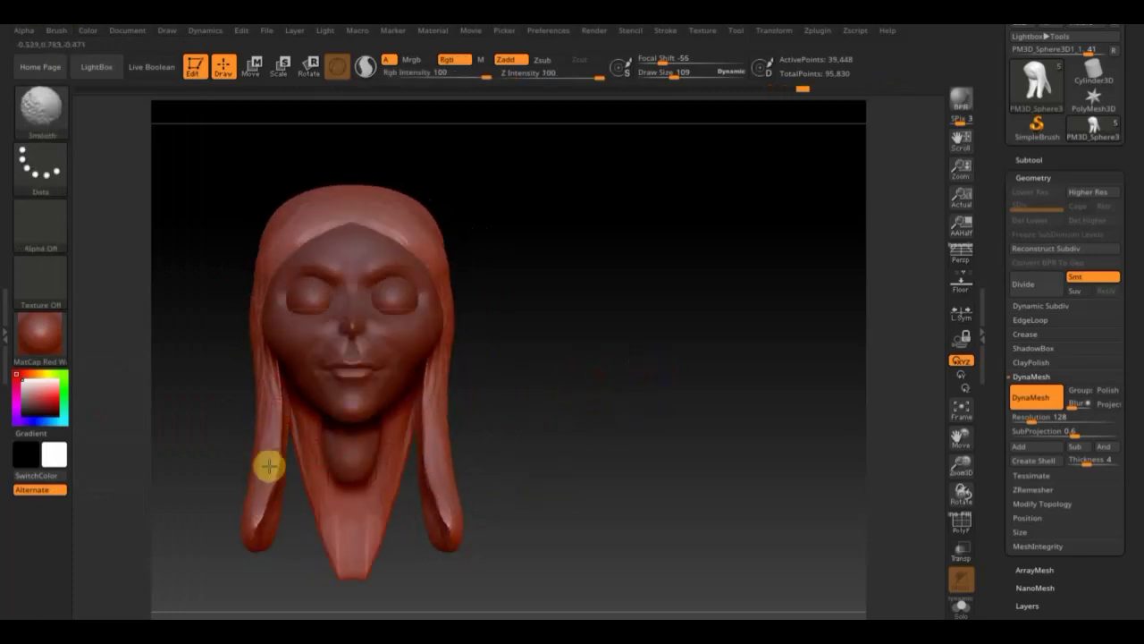
pyautogui.keyDown('shift'); pyautogui.moveTo(273, 405); pyautogui.dragTo(258, 513); pyautogui.keyUp('shift')
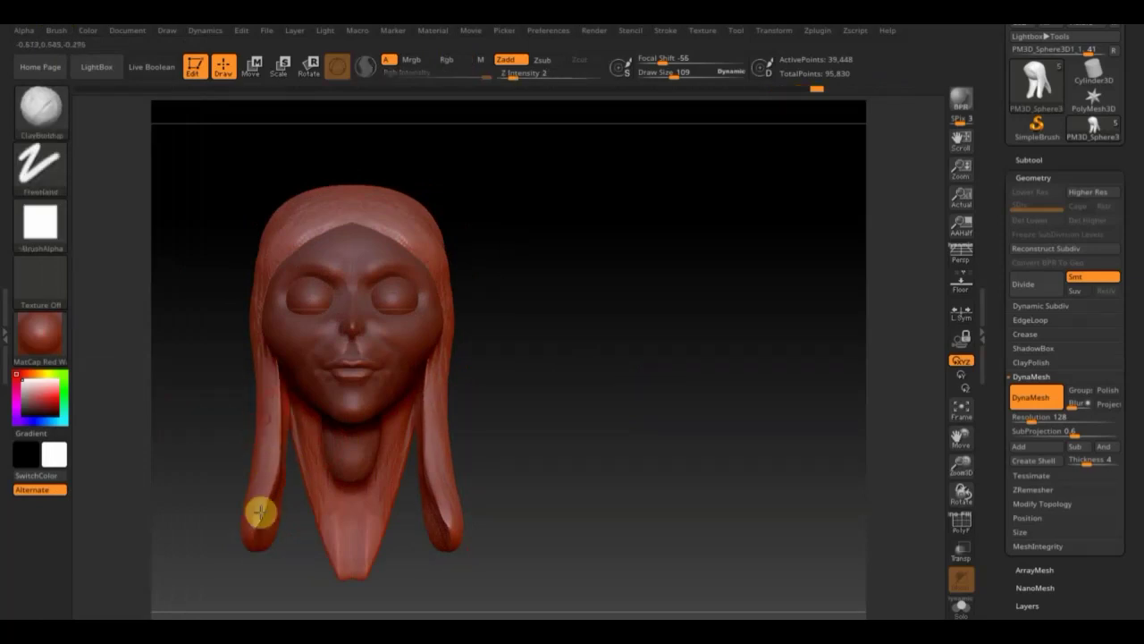
pyautogui.click(430, 401)
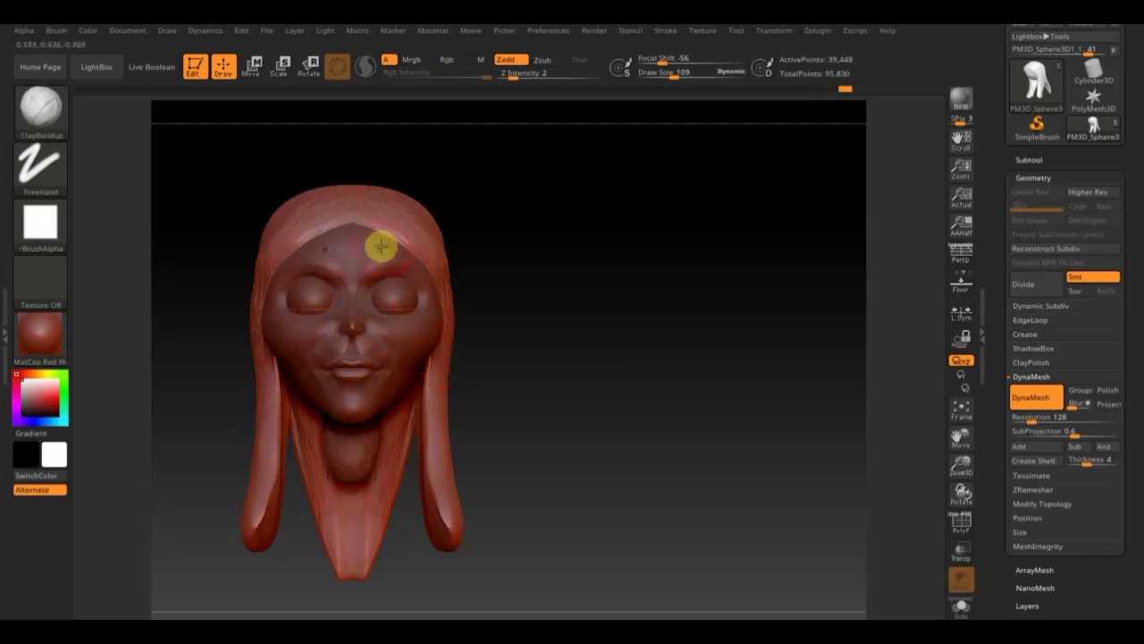
pyautogui.click(260, 265)
pyautogui.moveTo(556, 263)
pyautogui.mouseDown()
pyautogui.moveTo(527, 396)
pyautogui.moveTo(557, 408)
pyautogui.moveTo(539, 421)
pyautogui.moveTo(488, 327)
pyautogui.moveTo(511, 331)
pyautogui.moveTo(588, 249)
pyautogui.moveTo(643, 403)
pyautogui.moveTo(616, 431)
pyautogui.moveTo(605, 352)
pyautogui.moveTo(676, 401)
pyautogui.moveTo(641, 318)
pyautogui.mouseUp()
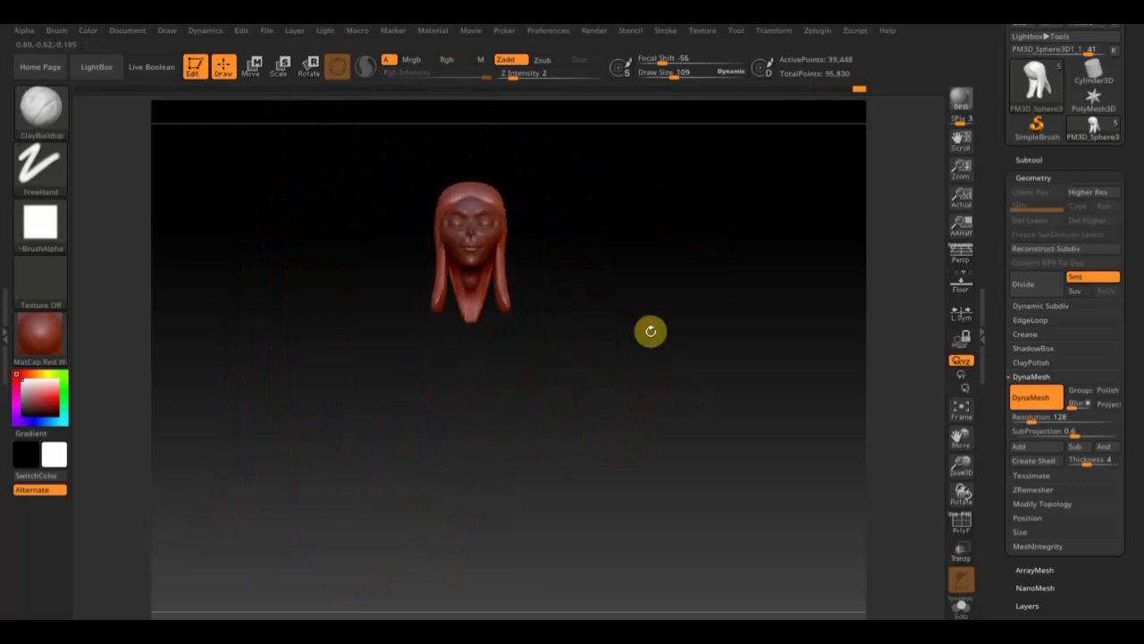
# Step: Append a Sphere3D subtool and make it the active subtool
pyautogui.click(1025, 157)
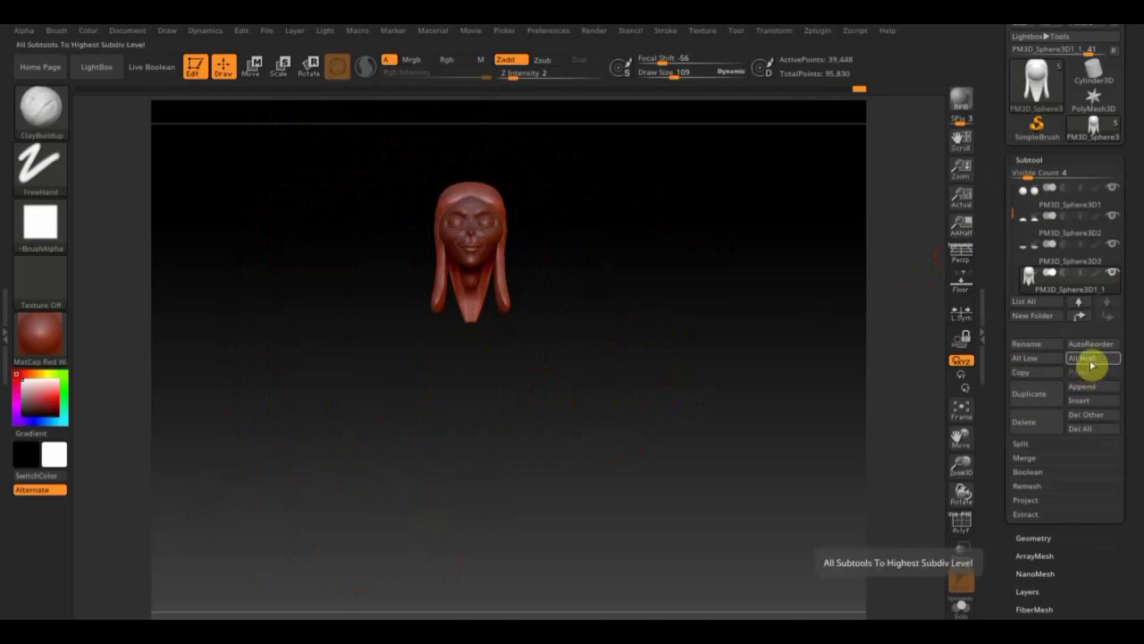
pyautogui.click(1085, 386)
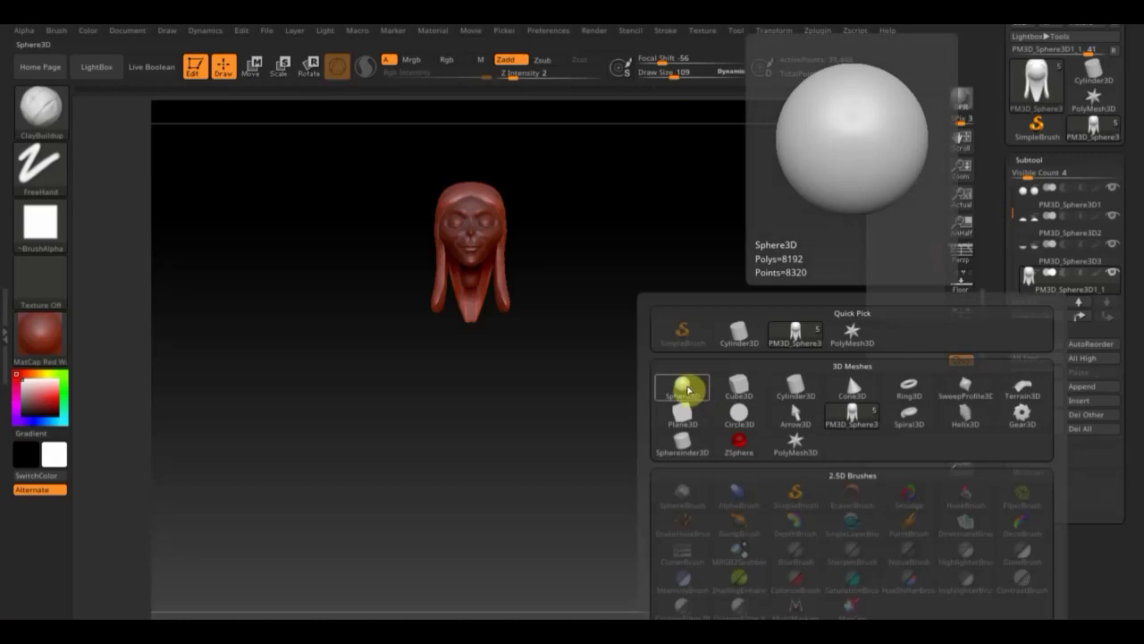
pyautogui.click(687, 390)
pyautogui.press('n')
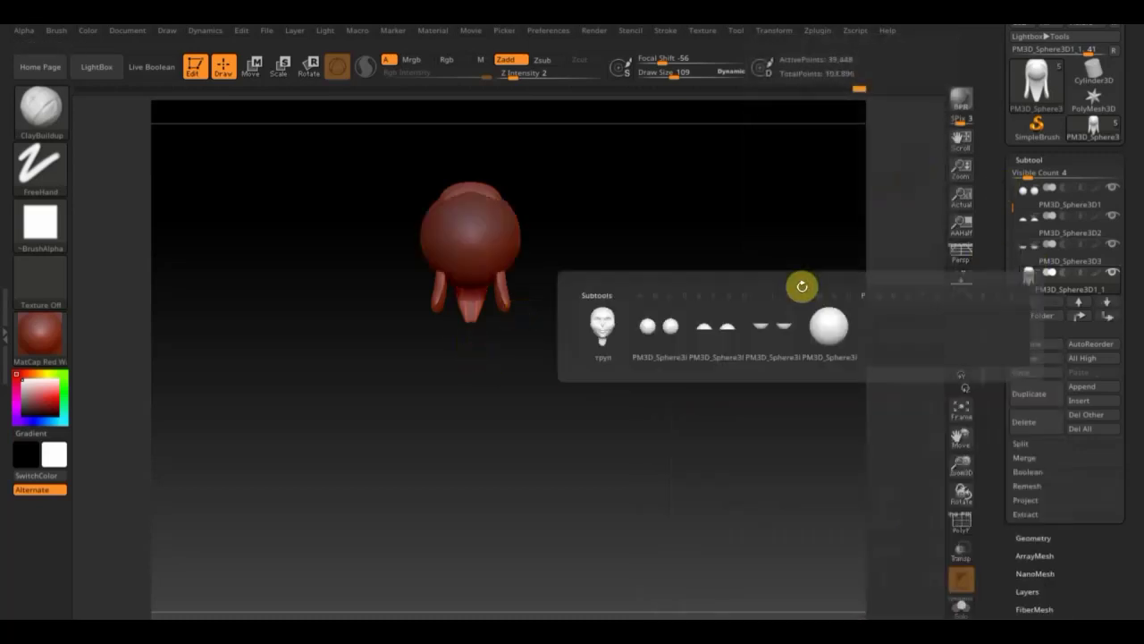
pyautogui.click(836, 327)
# Step: Move the sphere down beneath the head and stretch it into an egg shape
pyautogui.click(258, 68)
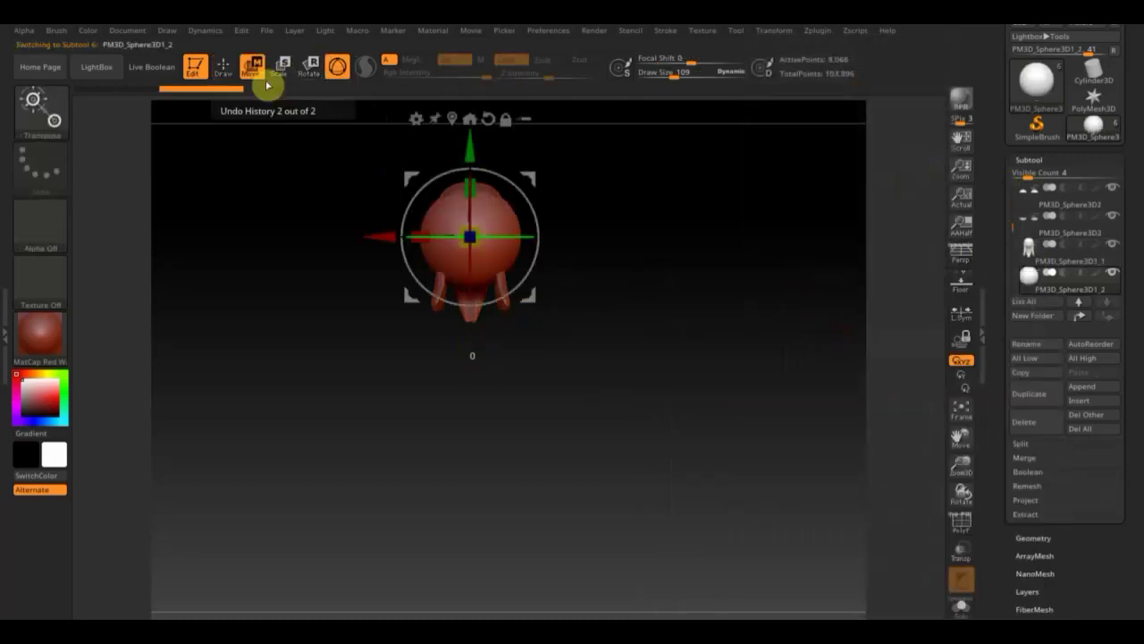
pyautogui.moveTo(471, 143)
pyautogui.mouseDown()
pyautogui.moveTo(481, 248)
pyautogui.moveTo(480, 238)
pyautogui.mouseUp()
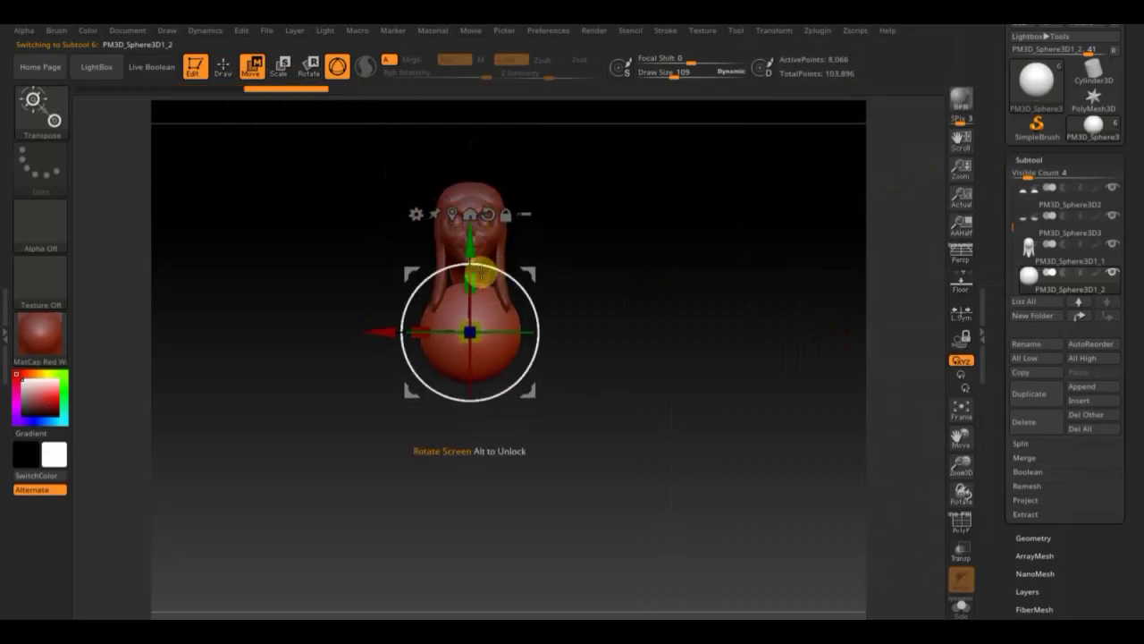
pyautogui.moveTo(473, 276)
pyautogui.mouseDown()
pyautogui.moveTo(469, 244)
pyautogui.moveTo(477, 258)
pyautogui.mouseUp()
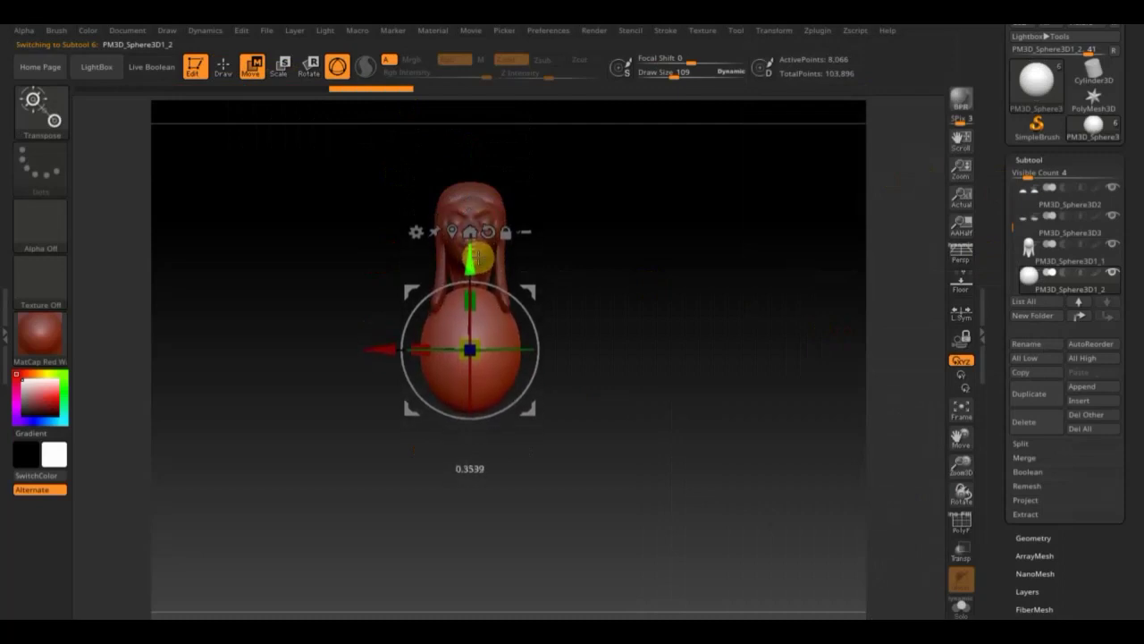
pyautogui.click(221, 75)
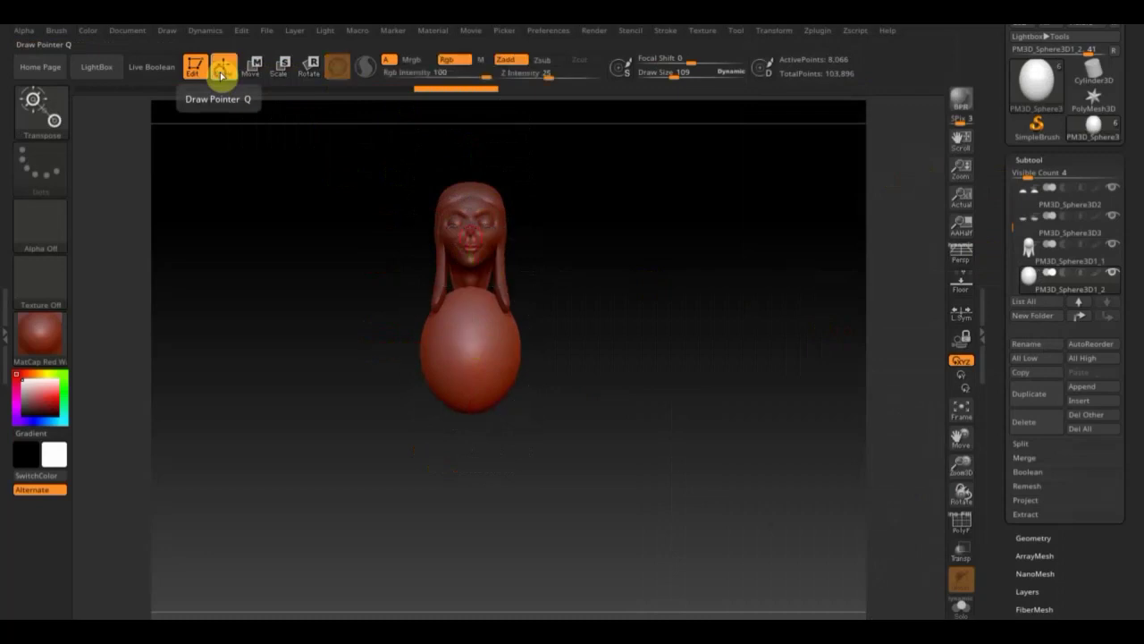
# Step: With Move Topological at size 614, pull the body's bottom into a bell and reshape its sides
pyautogui.click(60, 119)
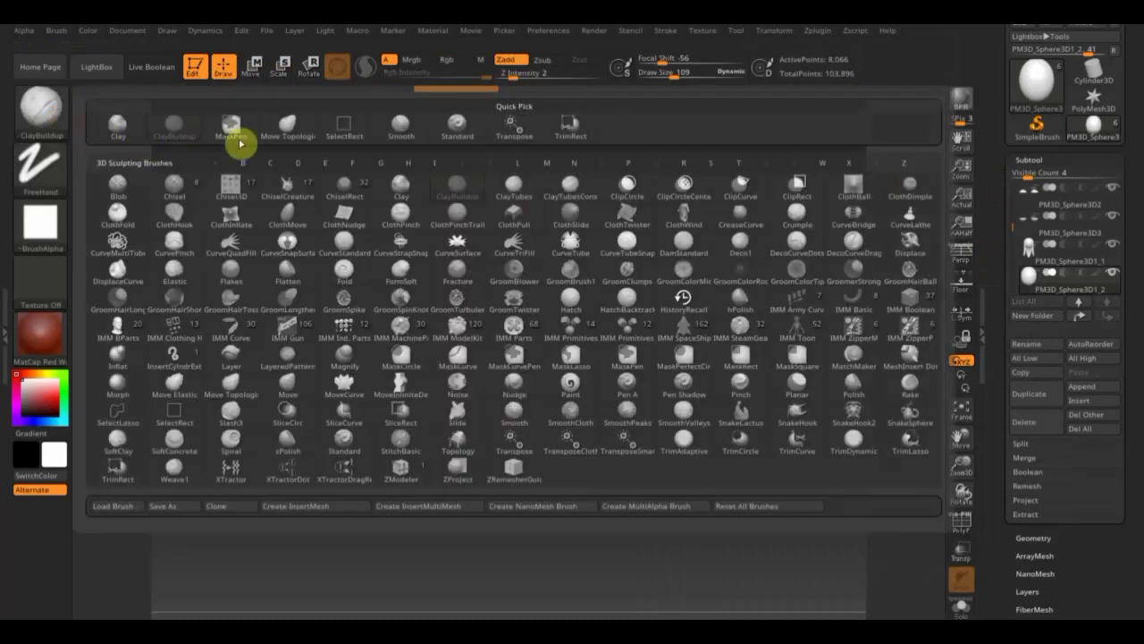
pyautogui.click(238, 143)
pyautogui.moveTo(675, 76); pyautogui.dragTo(720, 89)
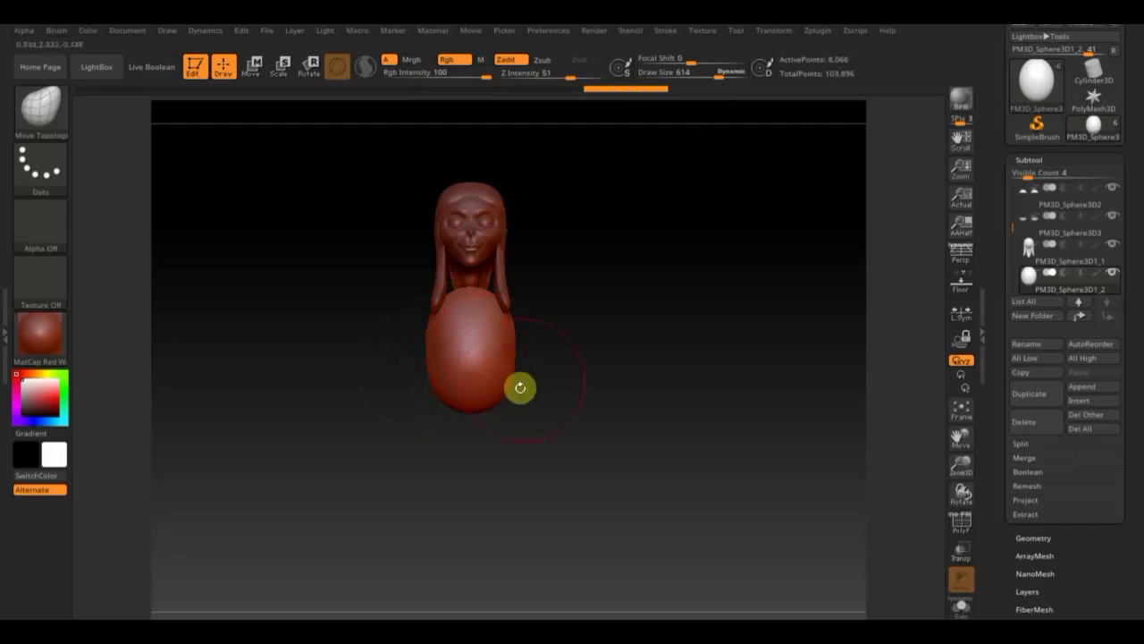
pyautogui.moveTo(500, 402); pyautogui.dragTo(552, 474)
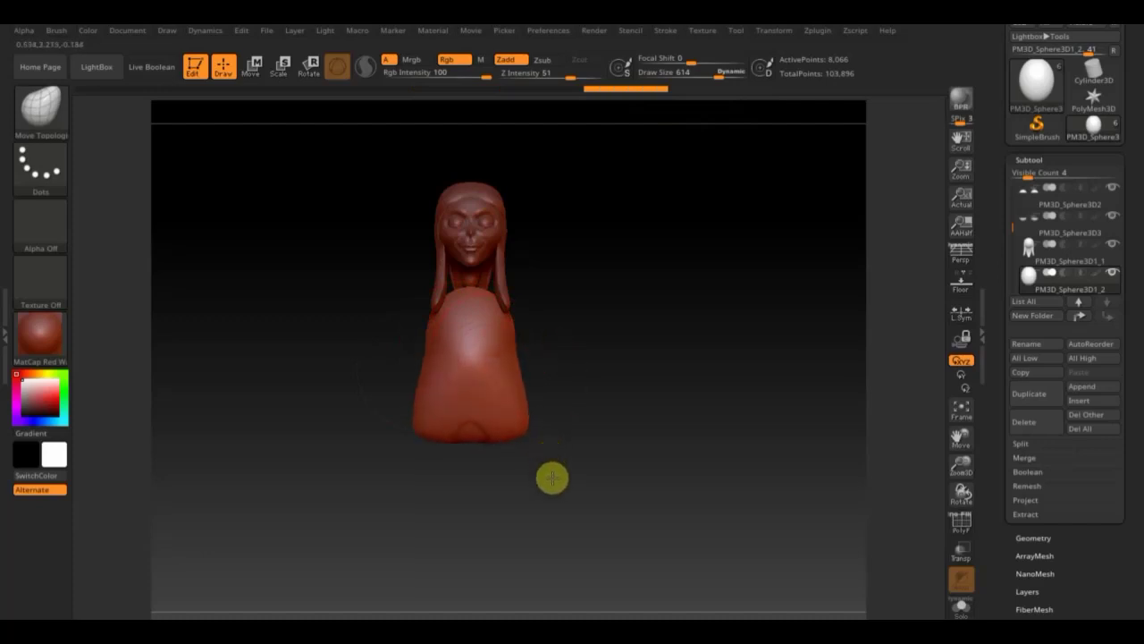
pyautogui.moveTo(413, 389); pyautogui.dragTo(417, 375)
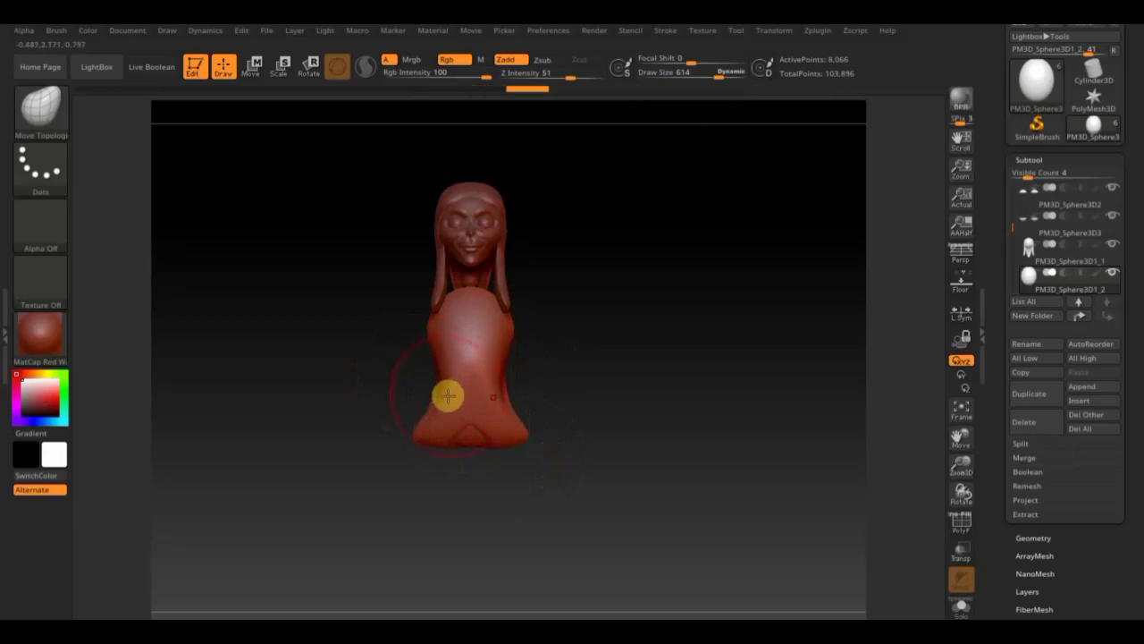
pyautogui.moveTo(623, 389); pyautogui.dragTo(523, 402)
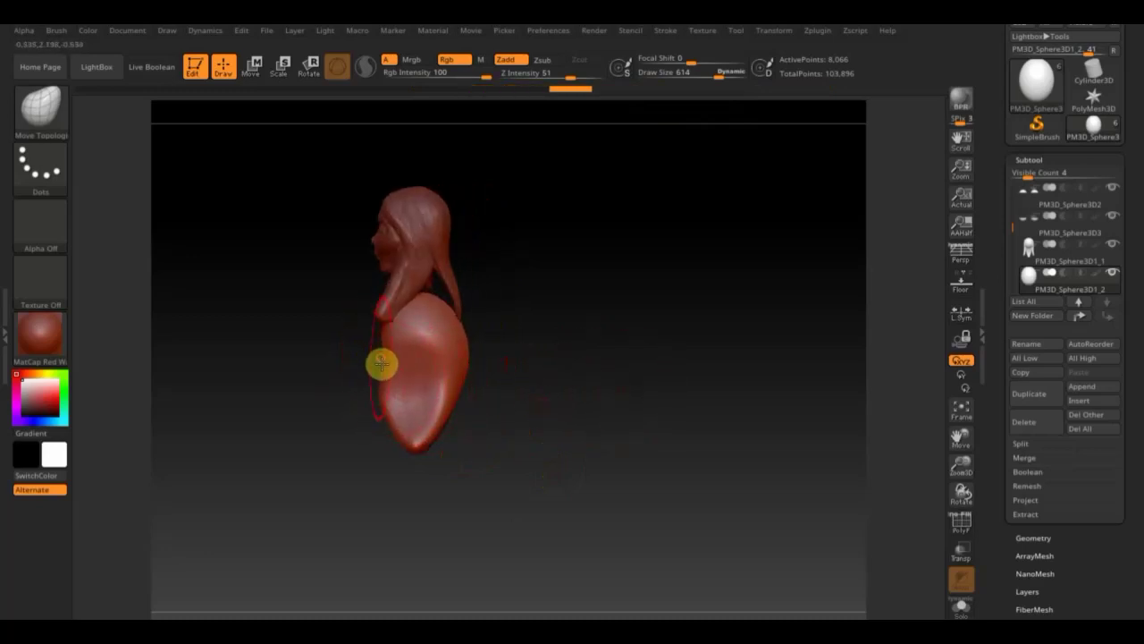
pyautogui.moveTo(396, 406); pyautogui.dragTo(453, 386)
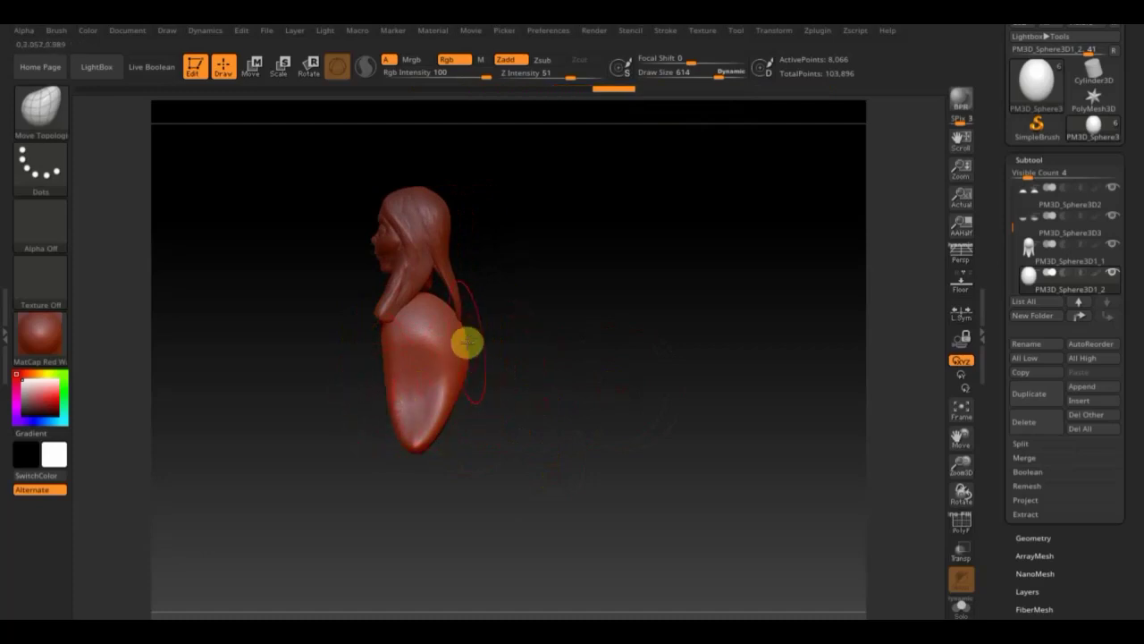
pyautogui.moveTo(452, 343)
pyautogui.mouseDown()
pyautogui.moveTo(465, 370)
pyautogui.moveTo(454, 360)
pyautogui.mouseUp()
# Step: Shift the body under the head and pull its lower part down into a longer torso
pyautogui.click(252, 70)
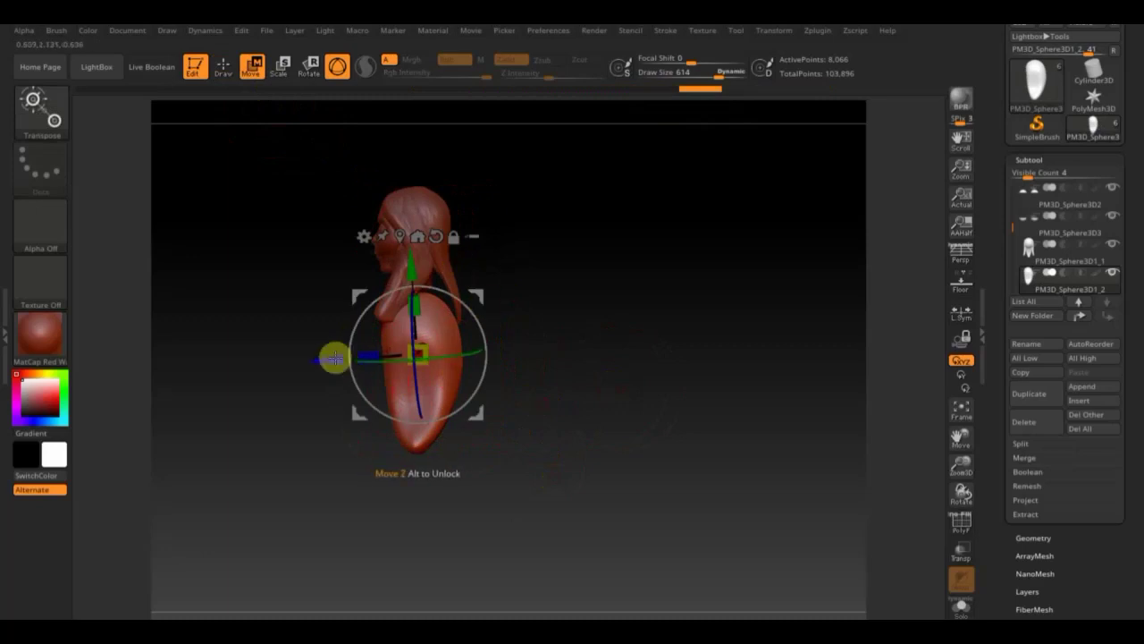
pyautogui.moveTo(334, 358); pyautogui.dragTo(335, 356)
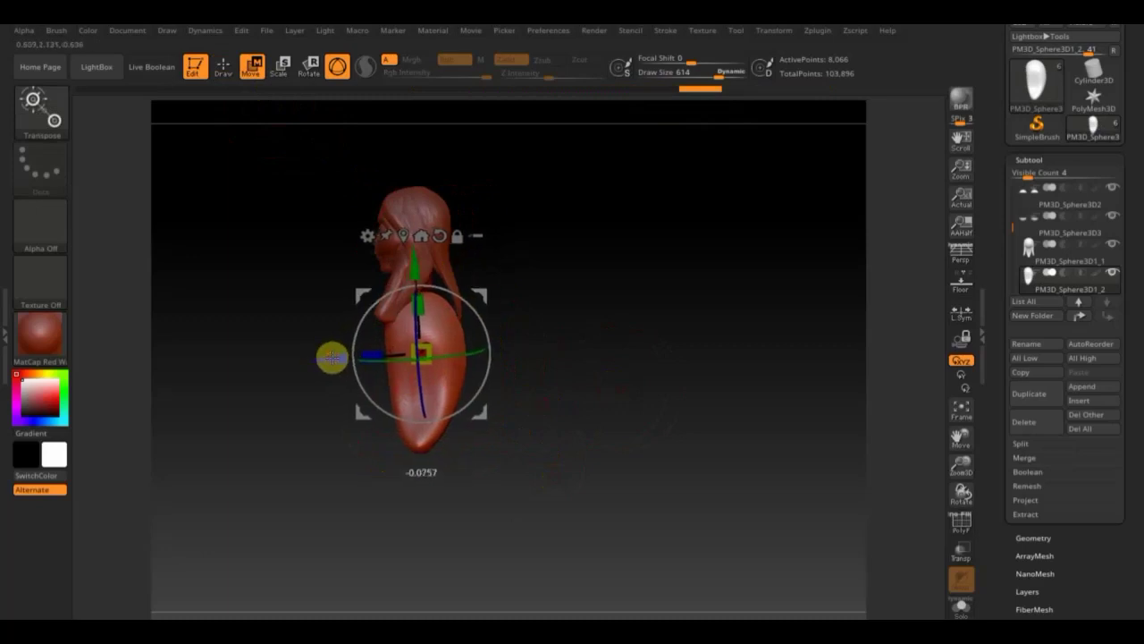
pyautogui.click(223, 68)
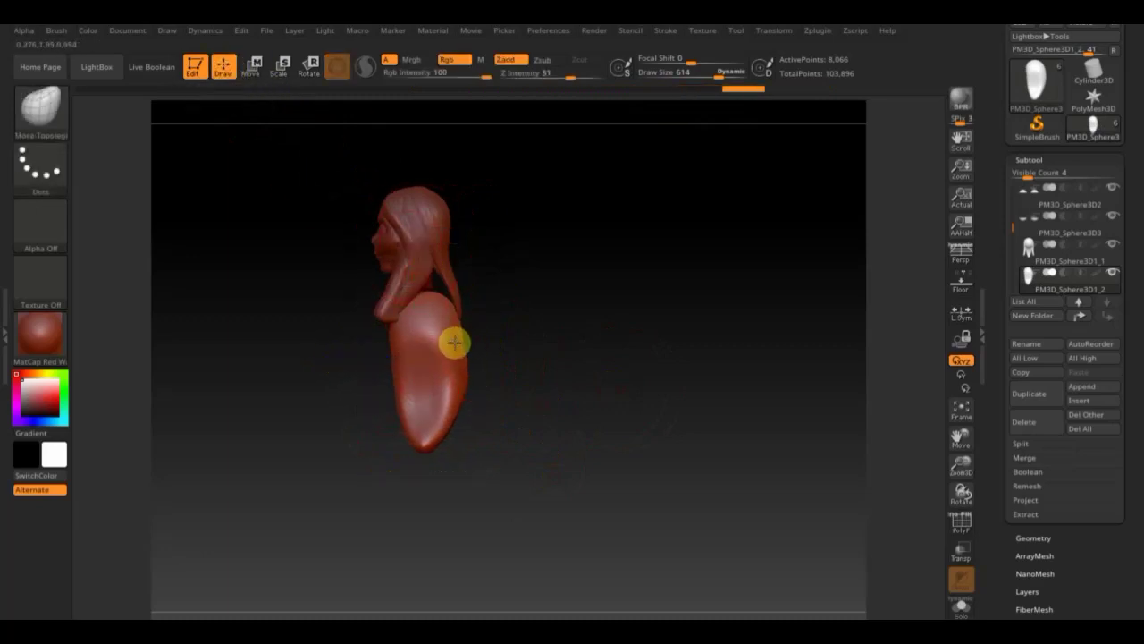
pyautogui.moveTo(454, 342)
pyautogui.mouseDown()
pyautogui.moveTo(466, 379)
pyautogui.moveTo(448, 430)
pyautogui.mouseUp()
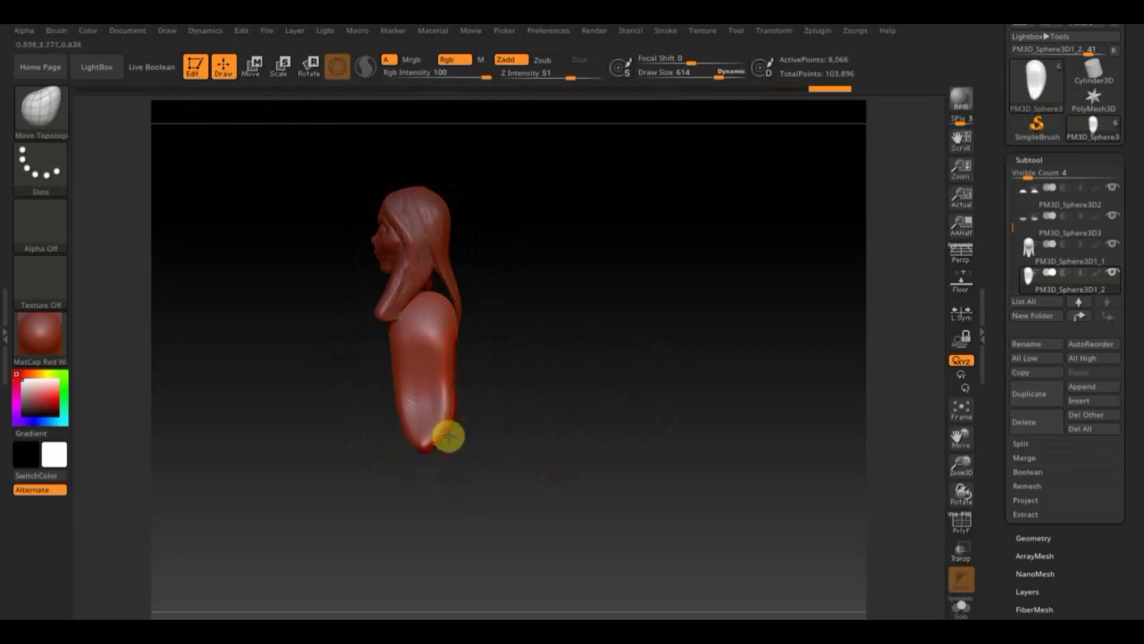
pyautogui.moveTo(531, 371)
pyautogui.mouseDown()
pyautogui.moveTo(368, 383)
pyautogui.moveTo(423, 399)
pyautogui.mouseUp()
pyautogui.moveTo(536, 394)
pyautogui.mouseDown()
pyautogui.moveTo(581, 391)
pyautogui.moveTo(561, 407)
pyautogui.mouseUp()
pyautogui.keyDown('shift'); pyautogui.moveTo(446, 438); pyautogui.dragTo(542, 434); pyautogui.keyUp('shift')
pyautogui.moveTo(383, 447); pyautogui.dragTo(386, 497)
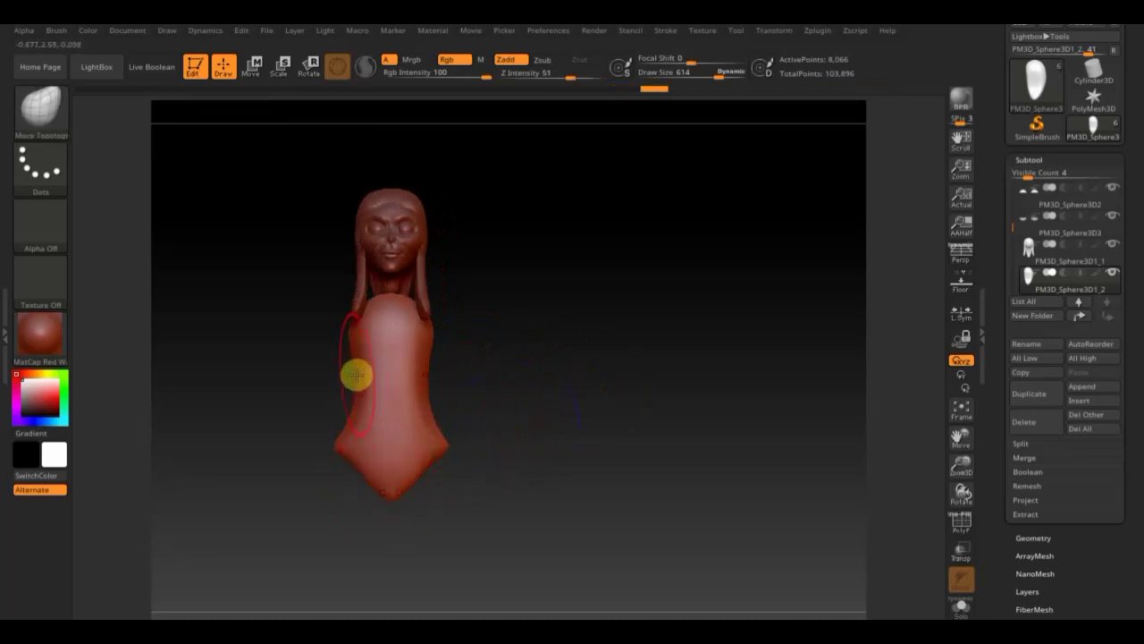
pyautogui.moveTo(358, 363); pyautogui.dragTo(360, 406)
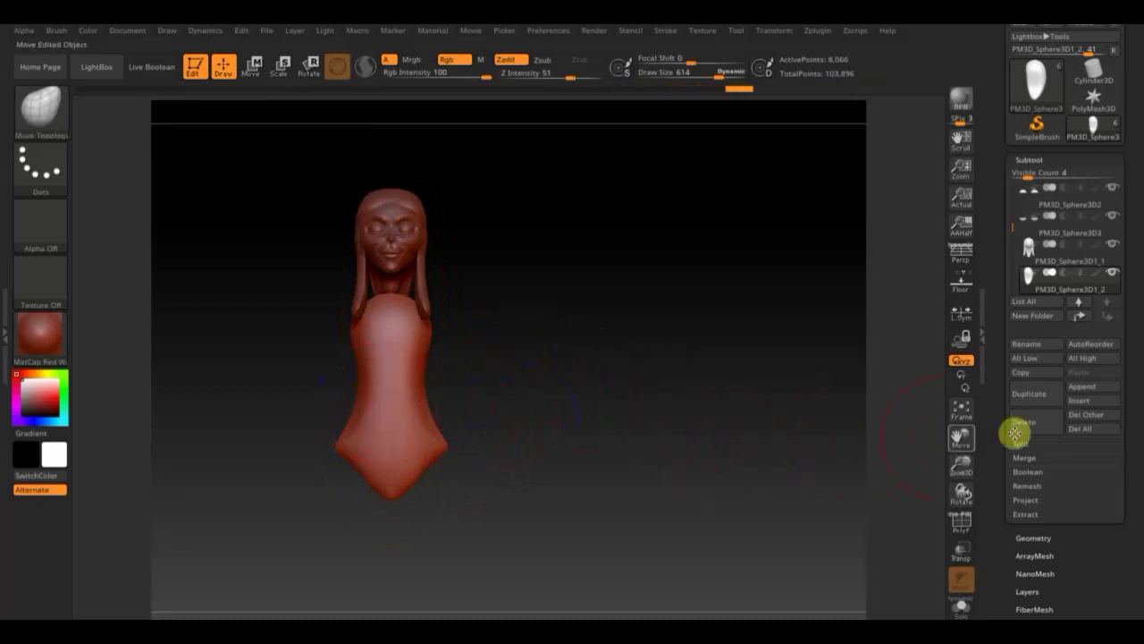
# Step: DynaMesh the torso at resolution 128 and smooth the shoulder and chest area
pyautogui.click(1035, 536)
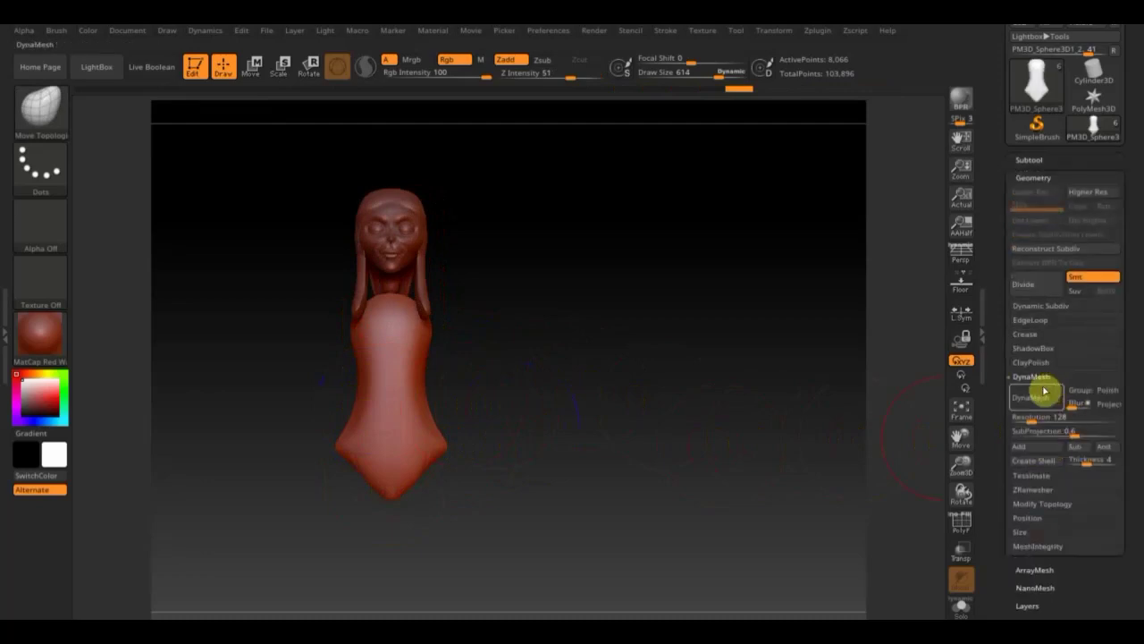
pyautogui.click(1039, 402)
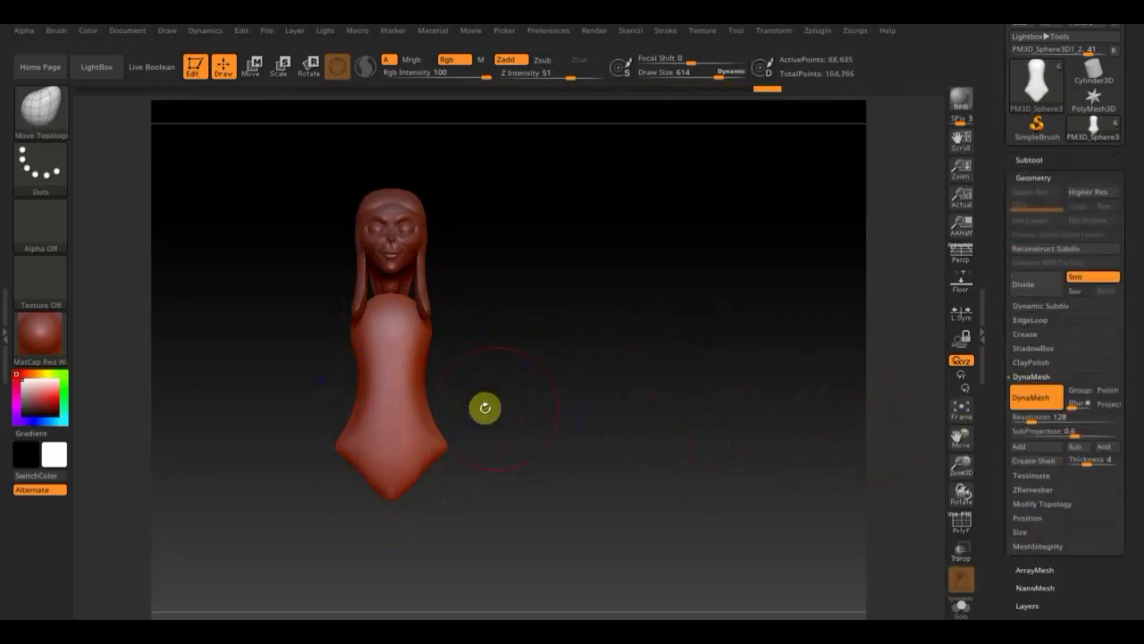
pyautogui.press('shift')
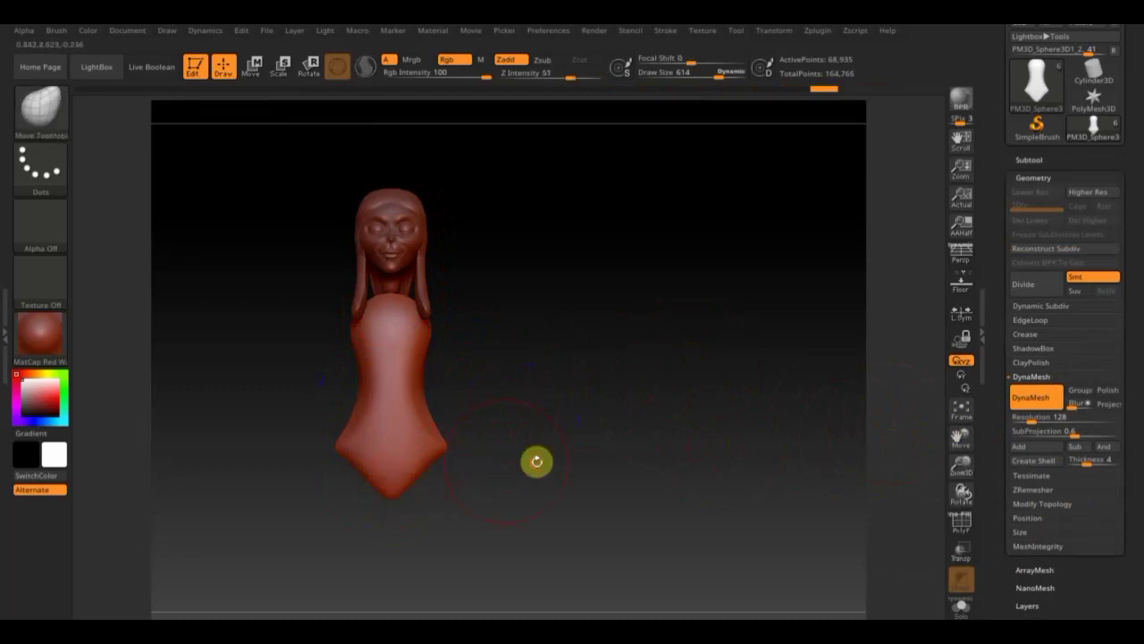
pyautogui.keyDown('shift'); pyautogui.moveTo(537, 459); pyautogui.dragTo(603, 472); pyautogui.keyUp('shift')
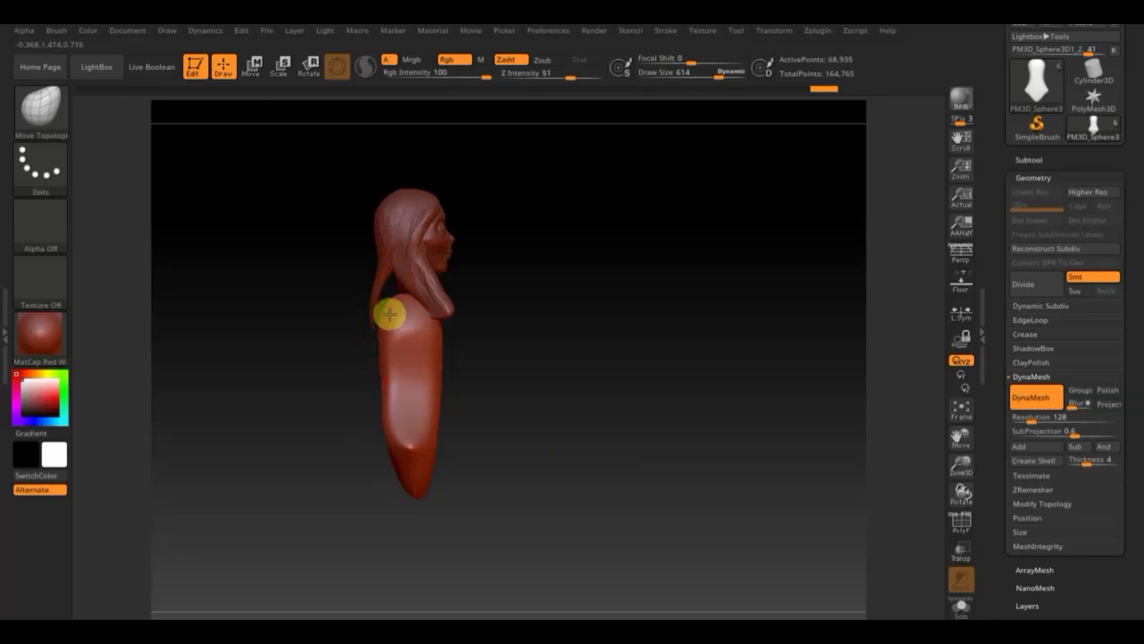
pyautogui.moveTo(524, 368); pyautogui.dragTo(441, 387)
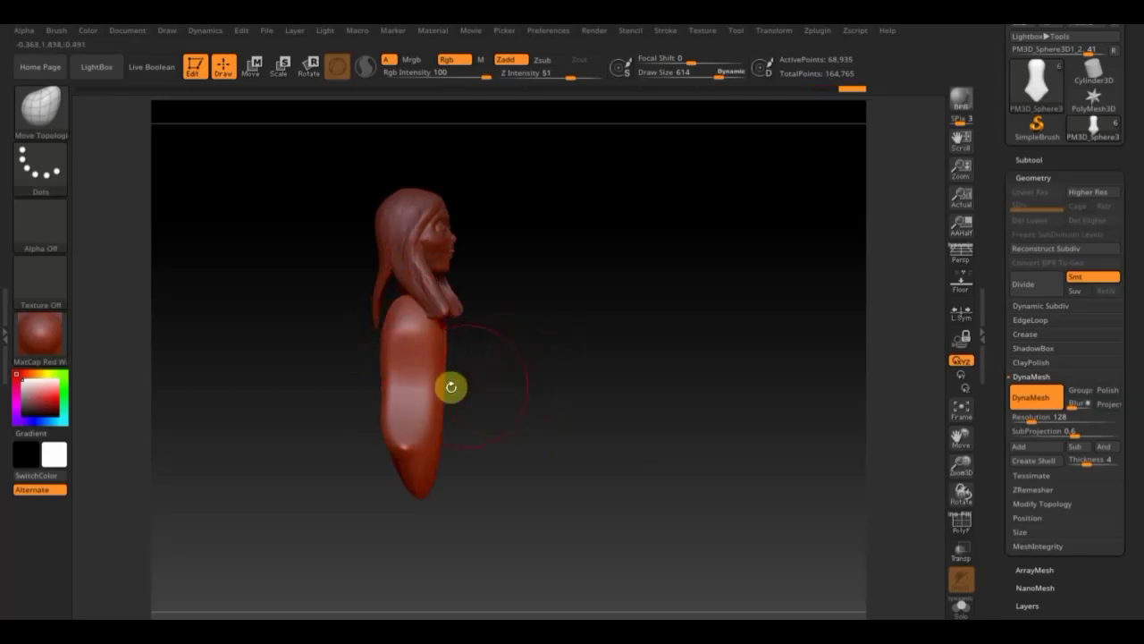
pyautogui.press('shift')
pyautogui.keyDown('shift'); pyautogui.moveTo(631, 402); pyautogui.dragTo(600, 406); pyautogui.keyUp('shift')
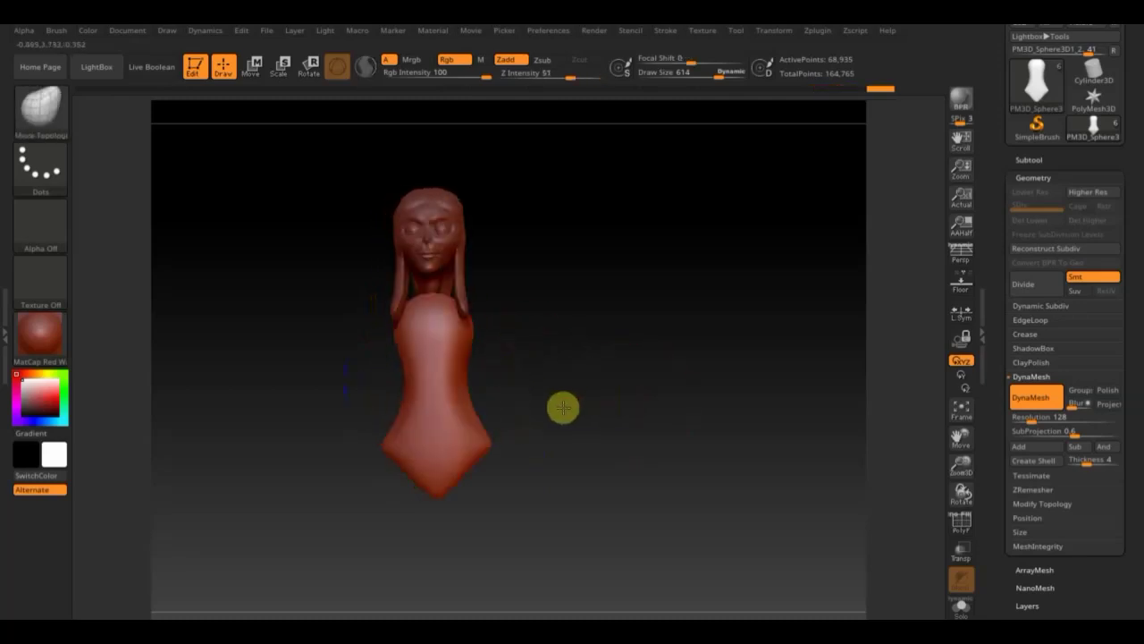
# Step: Append a new Sphere3D subtool, select it, and scale it down to a small ball
pyautogui.click(1029, 160)
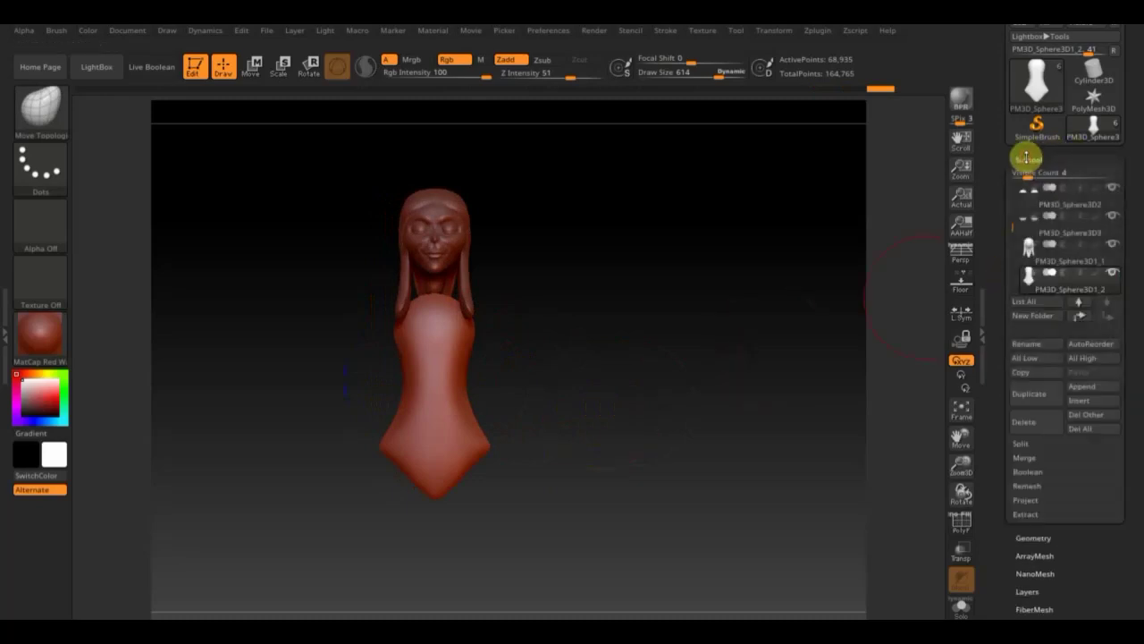
pyautogui.click(1083, 387)
pyautogui.click(684, 389)
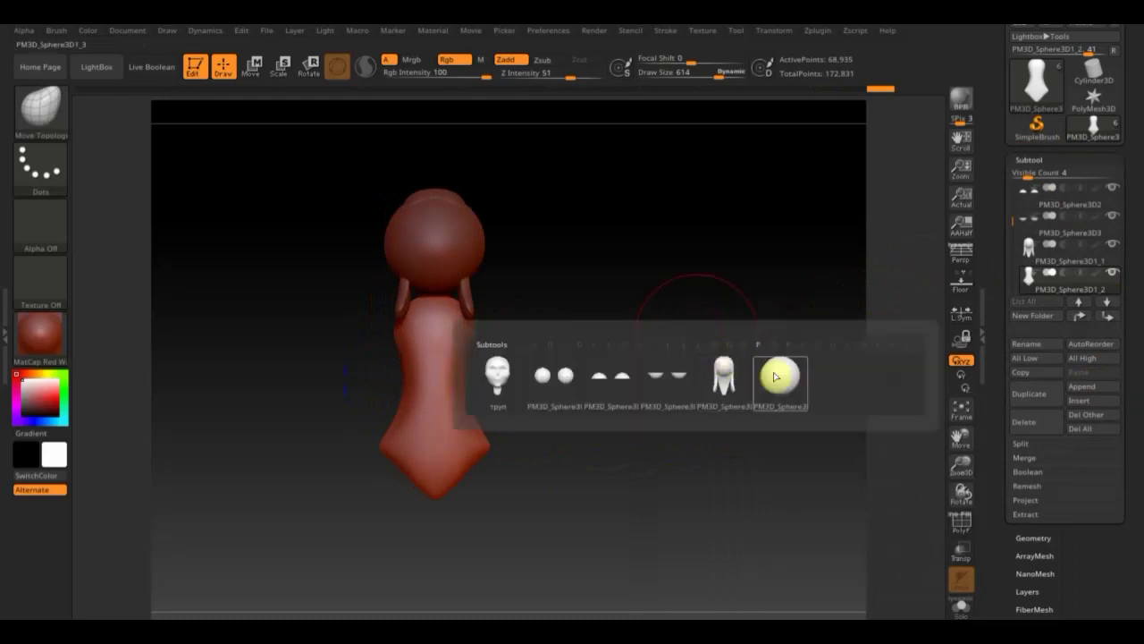
pyautogui.click(779, 375)
pyautogui.click(254, 65)
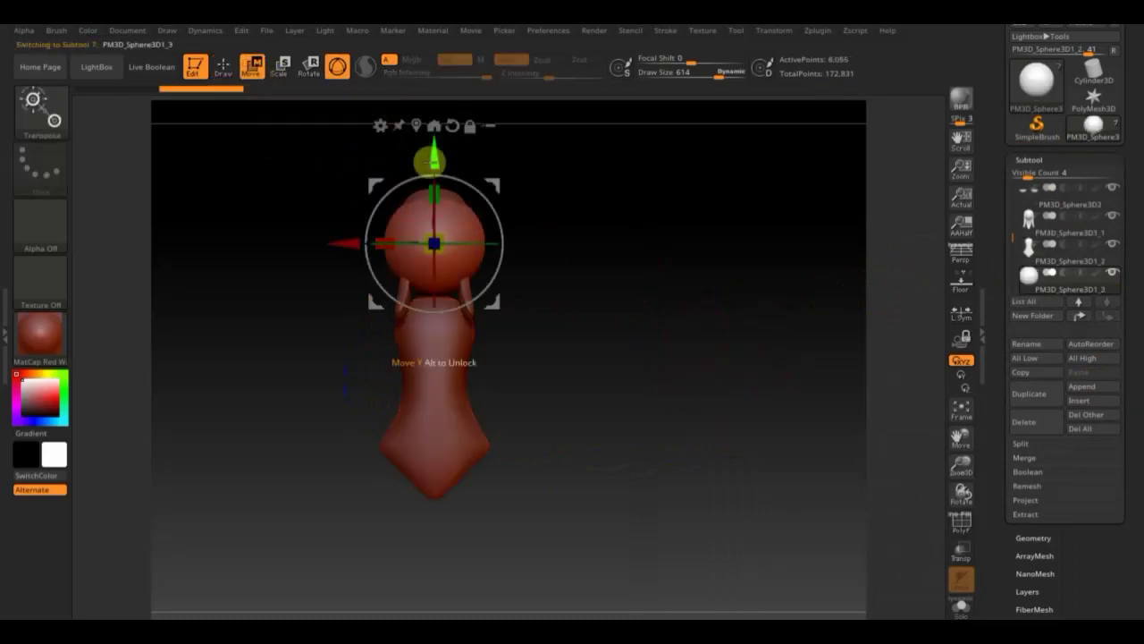
pyautogui.moveTo(438, 250)
pyautogui.mouseDown()
pyautogui.moveTo(424, 183)
pyautogui.moveTo(370, 179)
pyautogui.mouseUp()
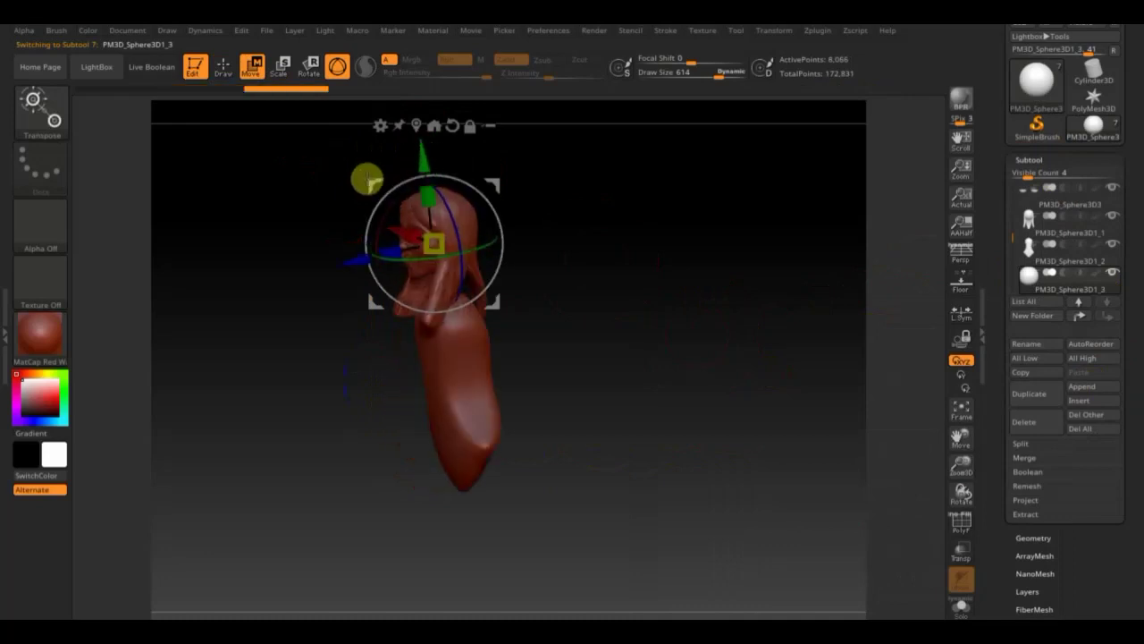
# Step: Move the small sphere down and forward onto one side of the chest
pyautogui.moveTo(388, 248); pyautogui.dragTo(306, 273)
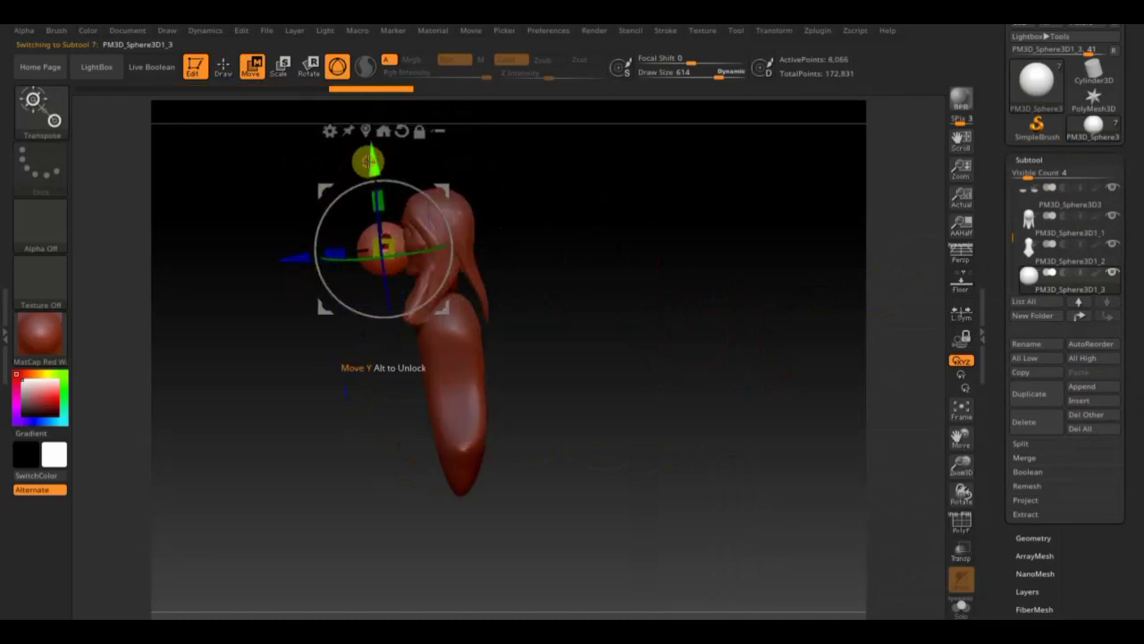
pyautogui.moveTo(370, 158); pyautogui.dragTo(383, 250)
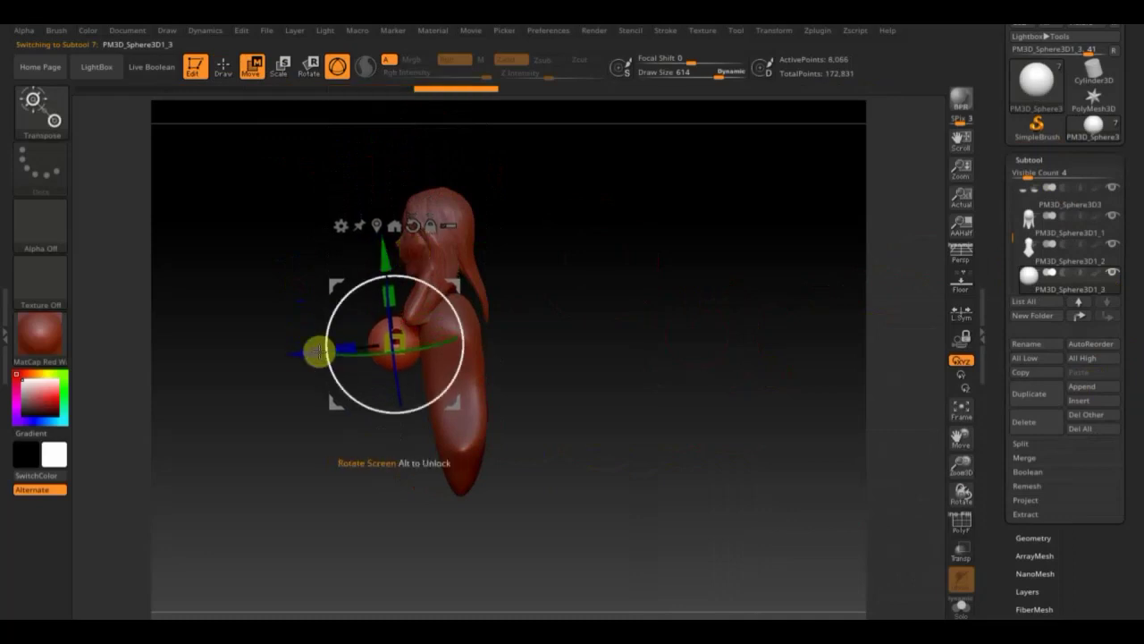
pyautogui.moveTo(316, 349)
pyautogui.mouseDown()
pyautogui.moveTo(306, 352)
pyautogui.moveTo(316, 357)
pyautogui.mouseUp()
pyautogui.moveTo(653, 343)
pyautogui.mouseDown()
pyautogui.moveTo(700, 332)
pyautogui.moveTo(683, 352)
pyautogui.mouseUp()
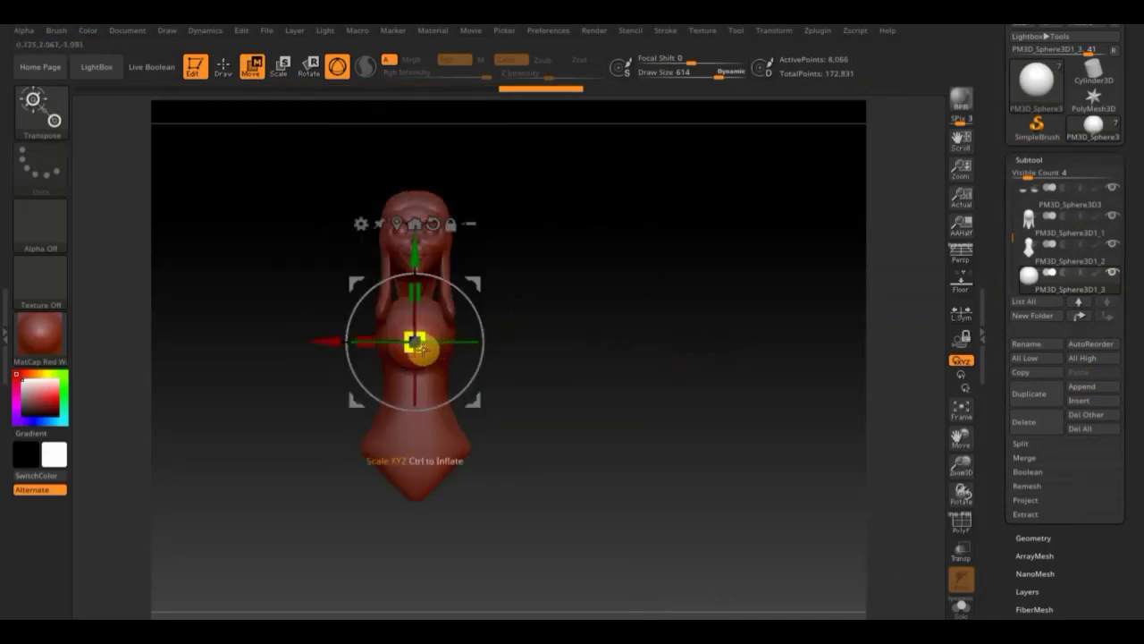
pyautogui.moveTo(332, 343); pyautogui.dragTo(315, 338)
pyautogui.moveTo(570, 369); pyautogui.dragTo(638, 370)
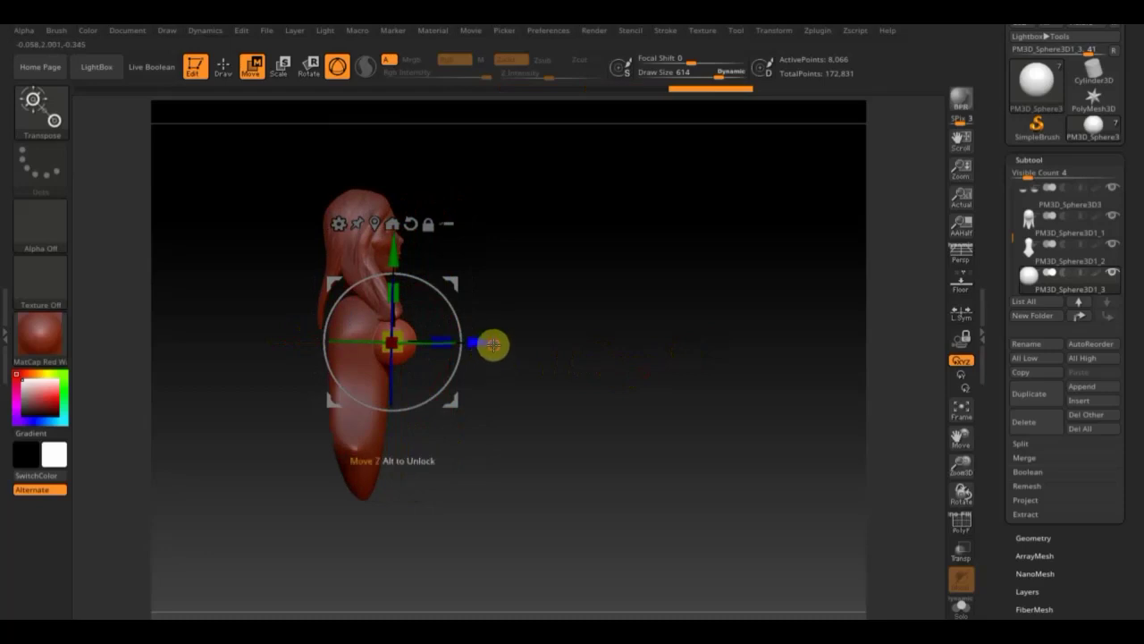
pyautogui.moveTo(492, 343)
pyautogui.mouseDown()
pyautogui.moveTo(483, 371)
pyautogui.moveTo(556, 380)
pyautogui.moveTo(547, 384)
pyautogui.mouseUp()
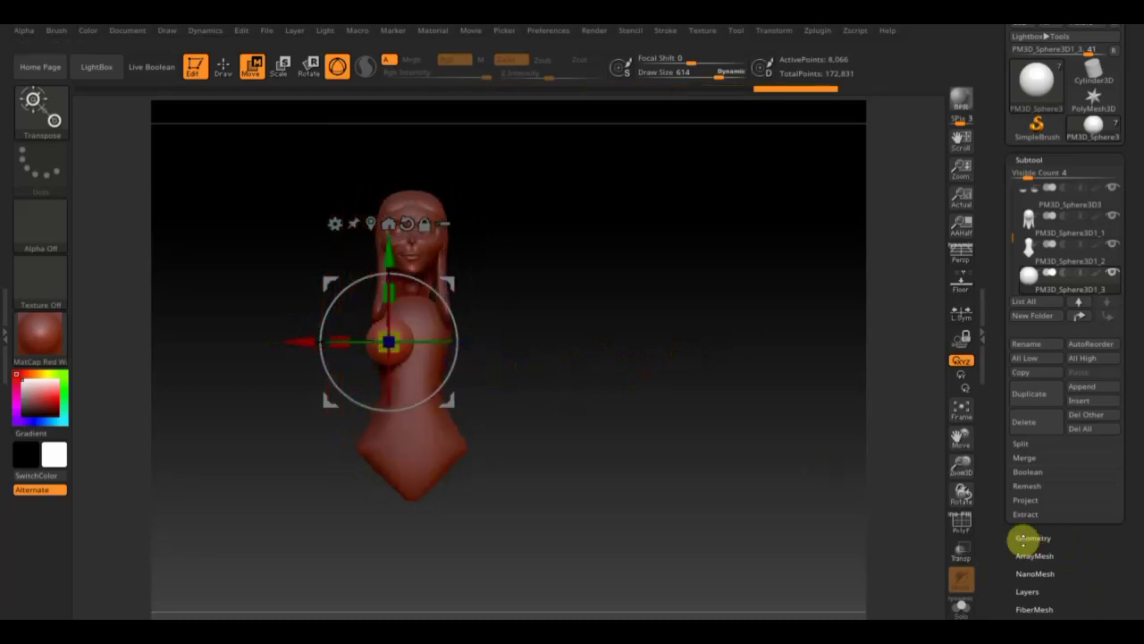
# Step: Mirror And Weld the chest sphere into a symmetrical pair and DynaMesh it
pyautogui.click(1030, 537)
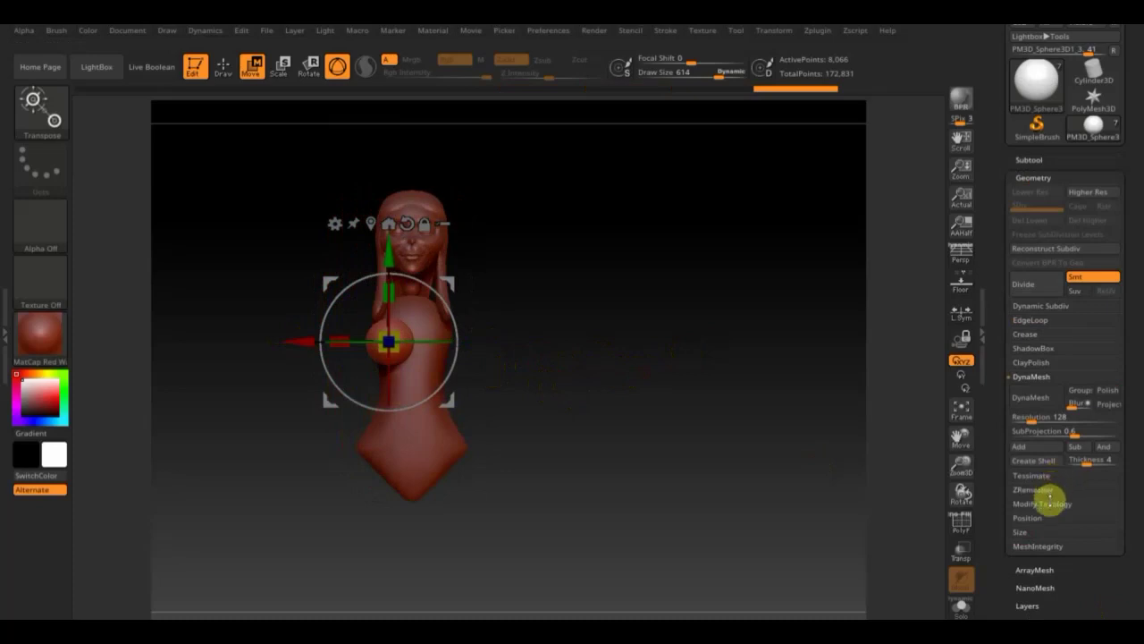
pyautogui.click(1046, 503)
pyautogui.click(1068, 459)
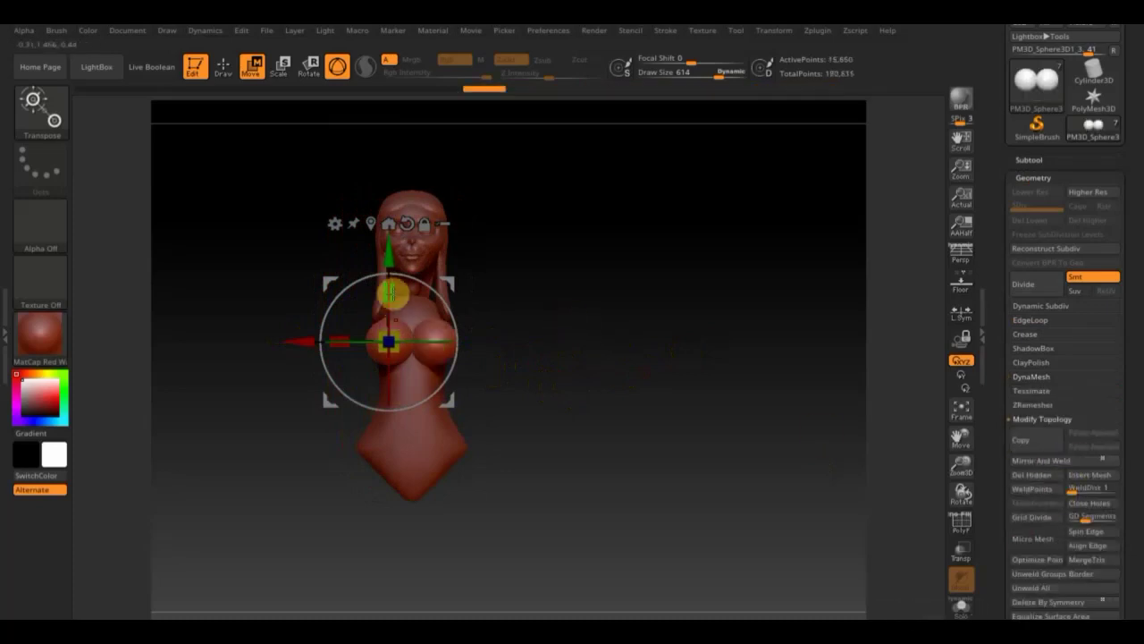
pyautogui.click(223, 66)
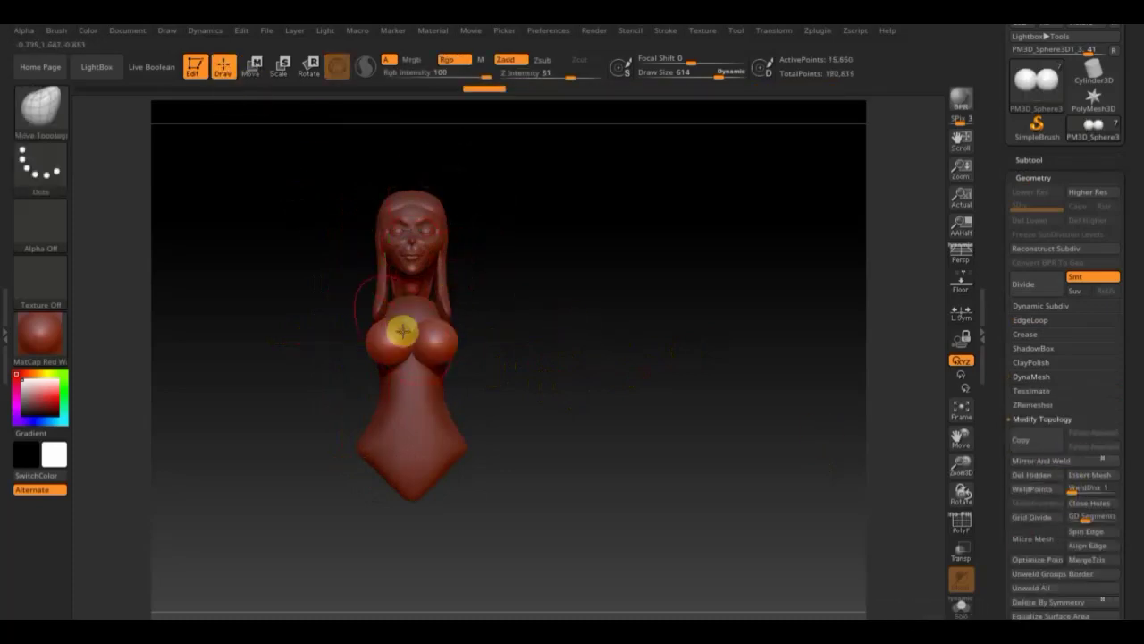
pyautogui.click(1037, 376)
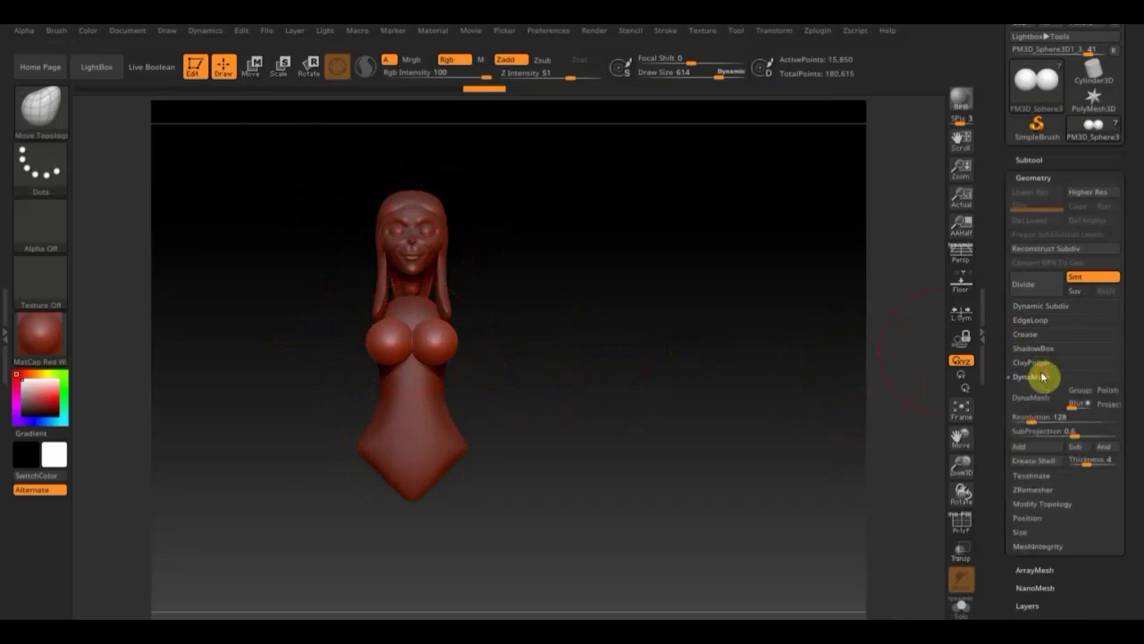
pyautogui.click(1032, 397)
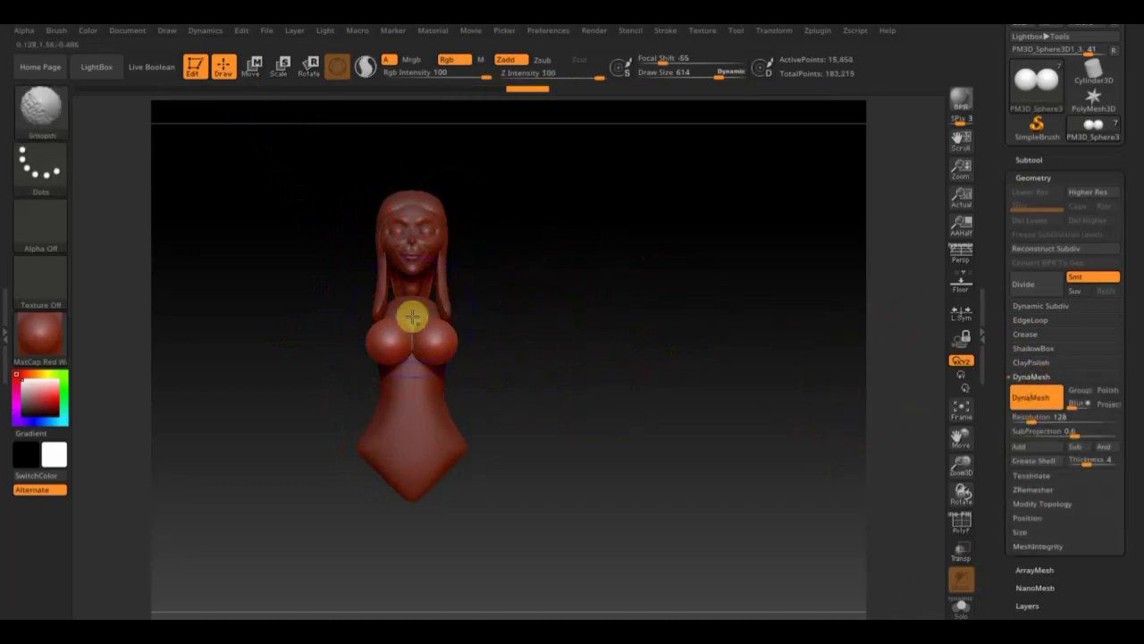
# Step: Select the torso subtool again and turn the bust to a front view
pyautogui.moveTo(527, 380)
pyautogui.mouseDown()
pyautogui.moveTo(609, 379)
pyautogui.moveTo(536, 383)
pyautogui.moveTo(544, 390)
pyautogui.moveTo(531, 395)
pyautogui.moveTo(549, 391)
pyautogui.mouseUp()
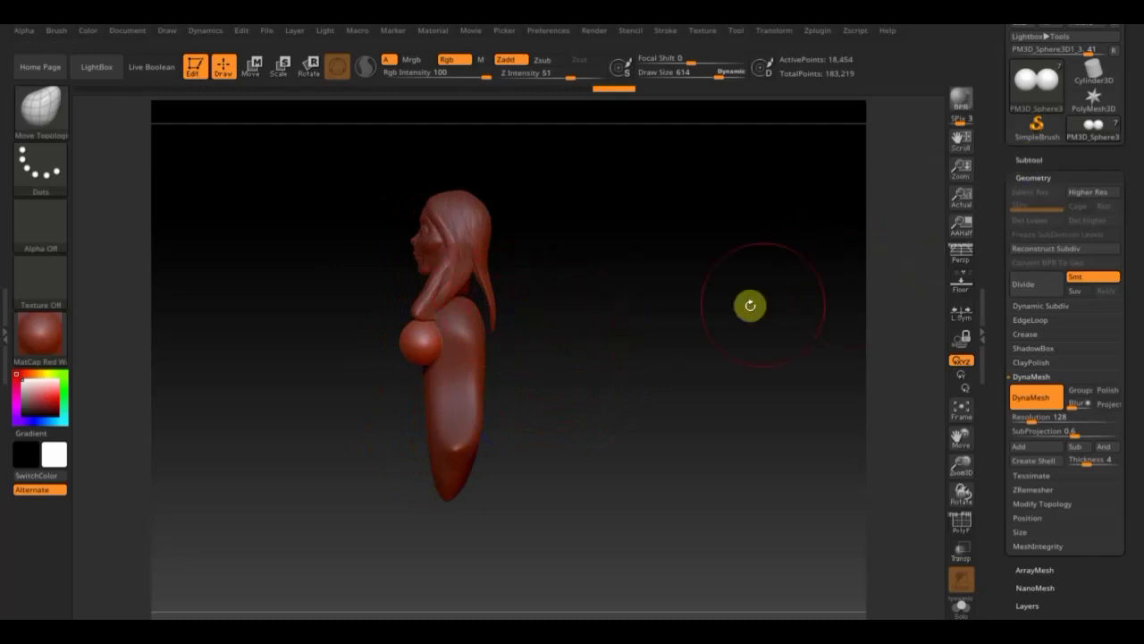
pyautogui.press('n')
pyautogui.click(840, 352)
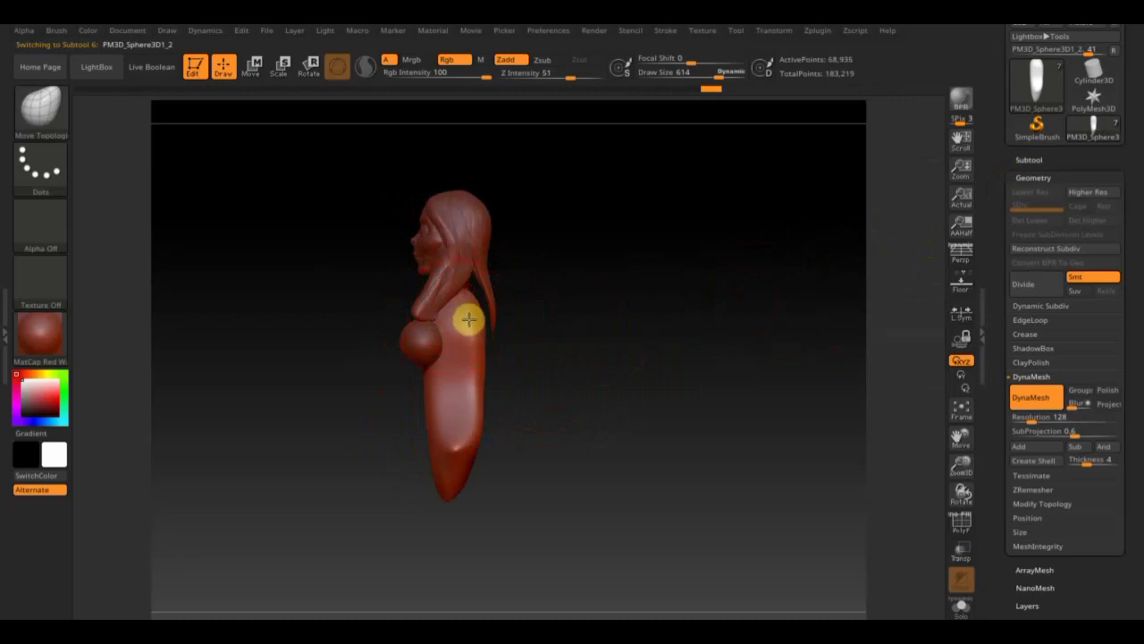
pyautogui.moveTo(571, 333)
pyautogui.mouseDown()
pyautogui.moveTo(631, 325)
pyautogui.moveTo(641, 337)
pyautogui.mouseUp()
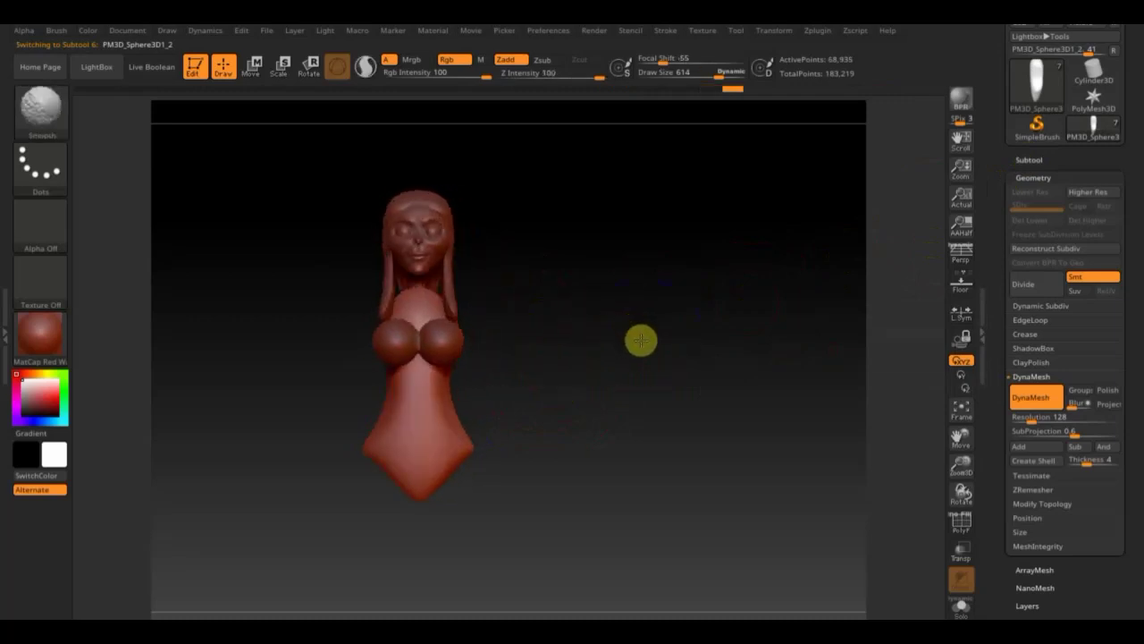
# Step: Select ClayBuildup at draw size 135 and expand the Subtool palette
pyautogui.click(67, 121)
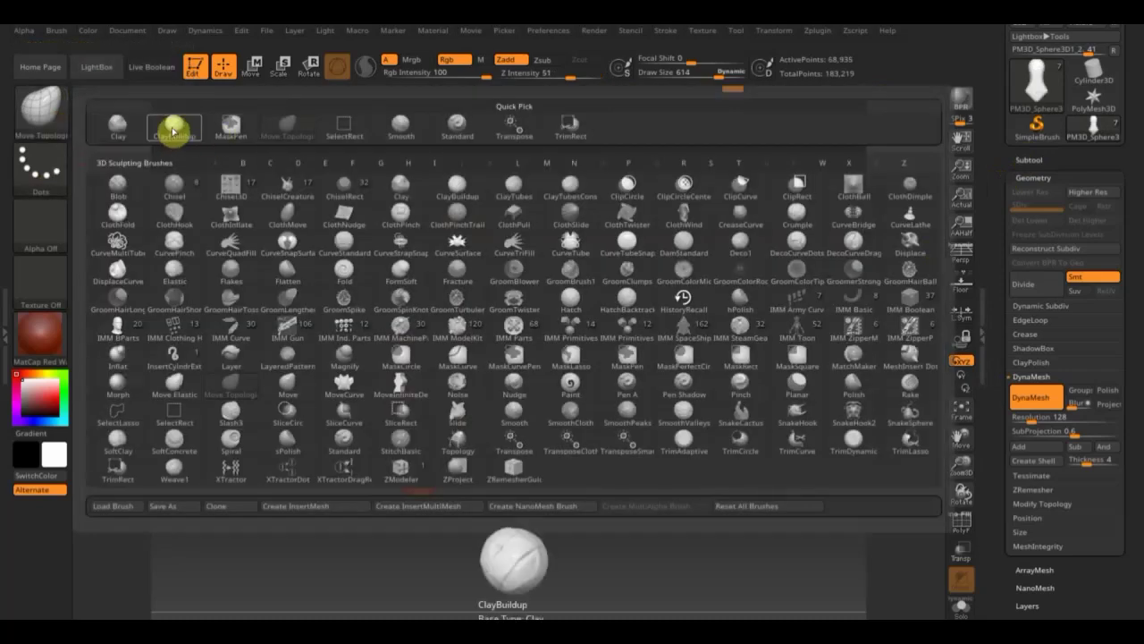
pyautogui.click(169, 128)
pyautogui.moveTo(548, 167); pyautogui.dragTo(609, 172)
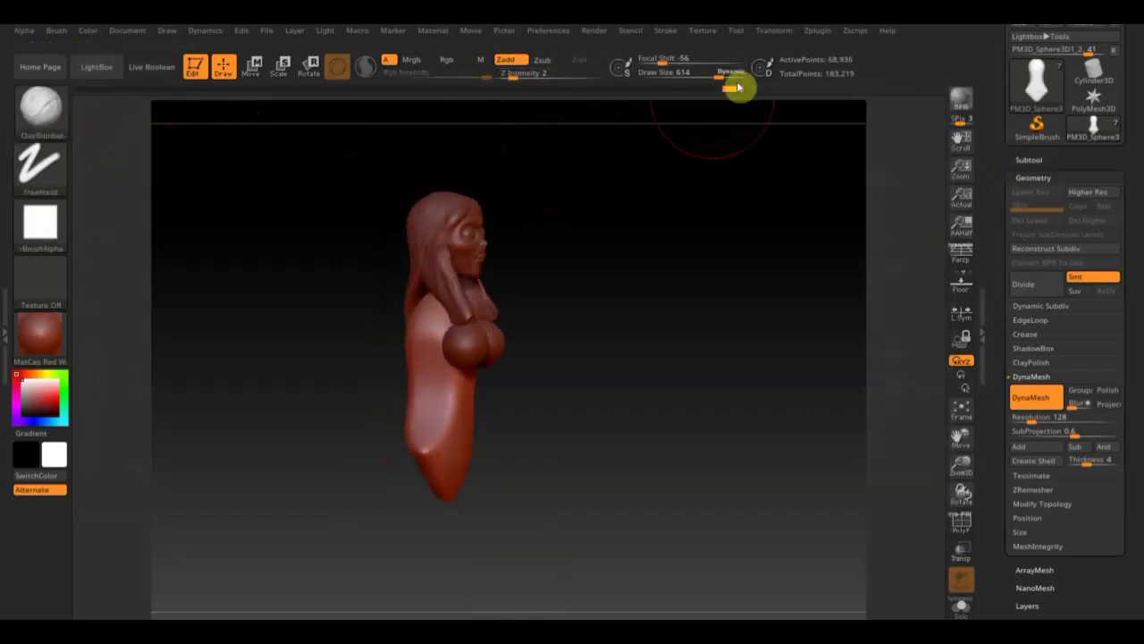
pyautogui.moveTo(726, 78); pyautogui.dragTo(676, 82)
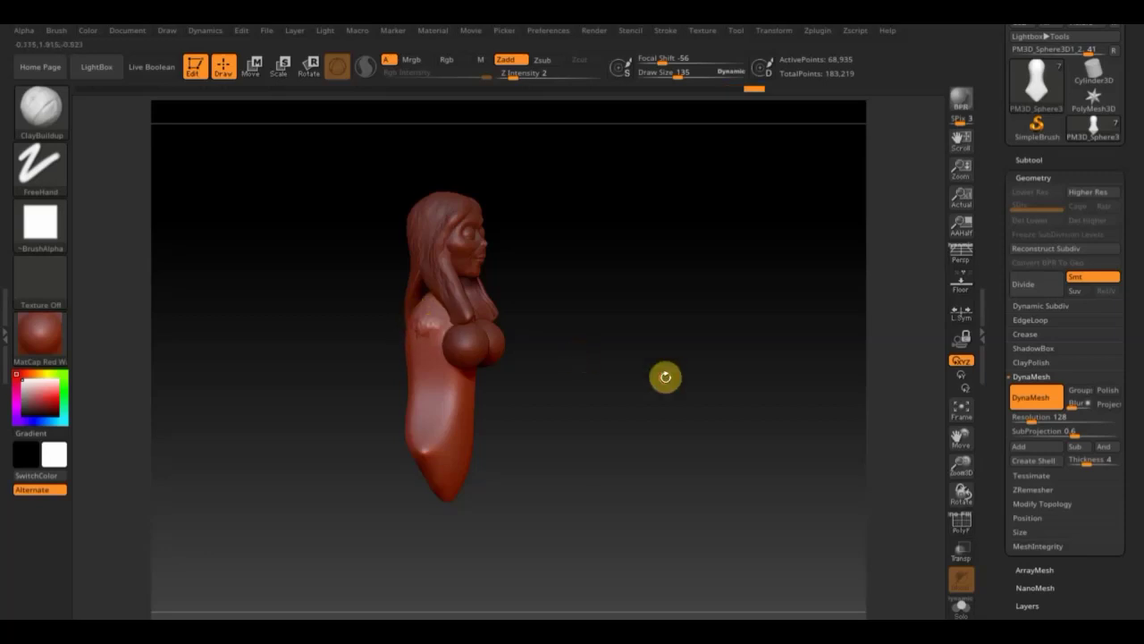
pyautogui.moveTo(664, 376)
pyautogui.mouseDown()
pyautogui.moveTo(608, 381)
pyautogui.moveTo(667, 410)
pyautogui.moveTo(620, 405)
pyautogui.mouseUp()
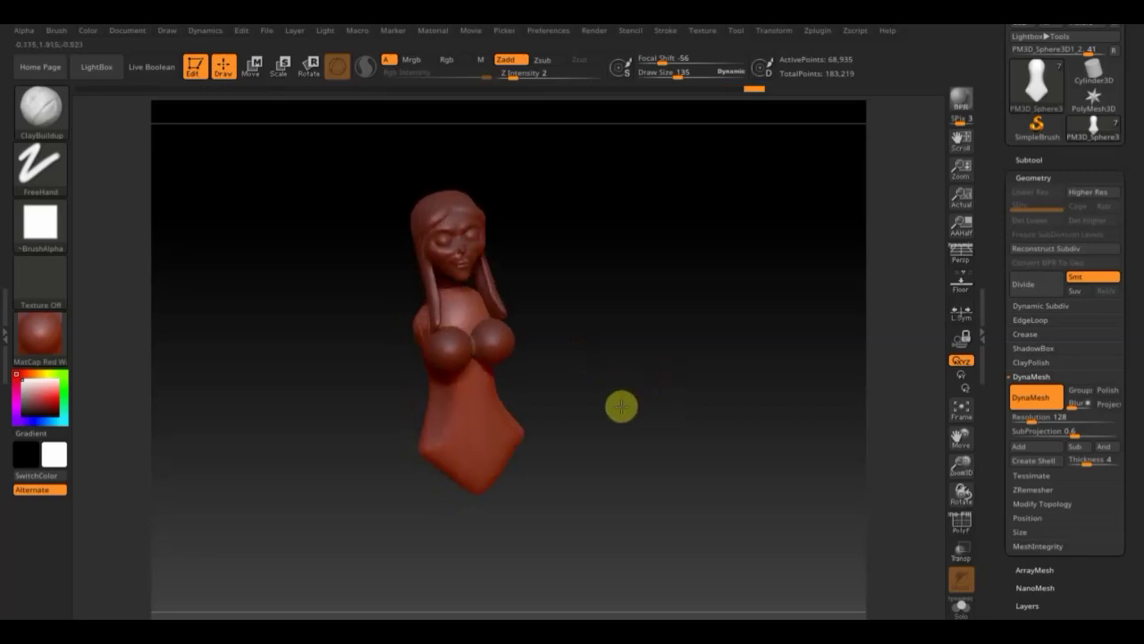
pyautogui.click(1039, 159)
pyautogui.moveTo(1070, 253)
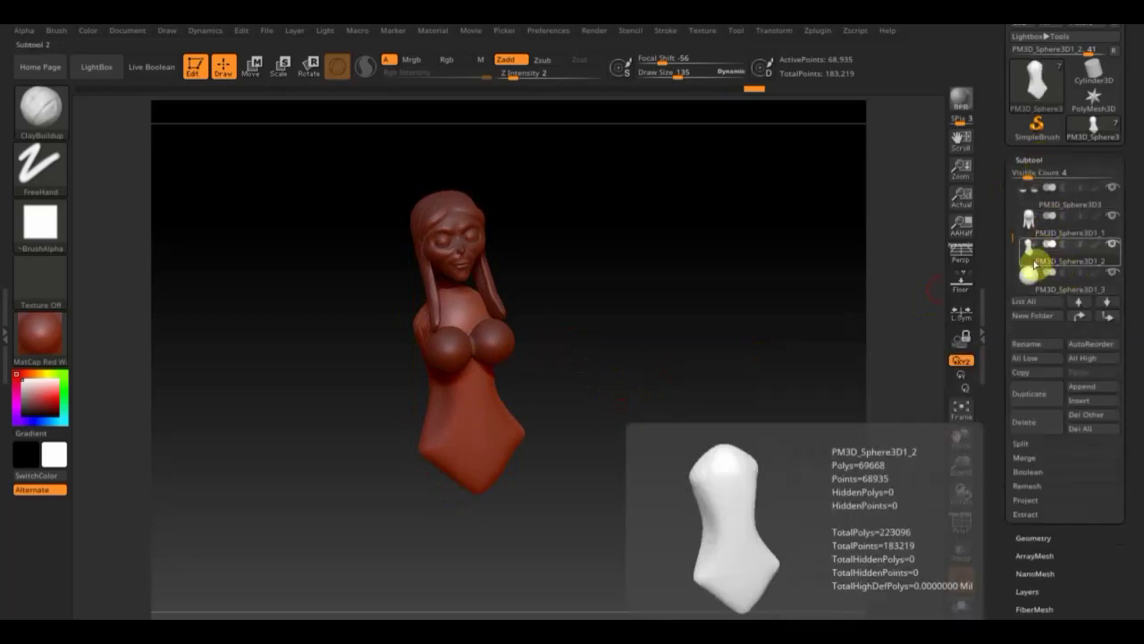
# Step: MergeDown PM3D_Sphere3D1_3 into PM3D_Sphere3D1_2, confirm, and face the bust straight on
pyautogui.click(1033, 460)
pyautogui.click(1028, 471)
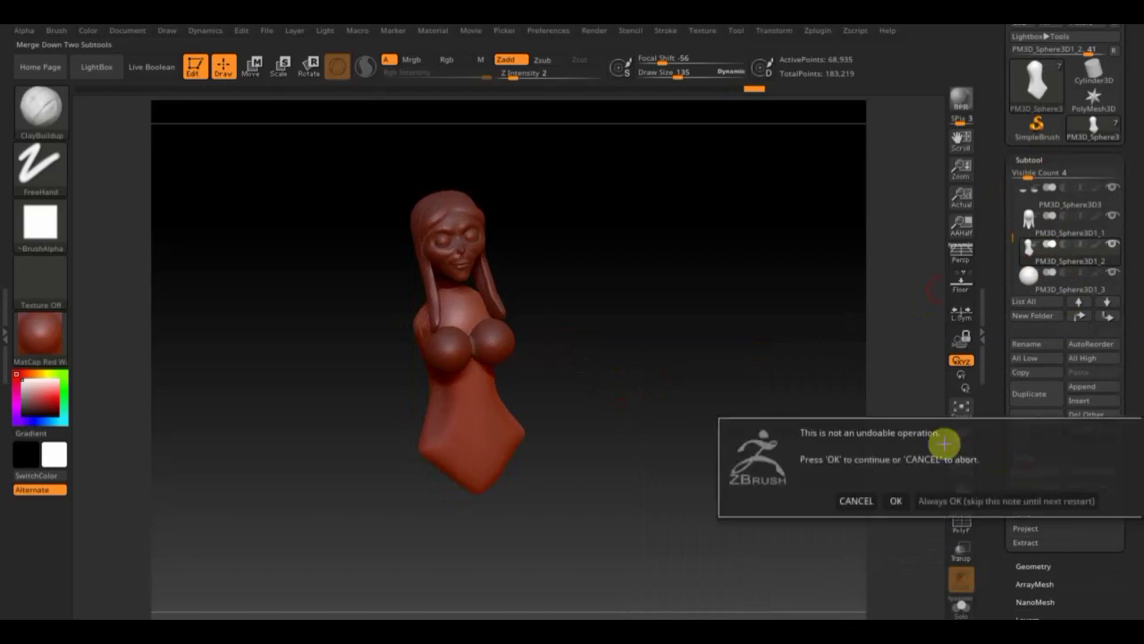
pyautogui.click(895, 500)
pyautogui.moveTo(646, 319); pyautogui.dragTo(492, 325)
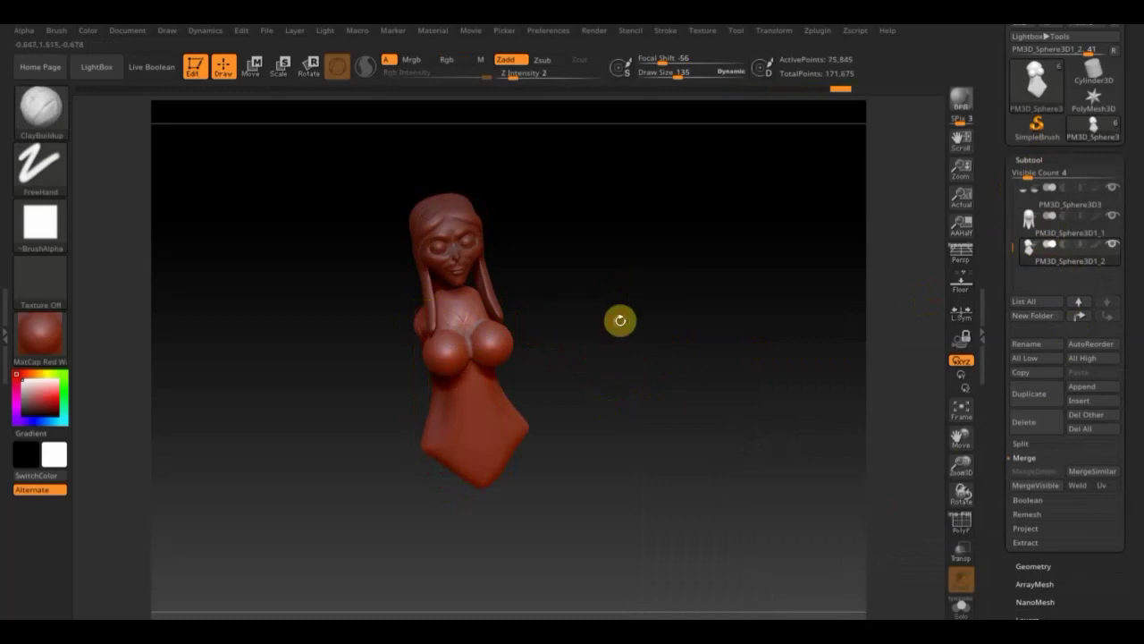
pyautogui.moveTo(618, 319); pyautogui.dragTo(612, 307)
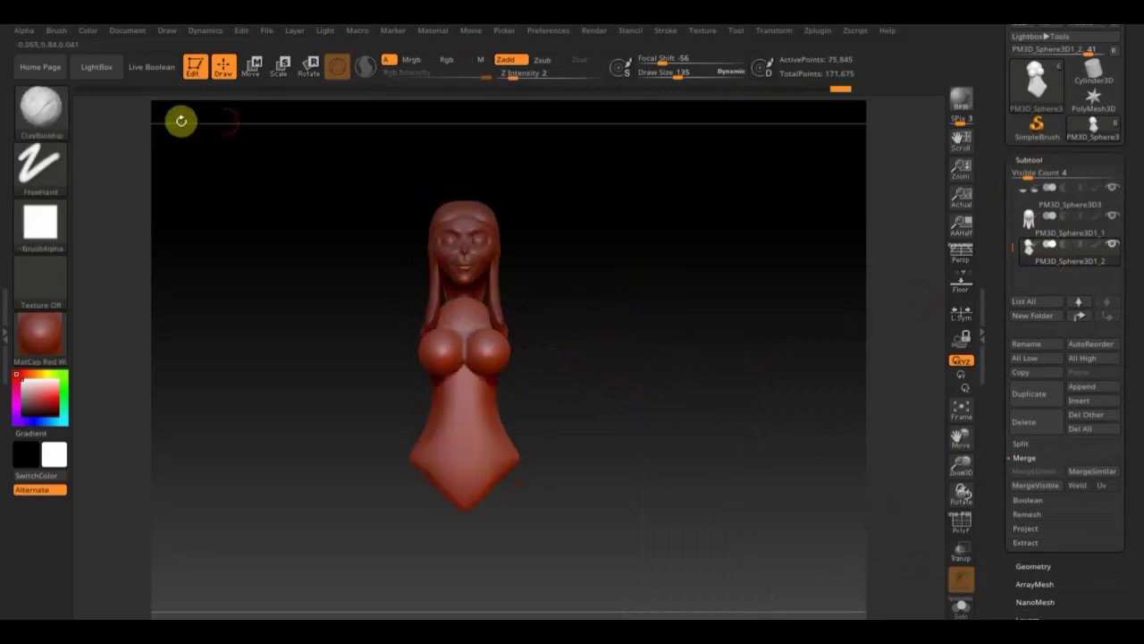
# Step: Select Move Topological at draw size 339 and turn the bust to show its back
pyautogui.click(61, 130)
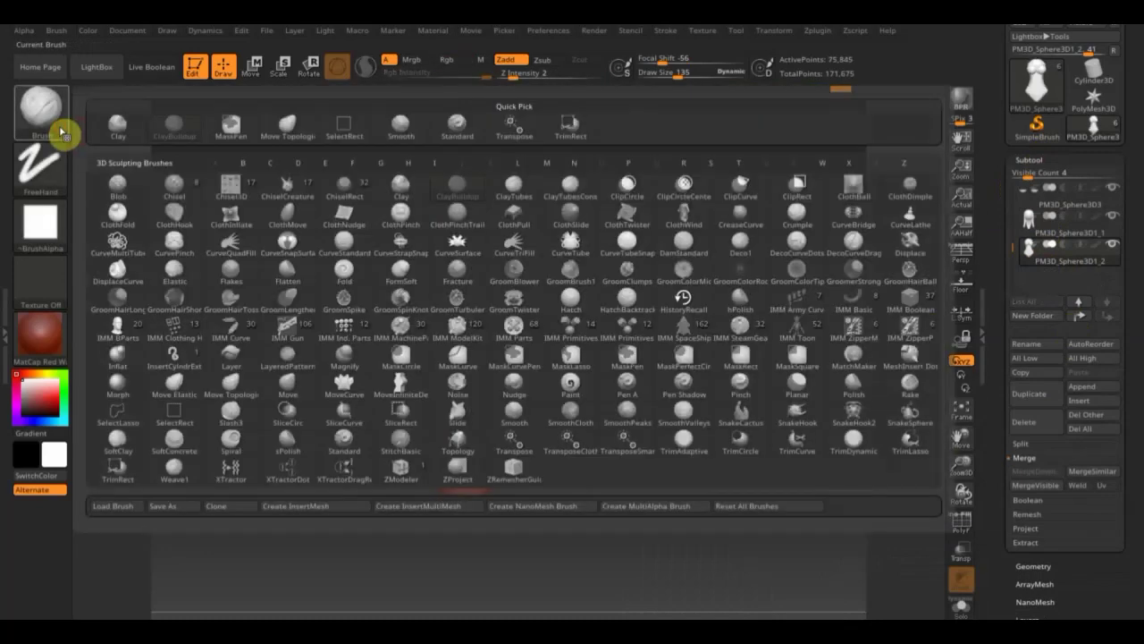
pyautogui.click(284, 123)
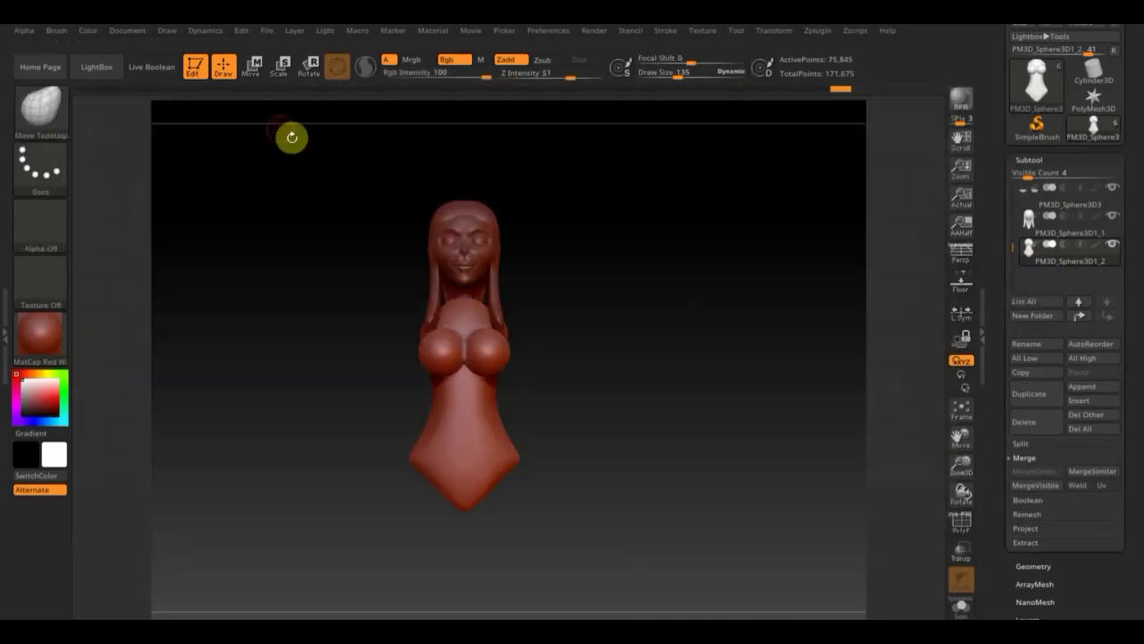
pyautogui.click(693, 78)
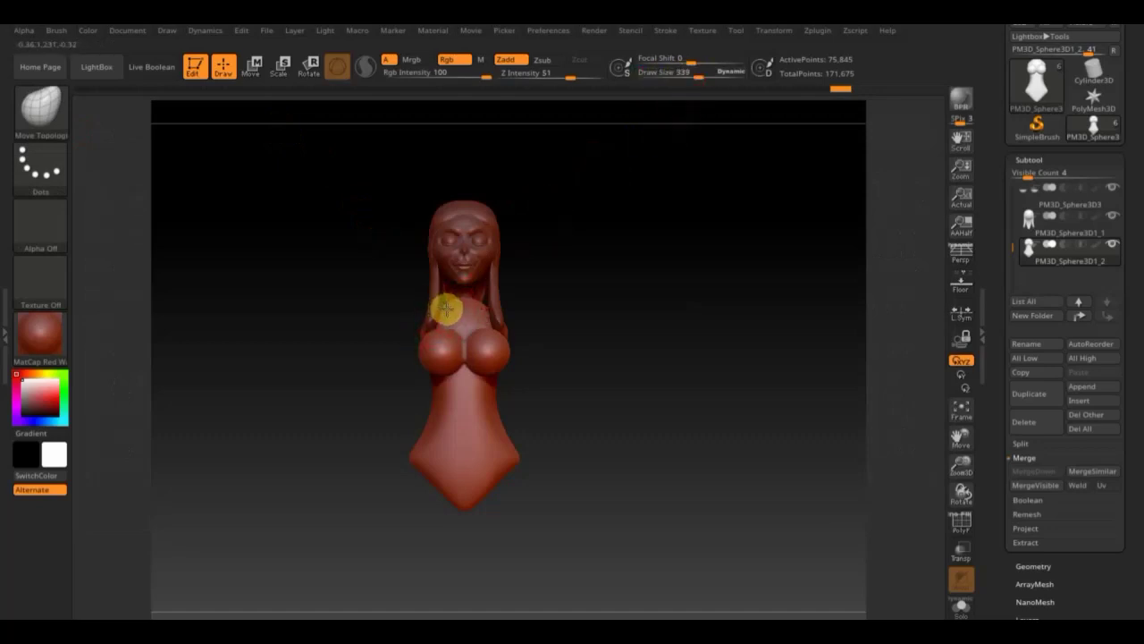
pyautogui.moveTo(630, 327)
pyautogui.mouseDown()
pyautogui.moveTo(473, 333)
pyautogui.moveTo(403, 312)
pyautogui.mouseUp()
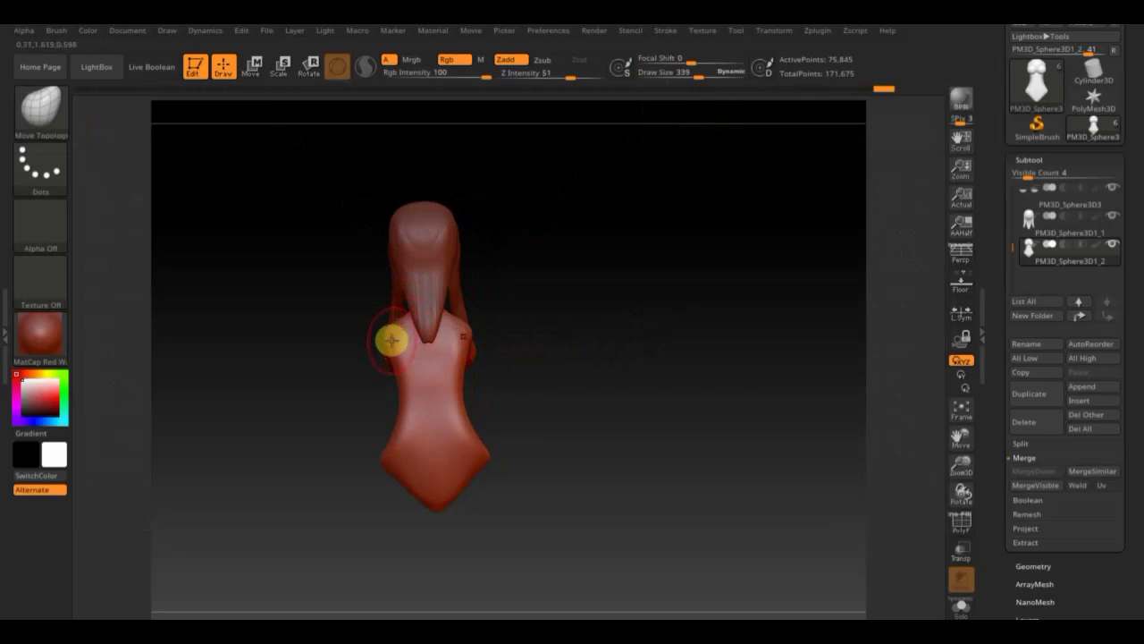
# Step: Build up and smooth clay on the lower back, and carve V-shaped chevrons on the pelvis
pyautogui.moveTo(424, 337); pyautogui.dragTo(606, 337)
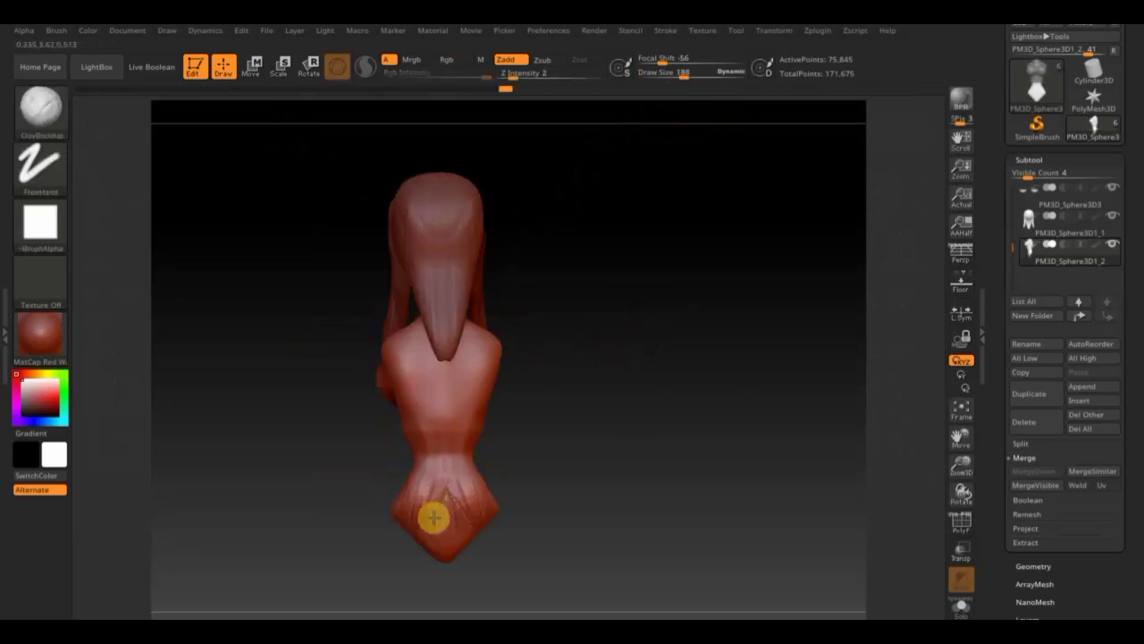
pyautogui.moveTo(404, 483); pyautogui.dragTo(428, 523)
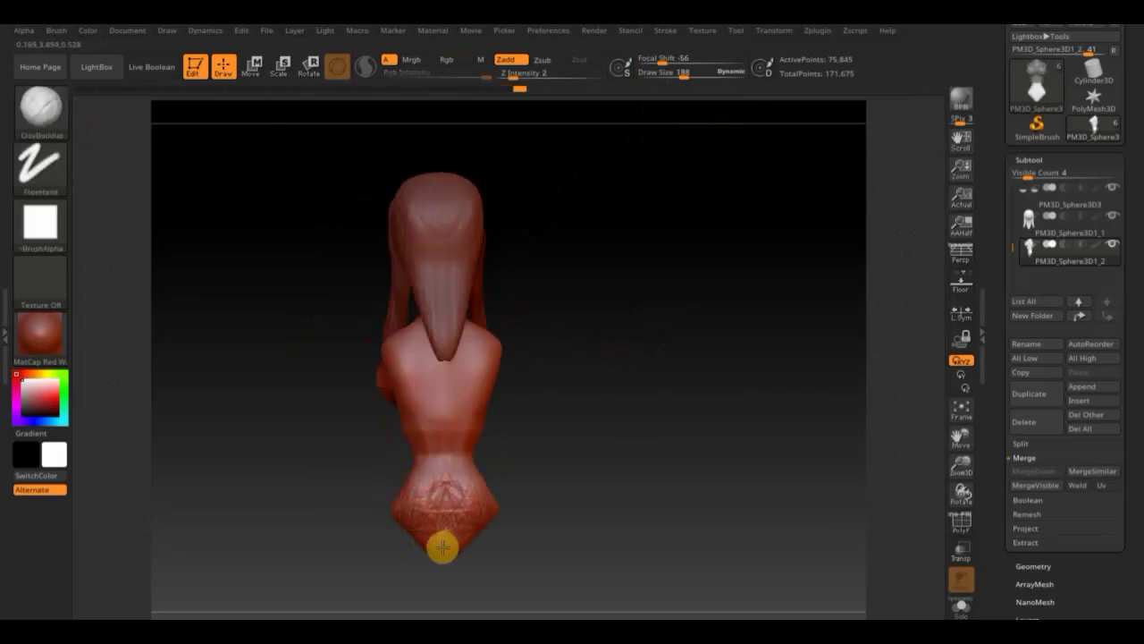
pyautogui.moveTo(424, 475)
pyautogui.keyDown('shift'); pyautogui.mouseDown()
pyautogui.moveTo(453, 489)
pyautogui.moveTo(385, 501)
pyautogui.moveTo(445, 549)
pyautogui.mouseUp(); pyautogui.keyUp('shift')
pyautogui.moveTo(511, 534)
pyautogui.mouseDown()
pyautogui.moveTo(615, 498)
pyautogui.moveTo(663, 498)
pyautogui.moveTo(611, 513)
pyautogui.moveTo(406, 483)
pyautogui.mouseUp()
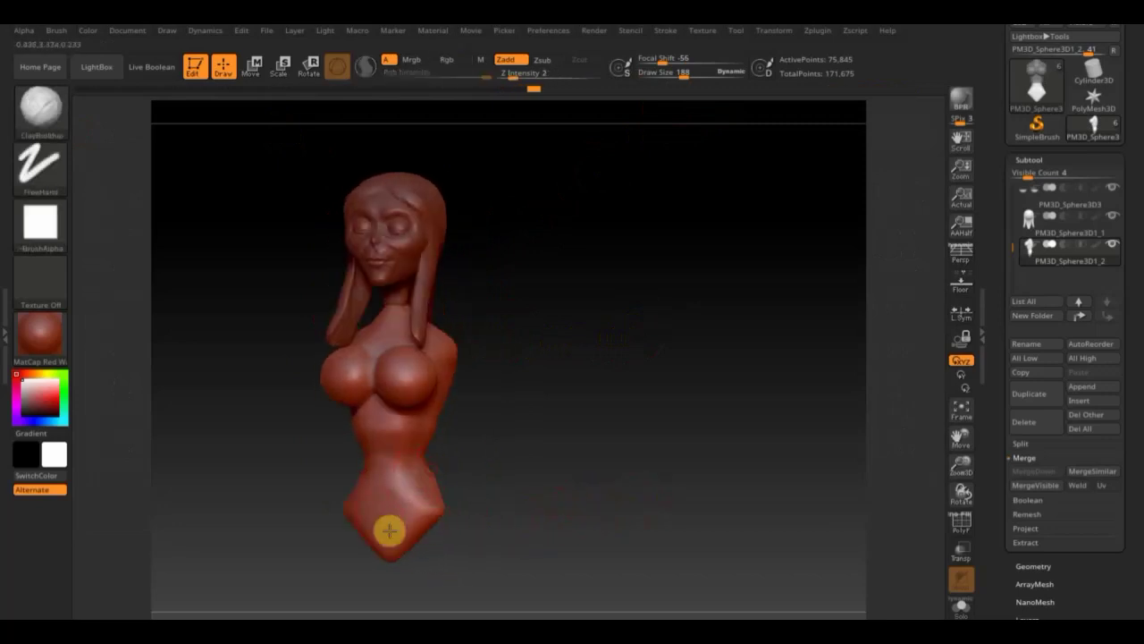
pyautogui.moveTo(389, 531)
pyautogui.mouseDown()
pyautogui.moveTo(429, 467)
pyautogui.moveTo(416, 483)
pyautogui.moveTo(441, 468)
pyautogui.moveTo(438, 498)
pyautogui.moveTo(417, 521)
pyautogui.mouseUp()
pyautogui.moveTo(554, 478)
pyautogui.keyDown('shift'); pyautogui.mouseDown()
pyautogui.moveTo(564, 478)
pyautogui.moveTo(438, 429)
pyautogui.moveTo(355, 432)
pyautogui.mouseUp(); pyautogui.keyUp('shift')
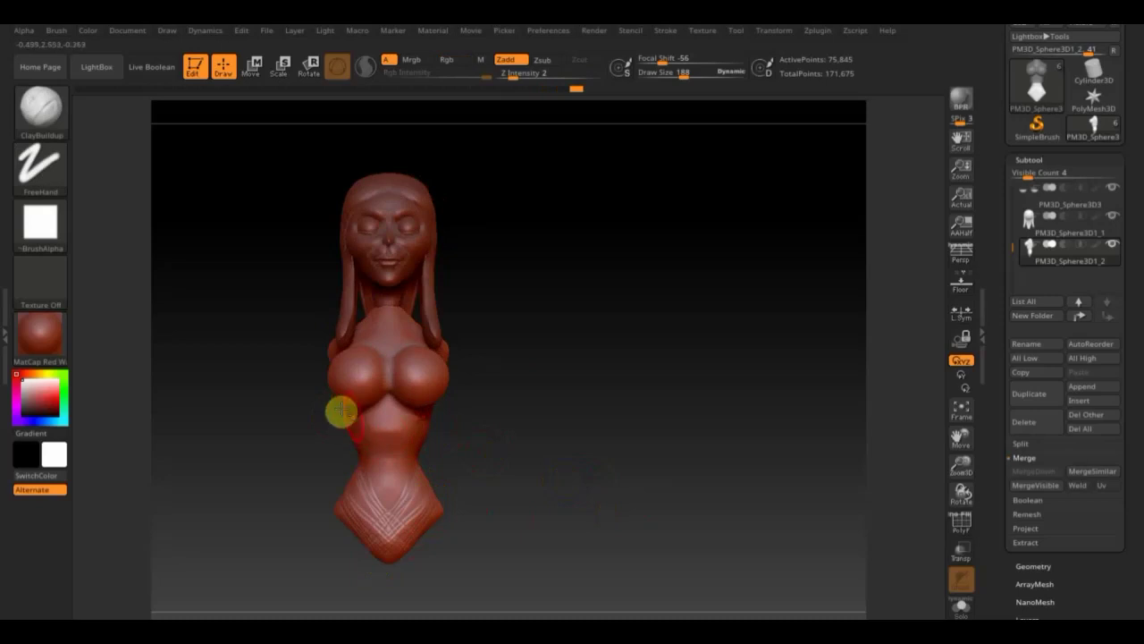
# Step: Smooth the left side of the chest and check the bust from side and front
pyautogui.moveTo(604, 351); pyautogui.dragTo(598, 376)
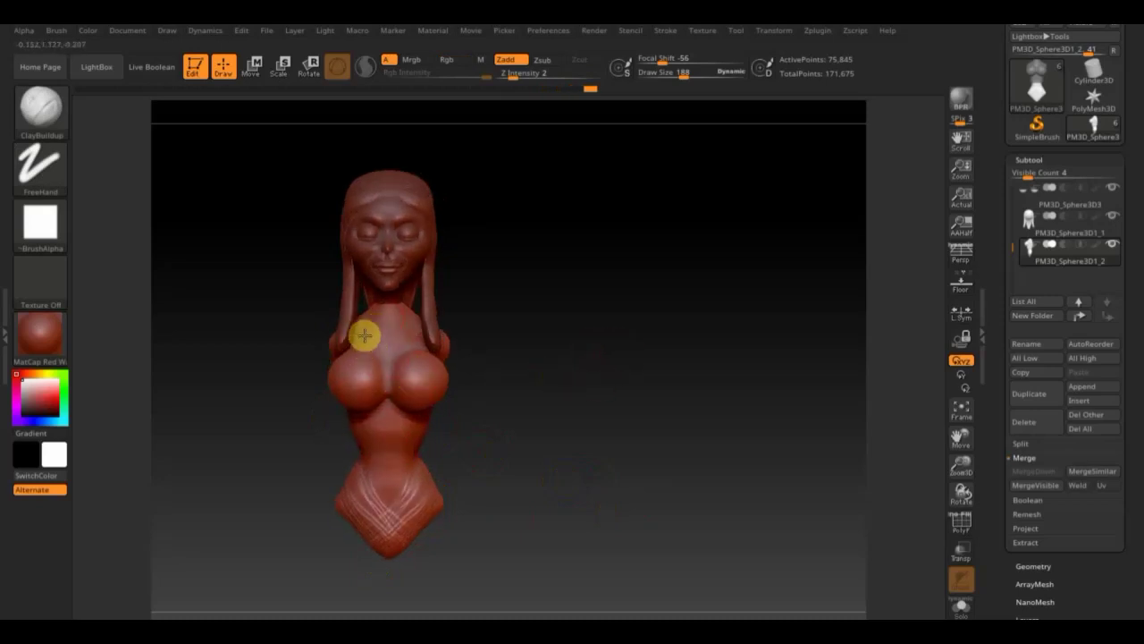
pyautogui.keyDown('shift'); pyautogui.moveTo(368, 359); pyautogui.dragTo(348, 371); pyautogui.keyUp('shift')
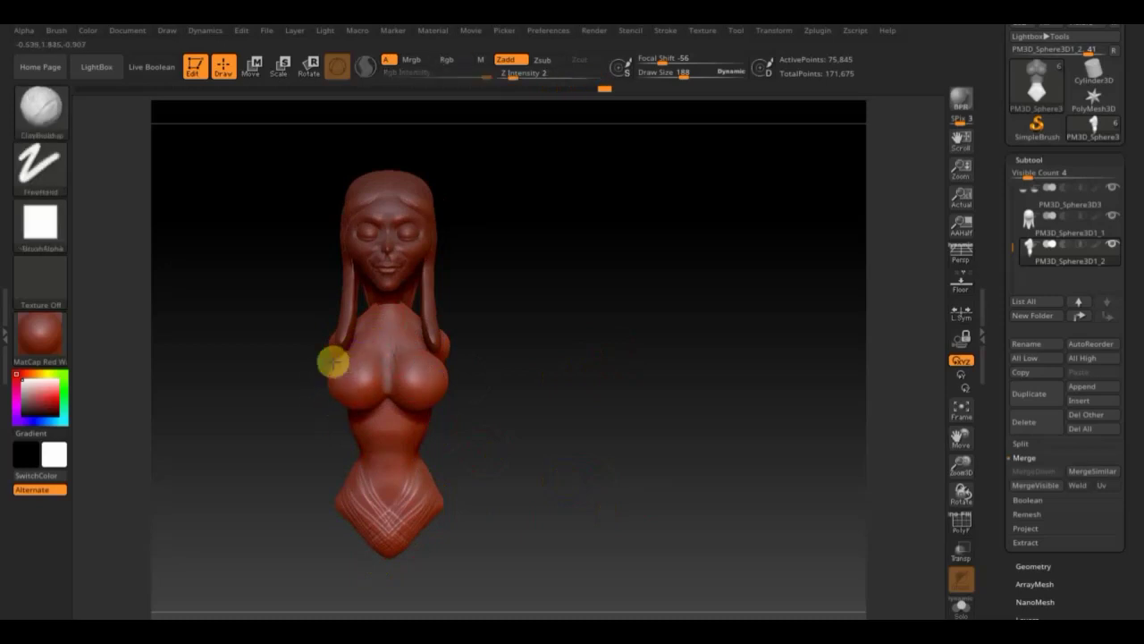
pyautogui.moveTo(543, 403); pyautogui.dragTo(623, 411)
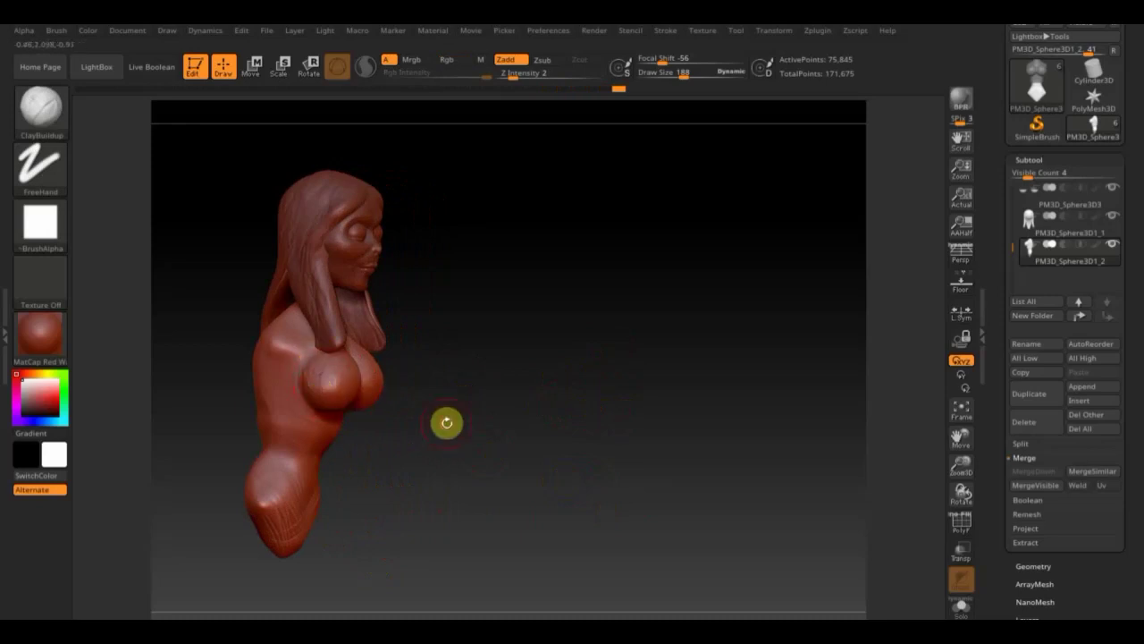
pyautogui.moveTo(447, 421)
pyautogui.mouseDown()
pyautogui.moveTo(374, 396)
pyautogui.moveTo(349, 373)
pyautogui.mouseUp()
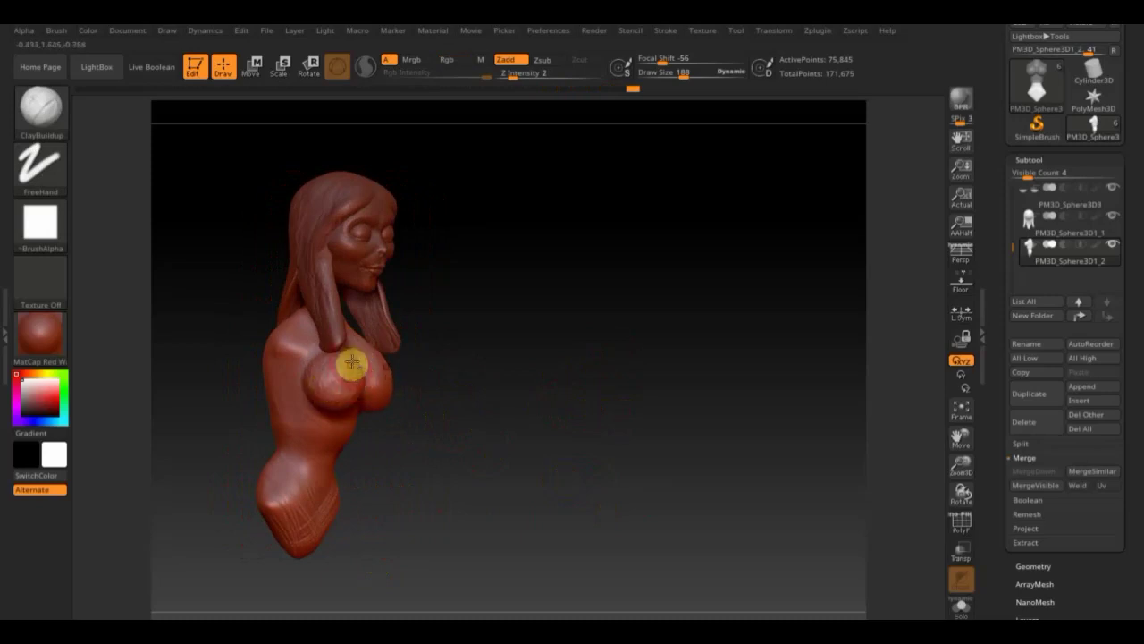
pyautogui.moveTo(436, 437)
pyautogui.mouseDown()
pyautogui.moveTo(399, 427)
pyautogui.moveTo(355, 378)
pyautogui.mouseUp()
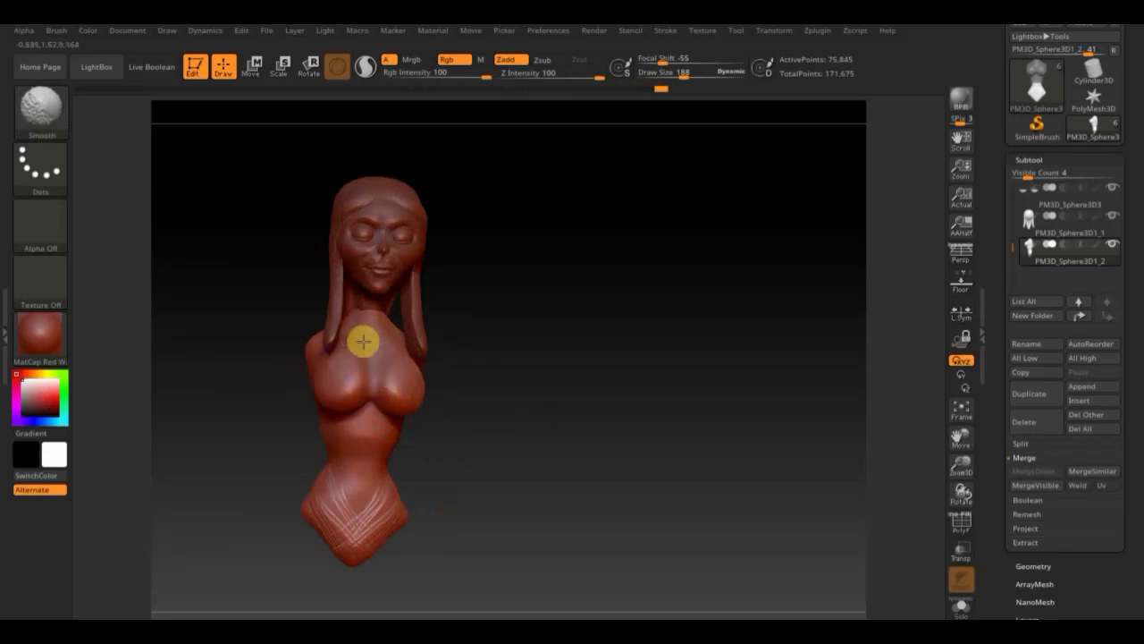
pyautogui.moveTo(524, 408); pyautogui.dragTo(511, 428)
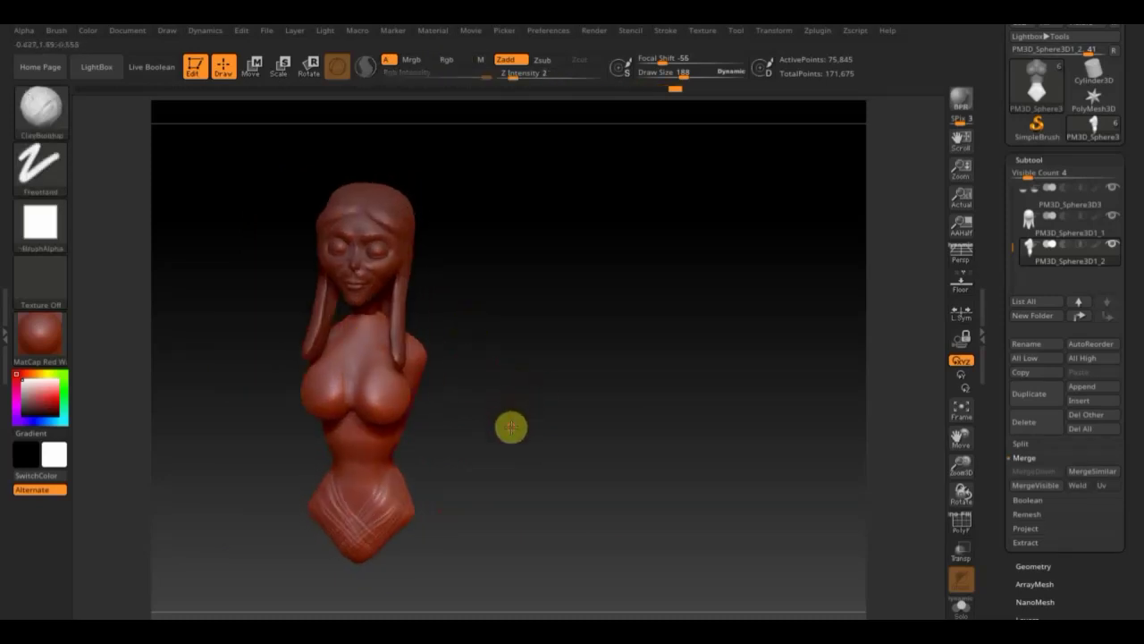
pyautogui.moveTo(485, 350)
pyautogui.mouseDown()
pyautogui.moveTo(447, 337)
pyautogui.moveTo(473, 350)
pyautogui.mouseUp()
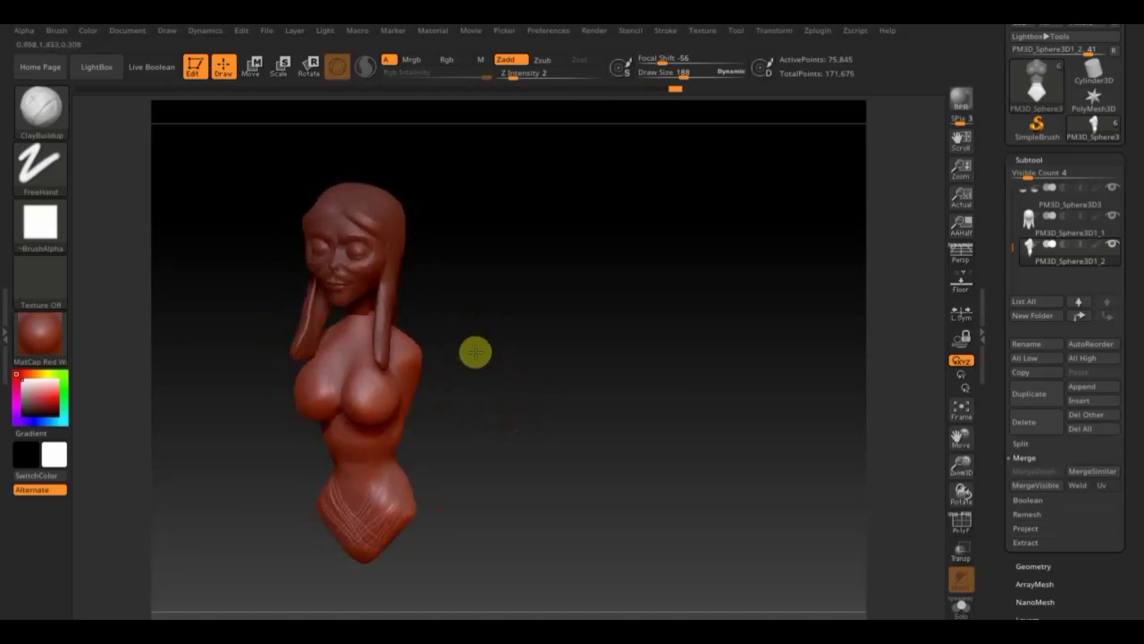
pyautogui.moveTo(522, 377); pyautogui.dragTo(536, 383)
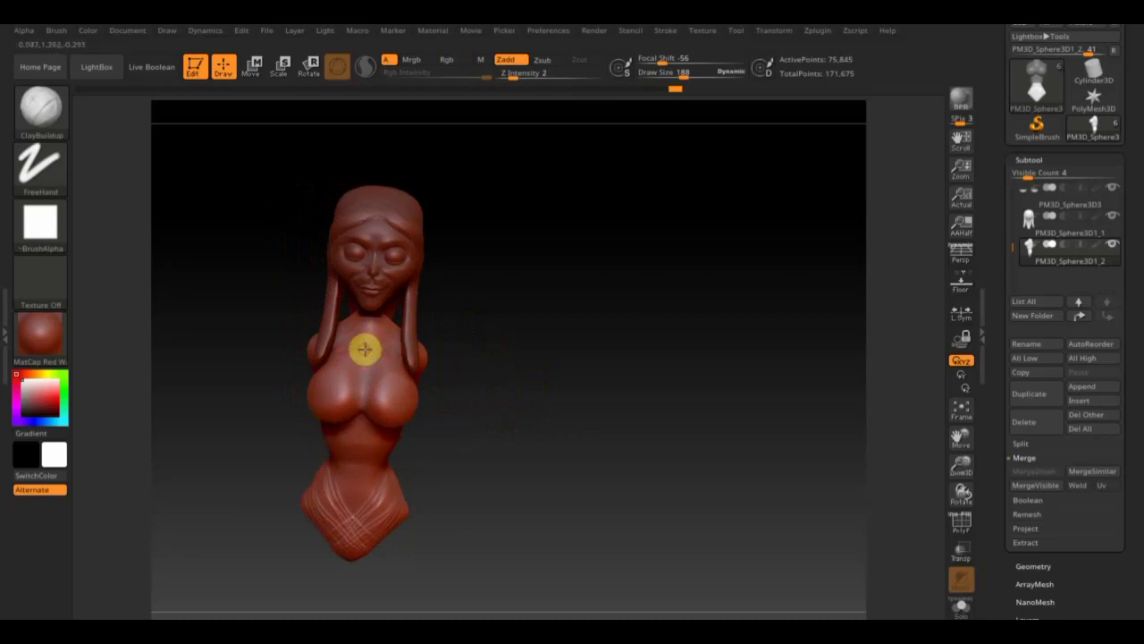
pyautogui.moveTo(480, 350); pyautogui.dragTo(418, 350)
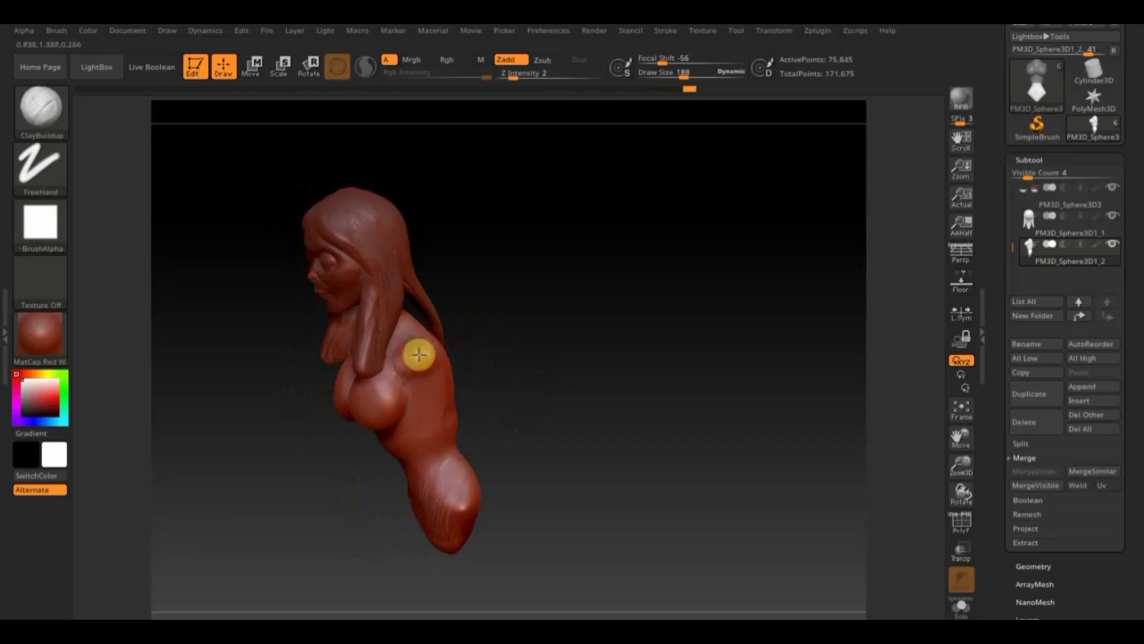
pyautogui.press('shift')
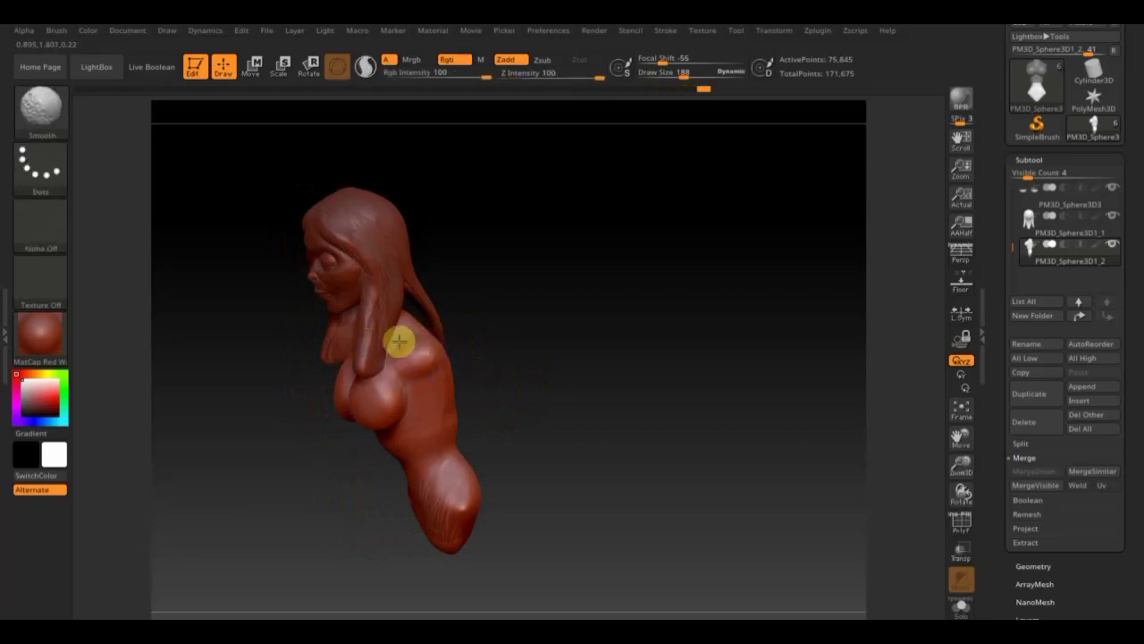
# Step: Hide the hair subtool and turn the torso to a straight front view
pyautogui.moveTo(472, 363)
pyautogui.mouseDown()
pyautogui.moveTo(421, 391)
pyautogui.moveTo(518, 370)
pyautogui.moveTo(549, 332)
pyautogui.moveTo(534, 311)
pyautogui.mouseUp()
pyautogui.moveTo(456, 340)
pyautogui.mouseDown()
pyautogui.moveTo(493, 348)
pyautogui.moveTo(441, 370)
pyautogui.mouseUp()
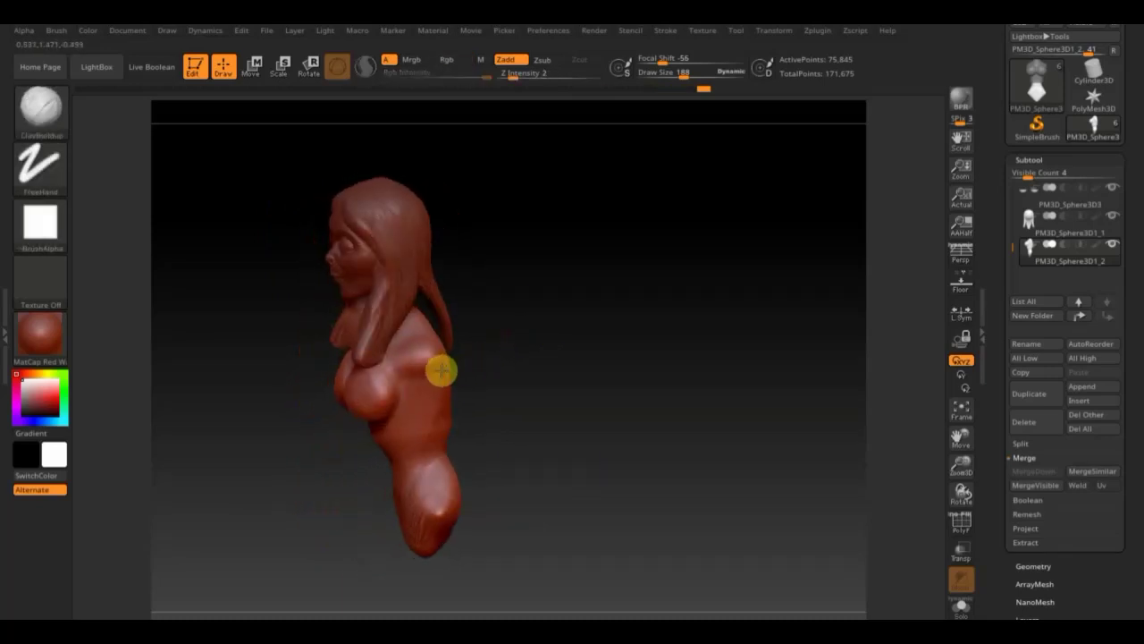
pyautogui.keyDown('shift'); pyautogui.click(1113, 219); pyautogui.keyUp('shift')
pyautogui.moveTo(542, 352)
pyautogui.mouseDown()
pyautogui.moveTo(577, 480)
pyautogui.moveTo(529, 482)
pyautogui.mouseUp()
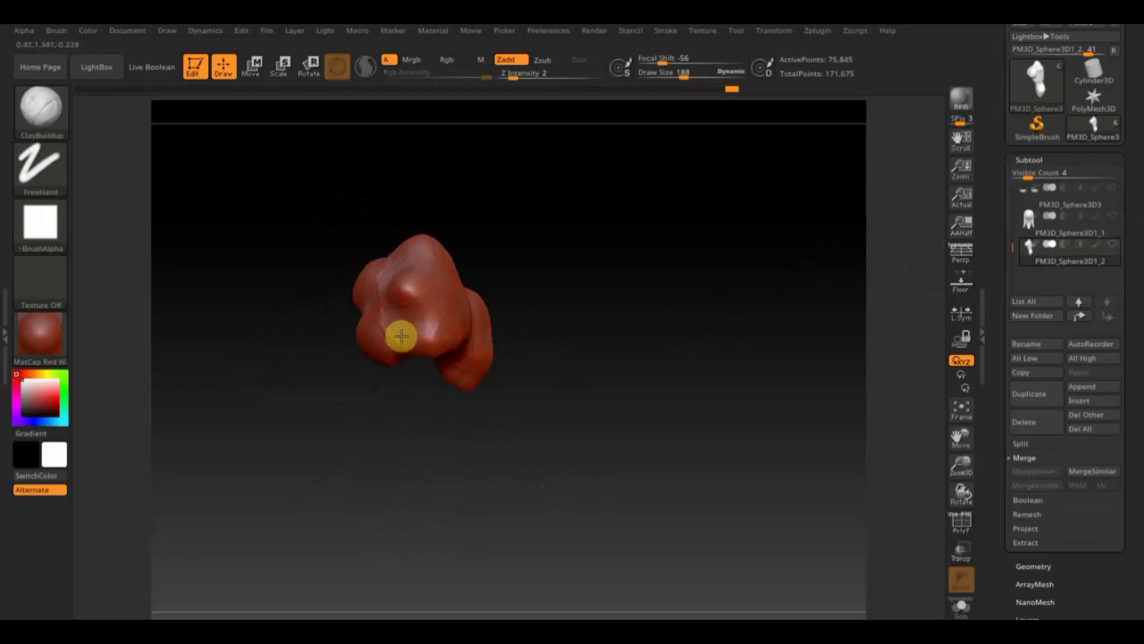
pyautogui.moveTo(401, 337)
pyautogui.mouseDown()
pyautogui.moveTo(567, 355)
pyautogui.moveTo(544, 304)
pyautogui.moveTo(516, 345)
pyautogui.moveTo(528, 355)
pyautogui.moveTo(475, 384)
pyautogui.moveTo(492, 336)
pyautogui.mouseUp()
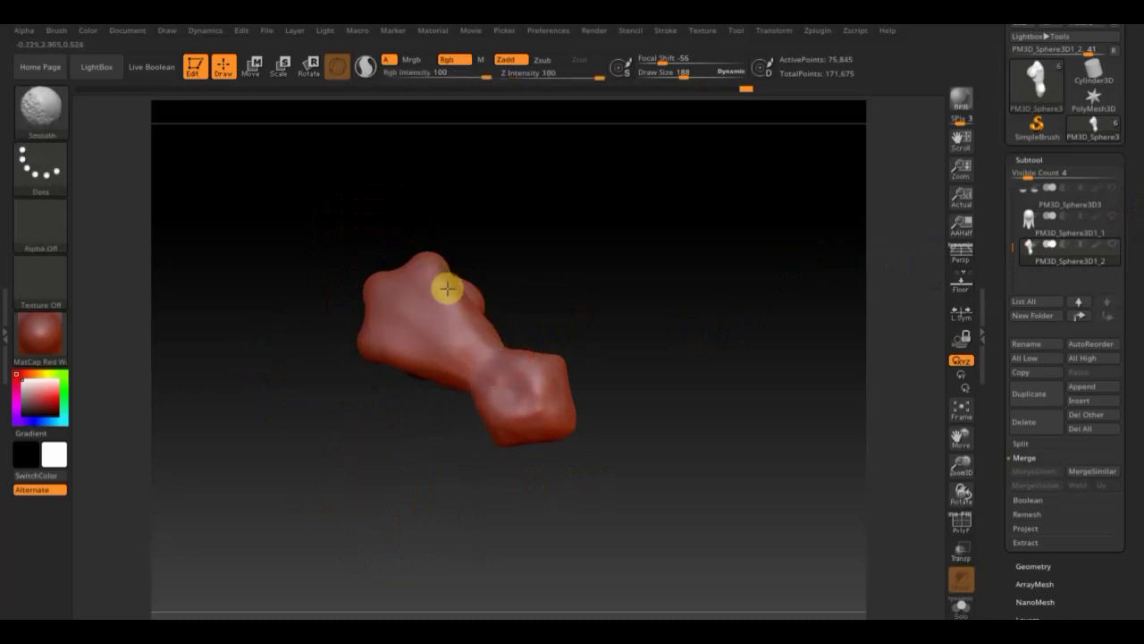
pyautogui.moveTo(559, 439)
pyautogui.mouseDown()
pyautogui.moveTo(728, 370)
pyautogui.moveTo(724, 345)
pyautogui.moveTo(683, 390)
pyautogui.mouseUp()
# Step: Smooth away the V lines on the lower torso and soften the chest and shoulders
pyautogui.moveTo(518, 411)
pyautogui.keyDown('shift'); pyautogui.mouseDown()
pyautogui.moveTo(490, 444)
pyautogui.moveTo(462, 421)
pyautogui.moveTo(492, 437)
pyautogui.mouseUp(); pyautogui.keyUp('shift')
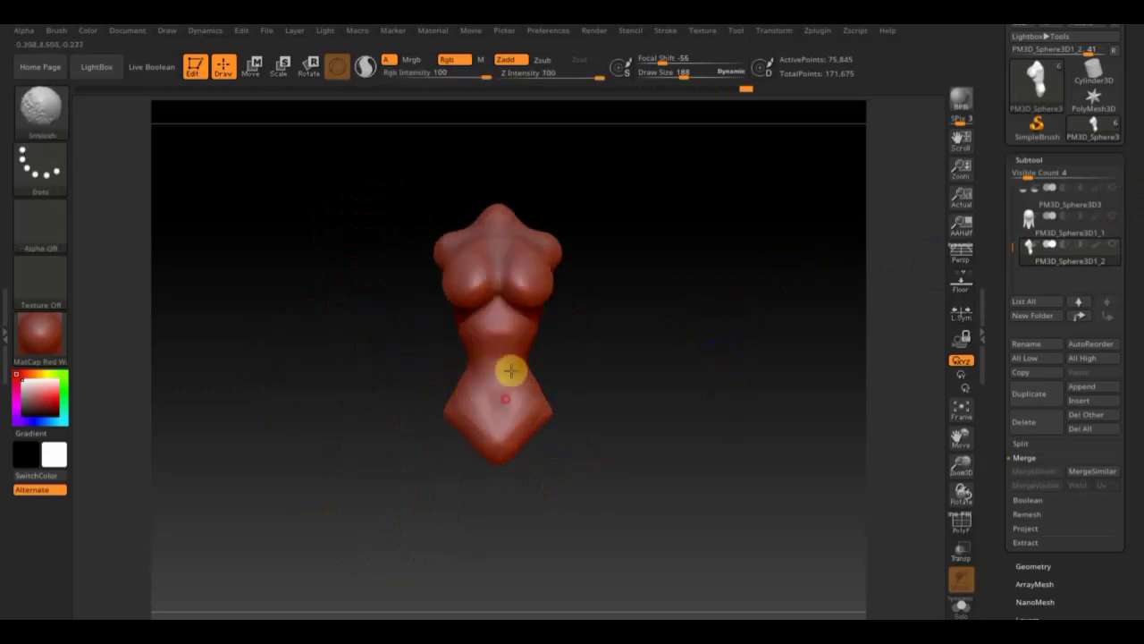
pyautogui.moveTo(534, 314)
pyautogui.keyDown('shift'); pyautogui.mouseDown()
pyautogui.moveTo(465, 291)
pyautogui.moveTo(510, 224)
pyautogui.moveTo(465, 245)
pyautogui.moveTo(449, 286)
pyautogui.mouseUp(); pyautogui.keyUp('shift')
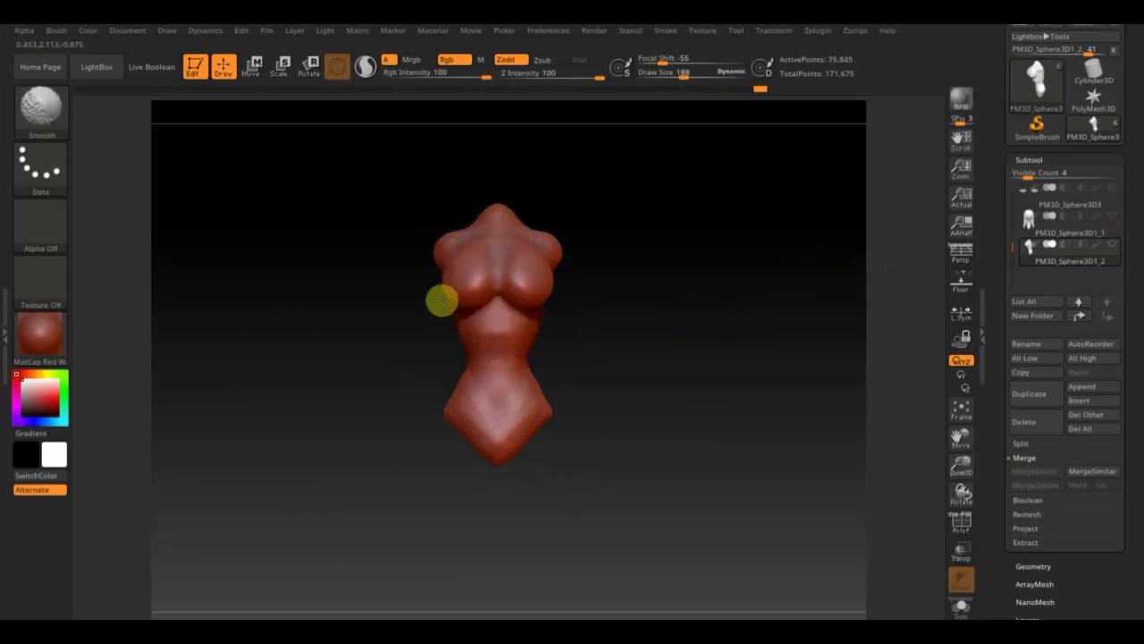
pyautogui.moveTo(613, 361); pyautogui.dragTo(664, 355)
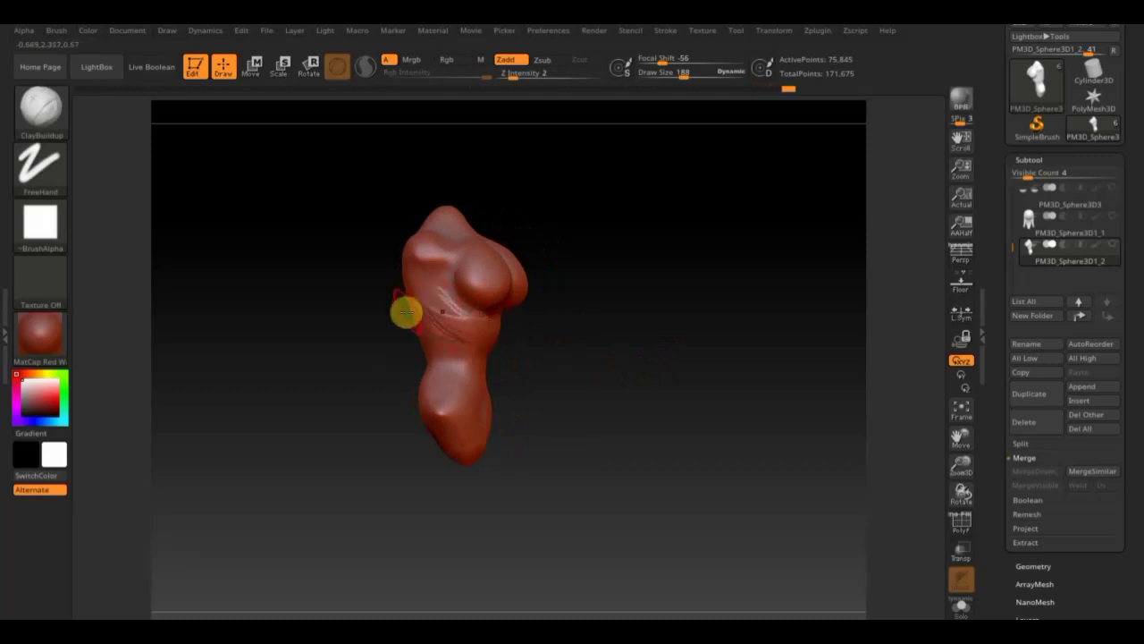
pyautogui.press('shift')
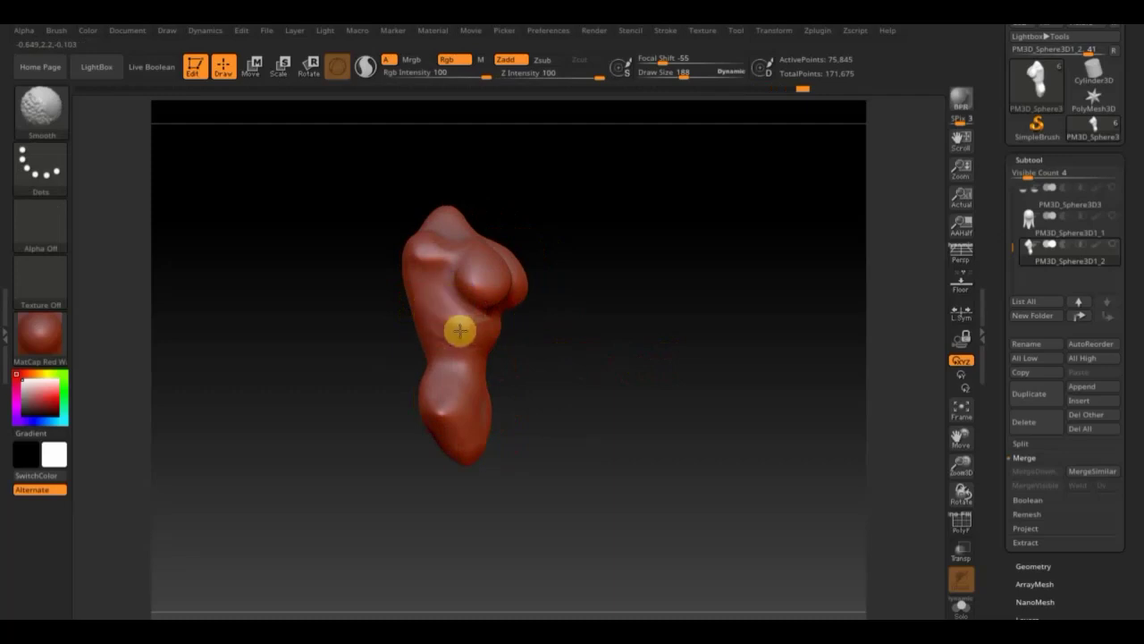
pyautogui.moveTo(418, 319)
pyautogui.mouseDown()
pyautogui.moveTo(549, 363)
pyautogui.moveTo(515, 363)
pyautogui.moveTo(554, 379)
pyautogui.mouseUp()
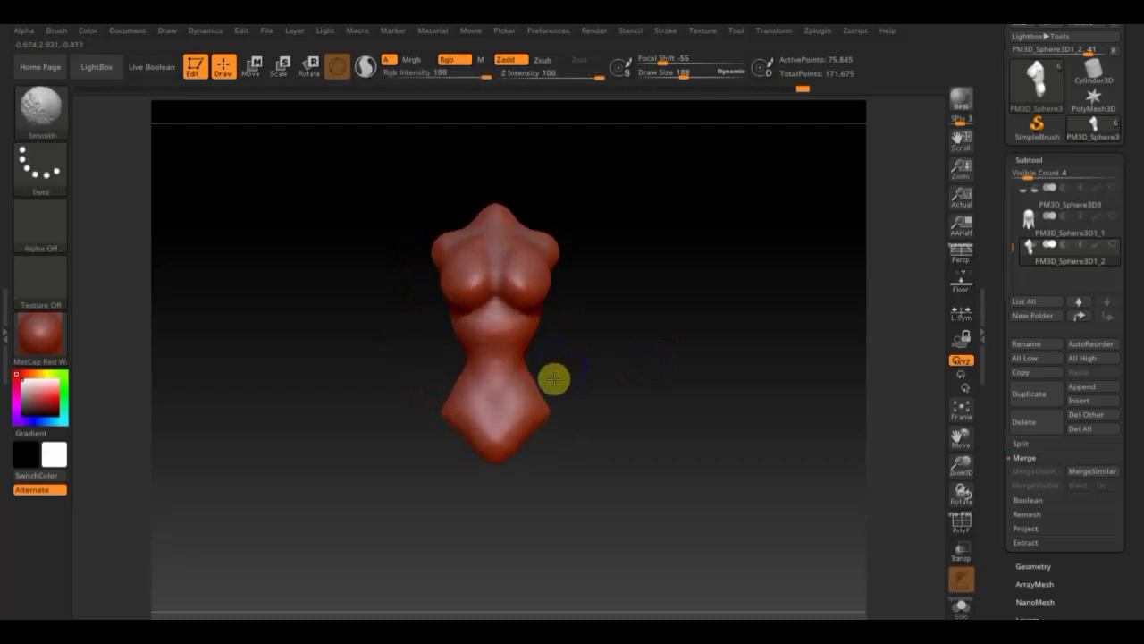
# Step: Unhide the head and hair subtools and nudge the bust slightly downward with the Move gizmo
pyautogui.keyDown('shift'); pyautogui.click(1112, 222); pyautogui.keyUp('shift')
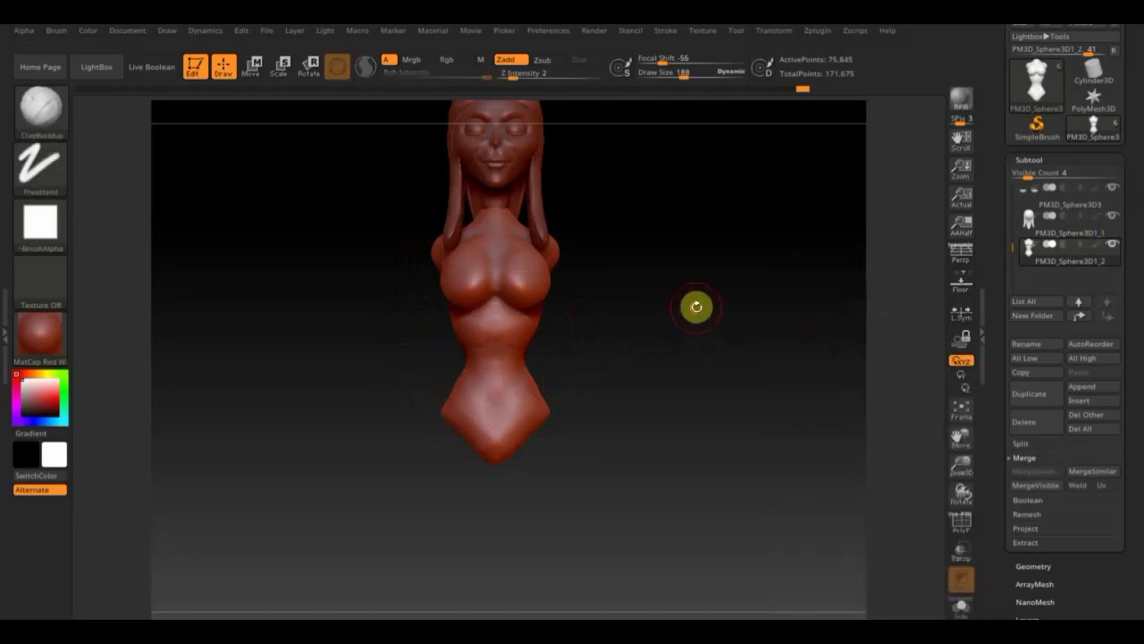
pyautogui.keyDown('alt'); pyautogui.moveTo(694, 401); pyautogui.dragTo(682, 325); pyautogui.keyUp('alt')
pyautogui.click(251, 67)
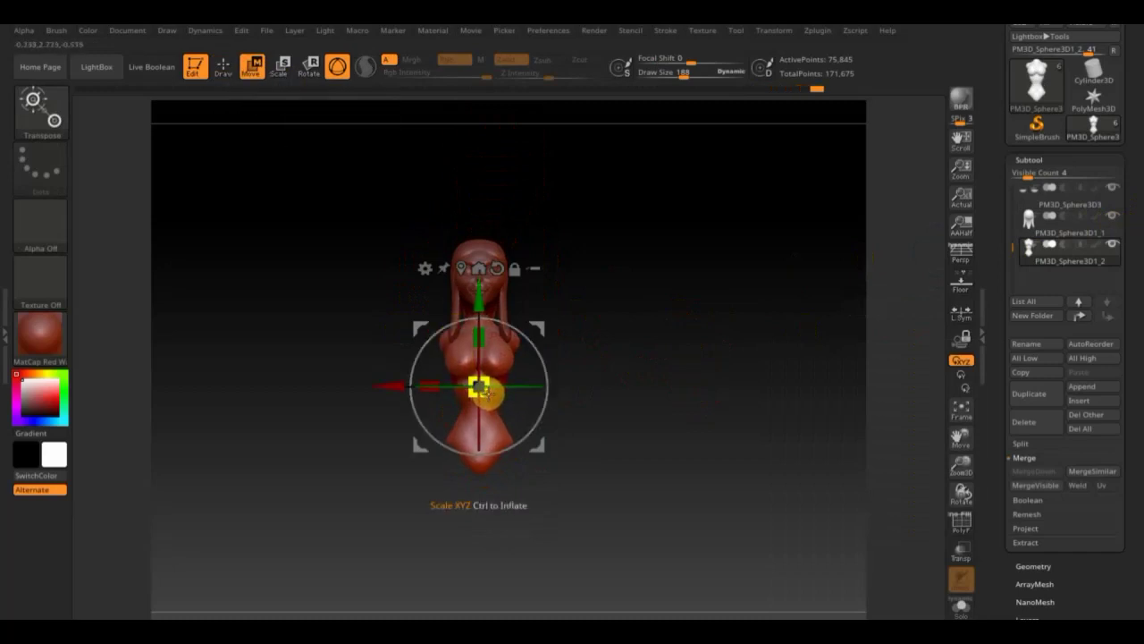
pyautogui.moveTo(478, 302); pyautogui.dragTo(481, 309)
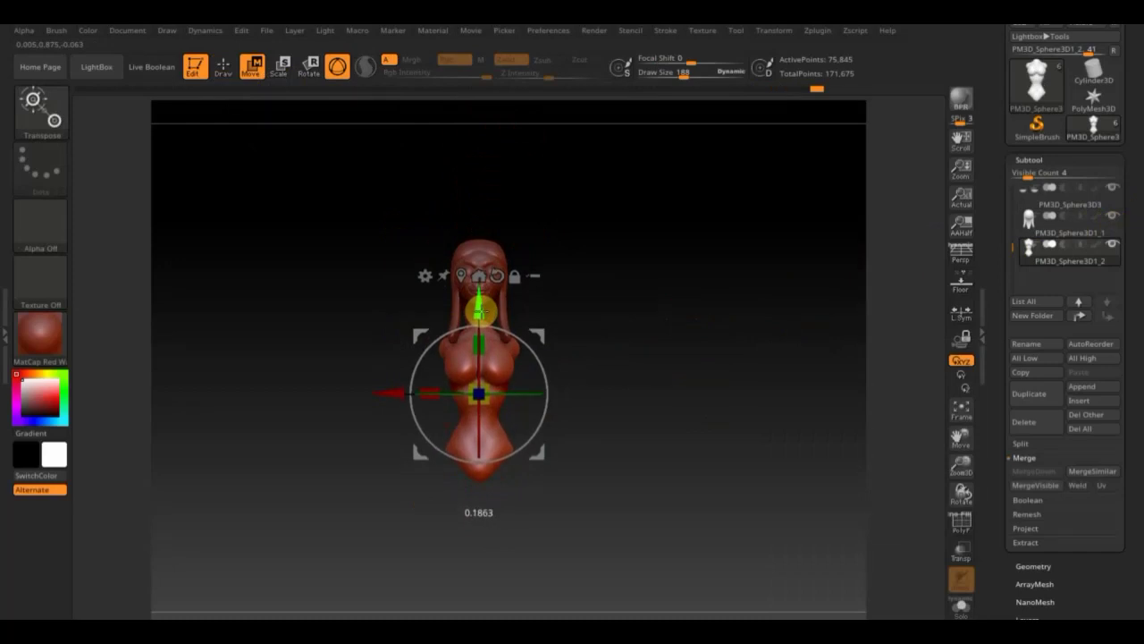
pyautogui.click(224, 66)
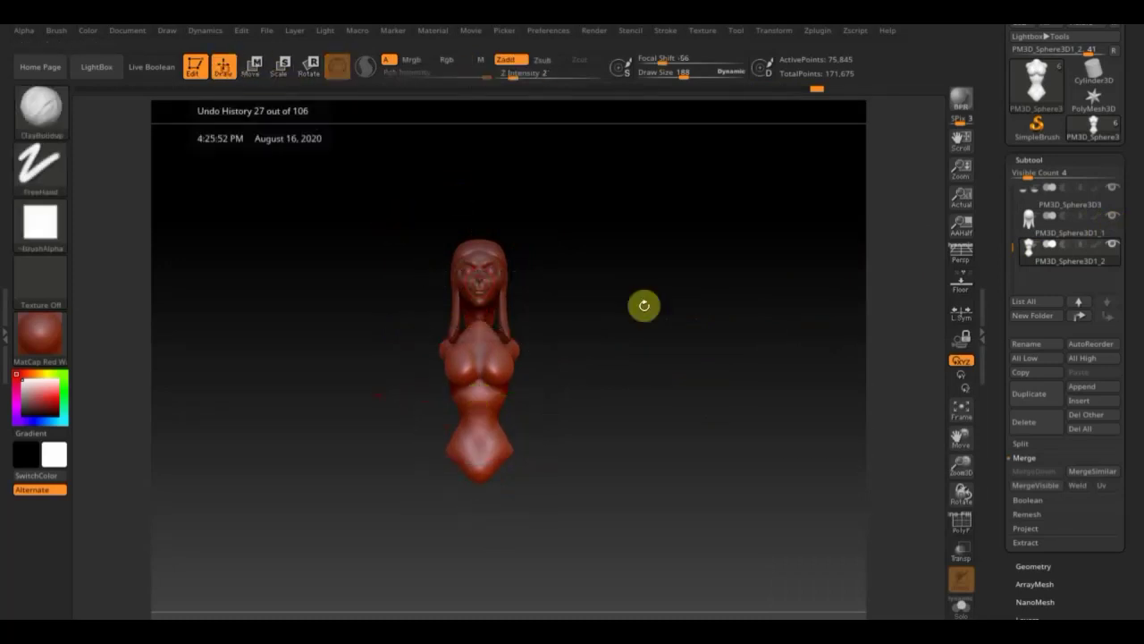
pyautogui.keyDown('alt'); pyautogui.moveTo(638, 304); pyautogui.dragTo(654, 411); pyautogui.keyUp('alt')
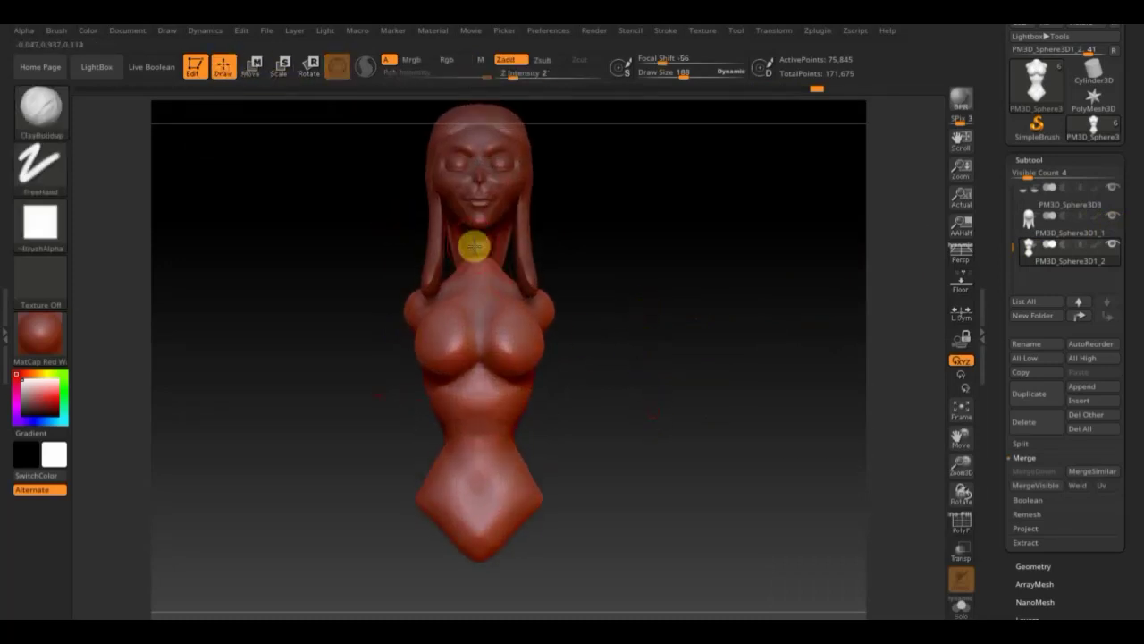
# Step: Select the Move Topological brush, hide the hair subtool and set Draw Size to 251
pyautogui.click(36, 102)
pyautogui.click(288, 126)
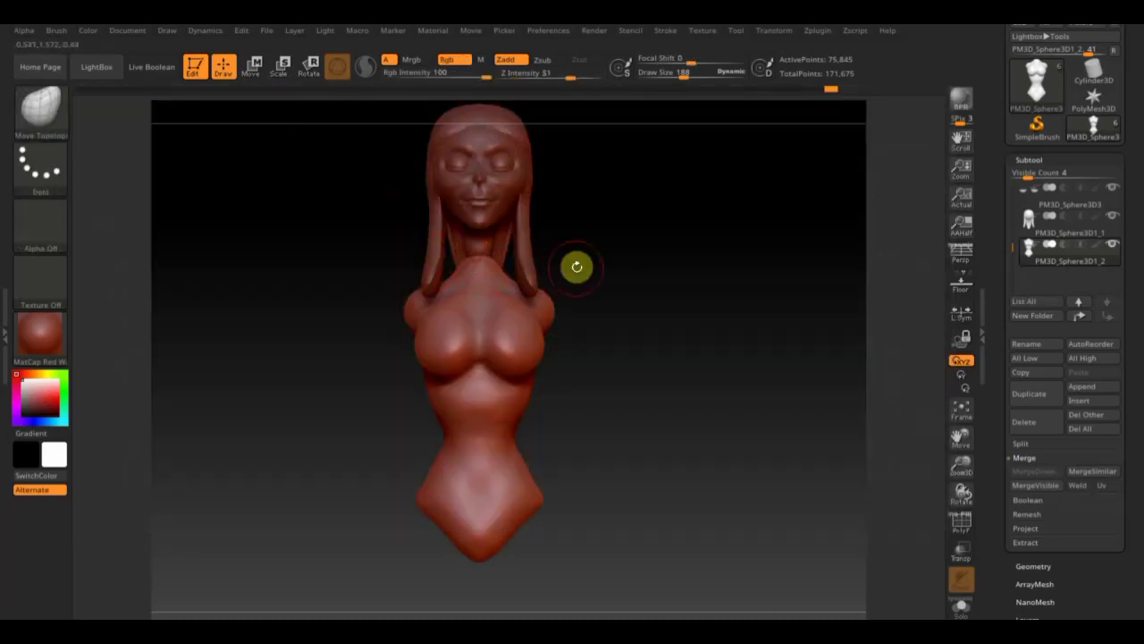
pyautogui.moveTo(576, 263)
pyautogui.mouseDown()
pyautogui.moveTo(600, 296)
pyautogui.moveTo(751, 286)
pyautogui.moveTo(735, 266)
pyautogui.moveTo(636, 299)
pyautogui.mouseUp()
pyautogui.click(1113, 216)
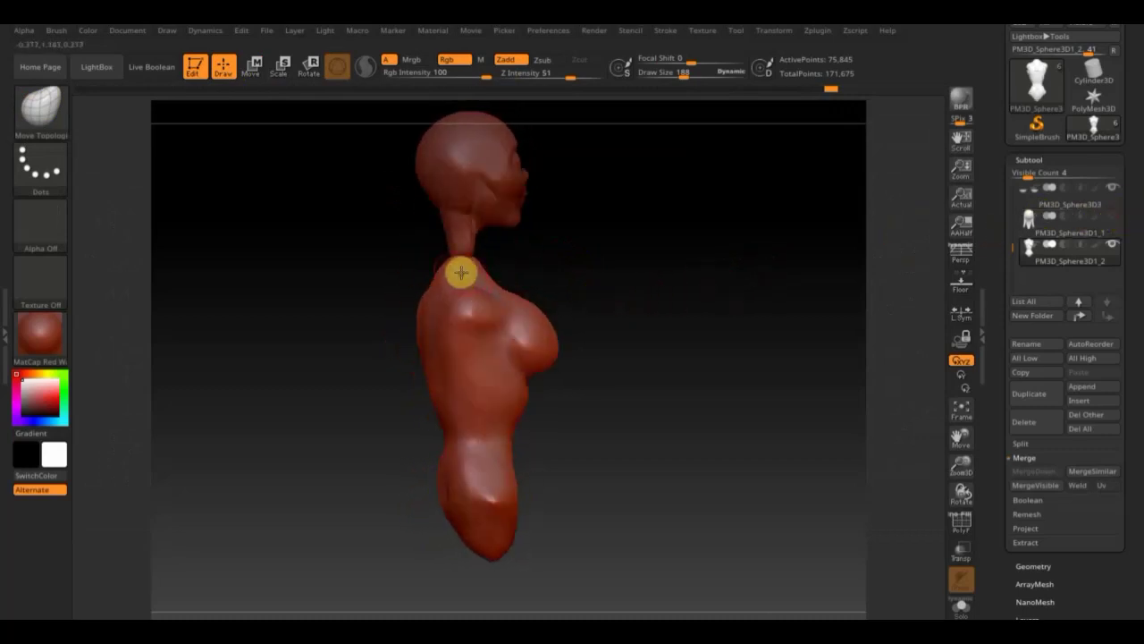
pyautogui.moveTo(684, 72); pyautogui.dragTo(691, 74)
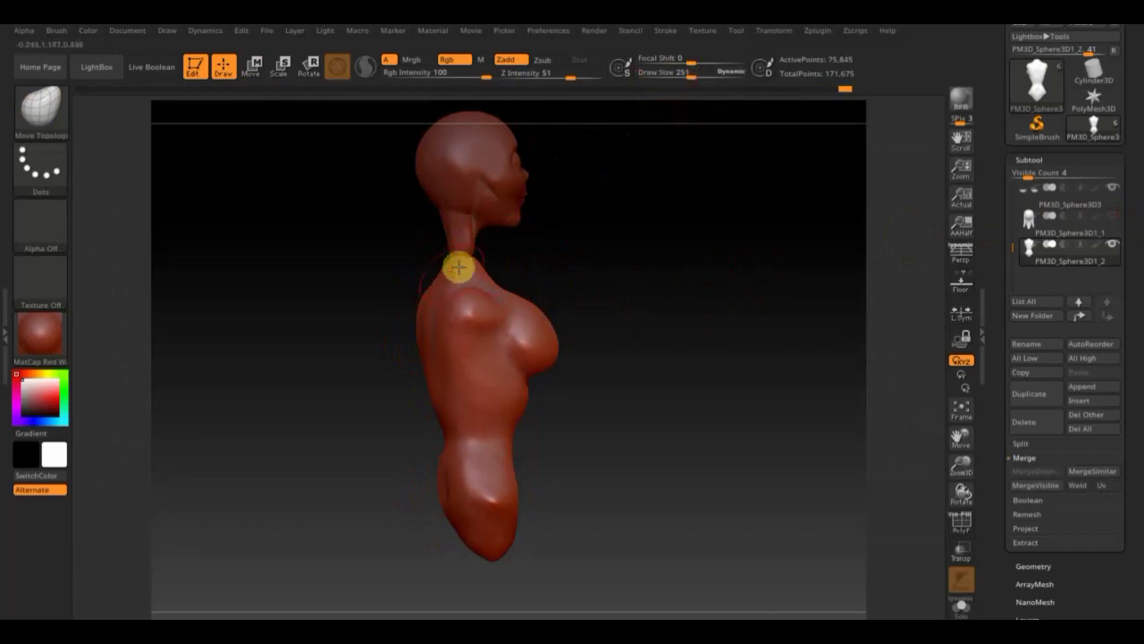
pyautogui.moveTo(593, 276); pyautogui.dragTo(519, 296)
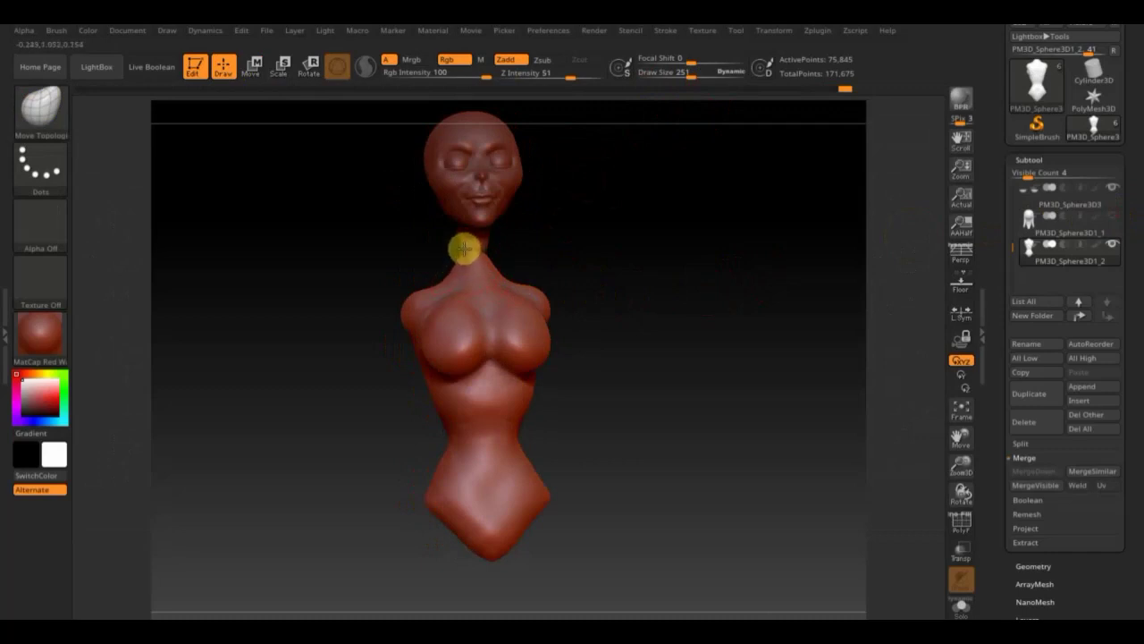
# Step: Shift-smooth the neck into a slimmer, smoother column
pyautogui.press('shift')
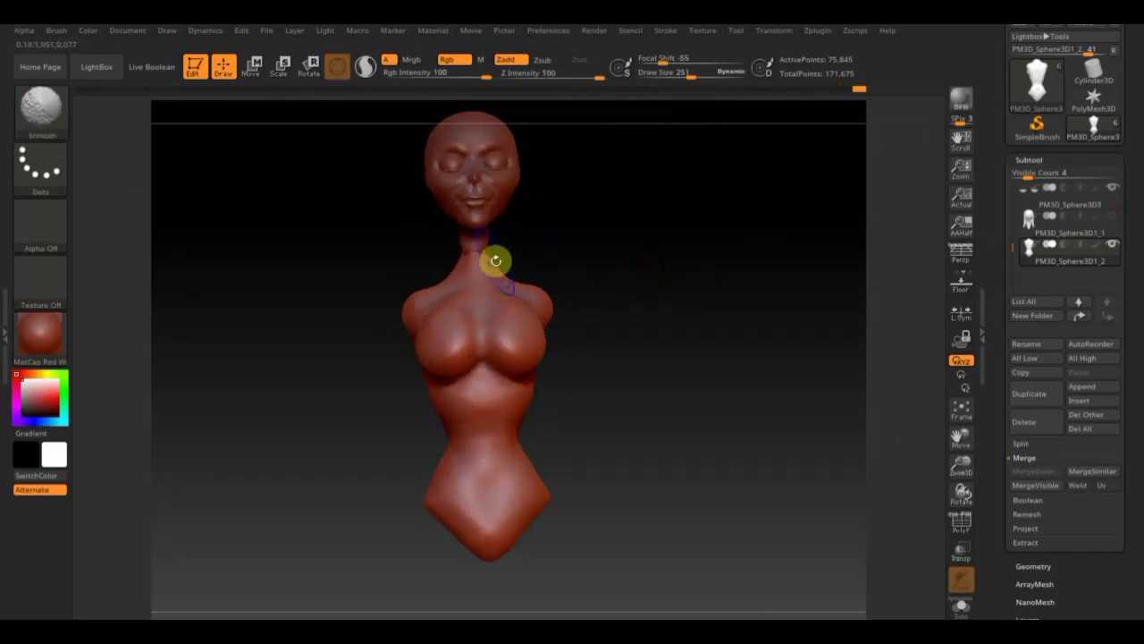
pyautogui.moveTo(495, 260)
pyautogui.keyDown('shift'); pyautogui.mouseDown()
pyautogui.moveTo(445, 260)
pyautogui.moveTo(449, 270)
pyautogui.mouseUp(); pyautogui.keyUp('shift')
pyautogui.moveTo(725, 306); pyautogui.dragTo(749, 334)
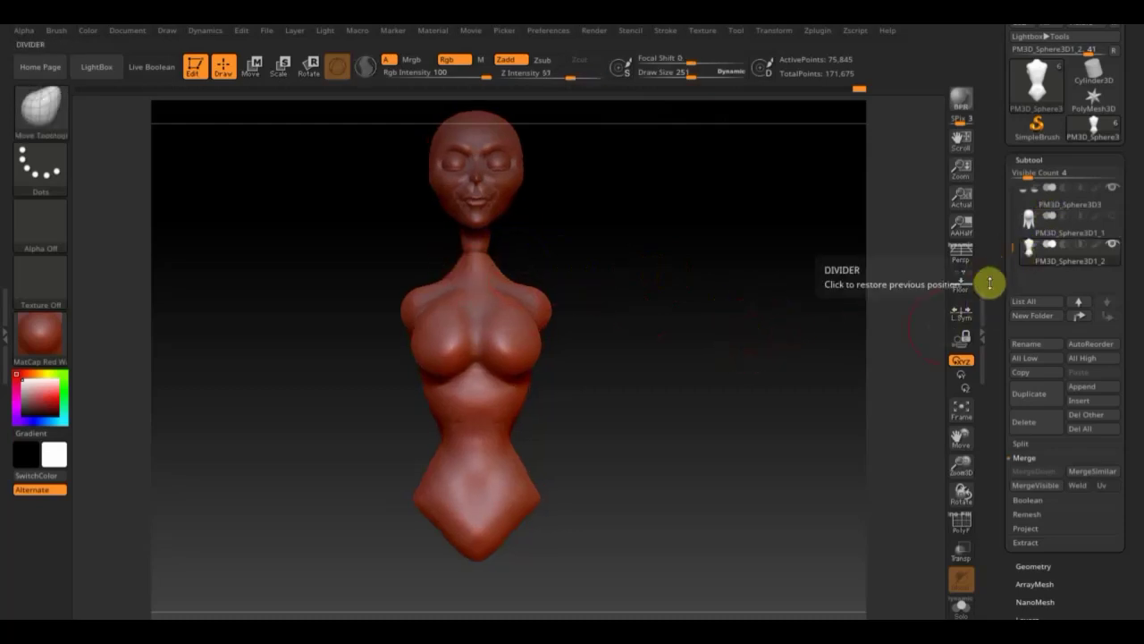
# Step: Move the bust subtool to the top of the stack and merge the top two subtools down
pyautogui.click(1081, 318)
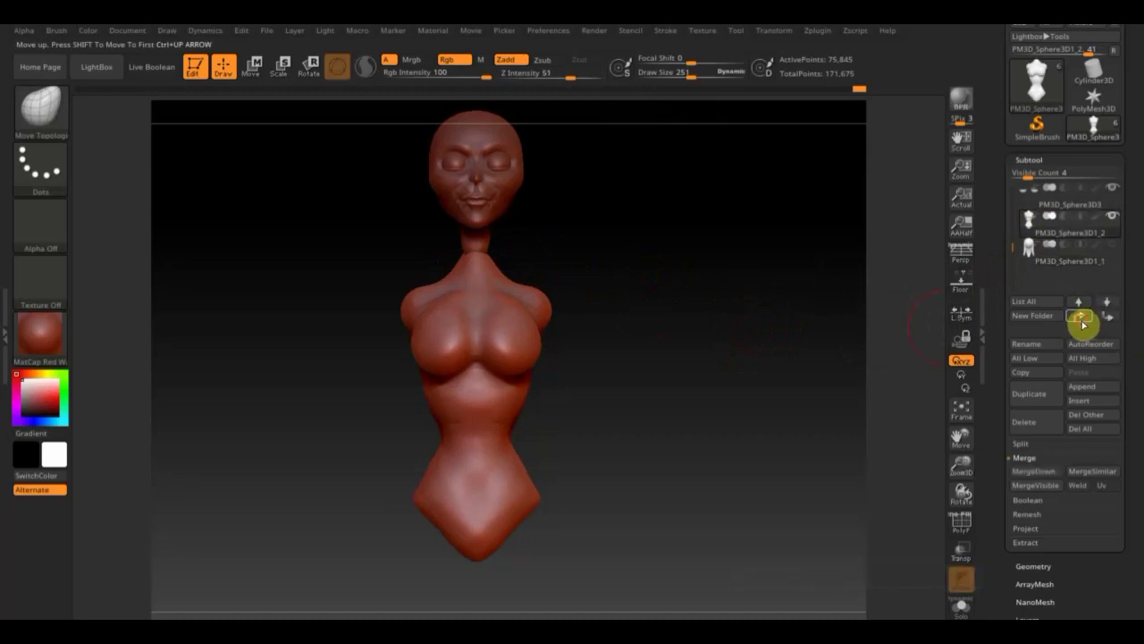
pyautogui.click(1080, 319)
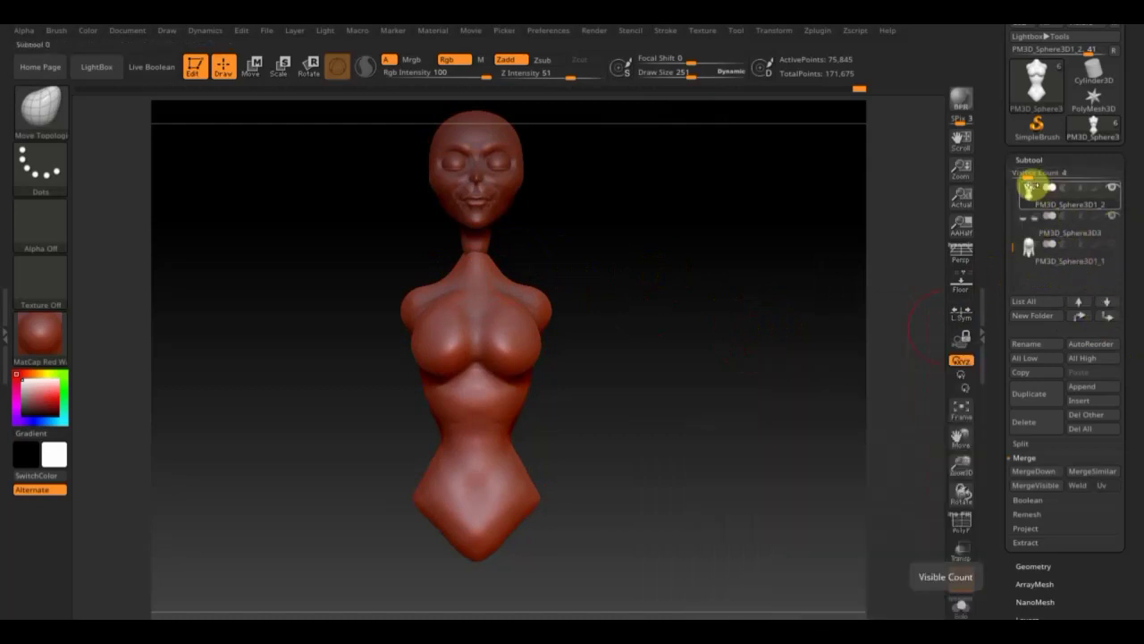
pyautogui.click(1081, 318)
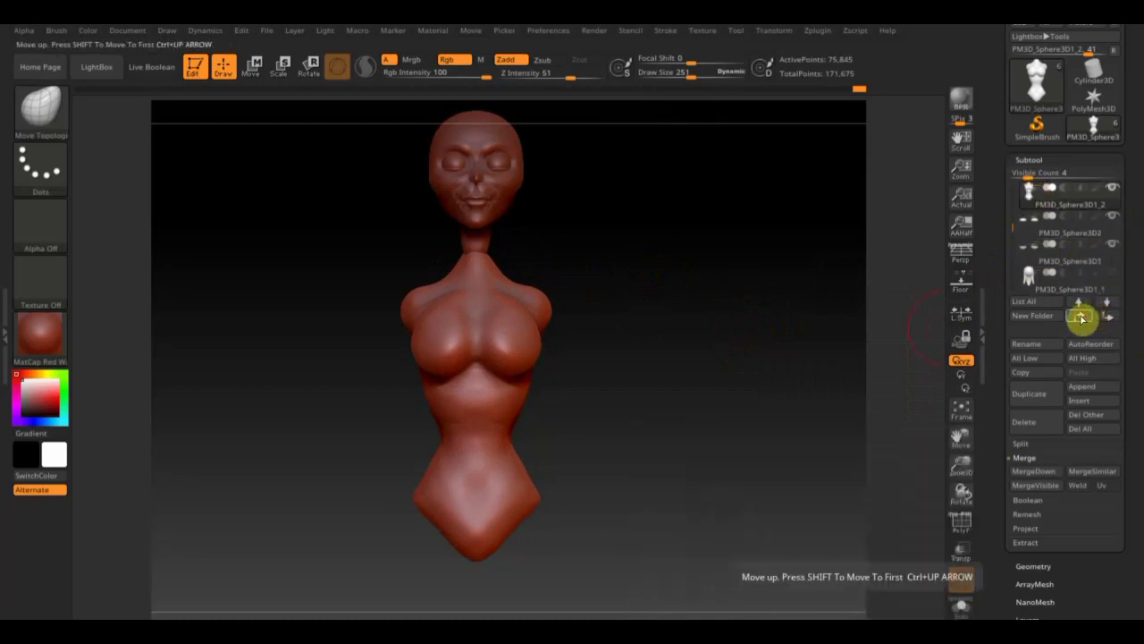
pyautogui.click(1081, 319)
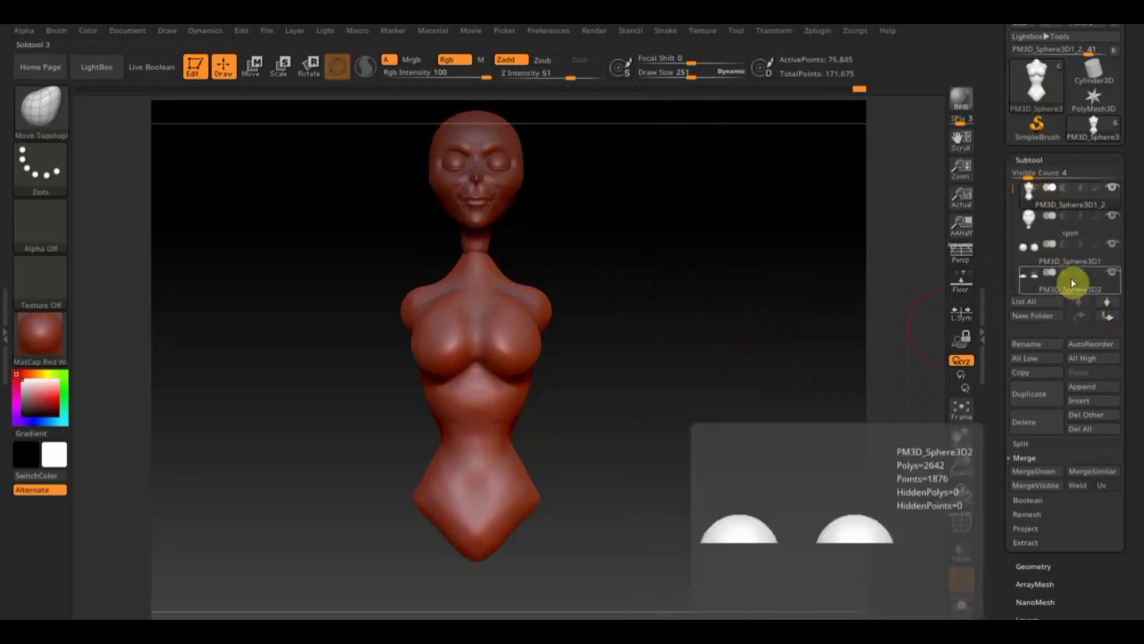
pyautogui.click(1035, 483)
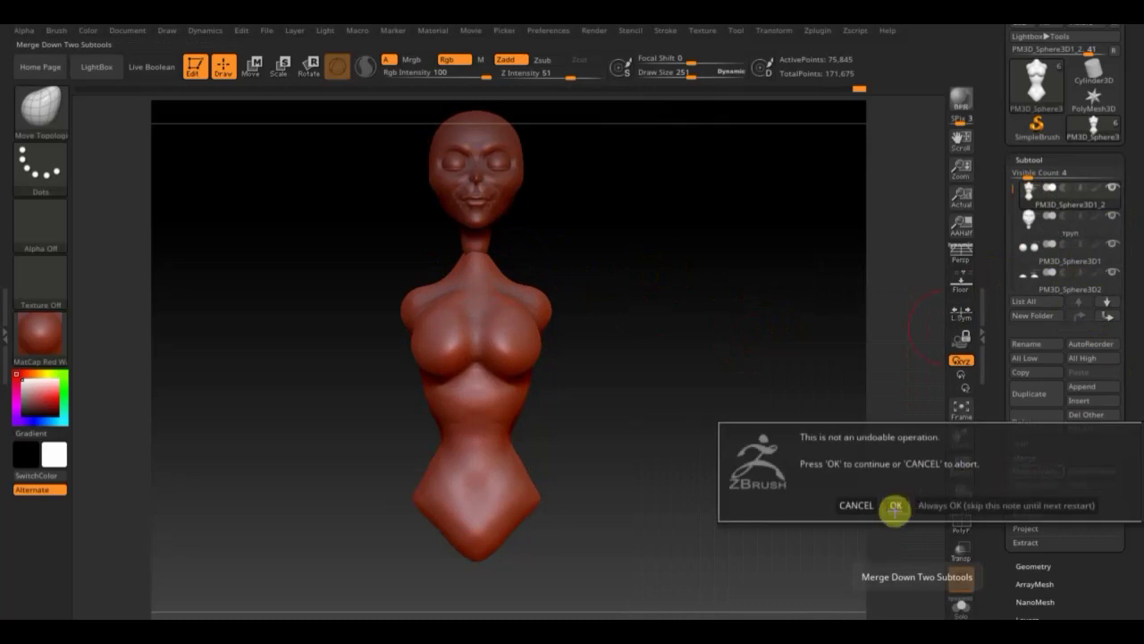
pyautogui.click(896, 506)
pyautogui.press('ctrl')
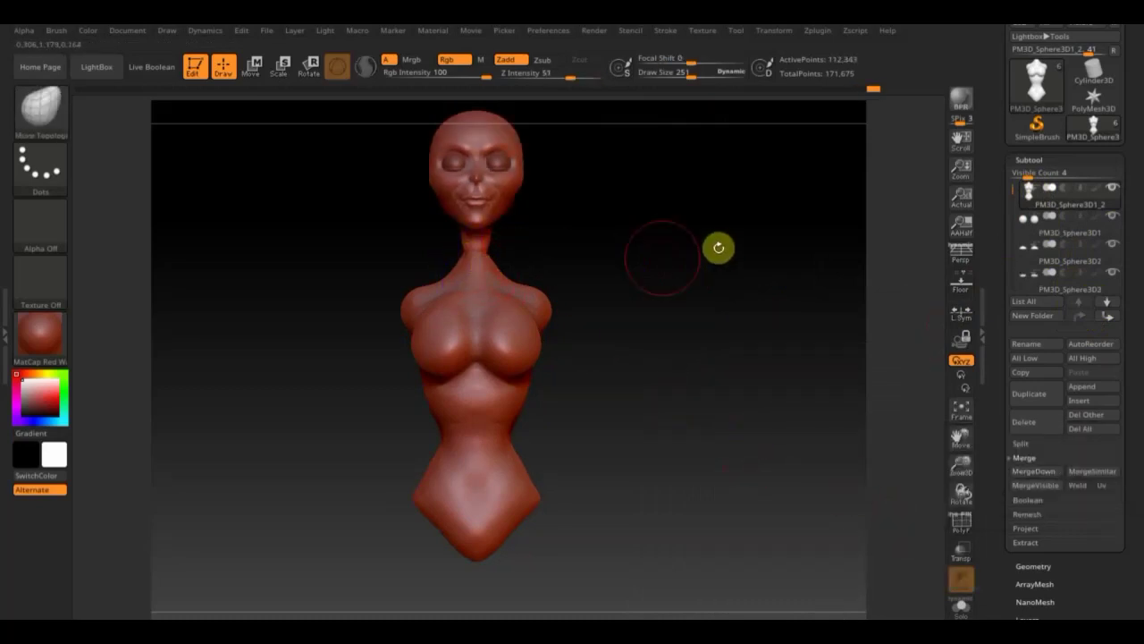
# Step: Delete the unwanted part of the merged mesh, then inspect with Solo, Transp/Ghost and PolyF
pyautogui.keyDown('ctrl'); pyautogui.keyDown('shift'); pyautogui.moveTo(722, 218); pyautogui.dragTo(780, 333); pyautogui.keyUp('shift'); pyautogui.keyUp('ctrl')
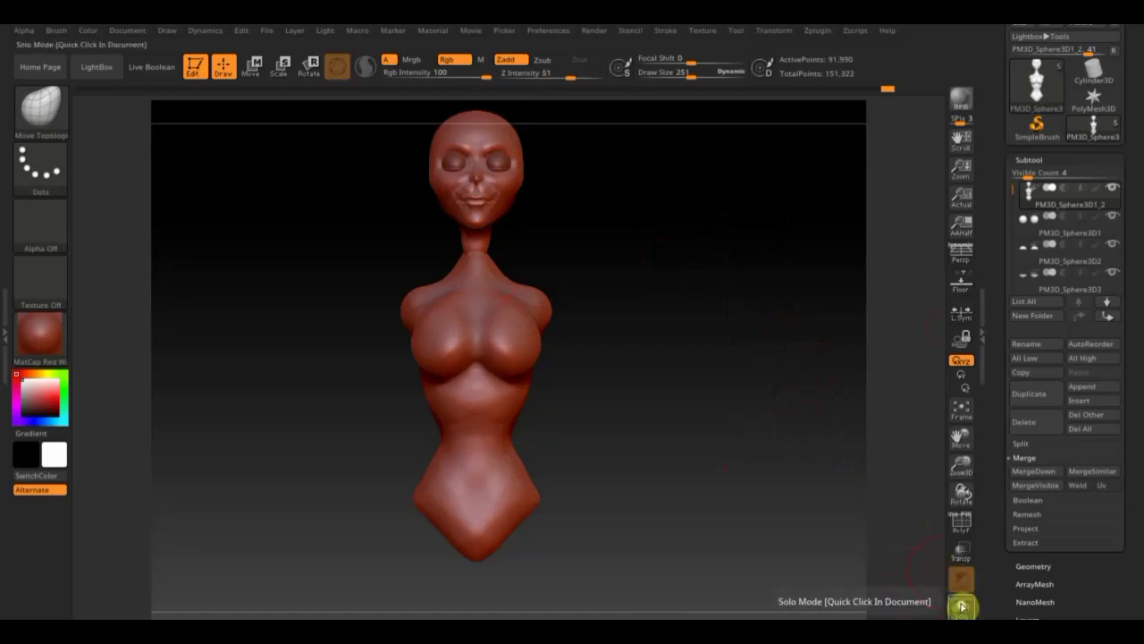
pyautogui.click(961, 608)
pyautogui.click(964, 610)
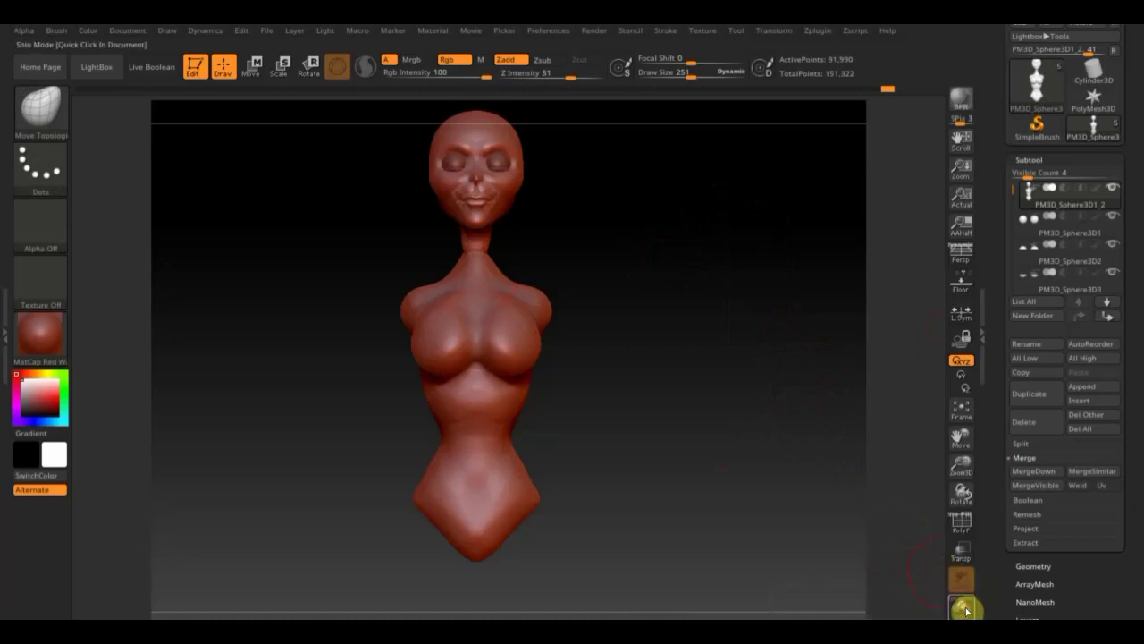
pyautogui.click(961, 551)
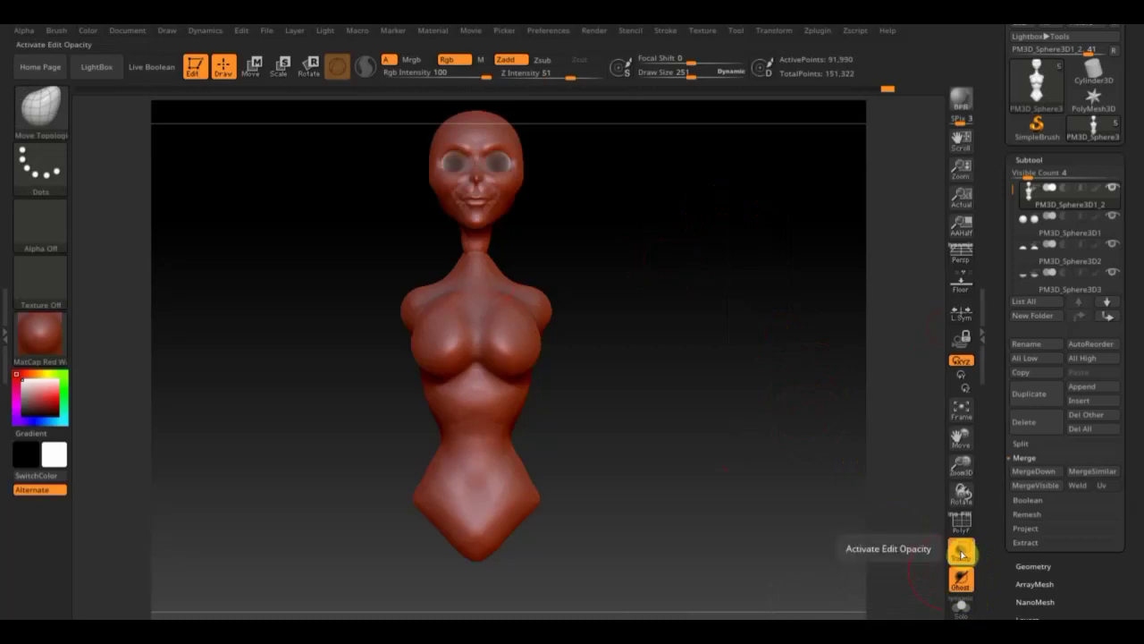
pyautogui.click(963, 526)
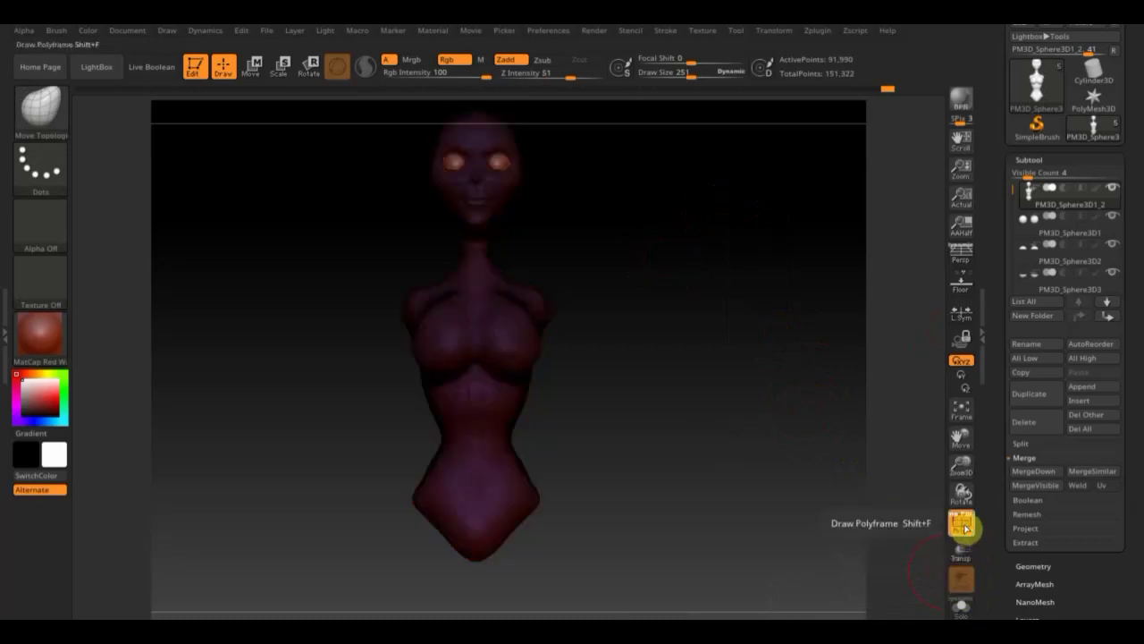
pyautogui.click(962, 527)
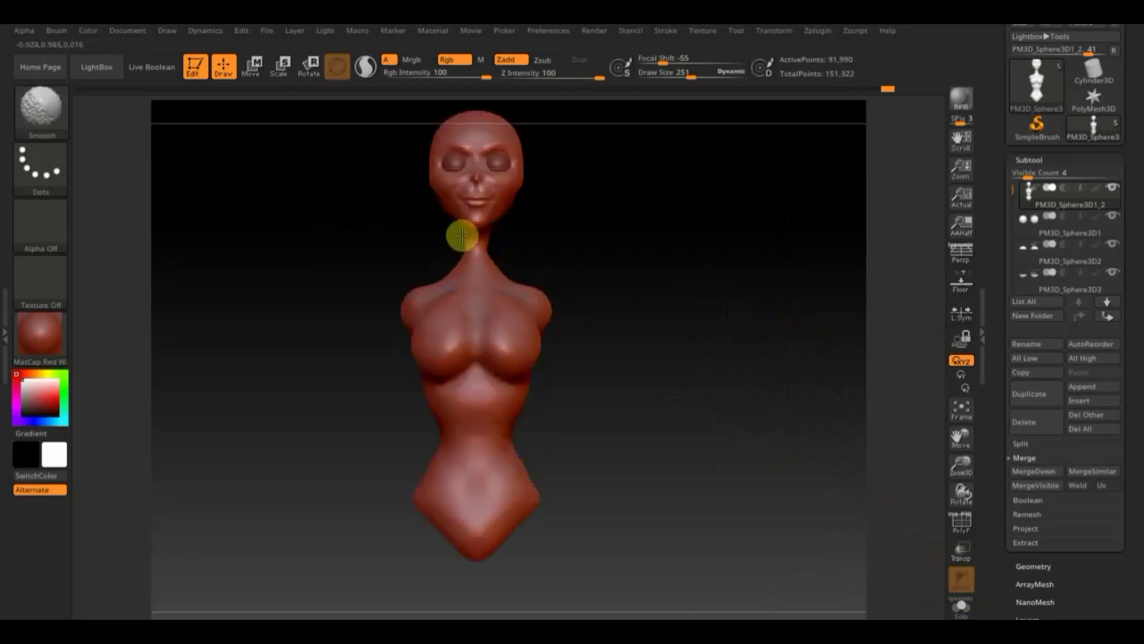
pyautogui.moveTo(595, 245)
pyautogui.mouseDown()
pyautogui.moveTo(634, 253)
pyautogui.moveTo(495, 229)
pyautogui.moveTo(529, 245)
pyautogui.moveTo(504, 242)
pyautogui.mouseUp()
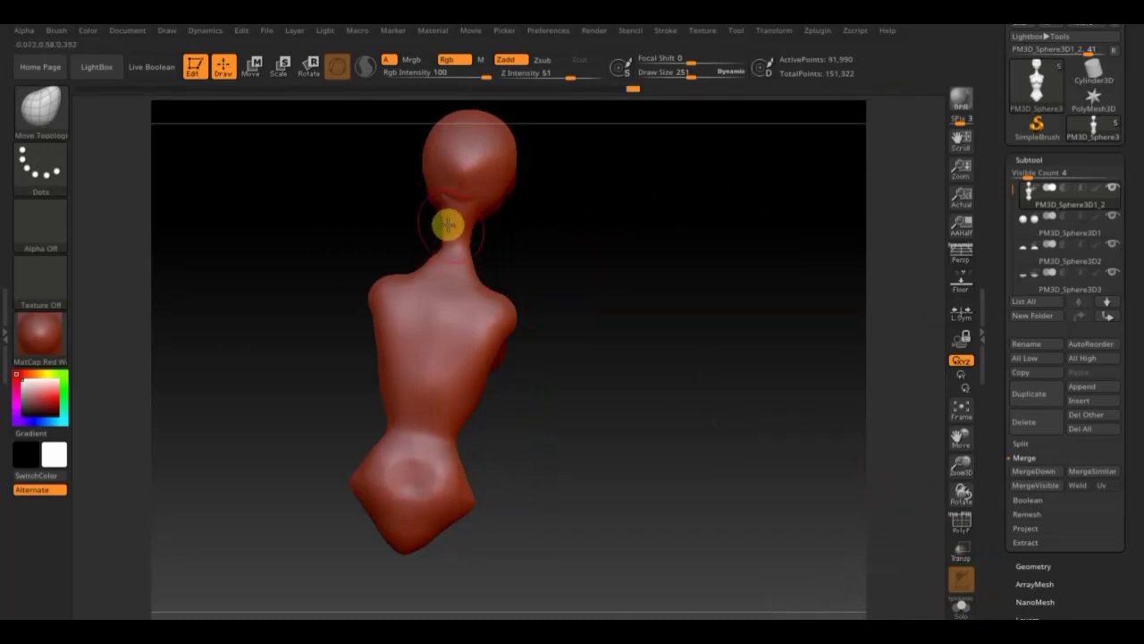
pyautogui.moveTo(521, 253); pyautogui.dragTo(438, 237)
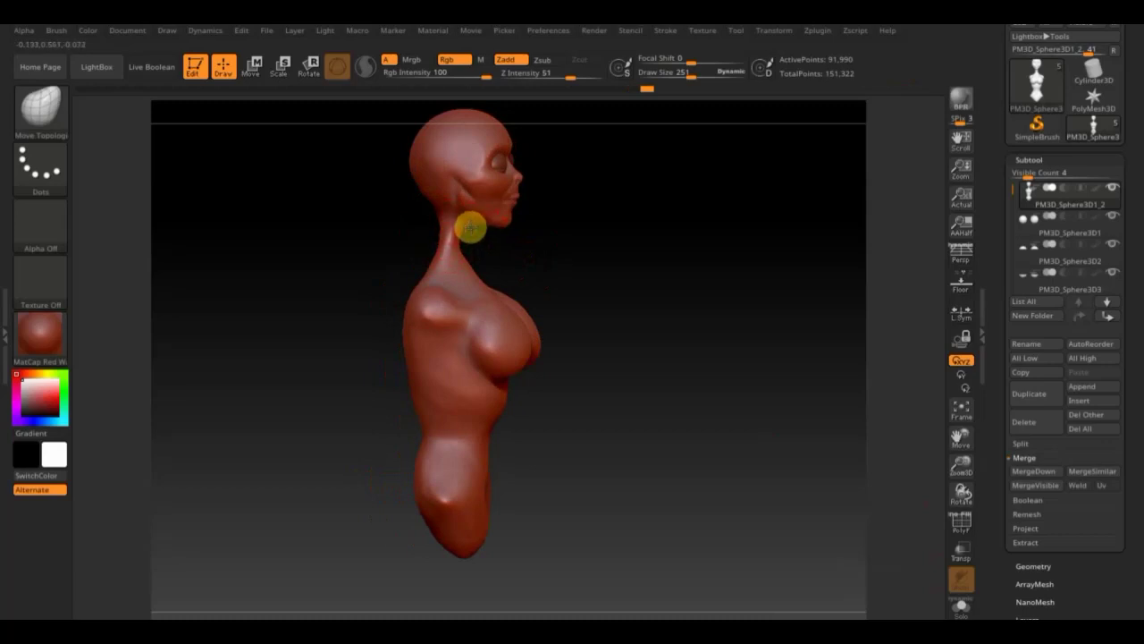
pyautogui.moveTo(623, 277)
pyautogui.mouseDown()
pyautogui.moveTo(584, 280)
pyautogui.moveTo(687, 287)
pyautogui.moveTo(707, 306)
pyautogui.mouseUp()
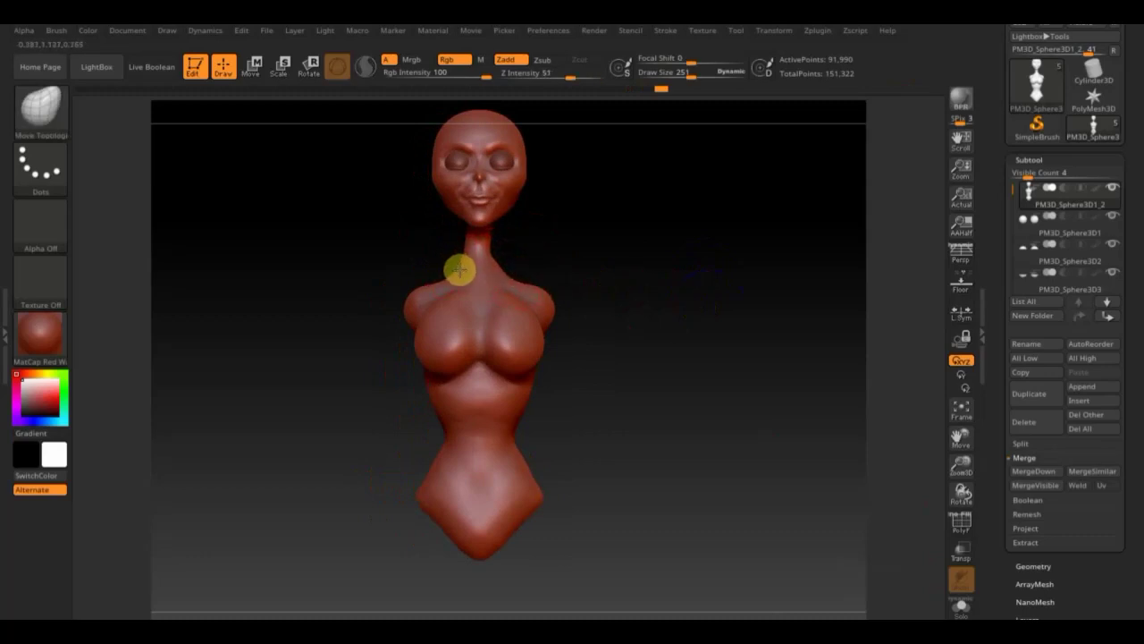
pyautogui.press('shift')
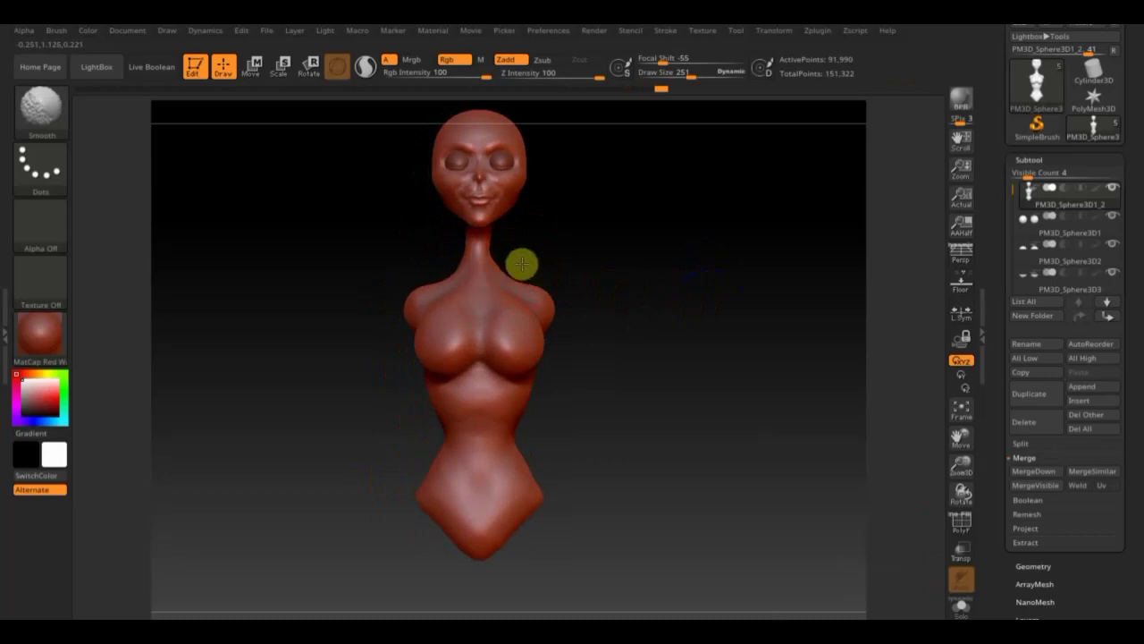
# Step: Expand the Geometry Modify Topology options and raise the Smooth brush Draw Size to 422
pyautogui.click(1036, 566)
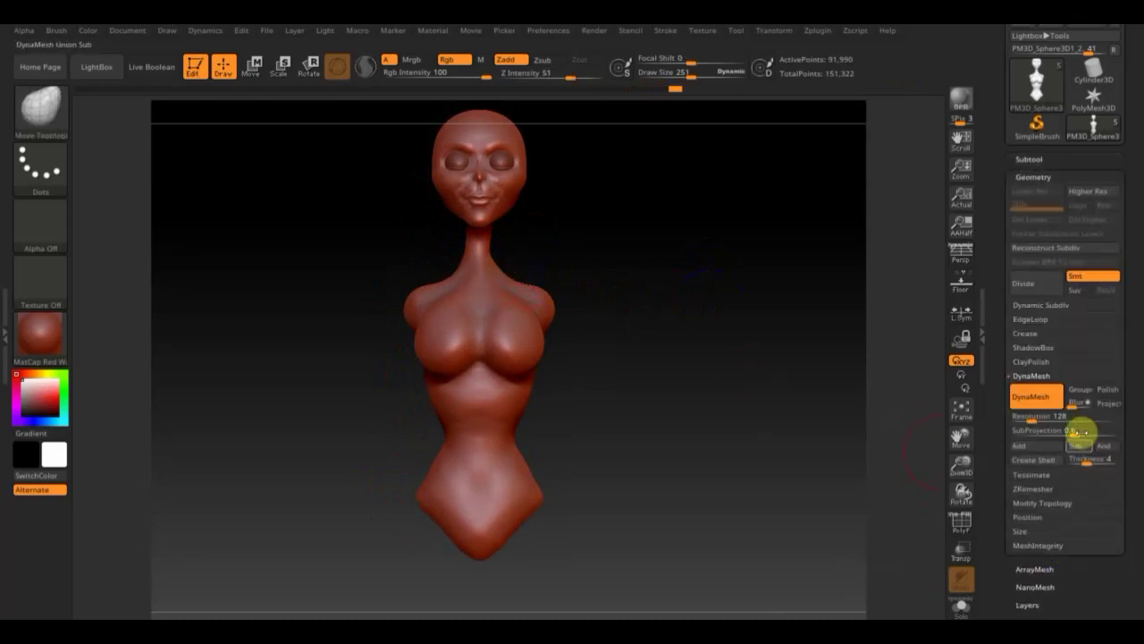
pyautogui.click(1053, 505)
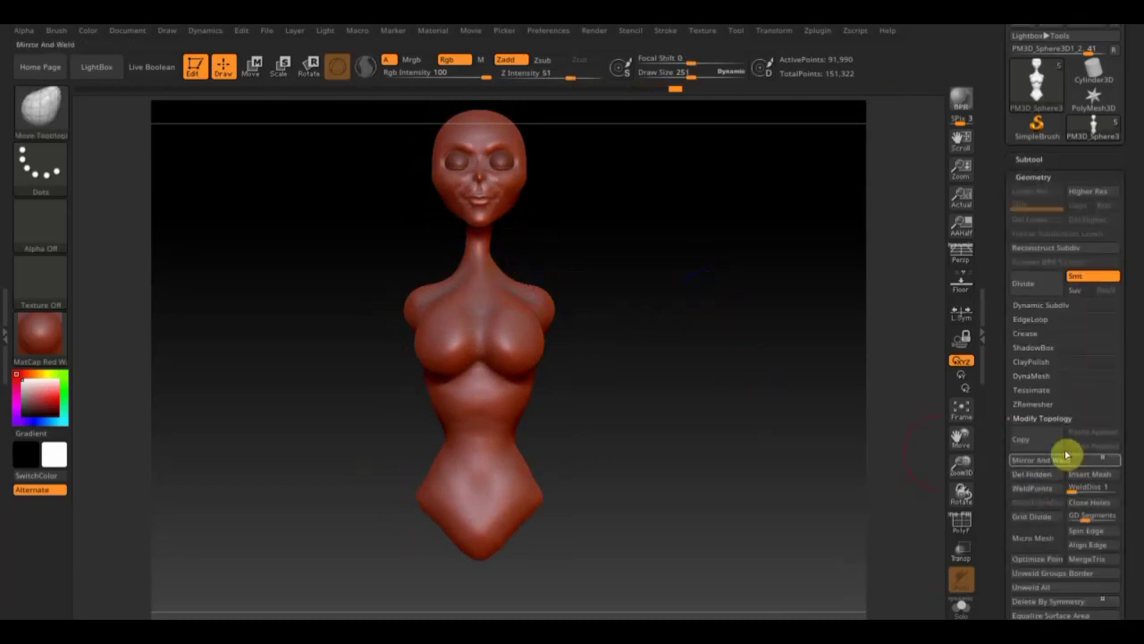
pyautogui.press('shift')
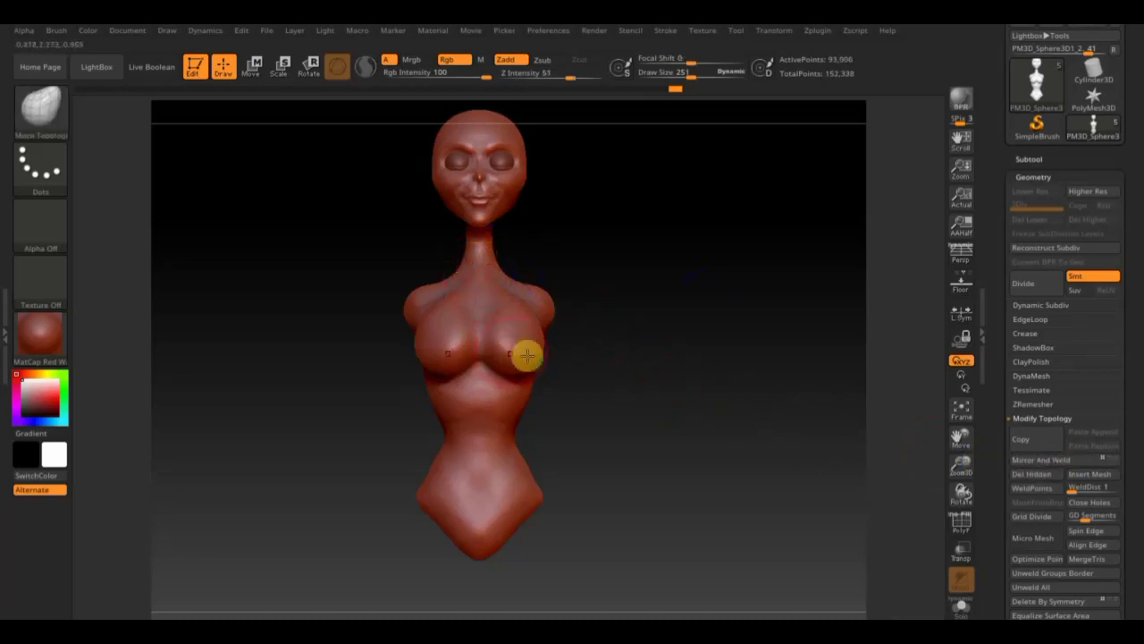
pyautogui.moveTo(600, 352); pyautogui.dragTo(470, 325)
pyautogui.press('shift')
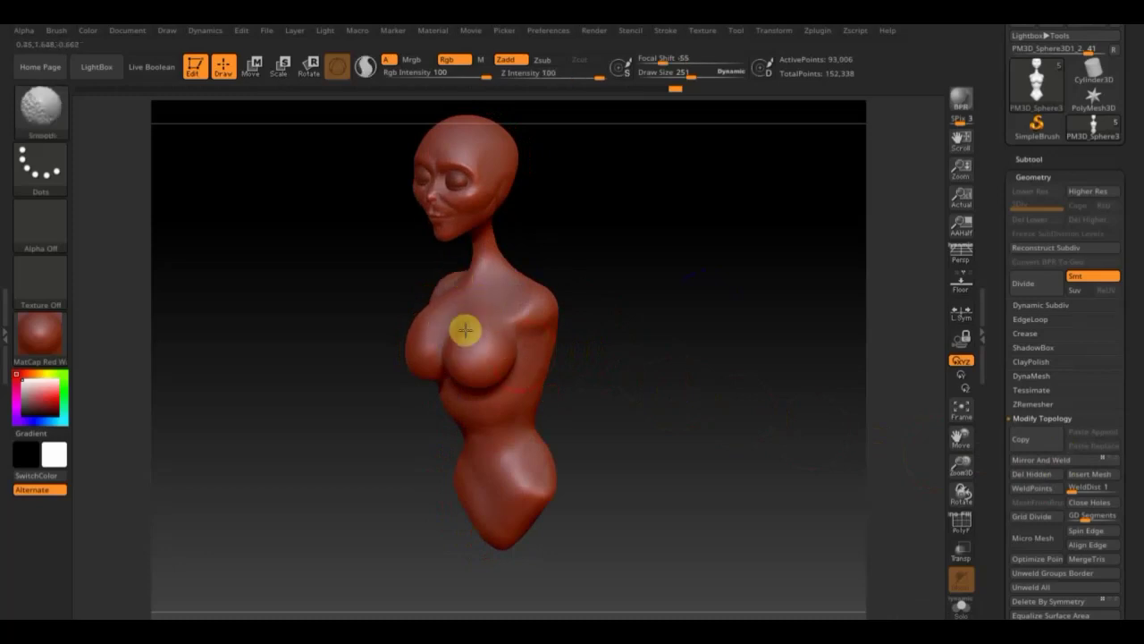
pyautogui.keyDown('shift'); pyautogui.moveTo(628, 397); pyautogui.dragTo(700, 406); pyautogui.keyUp('shift')
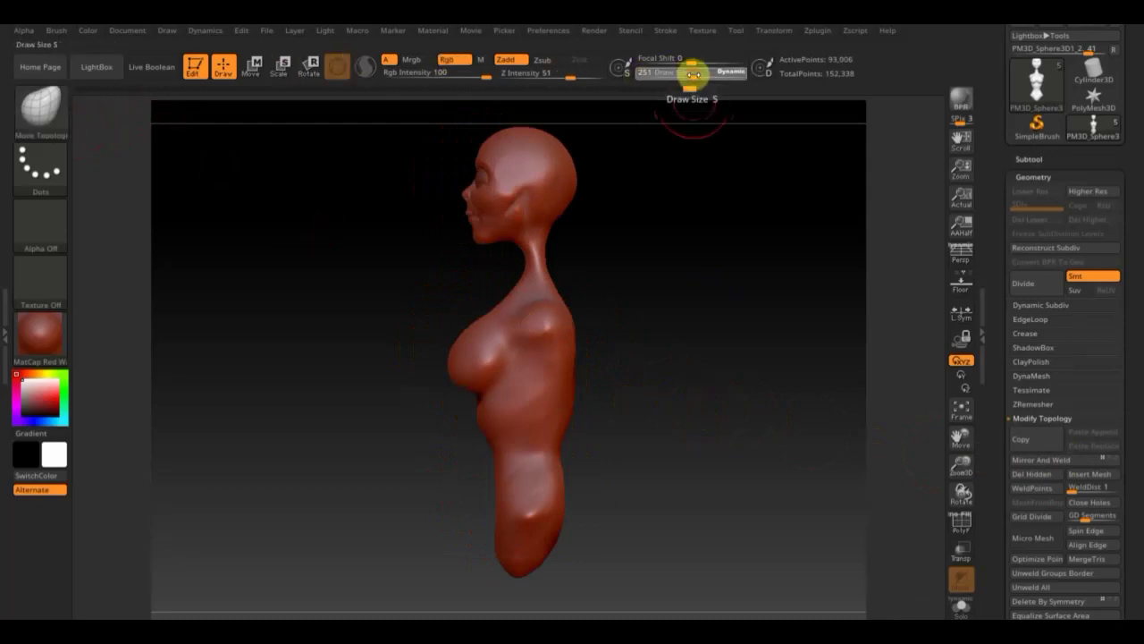
pyautogui.moveTo(693, 74); pyautogui.dragTo(705, 74)
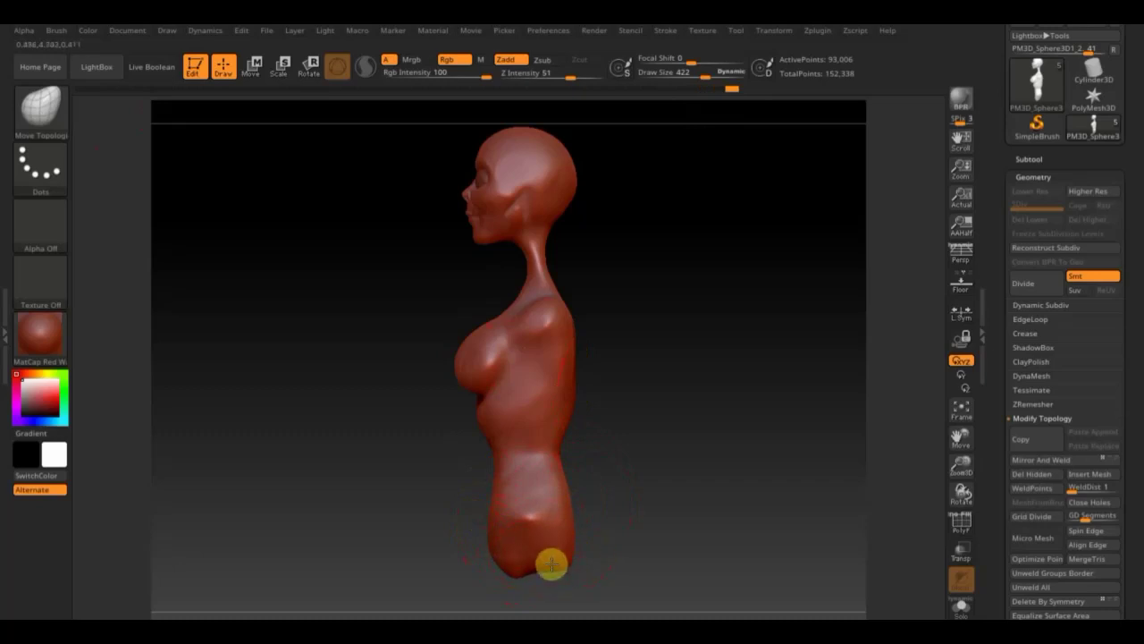
# Step: Smooth the back of the waist and the lower belly
pyautogui.moveTo(641, 543)
pyautogui.mouseDown()
pyautogui.moveTo(559, 554)
pyautogui.moveTo(577, 521)
pyautogui.moveTo(522, 503)
pyautogui.moveTo(539, 509)
pyautogui.mouseUp()
pyautogui.keyDown('shift'); pyautogui.moveTo(542, 409); pyautogui.dragTo(556, 415); pyautogui.keyUp('shift')
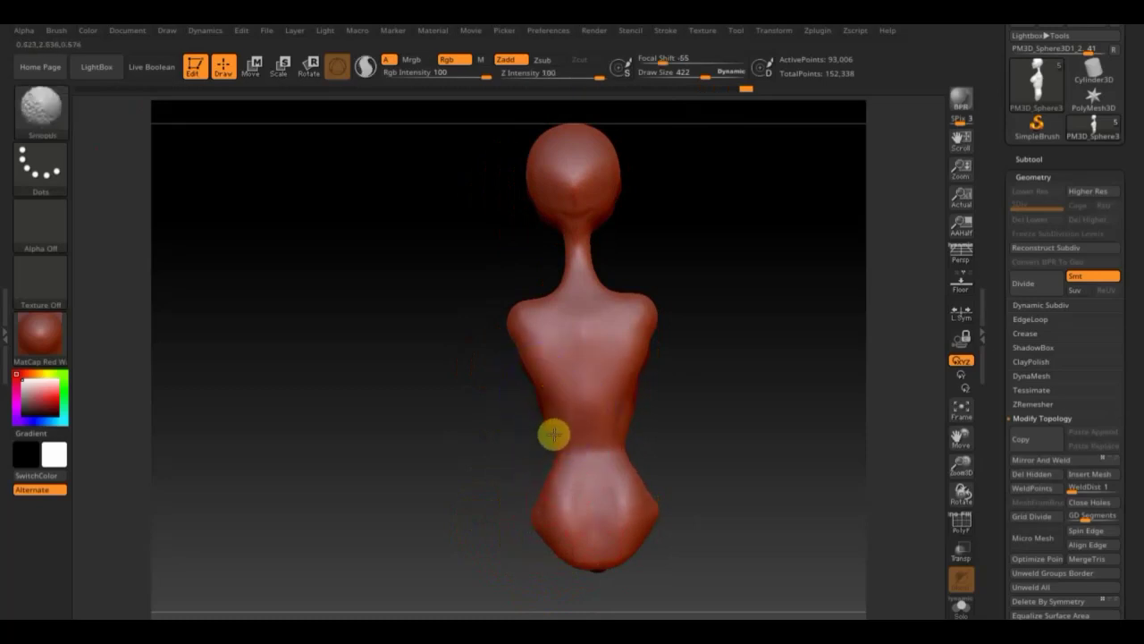
pyautogui.moveTo(804, 403); pyautogui.dragTo(650, 425)
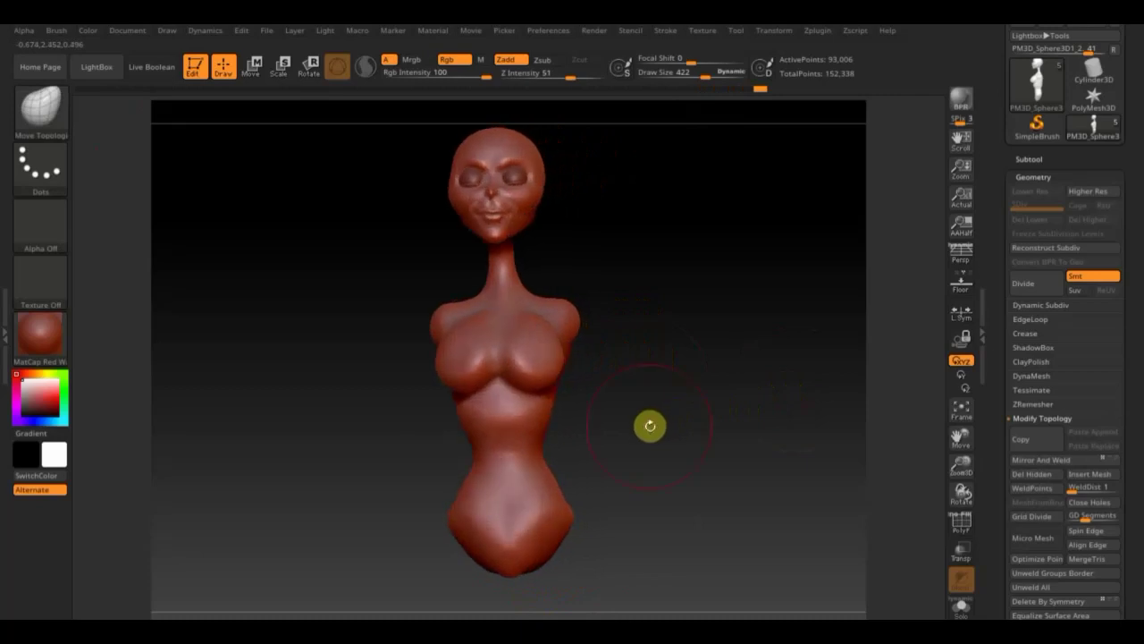
pyautogui.moveTo(720, 421); pyautogui.dragTo(725, 435)
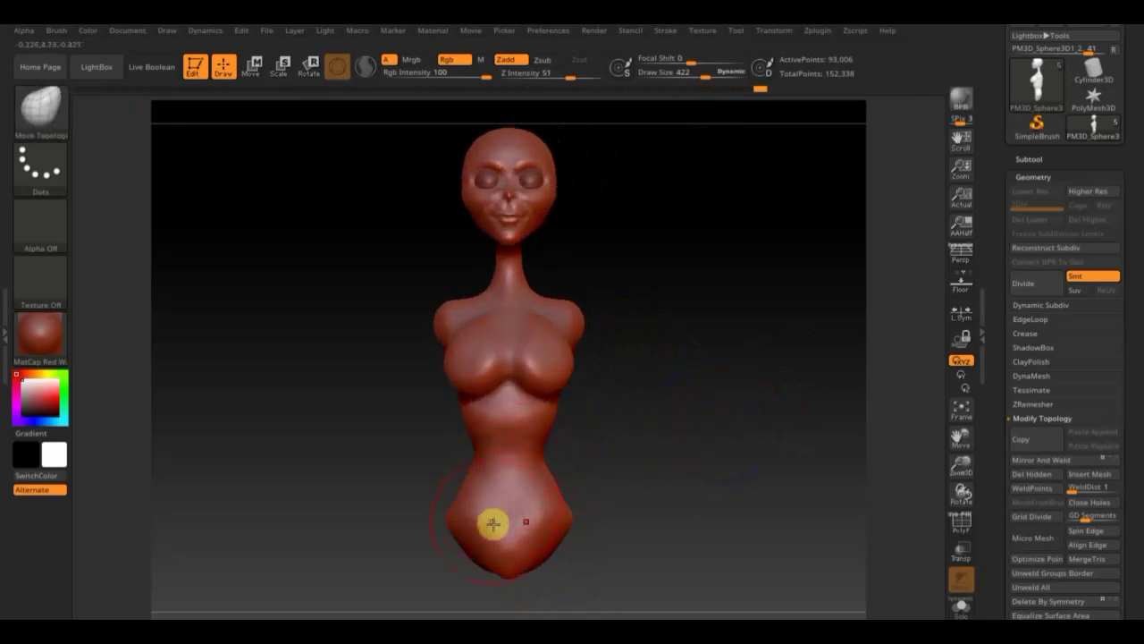
pyautogui.moveTo(510, 518)
pyautogui.keyDown('shift'); pyautogui.mouseDown()
pyautogui.moveTo(485, 524)
pyautogui.moveTo(476, 546)
pyautogui.mouseUp(); pyautogui.keyUp('shift')
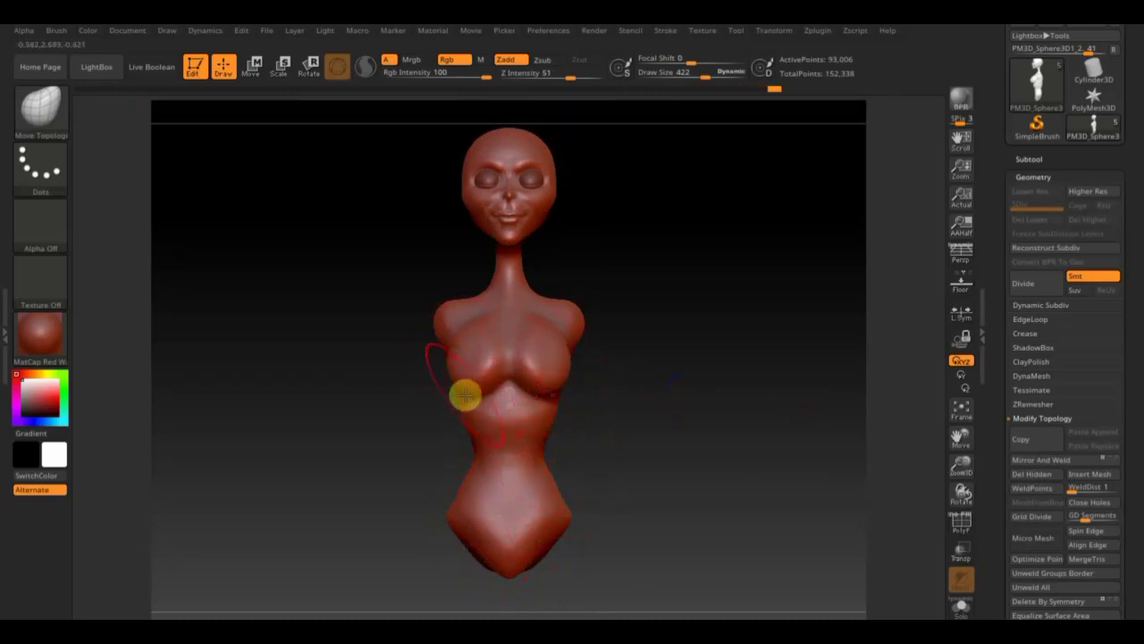
# Step: Smooth the left side of the chest and then across the whole chest
pyautogui.keyDown('shift'); pyautogui.moveTo(475, 350); pyautogui.dragTo(480, 348); pyautogui.keyUp('shift')
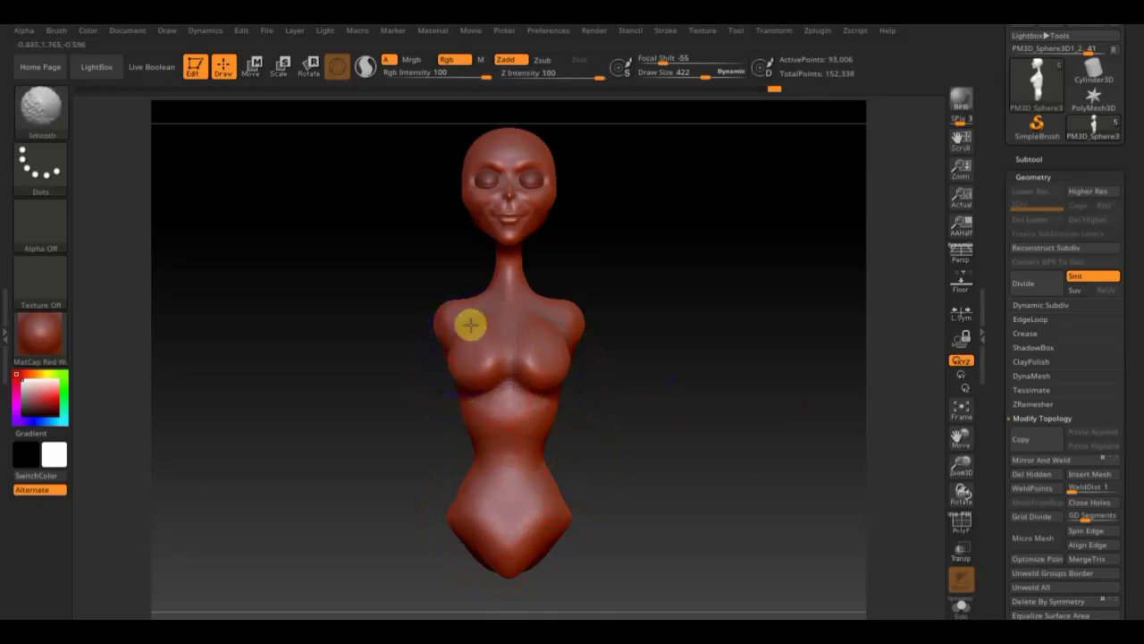
pyautogui.moveTo(705, 401); pyautogui.dragTo(649, 406)
pyautogui.moveTo(600, 373)
pyautogui.mouseDown()
pyautogui.moveTo(686, 412)
pyautogui.moveTo(665, 400)
pyautogui.mouseUp()
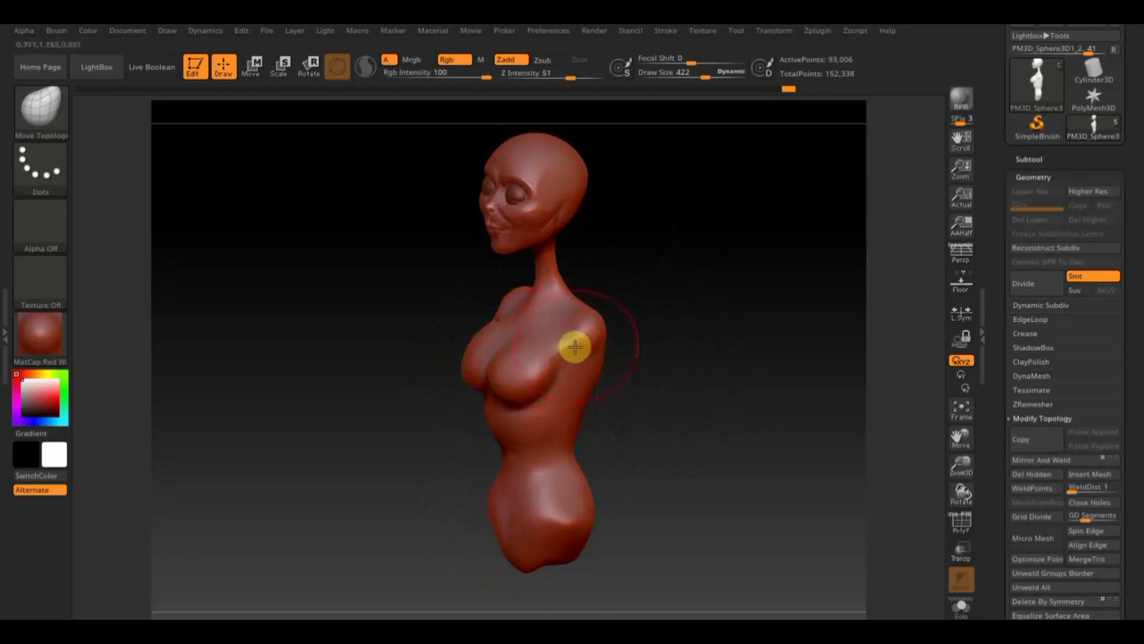
pyautogui.moveTo(663, 383)
pyautogui.mouseDown()
pyautogui.moveTo(726, 378)
pyautogui.moveTo(708, 371)
pyautogui.moveTo(700, 393)
pyautogui.mouseUp()
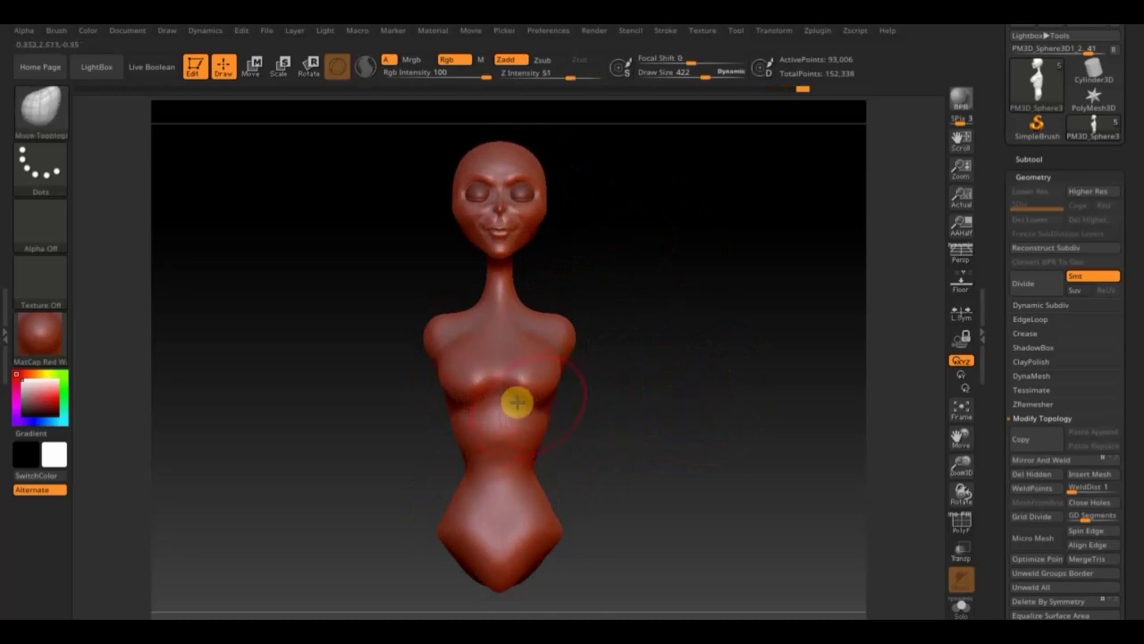
pyautogui.keyDown('shift'); pyautogui.moveTo(511, 388); pyautogui.dragTo(464, 393); pyautogui.keyUp('shift')
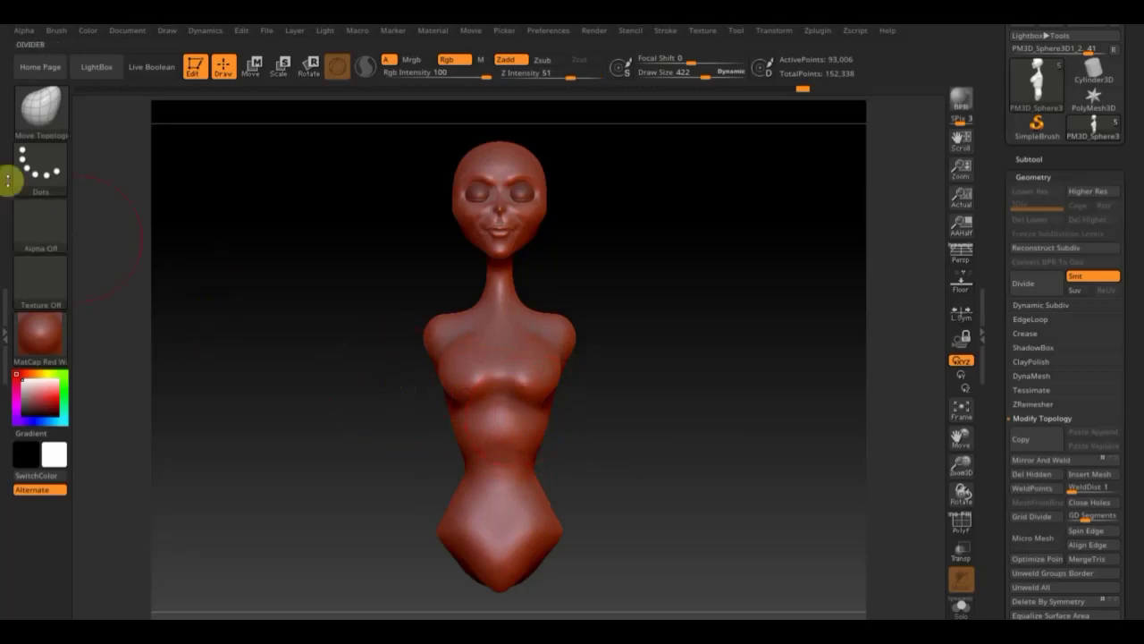
# Step: Select the ClayBuildup brush with a smaller Draw Size
pyautogui.click(40, 105)
pyautogui.click(199, 120)
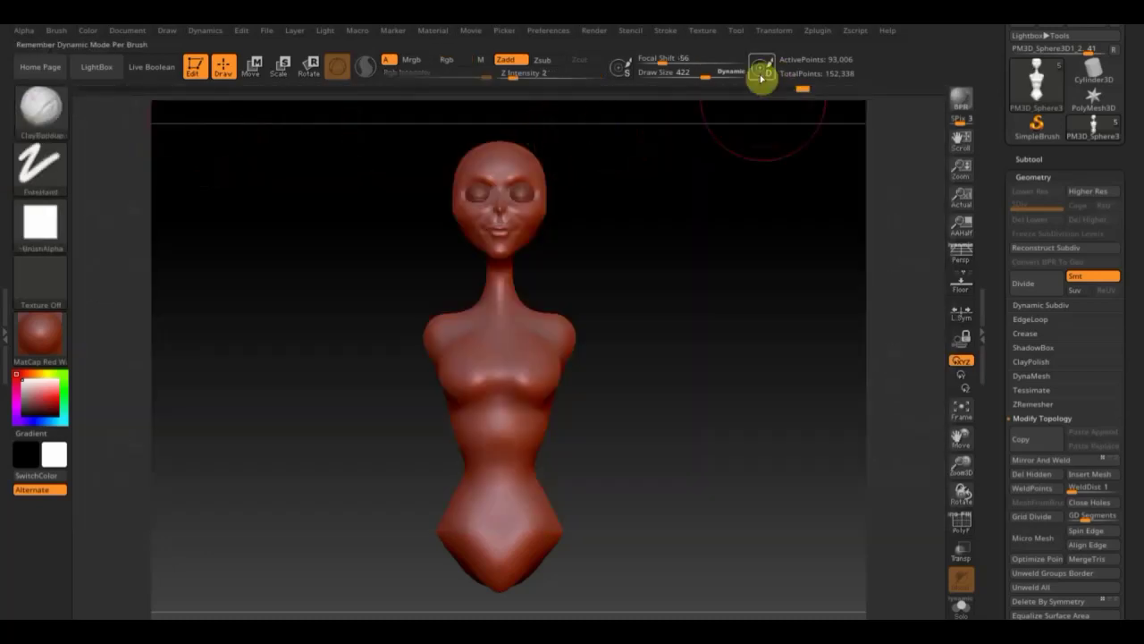
pyautogui.moveTo(697, 76); pyautogui.dragTo(679, 79)
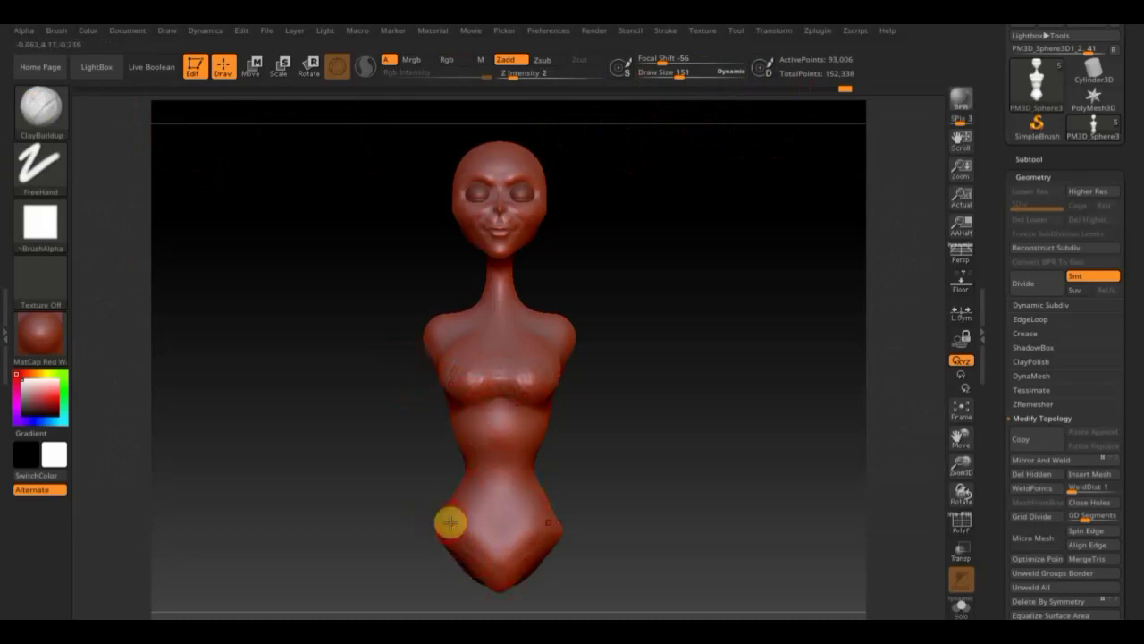
# Step: Add clay under the chest, Shift-smooth it into the torso and check the side profile
pyautogui.click(644, 502)
pyautogui.moveTo(644, 502); pyautogui.dragTo(652, 506)
pyautogui.press('shift')
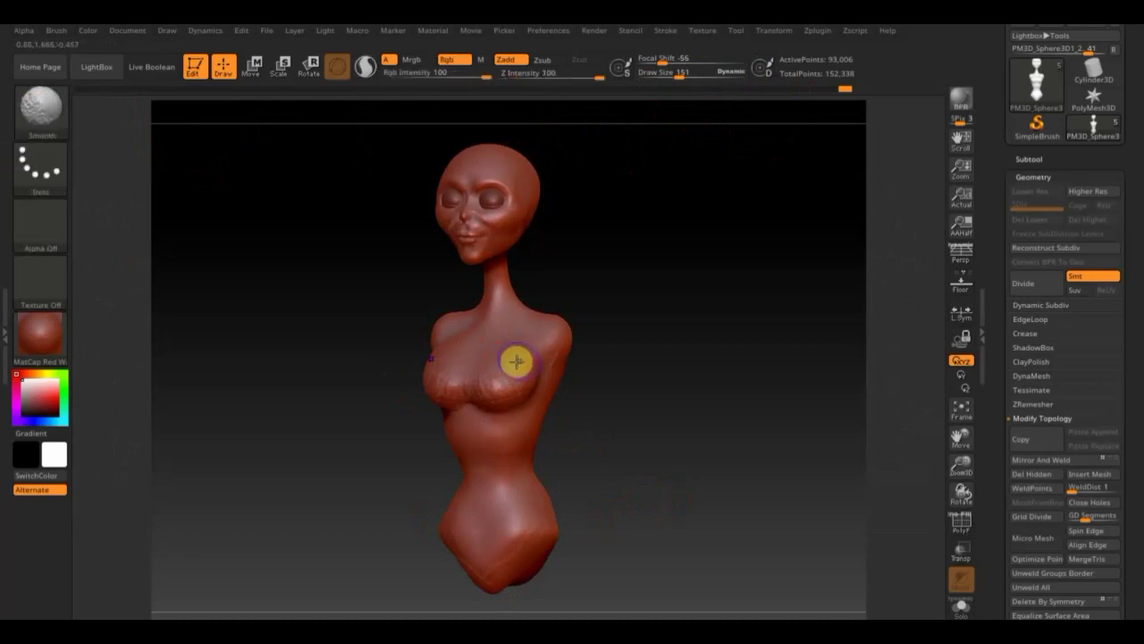
pyautogui.moveTo(652, 417)
pyautogui.mouseDown()
pyautogui.moveTo(618, 432)
pyautogui.moveTo(605, 399)
pyautogui.moveTo(734, 383)
pyautogui.mouseUp()
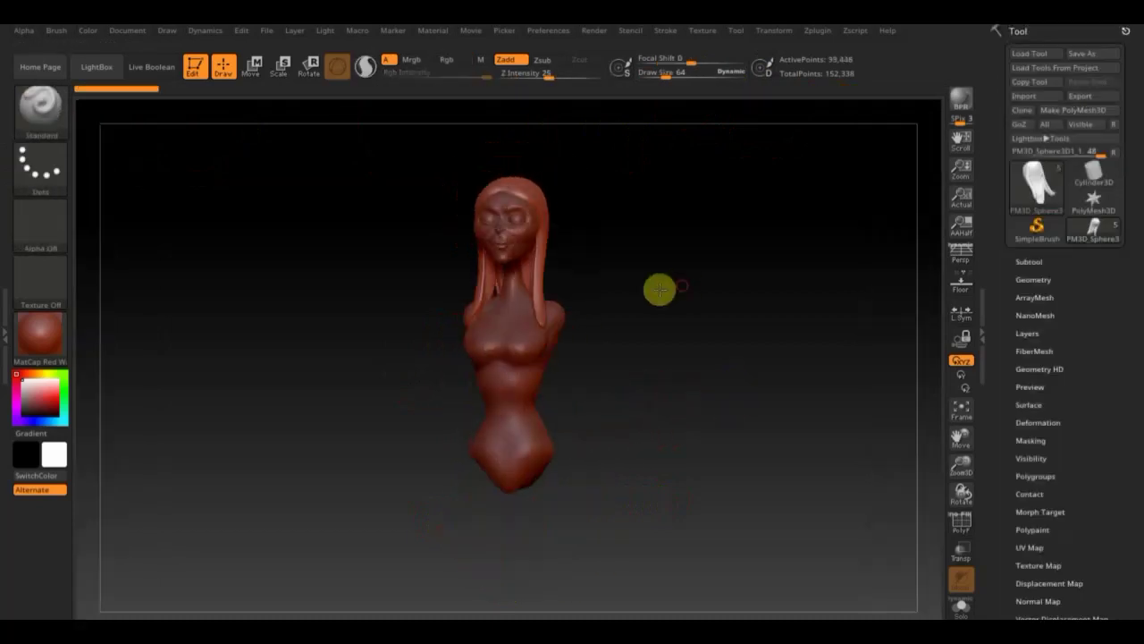
pyautogui.moveTo(659, 289)
pyautogui.mouseDown()
pyautogui.moveTo(582, 296)
pyautogui.moveTo(707, 296)
pyautogui.moveTo(713, 306)
pyautogui.mouseUp()
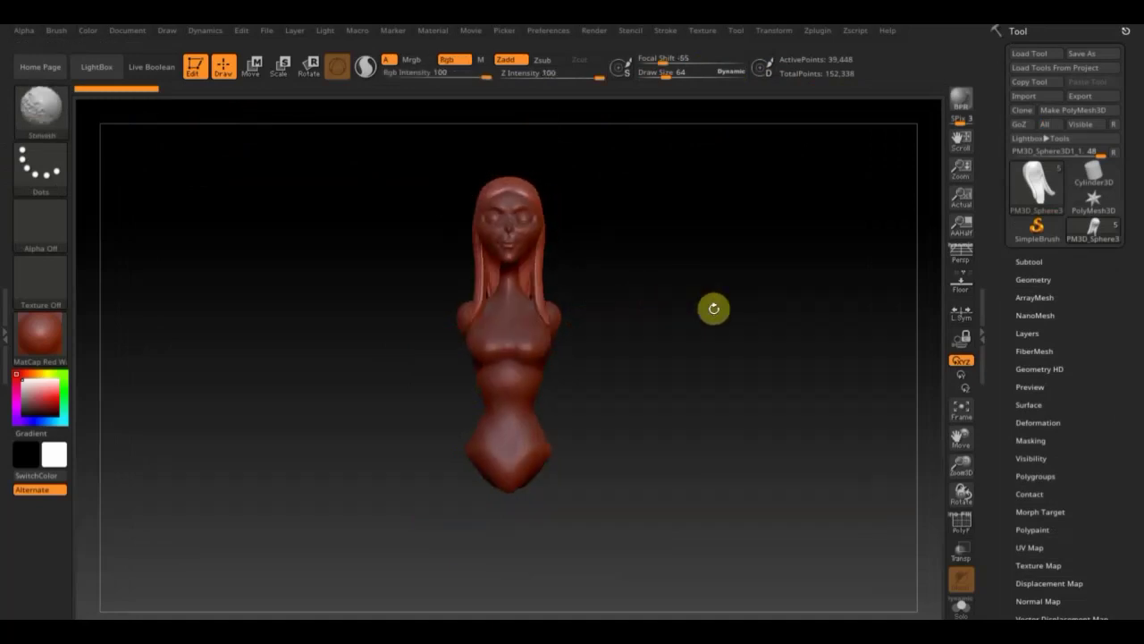
# Step: Append a Cylinder3D subtool and make it the active subtool
pyautogui.moveTo(613, 330)
pyautogui.mouseDown()
pyautogui.moveTo(559, 312)
pyautogui.moveTo(593, 344)
pyautogui.mouseUp()
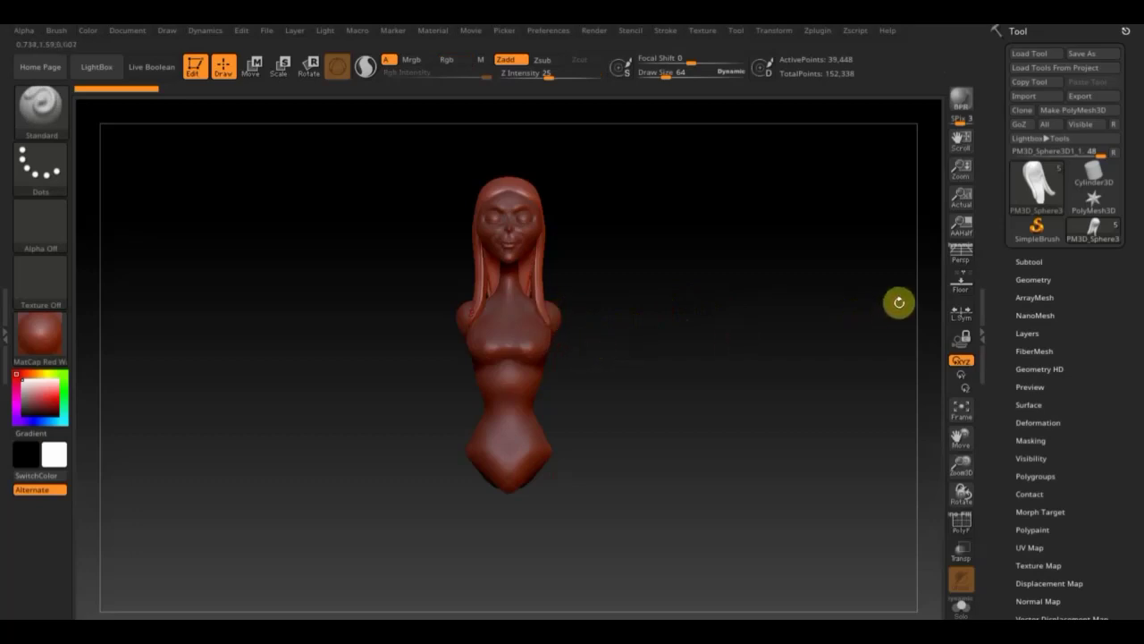
pyautogui.click(1032, 261)
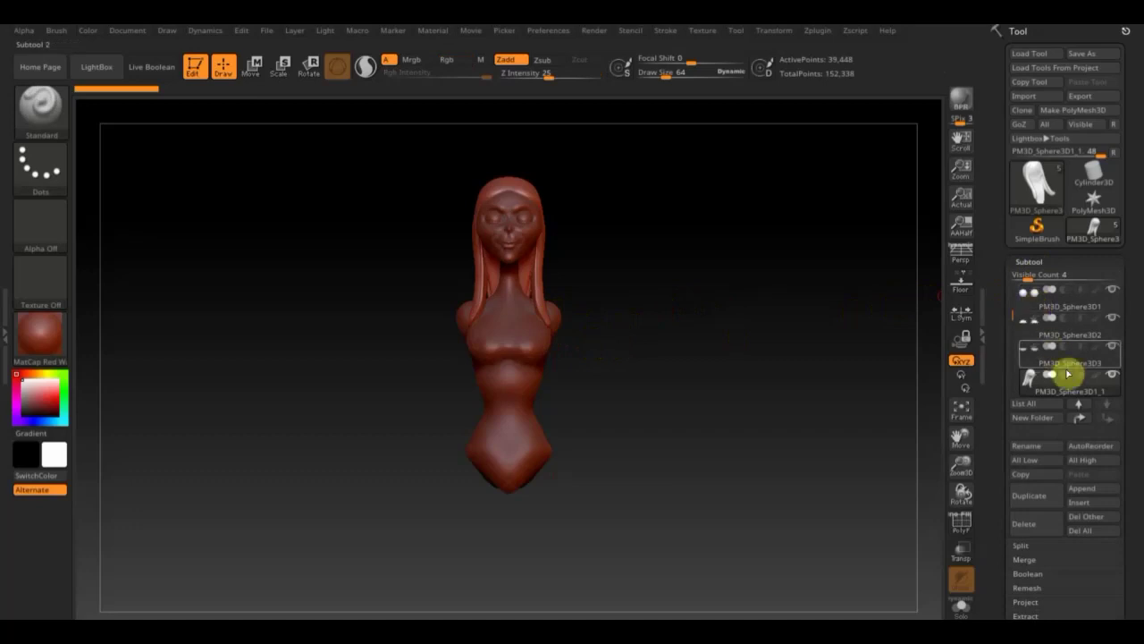
pyautogui.click(1085, 493)
pyautogui.click(800, 392)
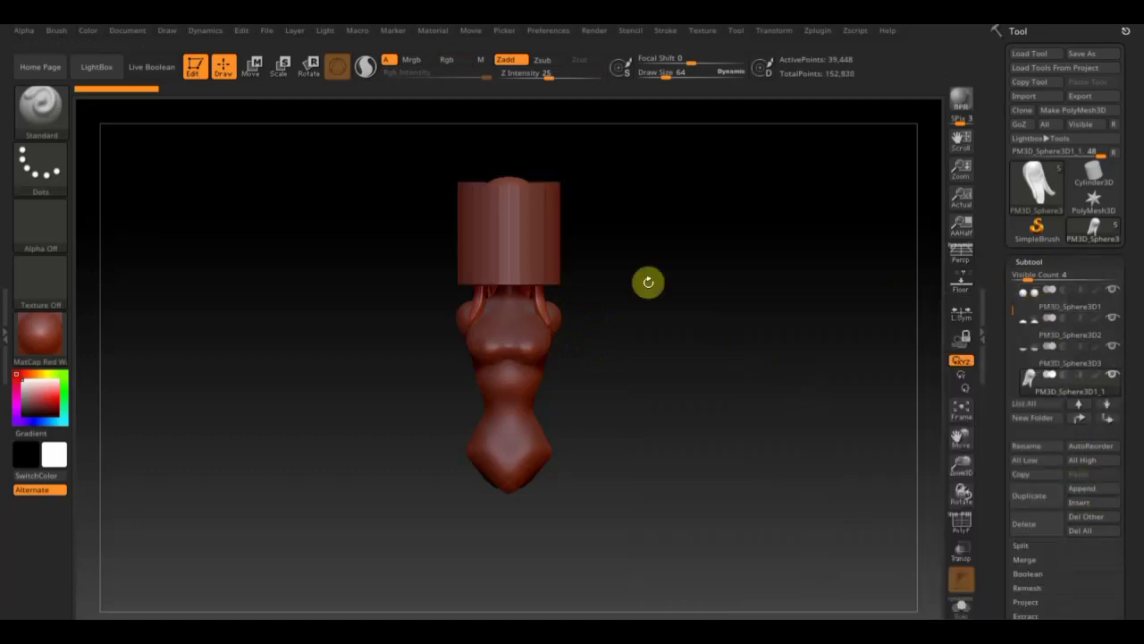
pyautogui.press('n')
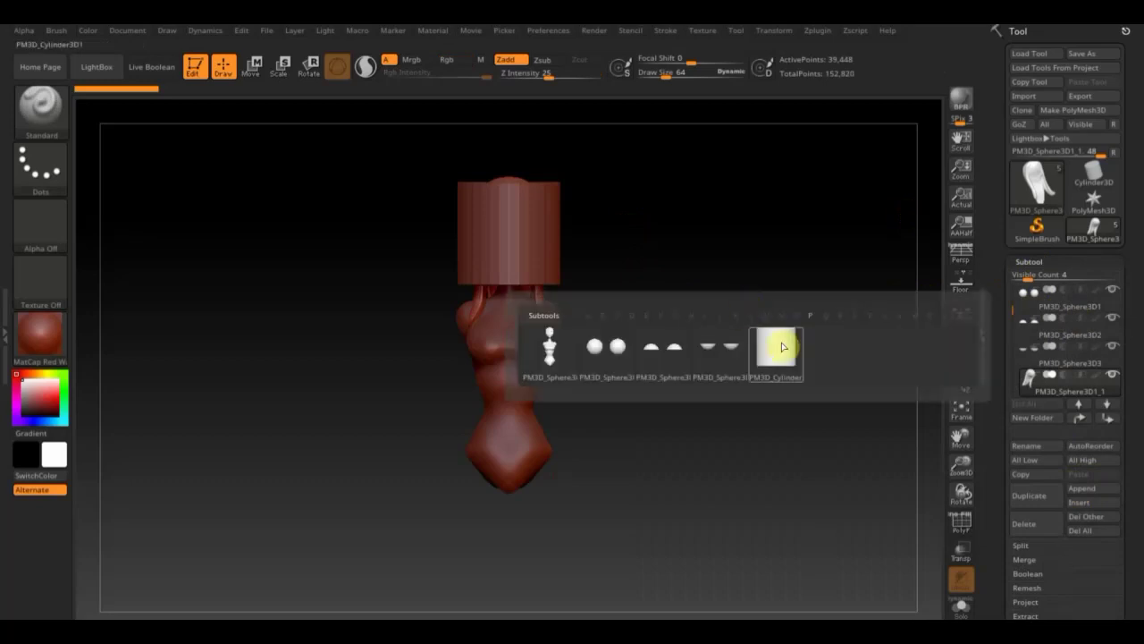
pyautogui.click(782, 347)
# Step: Scale the cylinder into a thin vertical rod and move it beside the shoulder
pyautogui.press('w')
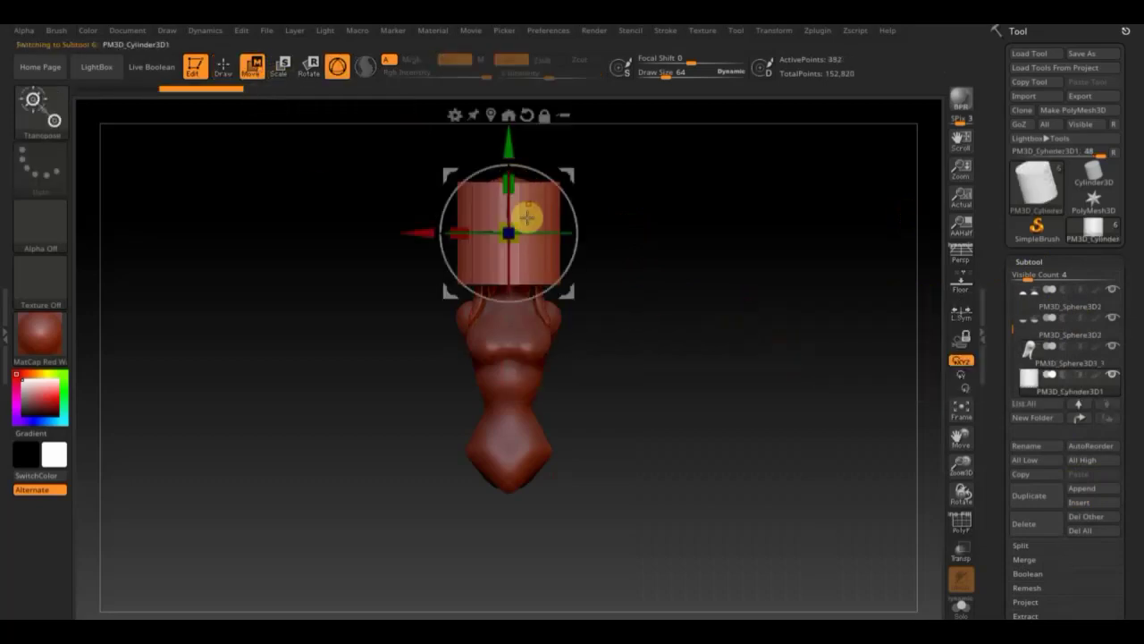
pyautogui.moveTo(514, 237); pyautogui.dragTo(491, 222)
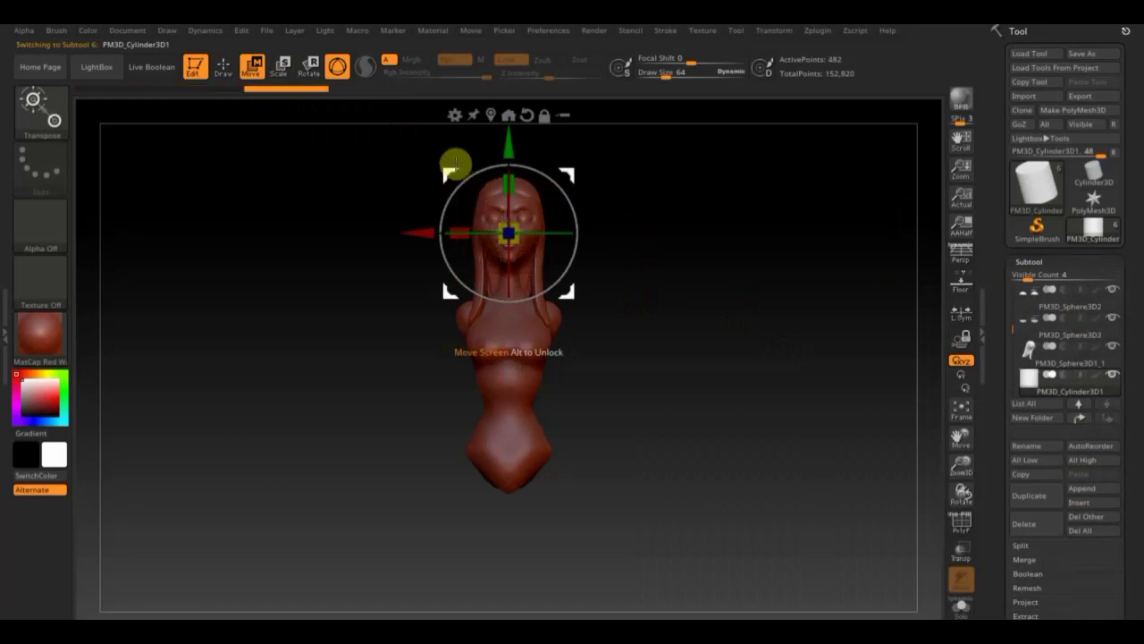
pyautogui.moveTo(419, 230); pyautogui.dragTo(503, 260)
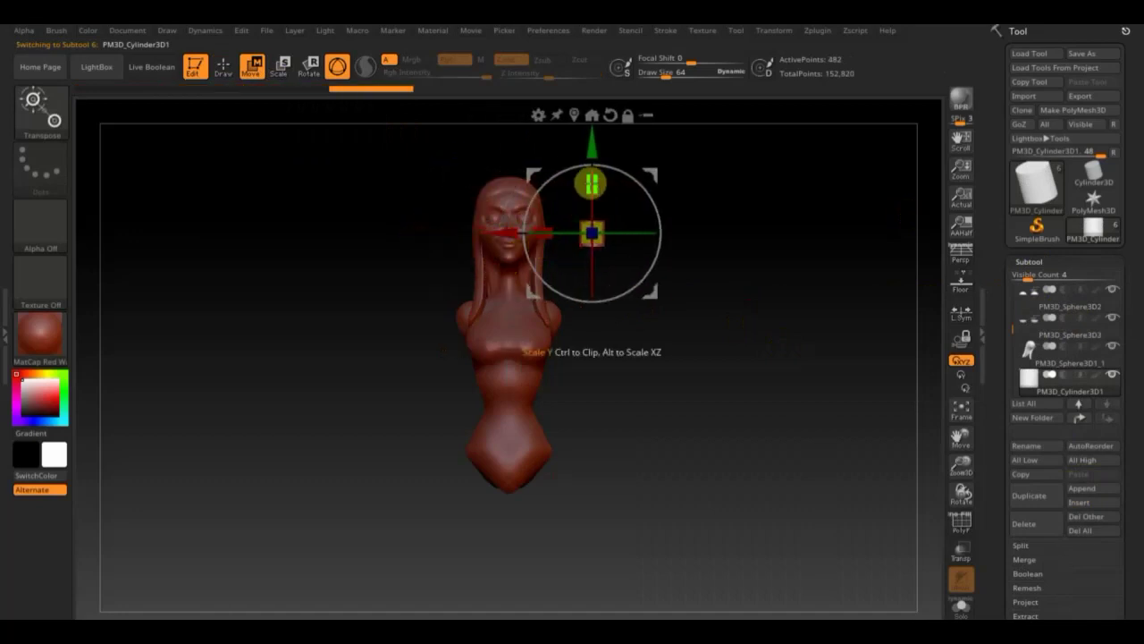
pyautogui.moveTo(599, 181); pyautogui.dragTo(604, 101)
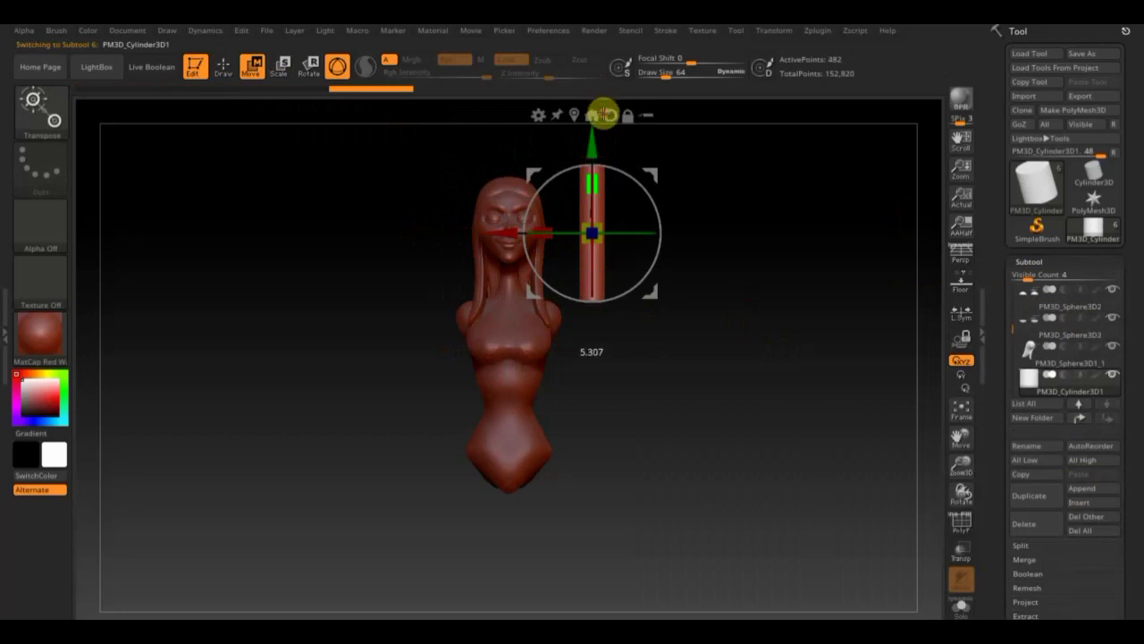
pyautogui.moveTo(531, 171); pyautogui.dragTo(529, 257)
pyautogui.moveTo(592, 317); pyautogui.dragTo(590, 313)
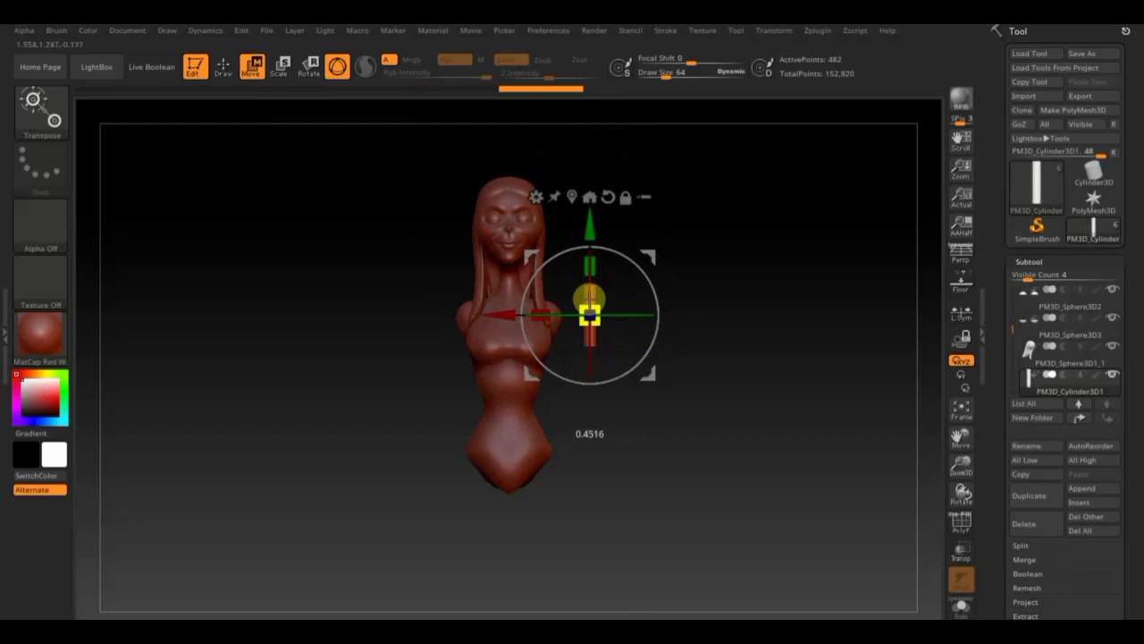
pyautogui.click(223, 66)
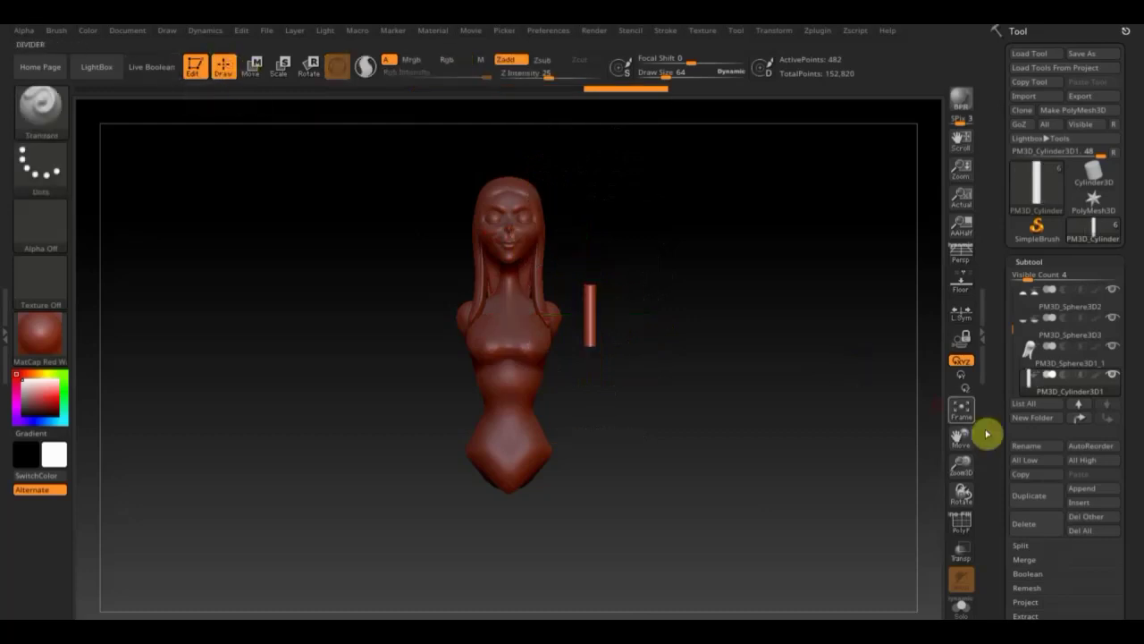
pyautogui.scroll(-3, 1117, 509)
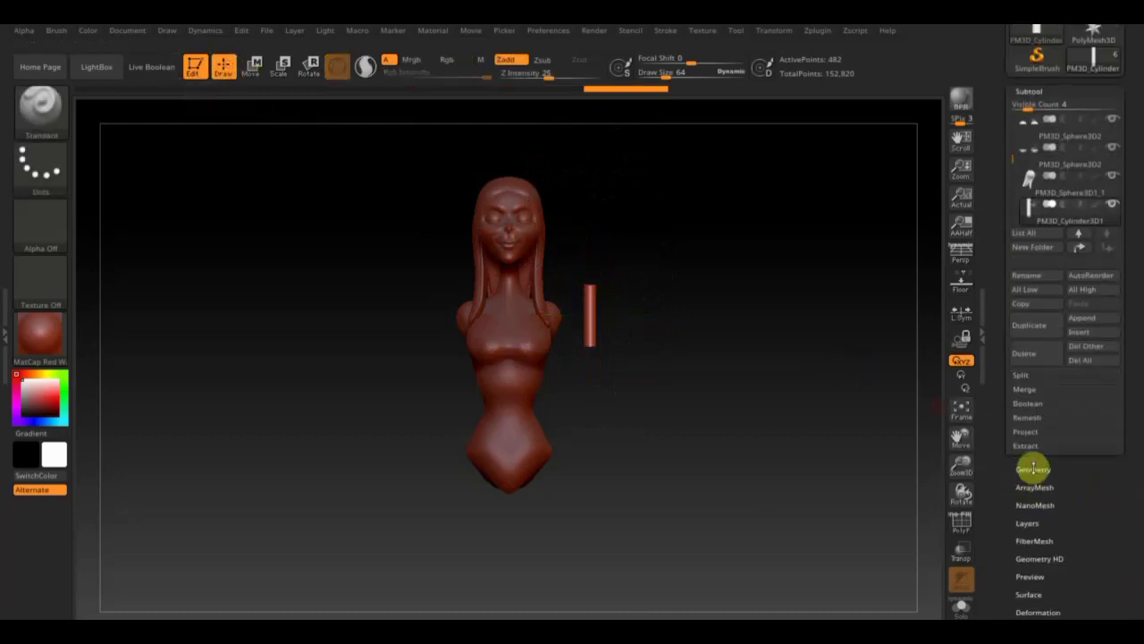
pyautogui.click(1032, 468)
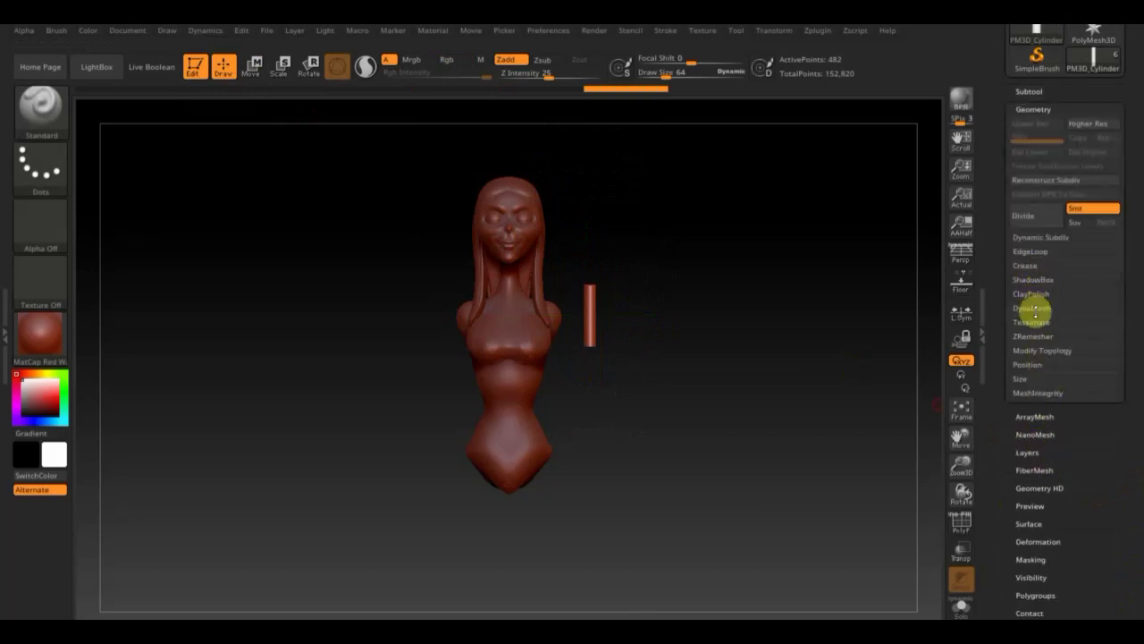
pyautogui.click(1032, 307)
pyautogui.click(1040, 333)
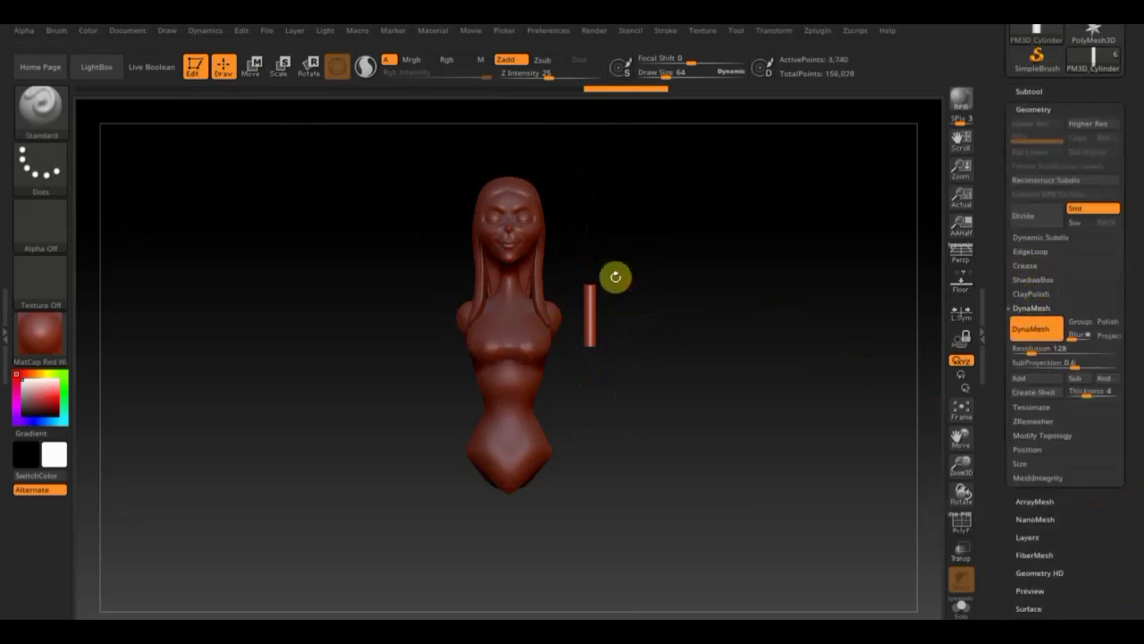
pyautogui.moveTo(654, 282)
pyautogui.keyDown('alt'); pyautogui.mouseDown()
pyautogui.moveTo(681, 403)
pyautogui.moveTo(696, 415)
pyautogui.mouseUp(); pyautogui.keyUp('alt')
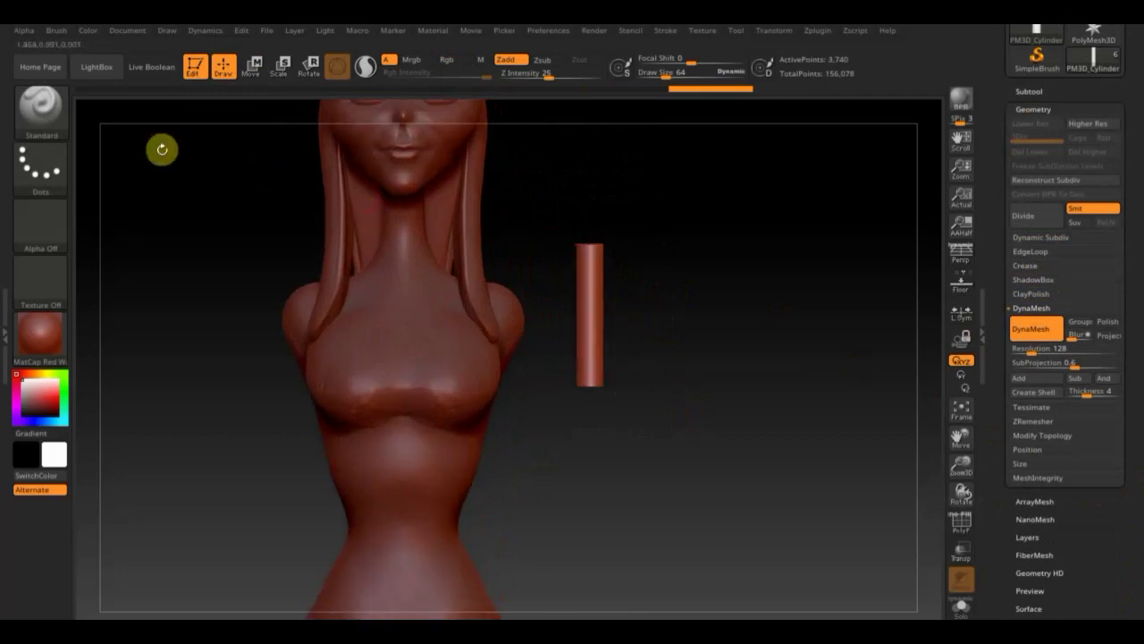
pyautogui.moveTo(703, 276)
pyautogui.mouseDown()
pyautogui.moveTo(685, 343)
pyautogui.moveTo(583, 258)
pyautogui.mouseUp()
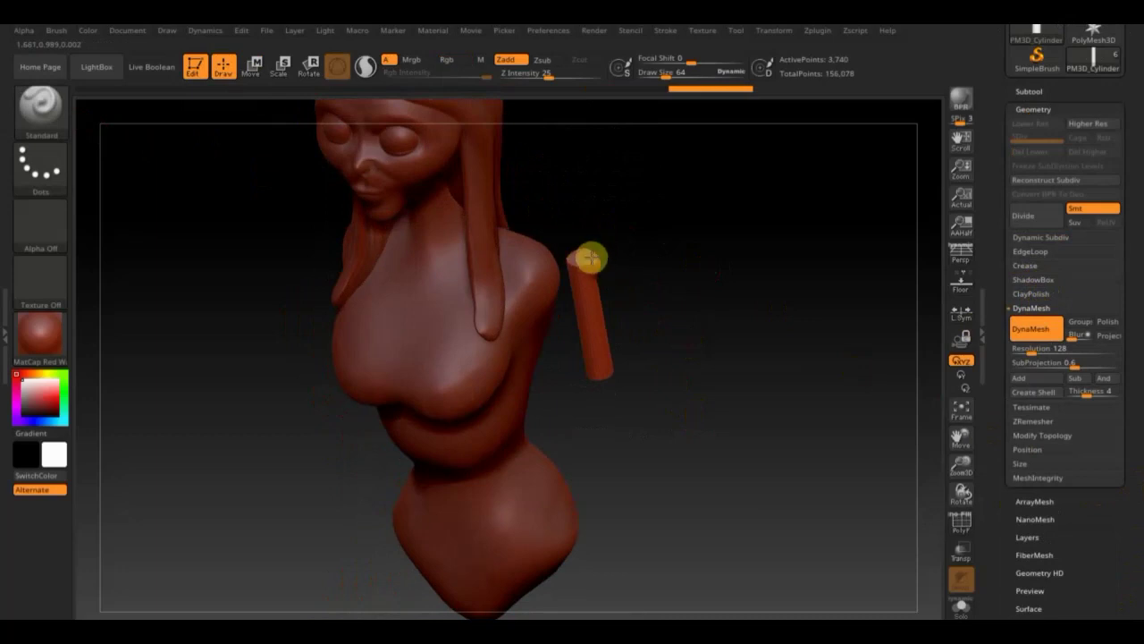
pyautogui.moveTo(596, 263)
pyautogui.mouseDown()
pyautogui.moveTo(685, 245)
pyautogui.moveTo(577, 257)
pyautogui.mouseUp()
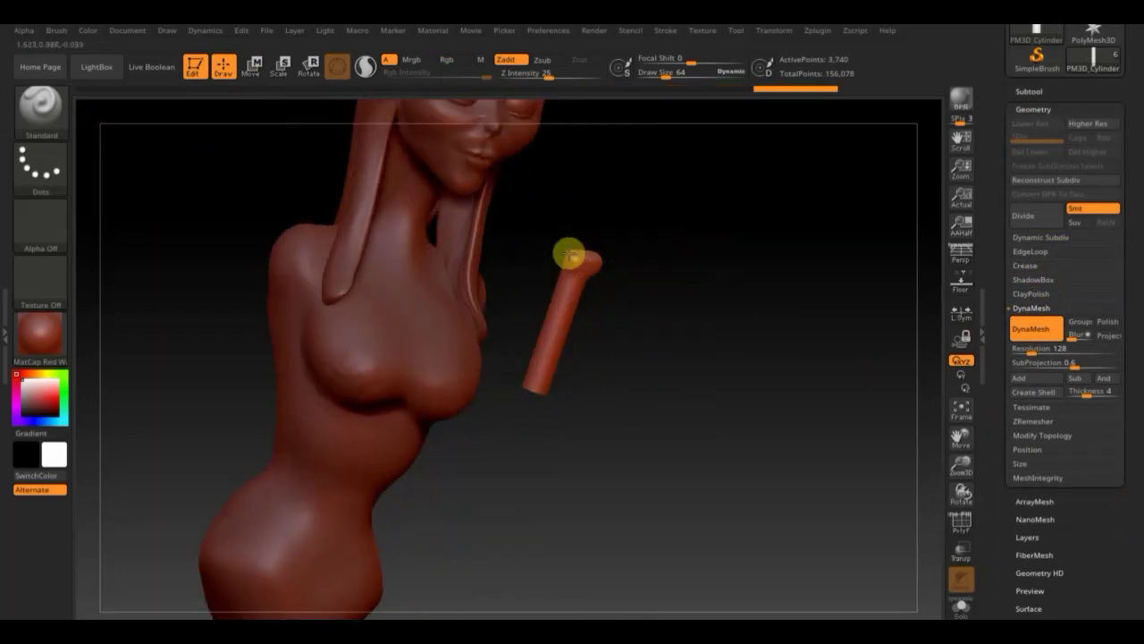
pyautogui.moveTo(646, 309)
pyautogui.mouseDown()
pyautogui.moveTo(625, 283)
pyautogui.moveTo(559, 398)
pyautogui.mouseUp()
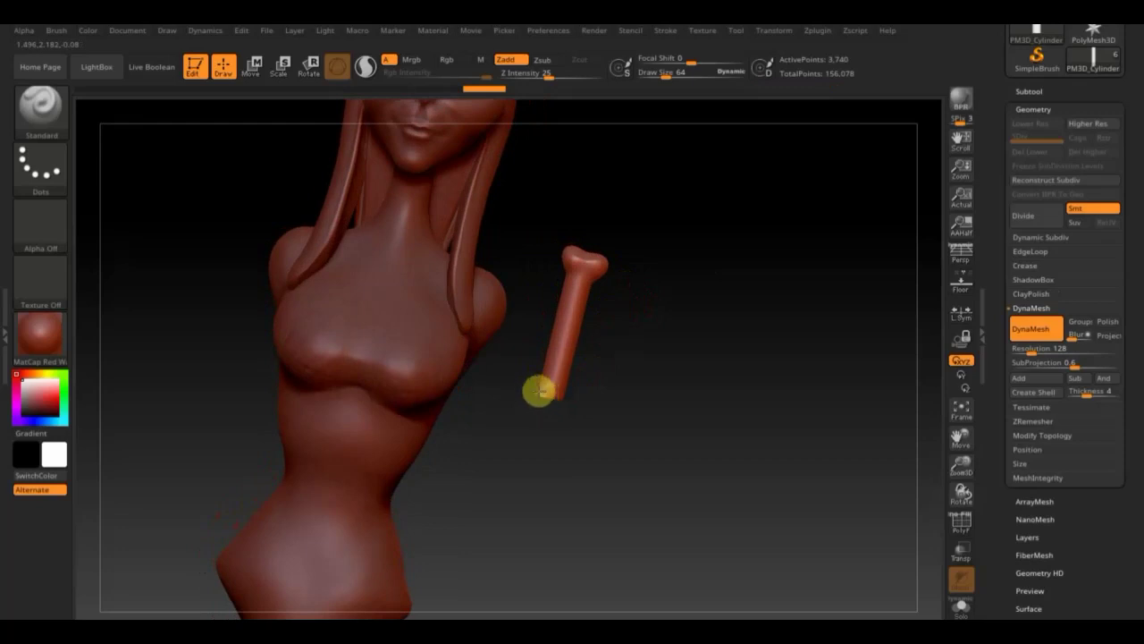
pyautogui.moveTo(616, 373); pyautogui.dragTo(562, 396)
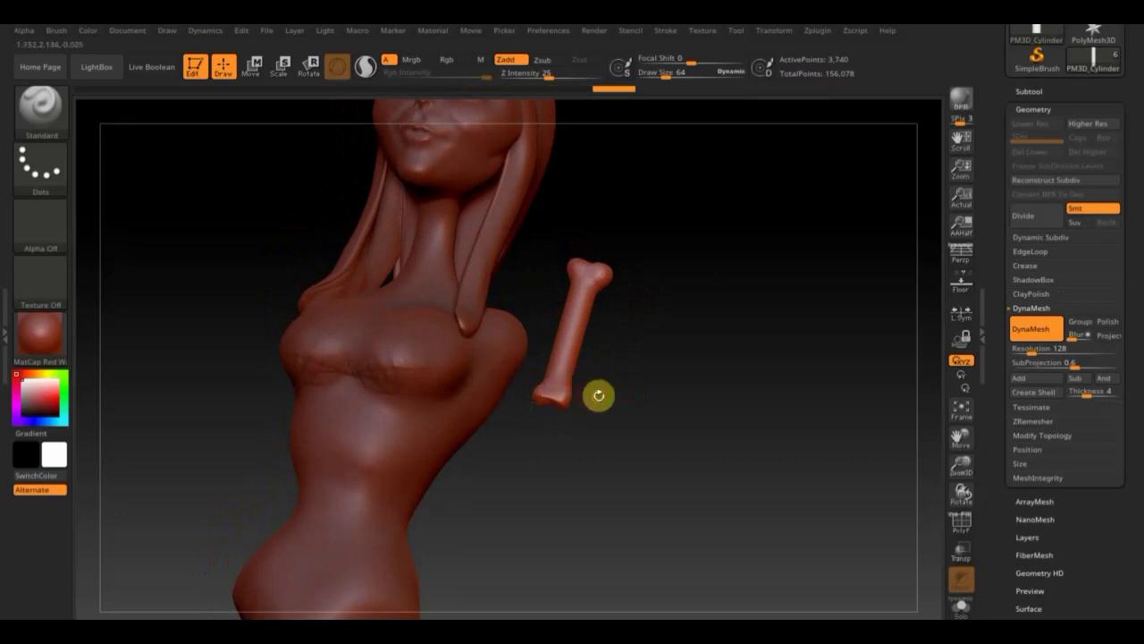
pyautogui.moveTo(596, 396); pyautogui.dragTo(677, 426)
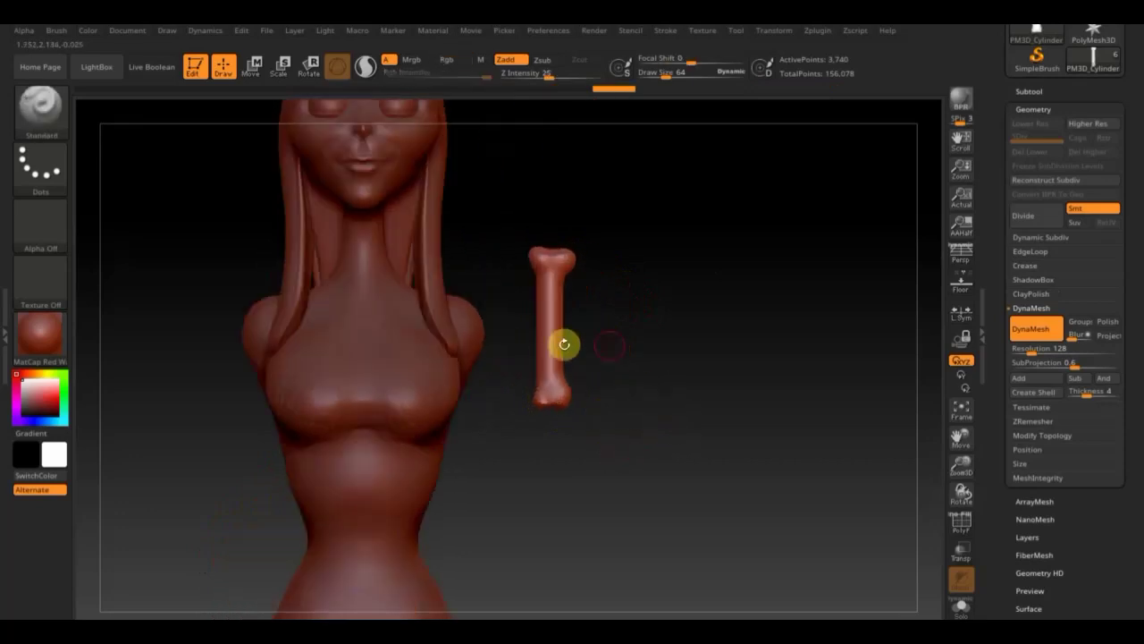
# Step: Stretch the bone cylinder along its Y axis and line it up with the shoulder
pyautogui.click(253, 66)
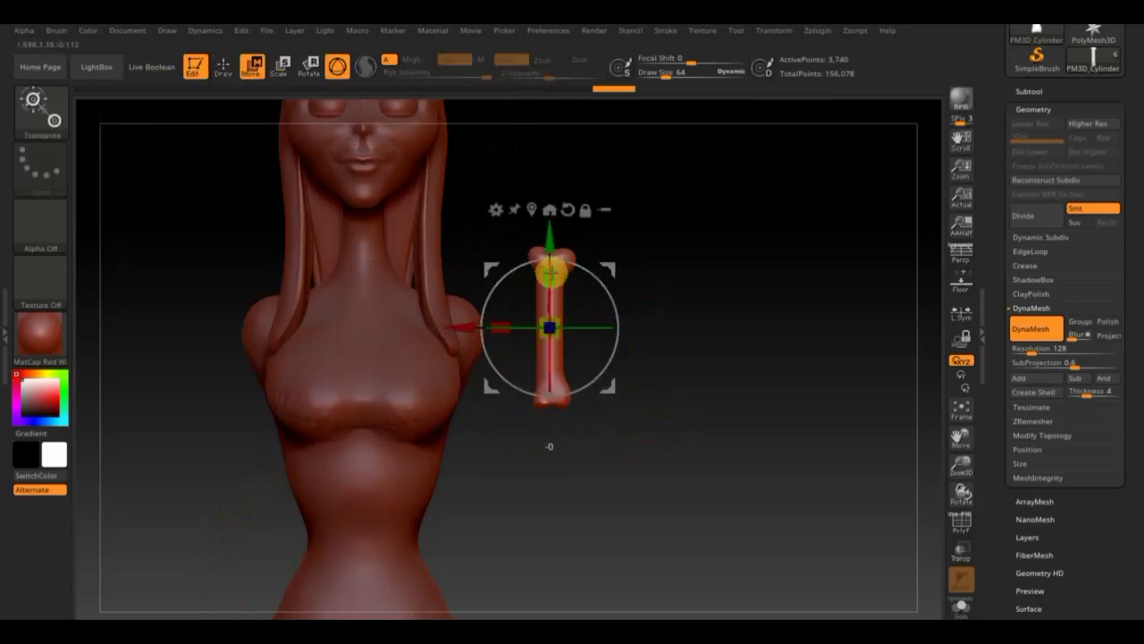
pyautogui.moveTo(552, 273)
pyautogui.mouseDown()
pyautogui.moveTo(552, 247)
pyautogui.moveTo(593, 299)
pyautogui.moveTo(556, 375)
pyautogui.mouseUp()
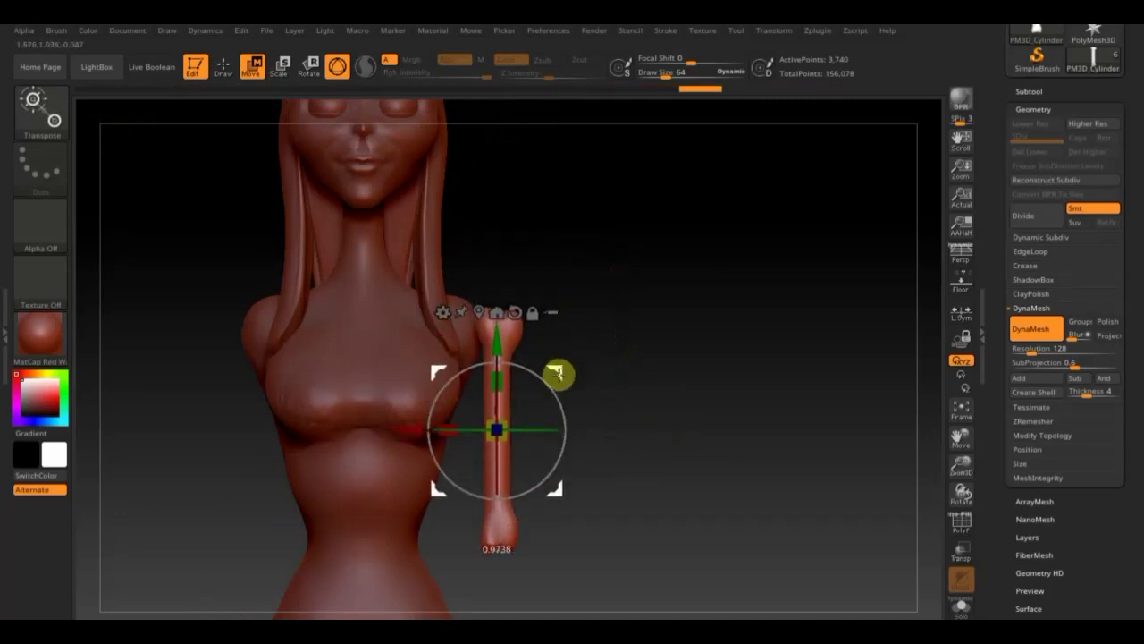
pyautogui.keyDown('shift'); pyautogui.moveTo(667, 398); pyautogui.dragTo(629, 396); pyautogui.keyUp('shift')
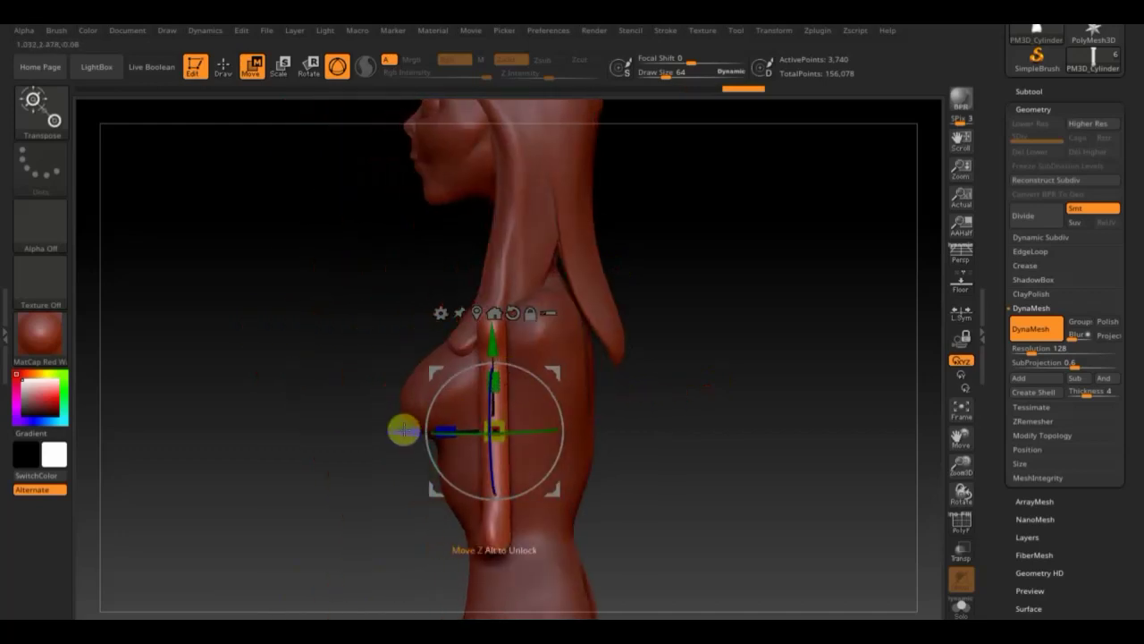
pyautogui.moveTo(402, 426); pyautogui.dragTo(446, 444)
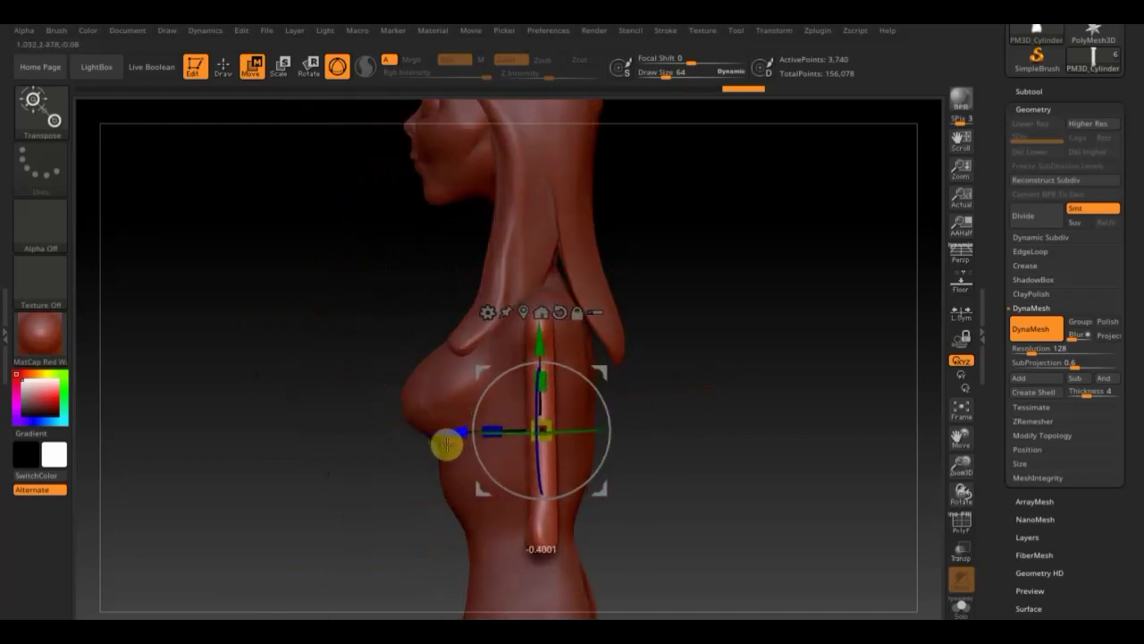
pyautogui.click(223, 65)
pyautogui.moveTo(504, 212)
pyautogui.mouseDown()
pyautogui.moveTo(701, 355)
pyautogui.moveTo(536, 324)
pyautogui.mouseUp()
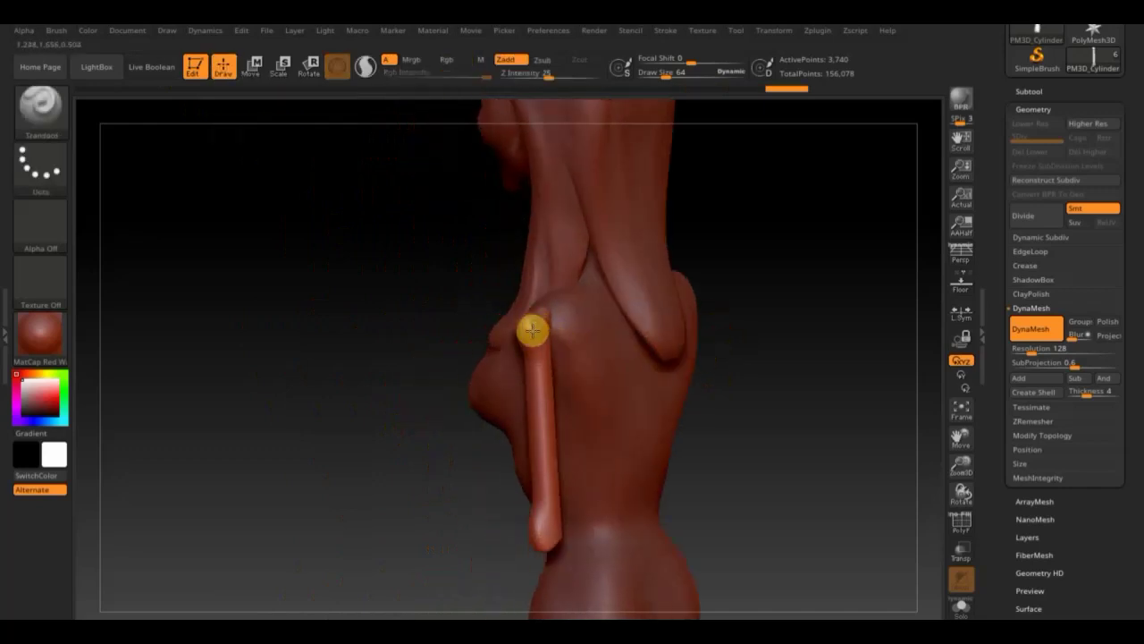
pyautogui.moveTo(736, 401); pyautogui.dragTo(697, 414)
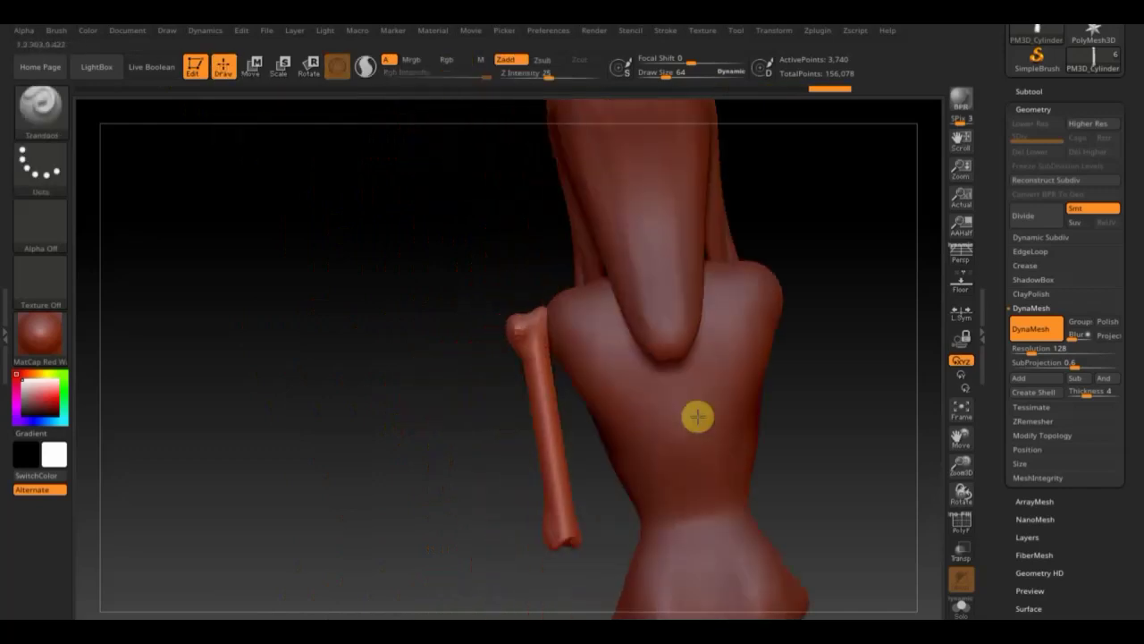
pyautogui.moveTo(468, 381)
pyautogui.mouseDown()
pyautogui.moveTo(679, 375)
pyautogui.moveTo(652, 488)
pyautogui.moveTo(725, 441)
pyautogui.mouseUp()
# Step: Rotate and lengthen the arm bone so it hangs from the shoulder as the upper arm
pyautogui.click(254, 68)
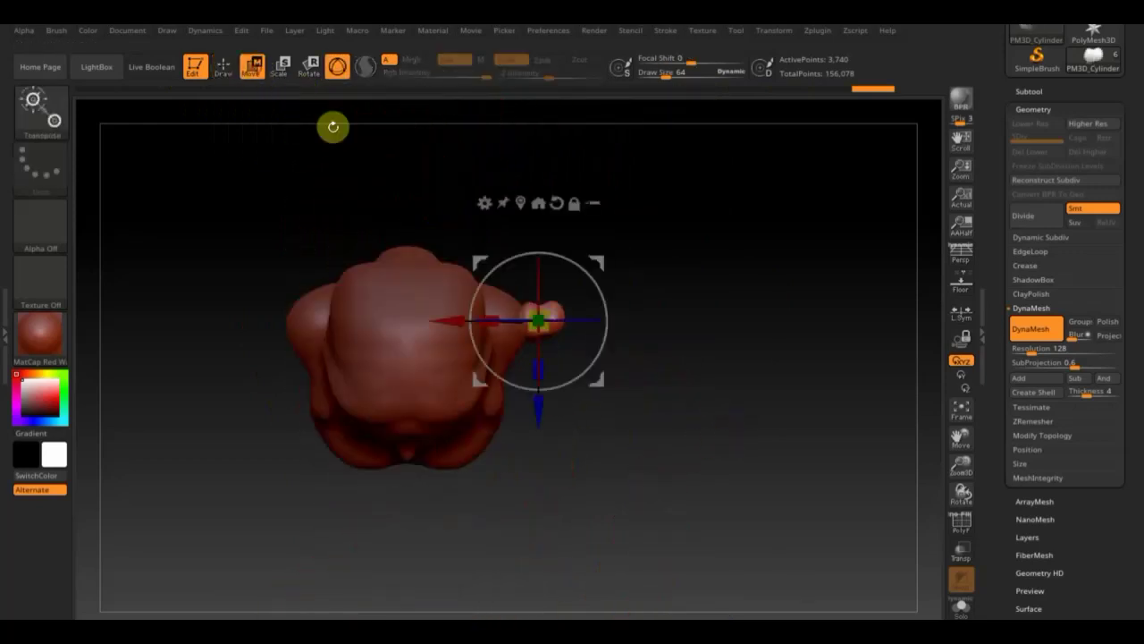
pyautogui.moveTo(571, 255); pyautogui.dragTo(470, 236)
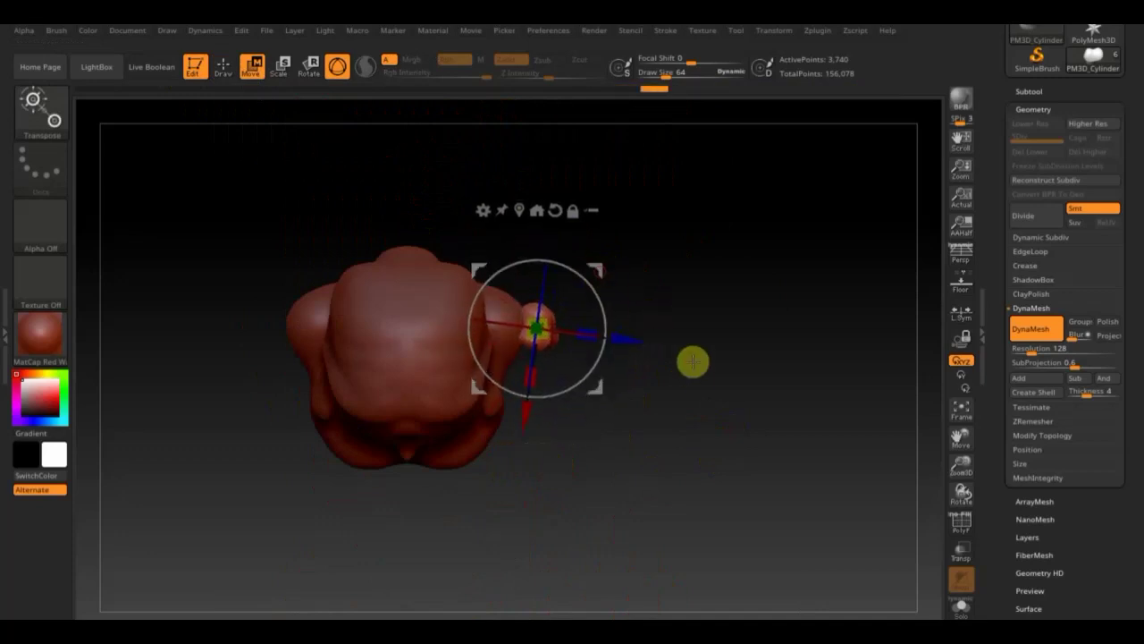
pyautogui.moveTo(692, 360)
pyautogui.mouseDown()
pyautogui.moveTo(687, 260)
pyautogui.moveTo(705, 241)
pyautogui.moveTo(717, 274)
pyautogui.mouseUp()
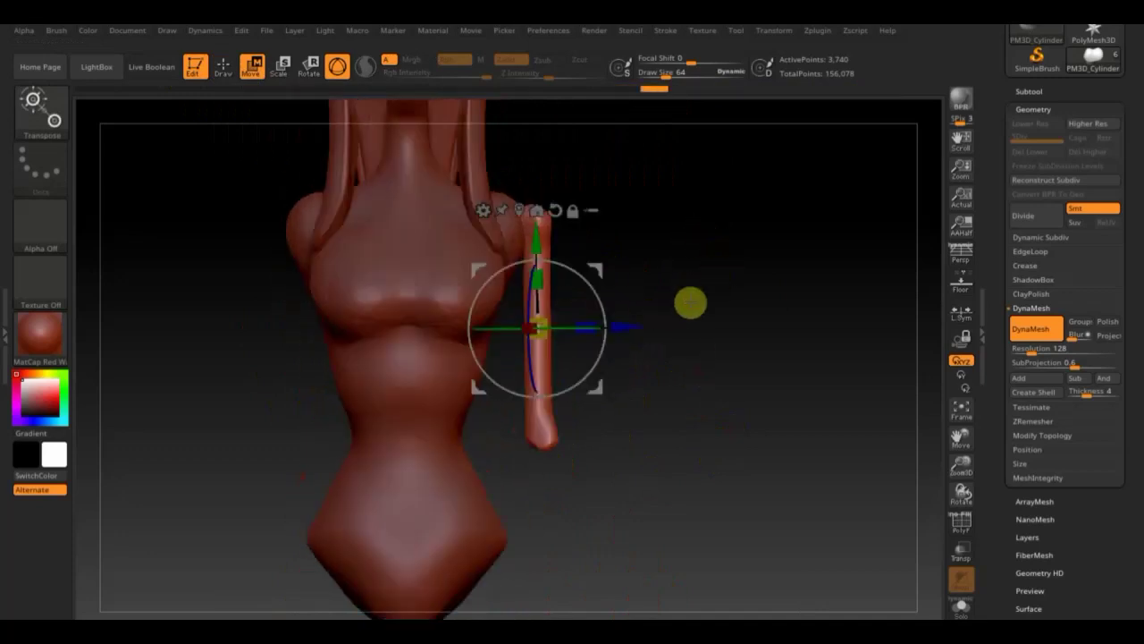
pyautogui.moveTo(542, 332); pyautogui.dragTo(537, 322)
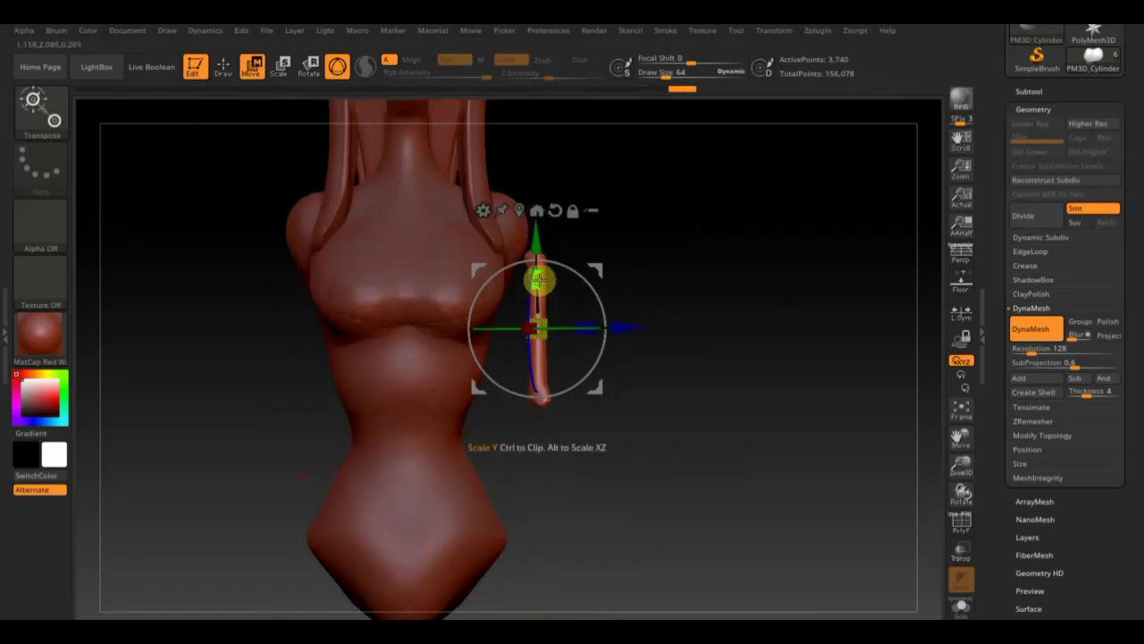
pyautogui.moveTo(536, 276); pyautogui.dragTo(541, 220)
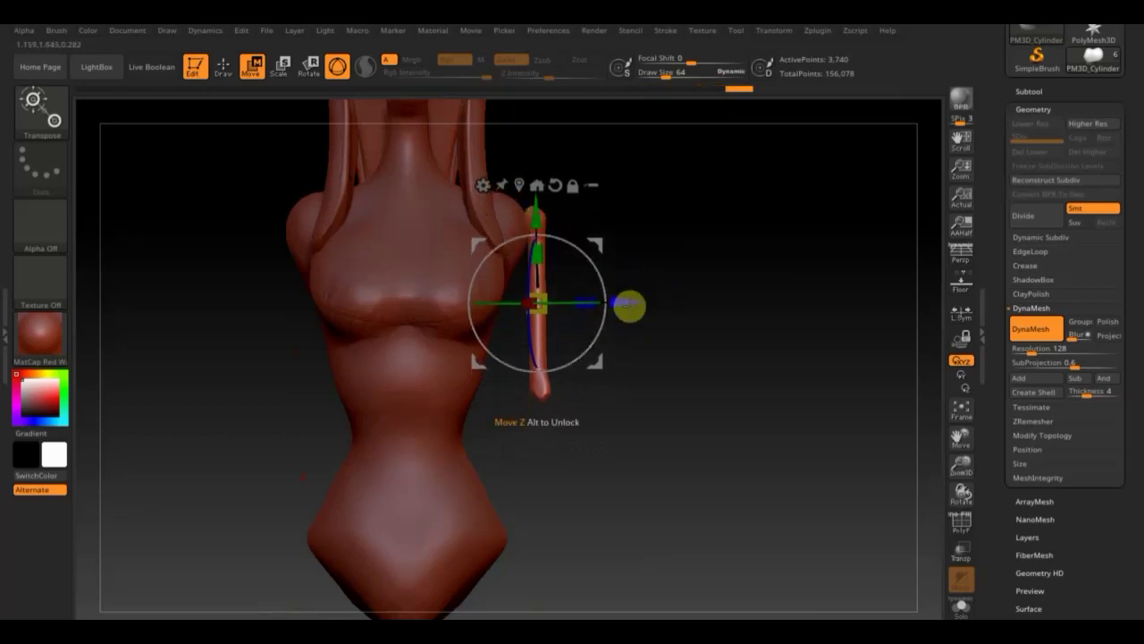
pyautogui.moveTo(628, 305); pyautogui.dragTo(631, 304)
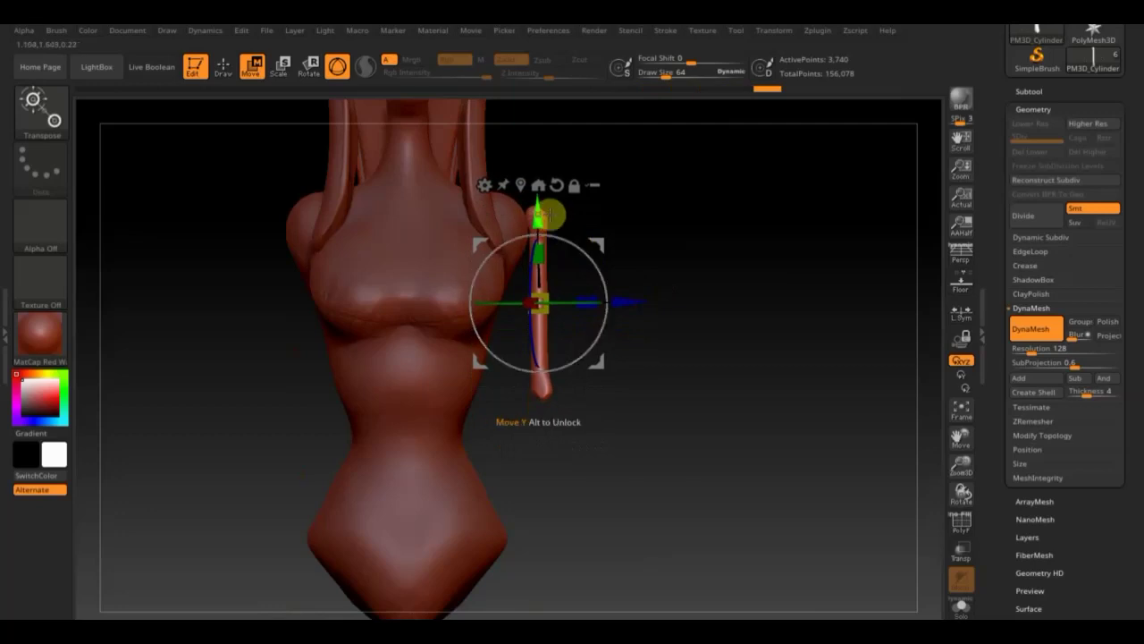
# Step: Duplicate the arm bone subtool and move the copy straight down below it as the forearm
pyautogui.click(1033, 91)
pyautogui.click(1028, 327)
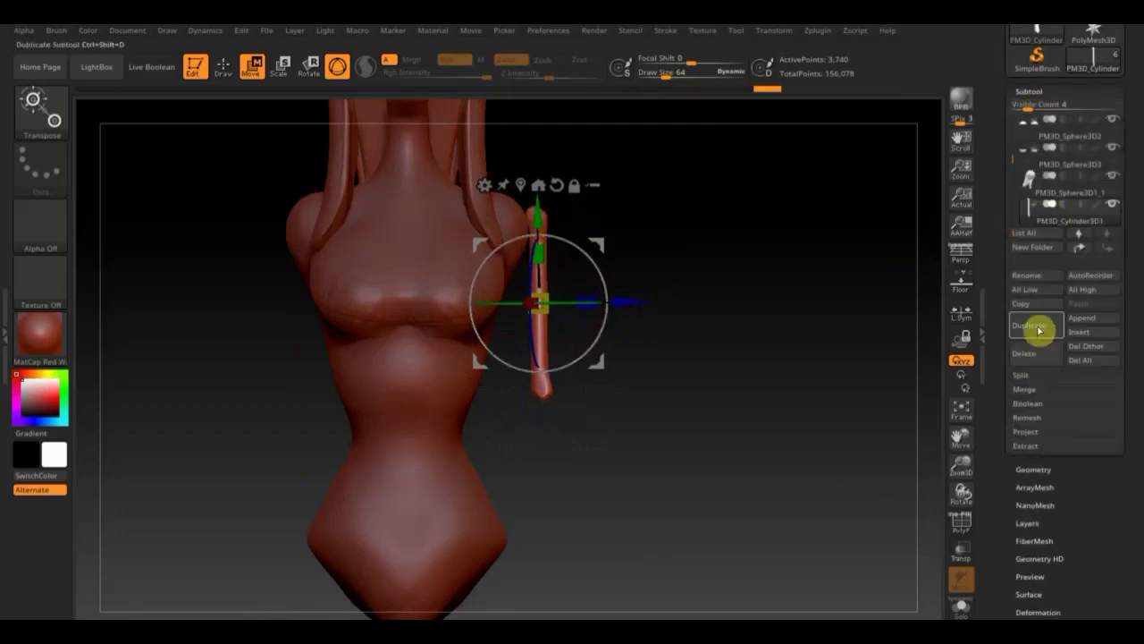
pyautogui.moveTo(537, 212); pyautogui.dragTo(543, 400)
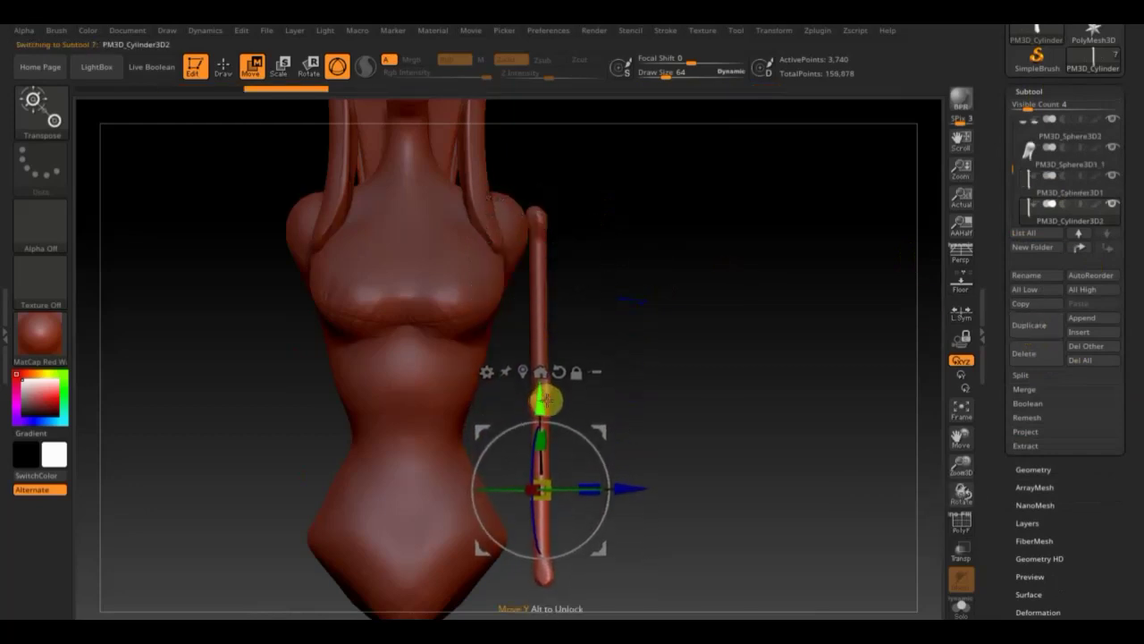
pyautogui.moveTo(659, 409)
pyautogui.keyDown('alt'); pyautogui.mouseDown()
pyautogui.moveTo(667, 305)
pyautogui.moveTo(682, 383)
pyautogui.mouseUp(); pyautogui.keyUp('alt')
pyautogui.click(223, 64)
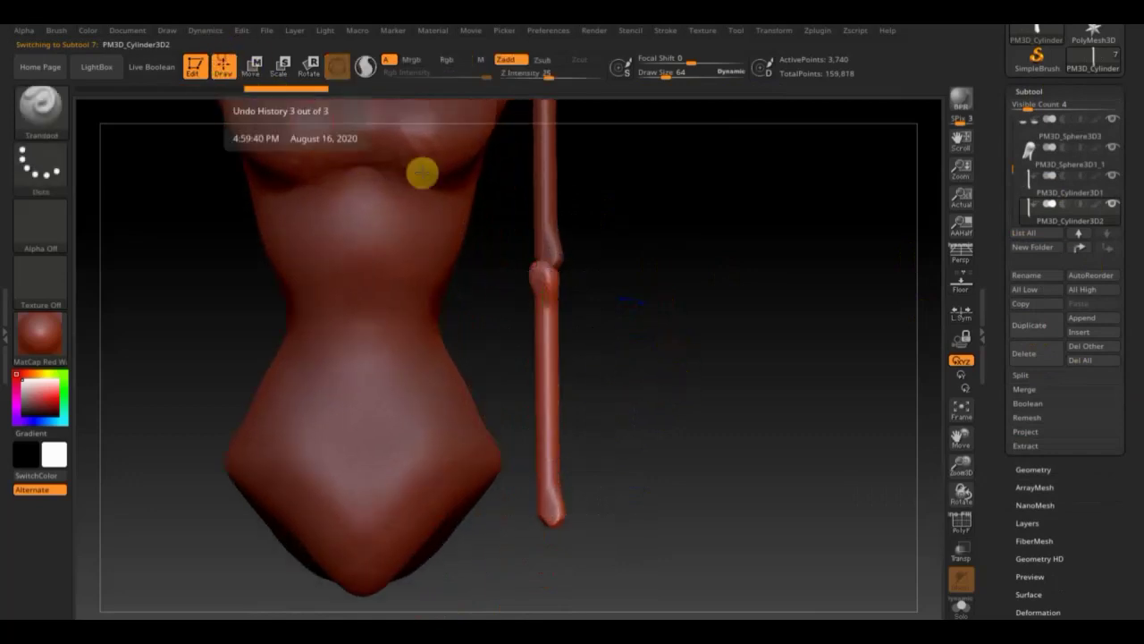
pyautogui.moveTo(735, 322)
pyautogui.mouseDown()
pyautogui.moveTo(619, 327)
pyautogui.moveTo(533, 247)
pyautogui.mouseUp()
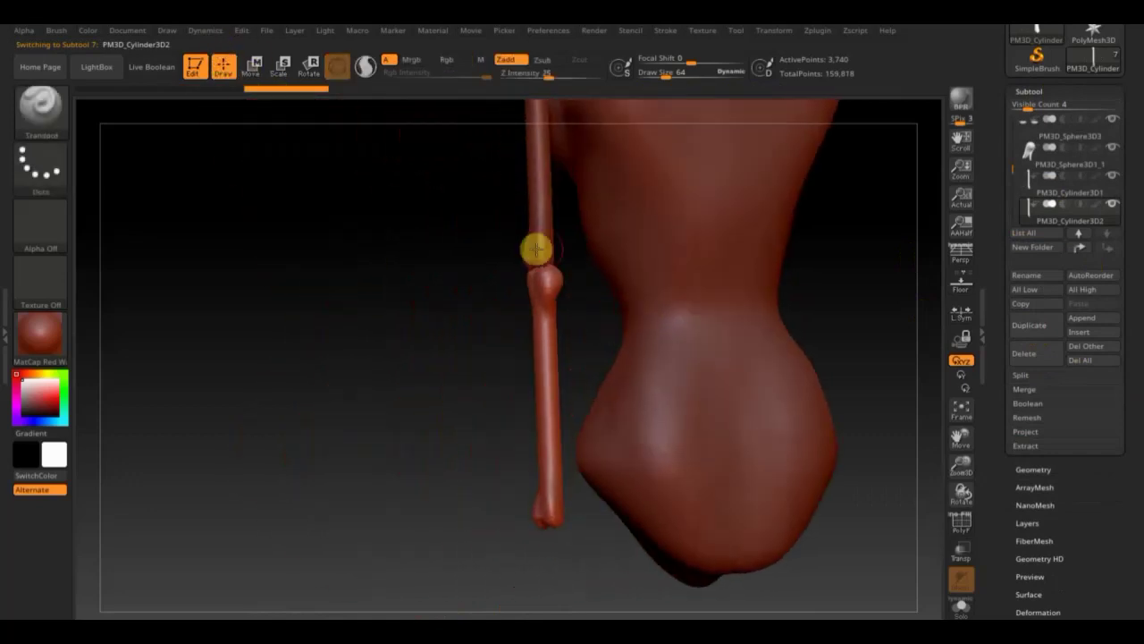
pyautogui.moveTo(470, 378)
pyautogui.keyDown('shift'); pyautogui.mouseDown()
pyautogui.moveTo(465, 386)
pyautogui.moveTo(626, 396)
pyautogui.moveTo(557, 401)
pyautogui.mouseUp(); pyautogui.keyUp('shift')
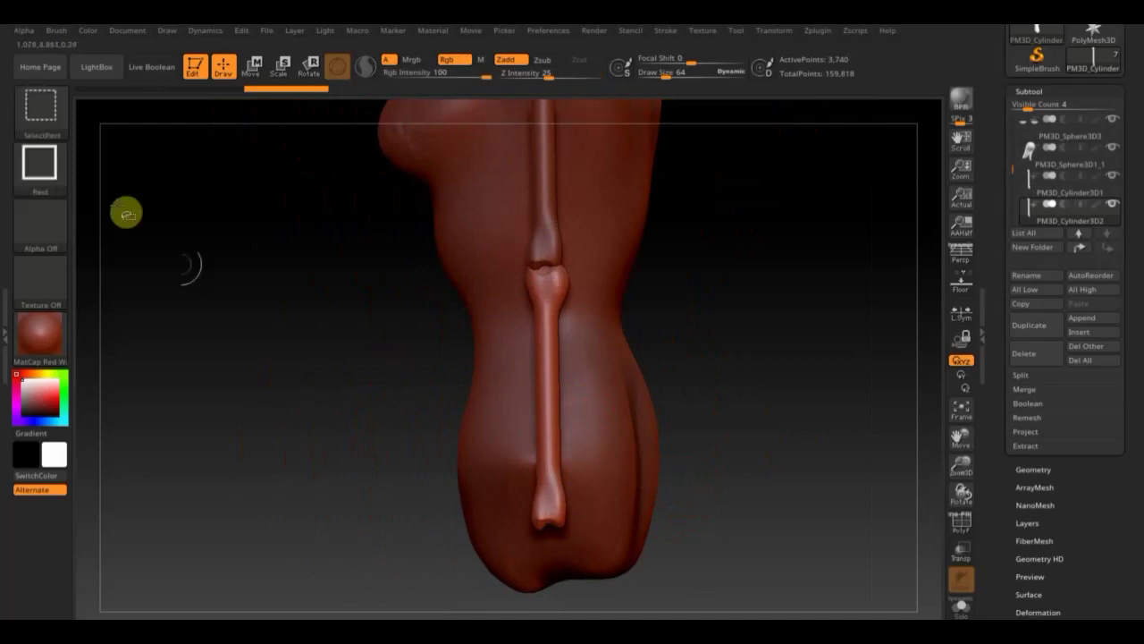
# Step: Cut part of the lower bone away with TrimRect, leaving 3,867 active points
pyautogui.keyDown('ctrl'); pyautogui.keyDown('shift'); pyautogui.click(60, 120); pyautogui.keyUp('shift'); pyautogui.keyUp('ctrl')
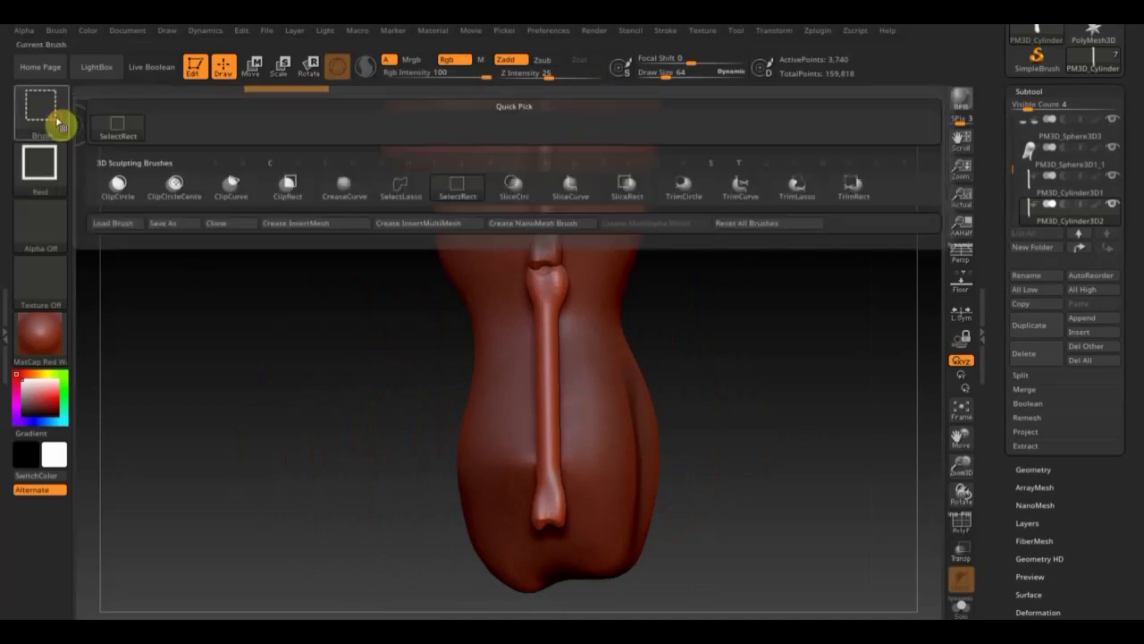
pyautogui.click(852, 187)
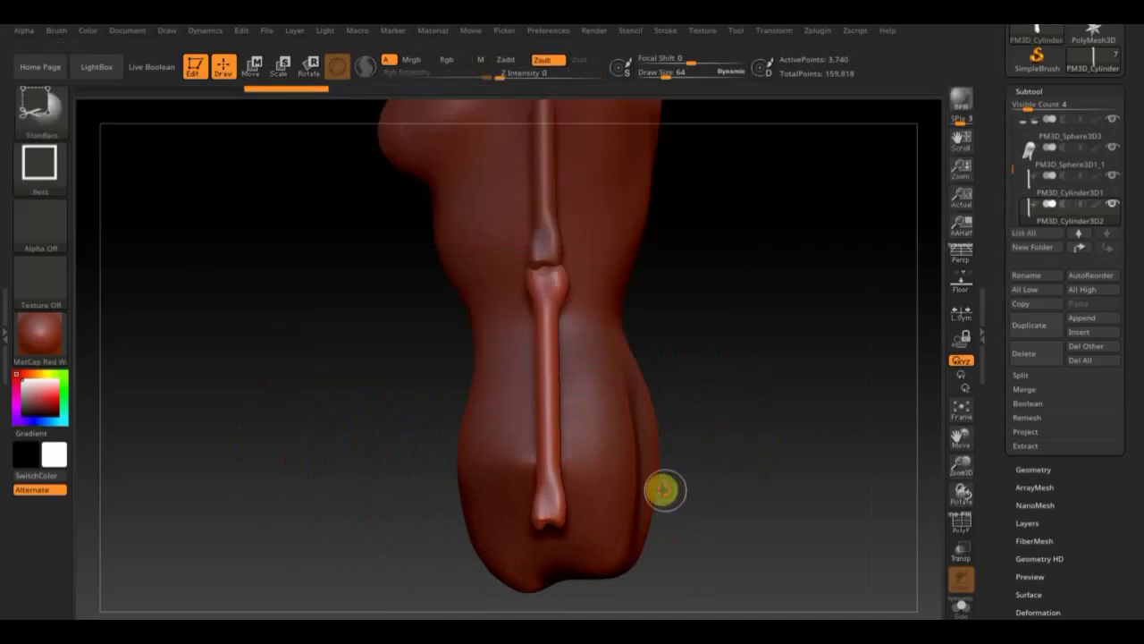
pyautogui.keyDown('ctrl'); pyautogui.keyDown('shift'); pyautogui.moveTo(664, 489); pyautogui.dragTo(550, 313); pyautogui.keyUp('shift'); pyautogui.keyUp('ctrl')
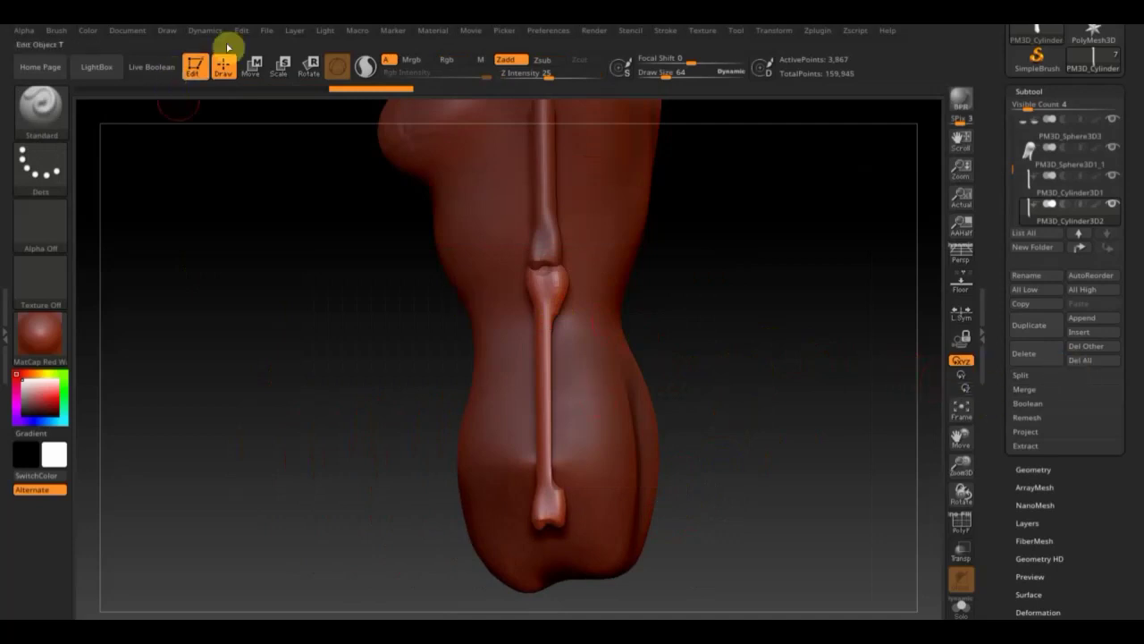
pyautogui.click(256, 68)
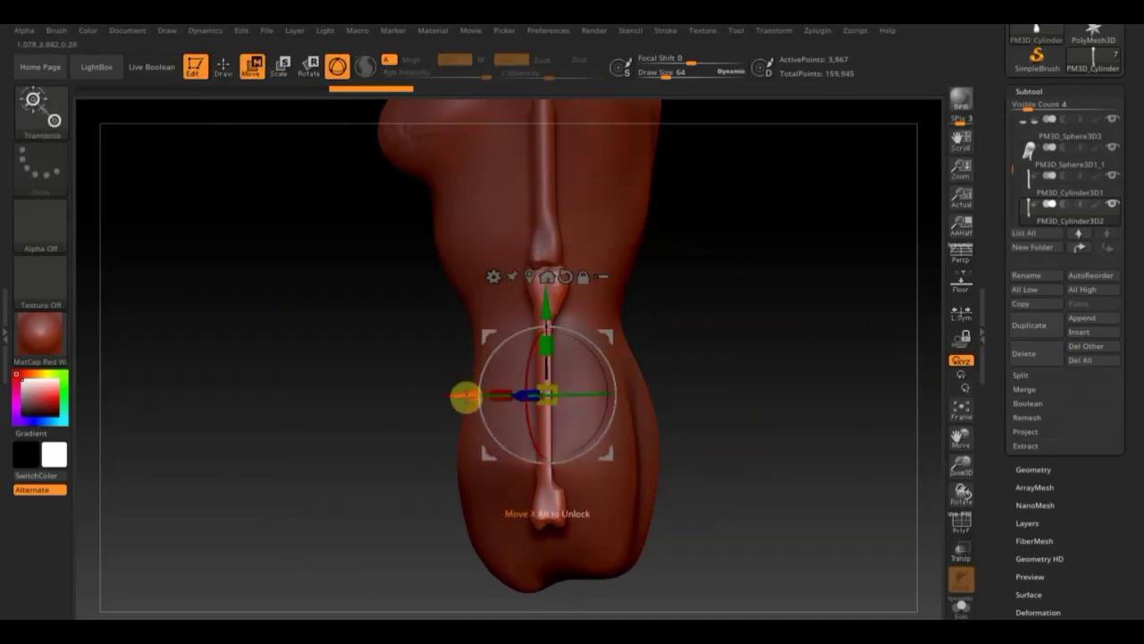
# Step: Duplicate the lower forearm bone, turn the copy about -160° and set it just beside the first
pyautogui.click(1039, 327)
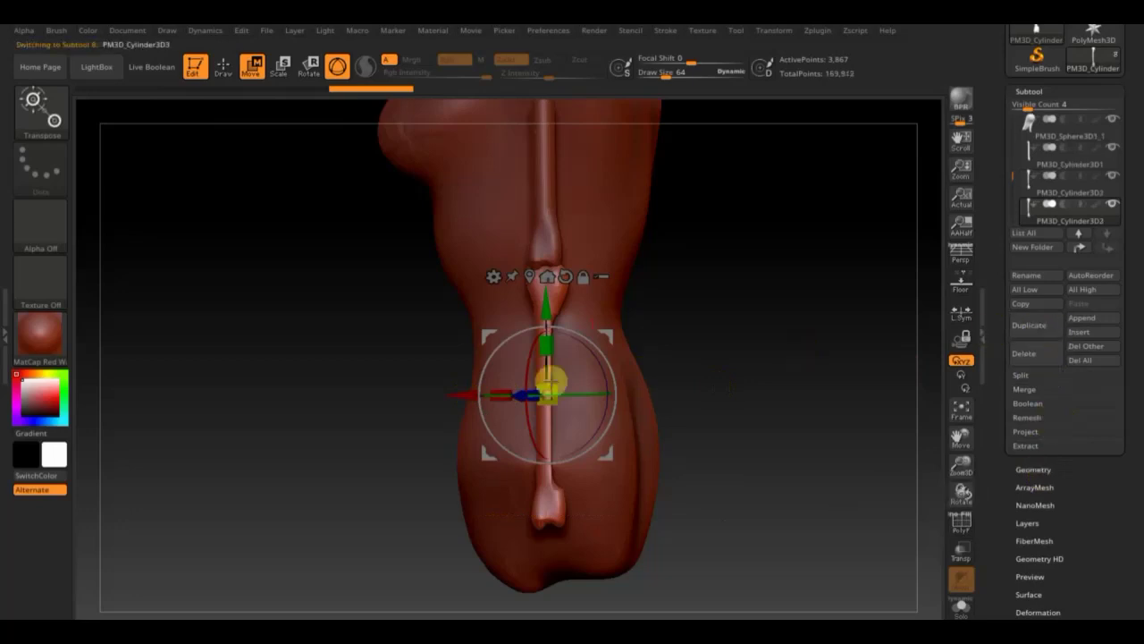
pyautogui.moveTo(577, 391); pyautogui.dragTo(807, 404)
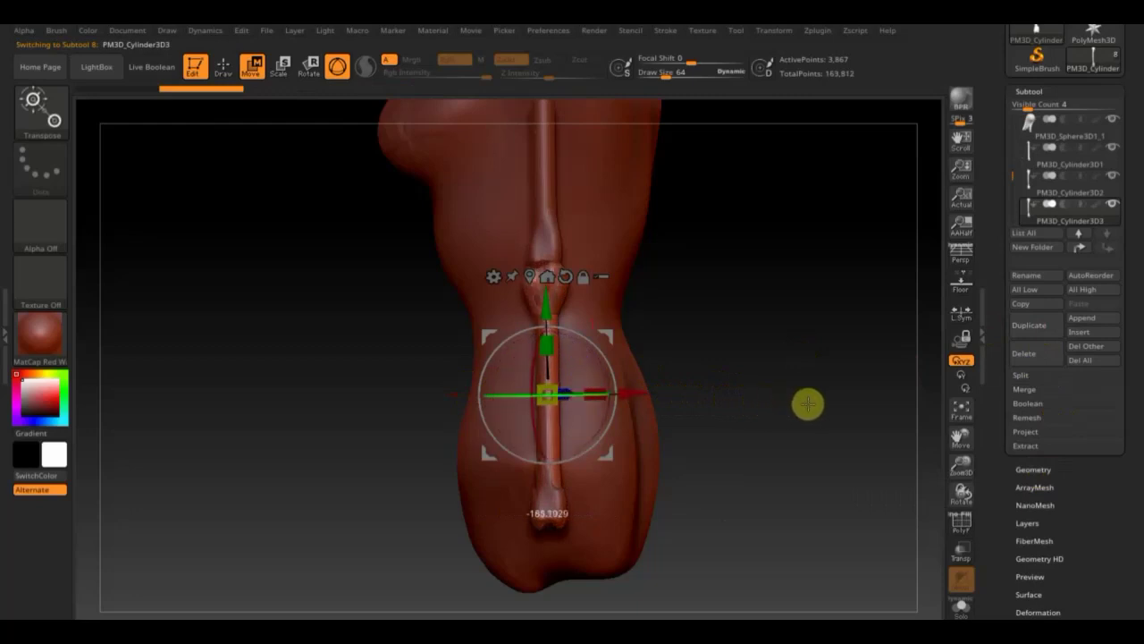
pyautogui.moveTo(633, 391); pyautogui.dragTo(644, 394)
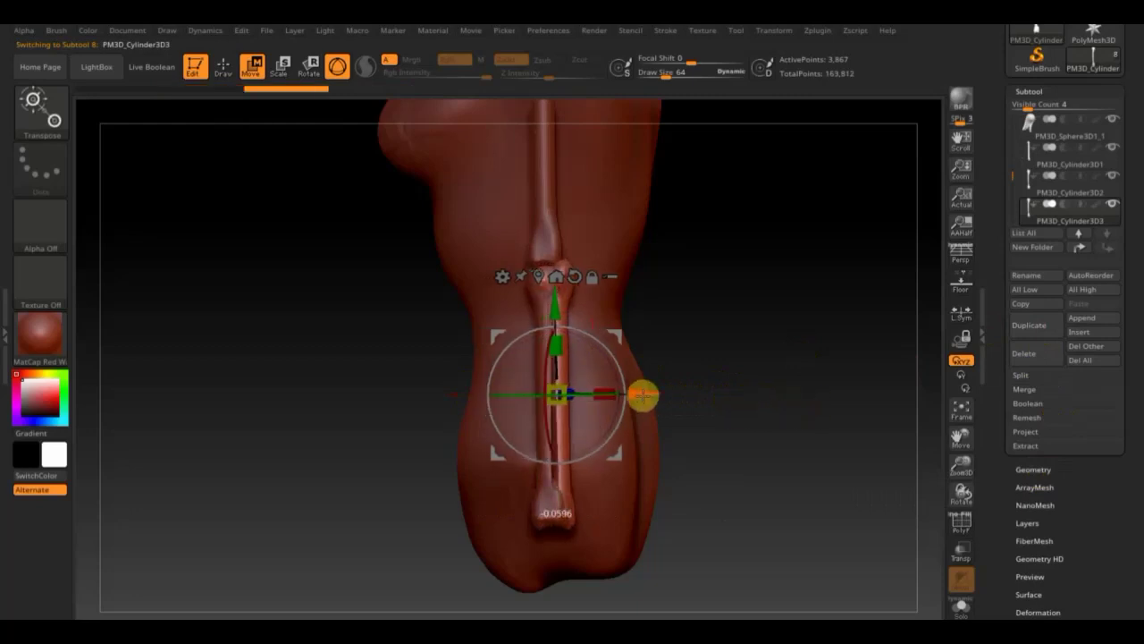
pyautogui.click(223, 67)
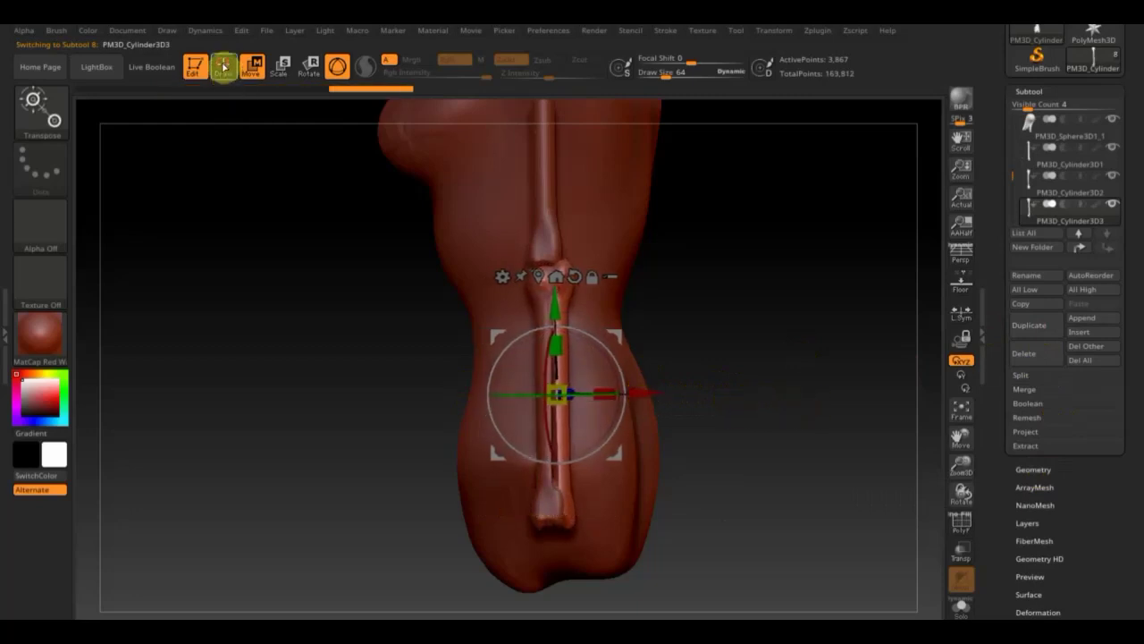
# Step: With Move Topological at Draw Size 236, bend the lower bone outward to the right
pyautogui.click(36, 109)
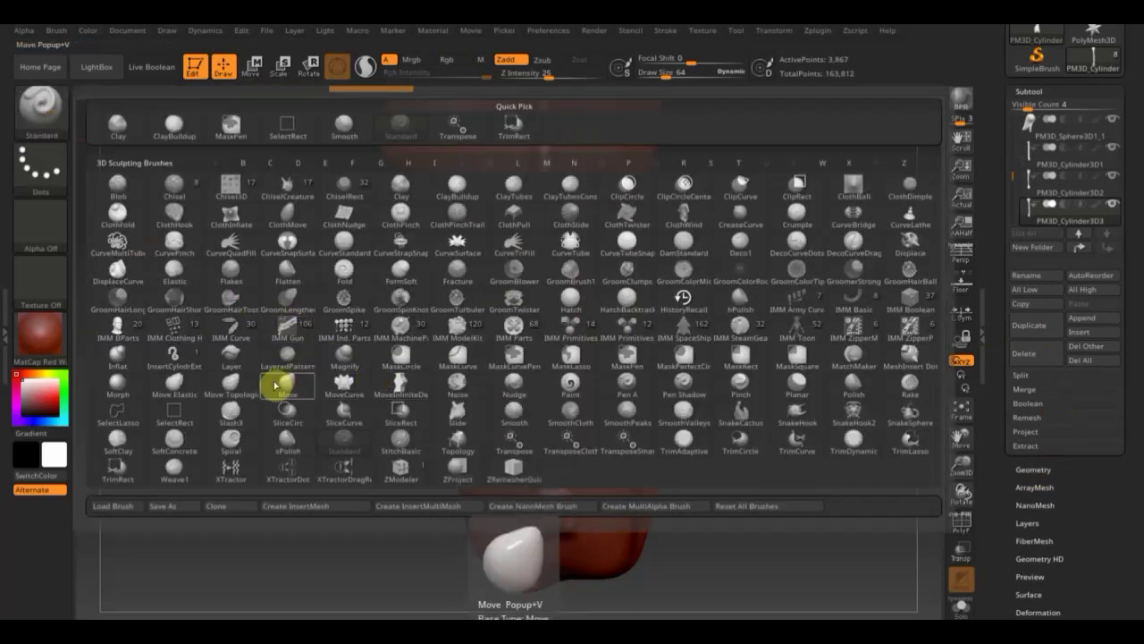
pyautogui.click(233, 381)
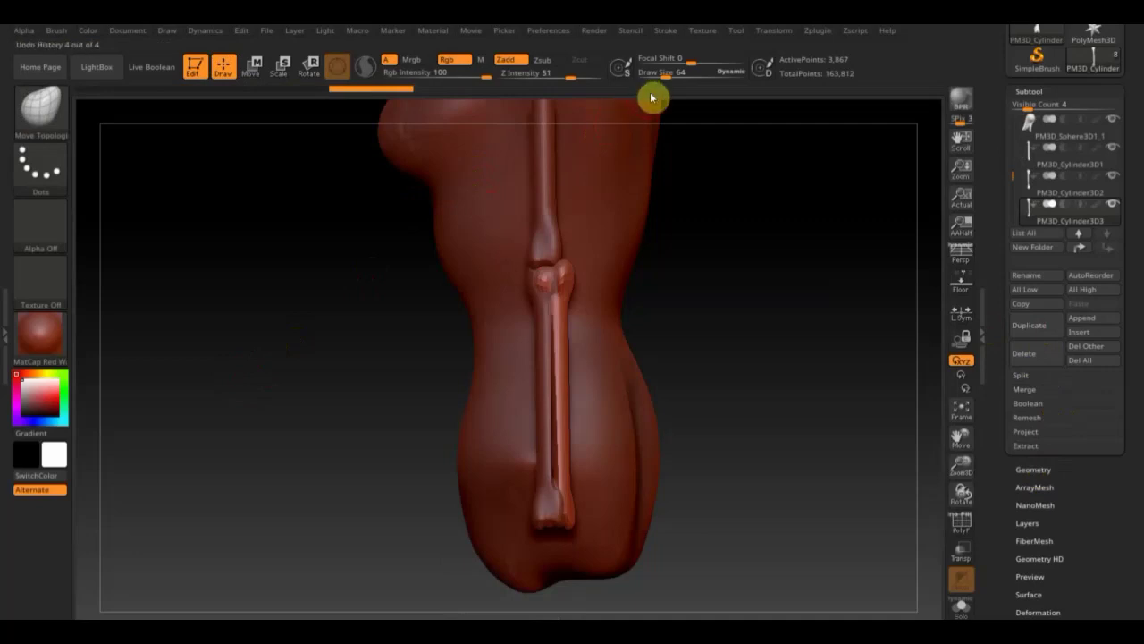
pyautogui.moveTo(668, 77); pyautogui.dragTo(690, 77)
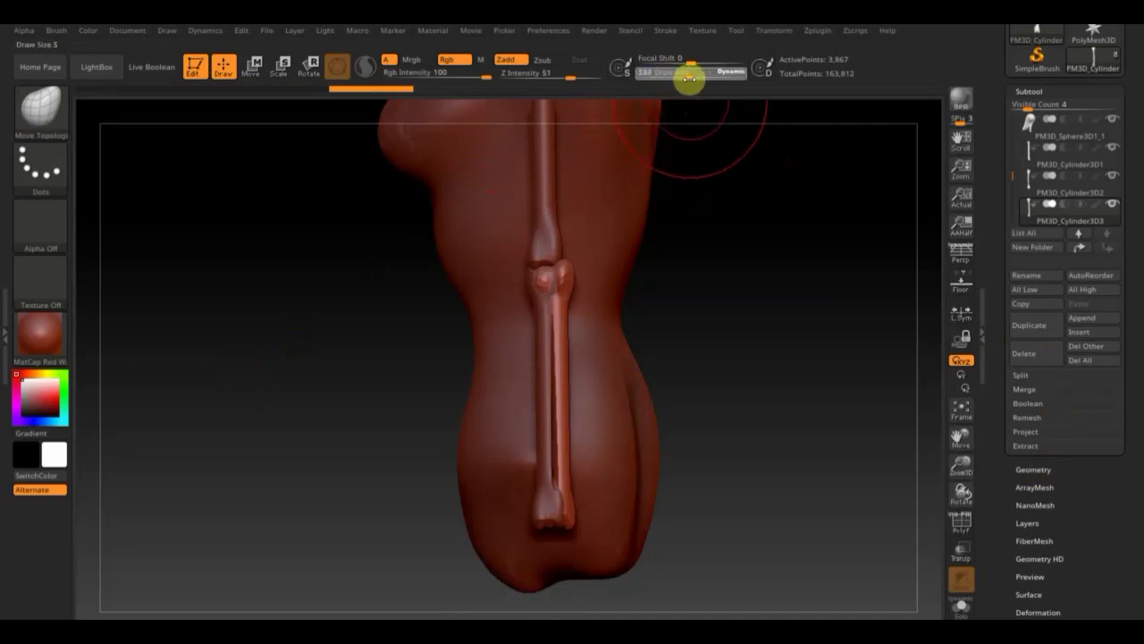
pyautogui.moveTo(559, 391)
pyautogui.mouseDown()
pyautogui.moveTo(566, 361)
pyautogui.moveTo(556, 431)
pyautogui.mouseUp()
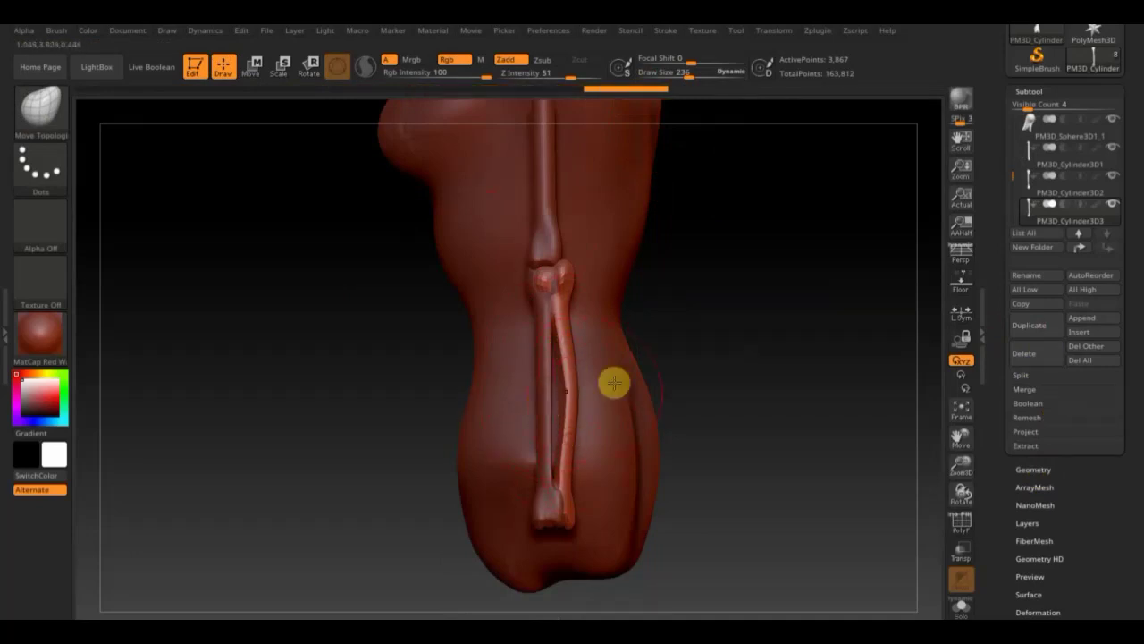
# Step: Select PM3D_Cylinder3D2 and bow it outward along its lower length
pyautogui.click(1043, 193)
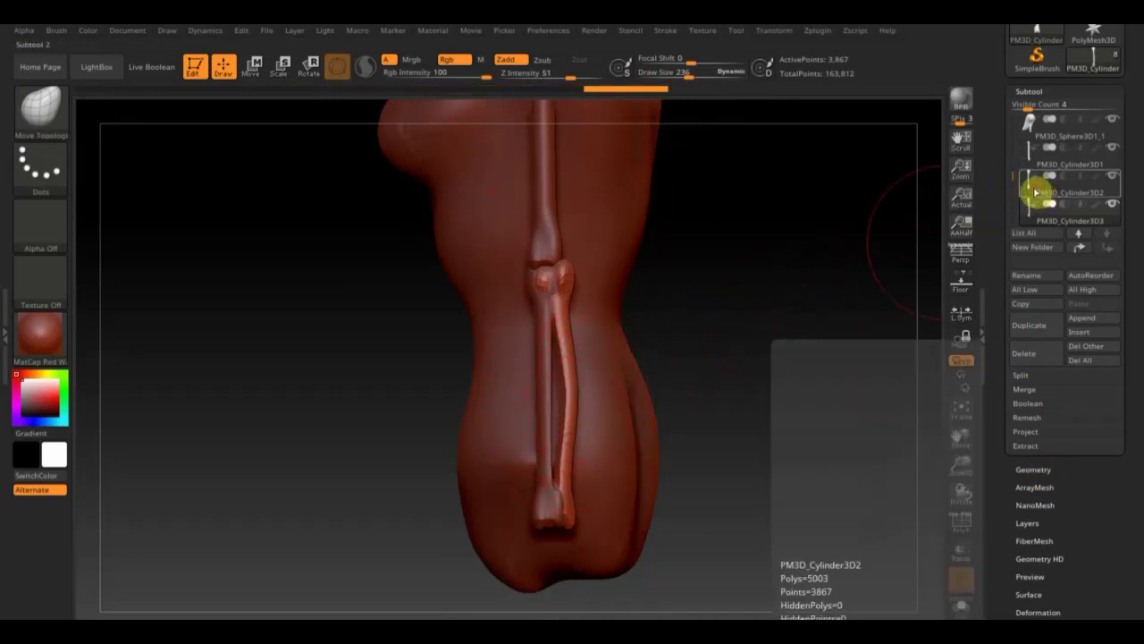
pyautogui.keyDown('alt'); pyautogui.click(531, 397); pyautogui.keyUp('alt')
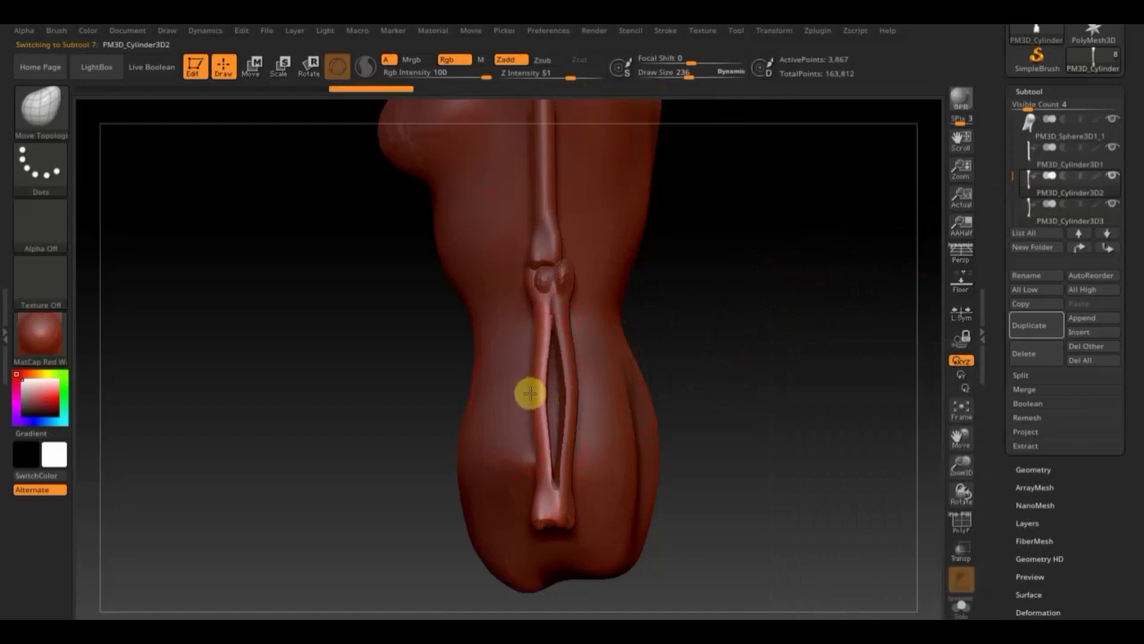
pyautogui.moveTo(530, 391); pyautogui.dragTo(559, 352)
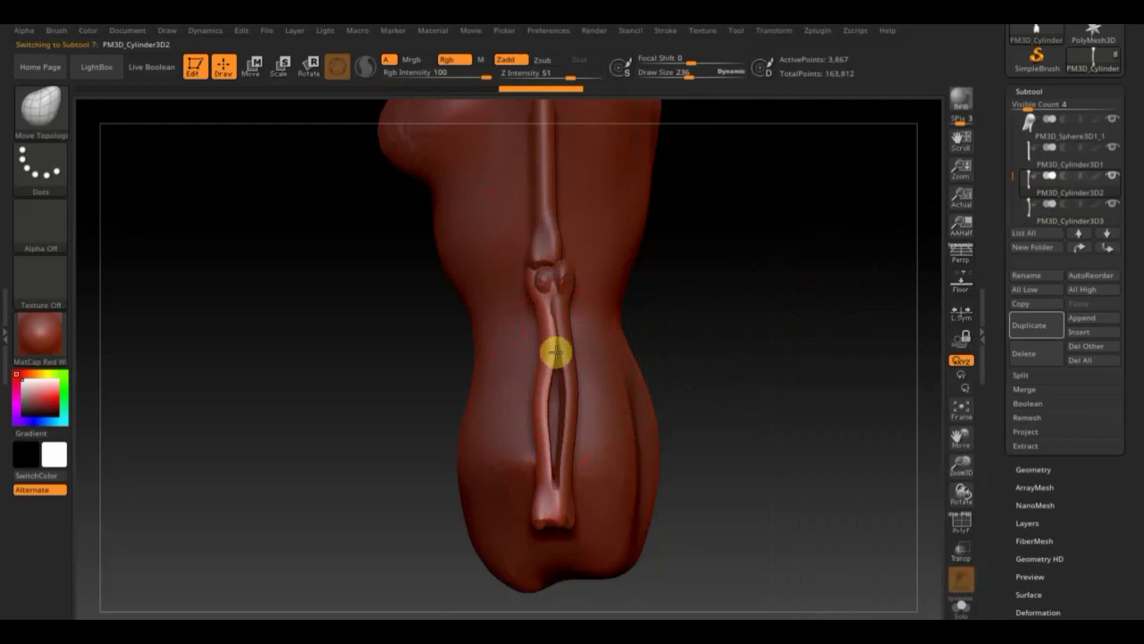
pyautogui.moveTo(549, 354); pyautogui.dragTo(544, 404)
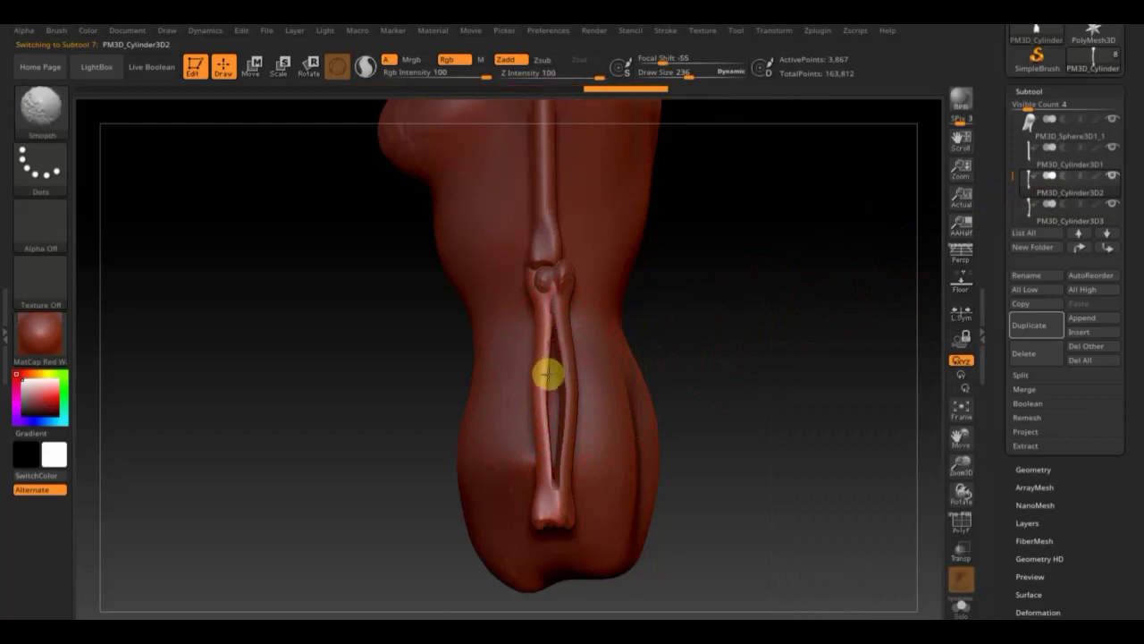
pyautogui.click(1012, 221)
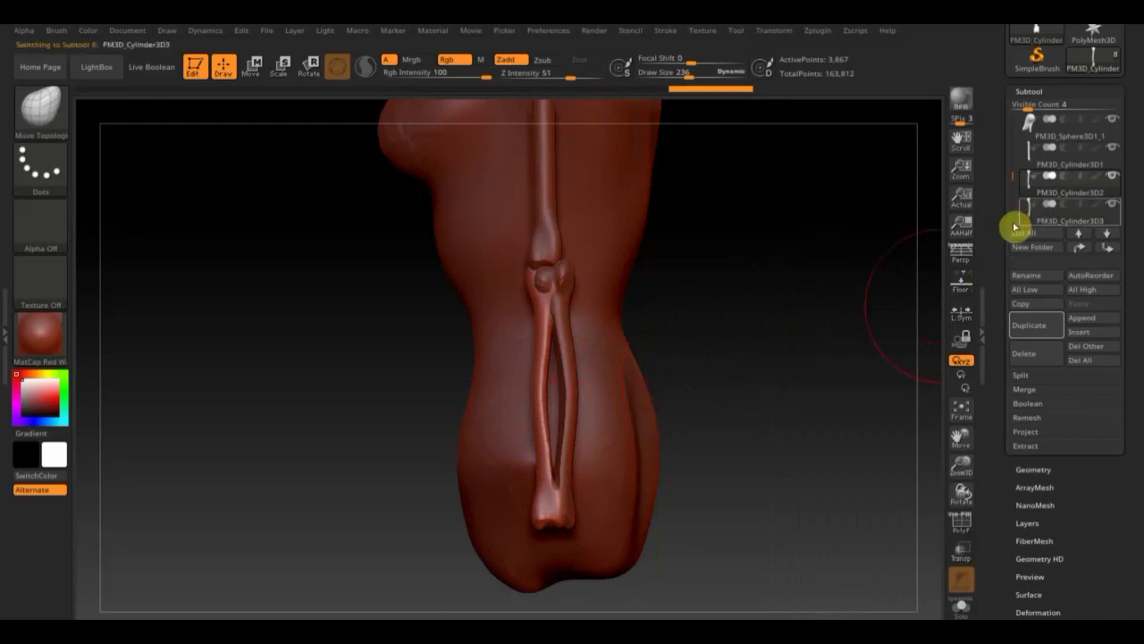
pyautogui.press('shift')
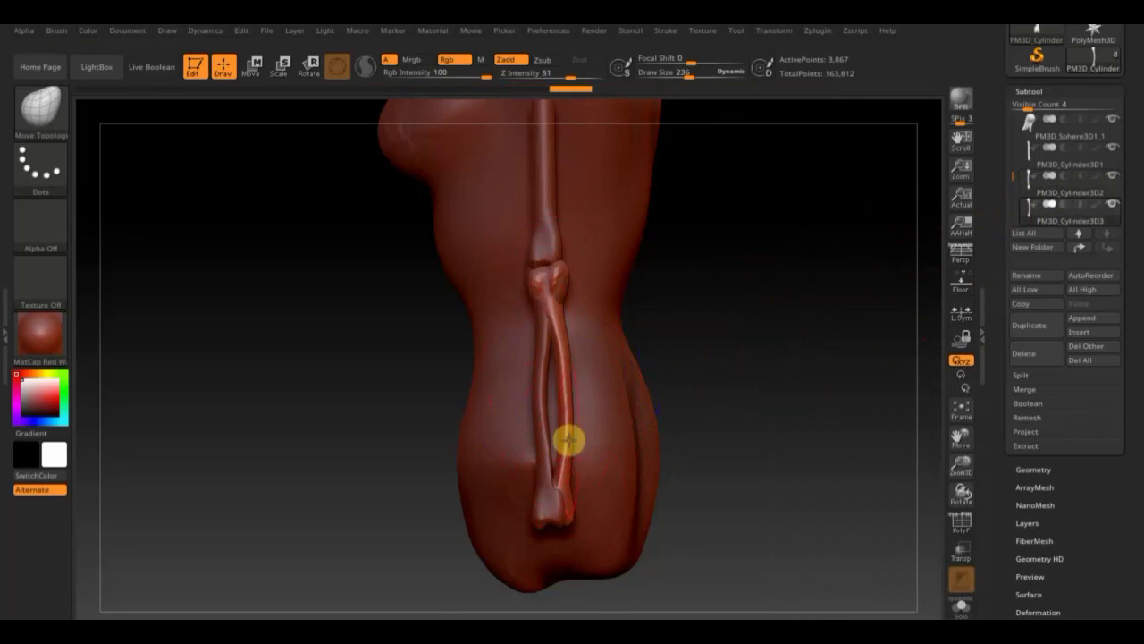
# Step: MergeDown PM3D_Cylinder3D2 into the subtool below and confirm the merge
pyautogui.moveTo(667, 417)
pyautogui.mouseDown()
pyautogui.moveTo(789, 417)
pyautogui.moveTo(704, 412)
pyautogui.moveTo(725, 411)
pyautogui.mouseUp()
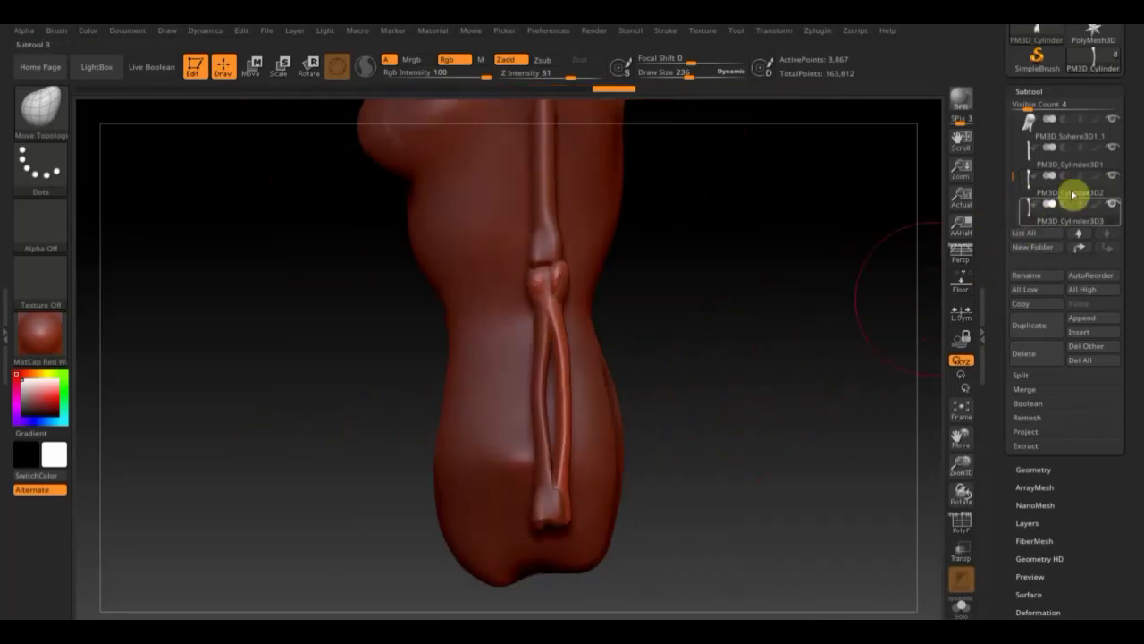
pyautogui.click(1037, 194)
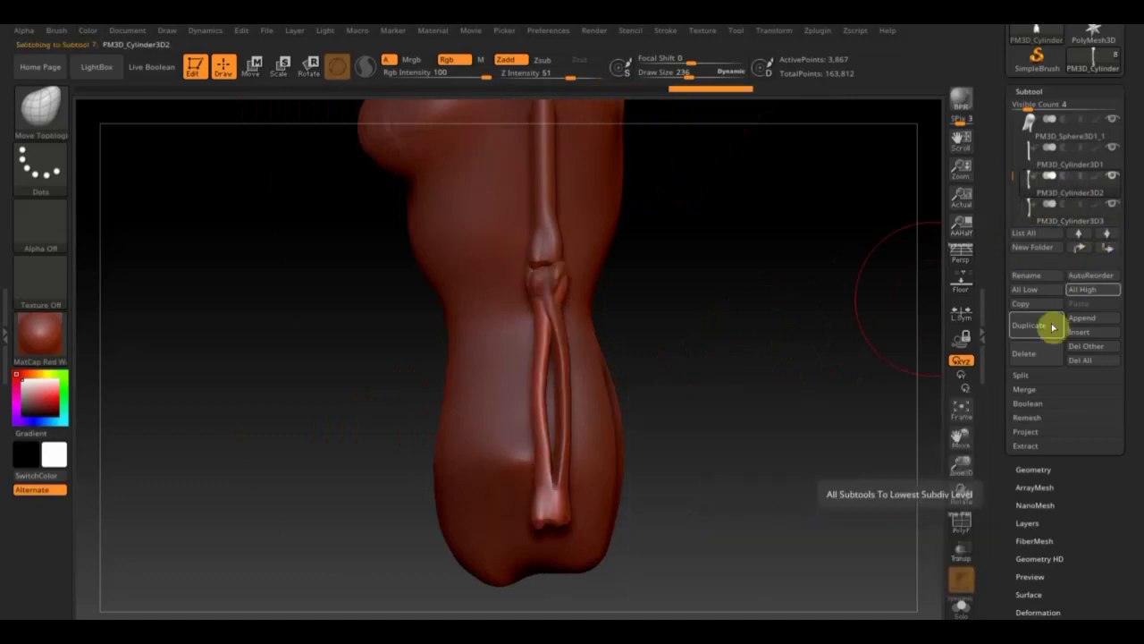
pyautogui.click(1036, 391)
pyautogui.click(1034, 403)
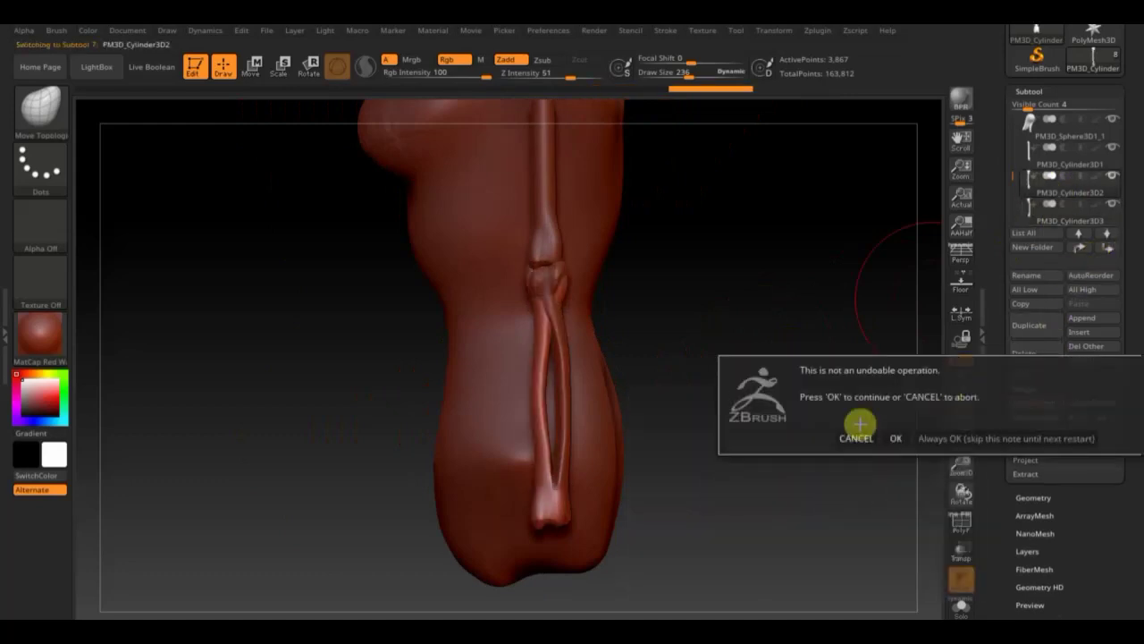
pyautogui.click(891, 437)
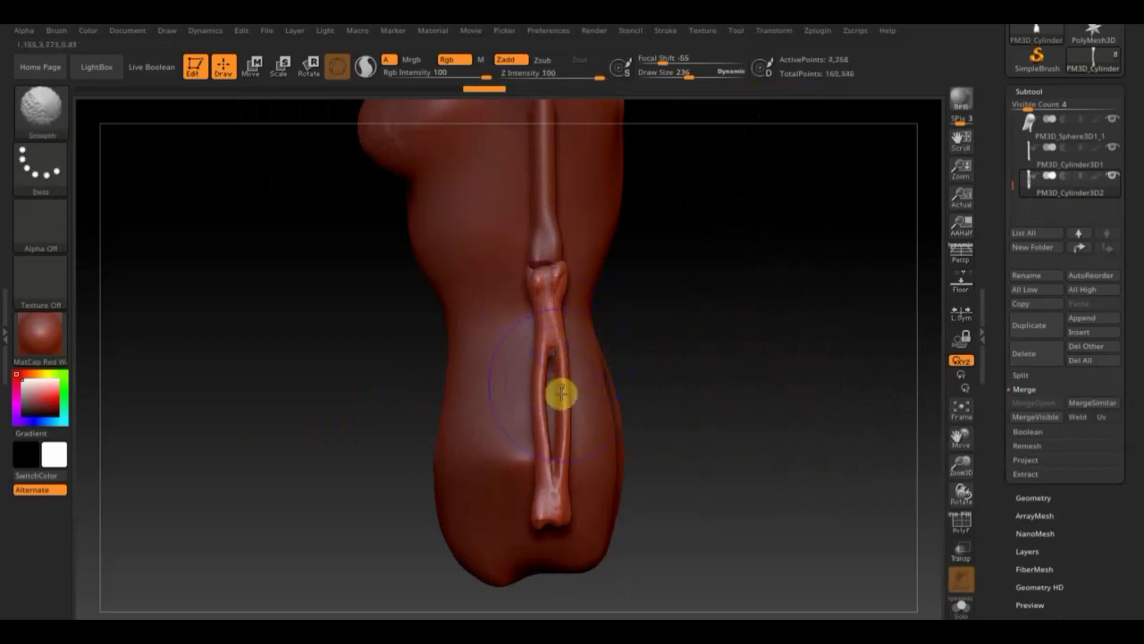
# Step: Turn on PolyF to inspect the merged forearm bones
pyautogui.click(963, 527)
pyautogui.press('ctrl')
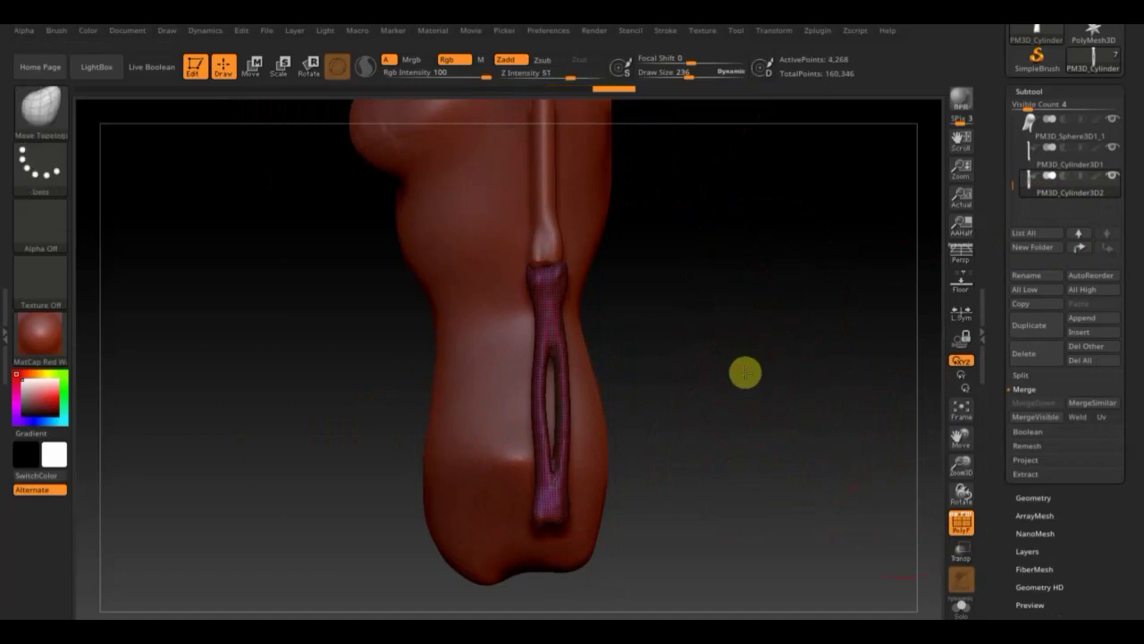
pyautogui.moveTo(746, 373)
pyautogui.mouseDown()
pyautogui.moveTo(799, 373)
pyautogui.moveTo(740, 407)
pyautogui.moveTo(721, 260)
pyautogui.moveTo(689, 404)
pyautogui.moveTo(719, 372)
pyautogui.moveTo(661, 373)
pyautogui.moveTo(710, 378)
pyautogui.moveTo(731, 366)
pyautogui.mouseUp()
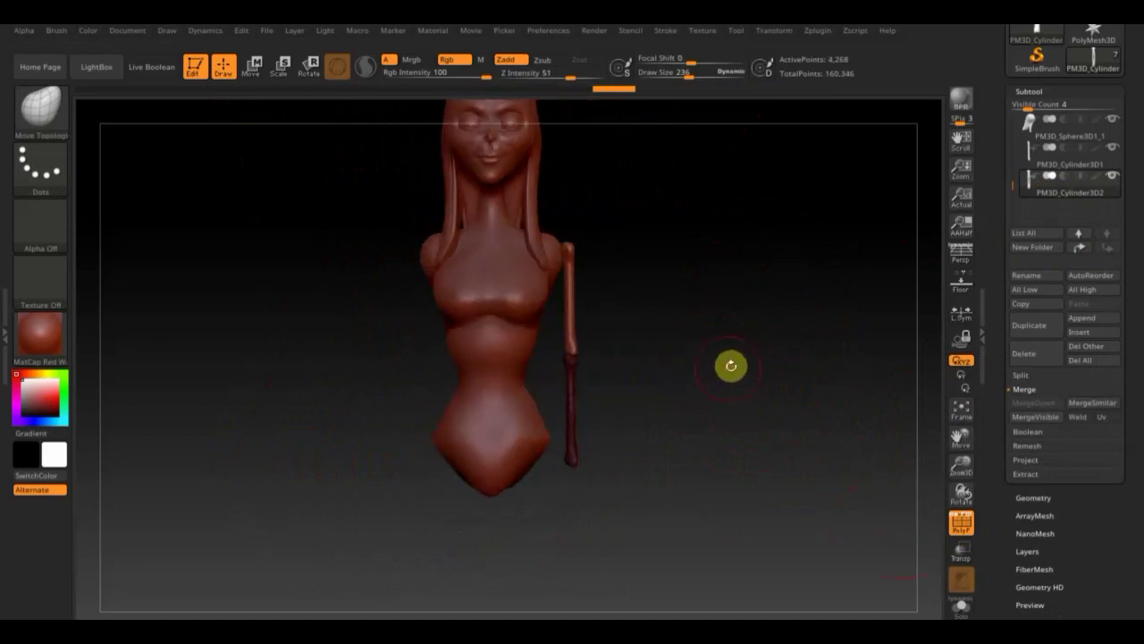
pyautogui.moveTo(1064, 159)
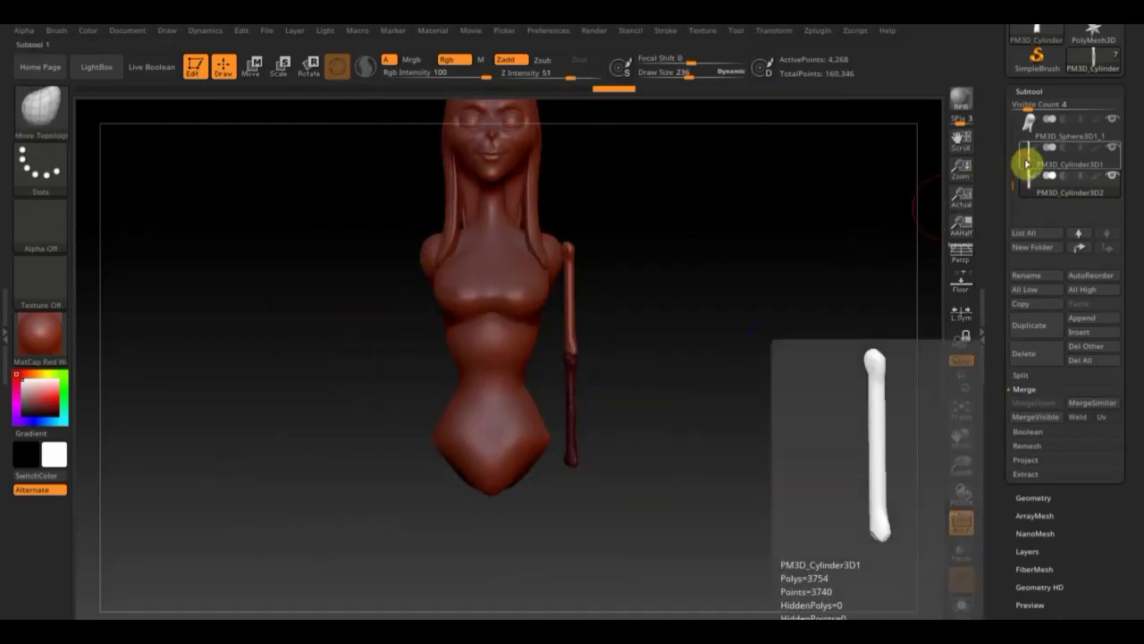
# Step: Duplicate PM3D_Cylinder3D1, rotate the copy about 74° and move it up near the shoulder
pyautogui.click(1028, 163)
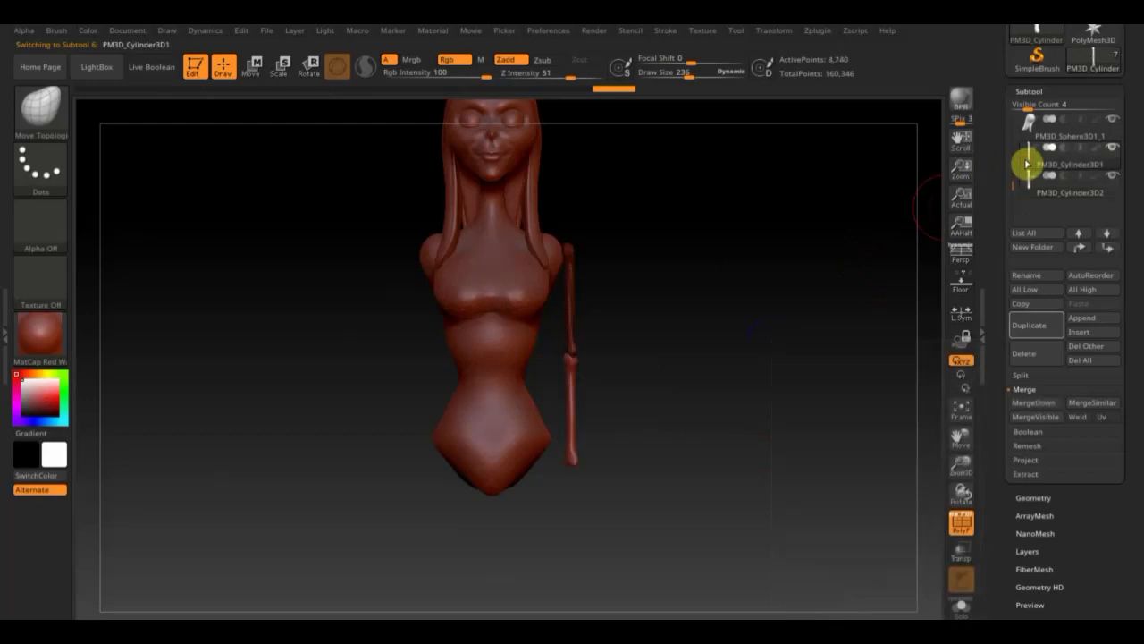
pyautogui.click(963, 523)
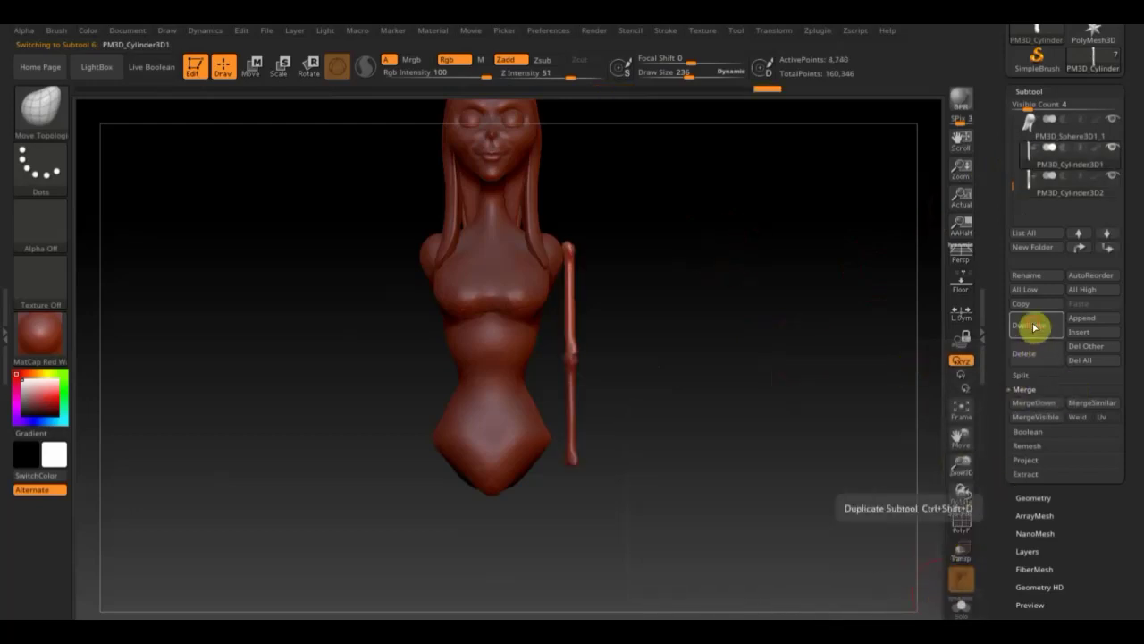
pyautogui.click(1031, 325)
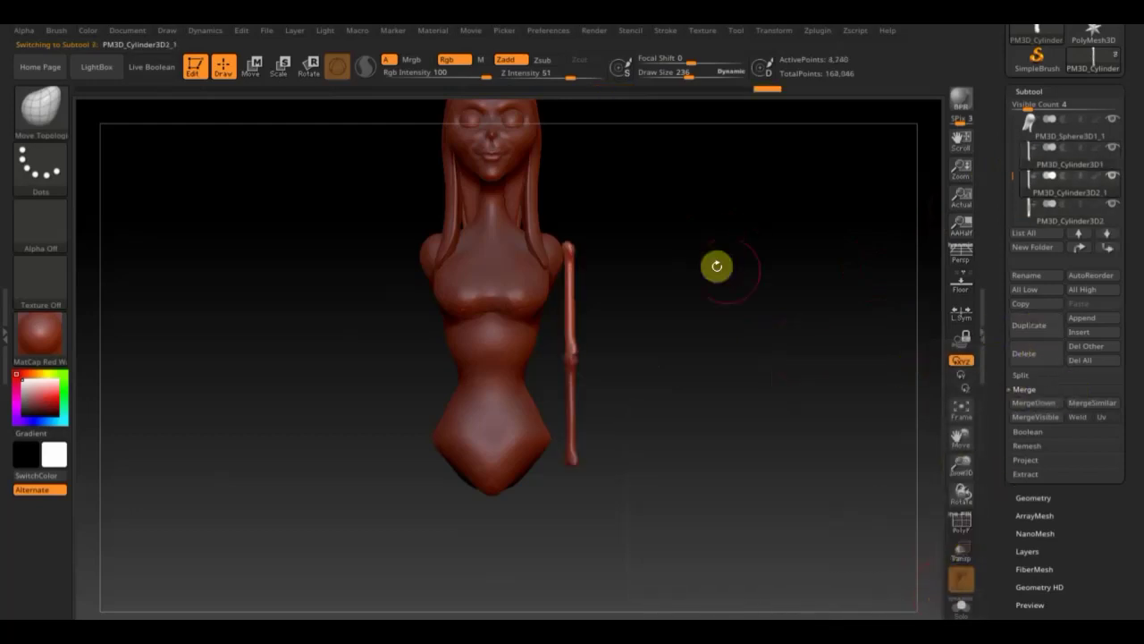
pyautogui.click(255, 68)
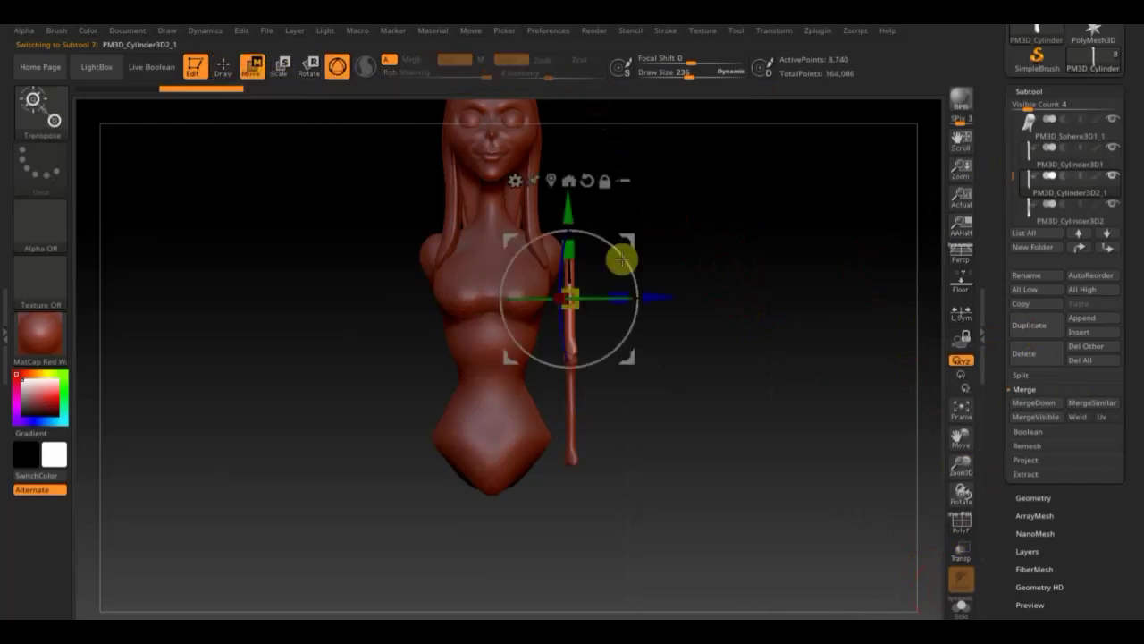
pyautogui.moveTo(621, 253)
pyautogui.mouseDown()
pyautogui.moveTo(524, 218)
pyautogui.moveTo(506, 224)
pyautogui.mouseUp()
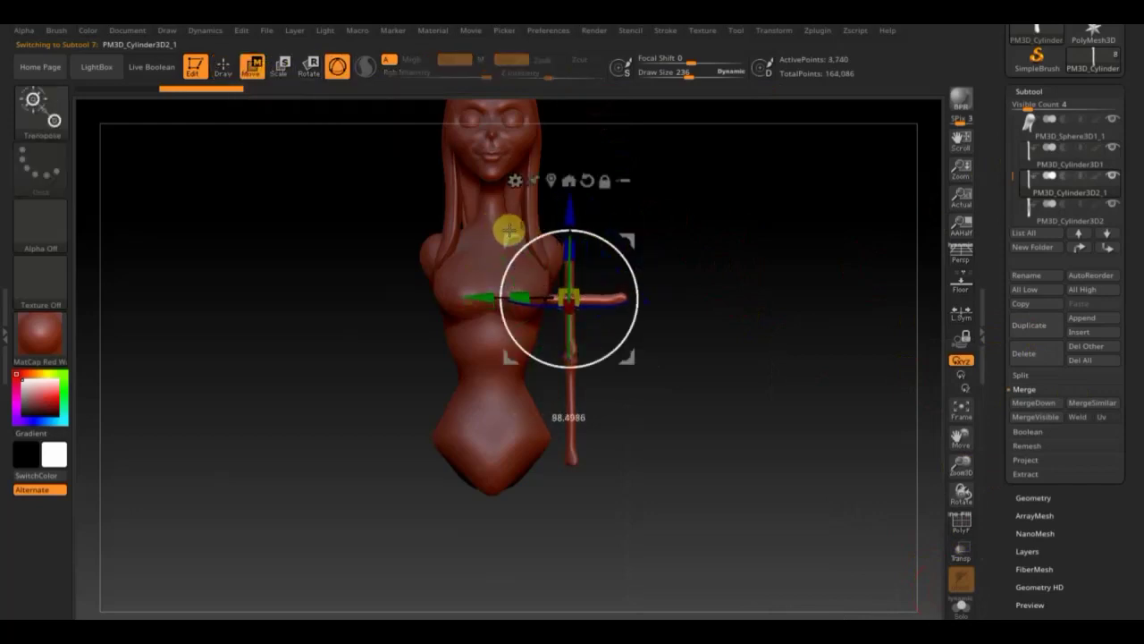
pyautogui.moveTo(635, 240); pyautogui.dragTo(578, 189)
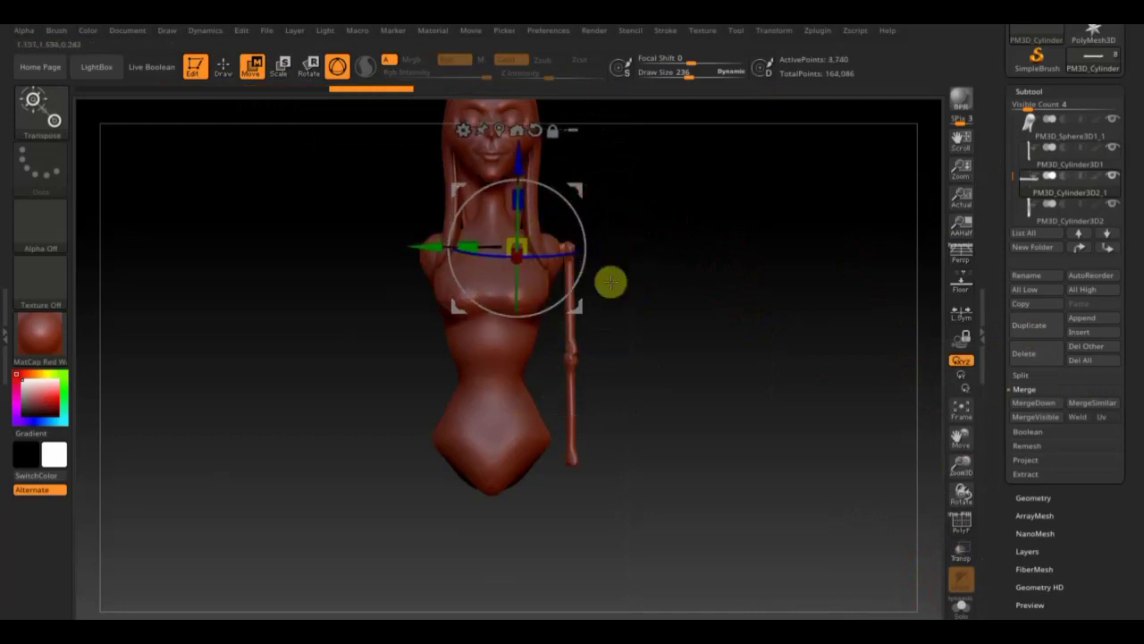
# Step: Trim the copied bone down to a short piece with TrimRect
pyautogui.click(222, 74)
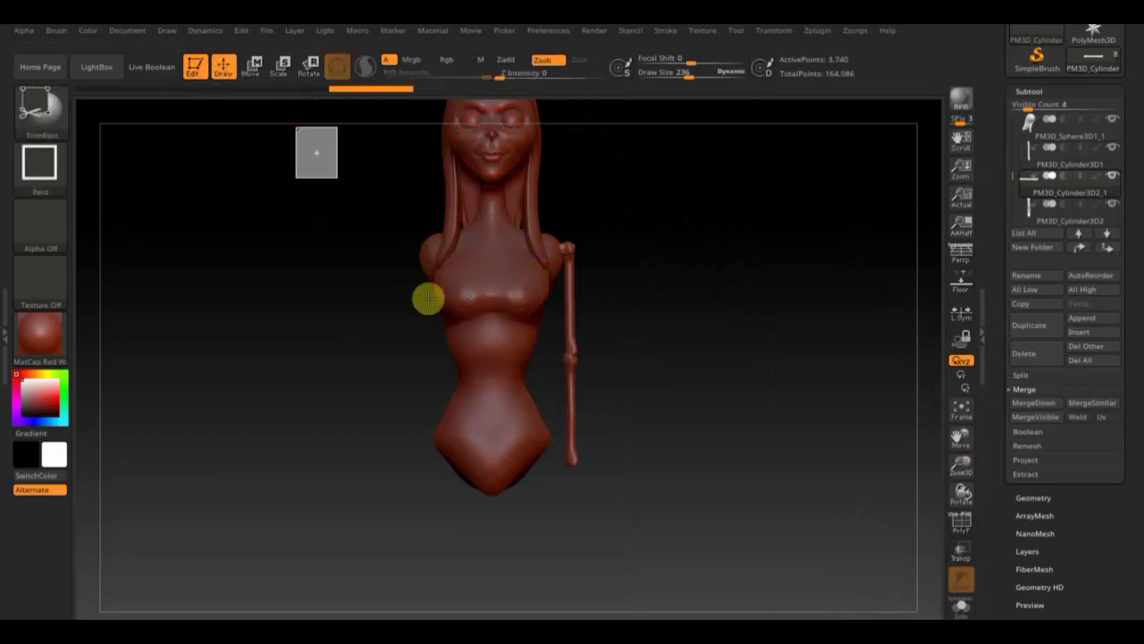
pyautogui.keyDown('ctrl'); pyautogui.keyDown('shift'); pyautogui.moveTo(429, 299); pyautogui.dragTo(536, 418); pyautogui.keyUp('shift'); pyautogui.keyUp('ctrl')
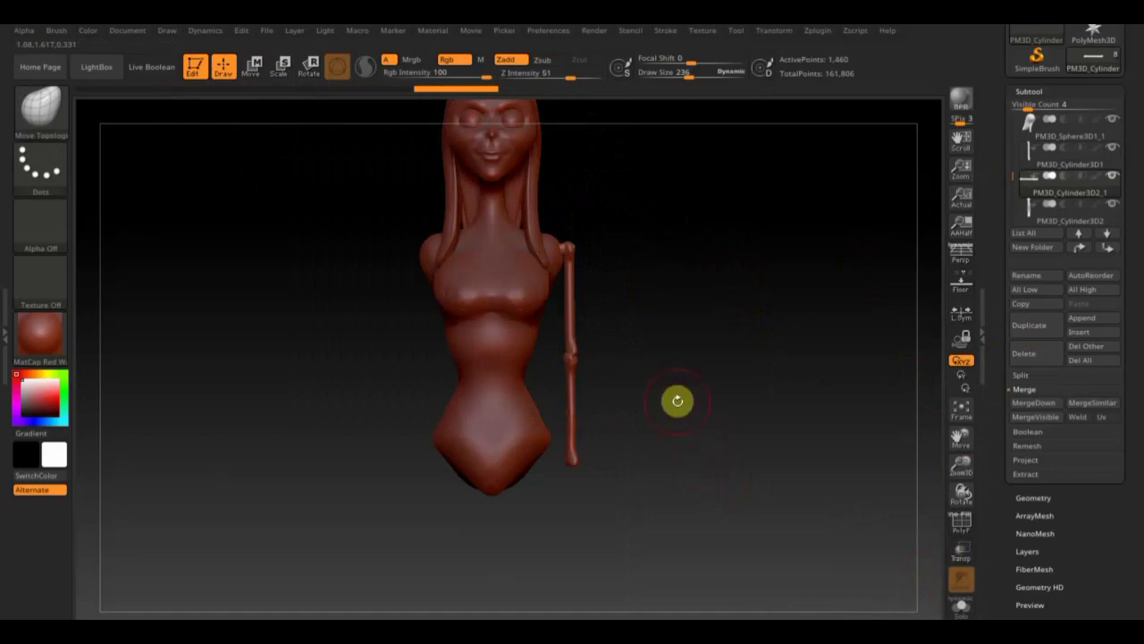
pyautogui.moveTo(703, 393)
pyautogui.mouseDown()
pyautogui.moveTo(675, 403)
pyautogui.moveTo(706, 413)
pyautogui.mouseUp()
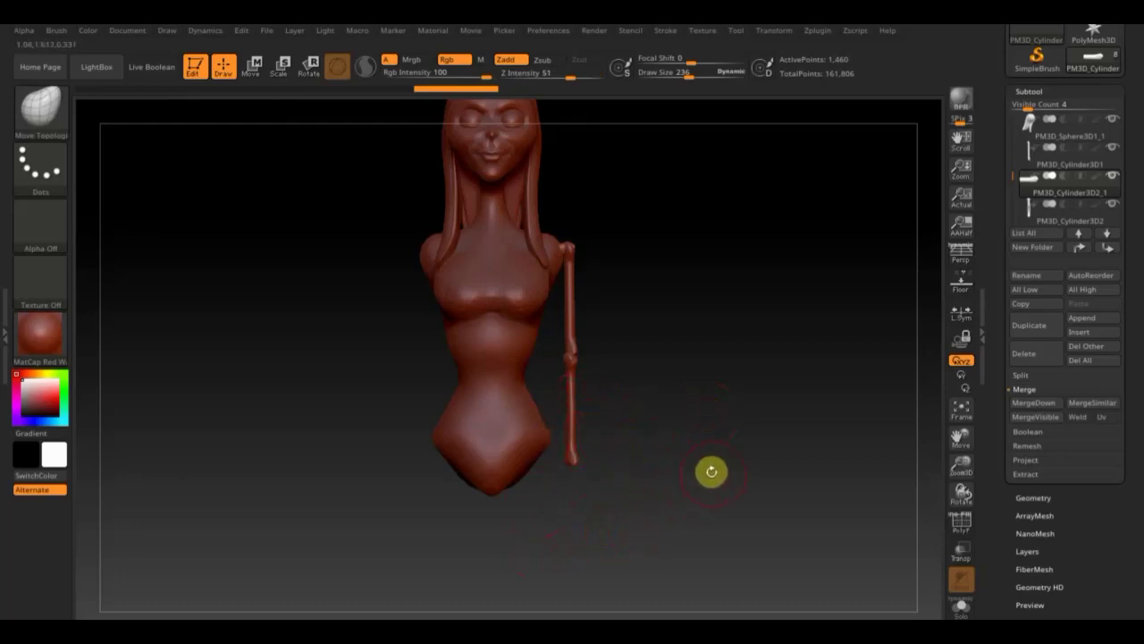
pyautogui.moveTo(707, 466)
pyautogui.mouseDown()
pyautogui.moveTo(701, 431)
pyautogui.moveTo(690, 438)
pyautogui.mouseUp()
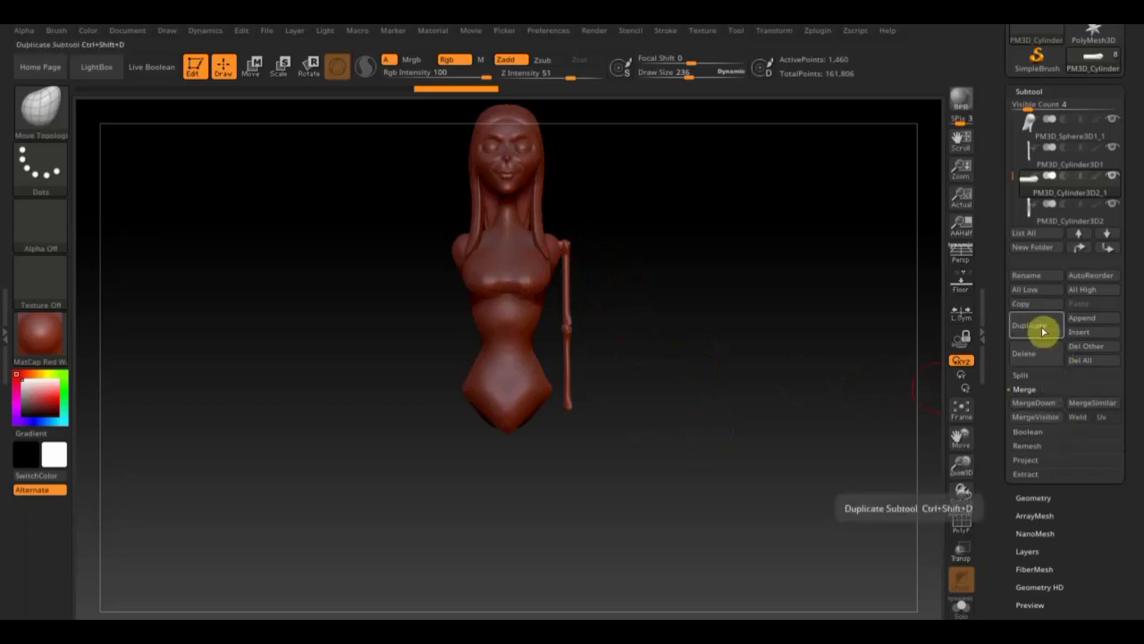
# Step: Add a new Cylinder3D primitive as a subtool and select it
pyautogui.click(1085, 318)
pyautogui.moveTo(795, 387)
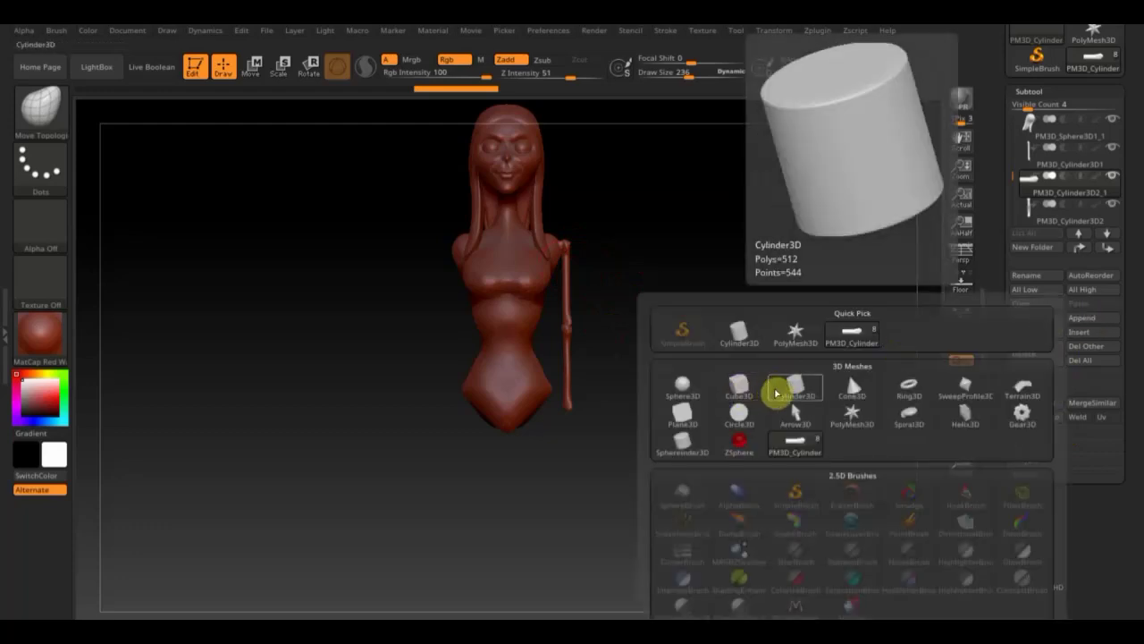
pyautogui.click(783, 389)
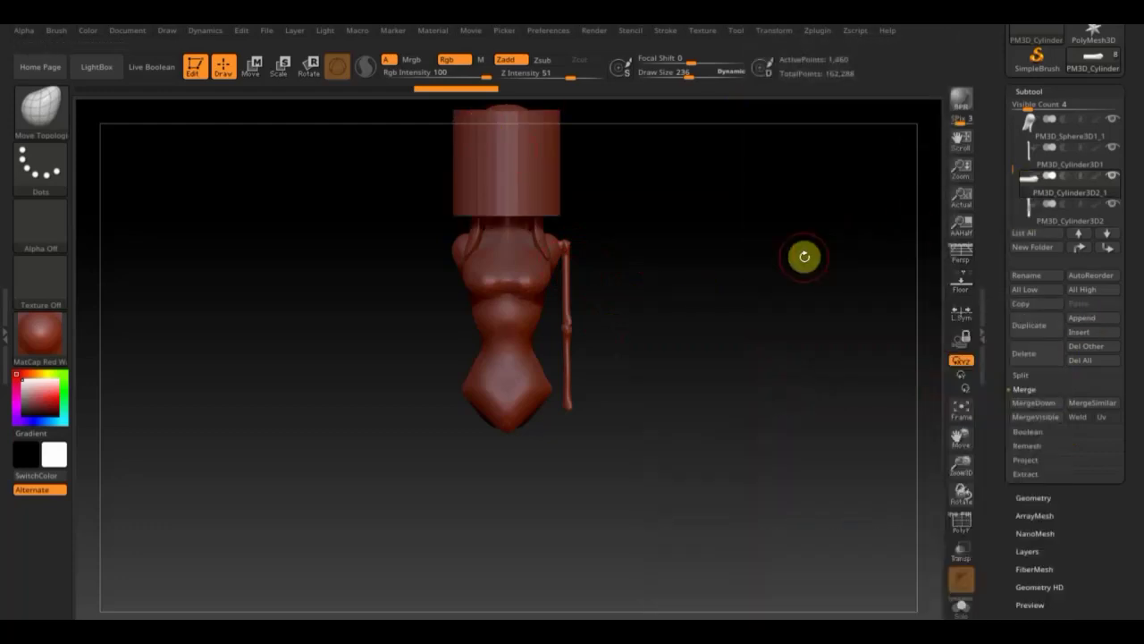
pyautogui.click(805, 257)
pyautogui.click(988, 297)
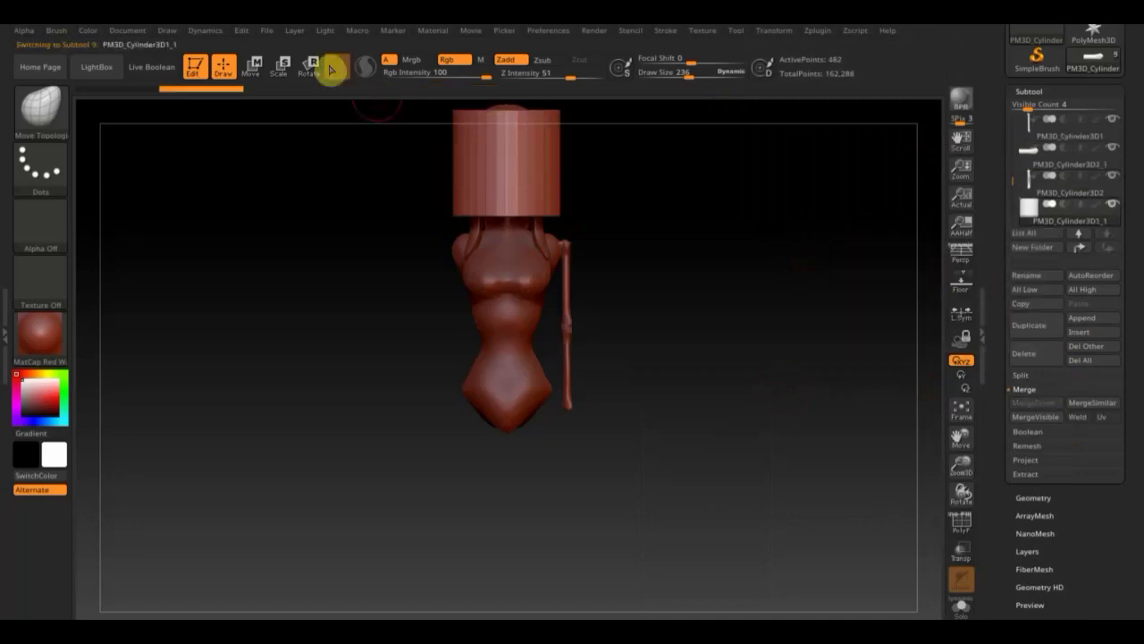
# Step: Scale the new cylinder with the Transpose gizmo and place it by the arm
pyautogui.click(254, 64)
pyautogui.moveTo(503, 159); pyautogui.dragTo(490, 140)
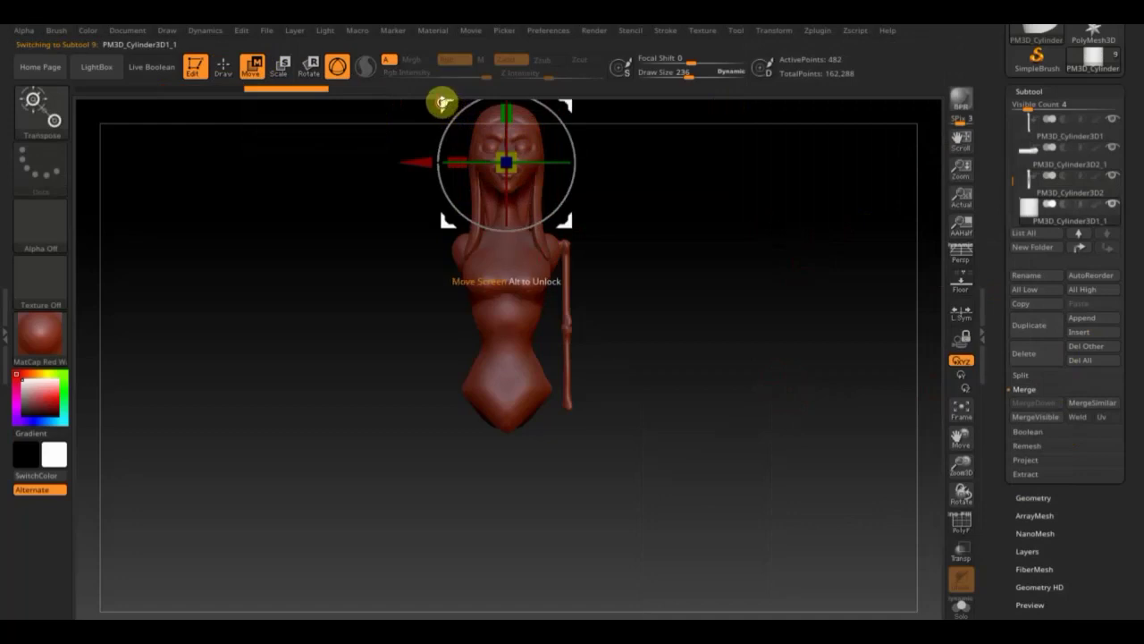
pyautogui.moveTo(444, 102)
pyautogui.mouseDown()
pyautogui.moveTo(528, 296)
pyautogui.moveTo(535, 349)
pyautogui.mouseUp()
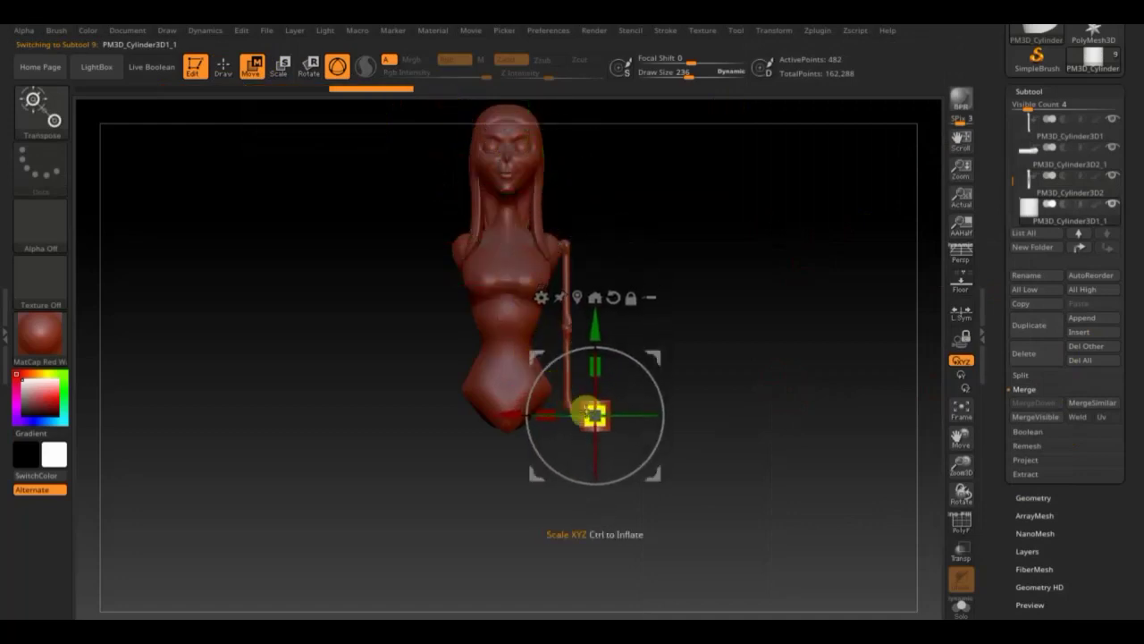
pyautogui.moveTo(599, 367); pyautogui.dragTo(605, 350)
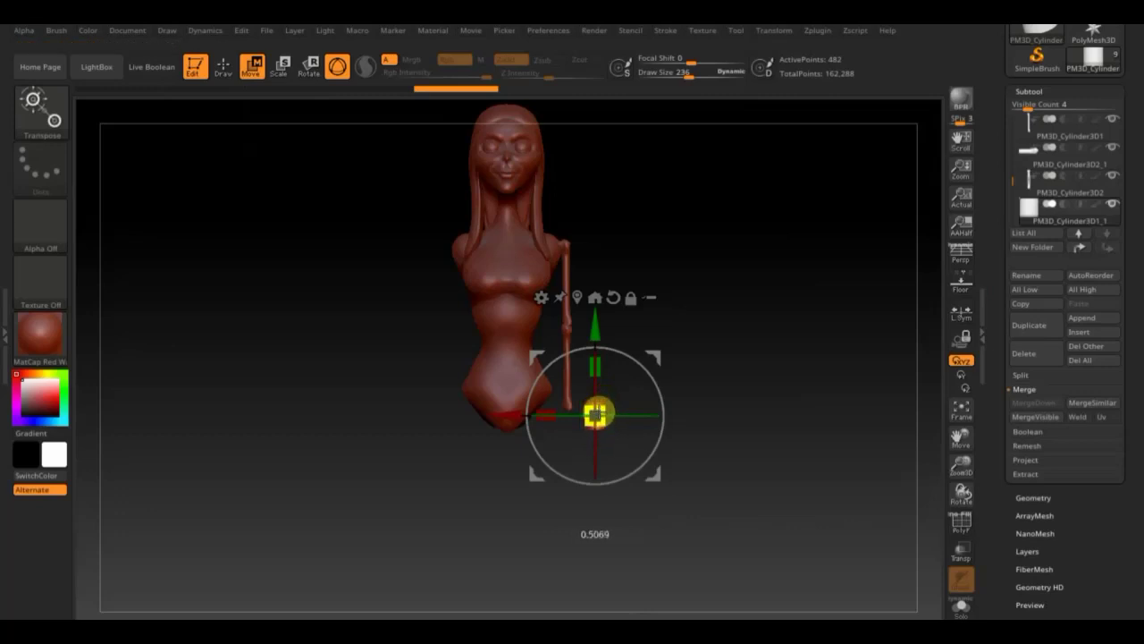
pyautogui.moveTo(597, 413); pyautogui.dragTo(621, 401)
pyautogui.scroll(3, 746, 383)
pyautogui.scroll(3, 771, 507)
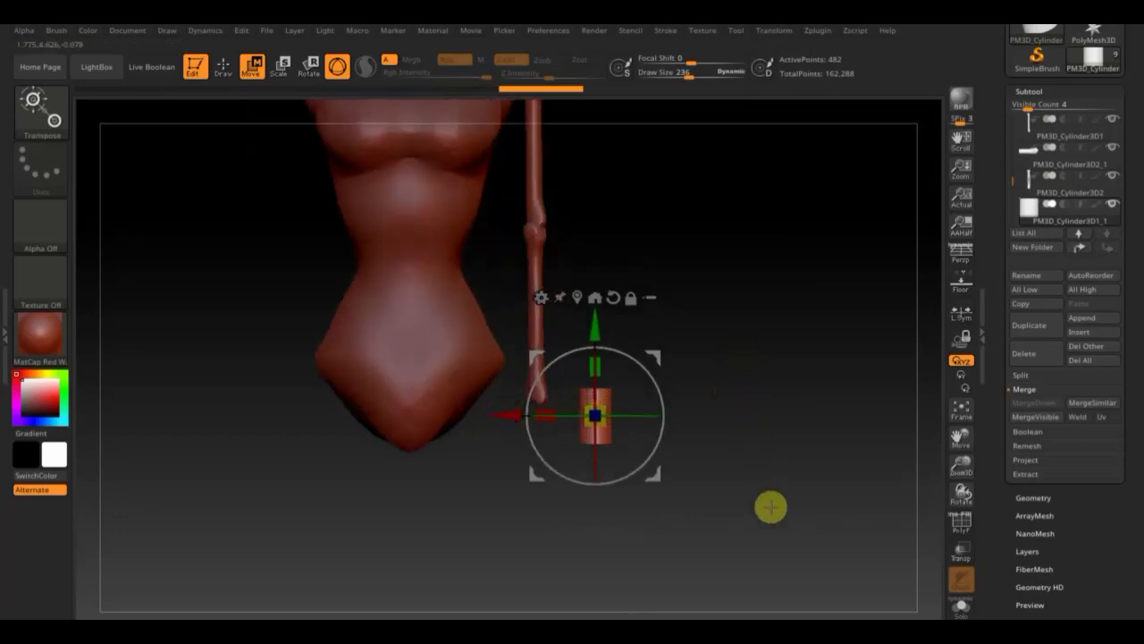
# Step: Switch to the ClayBuildup brush with Draw Size lowered to 65
pyautogui.click(223, 68)
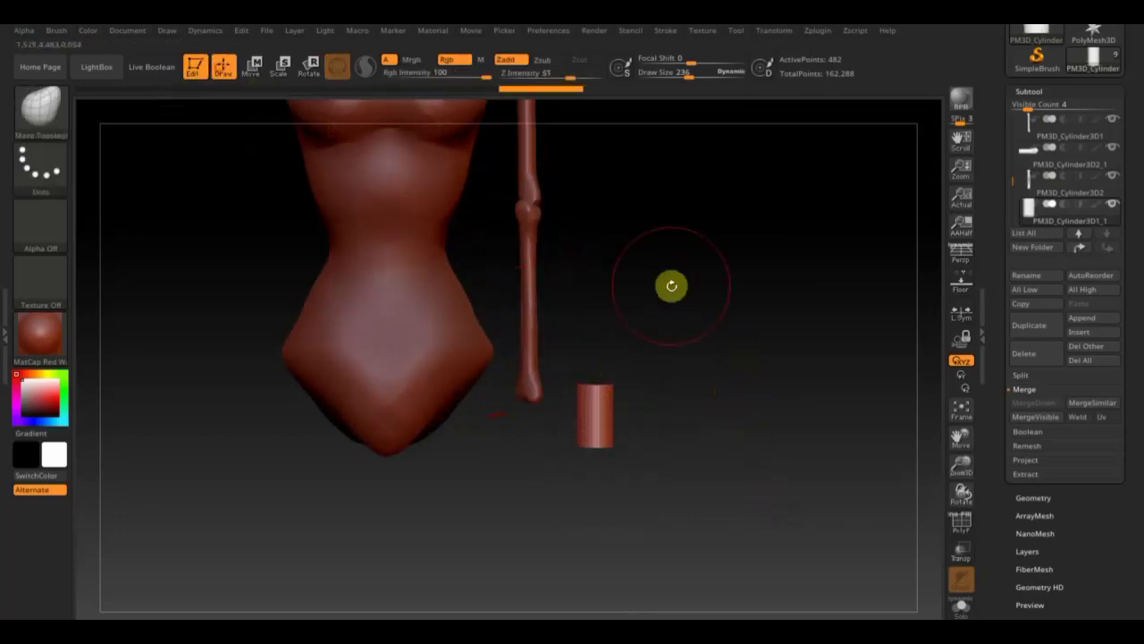
pyautogui.moveTo(671, 285); pyautogui.dragTo(662, 340)
pyautogui.moveTo(689, 75); pyautogui.dragTo(679, 77)
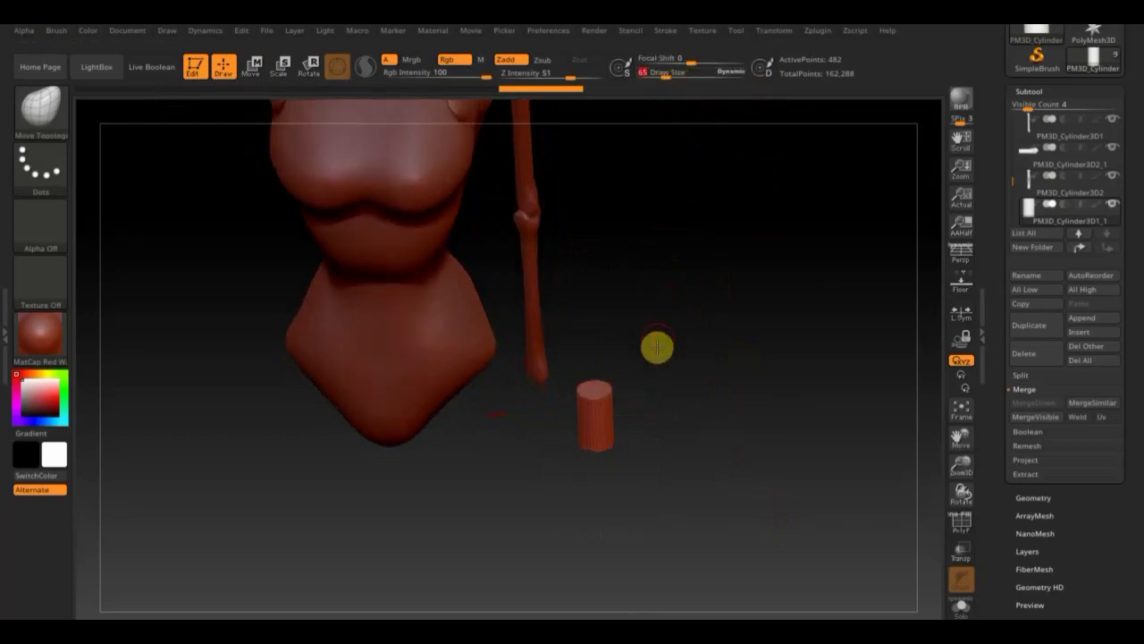
pyautogui.moveTo(656, 345); pyautogui.dragTo(615, 395)
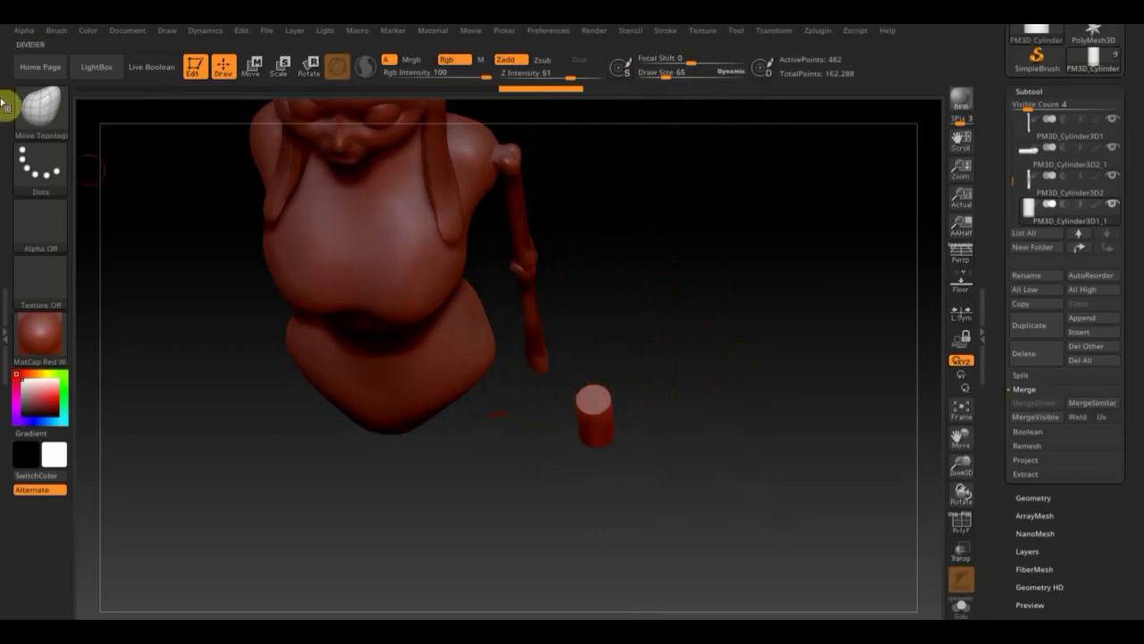
pyautogui.click(41, 108)
pyautogui.click(170, 119)
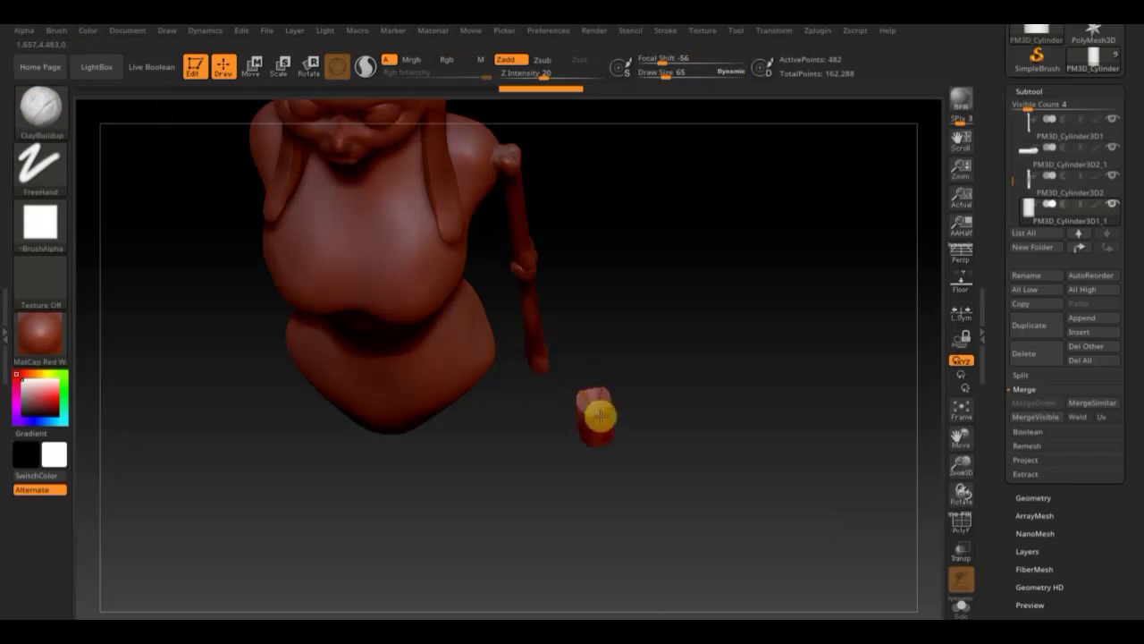
pyautogui.moveTo(659, 396)
pyautogui.mouseDown()
pyautogui.moveTo(659, 340)
pyautogui.moveTo(636, 385)
pyautogui.mouseUp()
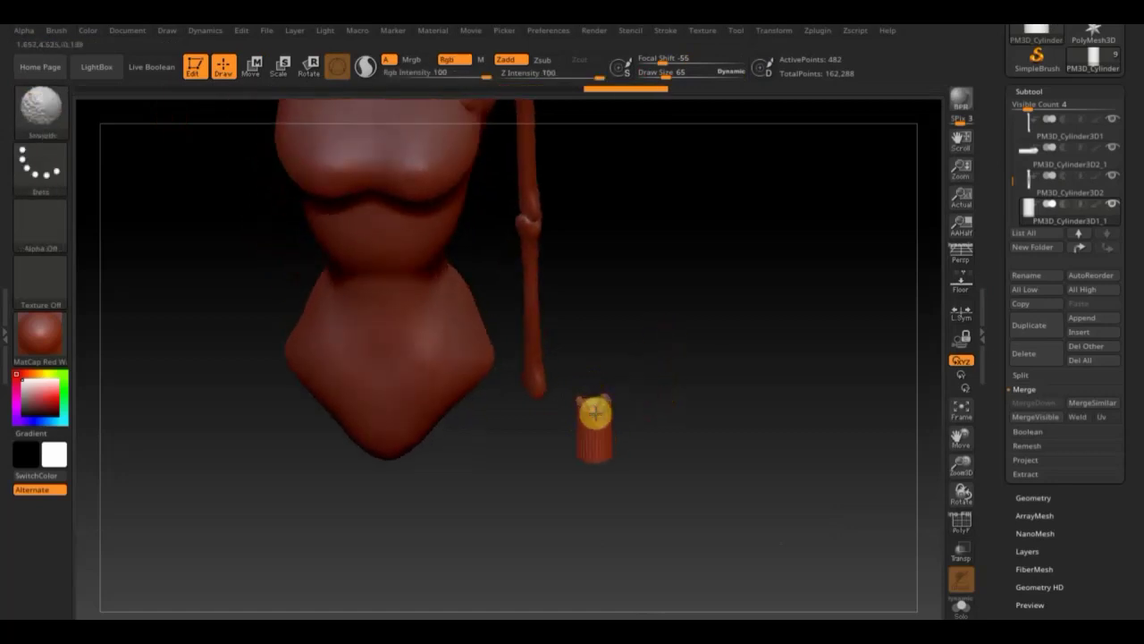
pyautogui.moveTo(617, 437)
pyautogui.mouseDown()
pyautogui.moveTo(649, 437)
pyautogui.moveTo(654, 411)
pyautogui.moveTo(632, 295)
pyautogui.mouseUp()
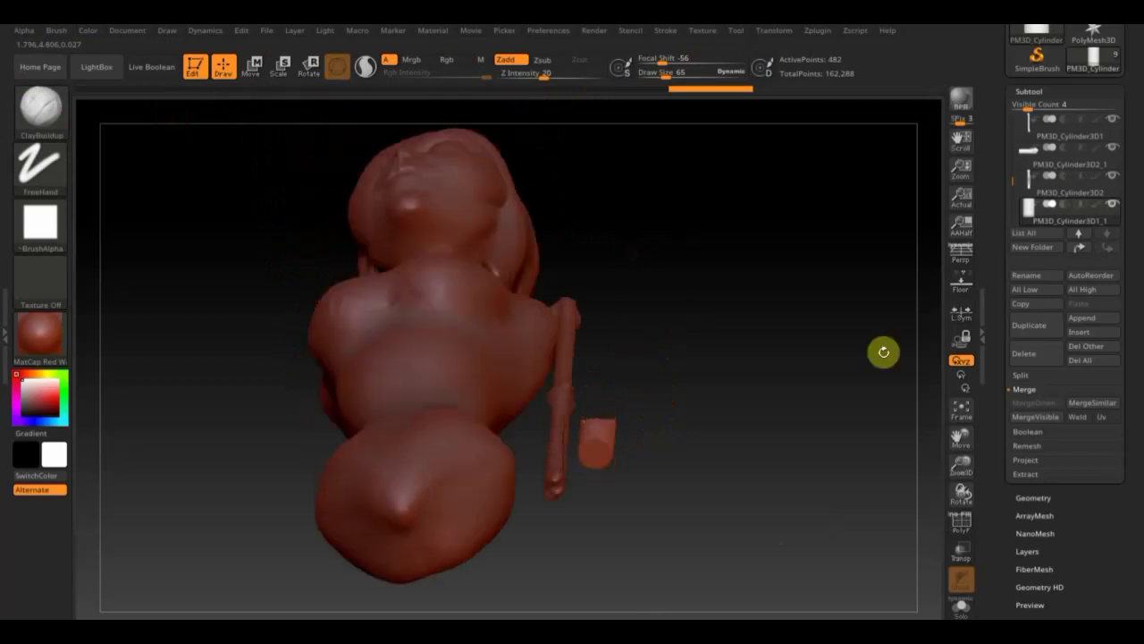
# Step: DynaMesh the small cylinder, then build up and smooth its top
pyautogui.click(1044, 497)
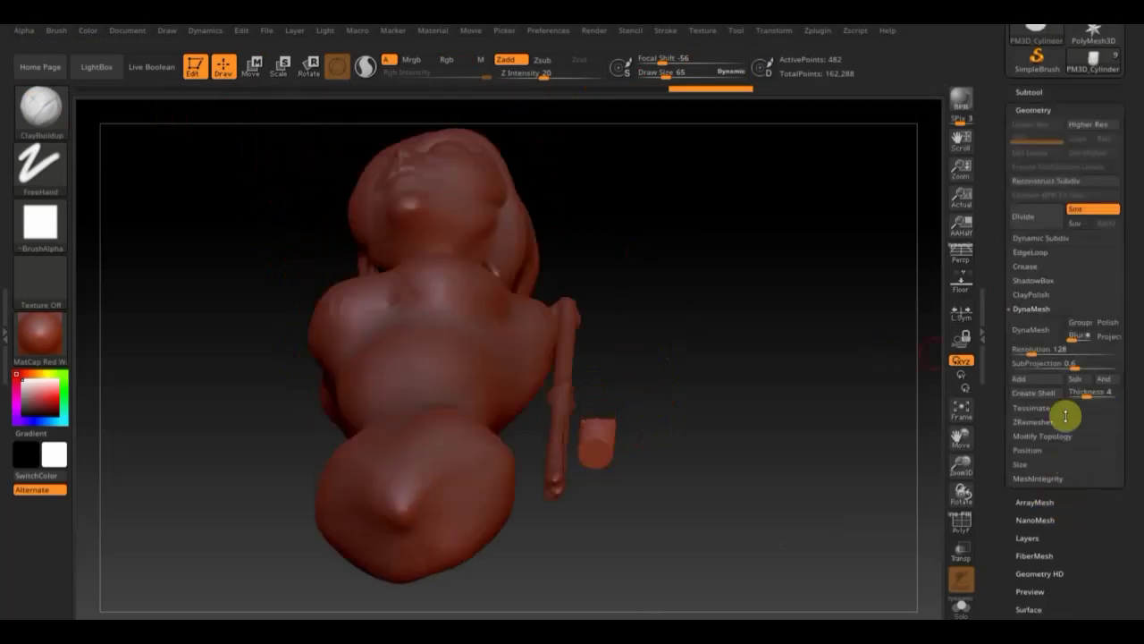
pyautogui.click(1033, 330)
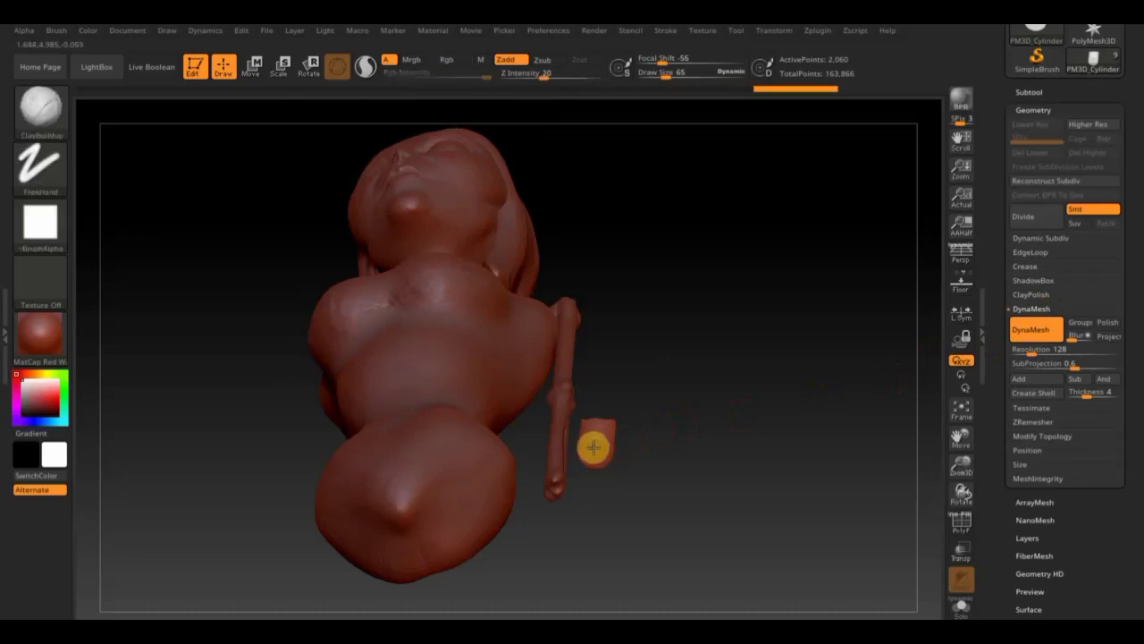
pyautogui.moveTo(598, 464); pyautogui.dragTo(592, 460)
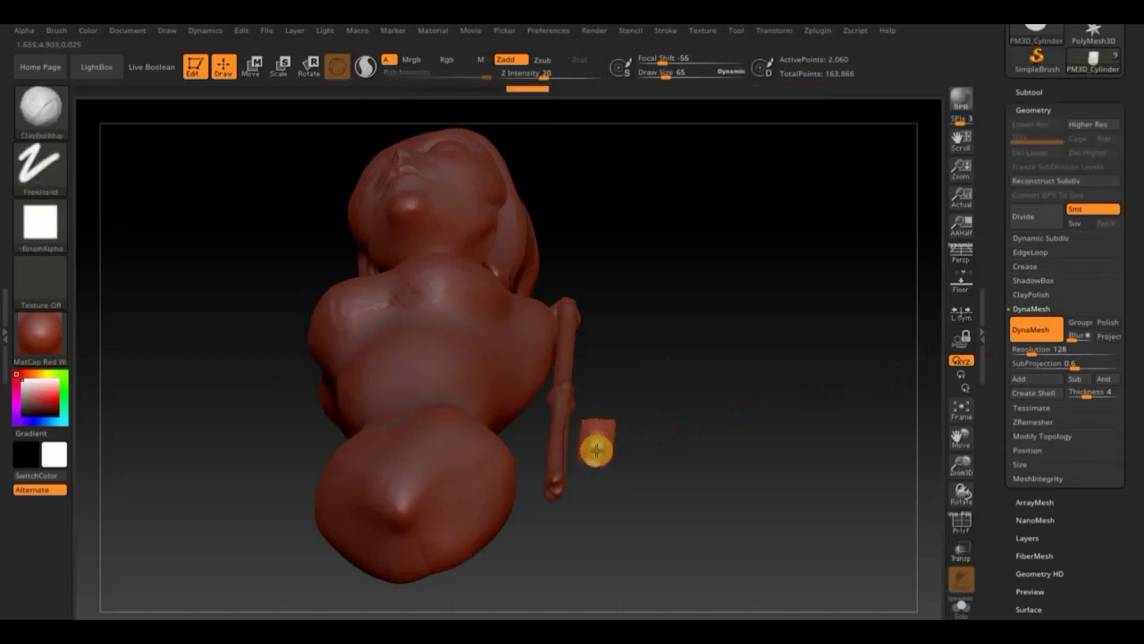
pyautogui.press('shift')
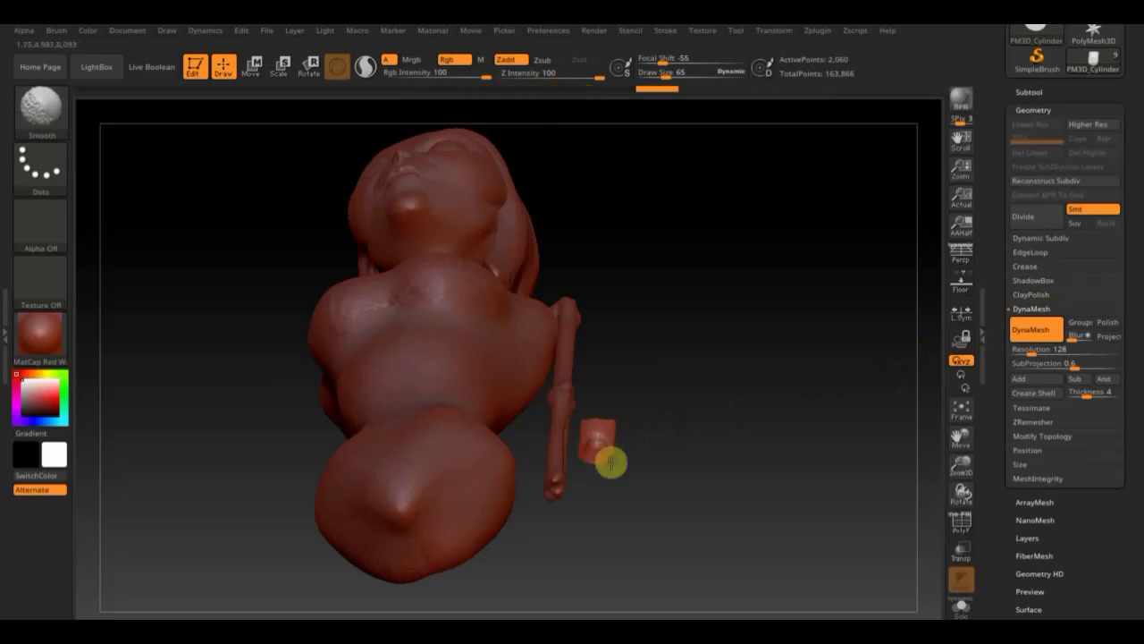
pyautogui.moveTo(611, 463)
pyautogui.mouseDown()
pyautogui.moveTo(677, 510)
pyautogui.moveTo(656, 483)
pyautogui.moveTo(656, 509)
pyautogui.moveTo(591, 454)
pyautogui.moveTo(603, 455)
pyautogui.moveTo(567, 456)
pyautogui.mouseUp()
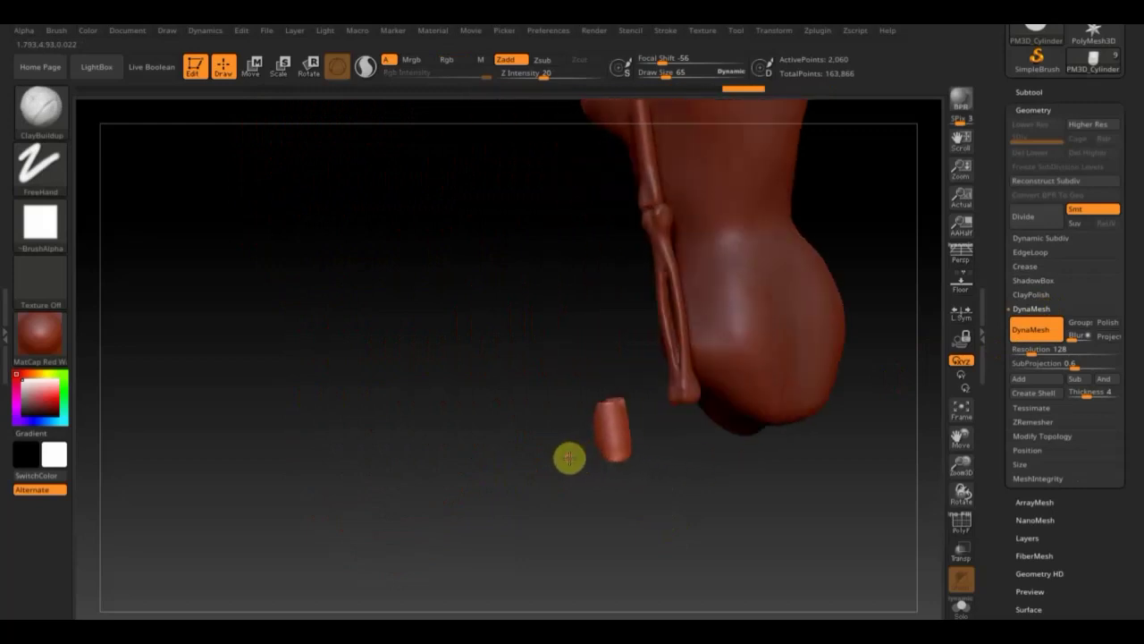
pyautogui.moveTo(672, 450)
pyautogui.mouseDown()
pyautogui.moveTo(718, 467)
pyautogui.moveTo(700, 457)
pyautogui.moveTo(756, 447)
pyautogui.moveTo(682, 409)
pyautogui.mouseUp()
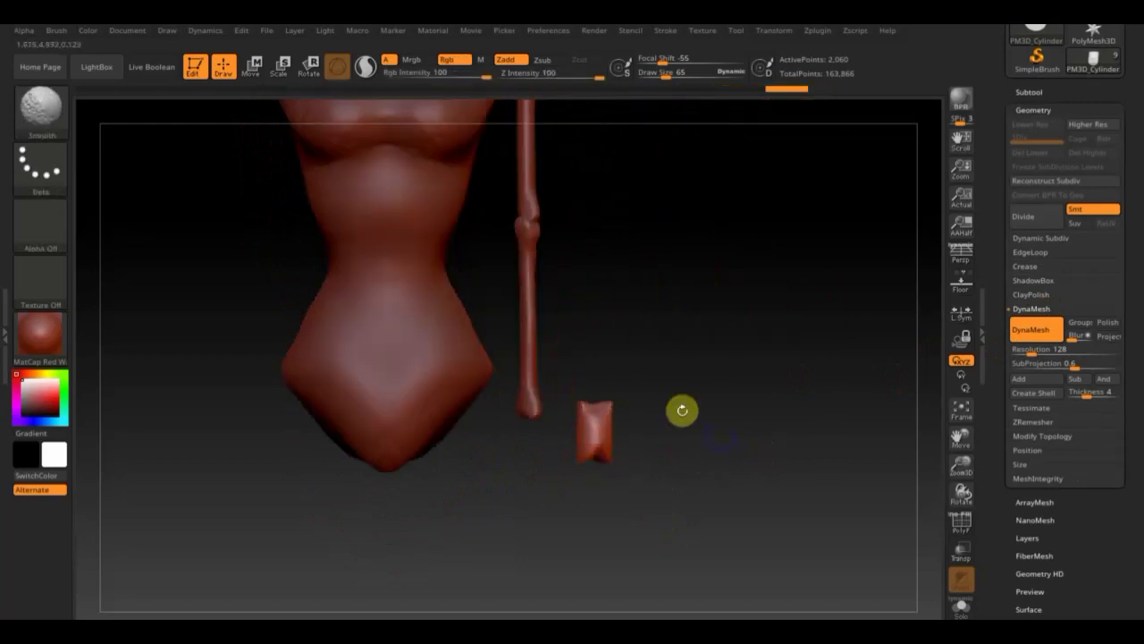
# Step: Extrude the small cylinder downward into sections, angling one section 15°
pyautogui.click(252, 66)
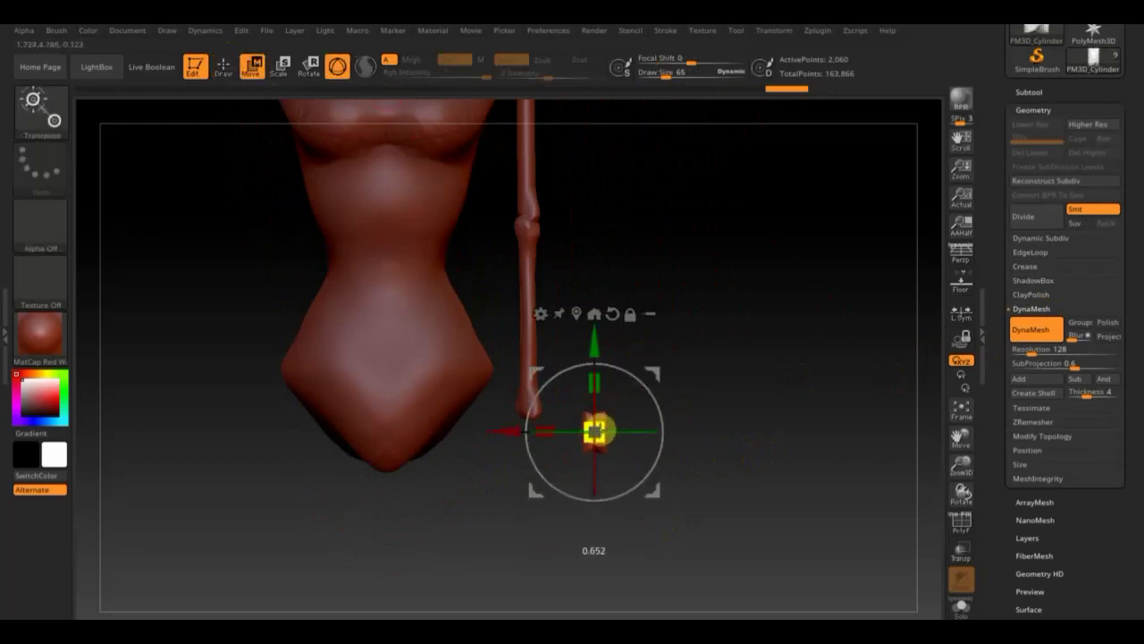
pyautogui.moveTo(596, 429); pyautogui.dragTo(595, 426)
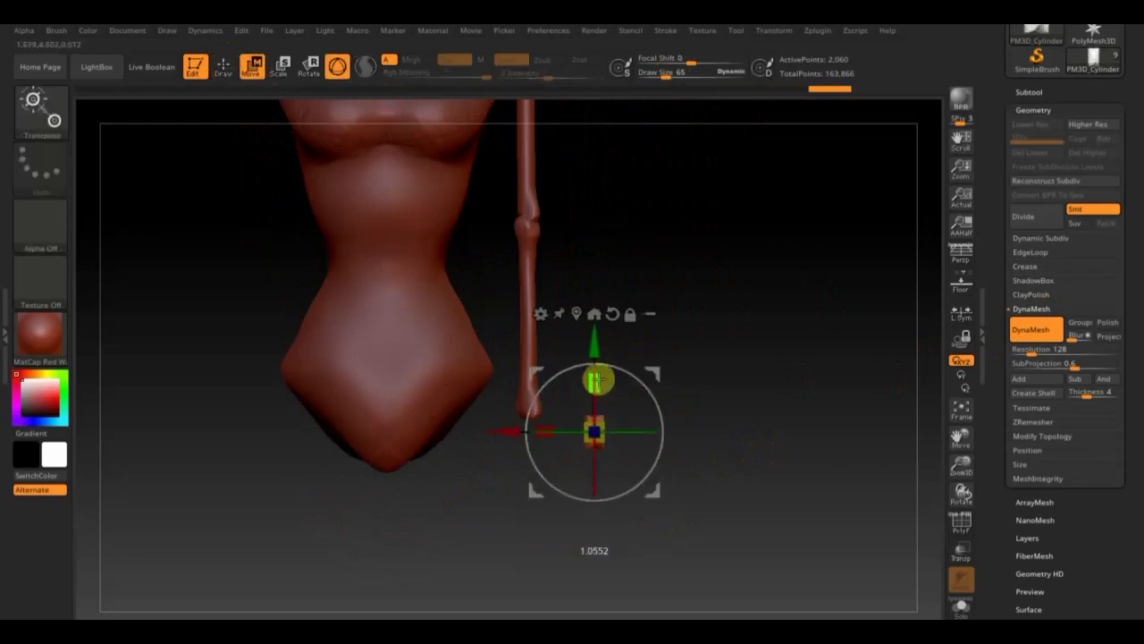
pyautogui.moveTo(597, 381); pyautogui.dragTo(595, 382)
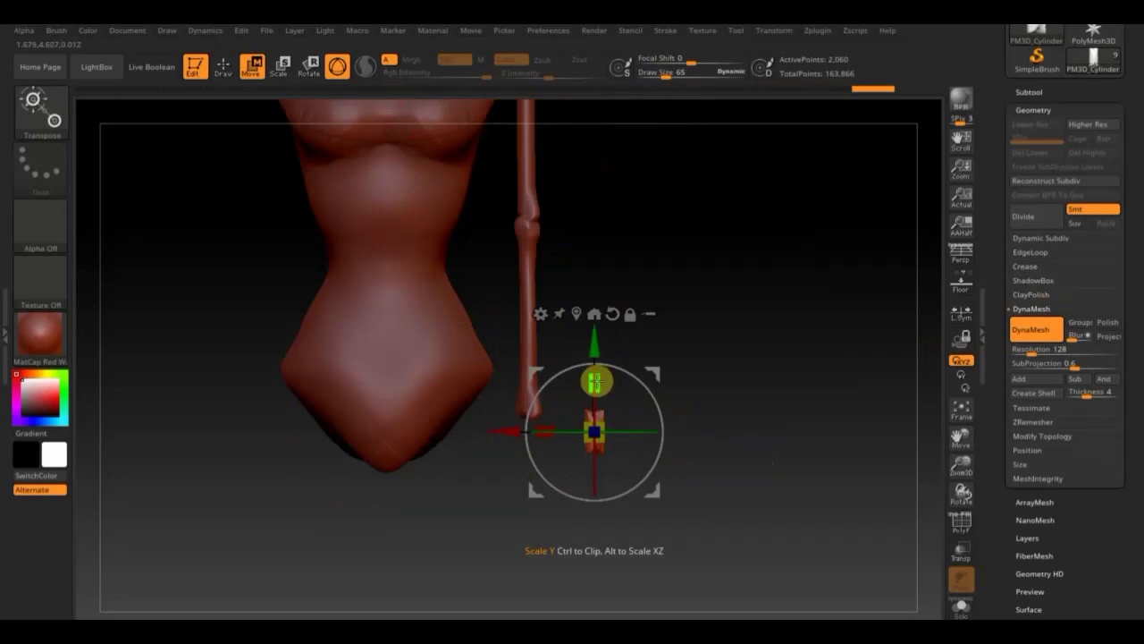
pyautogui.keyDown('ctrl'); pyautogui.moveTo(592, 343); pyautogui.dragTo(592, 383); pyautogui.keyUp('ctrl')
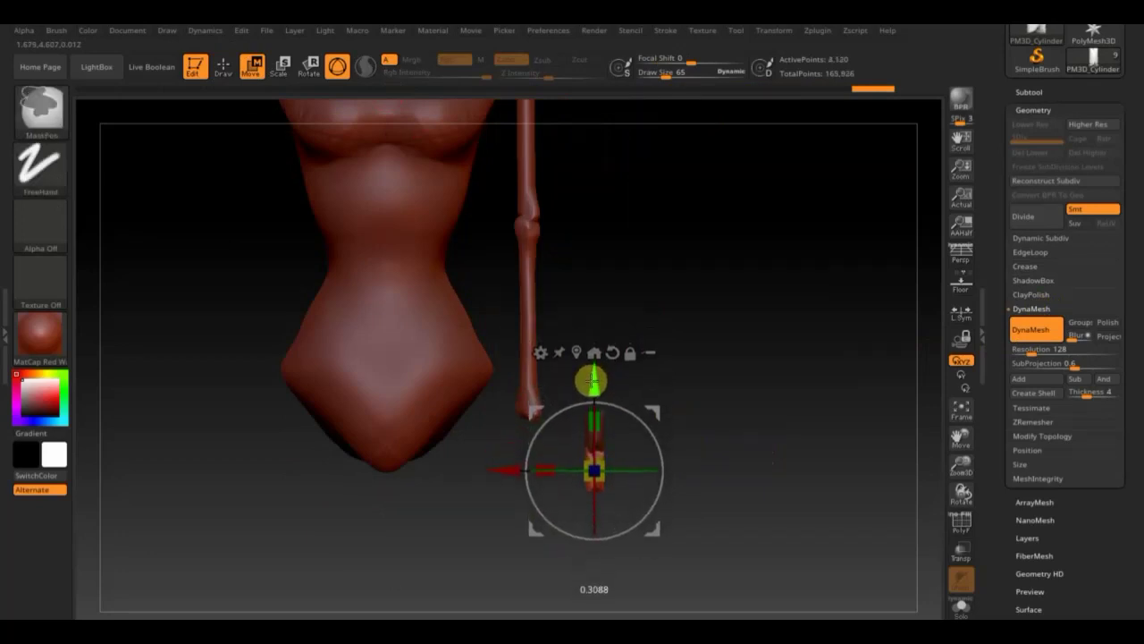
pyautogui.moveTo(633, 463); pyautogui.dragTo(621, 480)
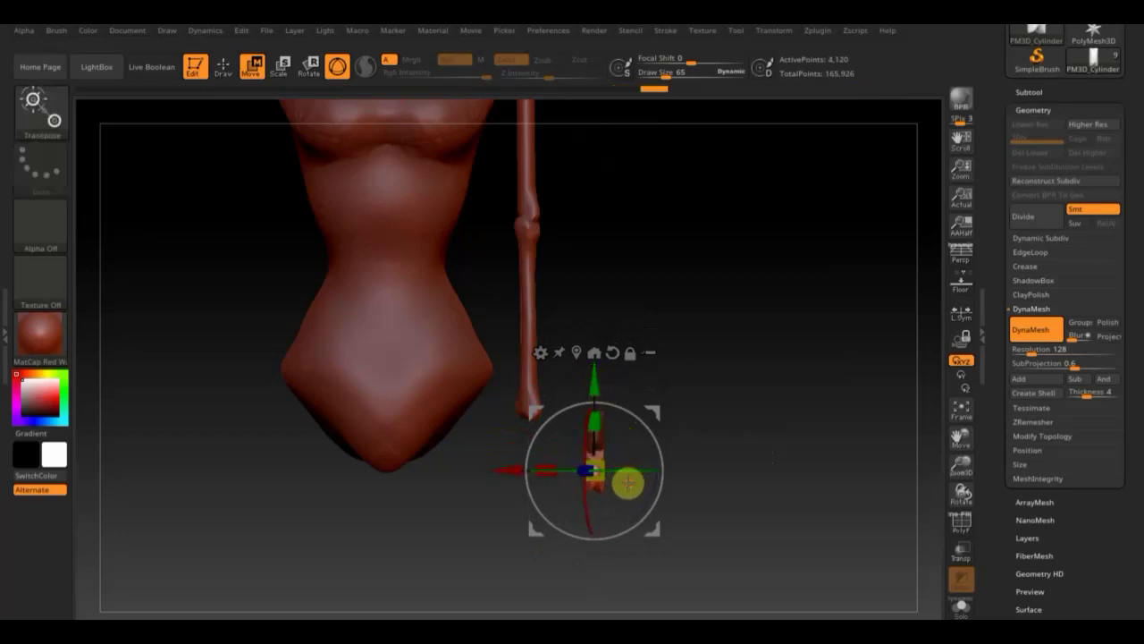
pyautogui.keyDown('ctrl'); pyautogui.moveTo(595, 385); pyautogui.dragTo(602, 420); pyautogui.keyUp('ctrl')
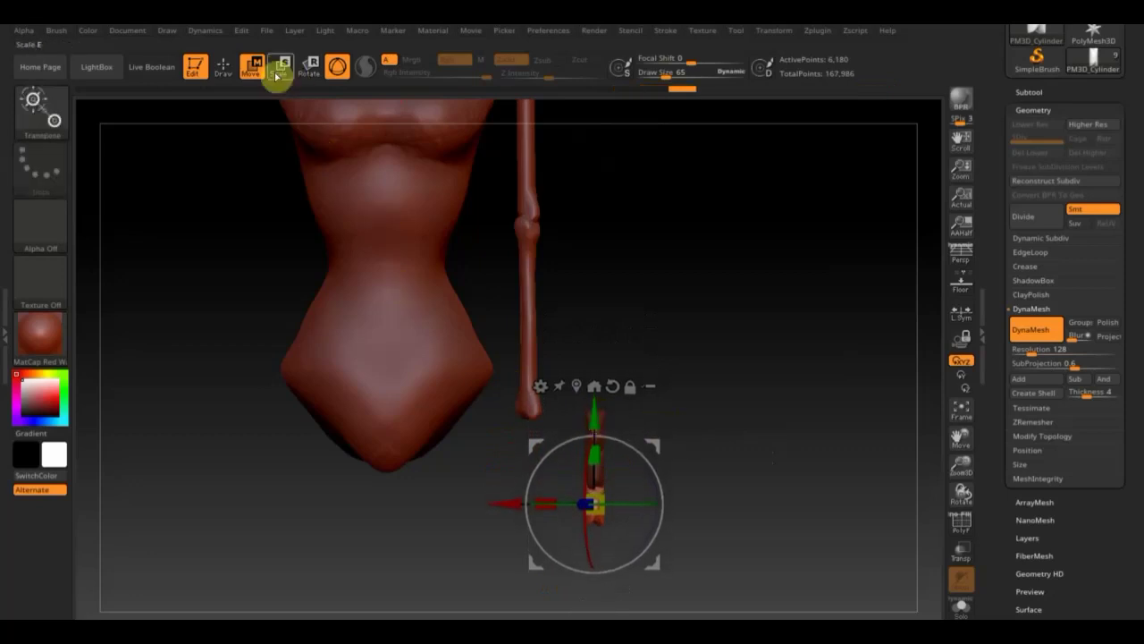
# Step: Pick the Move Topological brush and raise Draw Size to 109
pyautogui.click(221, 68)
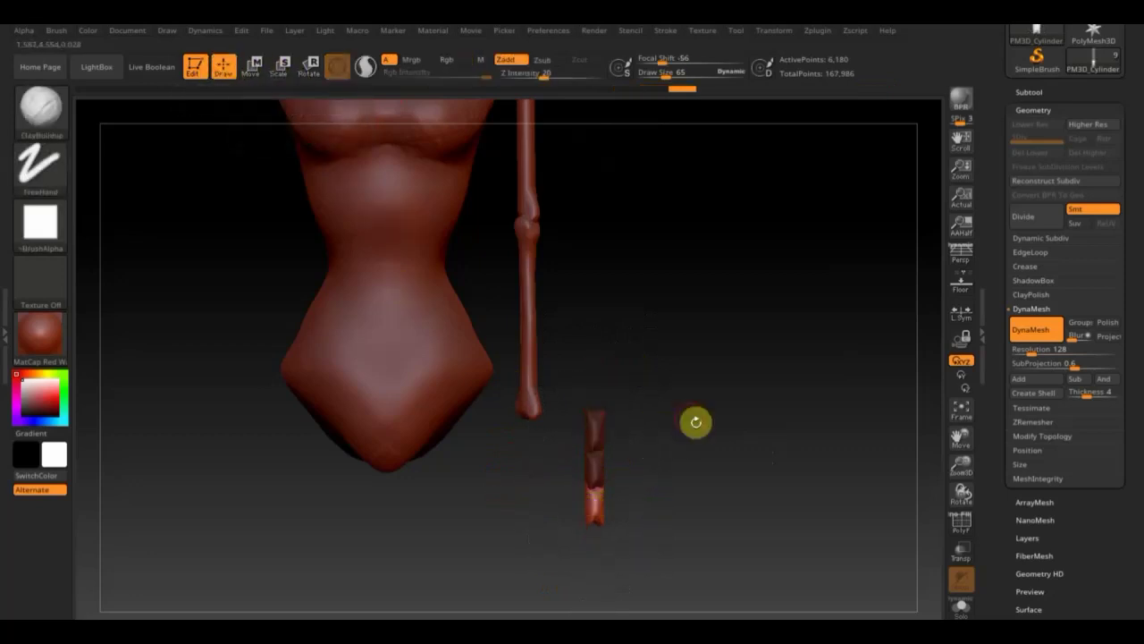
pyautogui.moveTo(673, 425)
pyautogui.mouseDown()
pyautogui.moveTo(667, 298)
pyautogui.moveTo(605, 345)
pyautogui.moveTo(616, 355)
pyautogui.moveTo(595, 383)
pyautogui.moveTo(597, 357)
pyautogui.moveTo(707, 373)
pyautogui.moveTo(603, 388)
pyautogui.moveTo(710, 391)
pyautogui.moveTo(679, 386)
pyautogui.mouseUp()
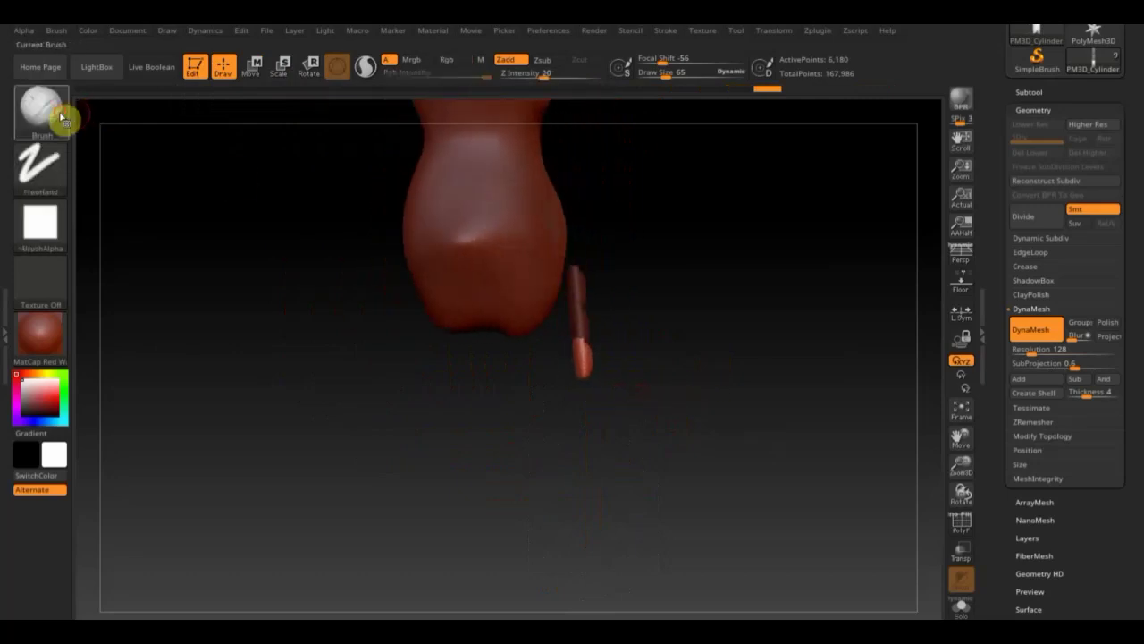
pyautogui.click(56, 111)
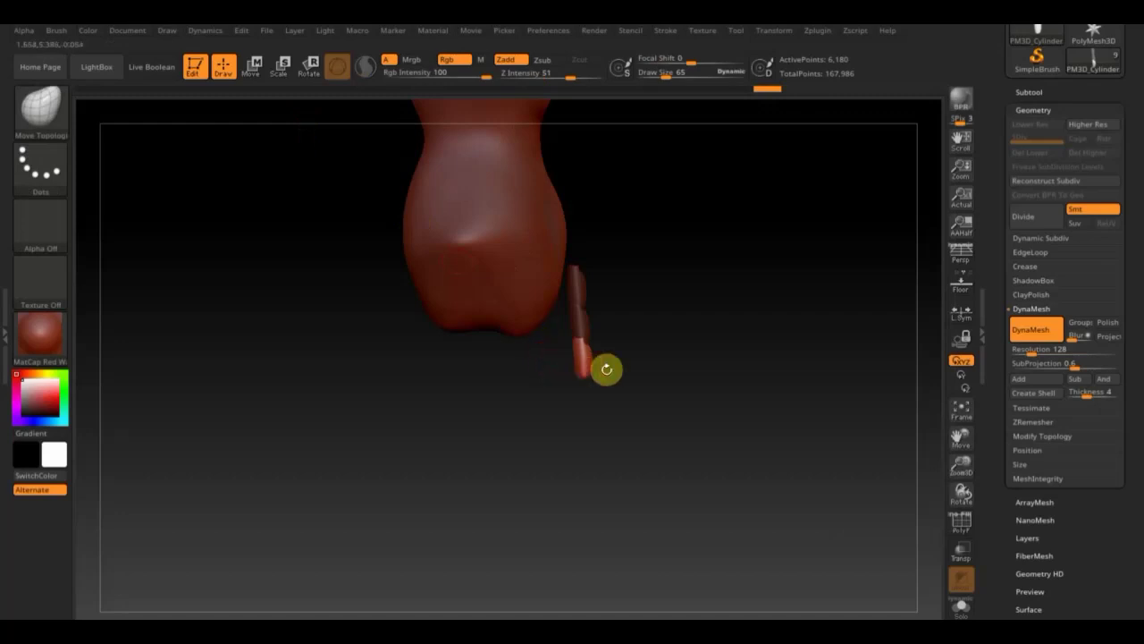
pyautogui.moveTo(664, 73); pyautogui.dragTo(672, 77)
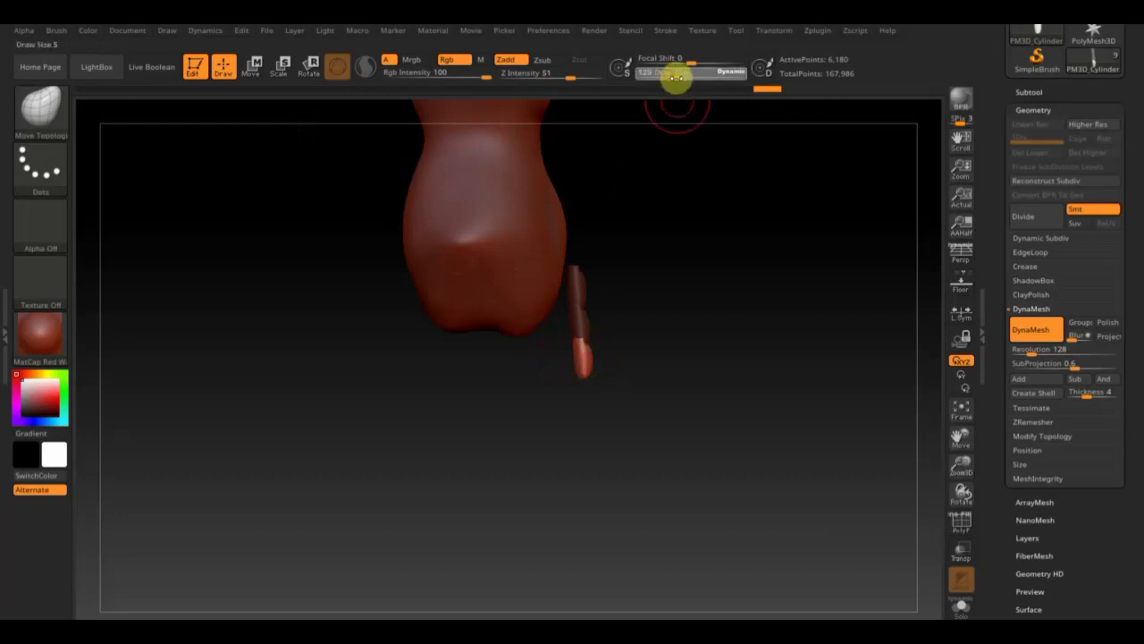
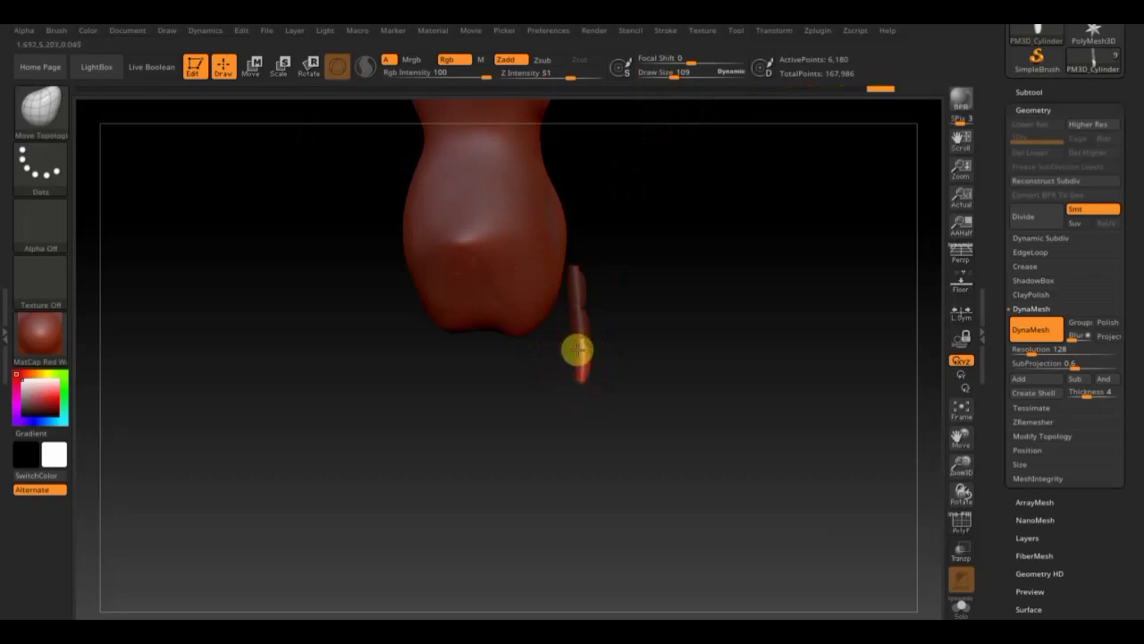
# Step: Smooth the surface of the three-segment finger cylinder with Shift-smoothing
pyautogui.moveTo(639, 351); pyautogui.dragTo(580, 364)
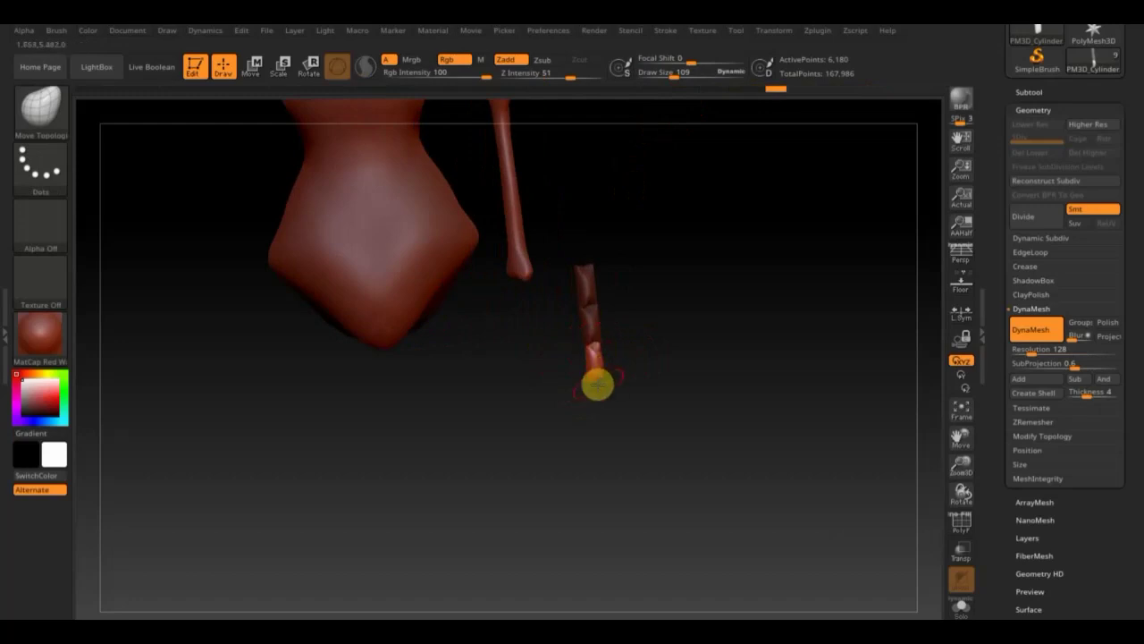
pyautogui.press('shift')
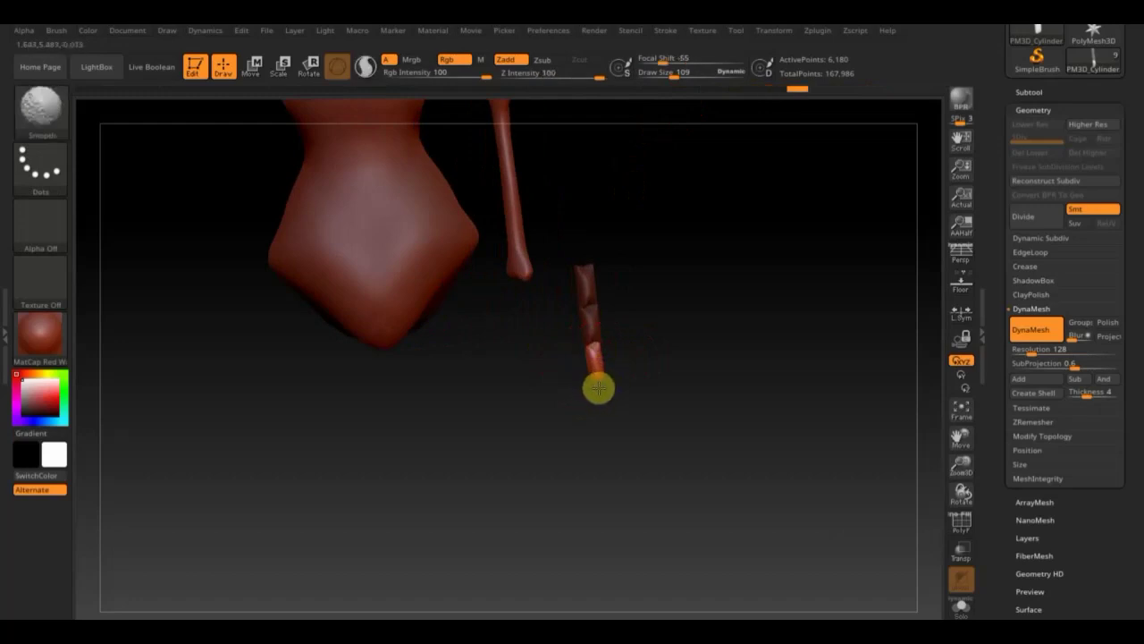
pyautogui.moveTo(599, 386)
pyautogui.mouseDown()
pyautogui.moveTo(682, 380)
pyautogui.moveTo(720, 358)
pyautogui.moveTo(671, 360)
pyautogui.moveTo(667, 391)
pyautogui.moveTo(623, 408)
pyautogui.moveTo(593, 402)
pyautogui.moveTo(673, 364)
pyautogui.moveTo(689, 320)
pyautogui.moveTo(703, 450)
pyautogui.mouseUp()
pyautogui.press('shift')
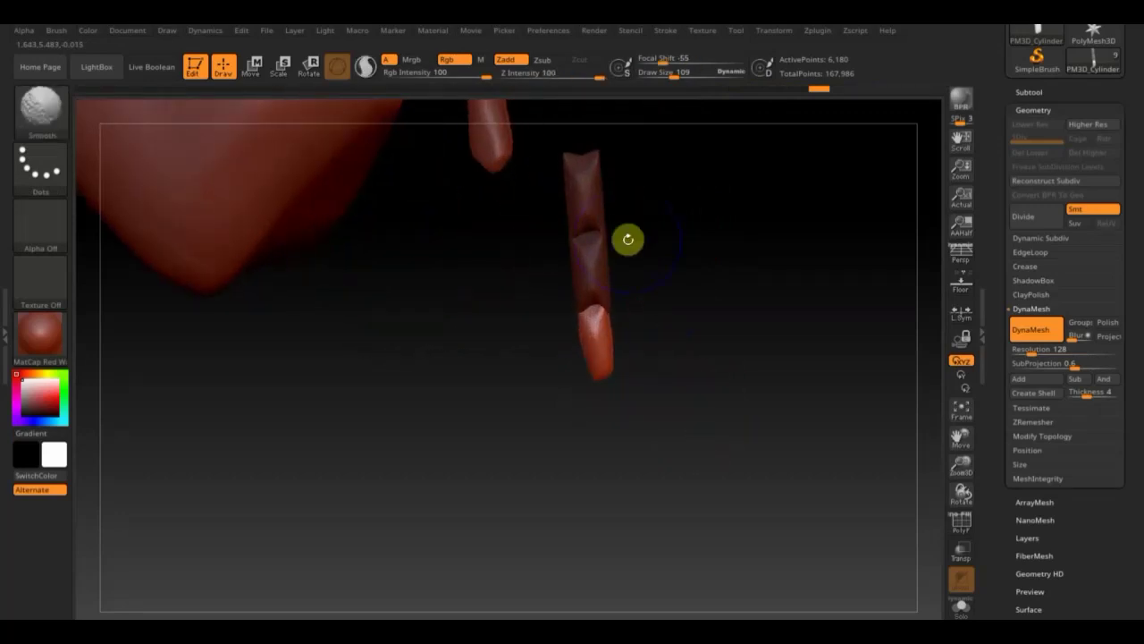
pyautogui.moveTo(708, 219)
pyautogui.mouseDown()
pyautogui.moveTo(719, 259)
pyautogui.moveTo(707, 281)
pyautogui.mouseUp()
pyautogui.press('shift')
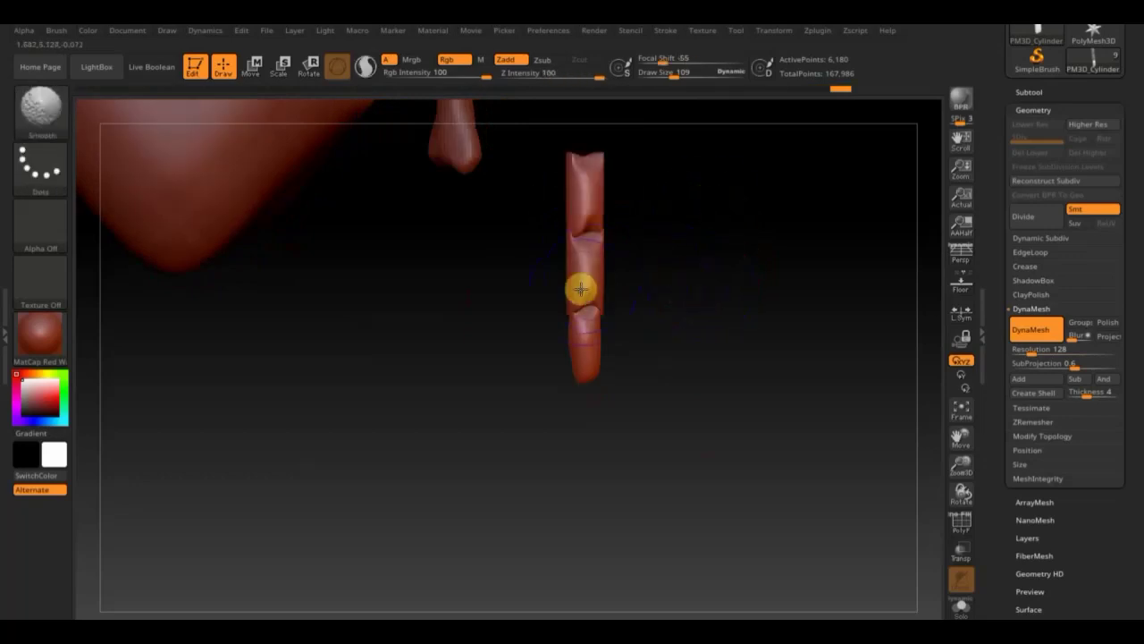
pyautogui.keyDown('shift'); pyautogui.moveTo(583, 251); pyautogui.dragTo(582, 194); pyautogui.keyUp('shift')
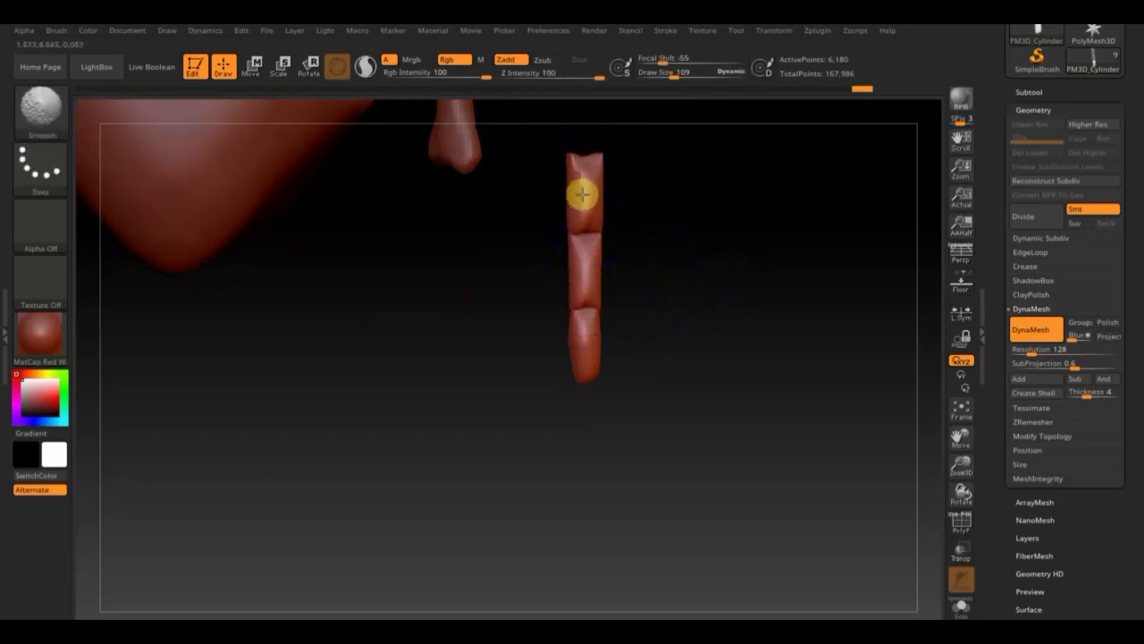
# Step: Straighten the finger's joints with Move Topologic so the segments are even and tapered
pyautogui.moveTo(658, 269)
pyautogui.mouseDown()
pyautogui.moveTo(686, 273)
pyautogui.moveTo(670, 247)
pyautogui.mouseUp()
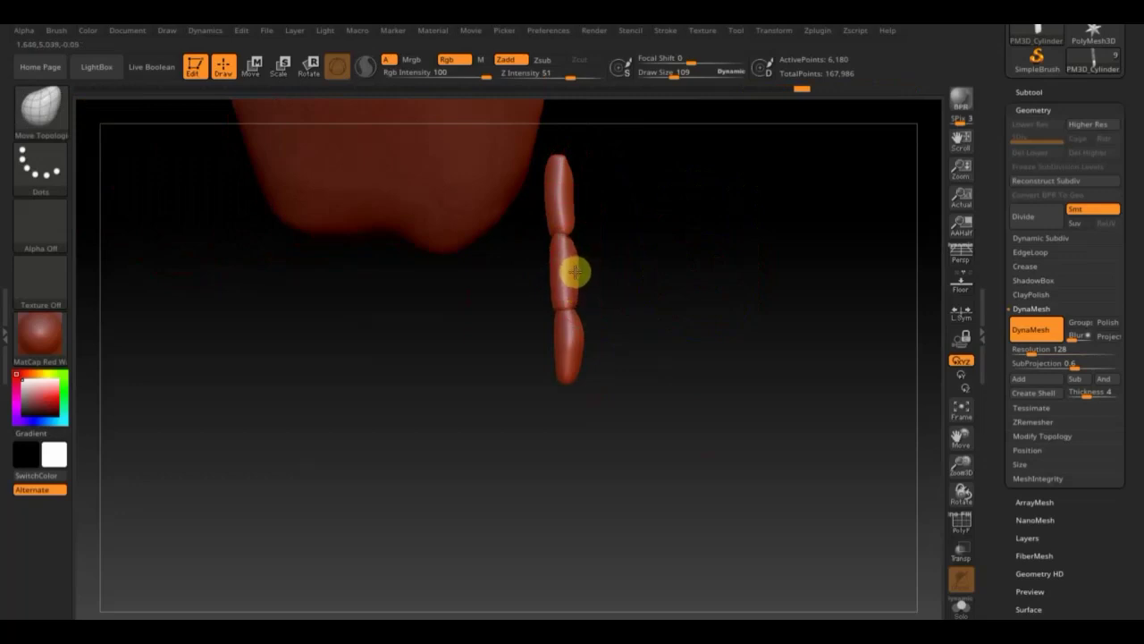
pyautogui.moveTo(575, 271); pyautogui.dragTo(569, 358)
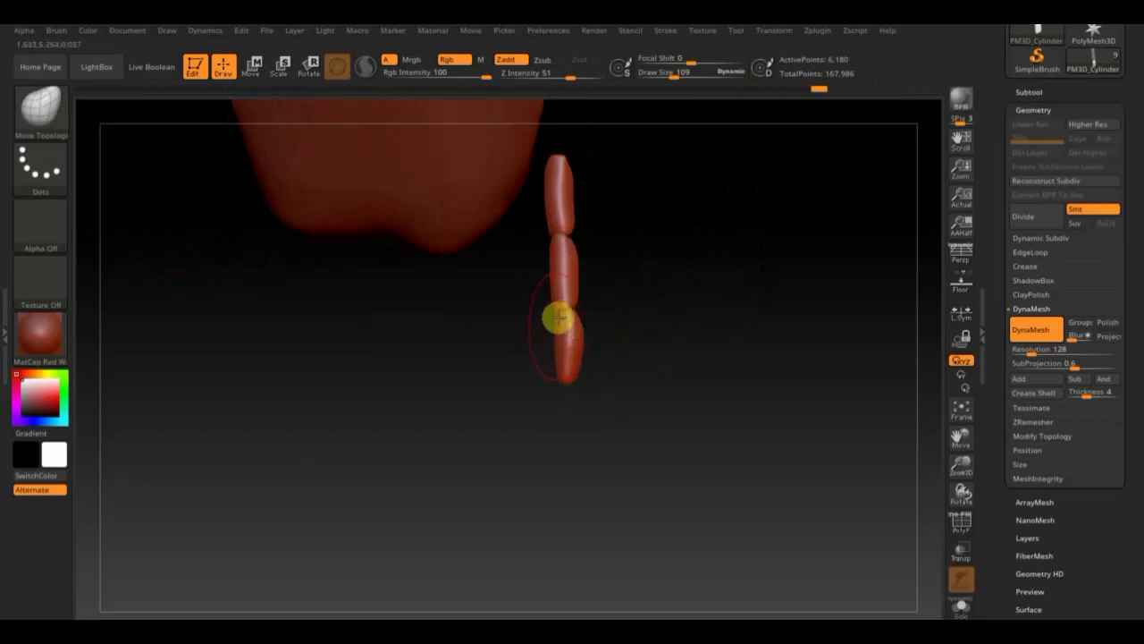
pyautogui.moveTo(556, 320)
pyautogui.mouseDown()
pyautogui.moveTo(623, 316)
pyautogui.moveTo(631, 336)
pyautogui.mouseUp()
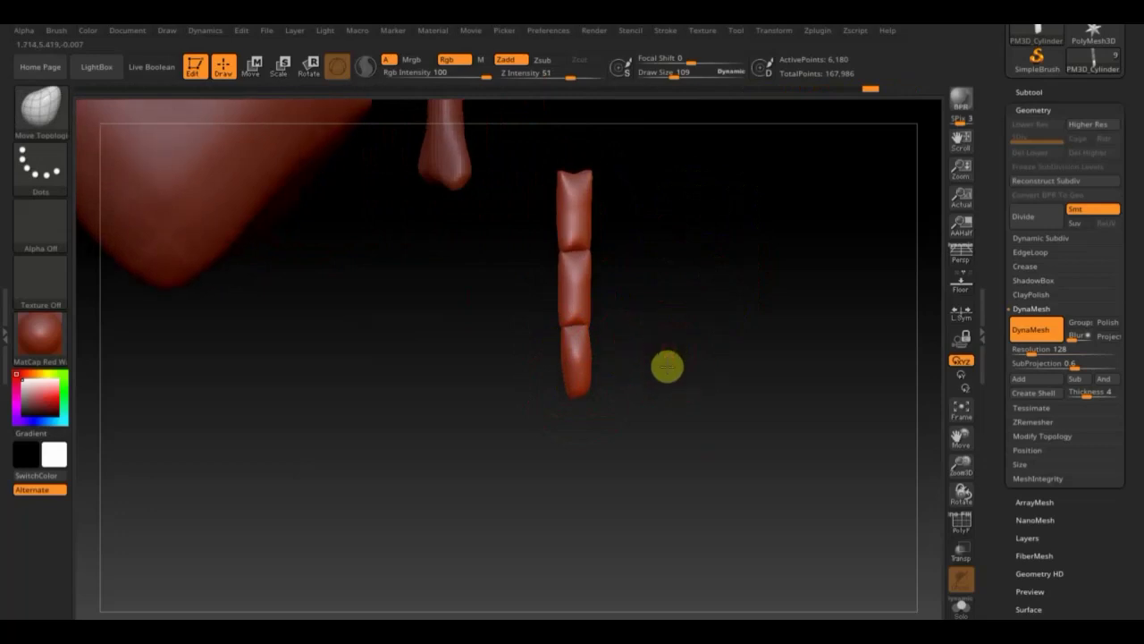
pyautogui.keyDown('ctrl'); pyautogui.keyDown('shift'); pyautogui.moveTo(666, 365); pyautogui.dragTo(647, 242); pyautogui.keyUp('shift'); pyautogui.keyUp('ctrl')
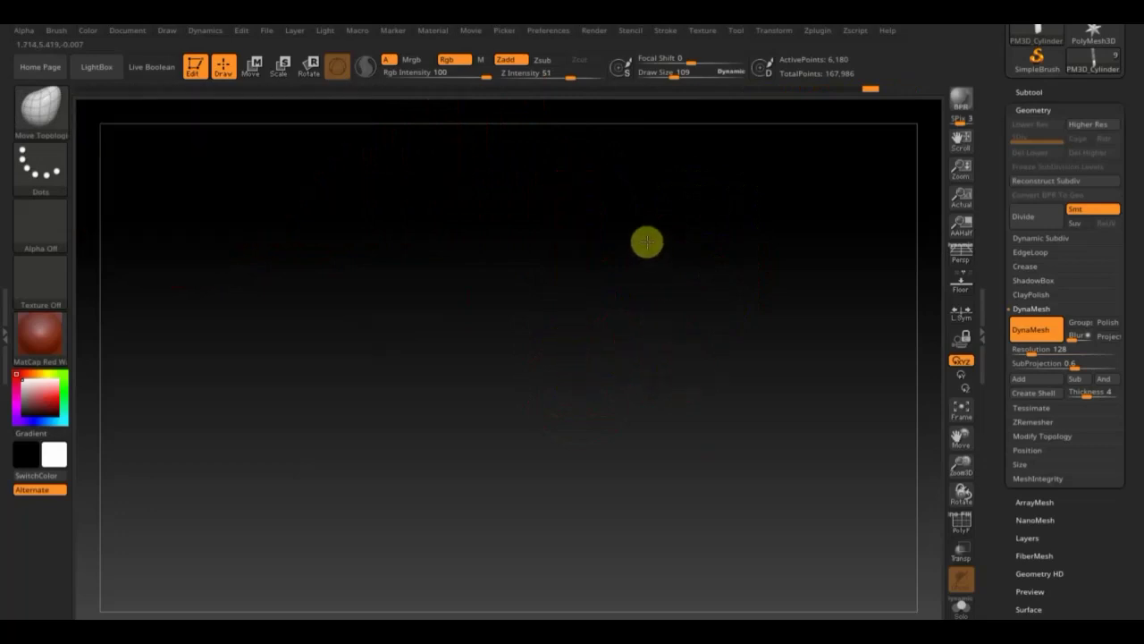
# Step: Duplicate the finger subtool and move the copy sideways and down below the arm
pyautogui.keyDown('ctrl'); pyautogui.keyDown('shift'); pyautogui.click(960, 409); pyautogui.keyUp('shift'); pyautogui.keyUp('ctrl')
pyautogui.moveTo(732, 388)
pyautogui.mouseDown()
pyautogui.moveTo(689, 263)
pyautogui.moveTo(634, 214)
pyautogui.moveTo(617, 309)
pyautogui.moveTo(574, 183)
pyautogui.moveTo(649, 378)
pyautogui.moveTo(623, 402)
pyautogui.moveTo(651, 411)
pyautogui.moveTo(690, 400)
pyautogui.moveTo(685, 408)
pyautogui.mouseUp()
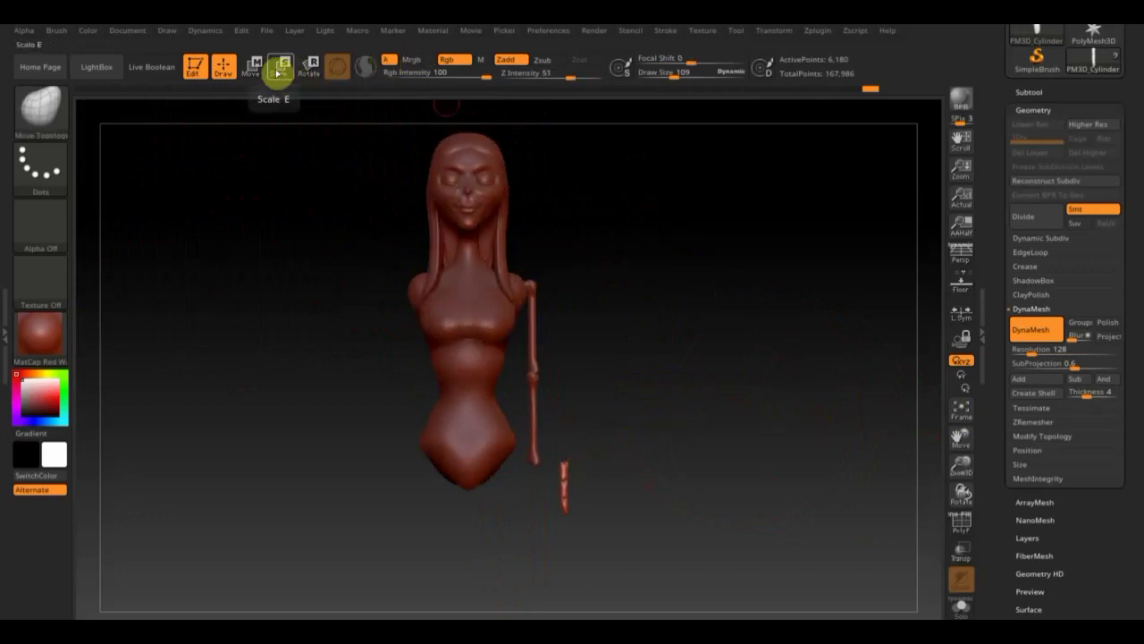
pyautogui.click(1033, 91)
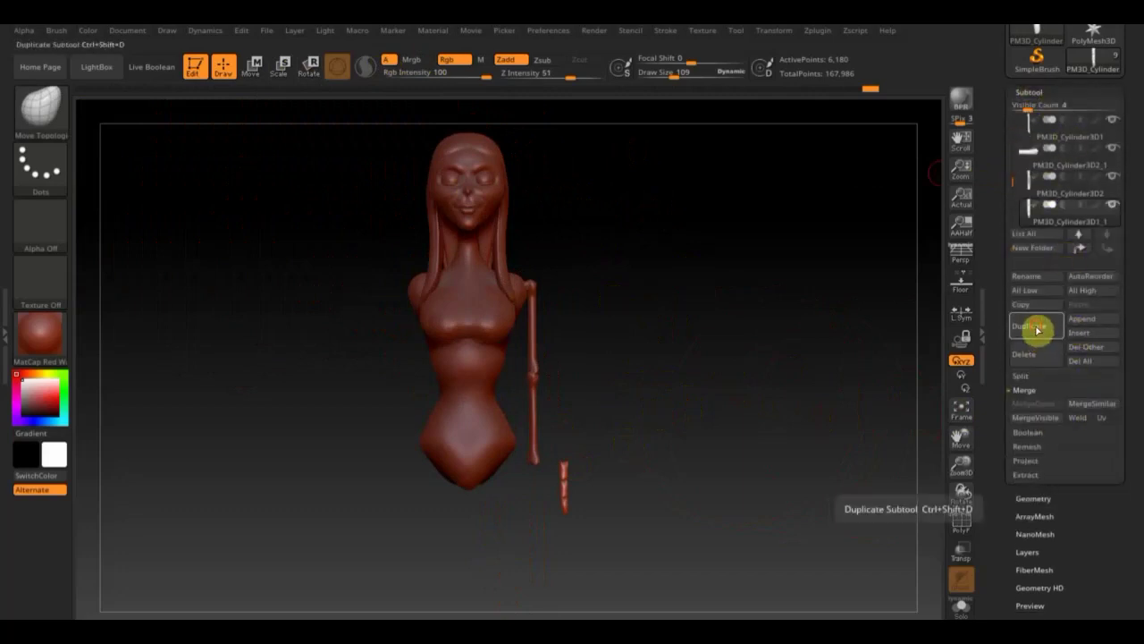
pyautogui.click(1037, 328)
pyautogui.click(254, 70)
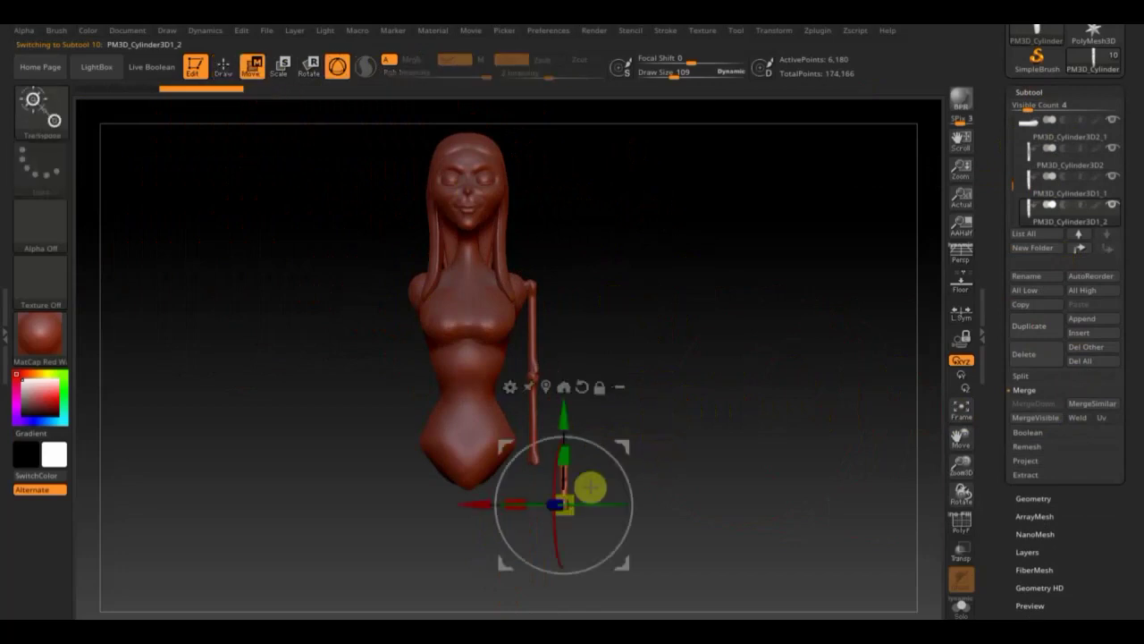
pyautogui.moveTo(474, 506); pyautogui.dragTo(486, 513)
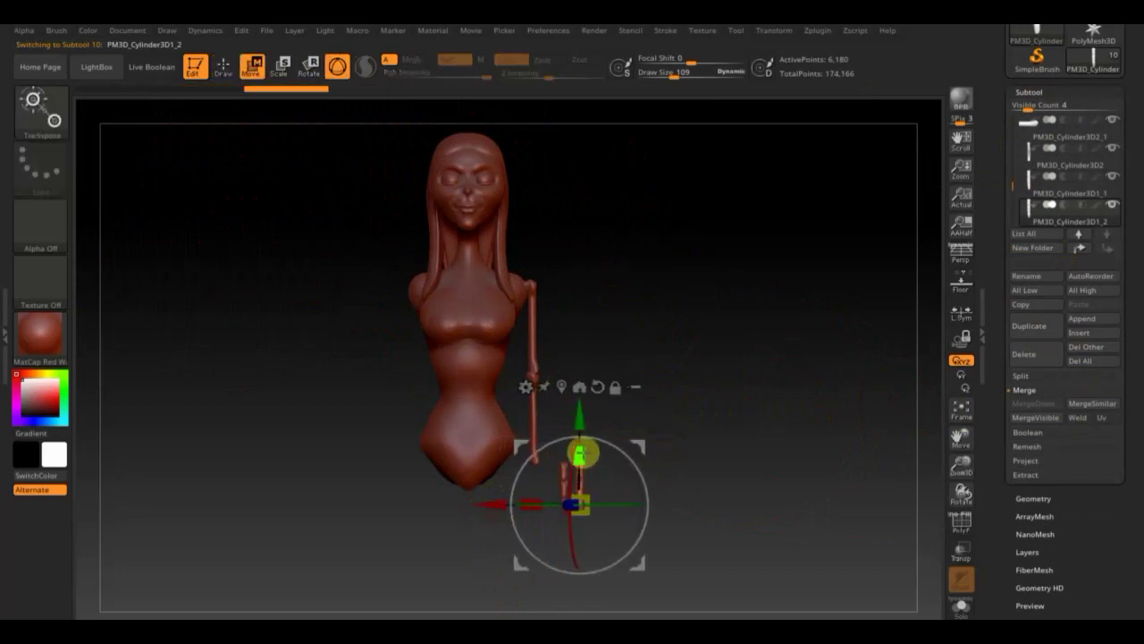
pyautogui.moveTo(579, 451); pyautogui.dragTo(578, 434)
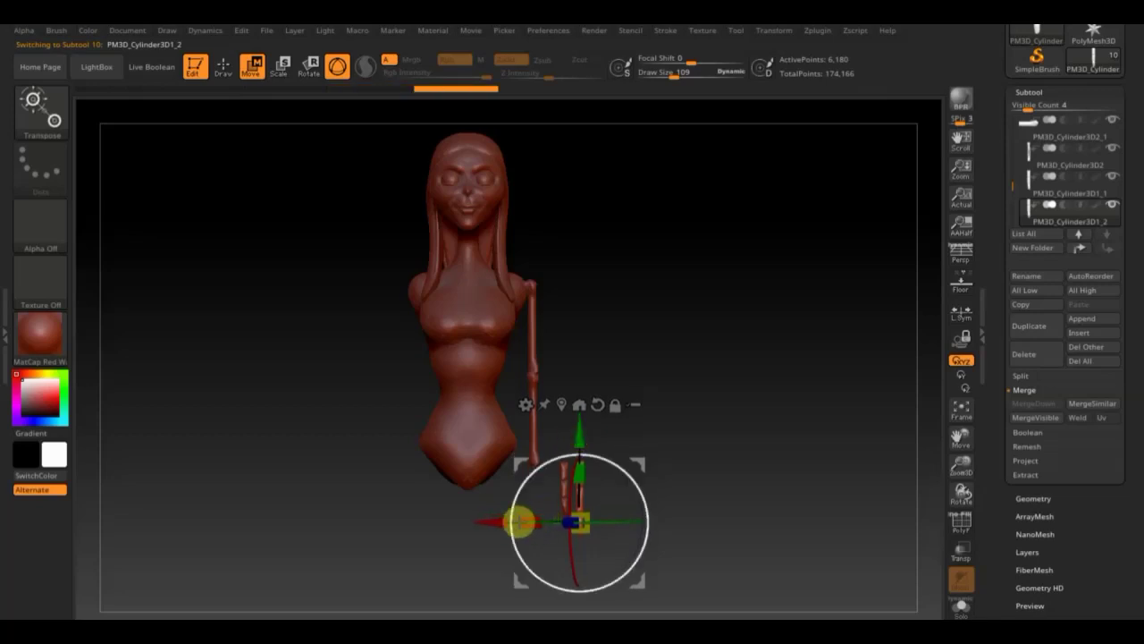
# Step: Ctrl-drag another finger copy to the right and raise it into the row of fingers
pyautogui.press('ctrl')
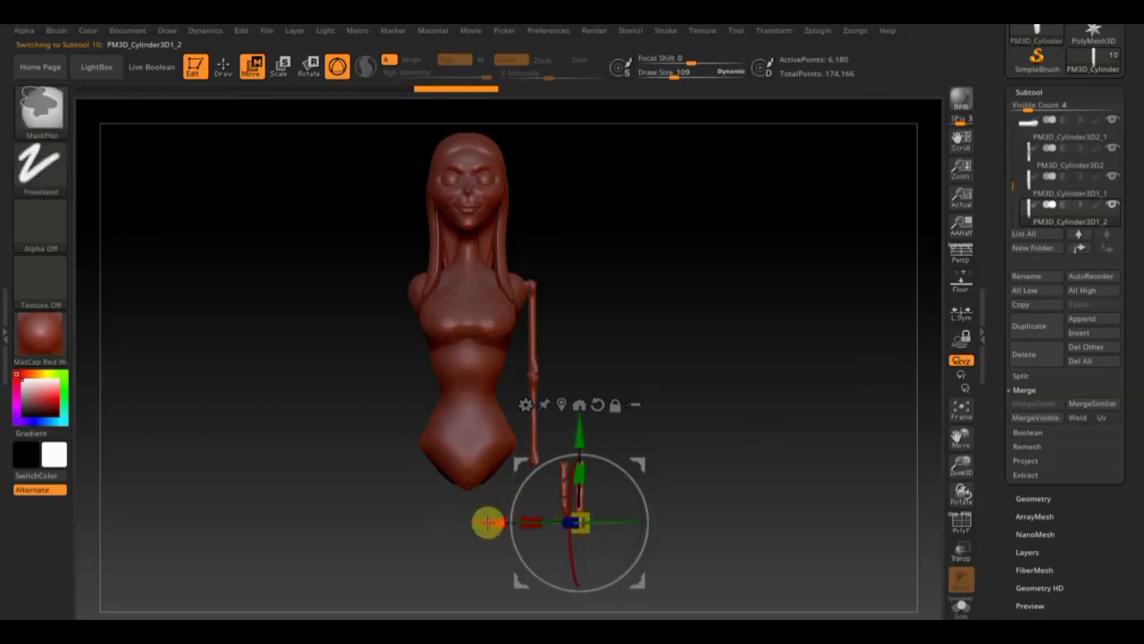
pyautogui.keyDown('ctrl'); pyautogui.moveTo(488, 522); pyautogui.dragTo(522, 524); pyautogui.keyUp('ctrl')
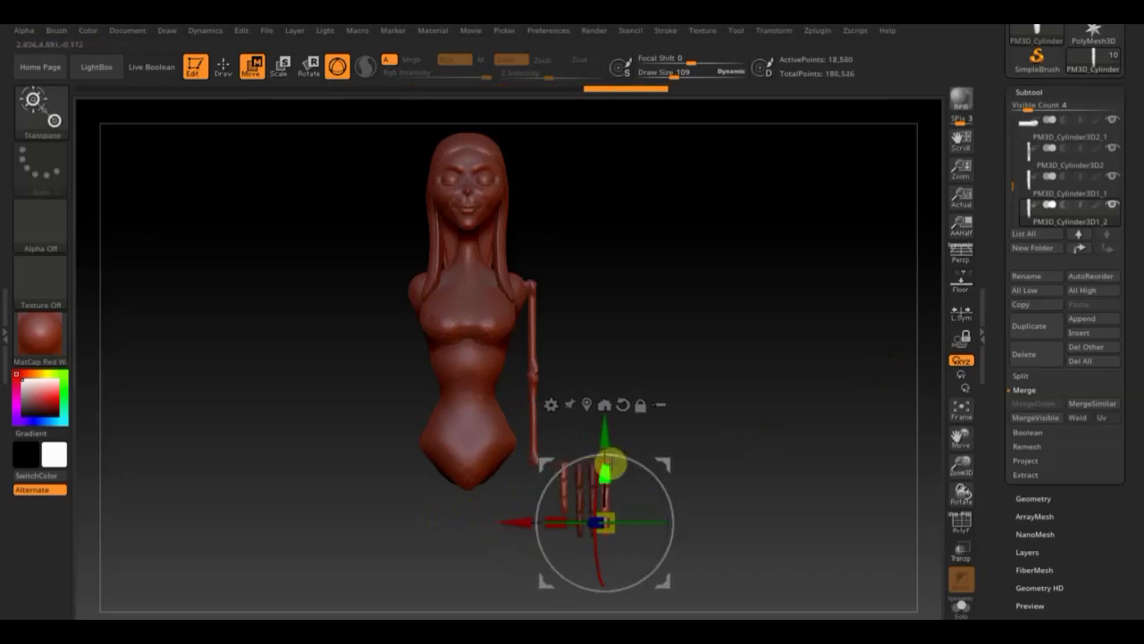
pyautogui.moveTo(606, 478); pyautogui.dragTo(605, 426)
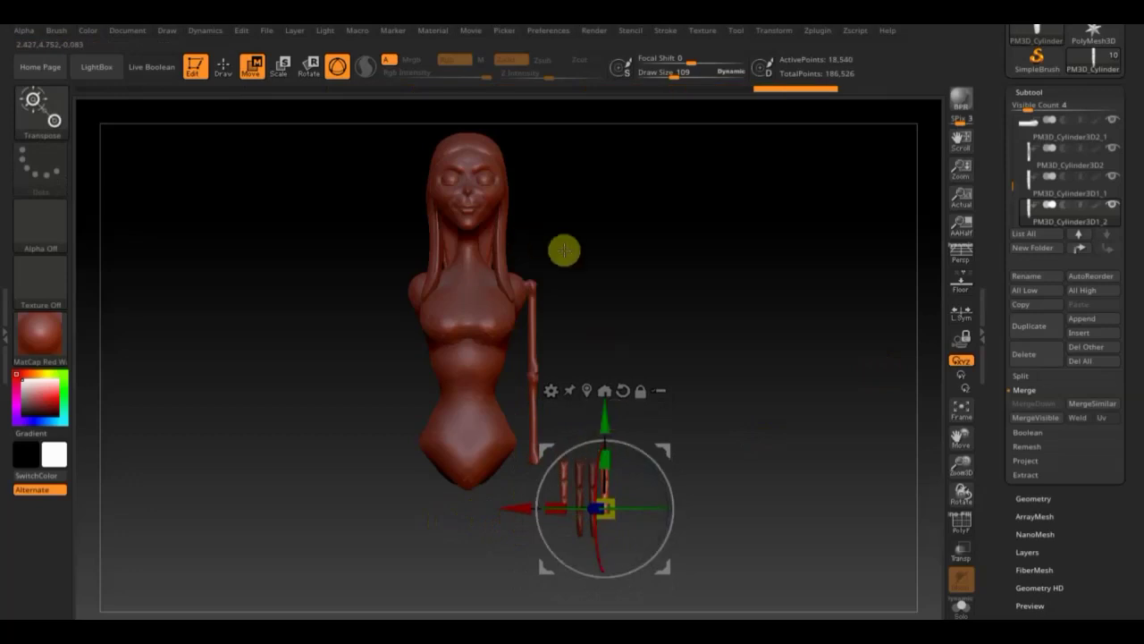
pyautogui.click(223, 68)
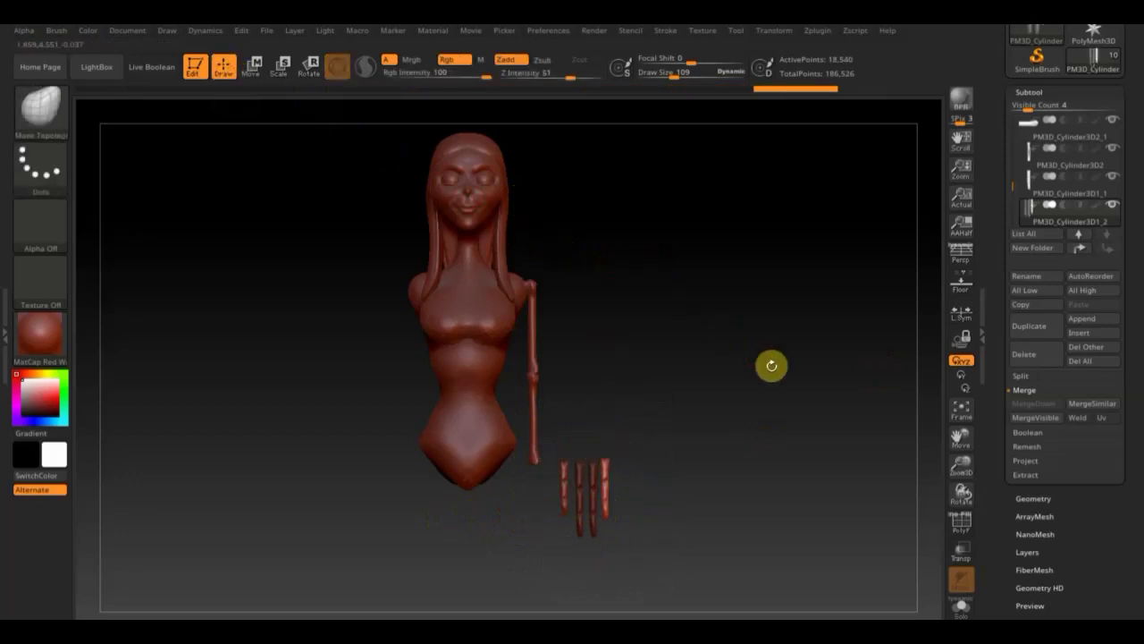
pyautogui.moveTo(769, 365)
pyautogui.keyDown('alt'); pyautogui.mouseDown()
pyautogui.moveTo(765, 344)
pyautogui.moveTo(802, 480)
pyautogui.moveTo(647, 473)
pyautogui.moveTo(738, 477)
pyautogui.moveTo(697, 437)
pyautogui.moveTo(764, 439)
pyautogui.mouseUp(); pyautogui.keyUp('alt')
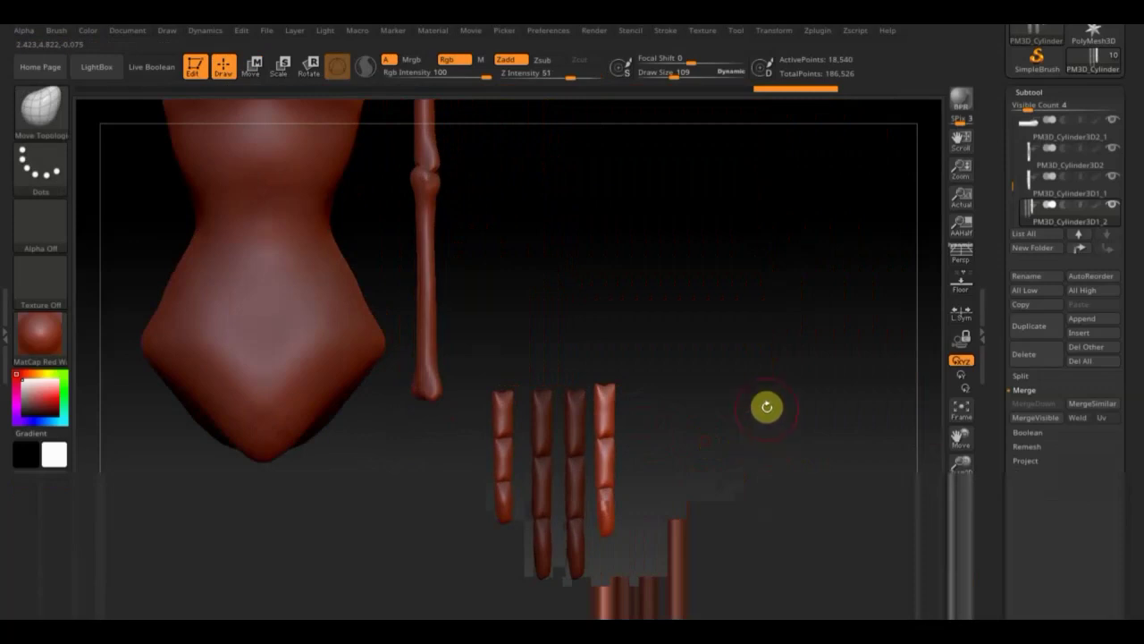
pyautogui.press('f')
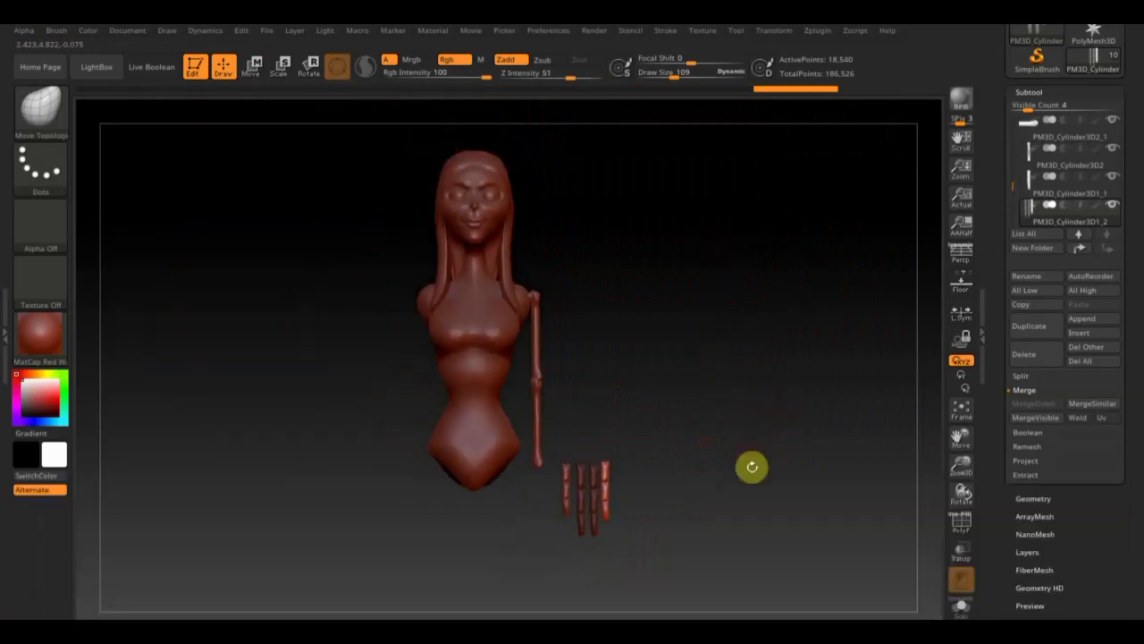
# Step: Select the skeleton subtool, undo its last change, and orbit to inspect the hand against the torso
pyautogui.click(1035, 165)
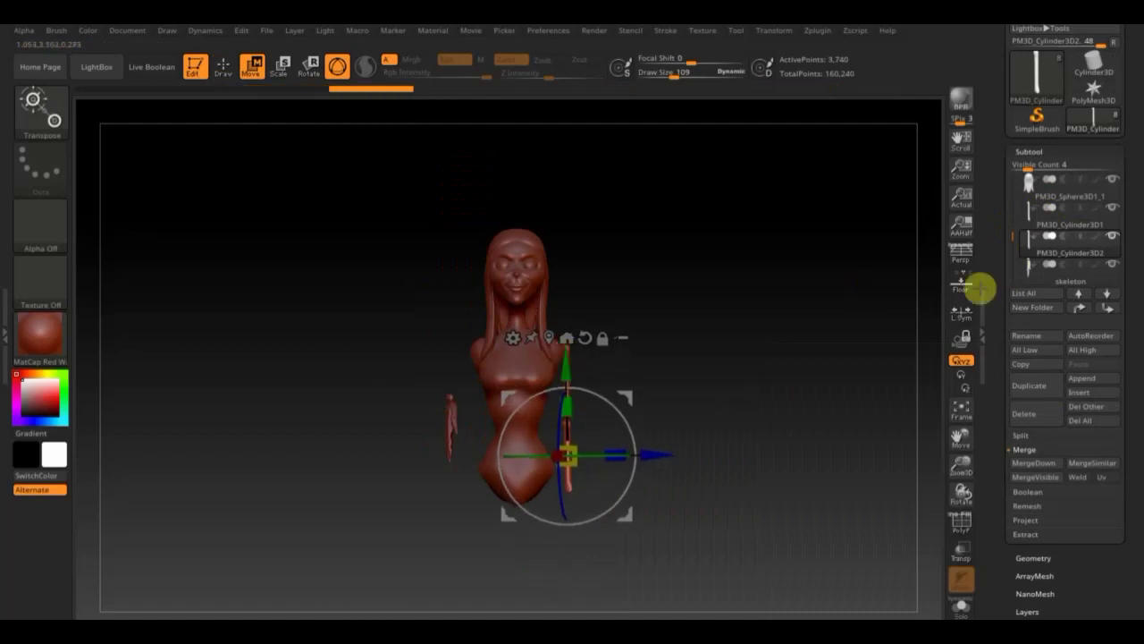
pyautogui.click(1034, 271)
pyautogui.moveTo(681, 425)
pyautogui.mouseDown()
pyautogui.moveTo(771, 423)
pyautogui.moveTo(748, 402)
pyautogui.moveTo(799, 557)
pyautogui.moveTo(741, 365)
pyautogui.moveTo(761, 437)
pyautogui.moveTo(745, 320)
pyautogui.moveTo(766, 370)
pyautogui.moveTo(741, 376)
pyautogui.moveTo(762, 370)
pyautogui.mouseUp()
pyautogui.press('ctrl')
pyautogui.hotkey('ctrl', 'z')
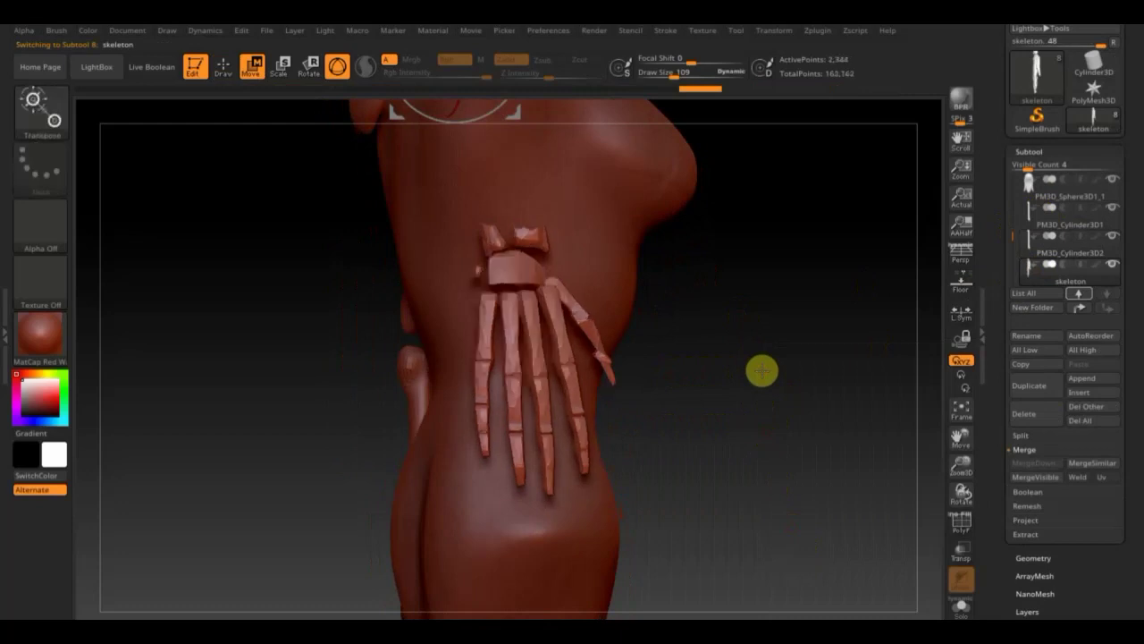
pyautogui.moveTo(802, 336)
pyautogui.mouseDown()
pyautogui.moveTo(784, 350)
pyautogui.moveTo(751, 346)
pyautogui.moveTo(772, 347)
pyautogui.mouseUp()
pyautogui.moveTo(625, 381); pyautogui.dragTo(658, 413)
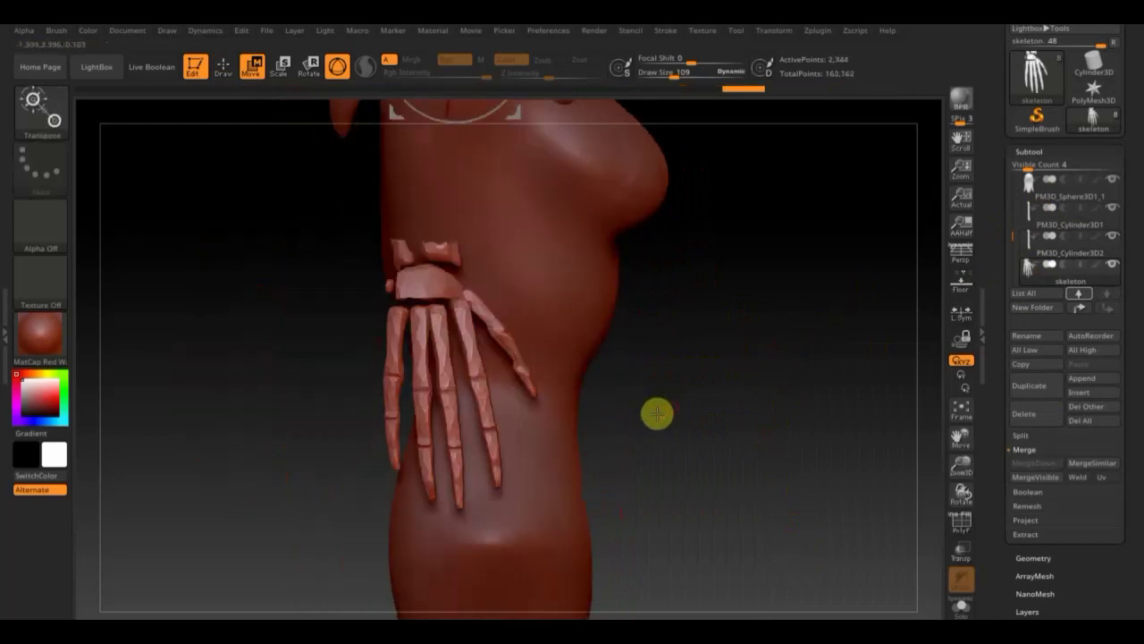
pyautogui.moveTo(757, 407)
pyautogui.mouseDown()
pyautogui.moveTo(659, 406)
pyautogui.moveTo(684, 411)
pyautogui.moveTo(688, 352)
pyautogui.moveTo(667, 288)
pyautogui.moveTo(763, 453)
pyautogui.mouseUp()
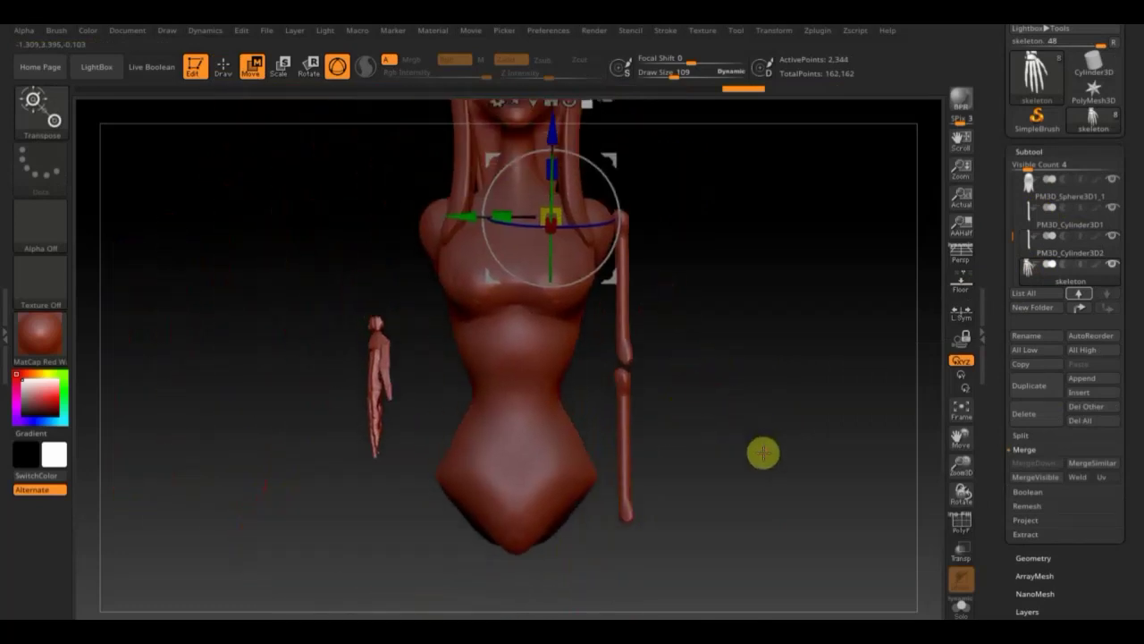
# Step: Mirror the skeleton hand to the other side and mask the mirrored copy
pyautogui.click(1037, 559)
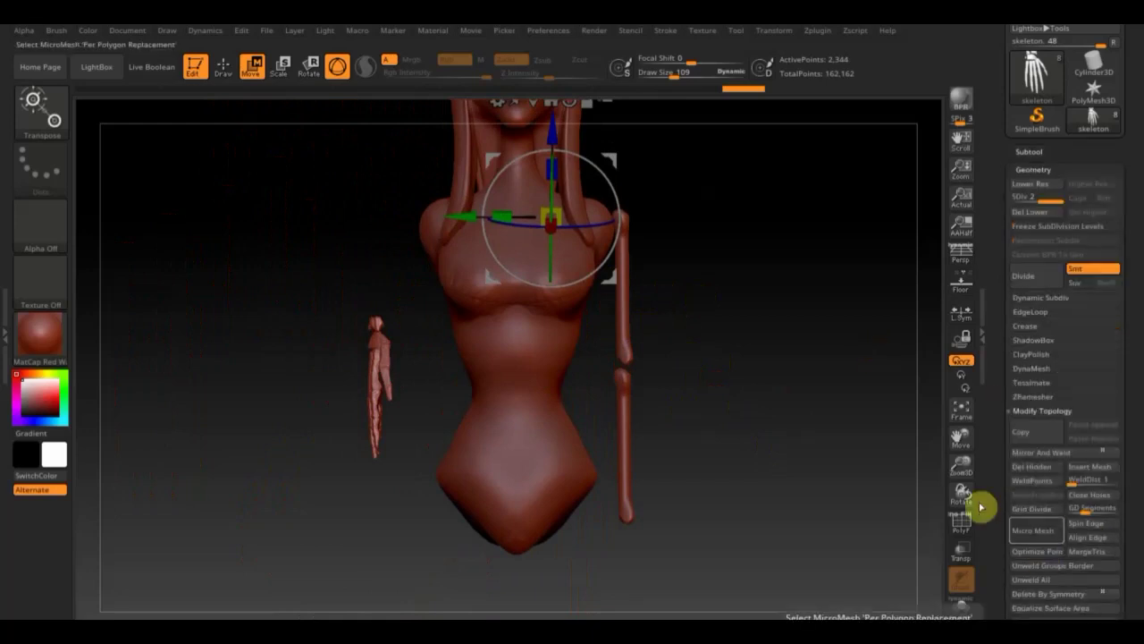
pyautogui.click(1033, 152)
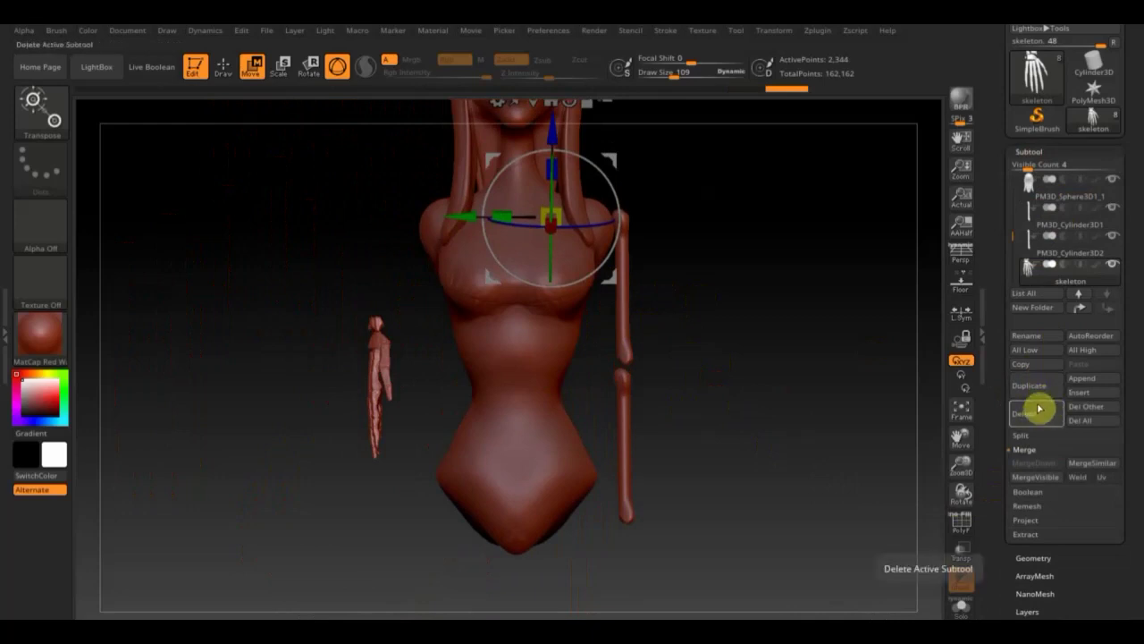
pyautogui.click(1033, 558)
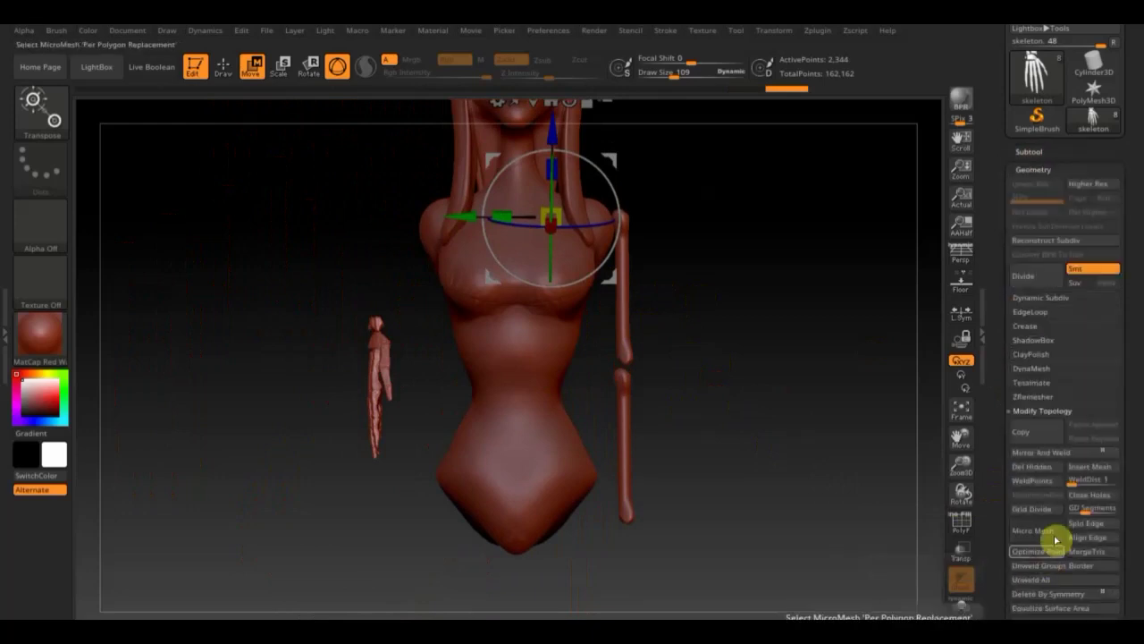
pyautogui.click(1048, 453)
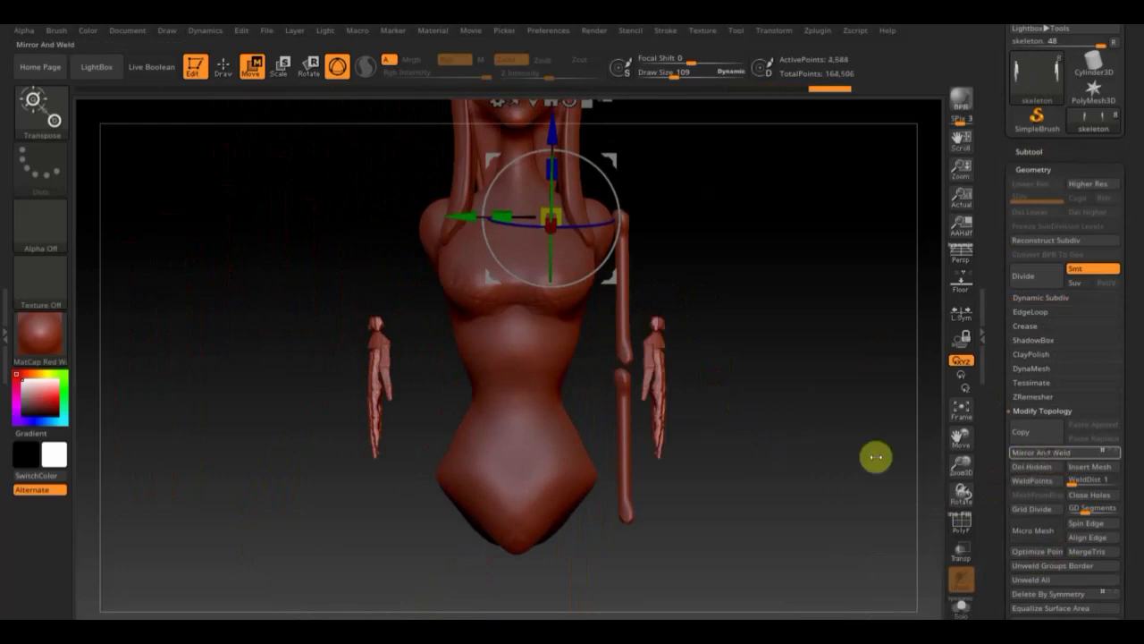
pyautogui.click(480, 541)
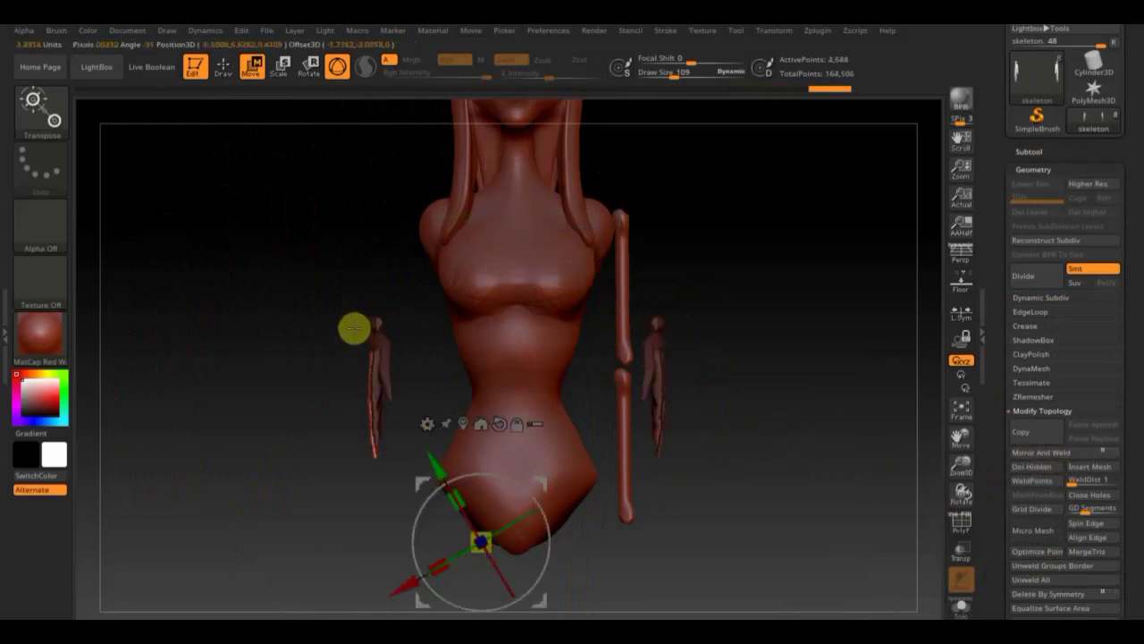
pyautogui.click(224, 62)
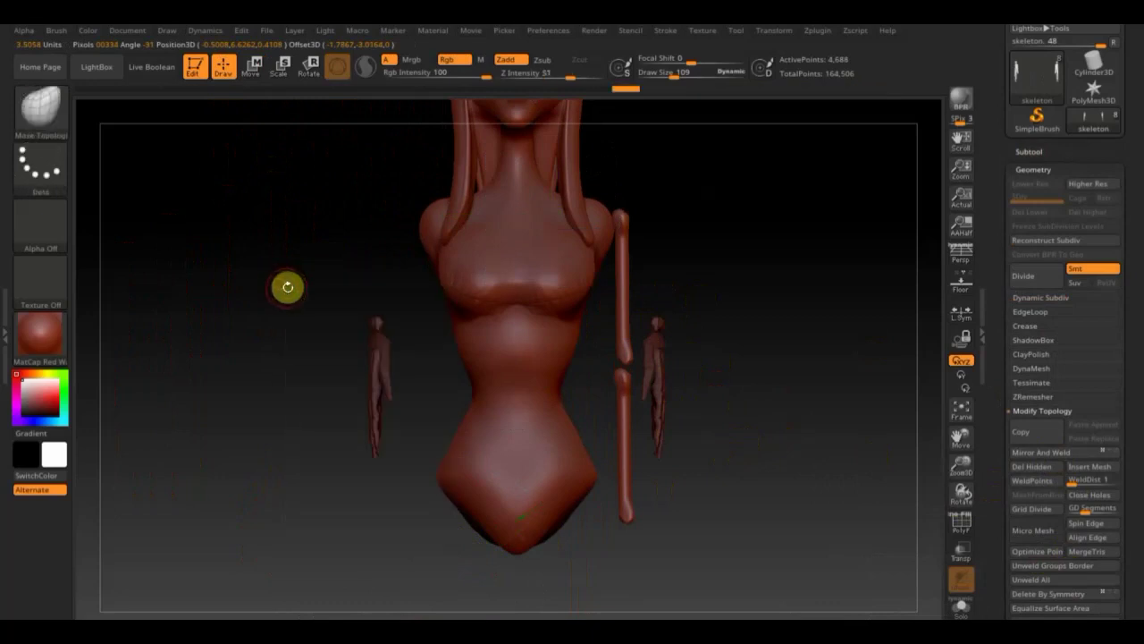
pyautogui.keyDown('ctrl'); pyautogui.moveTo(728, 447); pyautogui.dragTo(620, 298); pyautogui.keyUp('ctrl')
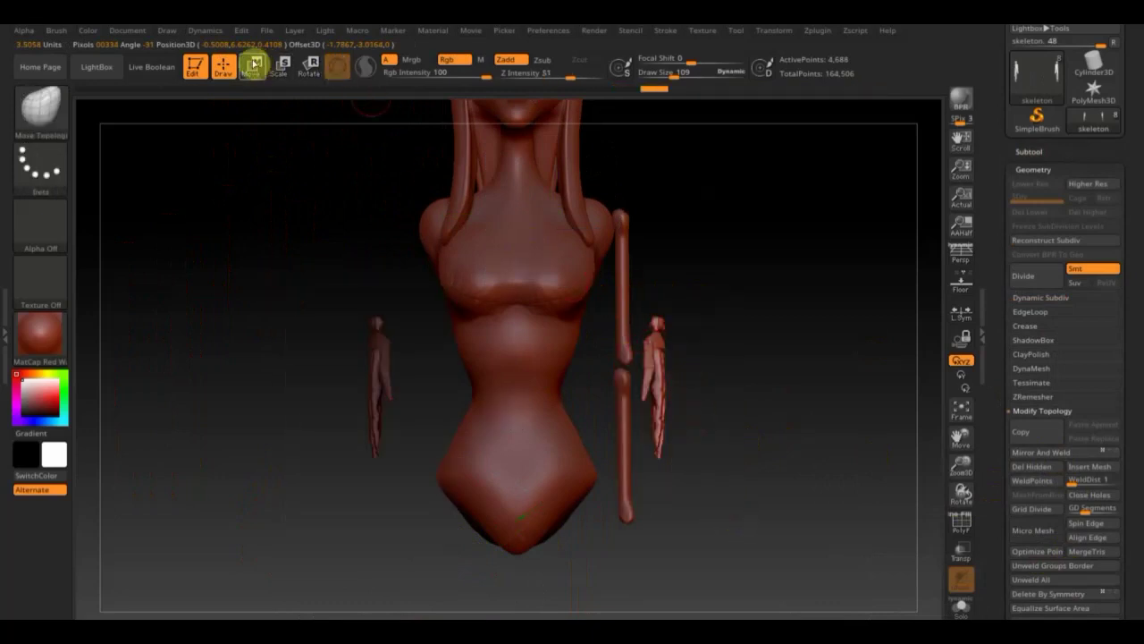
# Step: Stretch the skeleton arm downward and bend the right hand and forearm beside the torso
pyautogui.click(254, 64)
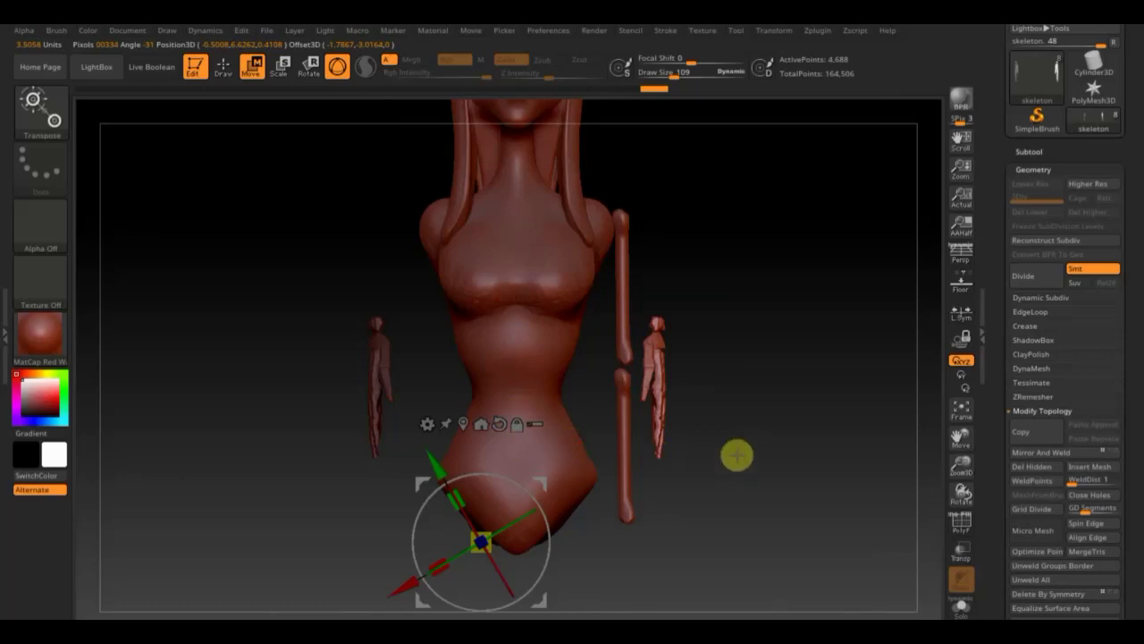
pyautogui.moveTo(737, 456)
pyautogui.keyDown('alt'); pyautogui.mouseDown()
pyautogui.moveTo(715, 384)
pyautogui.moveTo(682, 447)
pyautogui.moveTo(705, 288)
pyautogui.mouseUp(); pyautogui.keyUp('alt')
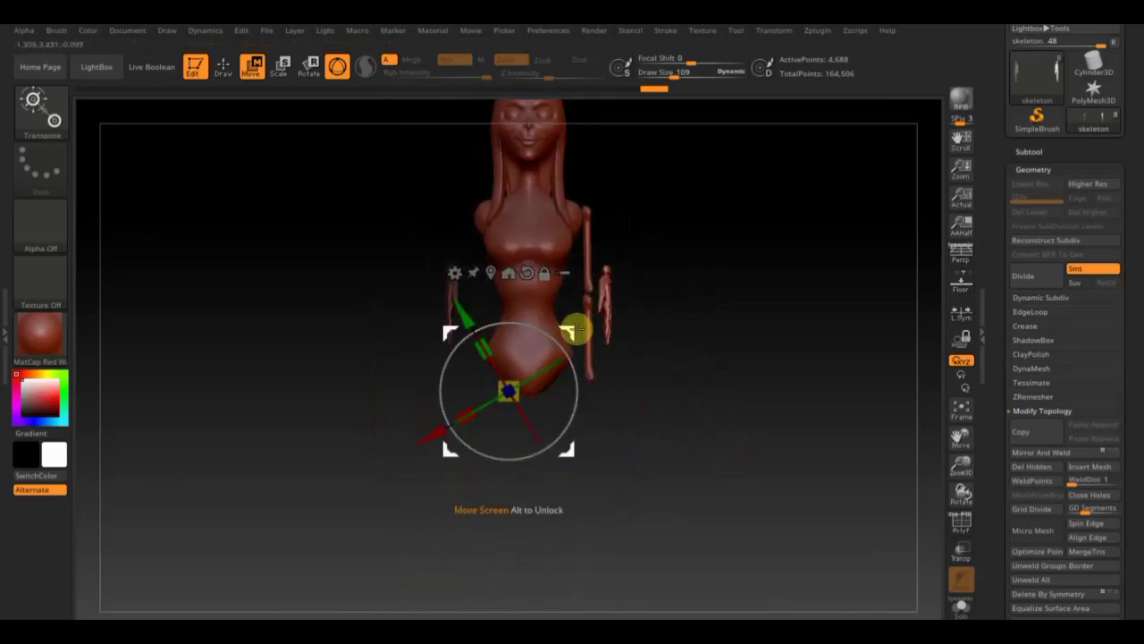
pyautogui.moveTo(567, 331); pyautogui.dragTo(561, 438)
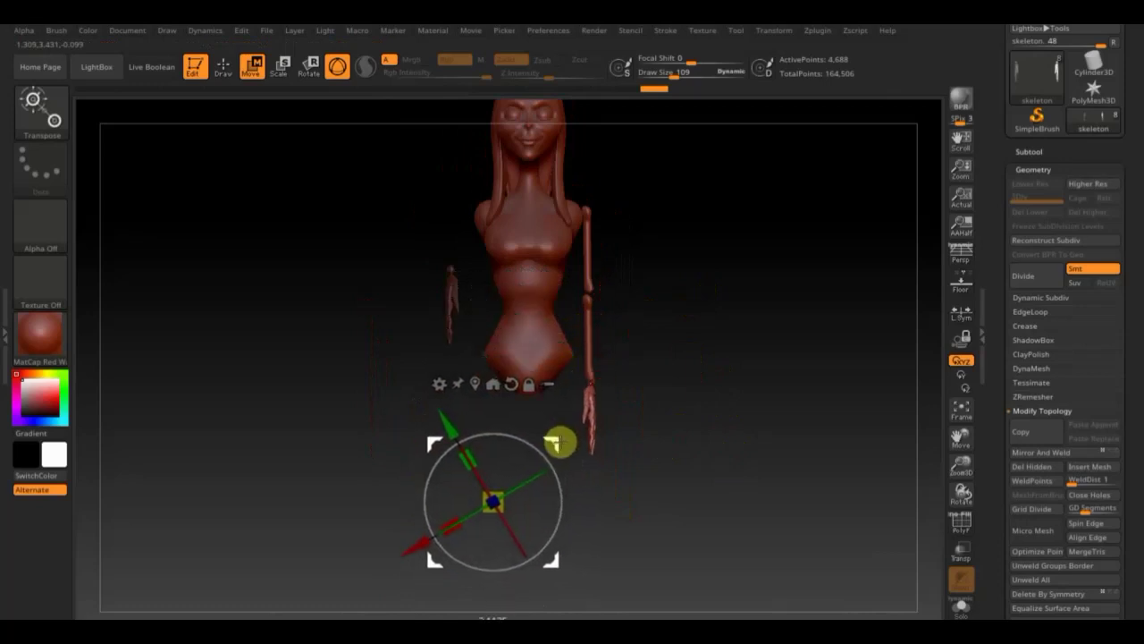
pyautogui.moveTo(746, 423)
pyautogui.mouseDown()
pyautogui.moveTo(617, 427)
pyautogui.moveTo(600, 447)
pyautogui.moveTo(631, 434)
pyautogui.mouseUp()
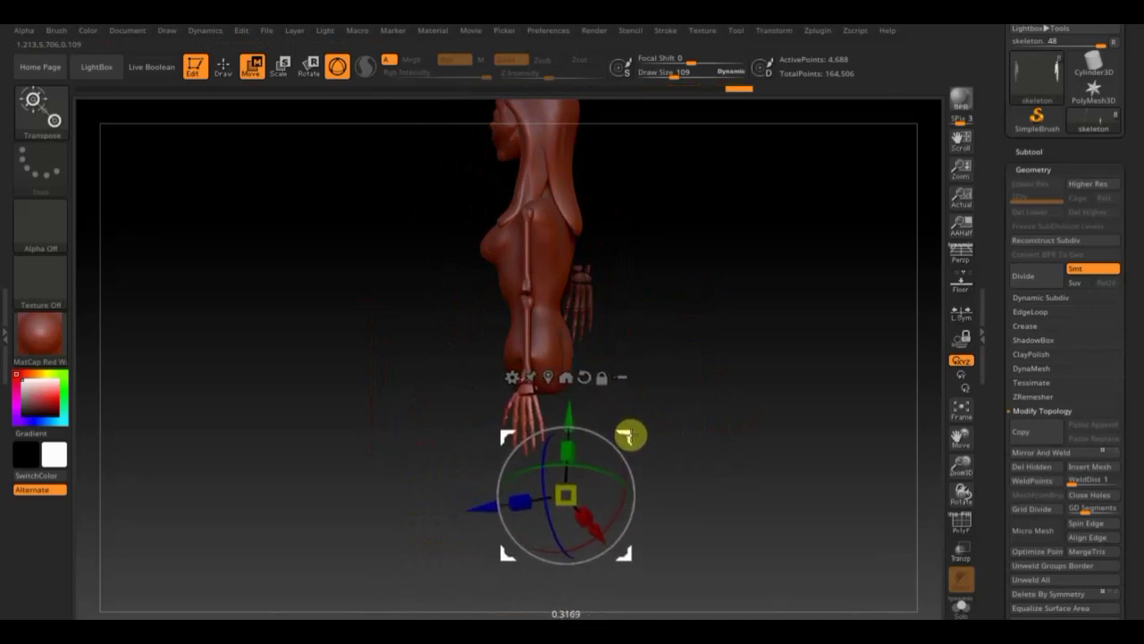
pyautogui.moveTo(700, 429)
pyautogui.mouseDown()
pyautogui.moveTo(810, 417)
pyautogui.moveTo(791, 428)
pyautogui.mouseUp()
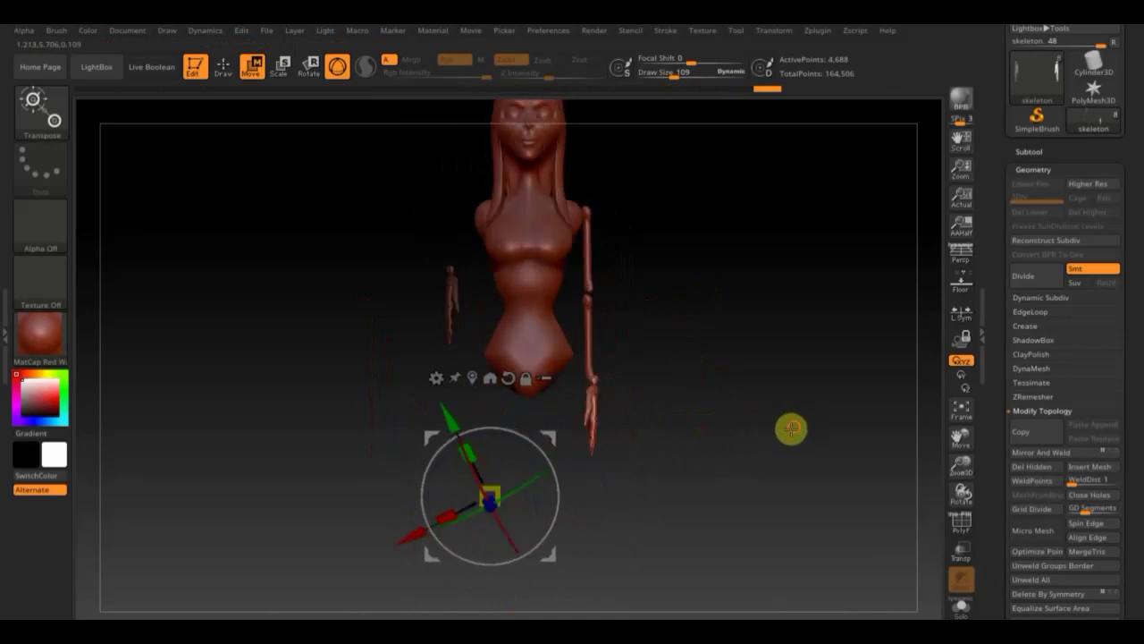
pyautogui.moveTo(741, 403)
pyautogui.keyDown('alt'); pyautogui.mouseDown()
pyautogui.moveTo(760, 518)
pyautogui.moveTo(727, 200)
pyautogui.mouseUp(); pyautogui.keyUp('alt')
pyautogui.moveTo(480, 502); pyautogui.dragTo(468, 498)
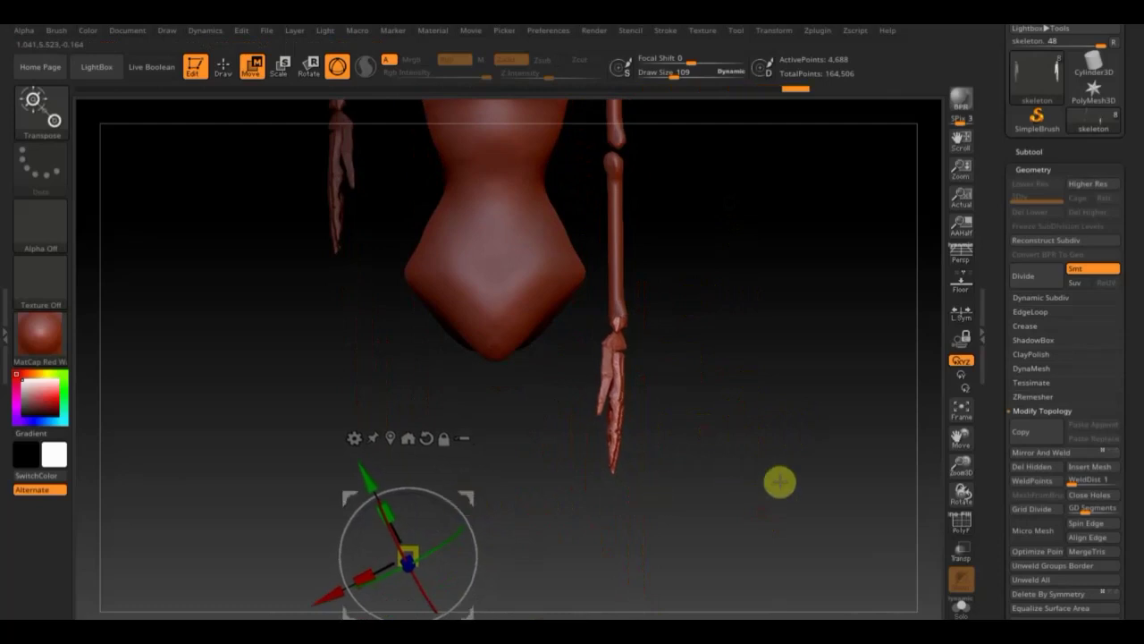
pyautogui.moveTo(794, 484)
pyautogui.keyDown('alt'); pyautogui.mouseDown()
pyautogui.moveTo(759, 317)
pyautogui.moveTo(781, 508)
pyautogui.moveTo(754, 376)
pyautogui.moveTo(733, 345)
pyautogui.moveTo(719, 369)
pyautogui.mouseUp(); pyautogui.keyUp('alt')
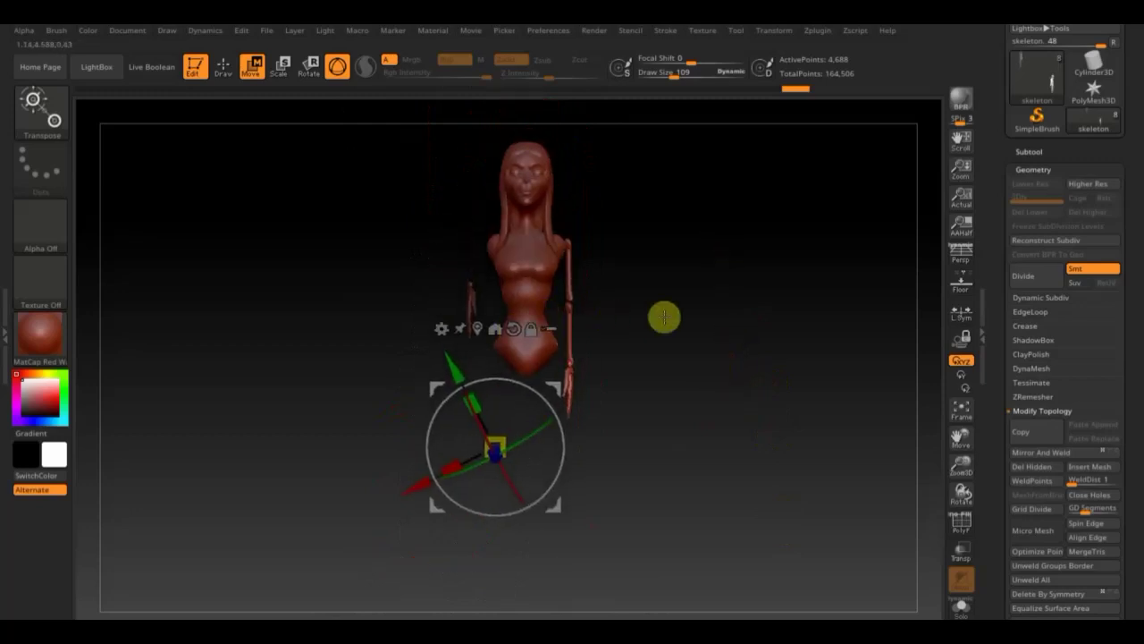
# Step: Clear the mask and reorient the Transpose gizmo on the skeleton
pyautogui.click(223, 66)
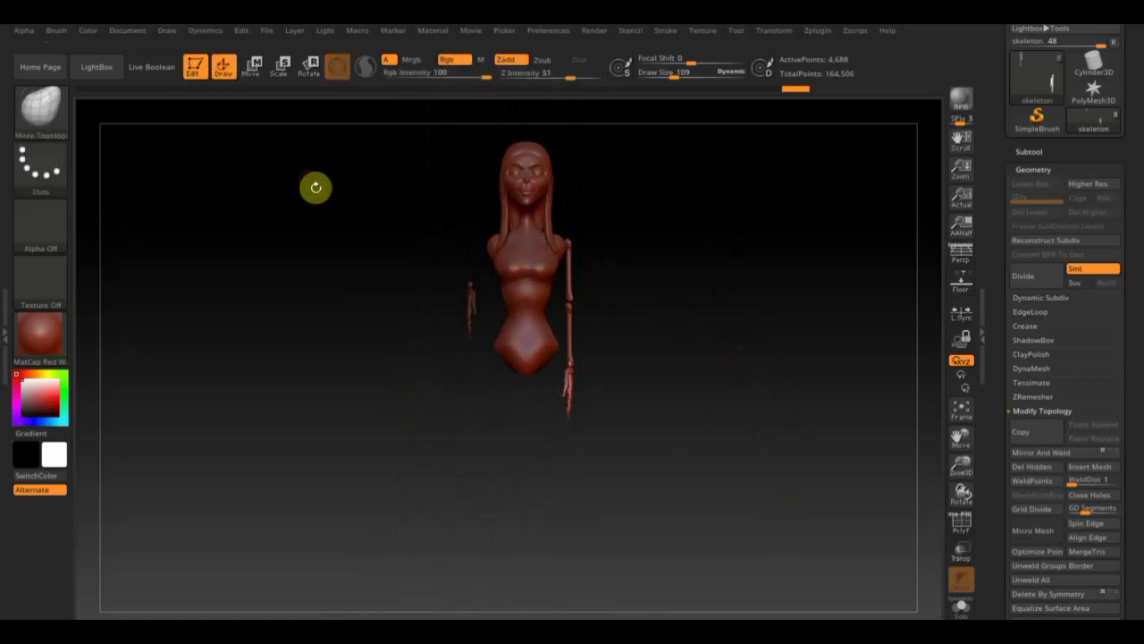
pyautogui.press('ctrl')
pyautogui.keyDown('ctrl'); pyautogui.moveTo(682, 486); pyautogui.dragTo(552, 337); pyautogui.keyUp('ctrl')
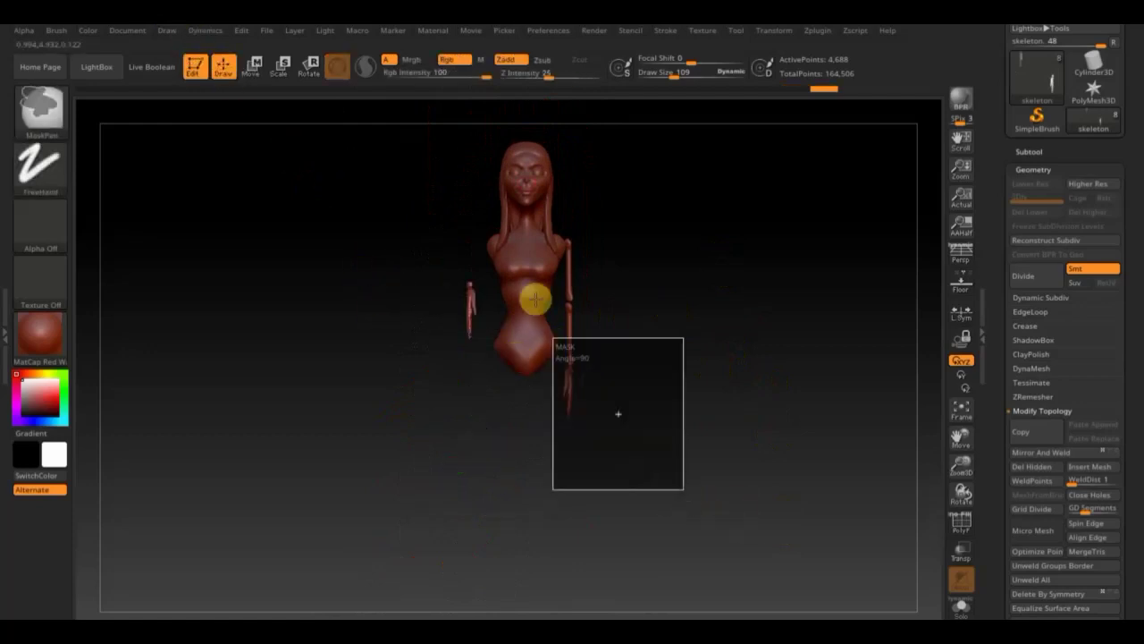
pyautogui.click(251, 66)
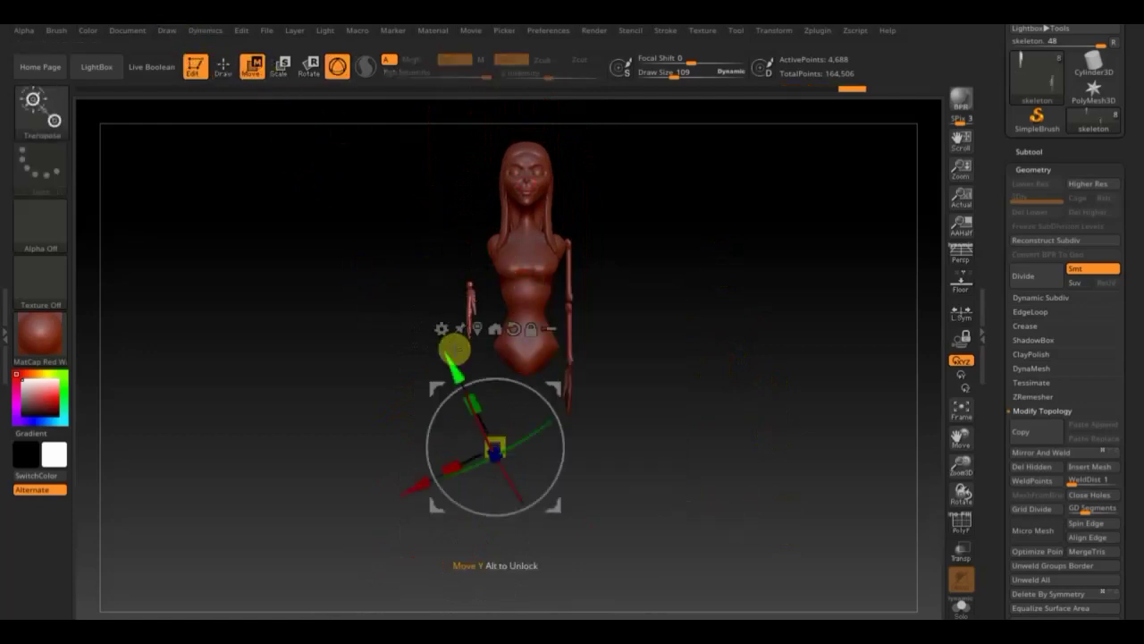
pyautogui.moveTo(559, 384); pyautogui.dragTo(555, 470)
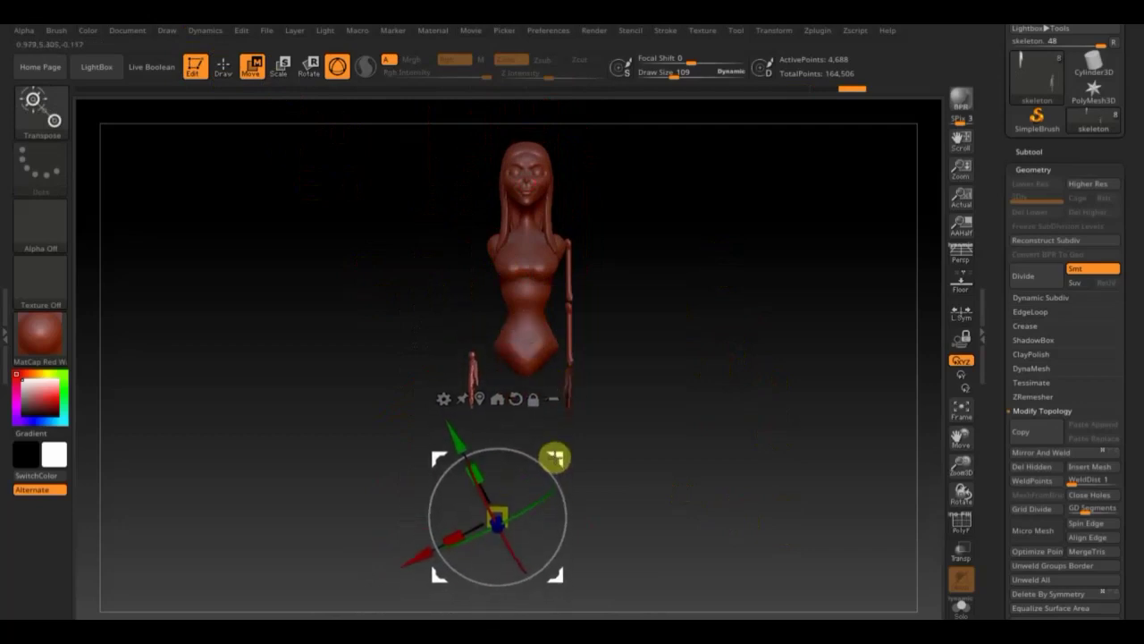
pyautogui.click(226, 64)
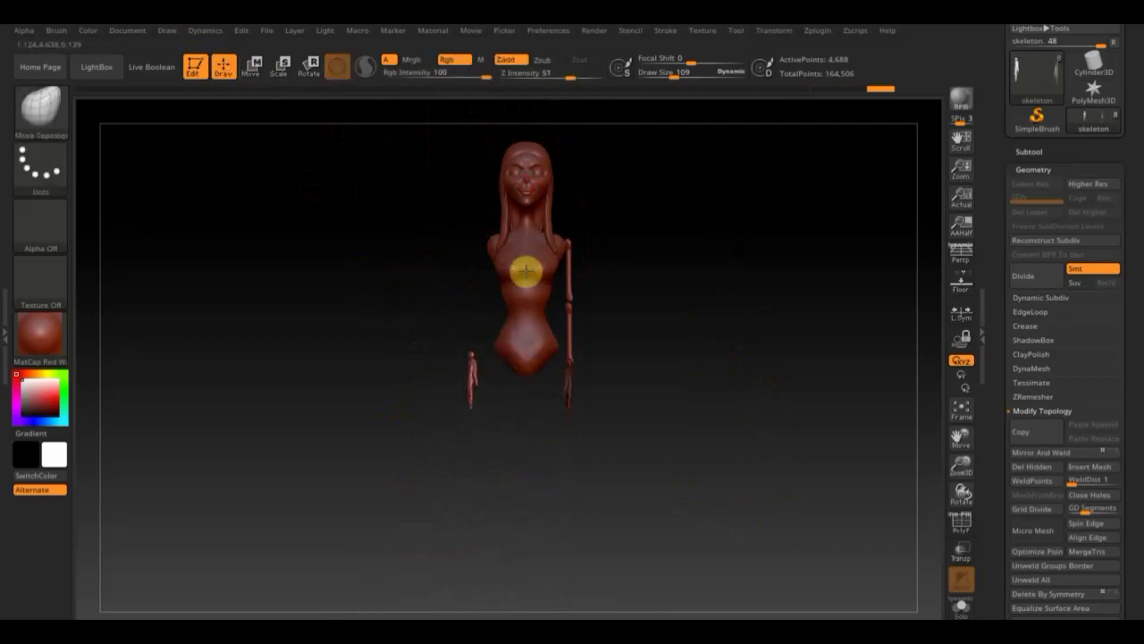
# Step: Append a Cylinder3D subtool and make the new PM3D_Cylinder active for moving
pyautogui.click(1029, 151)
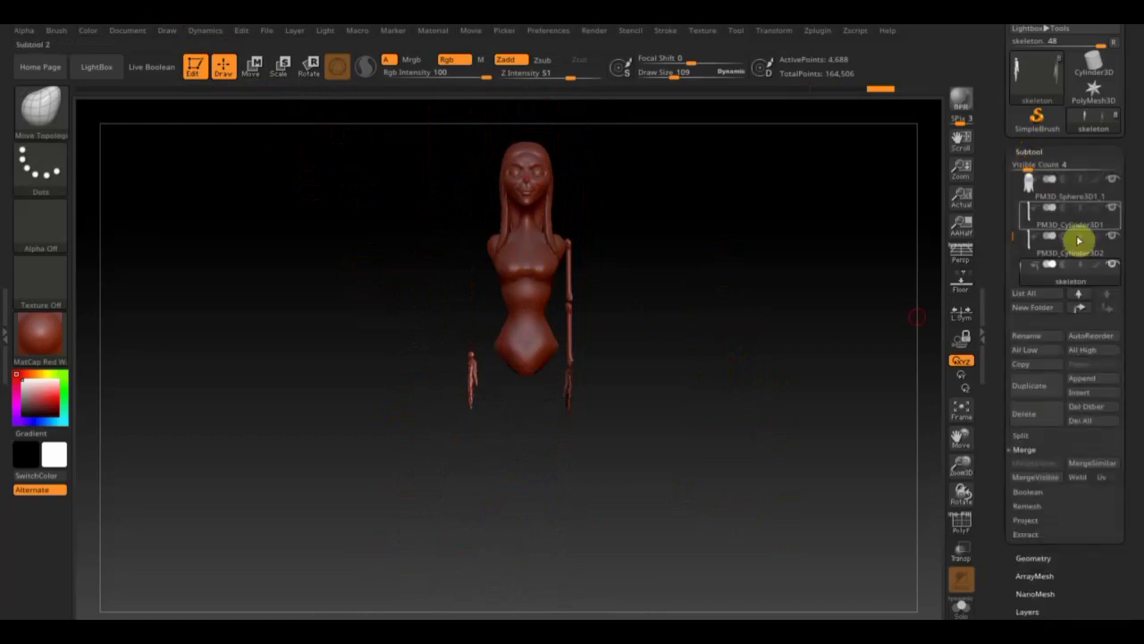
pyautogui.click(1087, 381)
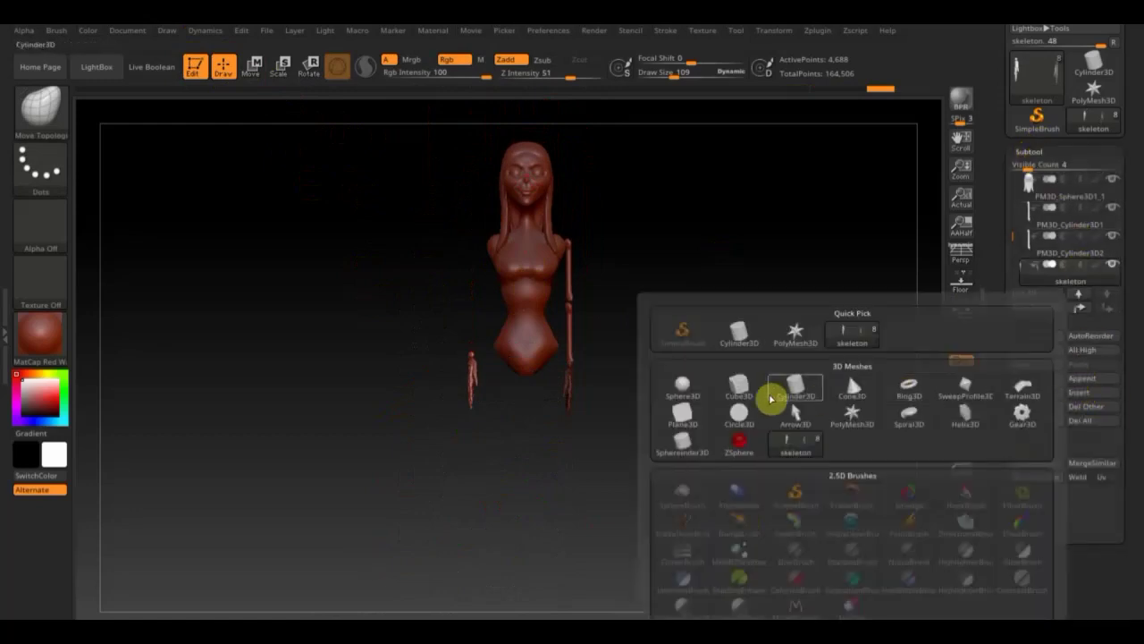
pyautogui.click(796, 386)
pyautogui.press('n')
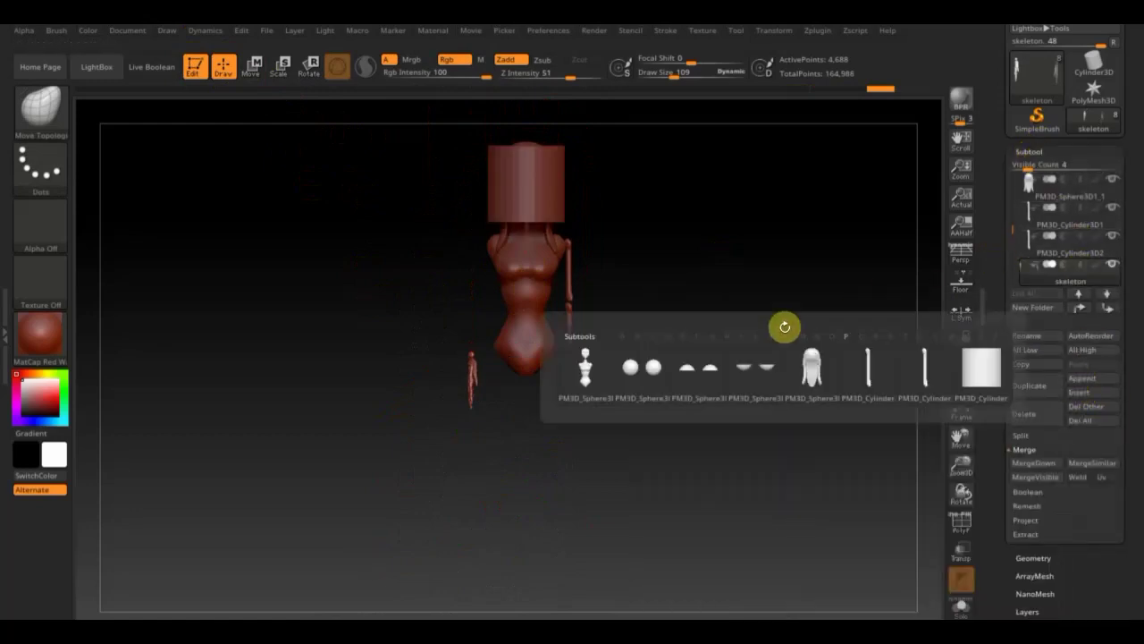
pyautogui.click(983, 367)
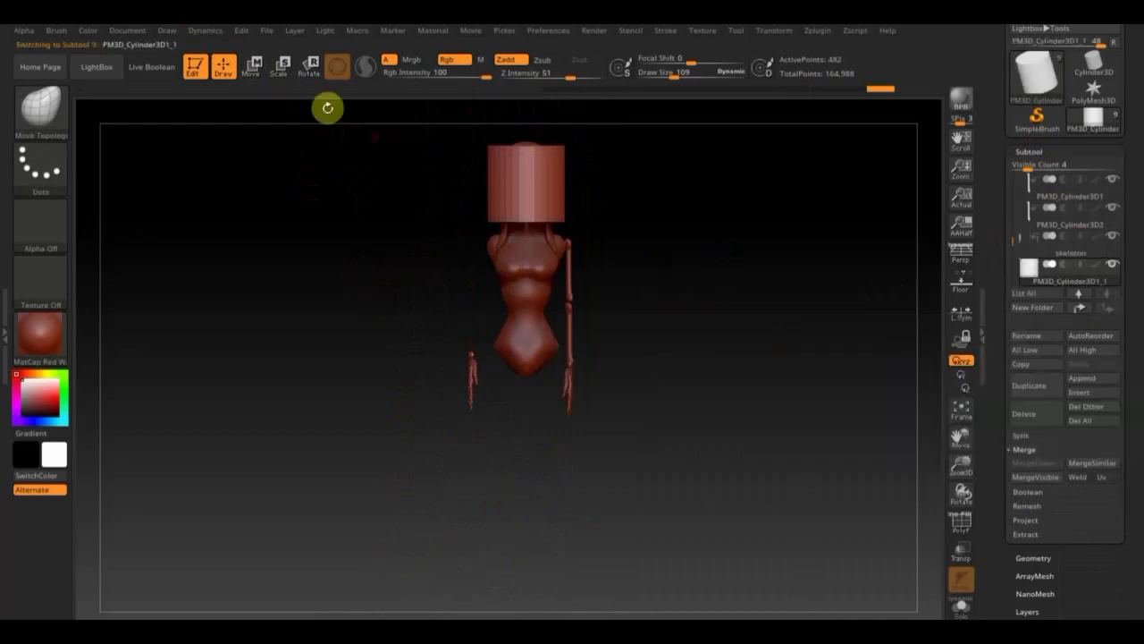
pyautogui.click(251, 65)
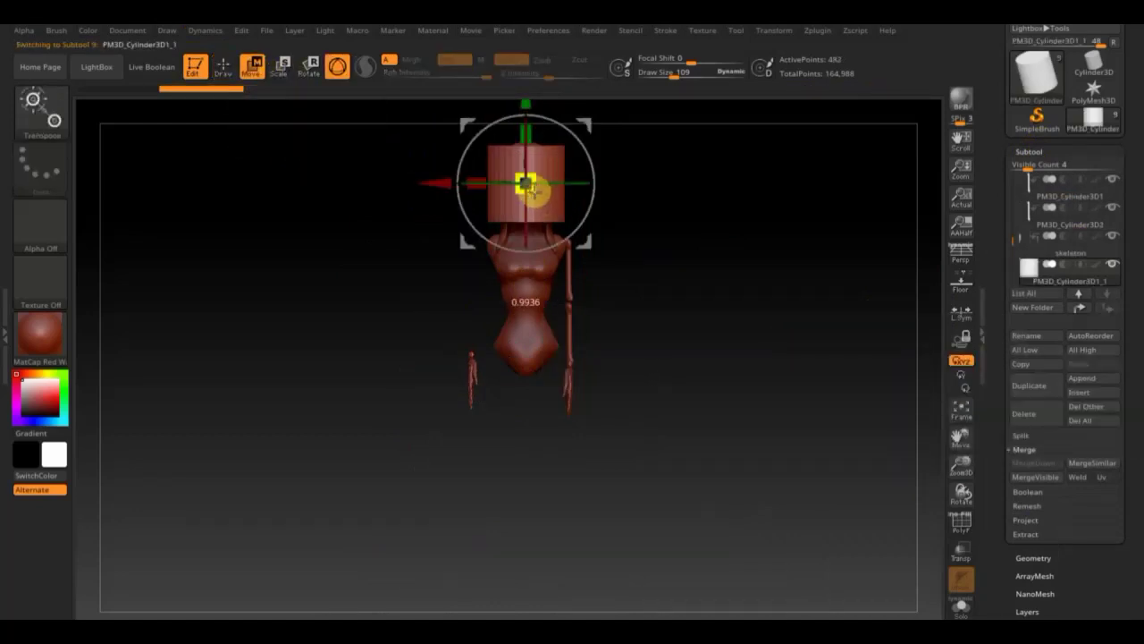
# Step: Scale the cylinder to under half size and bring it down to shoulder height
pyautogui.moveTo(533, 191); pyautogui.dragTo(521, 161)
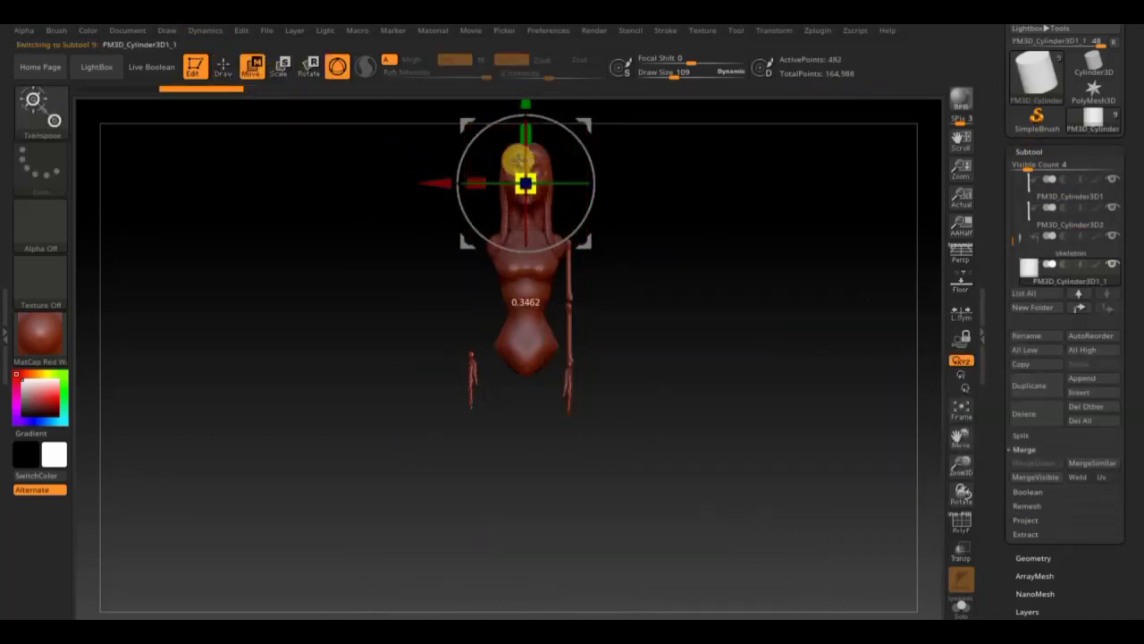
pyautogui.moveTo(582, 122)
pyautogui.mouseDown()
pyautogui.moveTo(523, 204)
pyautogui.moveTo(531, 316)
pyautogui.moveTo(617, 324)
pyautogui.mouseUp()
pyautogui.keyDown('alt'); pyautogui.moveTo(621, 310); pyautogui.dragTo(639, 452, button='right'); pyautogui.keyUp('alt')
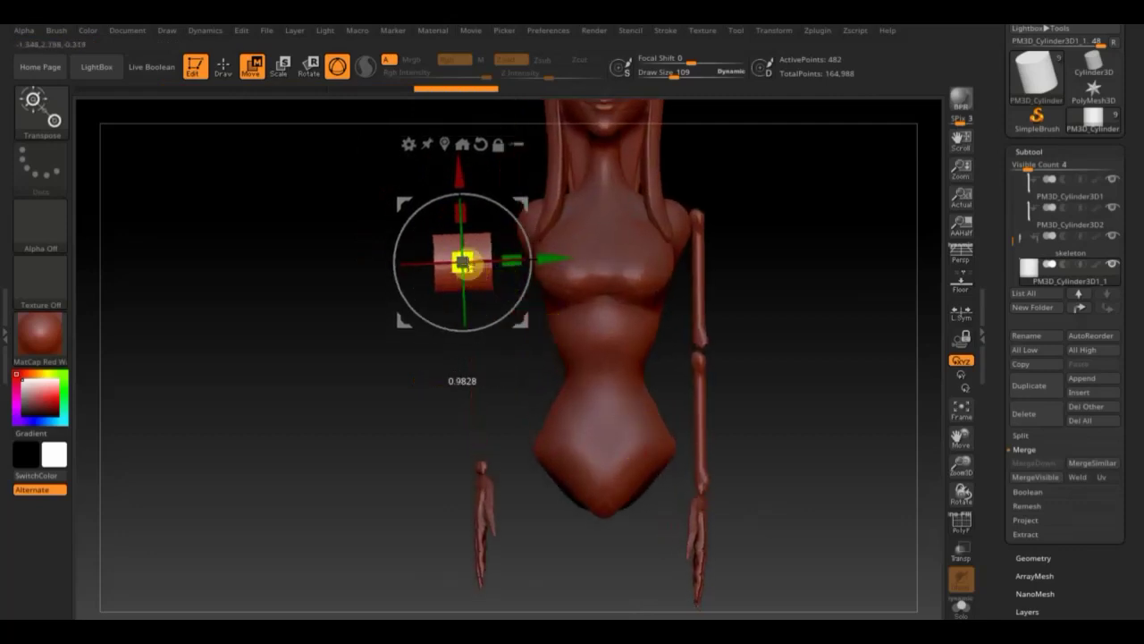
pyautogui.moveTo(462, 192); pyautogui.dragTo(465, 142)
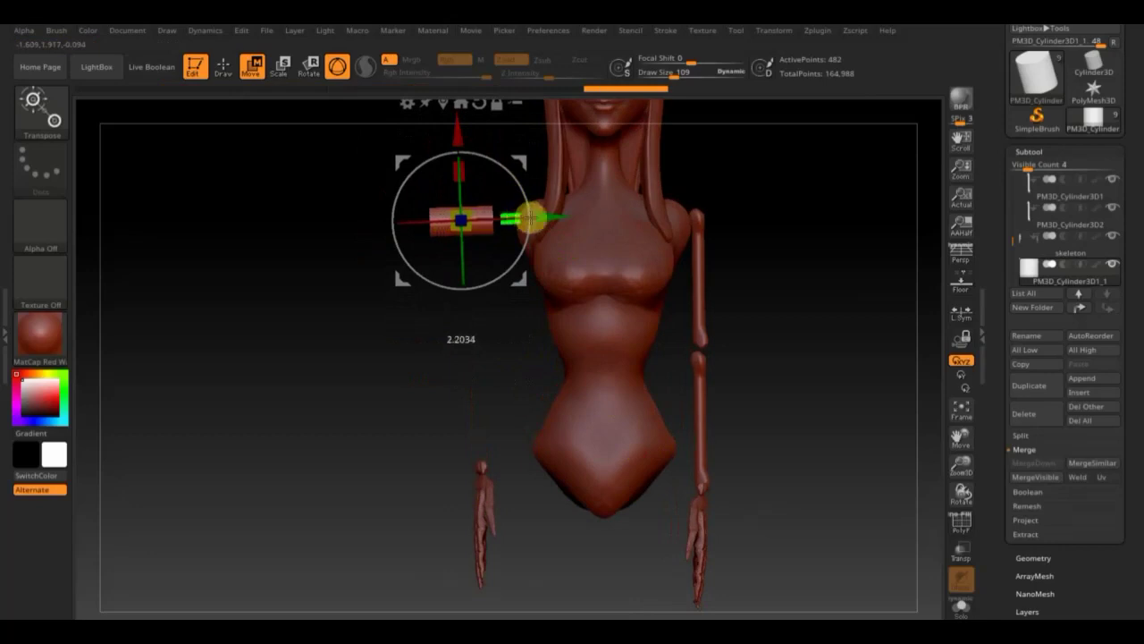
# Step: Lengthen the cylinder, rotate it horizontal, and align it against the shoulder
pyautogui.moveTo(556, 228); pyautogui.dragTo(592, 235)
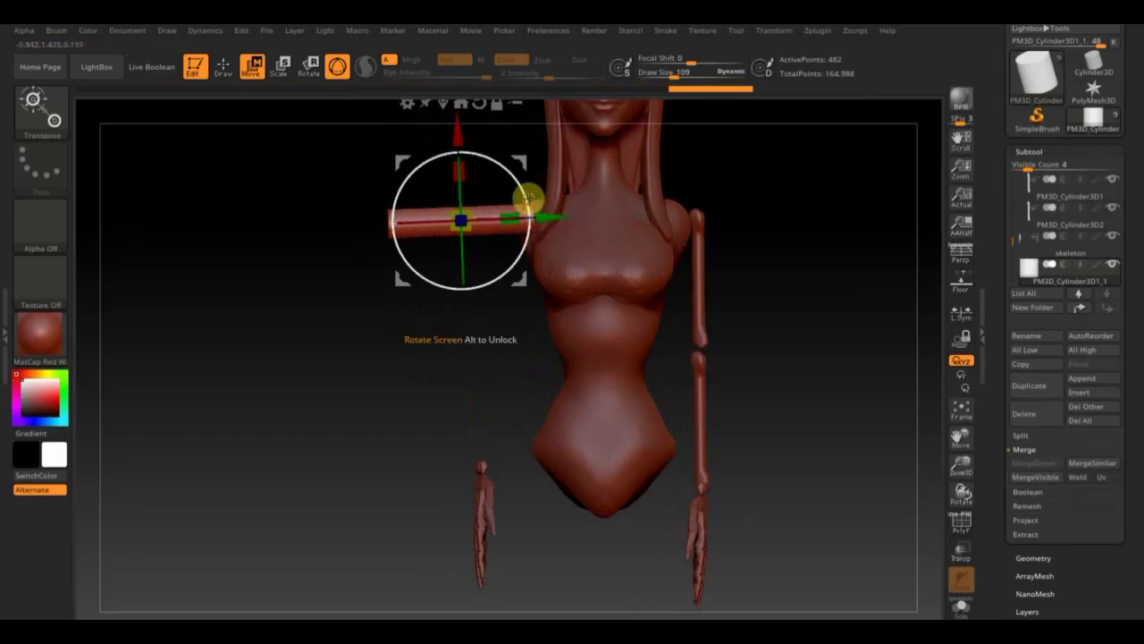
pyautogui.moveTo(524, 200)
pyautogui.mouseDown()
pyautogui.moveTo(501, 145)
pyautogui.moveTo(513, 205)
pyautogui.mouseUp()
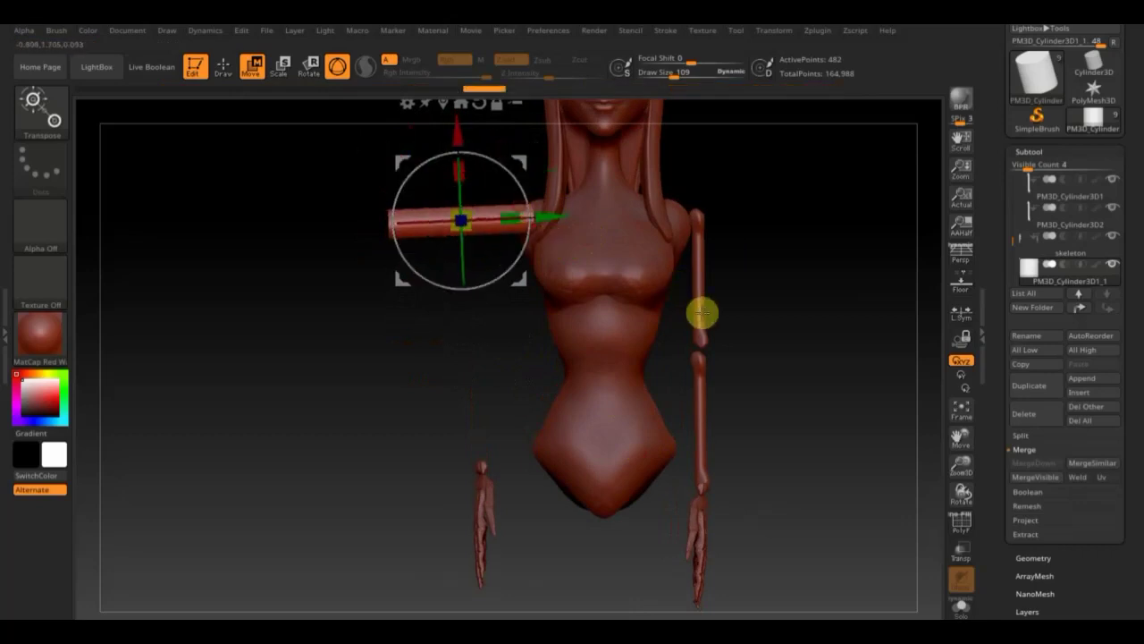
pyautogui.moveTo(739, 316)
pyautogui.mouseDown()
pyautogui.moveTo(832, 329)
pyautogui.moveTo(738, 312)
pyautogui.mouseUp()
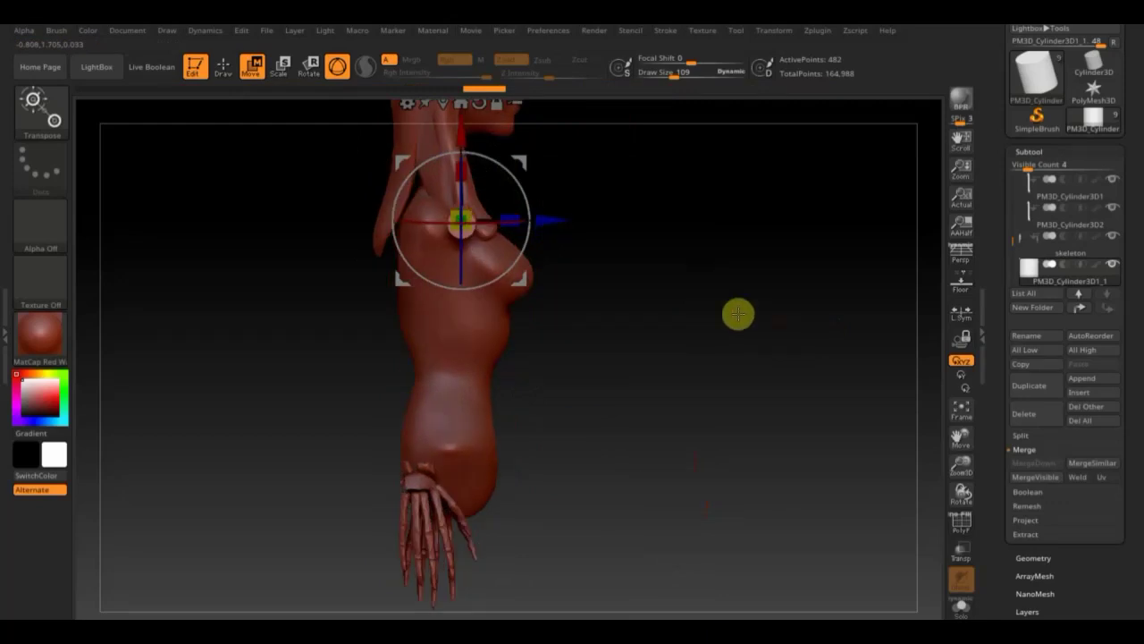
pyautogui.moveTo(559, 220); pyautogui.dragTo(531, 228)
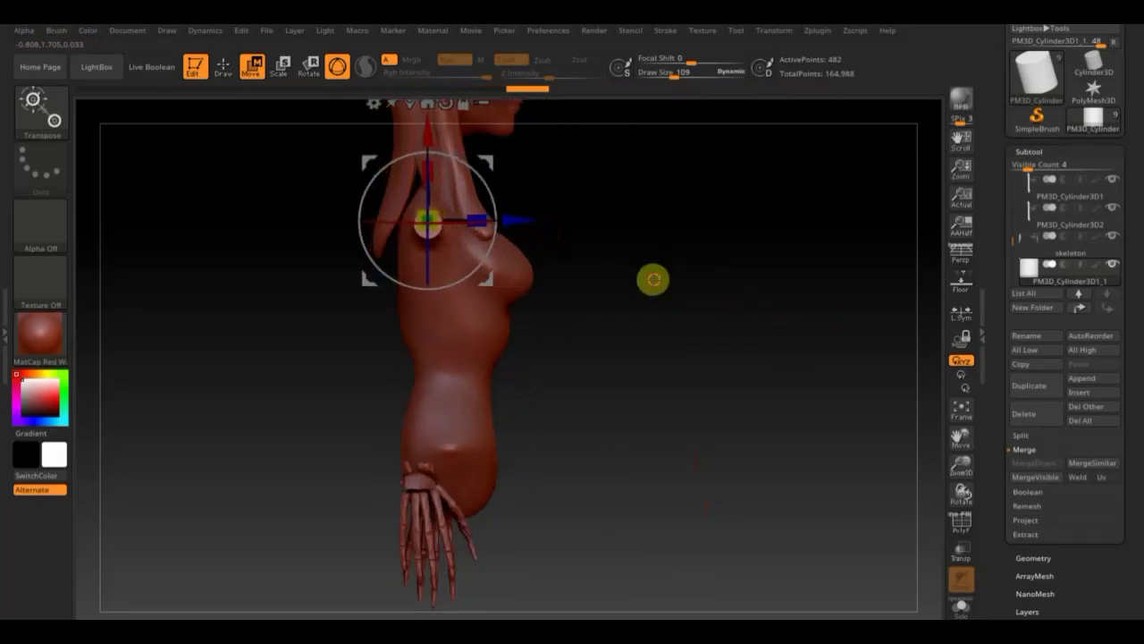
pyautogui.moveTo(654, 278)
pyautogui.mouseDown()
pyautogui.moveTo(592, 278)
pyautogui.moveTo(739, 268)
pyautogui.mouseUp()
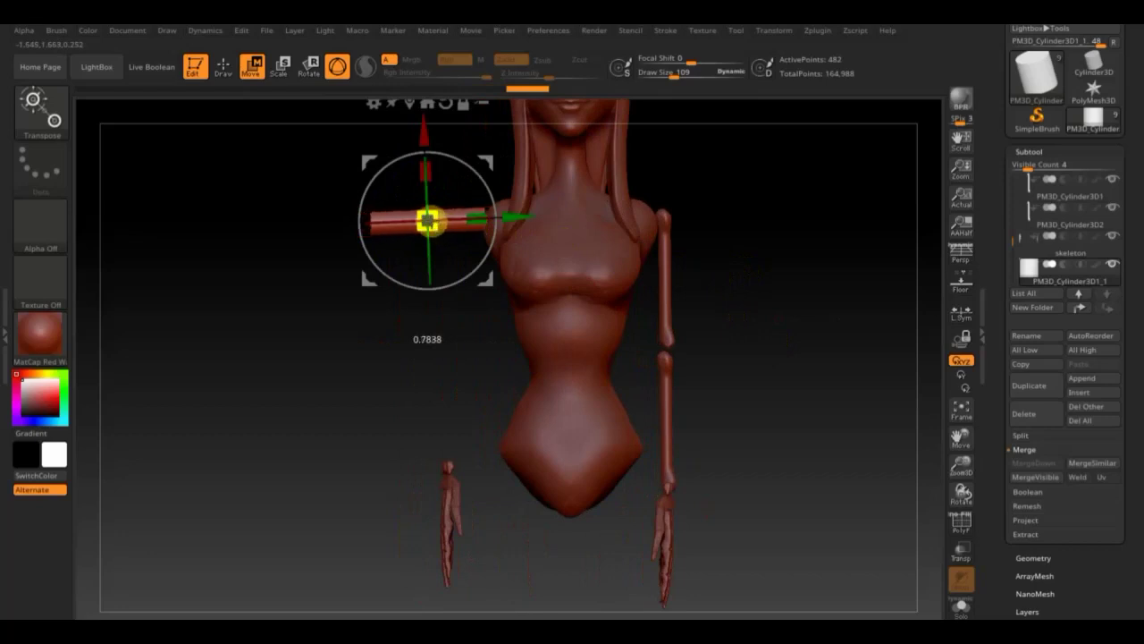
pyautogui.moveTo(428, 222); pyautogui.dragTo(434, 218)
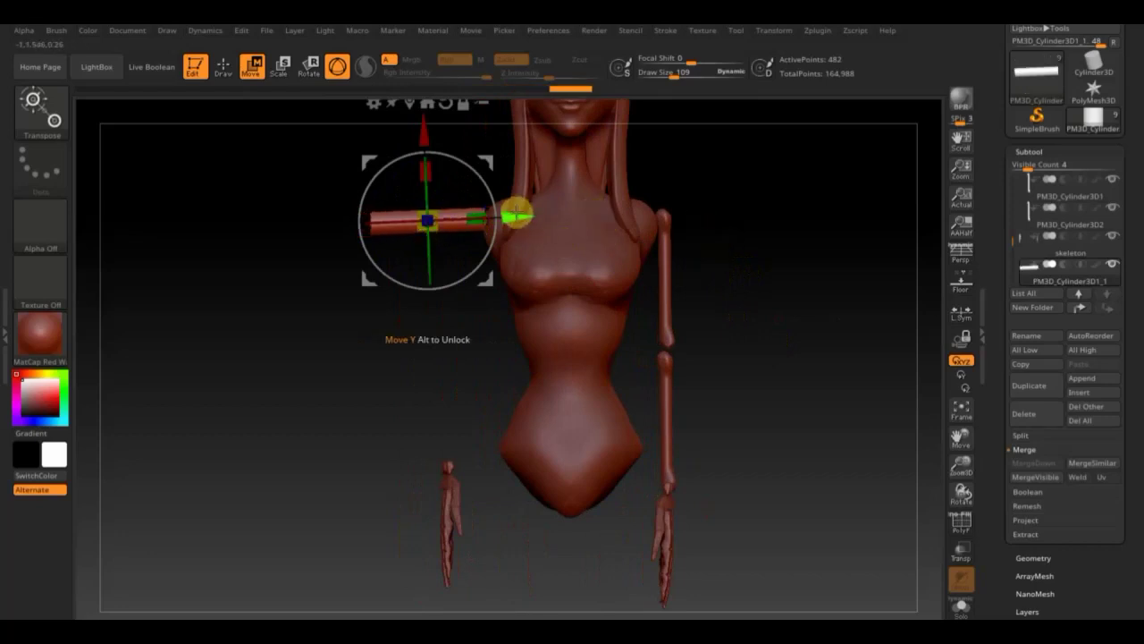
pyautogui.moveTo(516, 215); pyautogui.dragTo(523, 217)
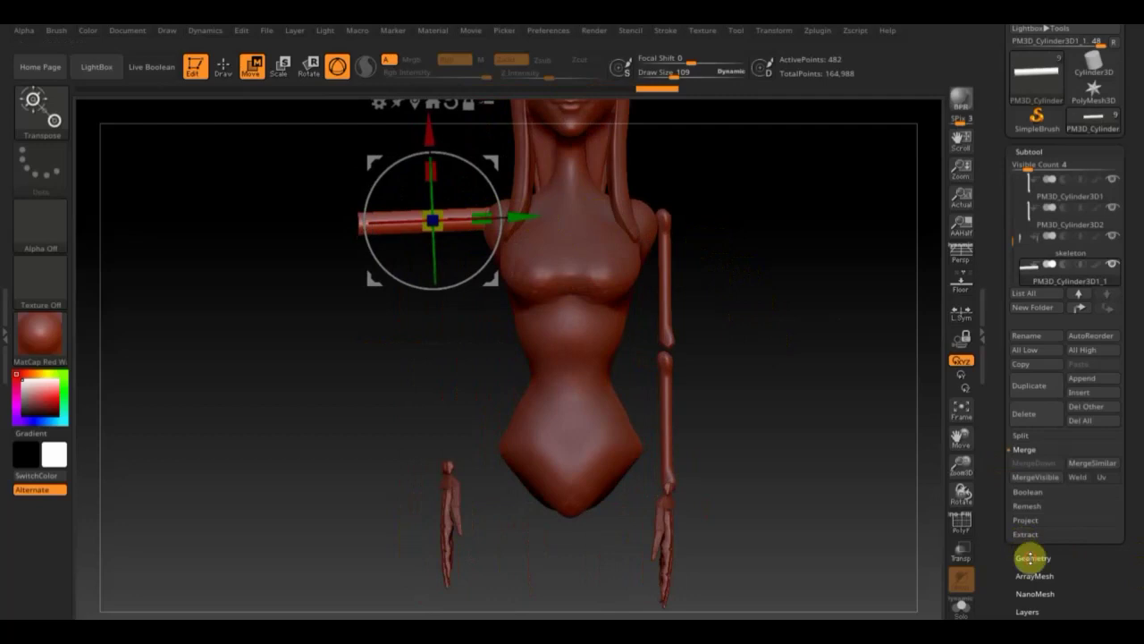
# Step: DynaMesh the arm cylinder, stretch it outward to meet the shoulder, and clear the mask
pyautogui.click(1032, 558)
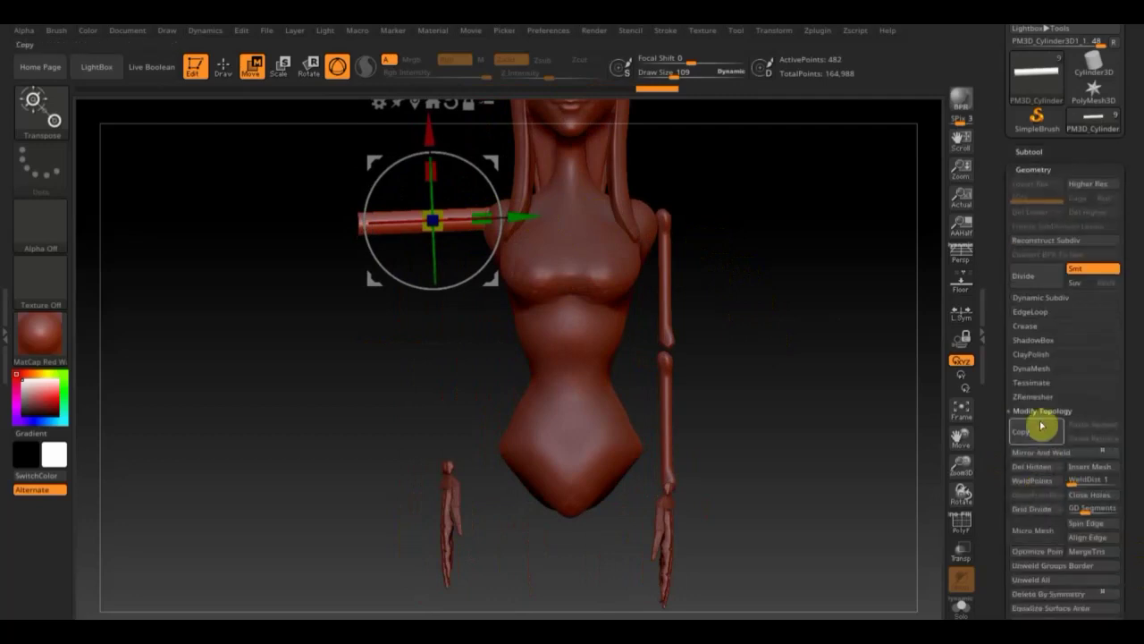
pyautogui.click(1032, 369)
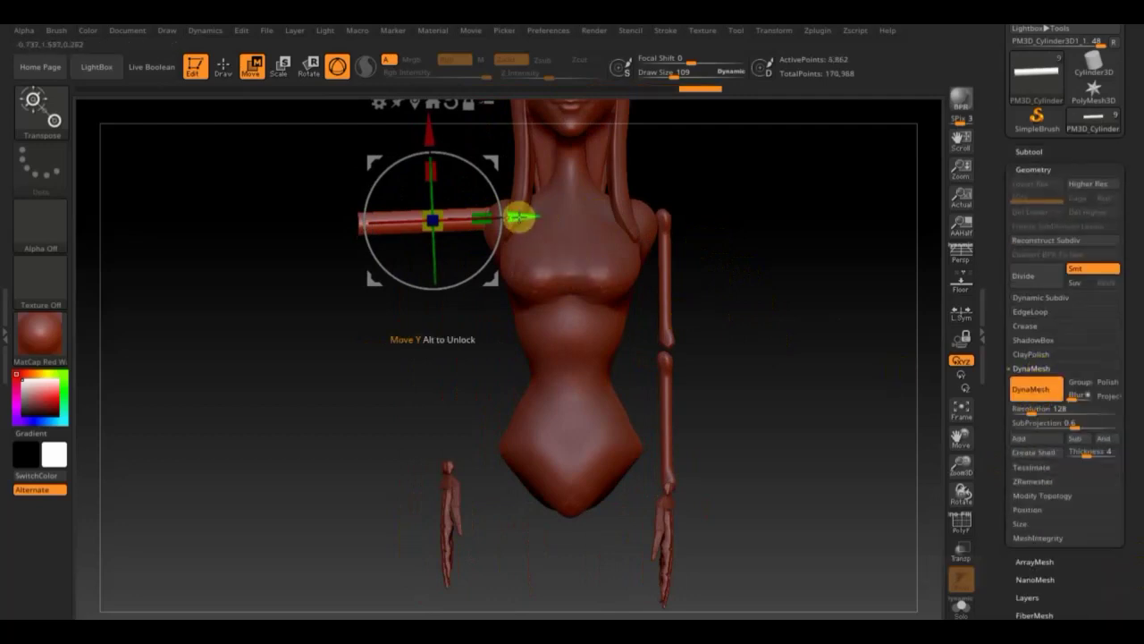
pyautogui.moveTo(519, 216); pyautogui.dragTo(371, 237)
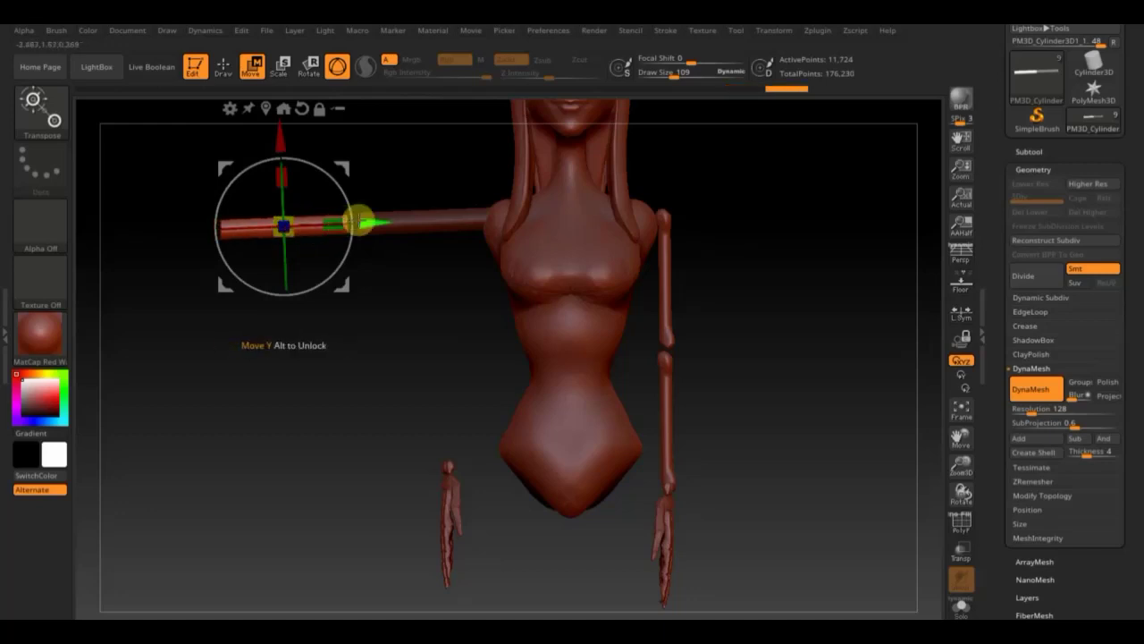
pyautogui.moveTo(362, 220); pyautogui.dragTo(379, 221)
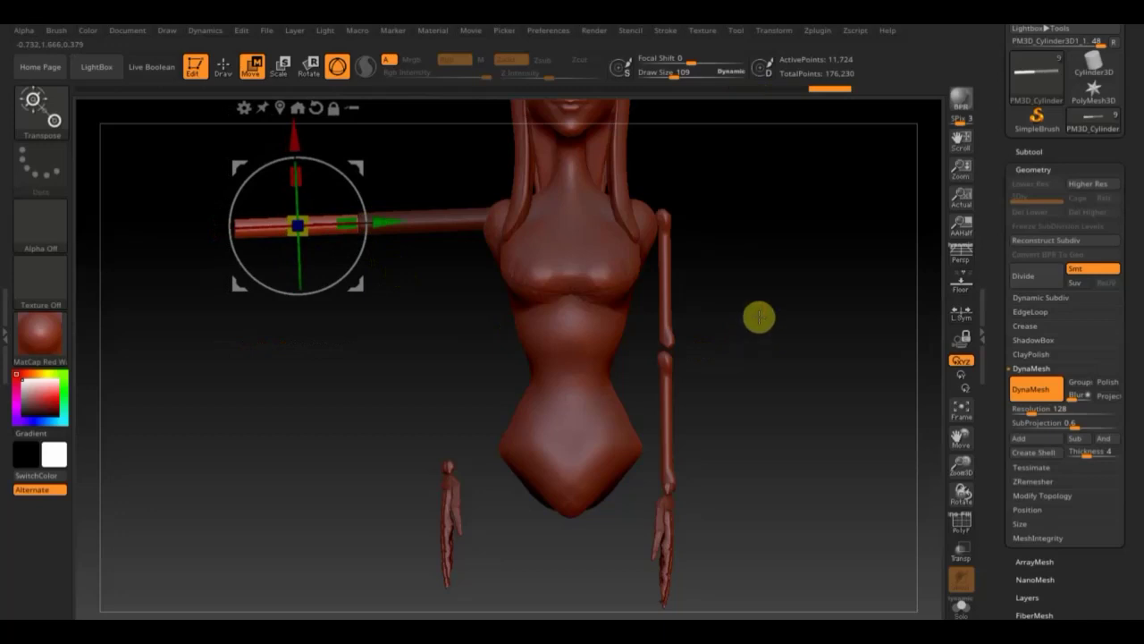
pyautogui.keyDown('ctrl'); pyautogui.click(751, 230); pyautogui.keyUp('ctrl')
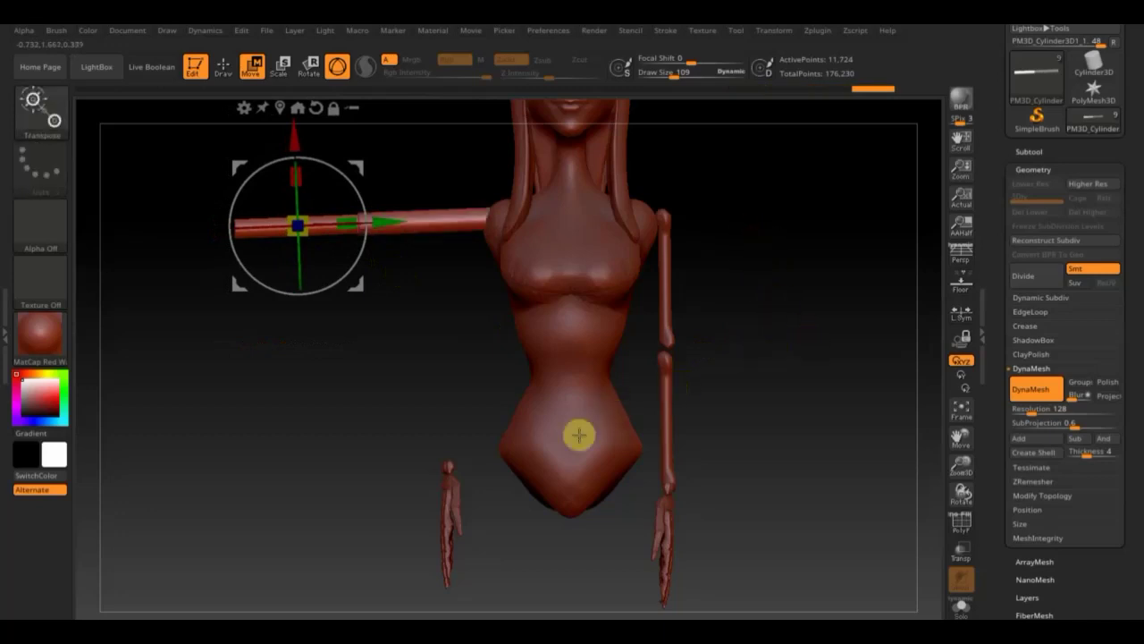
# Step: Rotate the skeleton hand 90° to horizontal and place it at the left arm's tip
pyautogui.click(1029, 152)
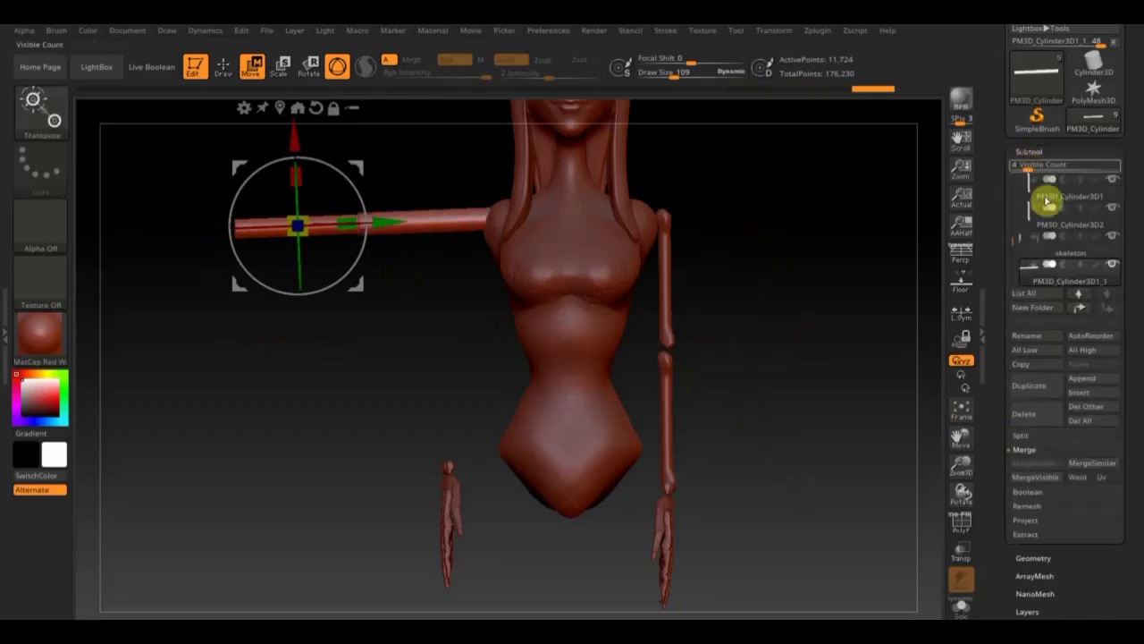
pyautogui.click(1033, 254)
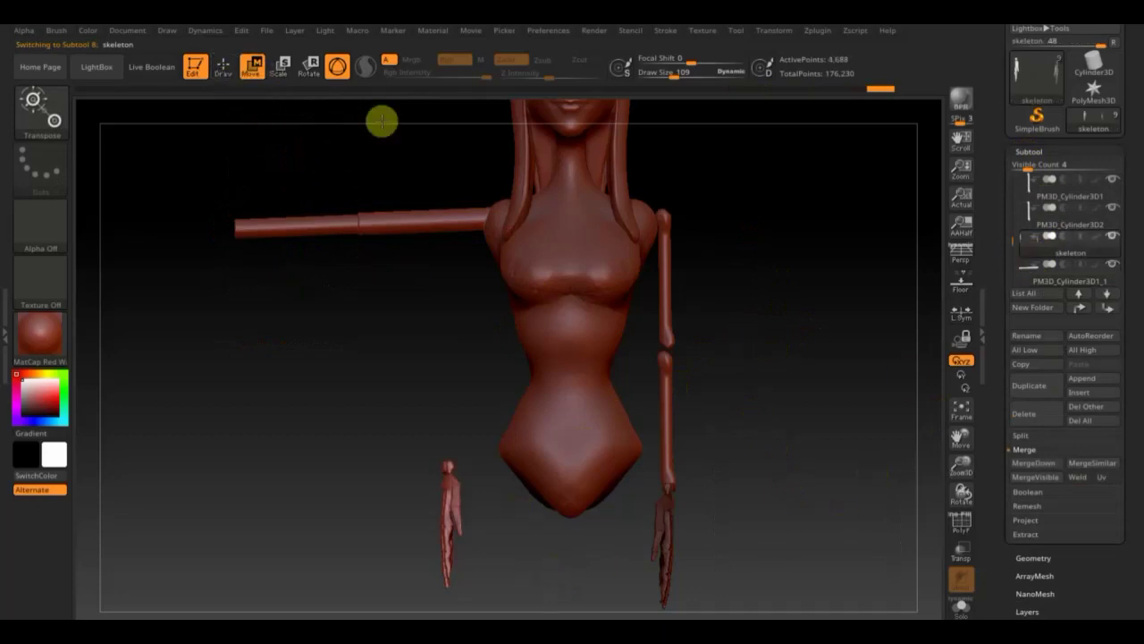
pyautogui.click(339, 69)
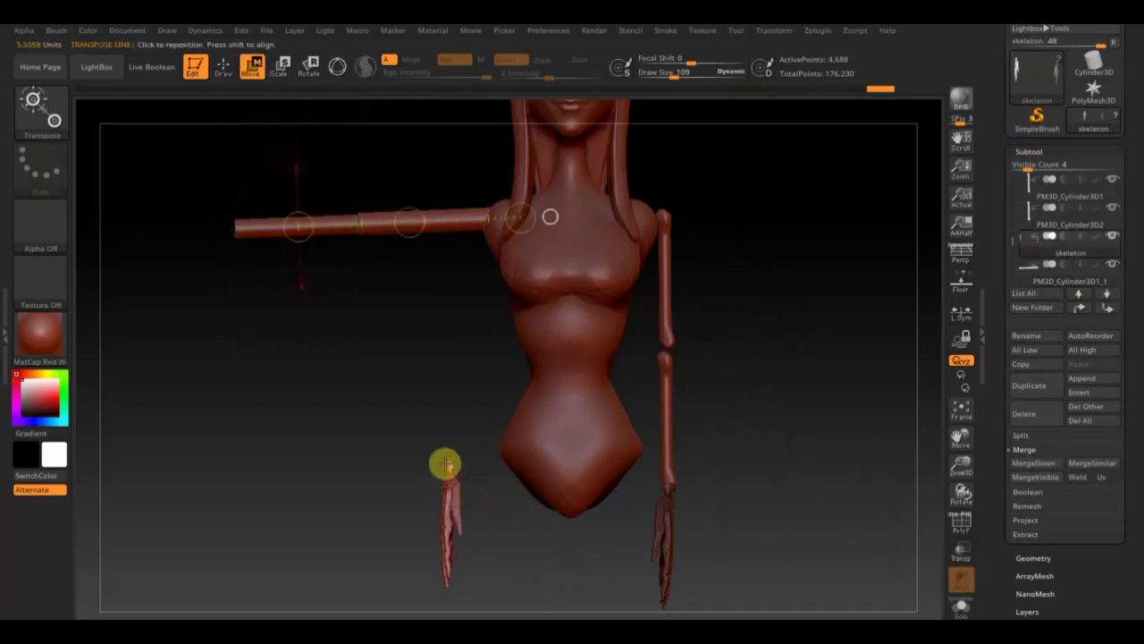
pyautogui.moveTo(445, 464); pyautogui.dragTo(445, 588)
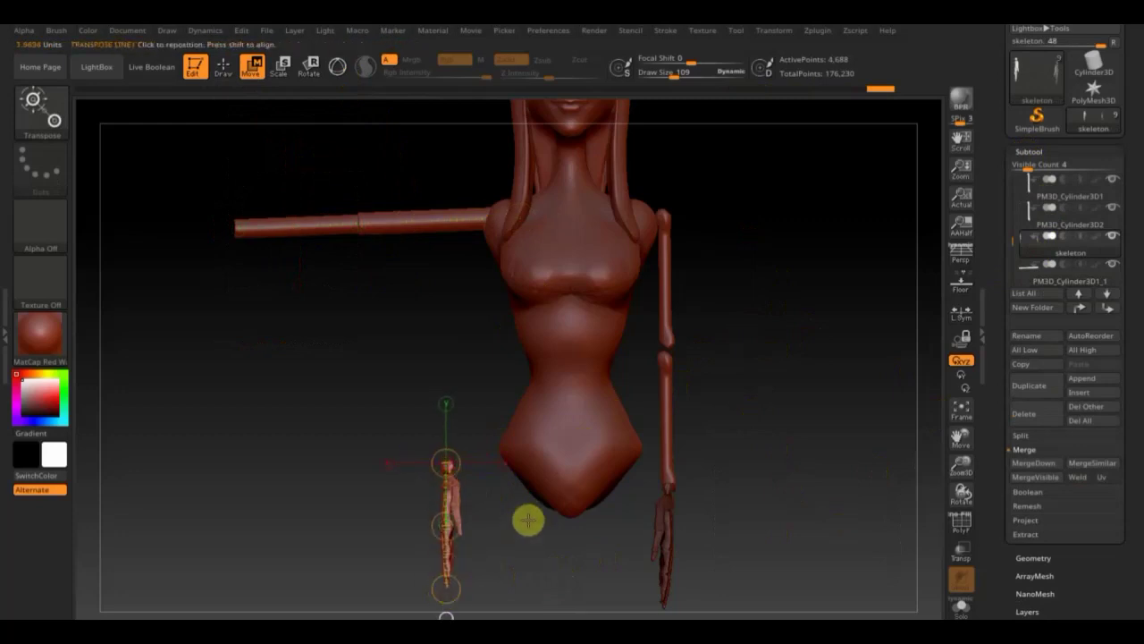
pyautogui.click(336, 68)
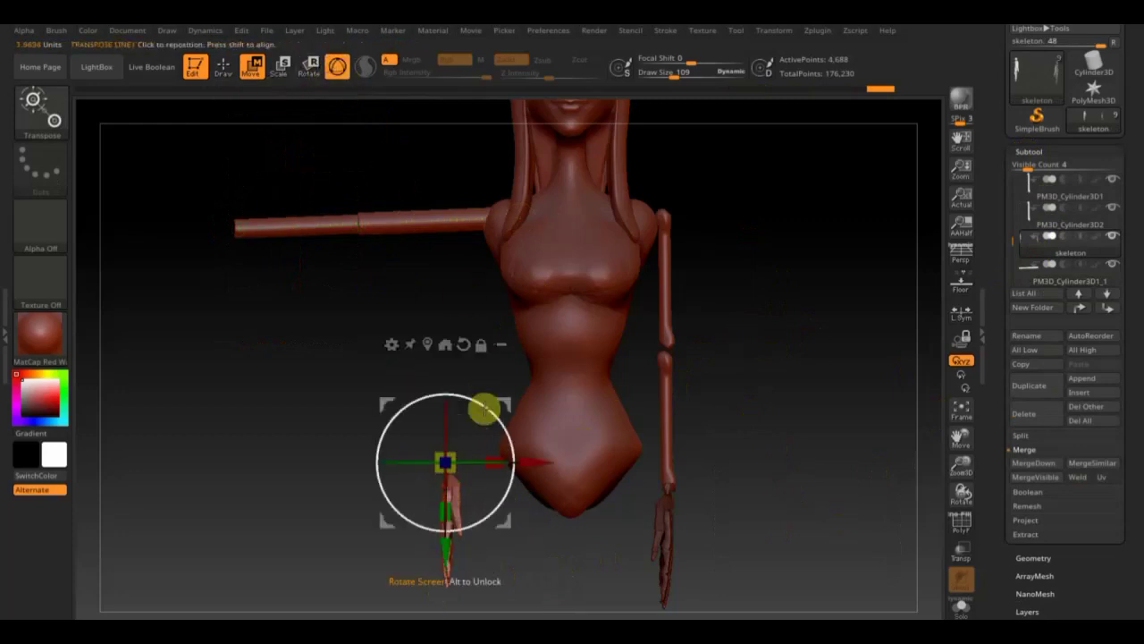
pyautogui.moveTo(486, 405); pyautogui.dragTo(506, 511)
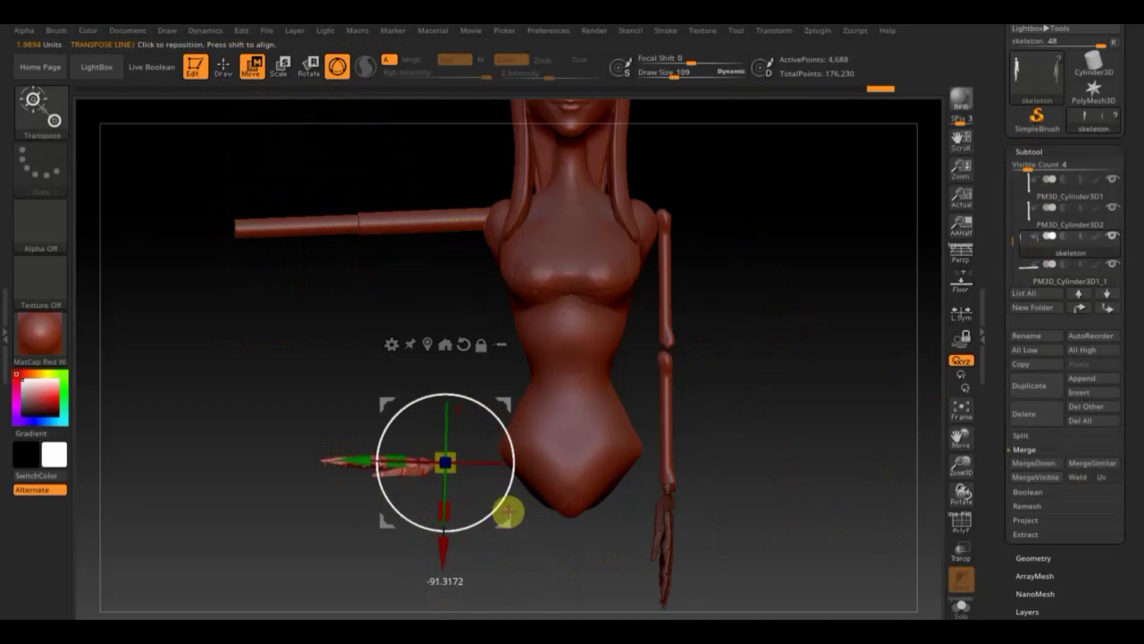
pyautogui.moveTo(366, 378); pyautogui.dragTo(181, 165)
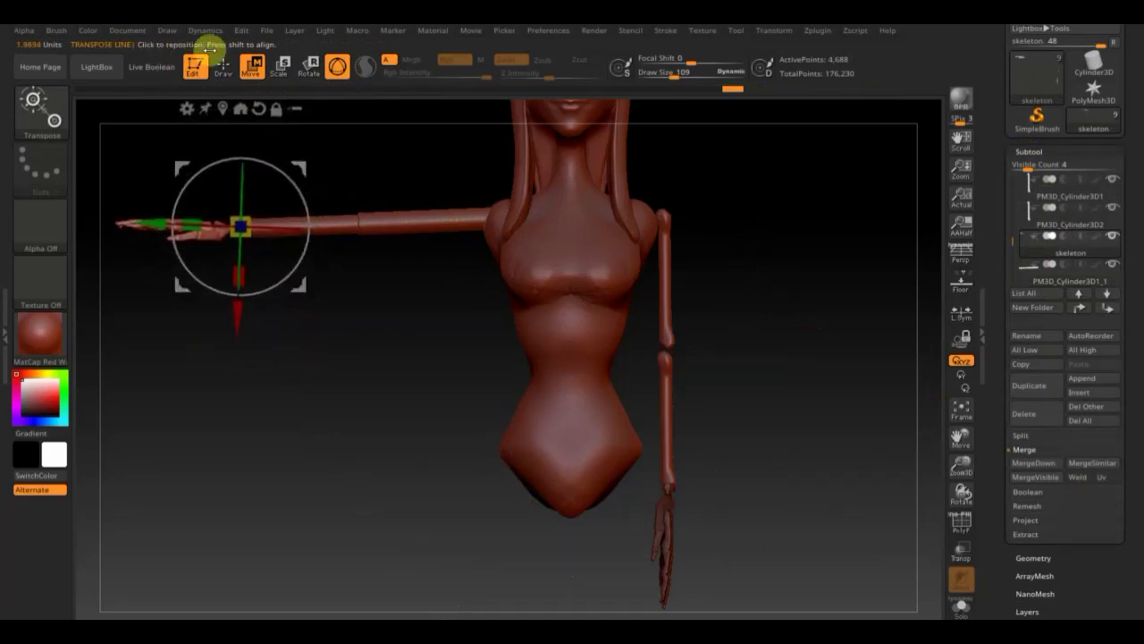
pyautogui.click(223, 67)
pyautogui.press('shift')
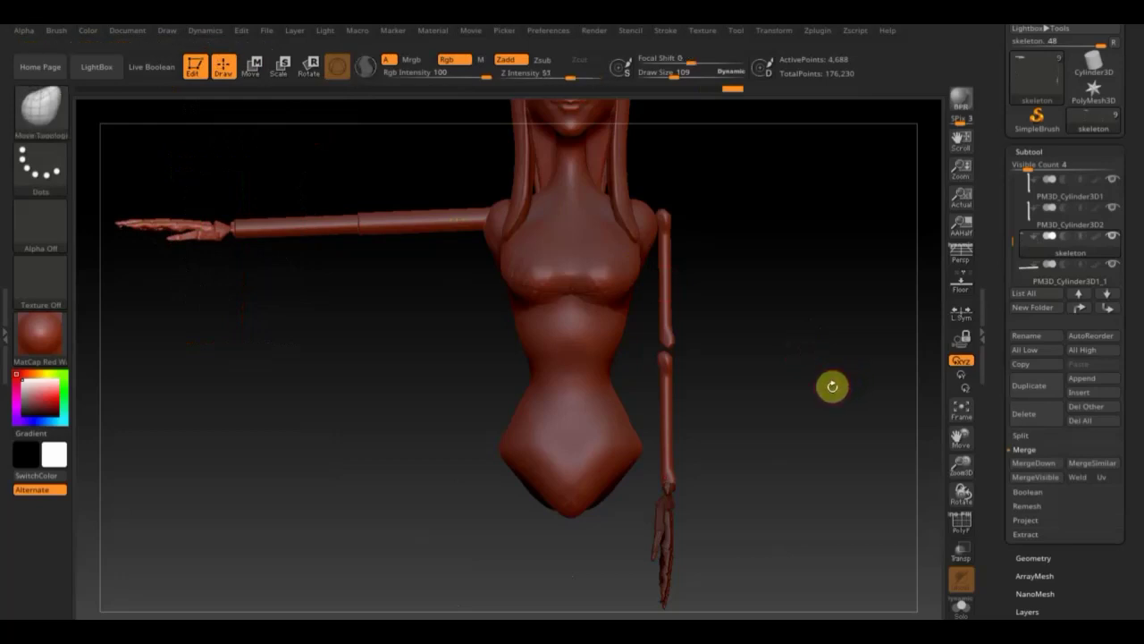
pyautogui.moveTo(832, 400)
pyautogui.mouseDown()
pyautogui.moveTo(826, 411)
pyautogui.moveTo(807, 332)
pyautogui.moveTo(761, 371)
pyautogui.moveTo(774, 402)
pyautogui.mouseUp()
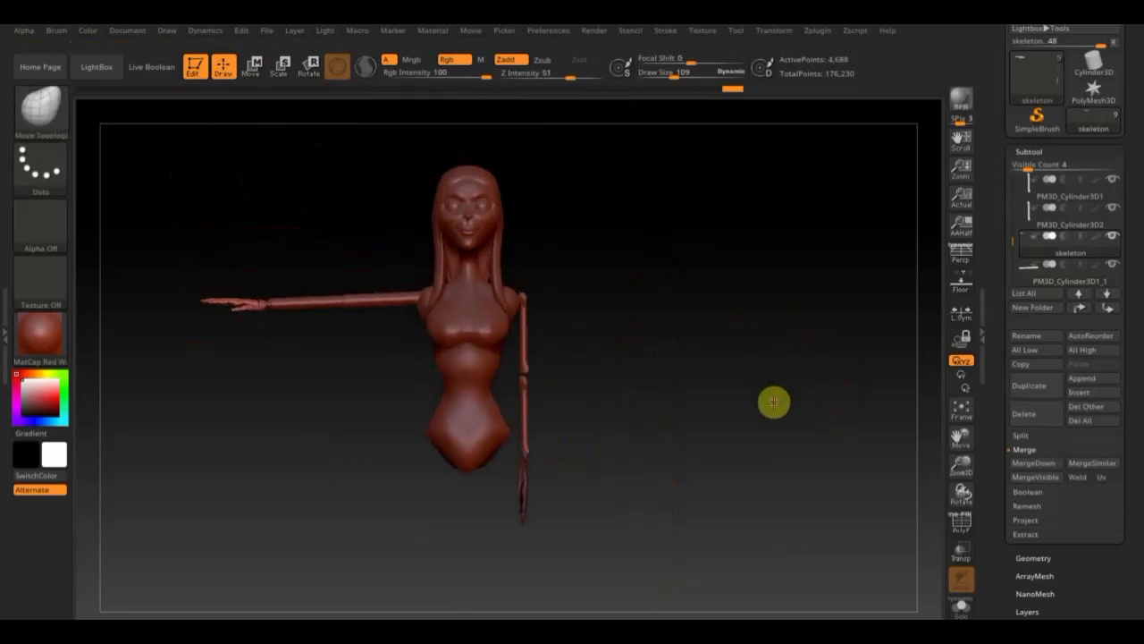
# Step: Rotate the PM3D_Cylinder3D1 upper arm bone about 87° to horizontal
pyautogui.click(1032, 186)
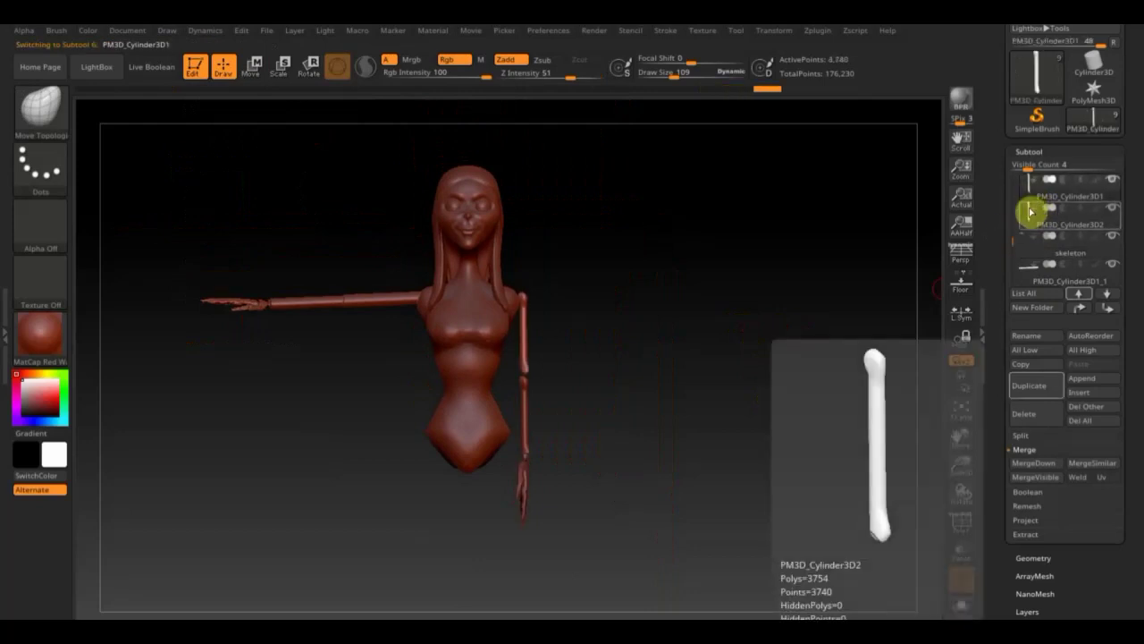
pyautogui.click(253, 65)
pyautogui.moveTo(566, 281); pyautogui.dragTo(433, 244)
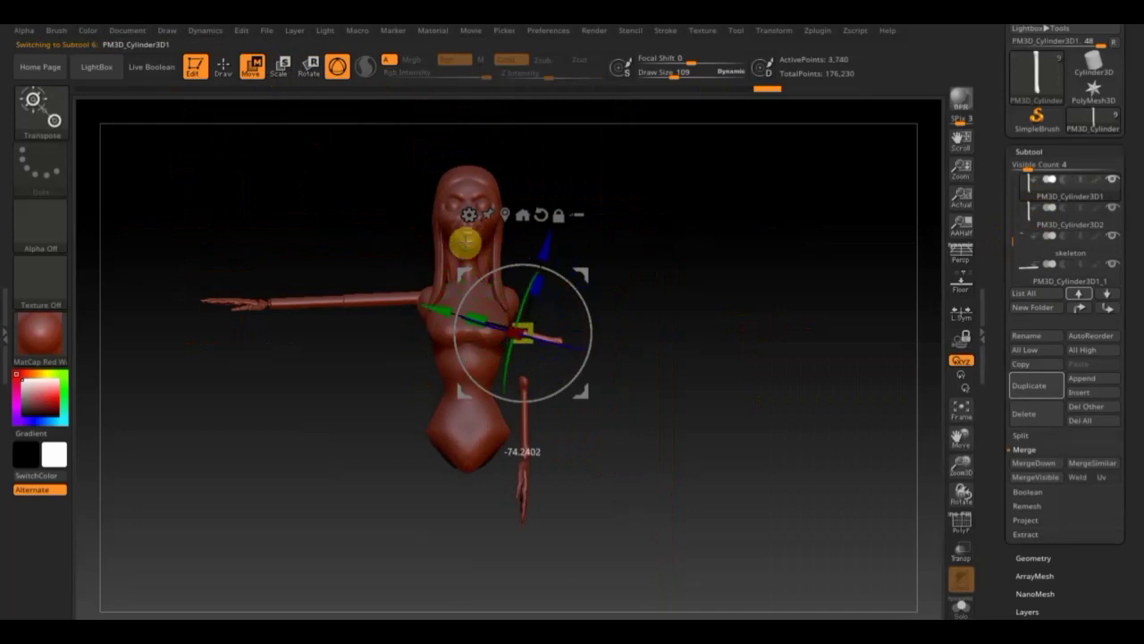
pyautogui.moveTo(585, 280)
pyautogui.mouseDown()
pyautogui.moveTo(651, 229)
pyautogui.moveTo(631, 257)
pyautogui.moveTo(635, 239)
pyautogui.mouseUp()
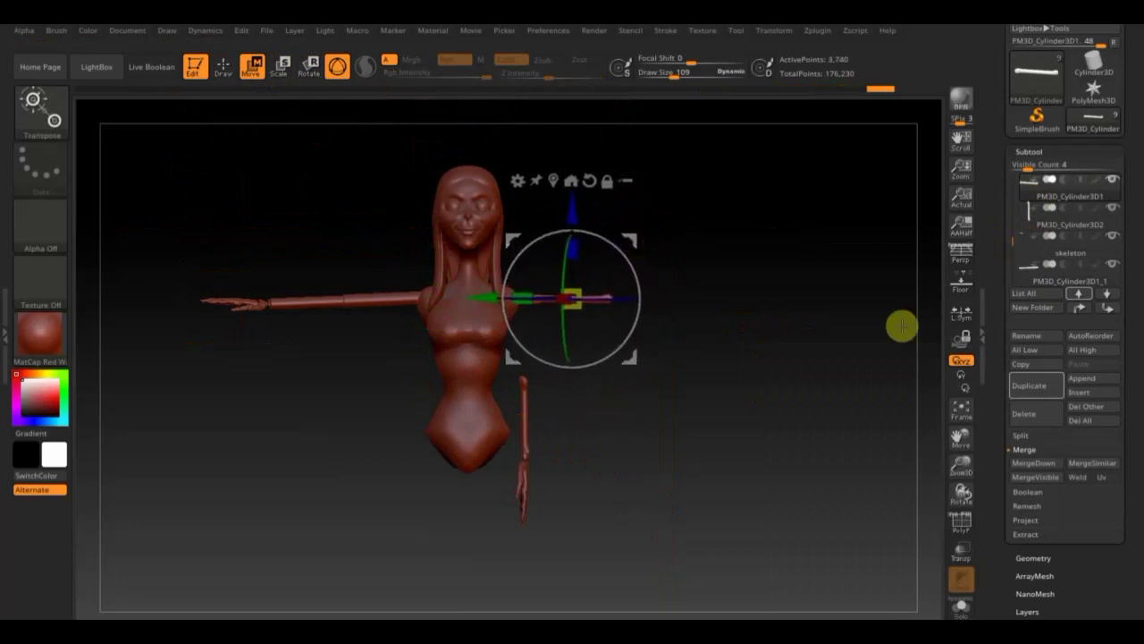
# Step: Swing the PM3D_Cylinder3D2 forearm bone up beside the upper arm
pyautogui.click(1025, 227)
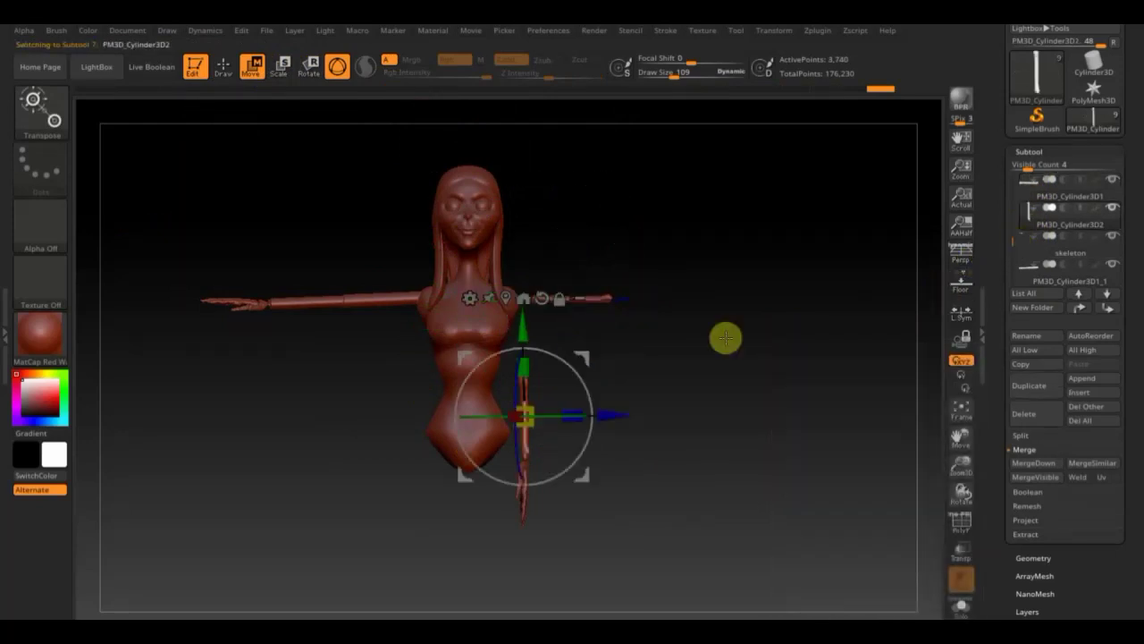
pyautogui.moveTo(611, 414)
pyautogui.mouseDown()
pyautogui.moveTo(754, 408)
pyautogui.moveTo(690, 345)
pyautogui.moveTo(643, 329)
pyautogui.moveTo(682, 301)
pyautogui.moveTo(693, 214)
pyautogui.mouseUp()
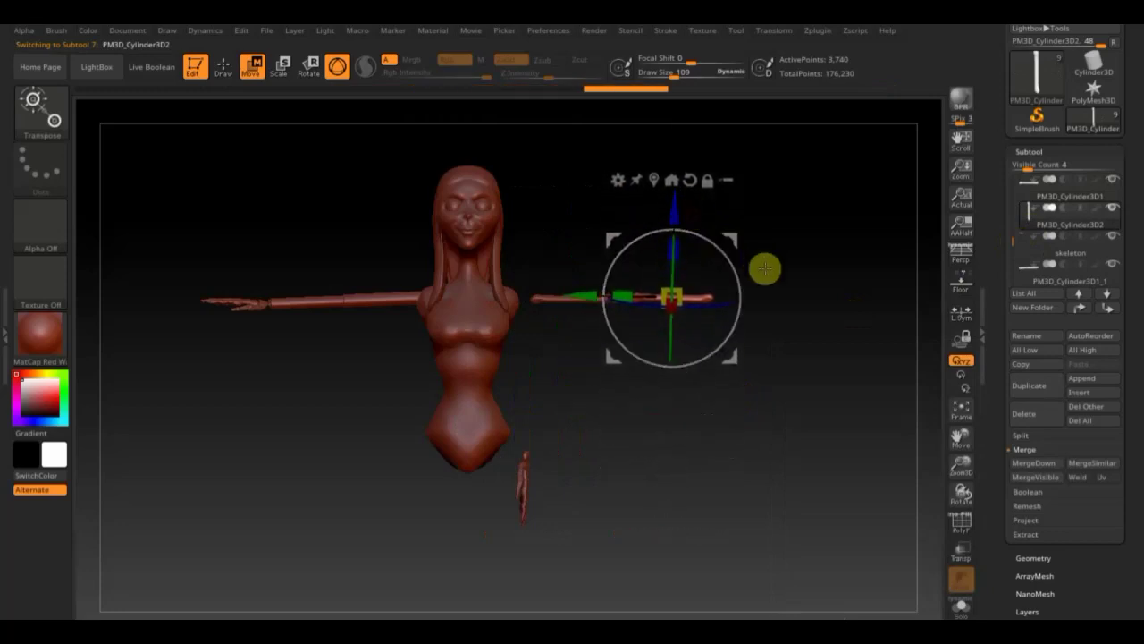
pyautogui.moveTo(593, 296); pyautogui.dragTo(585, 297)
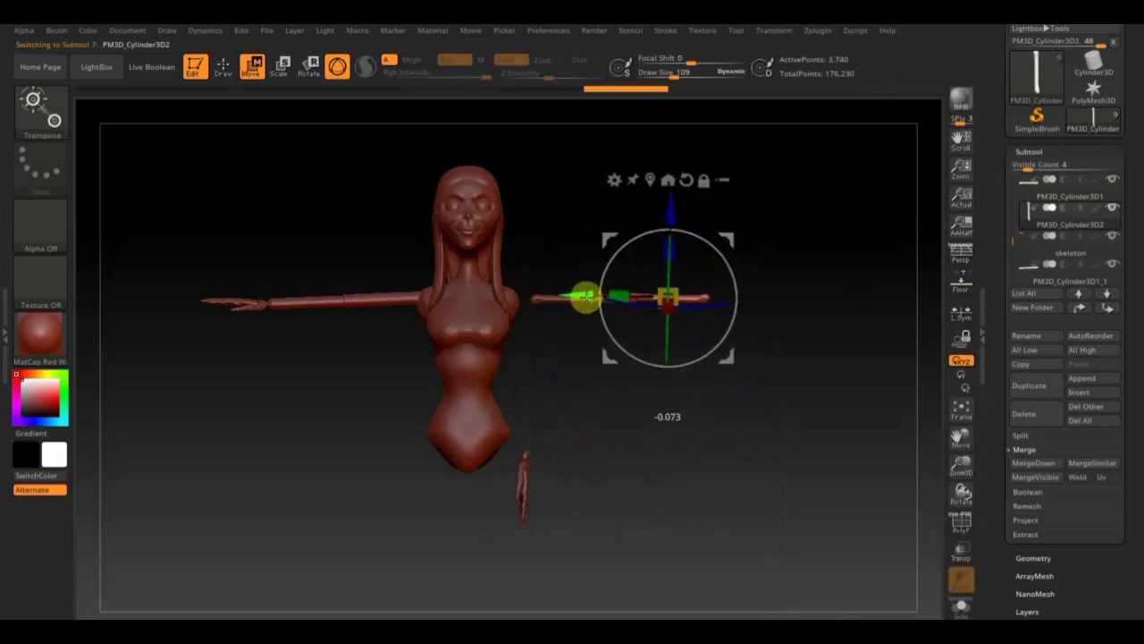
pyautogui.moveTo(653, 224); pyautogui.dragTo(672, 202)
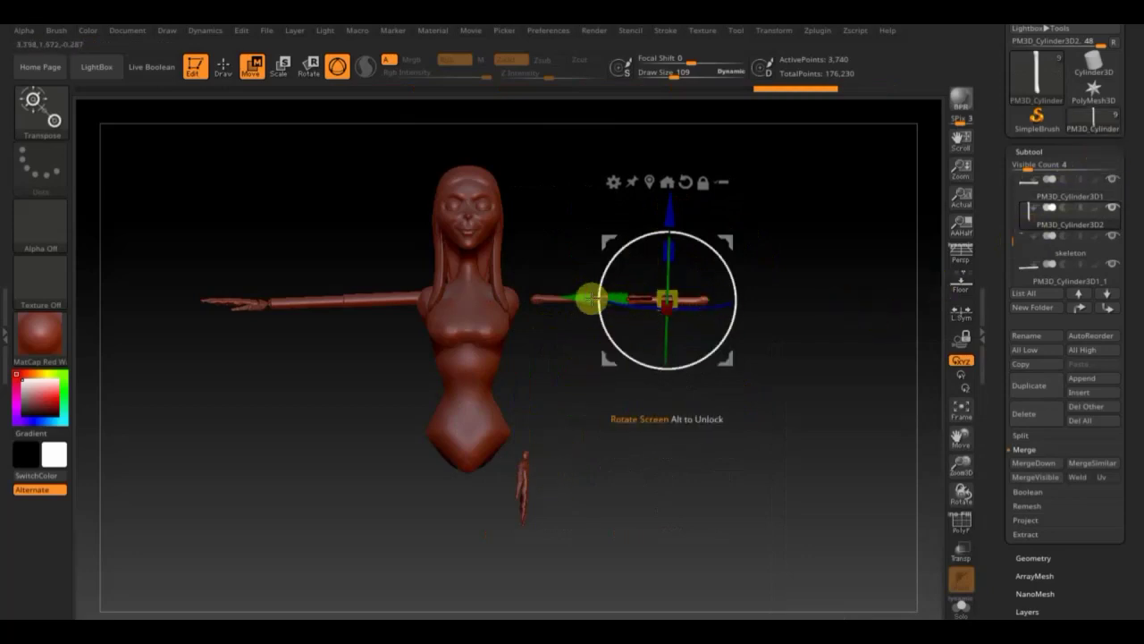
# Step: Nudge the upper arm and forearm bones together into a straight line
pyautogui.click(1033, 202)
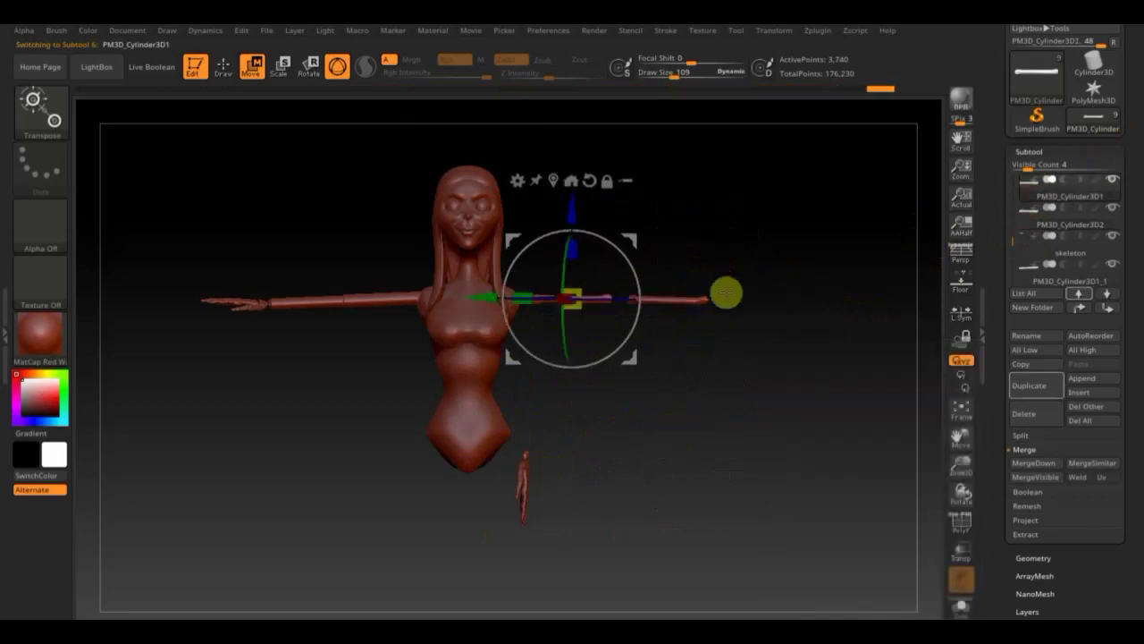
pyautogui.moveTo(506, 299); pyautogui.dragTo(472, 301)
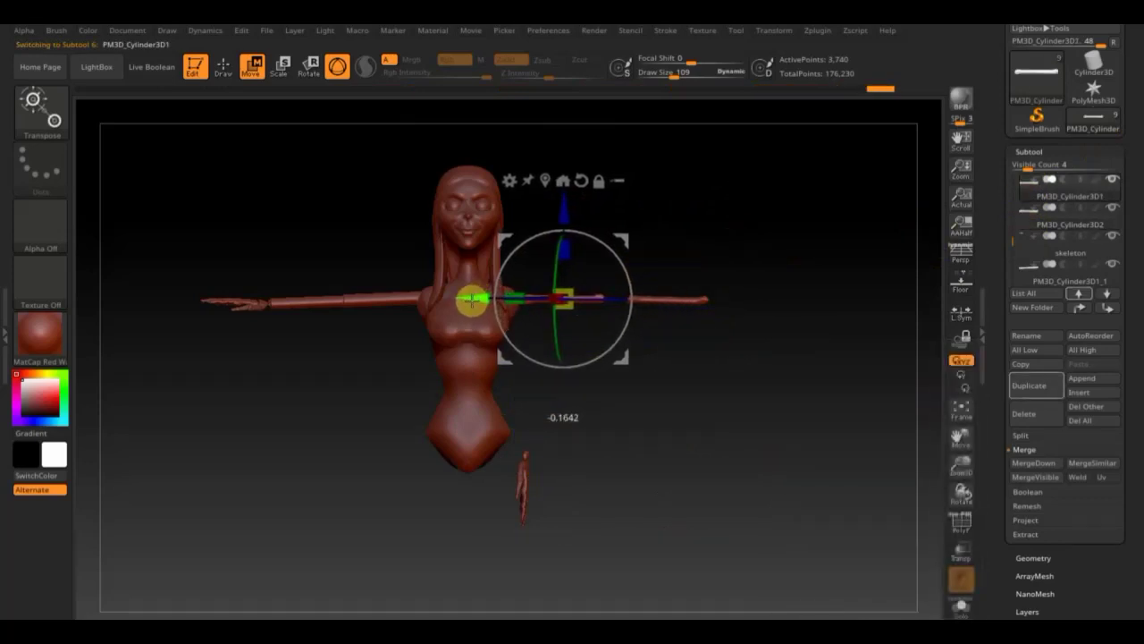
pyautogui.moveTo(472, 301); pyautogui.dragTo(473, 299)
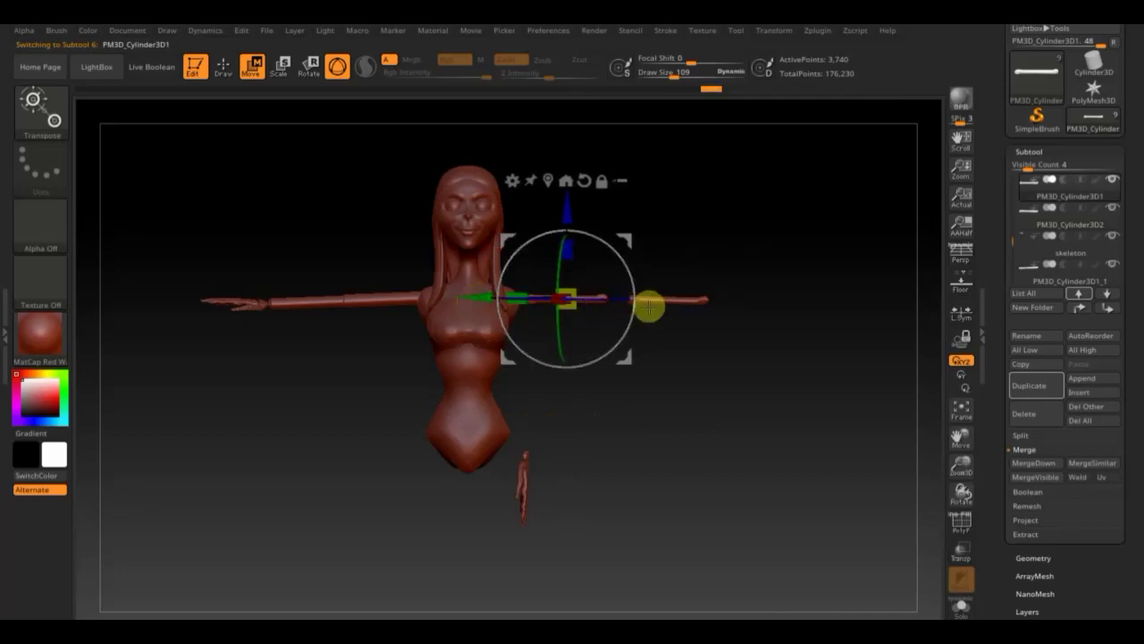
pyautogui.click(1028, 225)
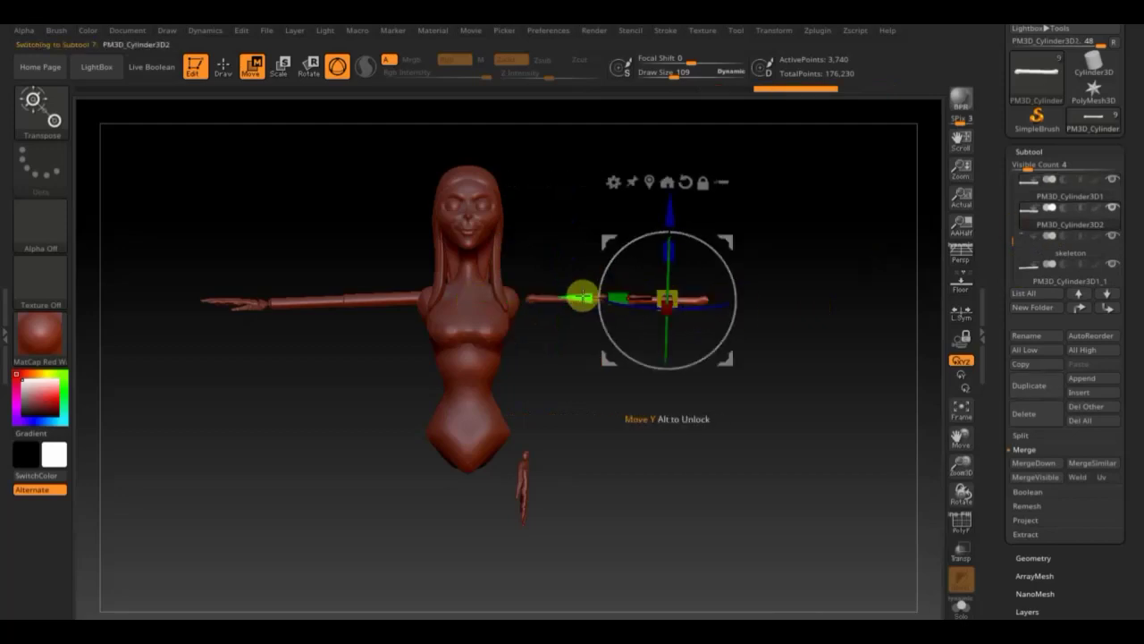
pyautogui.moveTo(581, 295)
pyautogui.mouseDown()
pyautogui.moveTo(564, 298)
pyautogui.moveTo(628, 314)
pyautogui.moveTo(563, 314)
pyautogui.mouseUp()
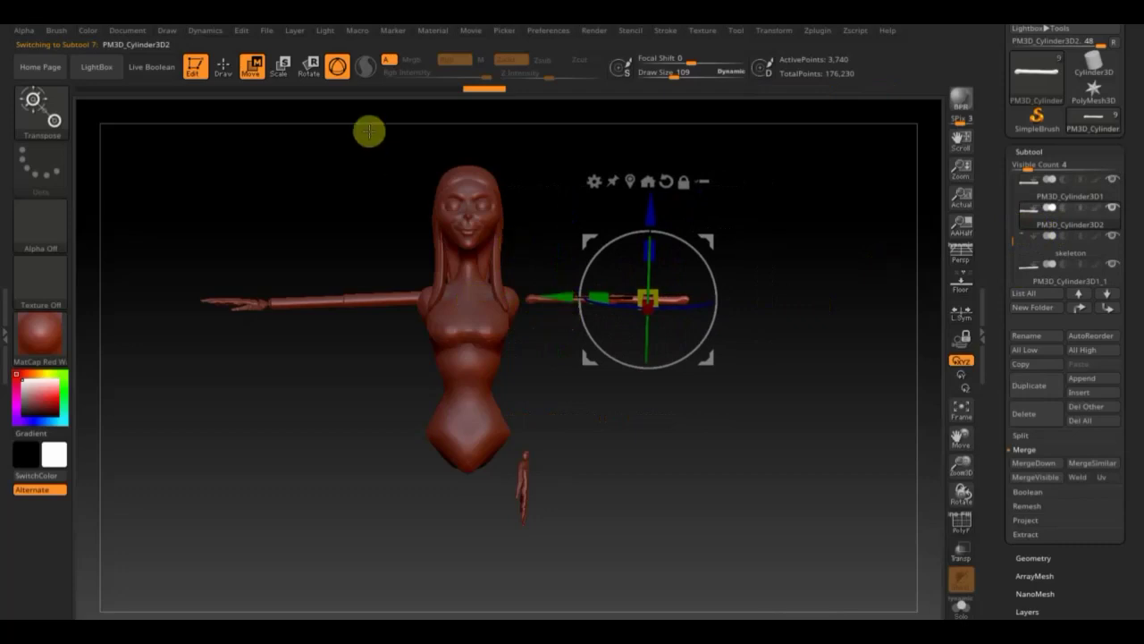
pyautogui.click(223, 76)
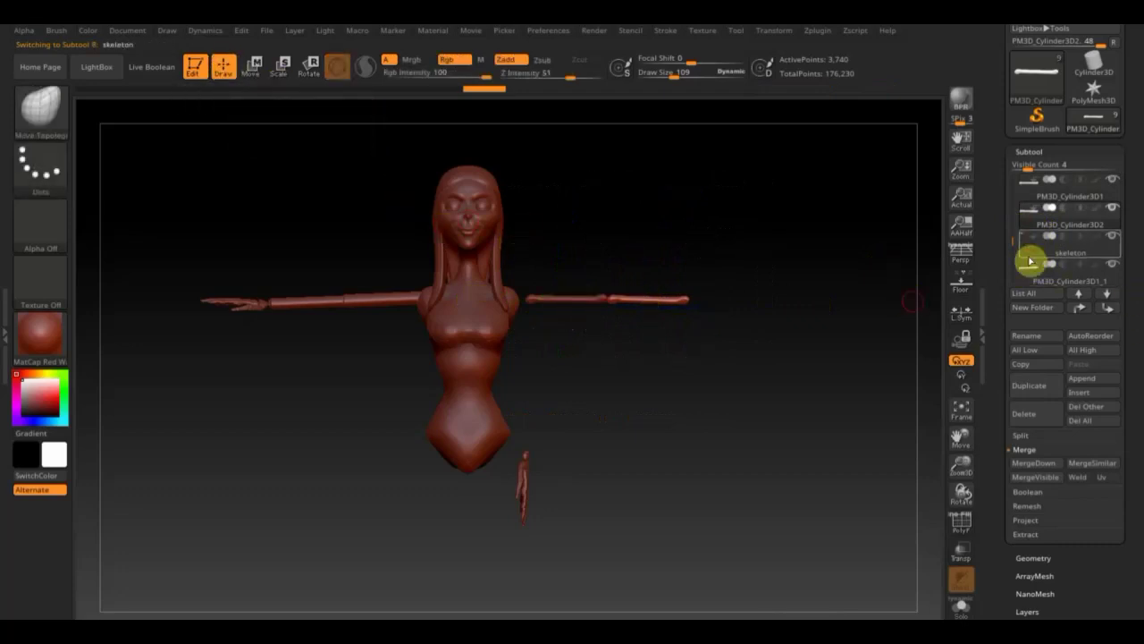
# Step: Rotate the second skeleton hand and move it onto the right arm's end
pyautogui.click(1029, 257)
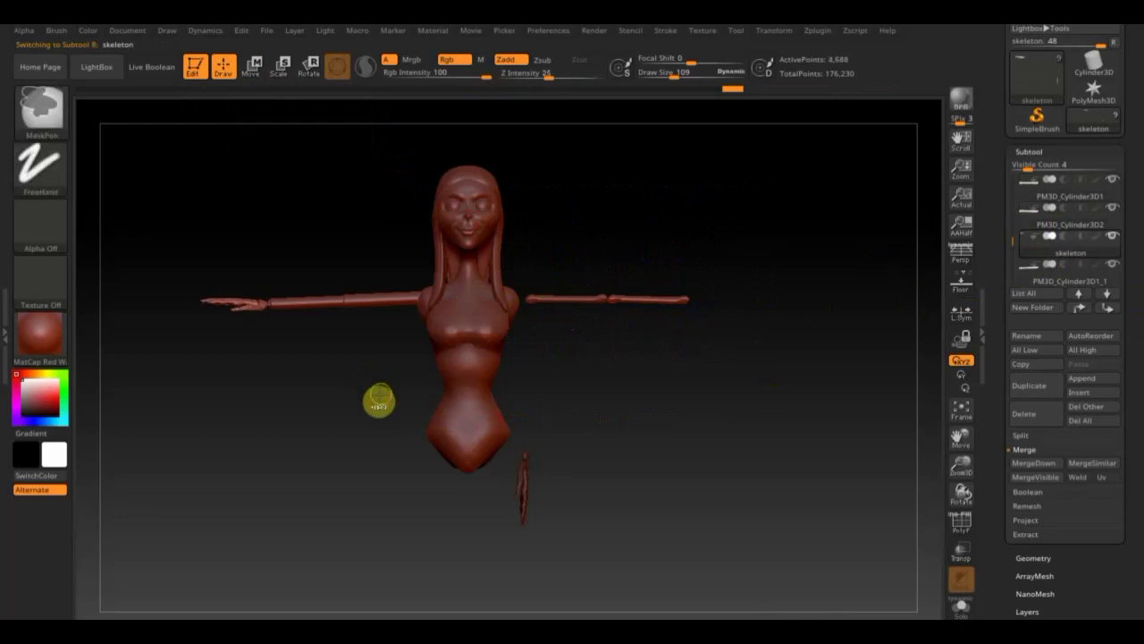
pyautogui.click(253, 72)
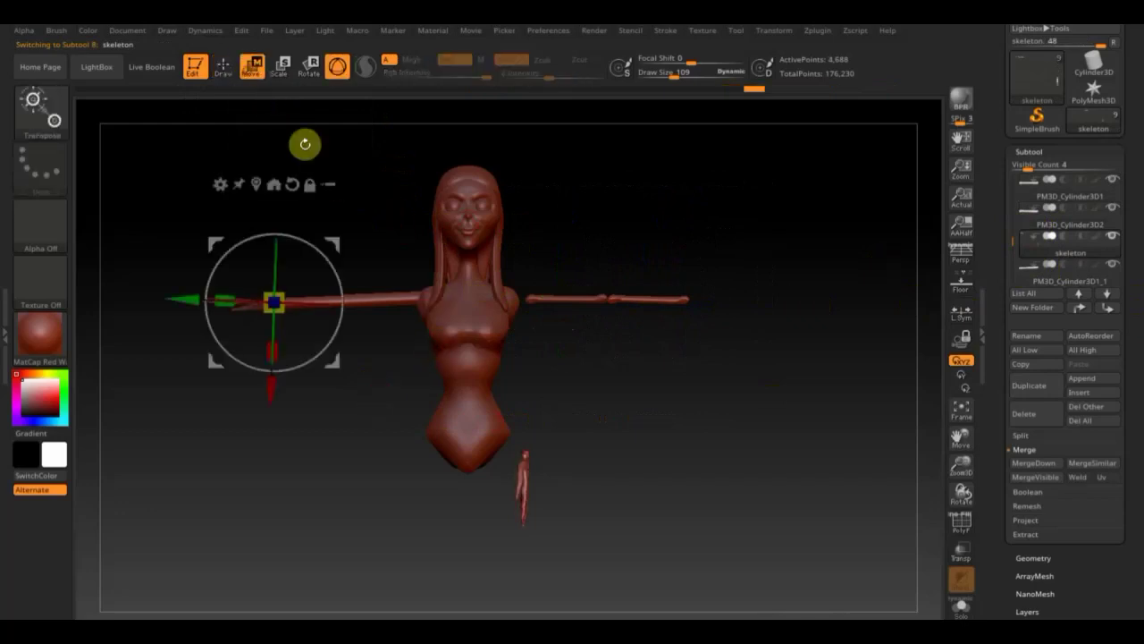
pyautogui.moveTo(321, 245); pyautogui.dragTo(208, 196)
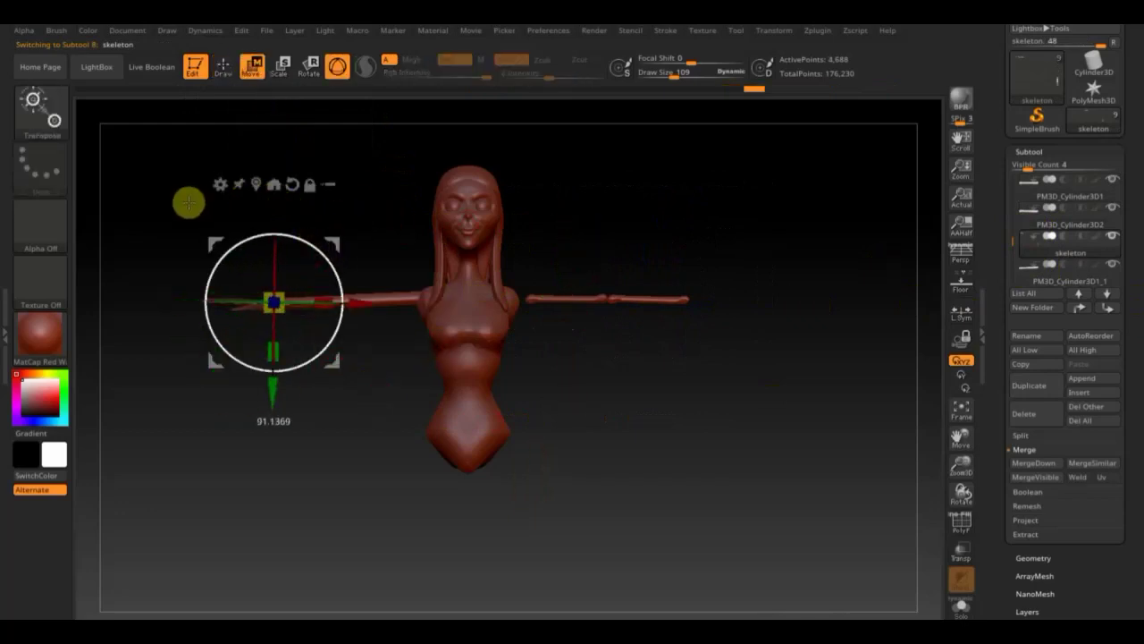
pyautogui.moveTo(332, 240)
pyautogui.mouseDown()
pyautogui.moveTo(519, 389)
pyautogui.moveTo(604, 487)
pyautogui.mouseUp()
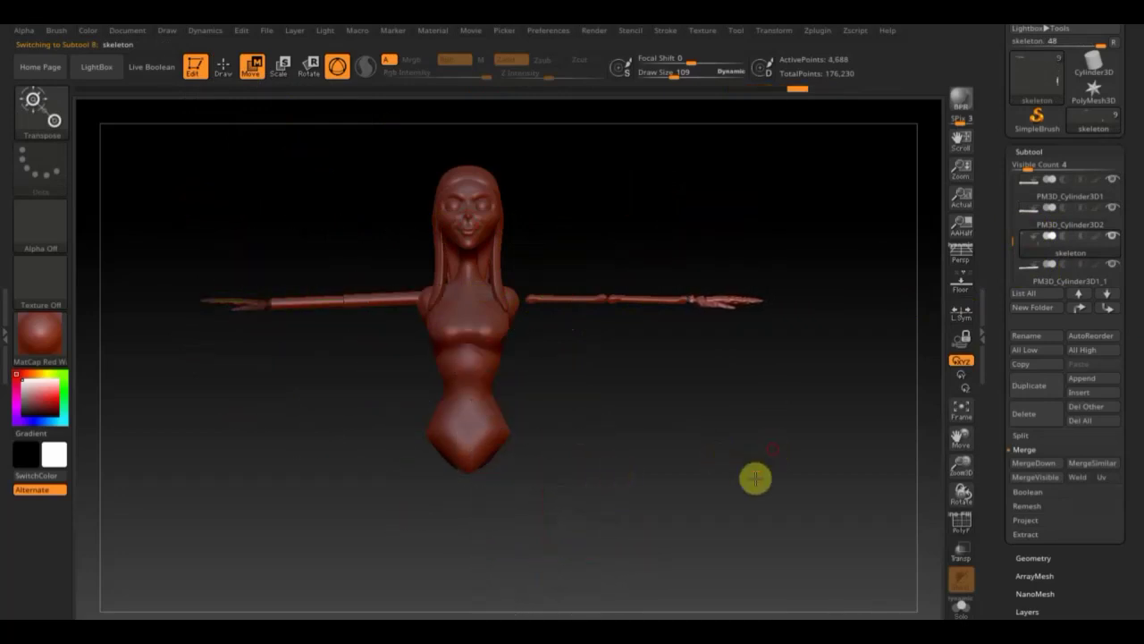
# Step: From a top view, level the right forearm and upper arm bones into a straight line
pyautogui.moveTo(756, 477); pyautogui.dragTo(780, 617)
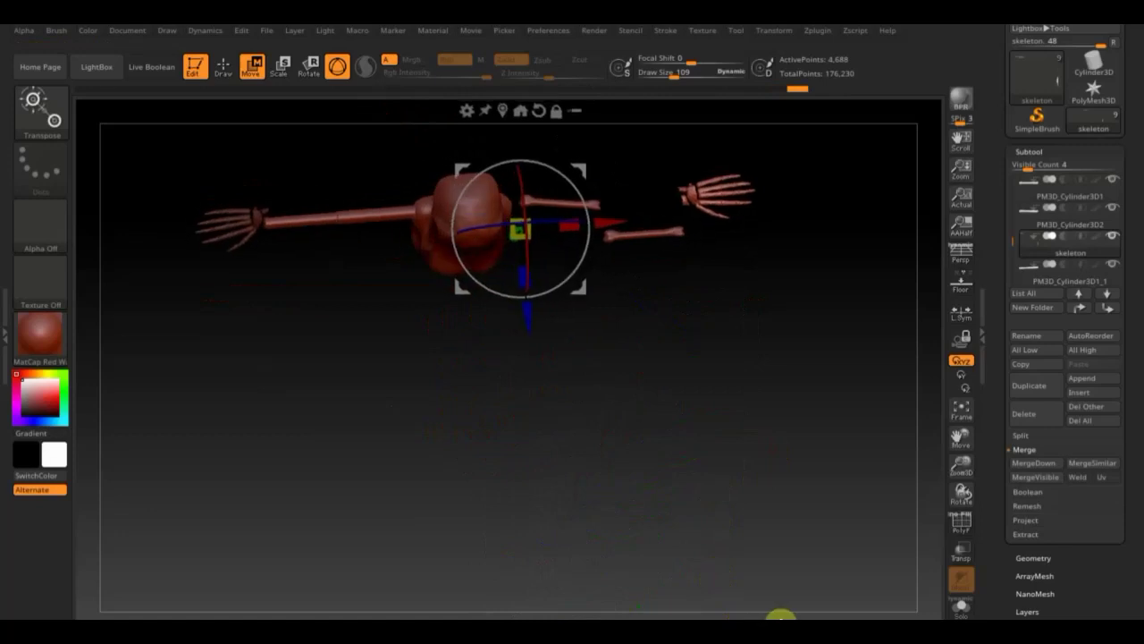
pyautogui.moveTo(790, 575); pyautogui.dragTo(796, 594)
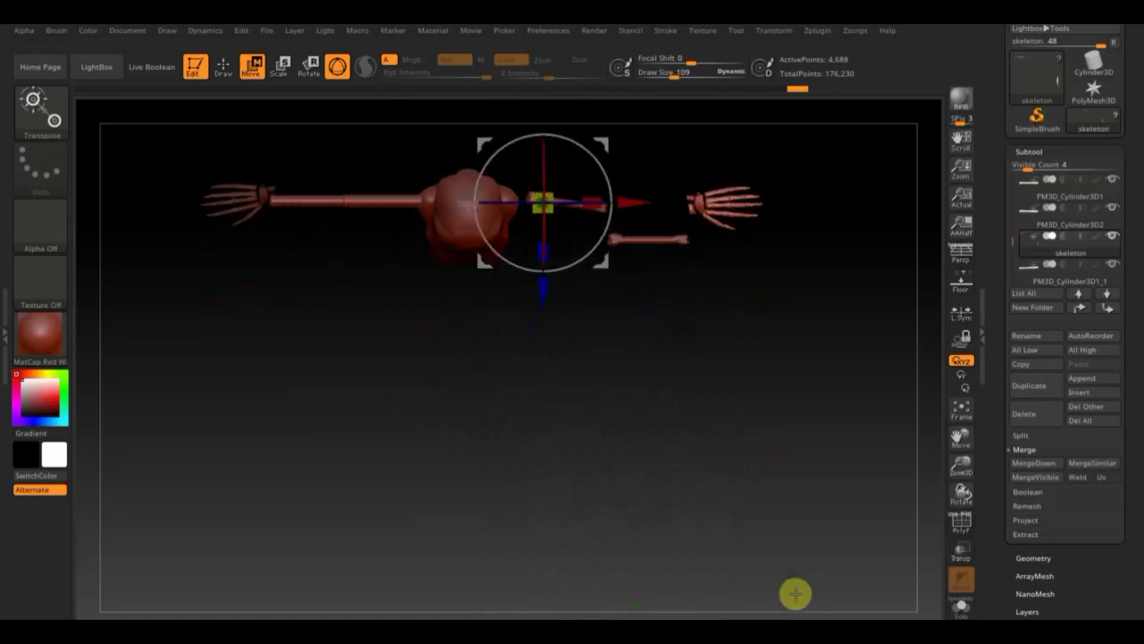
pyautogui.click(1037, 225)
pyautogui.moveTo(652, 309)
pyautogui.mouseDown()
pyautogui.moveTo(646, 327)
pyautogui.moveTo(648, 307)
pyautogui.mouseUp()
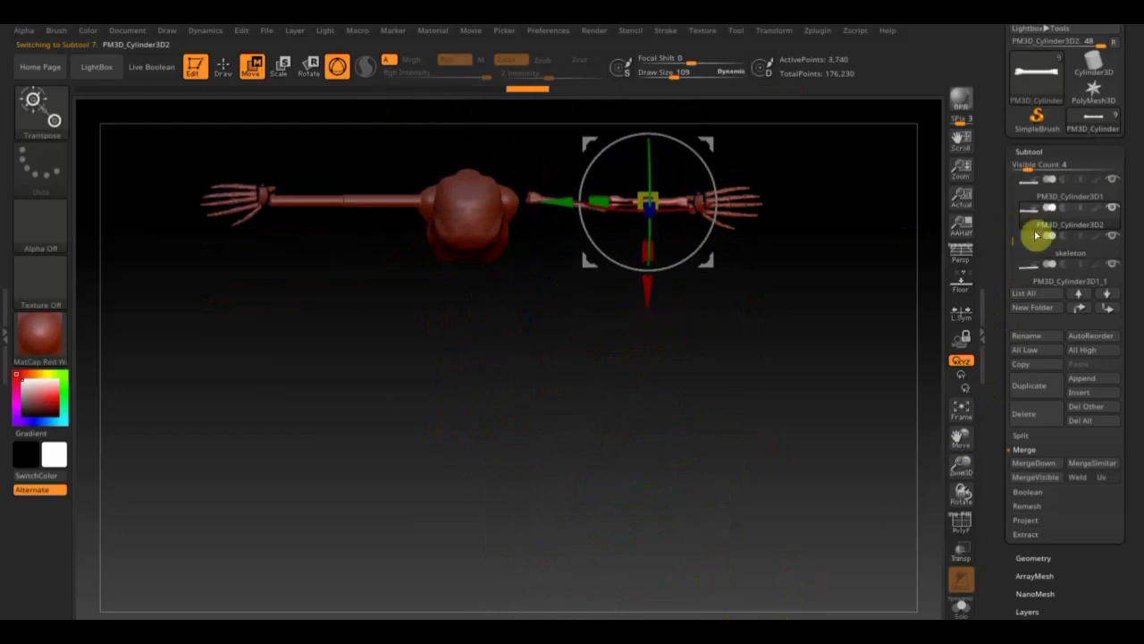
pyautogui.click(1029, 191)
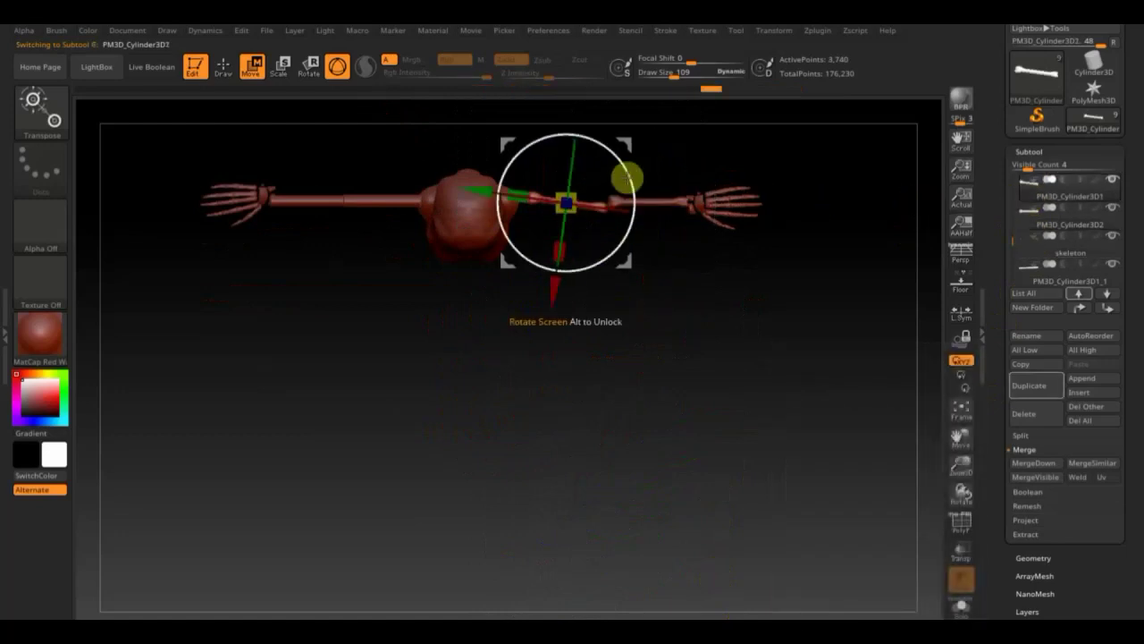
pyautogui.moveTo(626, 176); pyautogui.dragTo(627, 166)
pyautogui.moveTo(707, 287)
pyautogui.mouseDown()
pyautogui.moveTo(743, 298)
pyautogui.moveTo(756, 233)
pyautogui.mouseUp()
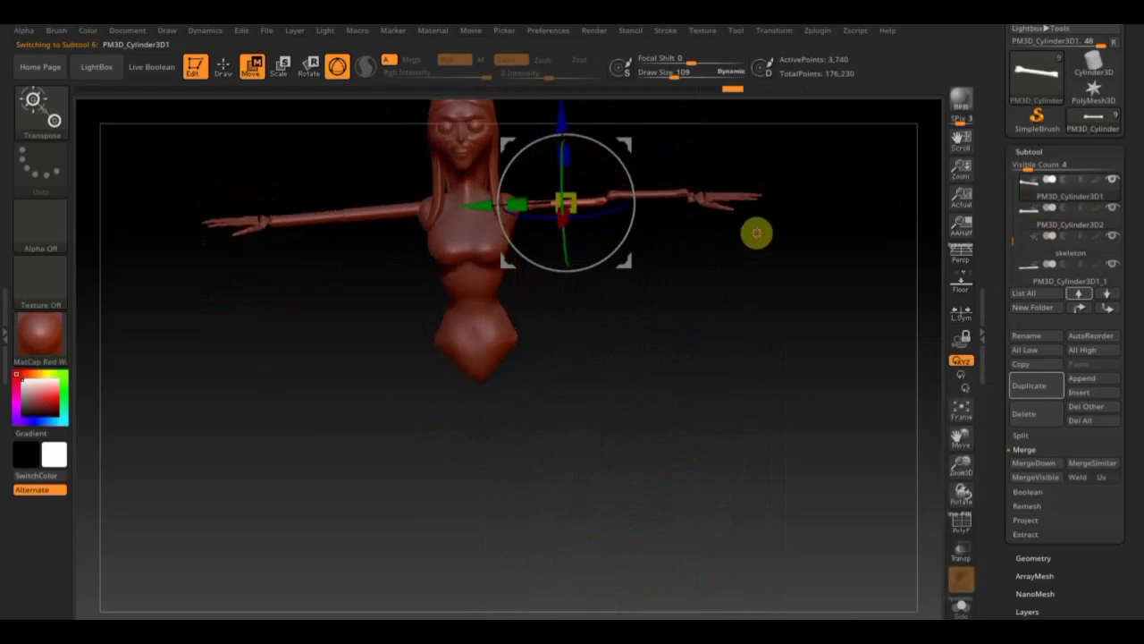
pyautogui.click(1027, 227)
pyautogui.moveTo(646, 116); pyautogui.dragTo(647, 122)
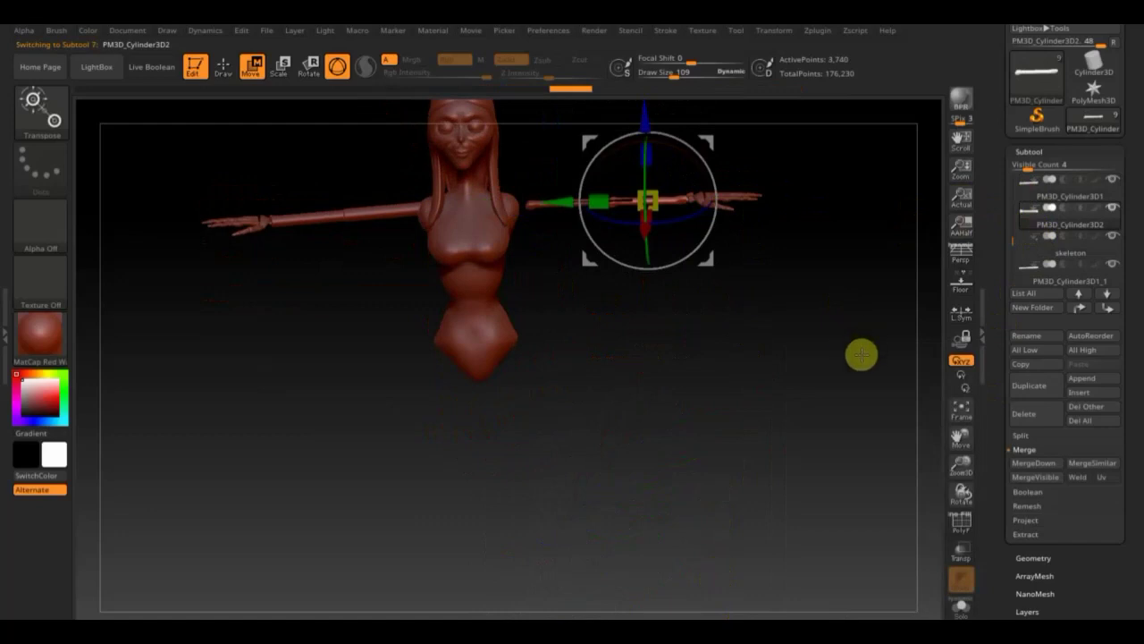
pyautogui.moveTo(860, 355); pyautogui.dragTo(878, 362)
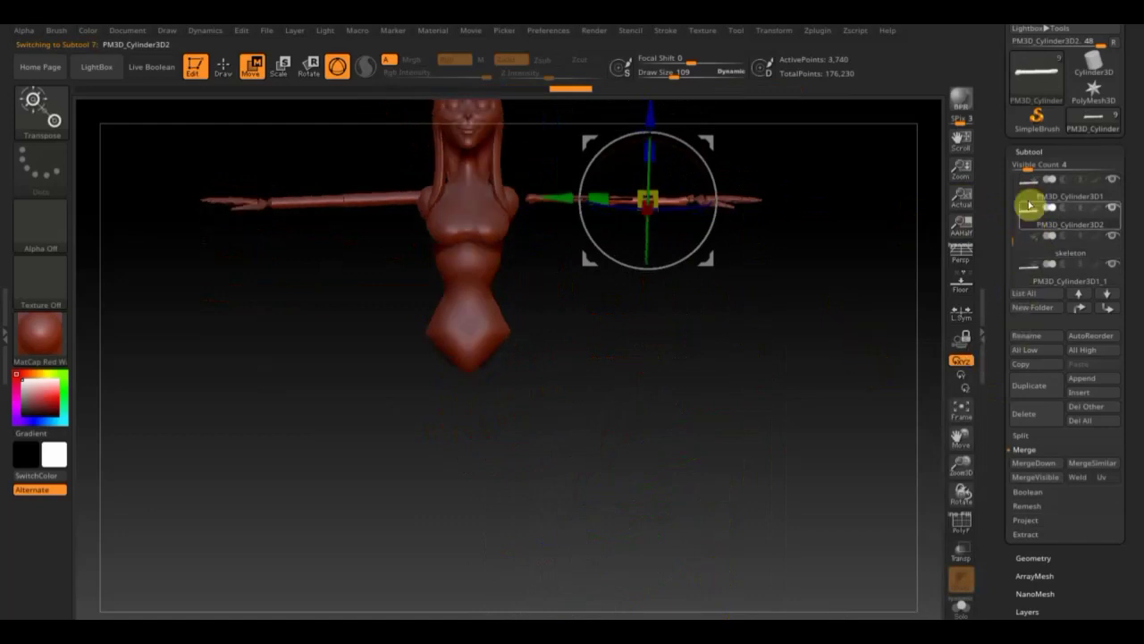
# Step: Duplicate the arm bone cylinder and slide the copy across toward the other arm
pyautogui.click(1037, 387)
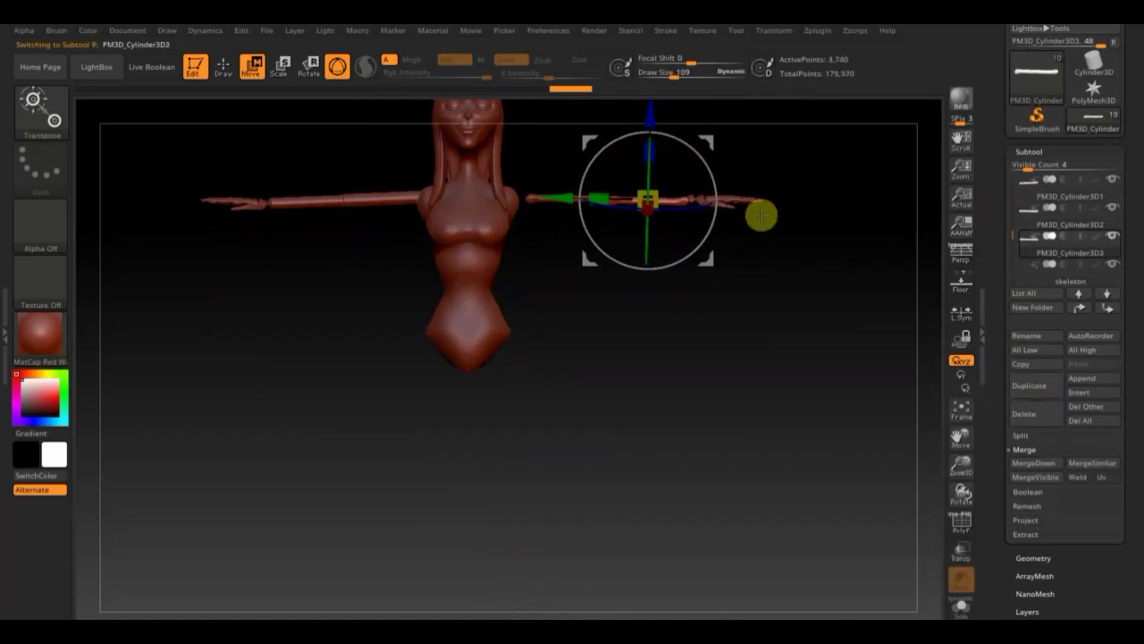
pyautogui.moveTo(561, 199); pyautogui.dragTo(396, 210)
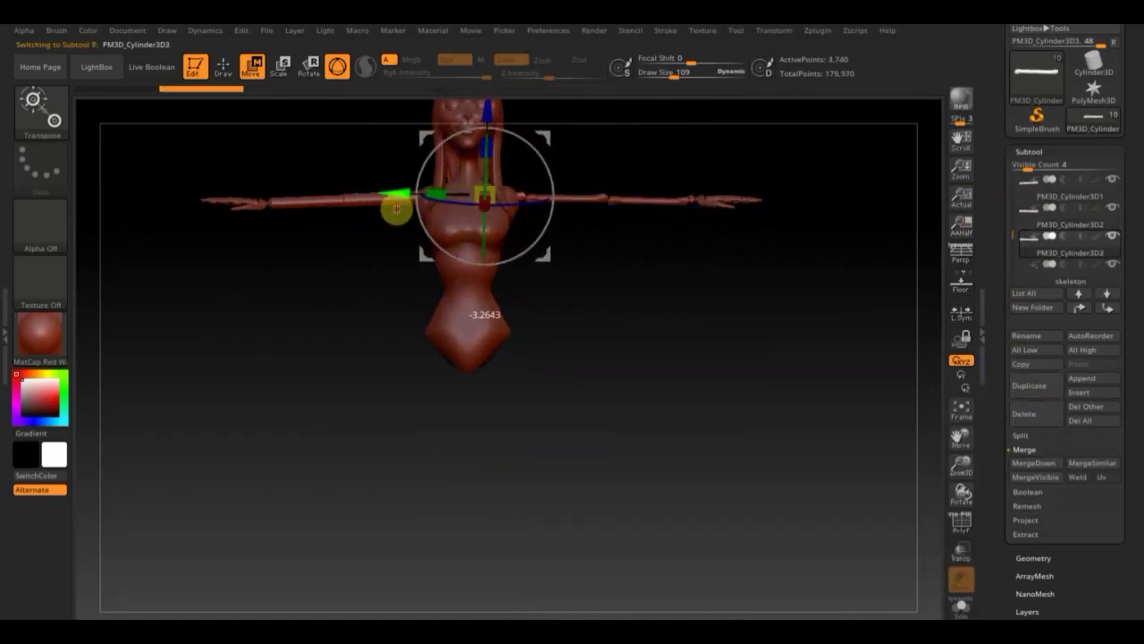
pyautogui.click(222, 68)
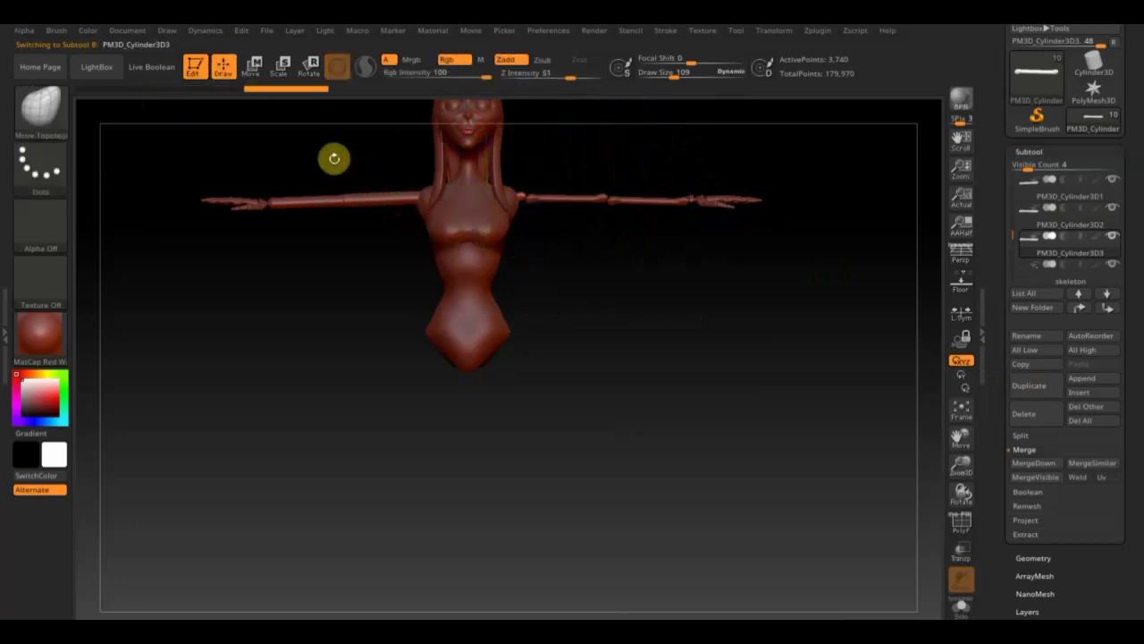
# Step: Mask over the torso, check the whole figure, and select the PM3D_Cylinder3D1_1 arm bone
pyautogui.keyDown('ctrl'); pyautogui.moveTo(286, 133); pyautogui.dragTo(494, 400); pyautogui.keyUp('ctrl')
pyautogui.moveTo(535, 228)
pyautogui.mouseDown()
pyautogui.moveTo(610, 317)
pyautogui.moveTo(610, 408)
pyautogui.moveTo(586, 383)
pyautogui.moveTo(635, 322)
pyautogui.moveTo(705, 342)
pyautogui.moveTo(585, 280)
pyautogui.mouseUp()
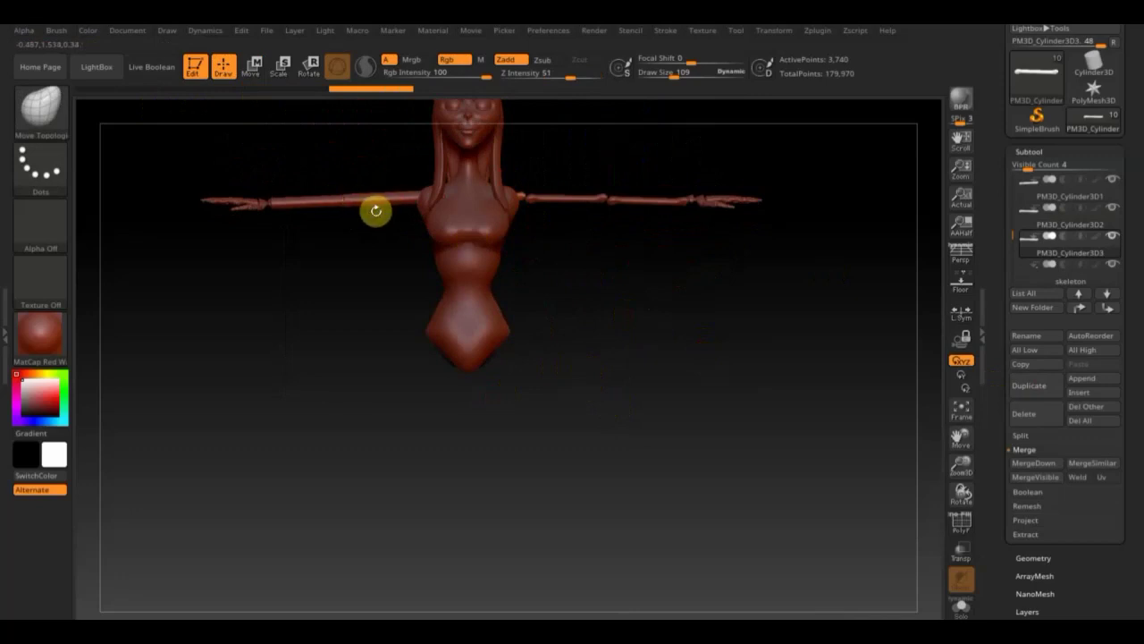
pyautogui.press('shift')
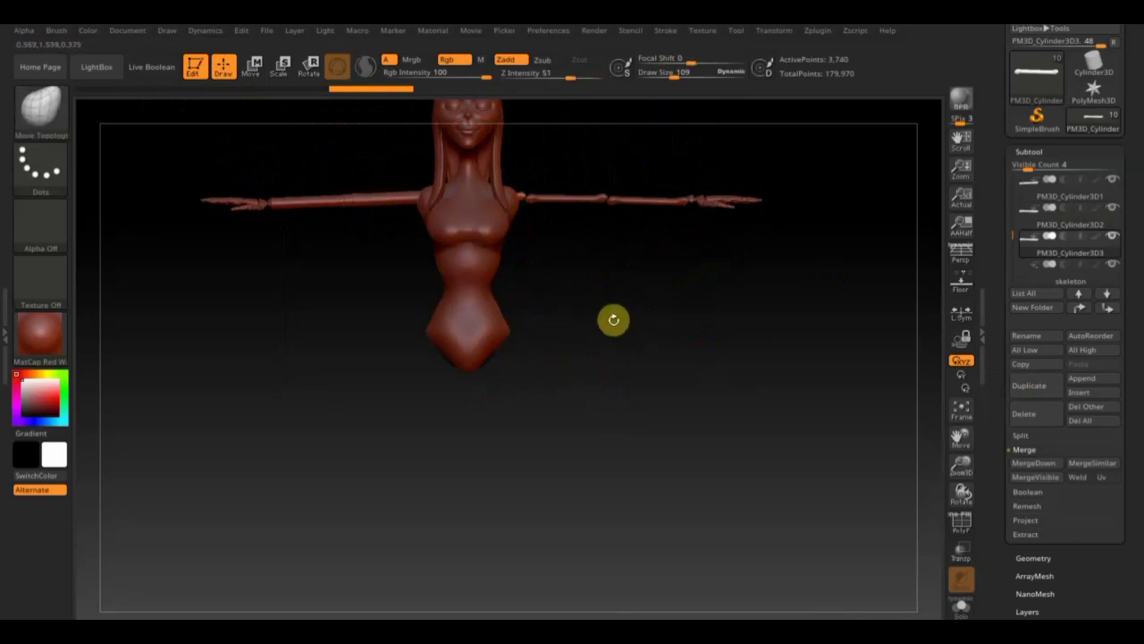
pyautogui.moveTo(620, 329); pyautogui.dragTo(625, 363)
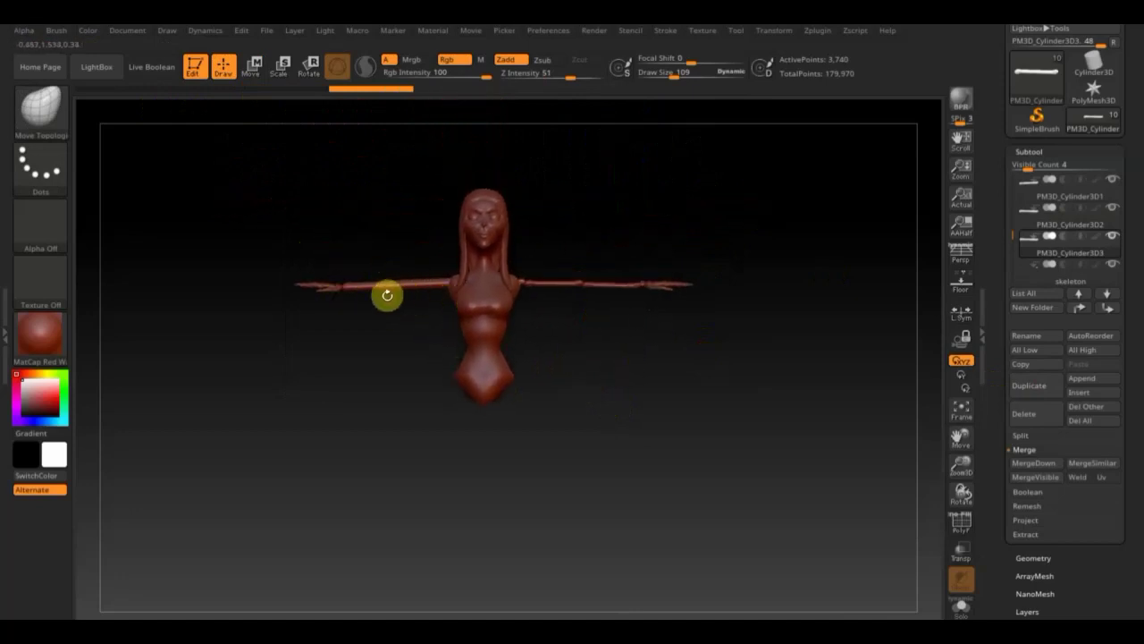
pyautogui.click(1107, 293)
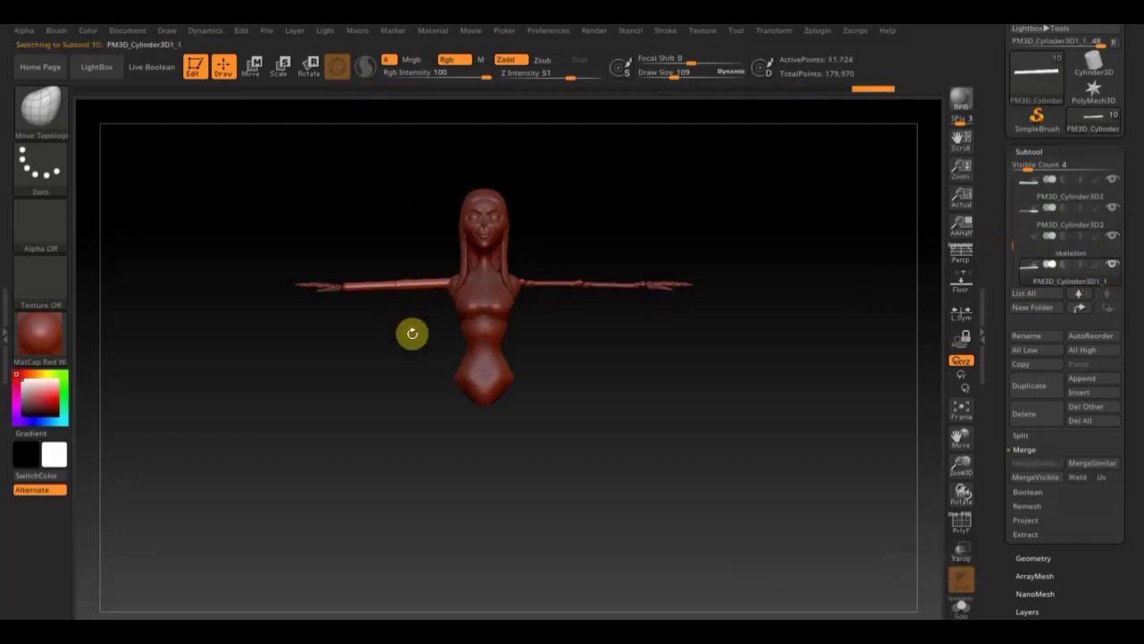
# Step: Nudge the skeleton subtool slightly left so its hands sit at the arm tips
pyautogui.click(250, 66)
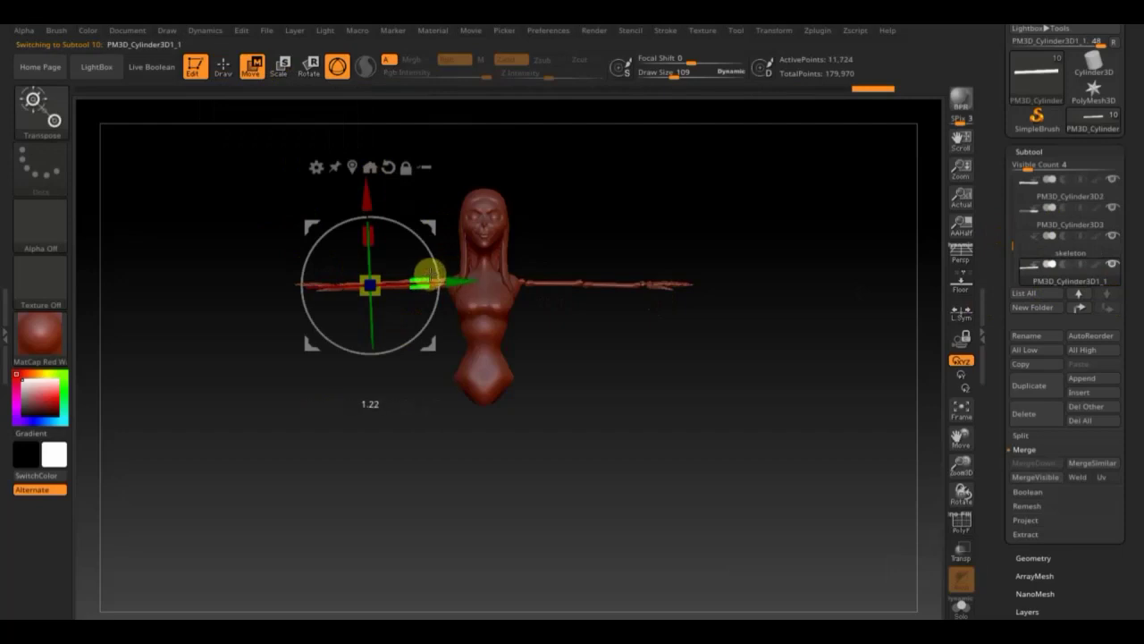
pyautogui.moveTo(451, 281); pyautogui.dragTo(452, 285)
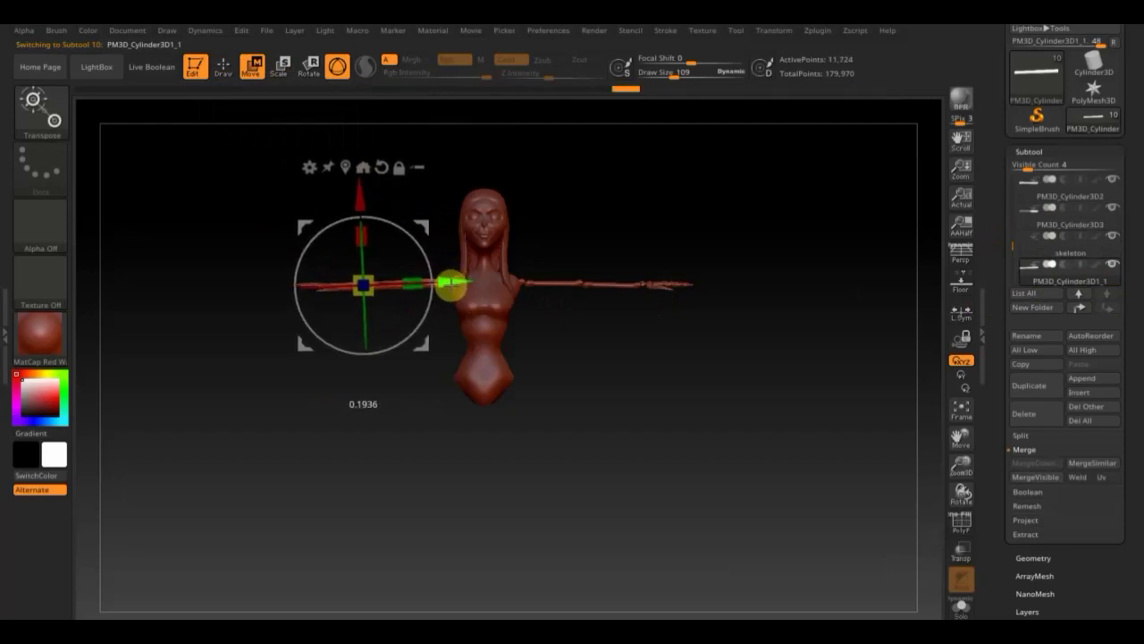
pyautogui.click(1028, 250)
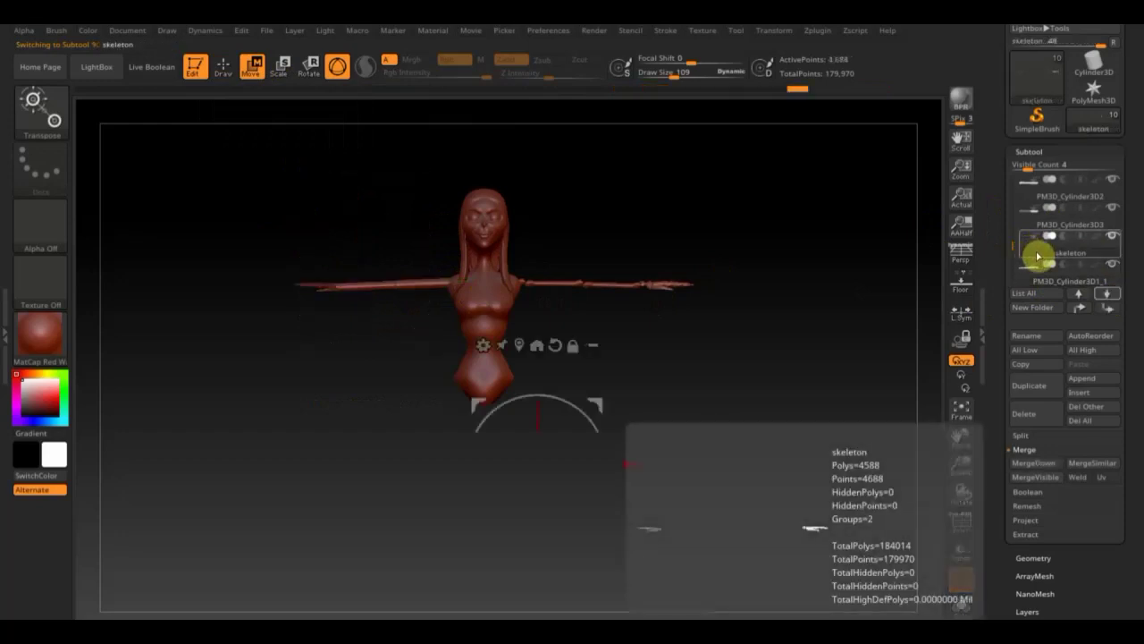
pyautogui.press('ctrl')
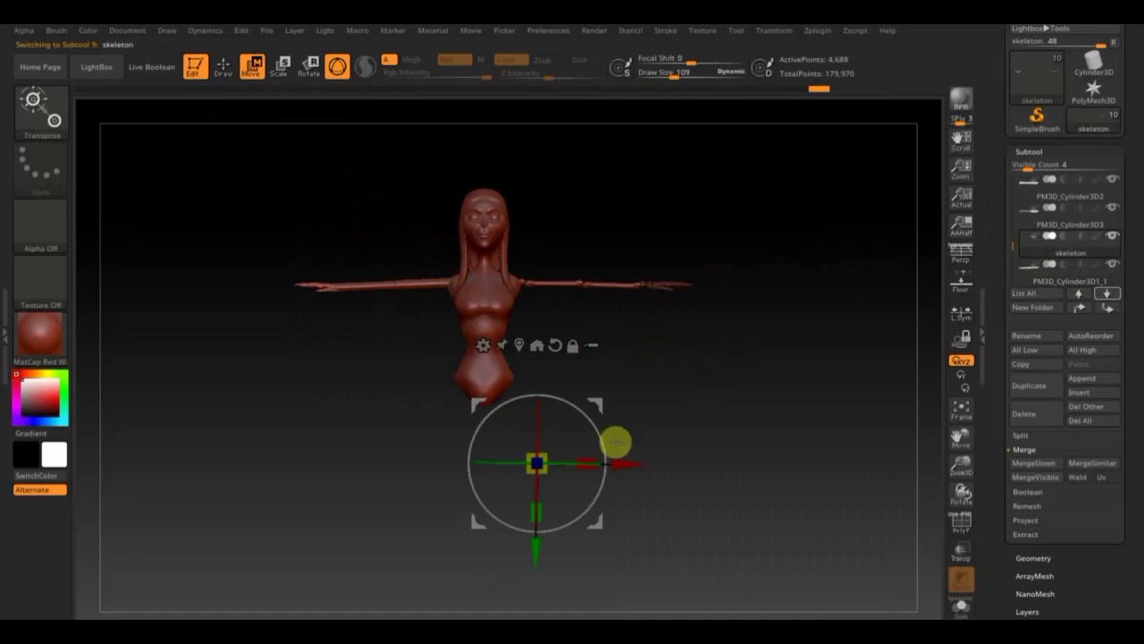
pyautogui.moveTo(628, 463); pyautogui.dragTo(613, 466)
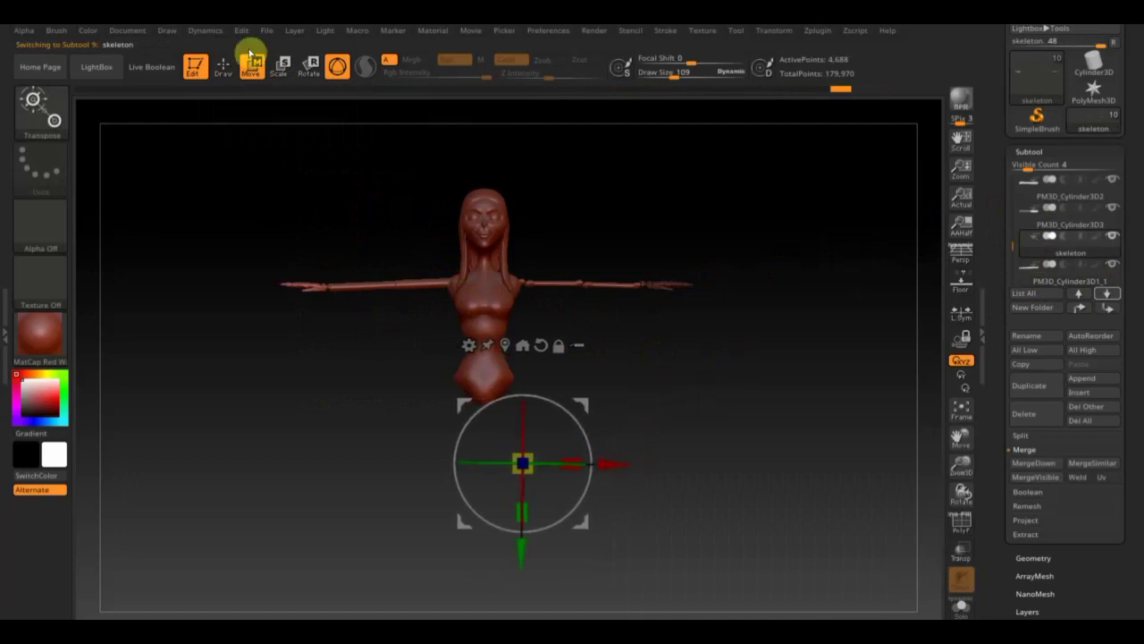
pyautogui.click(222, 71)
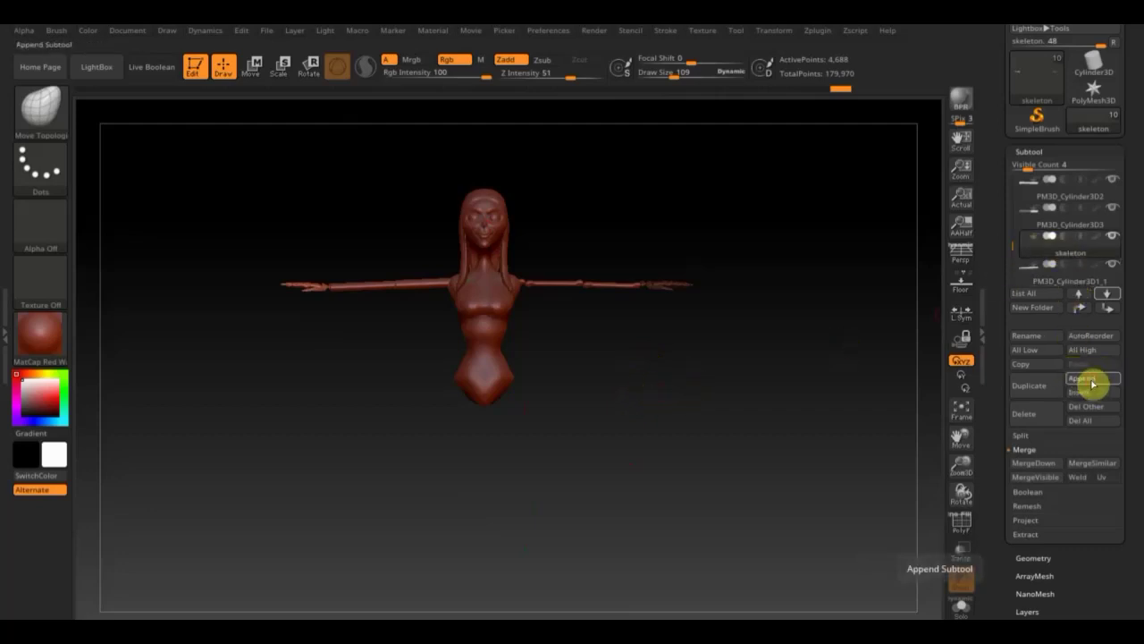
# Step: Append a Cylinder3D subtool to the figure and bring up its transform gizmo
pyautogui.click(1091, 383)
pyautogui.click(795, 389)
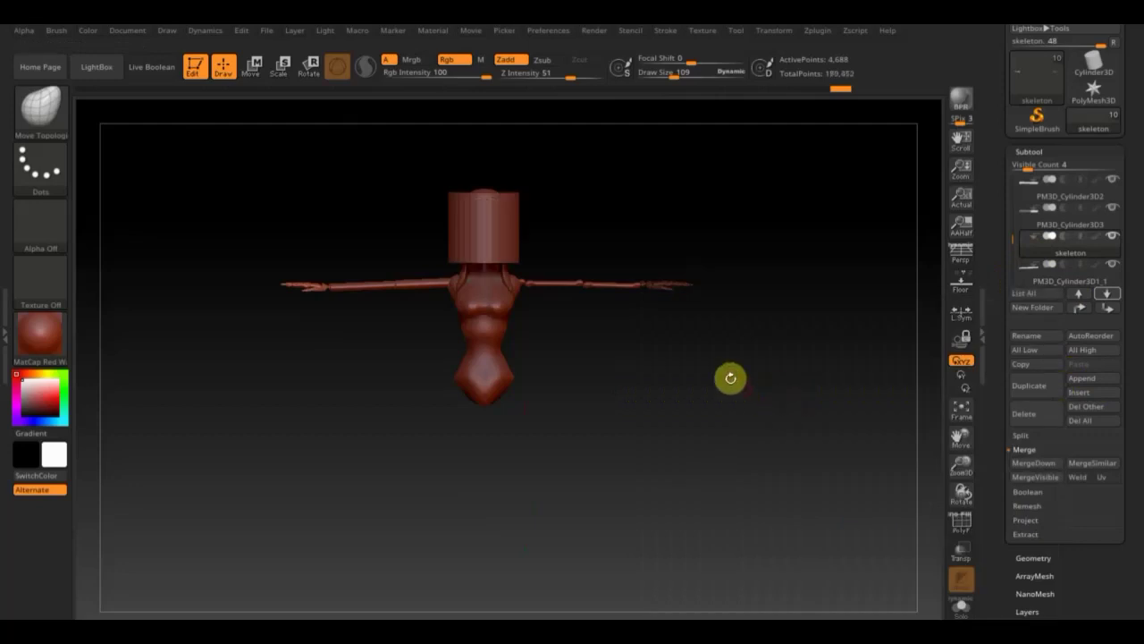
pyautogui.click(252, 66)
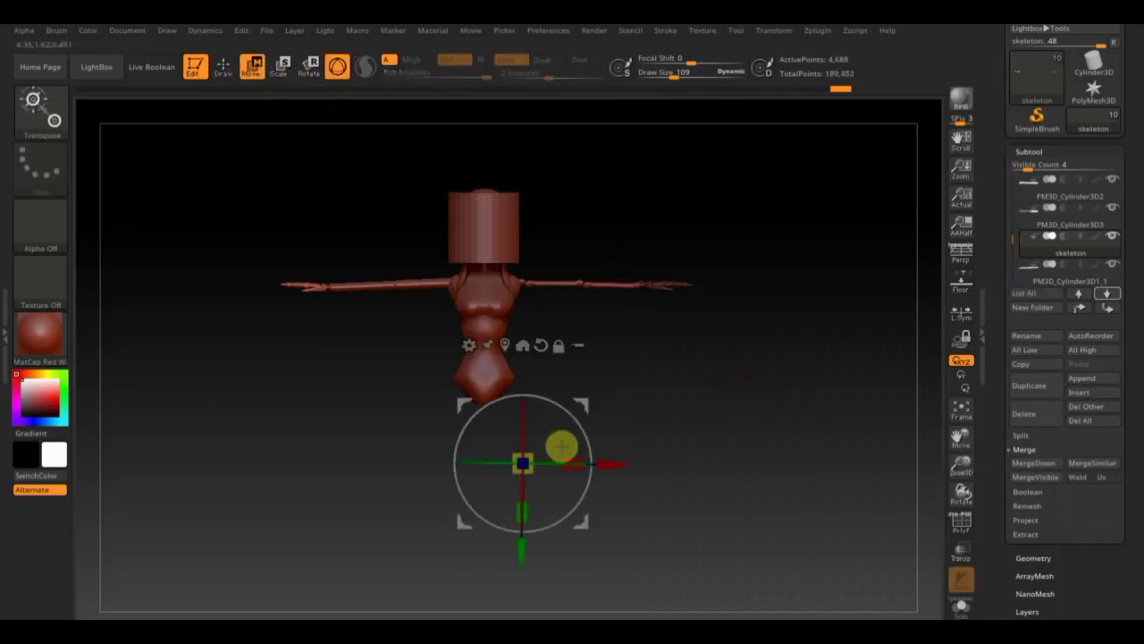
pyautogui.moveTo(665, 438)
pyautogui.mouseDown()
pyautogui.moveTo(649, 349)
pyautogui.moveTo(636, 340)
pyautogui.mouseUp()
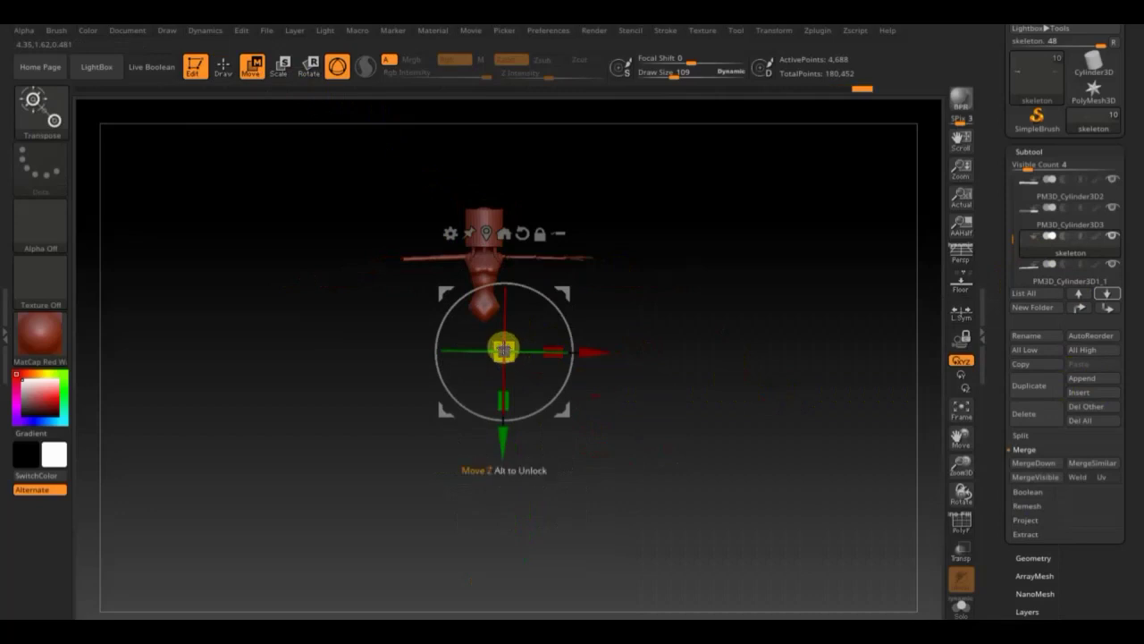
pyautogui.hotkey('ctrl', 'z')
# Step: Pick the new cylinder with the subtool picker and scale it down to a thin rod
pyautogui.press('n')
pyautogui.click(366, 440)
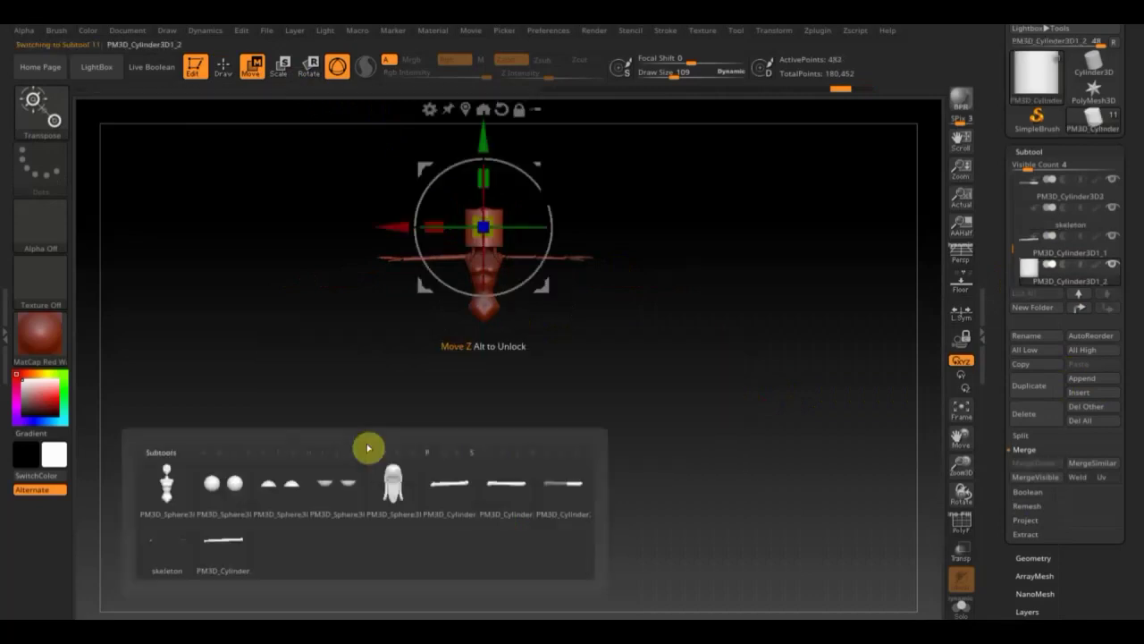
pyautogui.moveTo(490, 172); pyautogui.dragTo(486, 148)
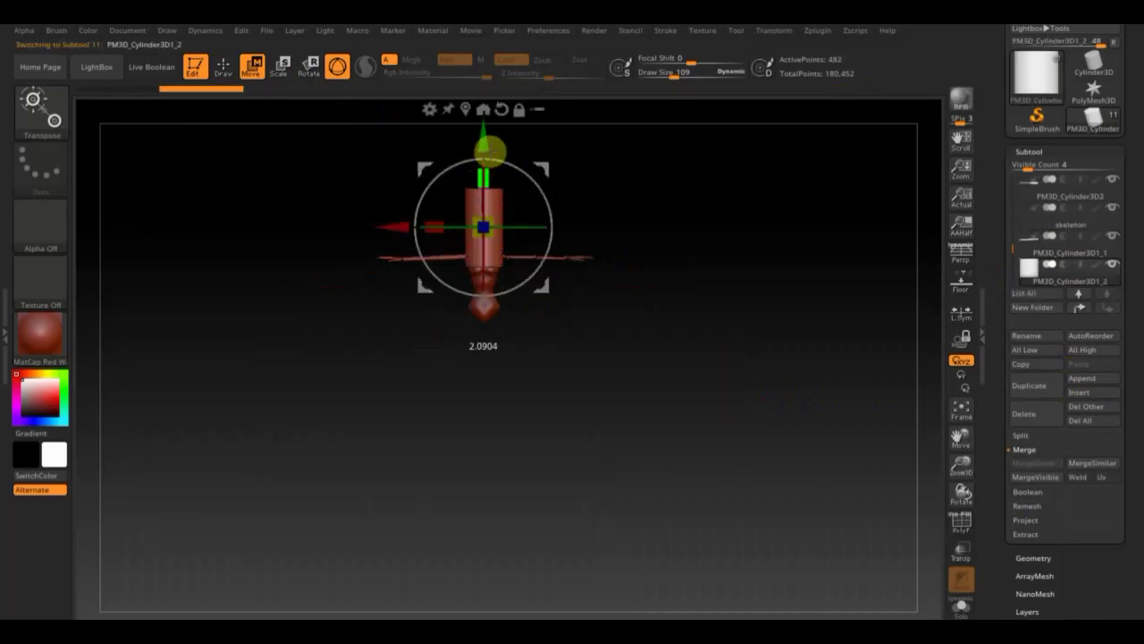
pyautogui.moveTo(485, 225)
pyautogui.mouseDown()
pyautogui.moveTo(504, 424)
pyautogui.moveTo(580, 380)
pyautogui.mouseUp()
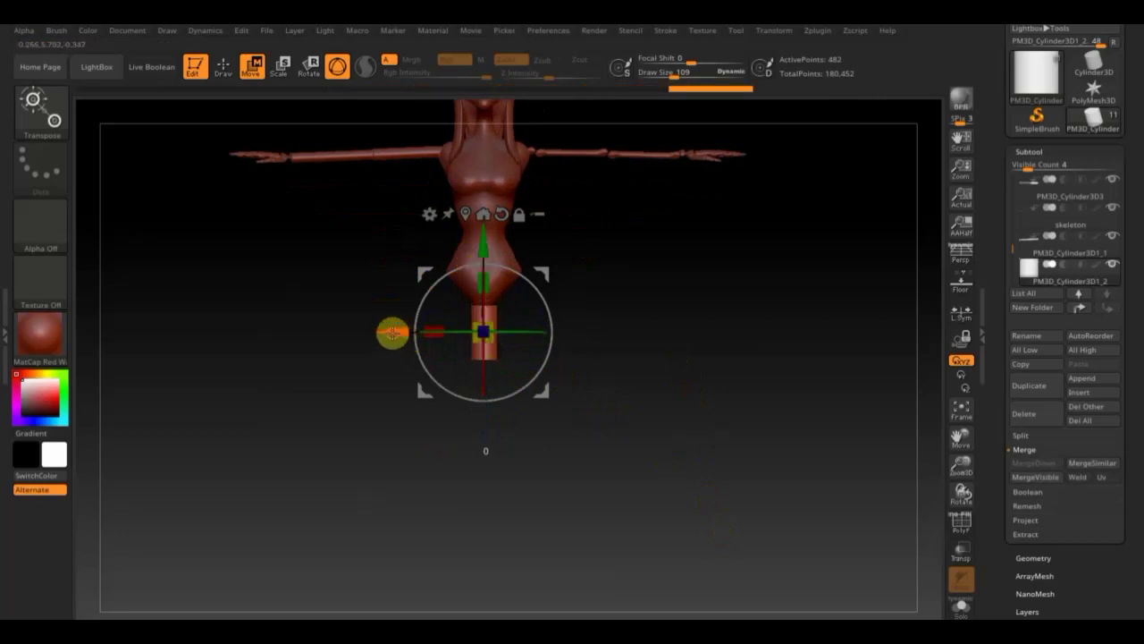
# Step: Move the cylinder under the pelvis and stretch it lengthwise into a hanging leg bone
pyautogui.moveTo(391, 333); pyautogui.dragTo(412, 334)
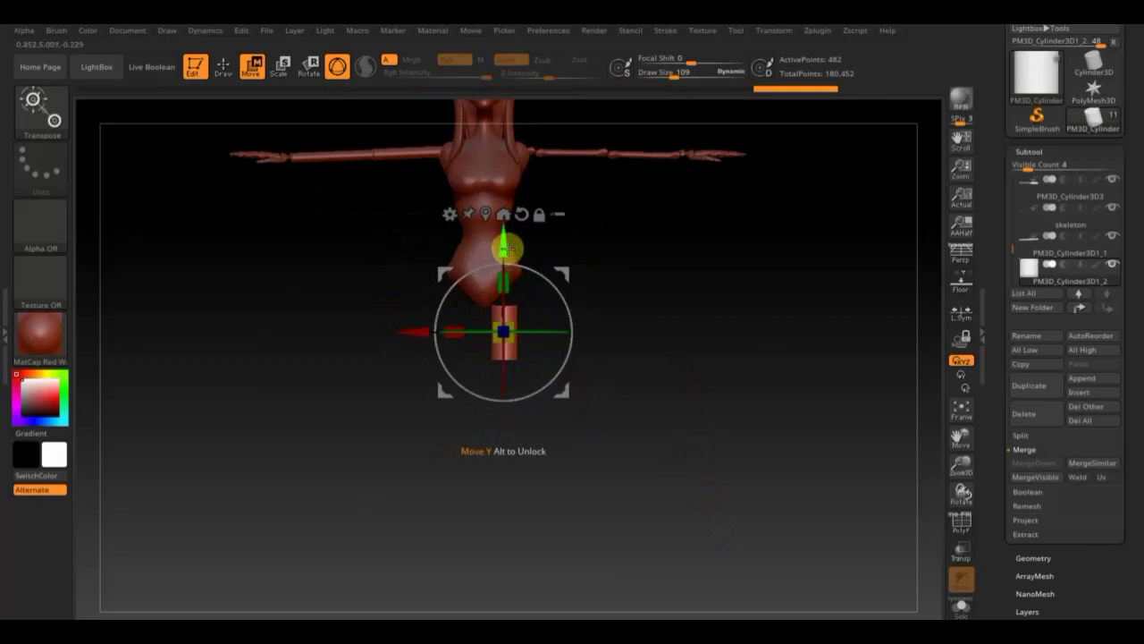
pyautogui.moveTo(506, 248); pyautogui.dragTo(494, 228)
pyautogui.moveTo(667, 342)
pyautogui.mouseDown()
pyautogui.moveTo(605, 355)
pyautogui.moveTo(634, 363)
pyautogui.mouseUp()
pyautogui.moveTo(409, 307); pyautogui.dragTo(427, 314)
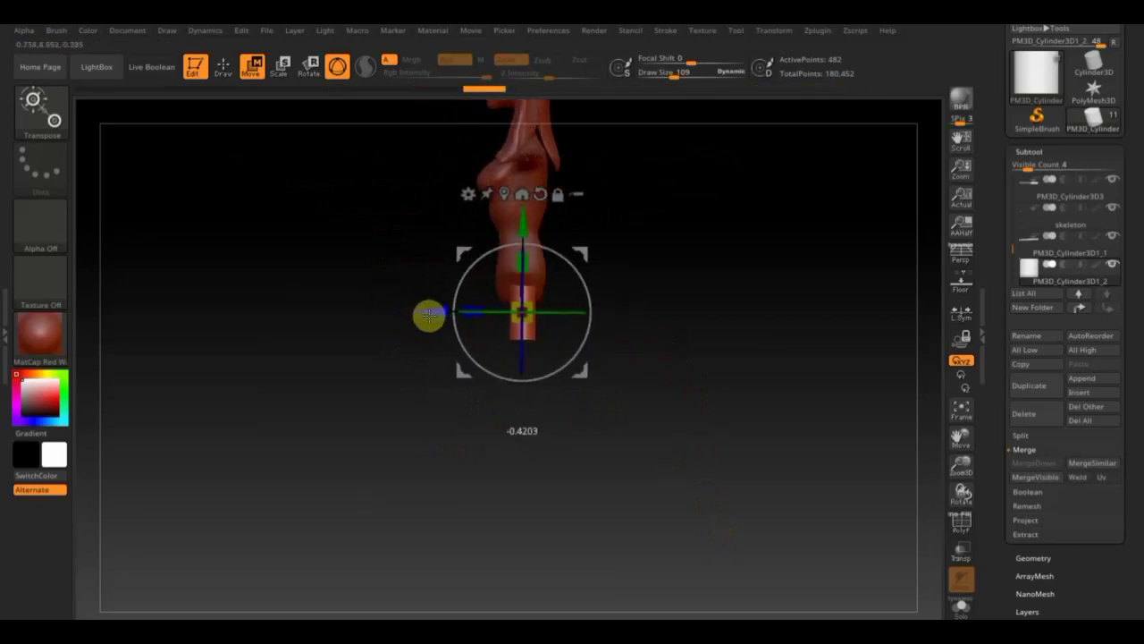
pyautogui.moveTo(522, 259)
pyautogui.mouseDown()
pyautogui.moveTo(522, 243)
pyautogui.moveTo(519, 260)
pyautogui.mouseUp()
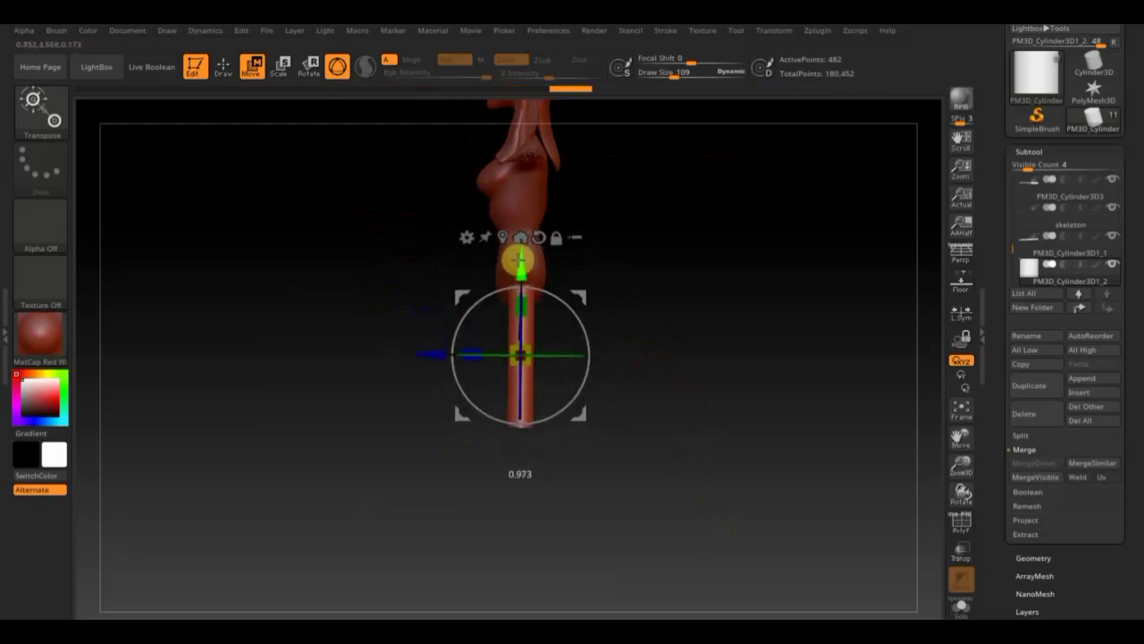
pyautogui.moveTo(626, 340)
pyautogui.mouseDown()
pyautogui.moveTo(671, 351)
pyautogui.moveTo(691, 340)
pyautogui.mouseUp()
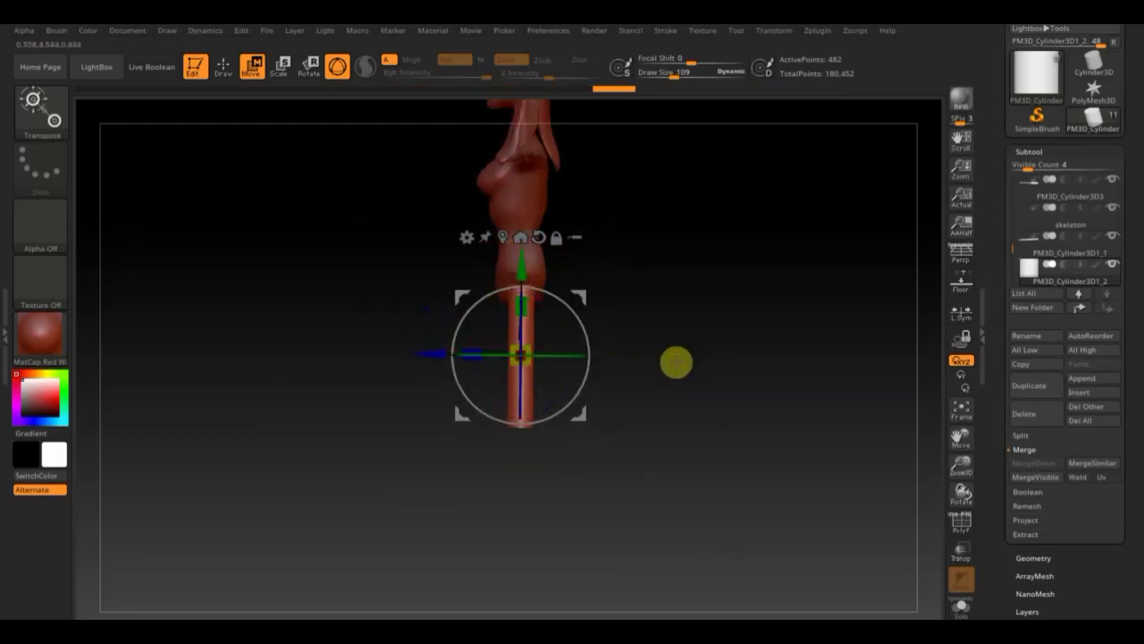
pyautogui.moveTo(702, 380); pyautogui.dragTo(724, 386)
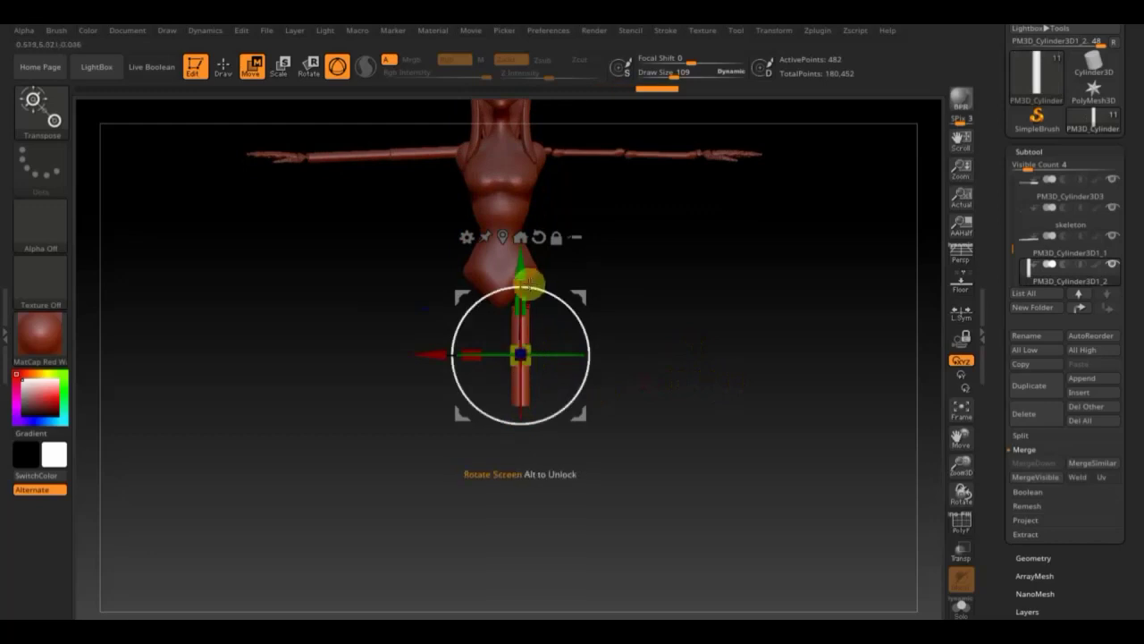
pyautogui.moveTo(524, 280); pyautogui.dragTo(518, 258)
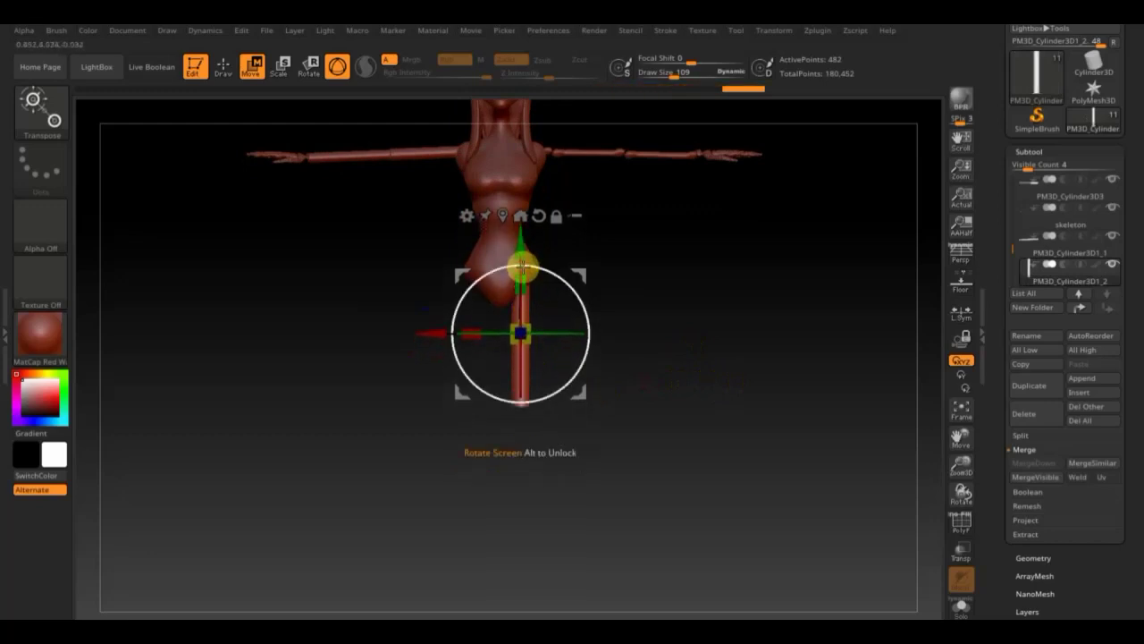
pyautogui.keyDown('alt'); pyautogui.moveTo(676, 324); pyautogui.dragTo(679, 399); pyautogui.keyUp('alt')
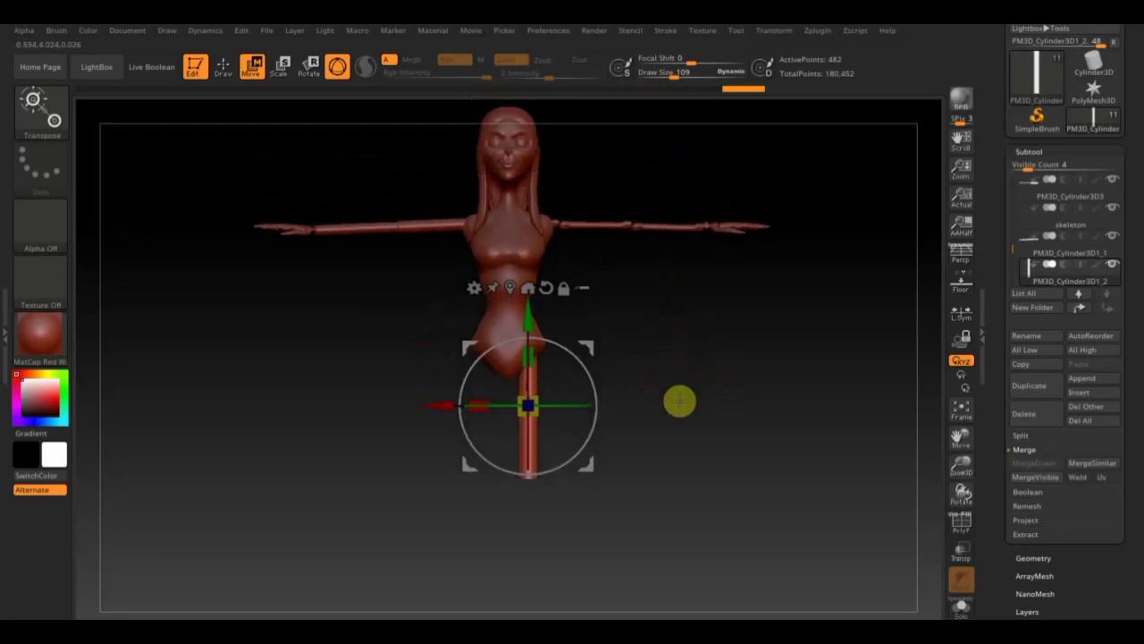
# Step: DynaMesh the leg bone cylinder from the Geometry settings
pyautogui.click(1035, 557)
pyautogui.click(1030, 390)
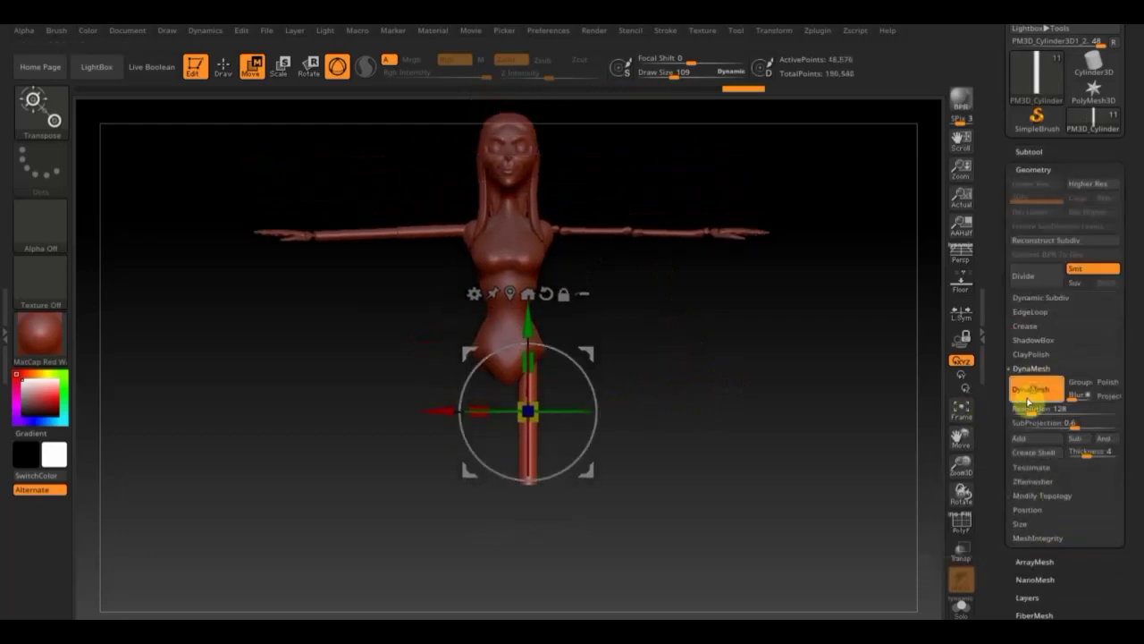
pyautogui.moveTo(525, 322); pyautogui.dragTo(528, 331)
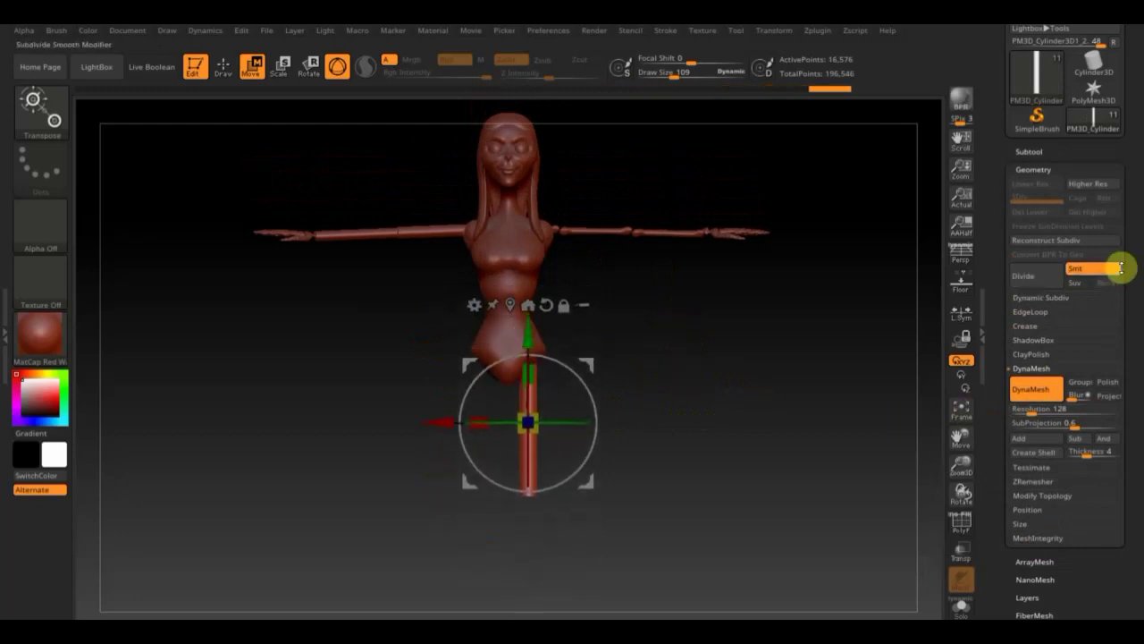
# Step: Duplicate the leg cylinder as PM3D_Cylinder3D1_3 and drag the copy down below the first
pyautogui.click(1037, 154)
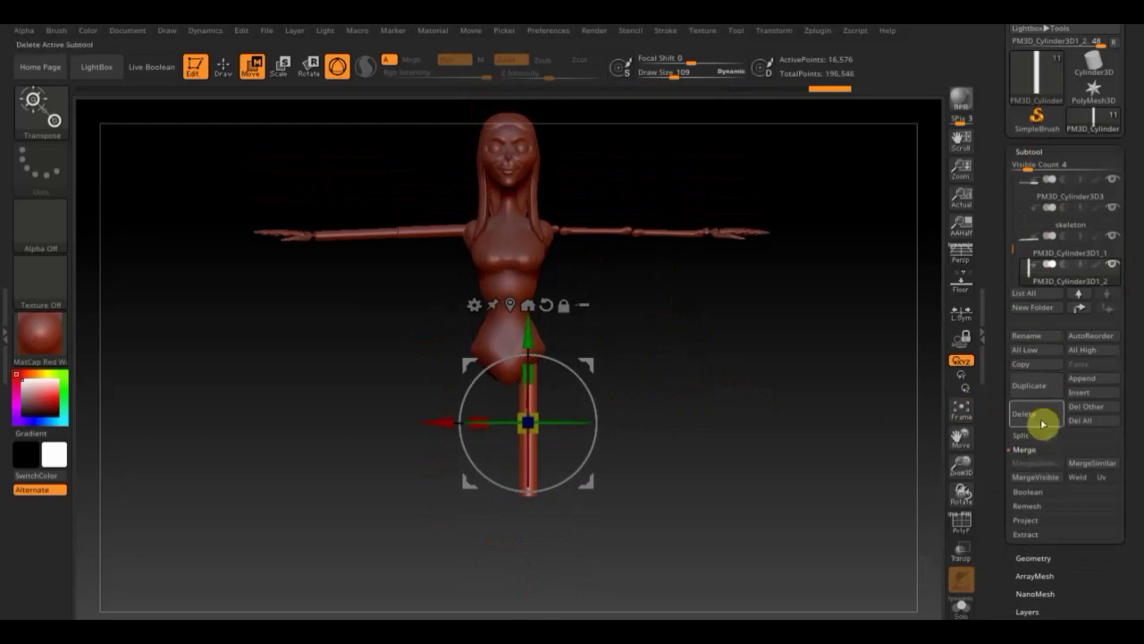
pyautogui.click(1037, 386)
pyautogui.moveTo(529, 334); pyautogui.dragTo(516, 469)
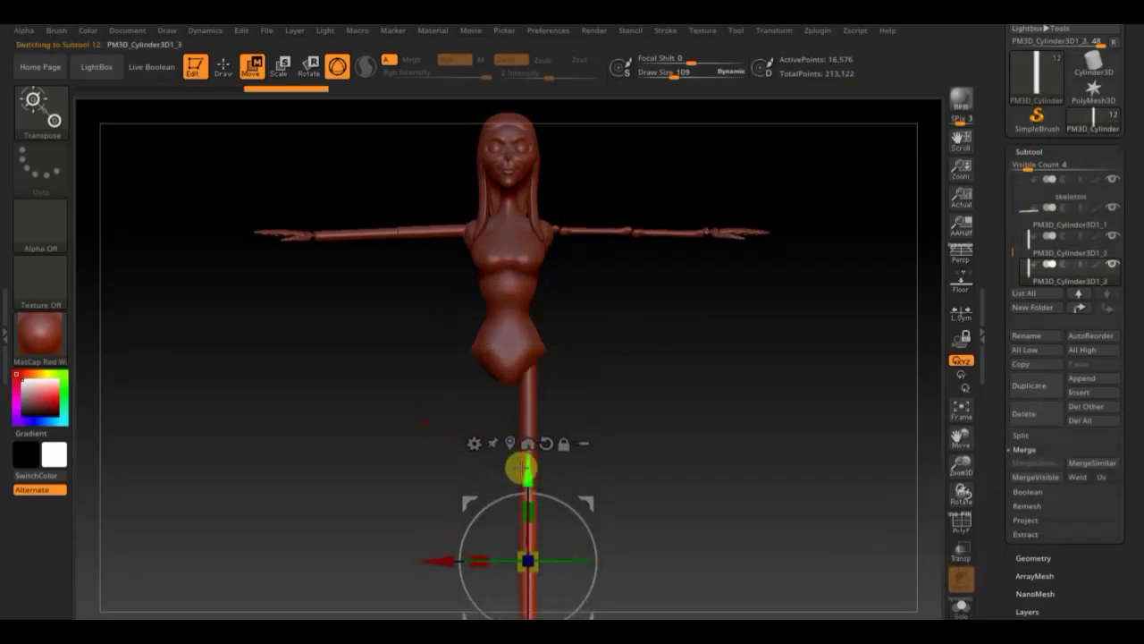
# Step: Tilt the lower leg rod slightly at the knee and mark its foot end for trimming
pyautogui.moveTo(720, 447)
pyautogui.keyDown('alt'); pyautogui.mouseDown()
pyautogui.moveTo(711, 404)
pyautogui.moveTo(632, 373)
pyautogui.moveTo(688, 389)
pyautogui.moveTo(689, 367)
pyautogui.moveTo(725, 478)
pyautogui.moveTo(706, 459)
pyautogui.mouseUp(); pyautogui.keyUp('alt')
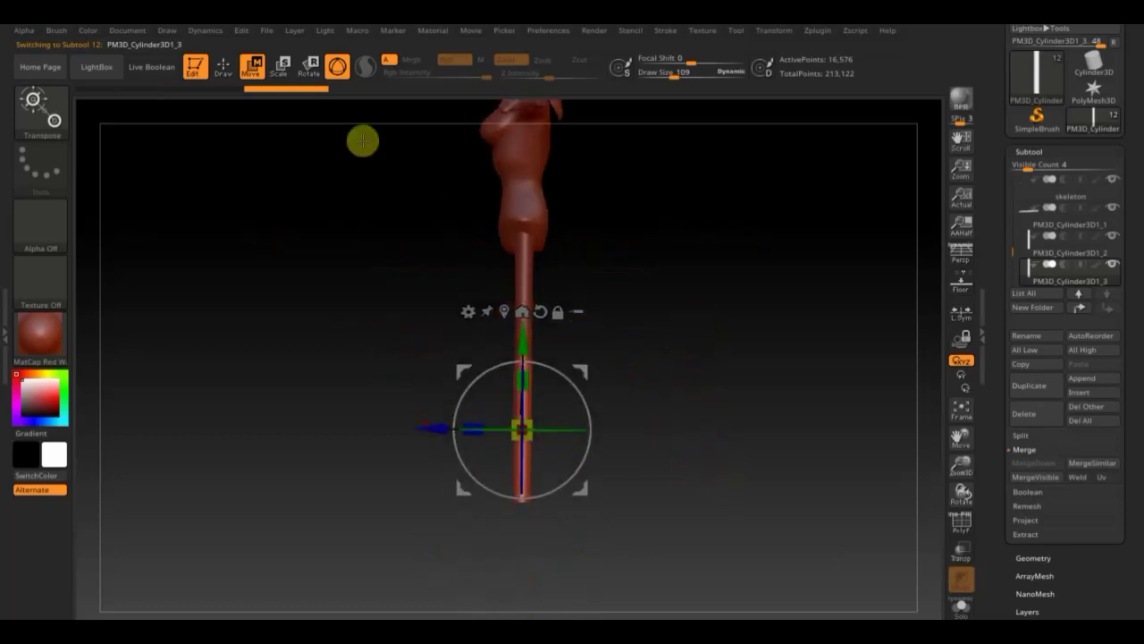
pyautogui.click(222, 67)
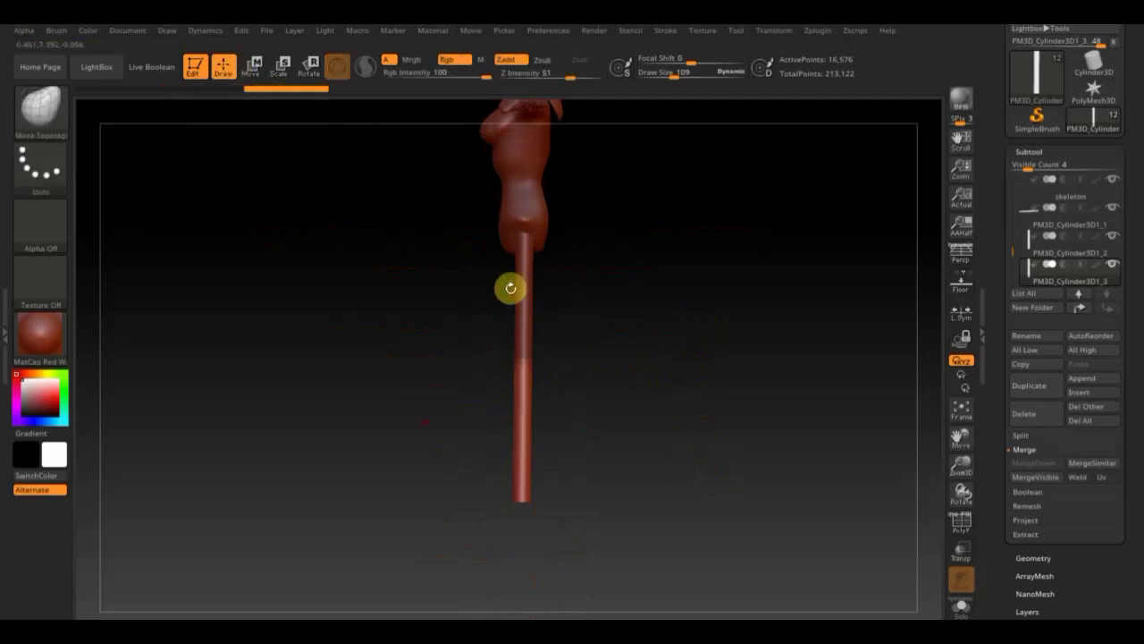
pyautogui.click(255, 64)
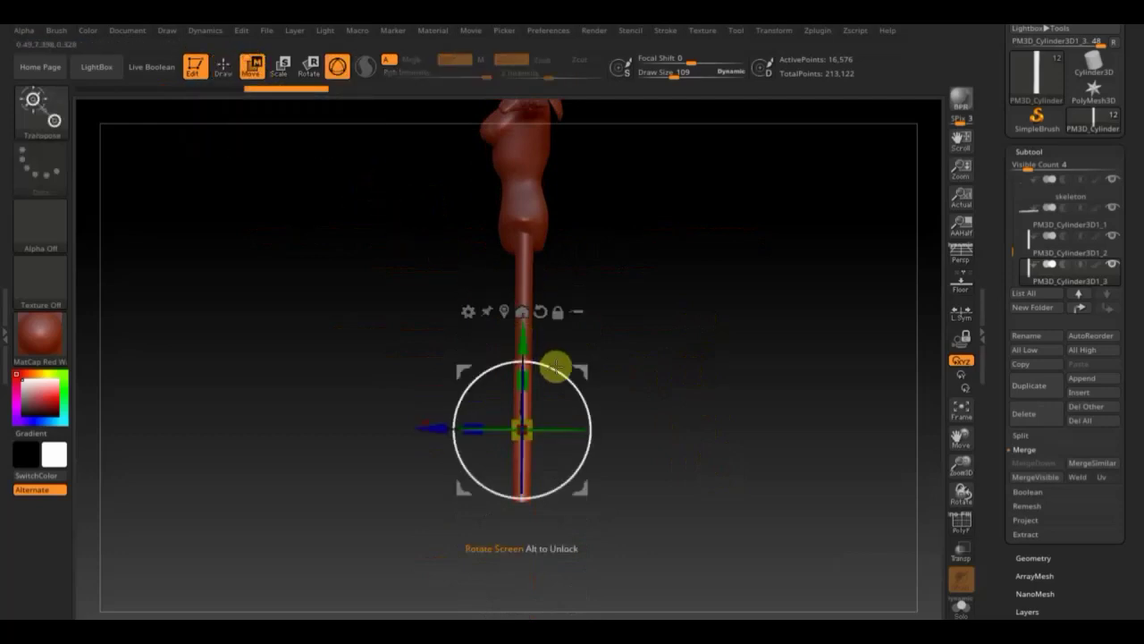
pyautogui.moveTo(553, 365); pyautogui.dragTo(438, 434)
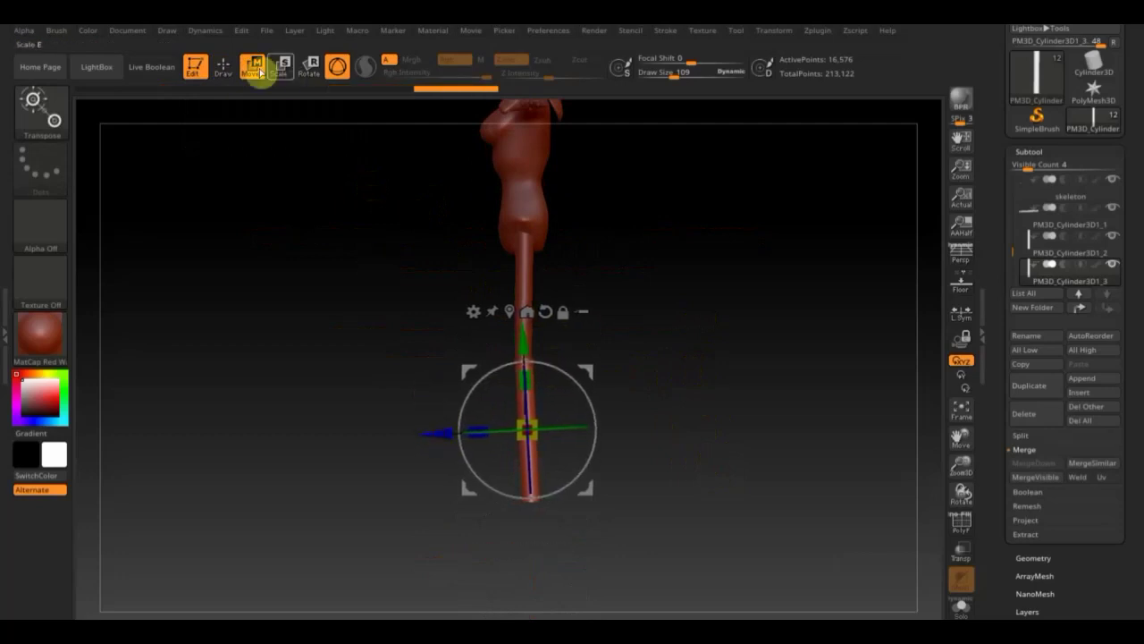
pyautogui.click(223, 67)
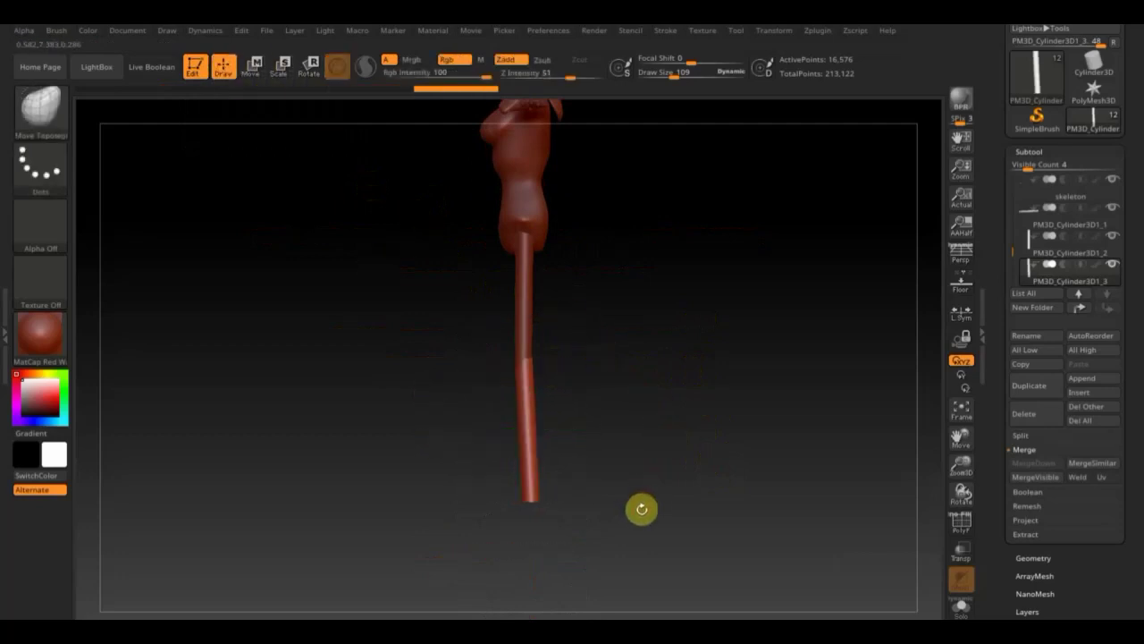
pyautogui.keyDown('ctrl'); pyautogui.keyDown('shift'); pyautogui.moveTo(685, 565); pyautogui.dragTo(444, 457); pyautogui.keyUp('shift'); pyautogui.keyUp('ctrl')
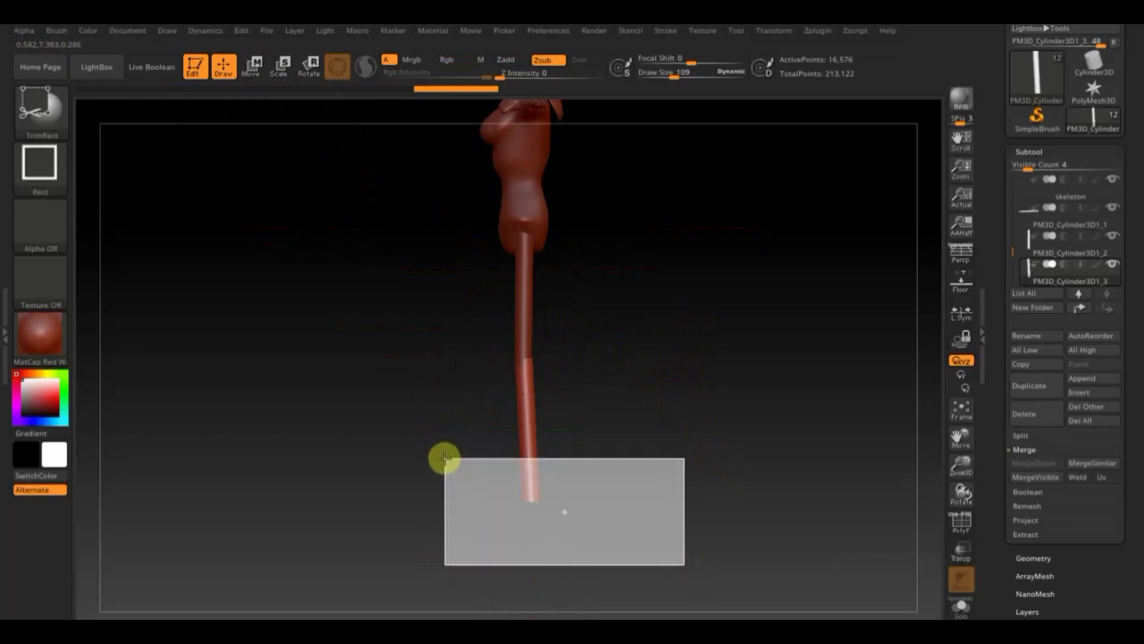
# Step: Trim off the rod's foot end and MergeDown the lower leg cylinder into PM3D_Cylinder3D1_2
pyautogui.moveTo(564, 426)
pyautogui.mouseDown()
pyautogui.moveTo(627, 453)
pyautogui.moveTo(774, 451)
pyautogui.mouseUp()
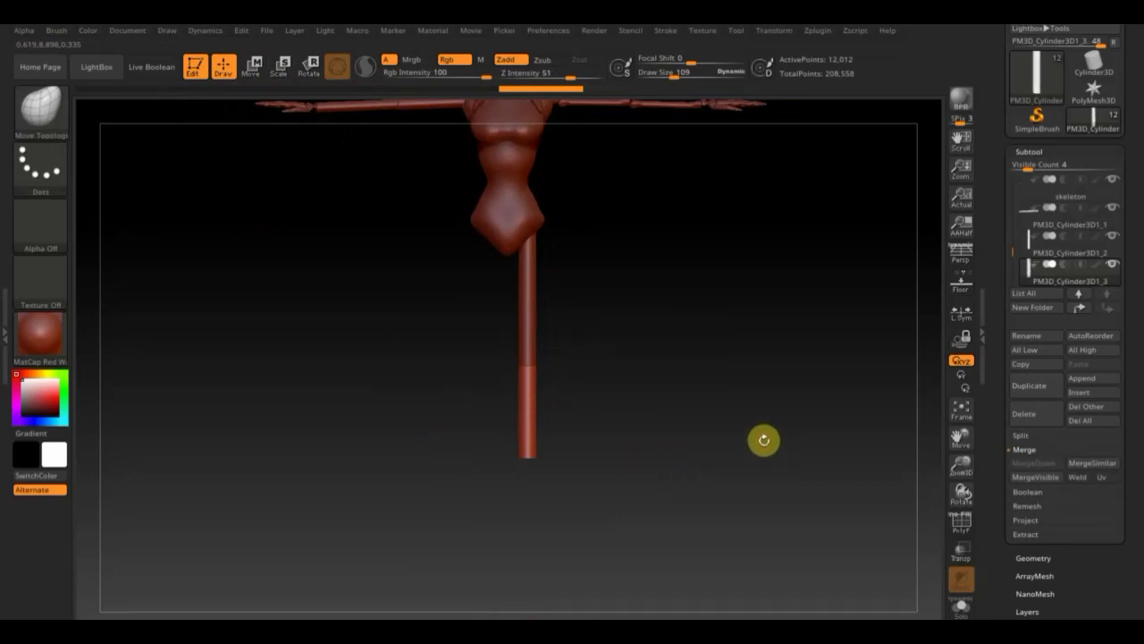
pyautogui.click(1065, 240)
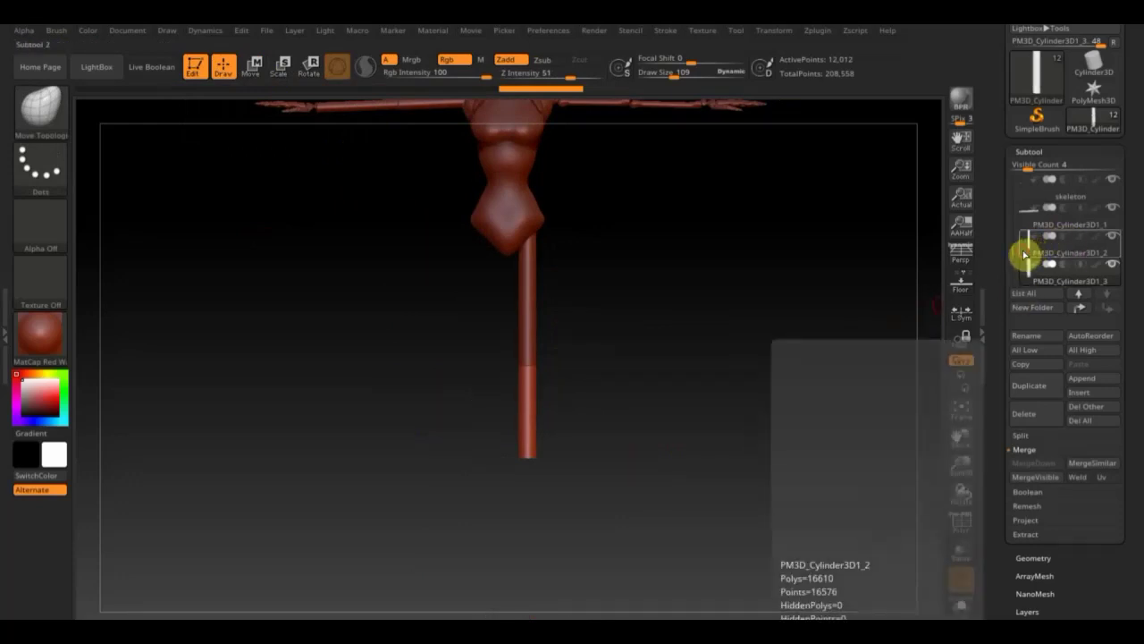
pyautogui.click(1028, 251)
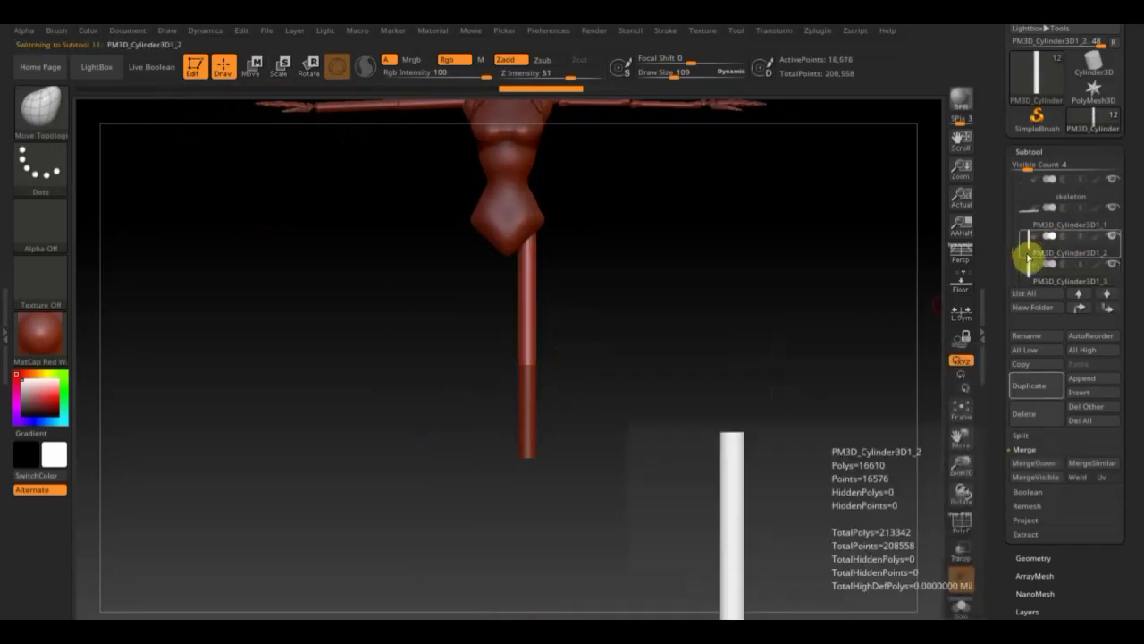
pyautogui.click(1050, 466)
pyautogui.click(897, 496)
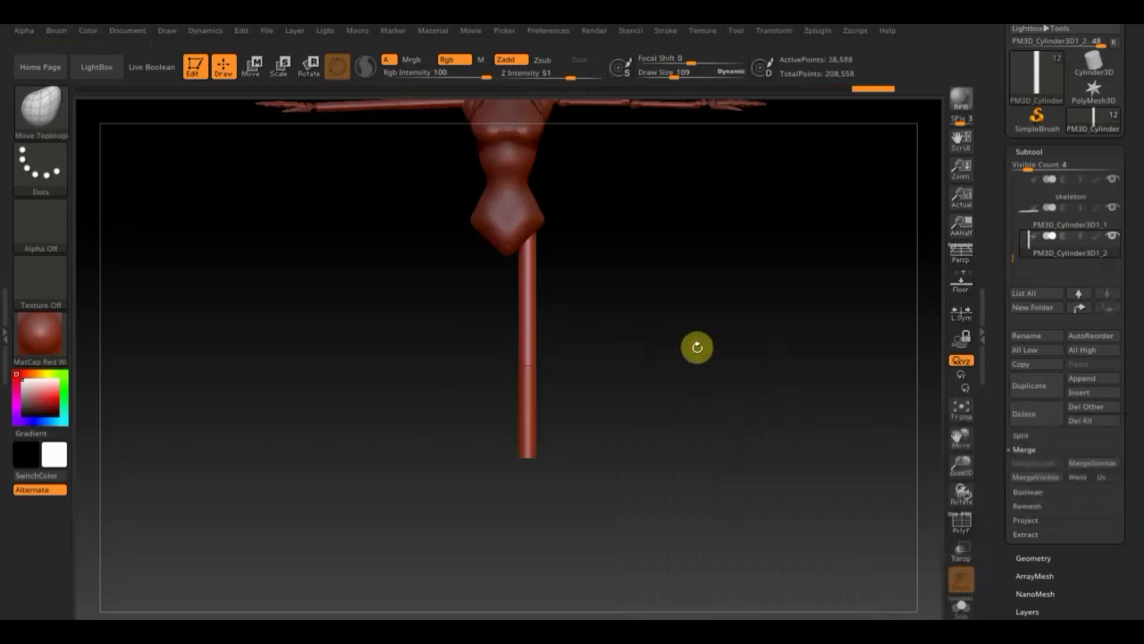
pyautogui.press('ctrl')
pyautogui.press('shift')
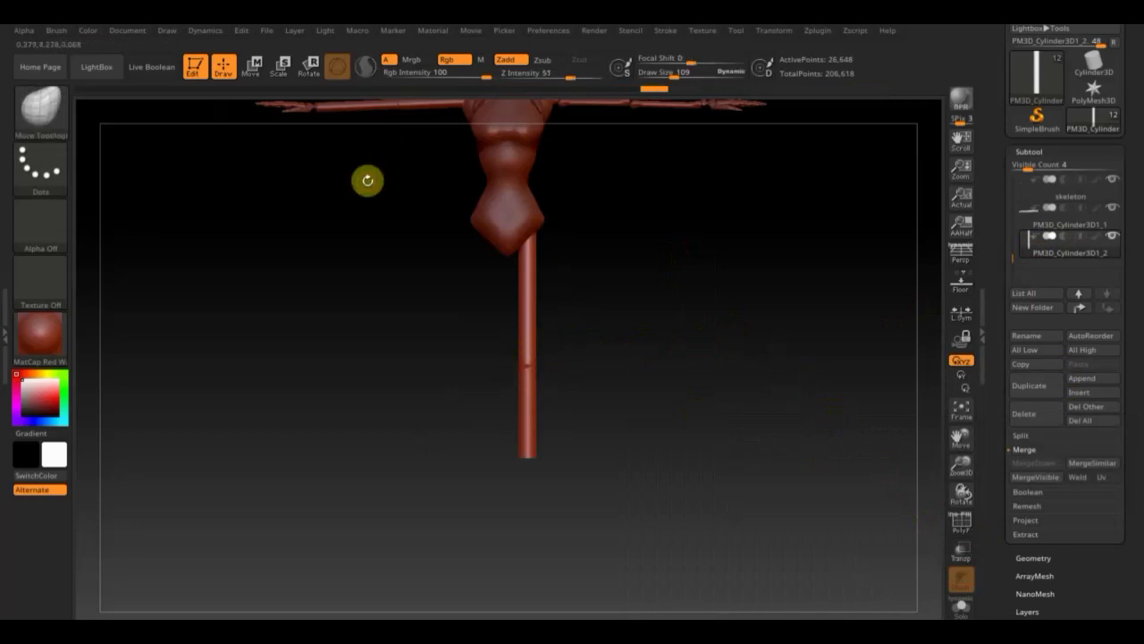
pyautogui.click(49, 119)
# Step: Use ClayBuildup at Z Intensity 16 and Draw Size 251 to add clay at the hip
pyautogui.click(174, 122)
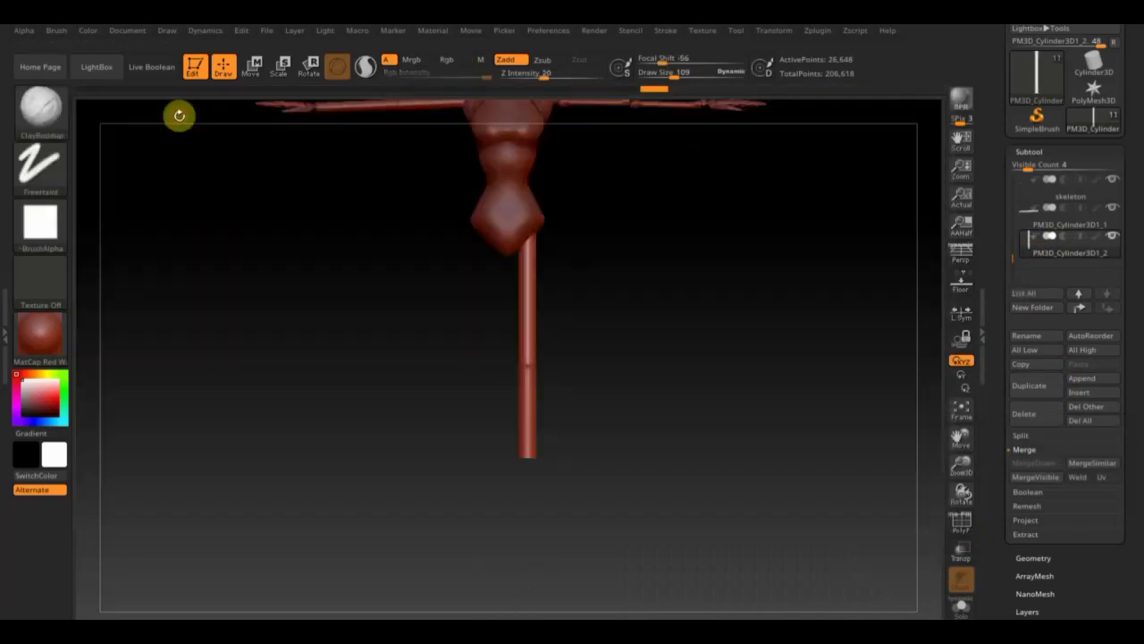
pyautogui.moveTo(646, 345); pyautogui.dragTo(556, 345)
pyautogui.moveTo(543, 238)
pyautogui.mouseDown()
pyautogui.moveTo(544, 276)
pyautogui.moveTo(541, 255)
pyautogui.moveTo(578, 249)
pyautogui.mouseUp()
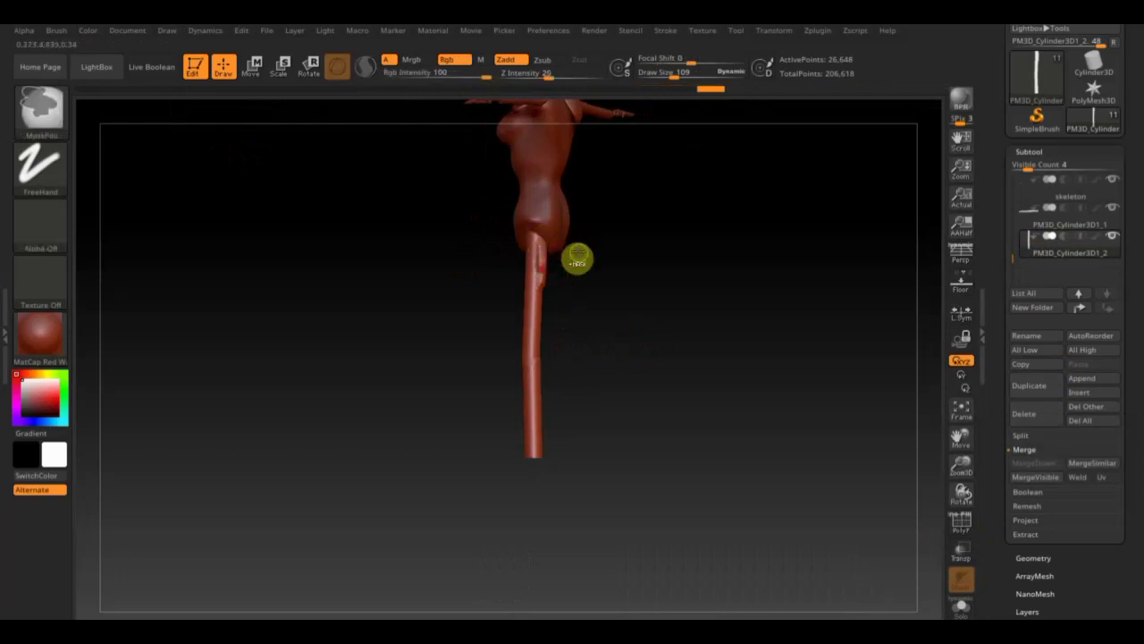
pyautogui.hotkey('ctrl', 'z')
pyautogui.hotkey('ctrl', 'z')
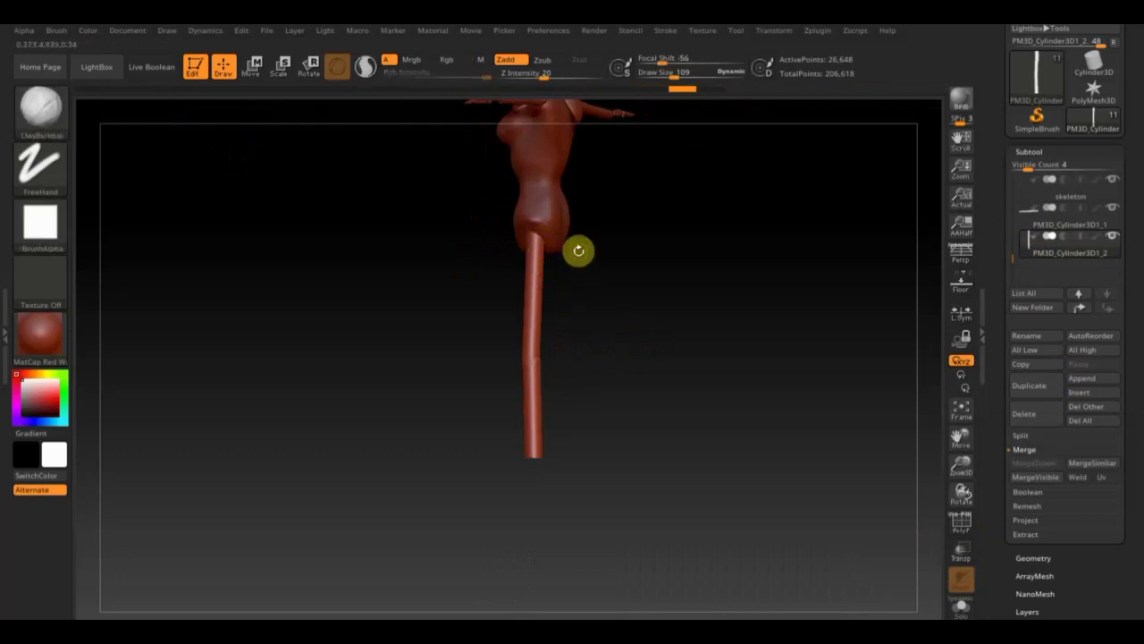
pyautogui.moveTo(541, 80); pyautogui.dragTo(517, 78)
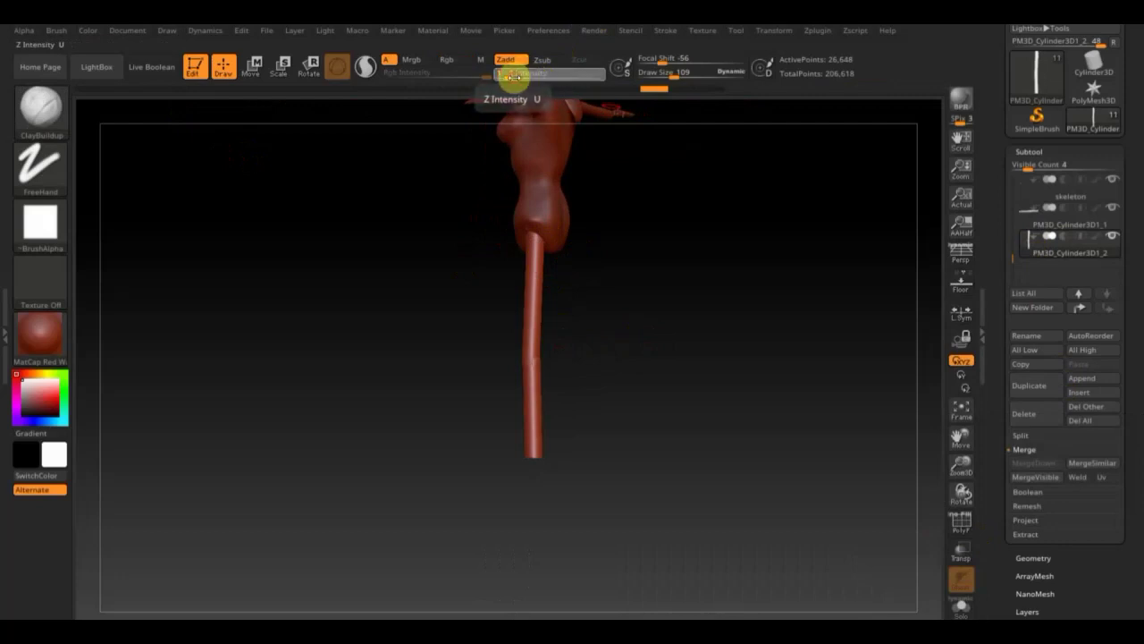
pyautogui.moveTo(642, 321); pyautogui.dragTo(591, 324)
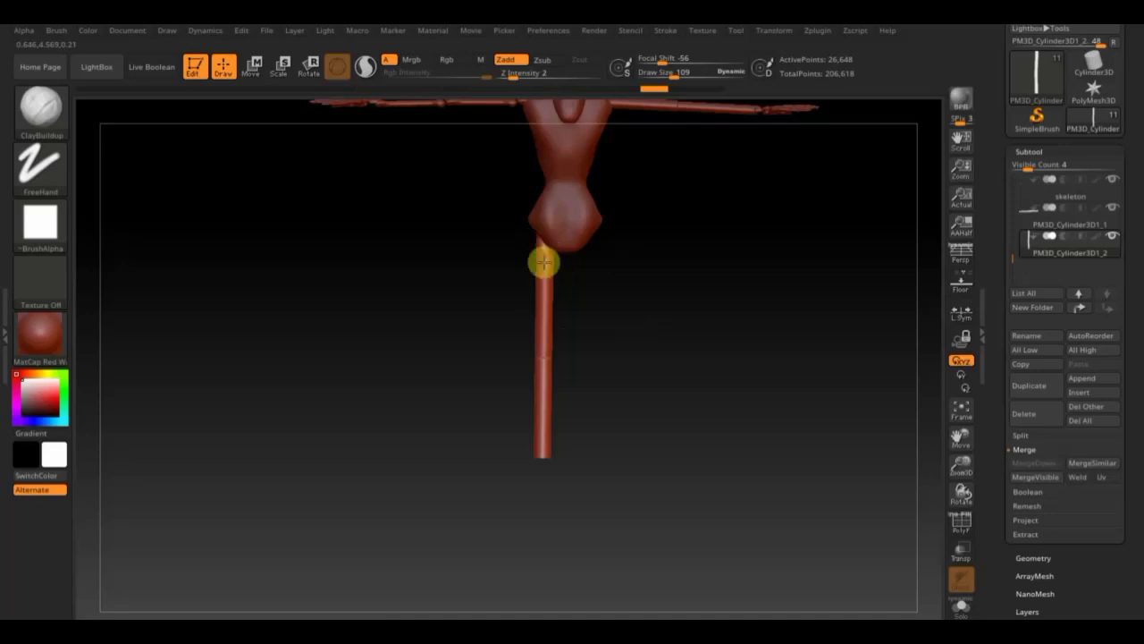
pyautogui.press('shift')
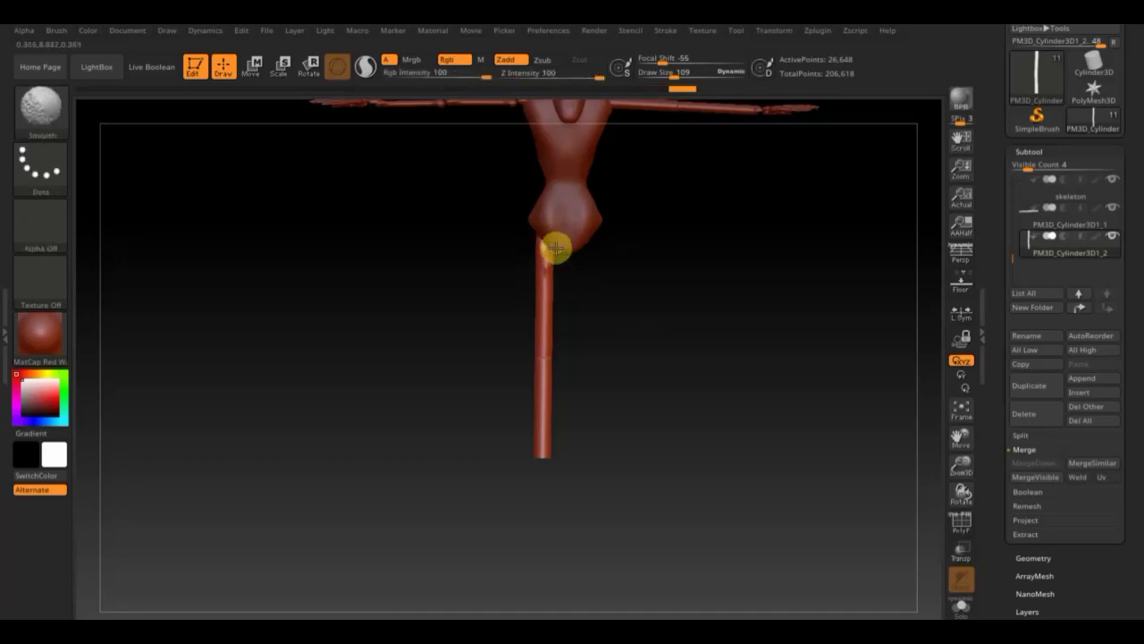
pyautogui.keyDown('shift'); pyautogui.moveTo(572, 269); pyautogui.dragTo(761, 327); pyautogui.keyUp('shift')
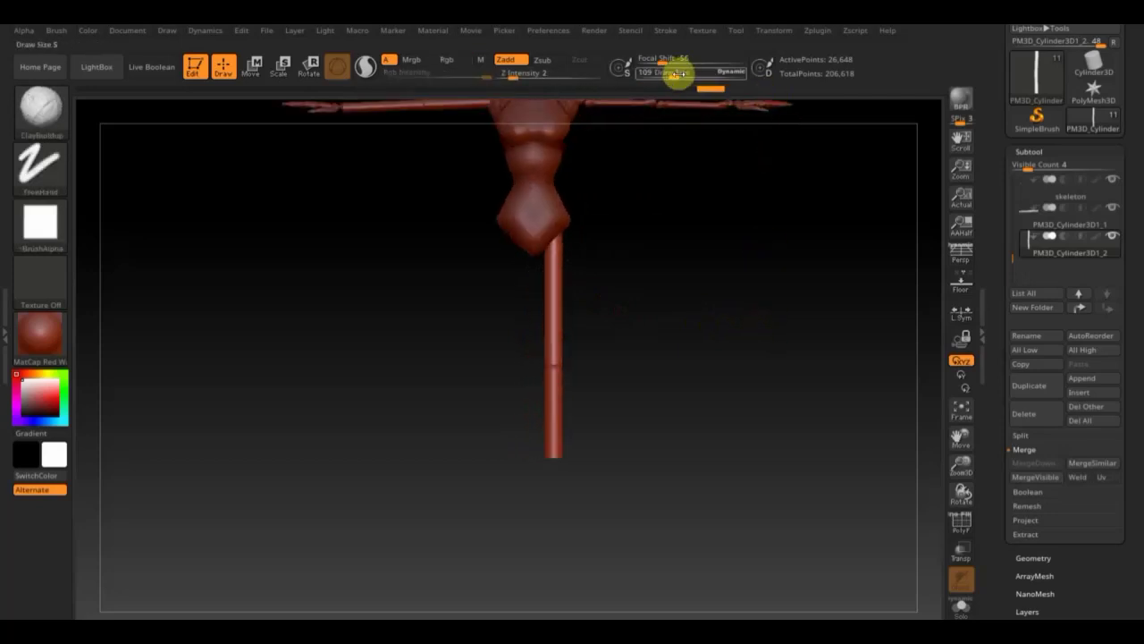
pyautogui.moveTo(688, 80); pyautogui.dragTo(669, 131)
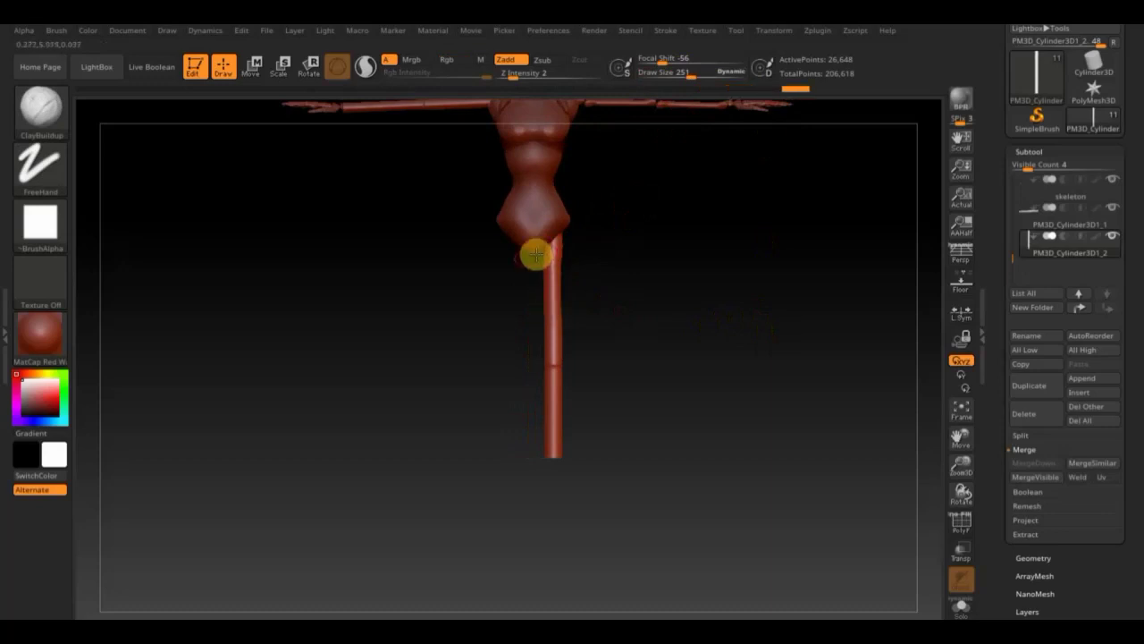
pyautogui.moveTo(560, 264); pyautogui.dragTo(553, 257)
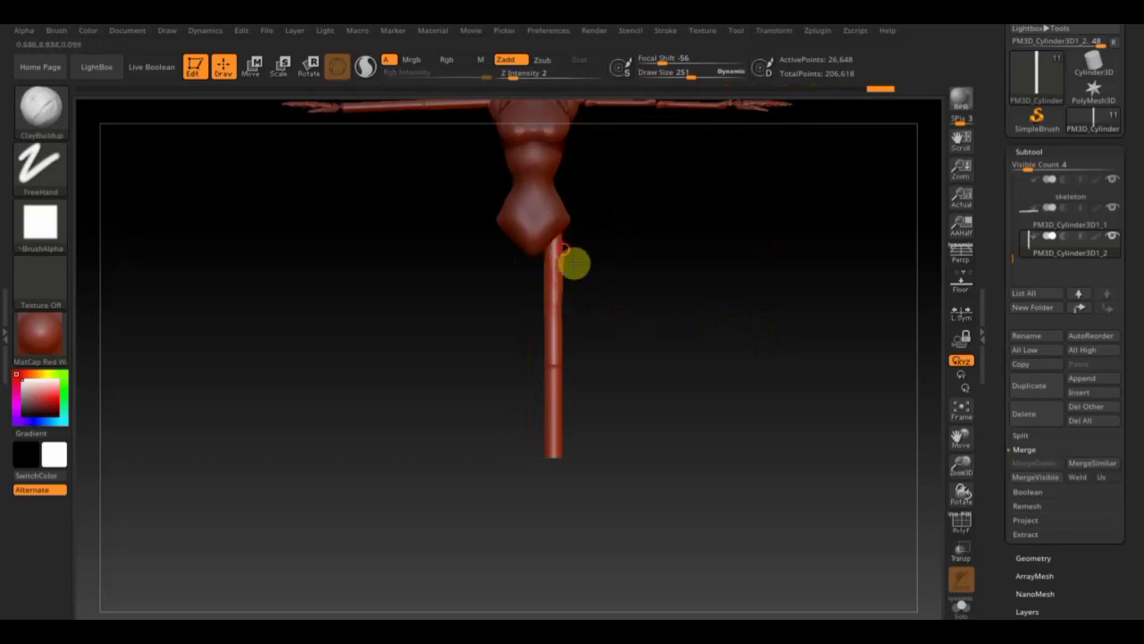
pyautogui.moveTo(616, 320); pyautogui.dragTo(516, 321)
pyautogui.press('shift')
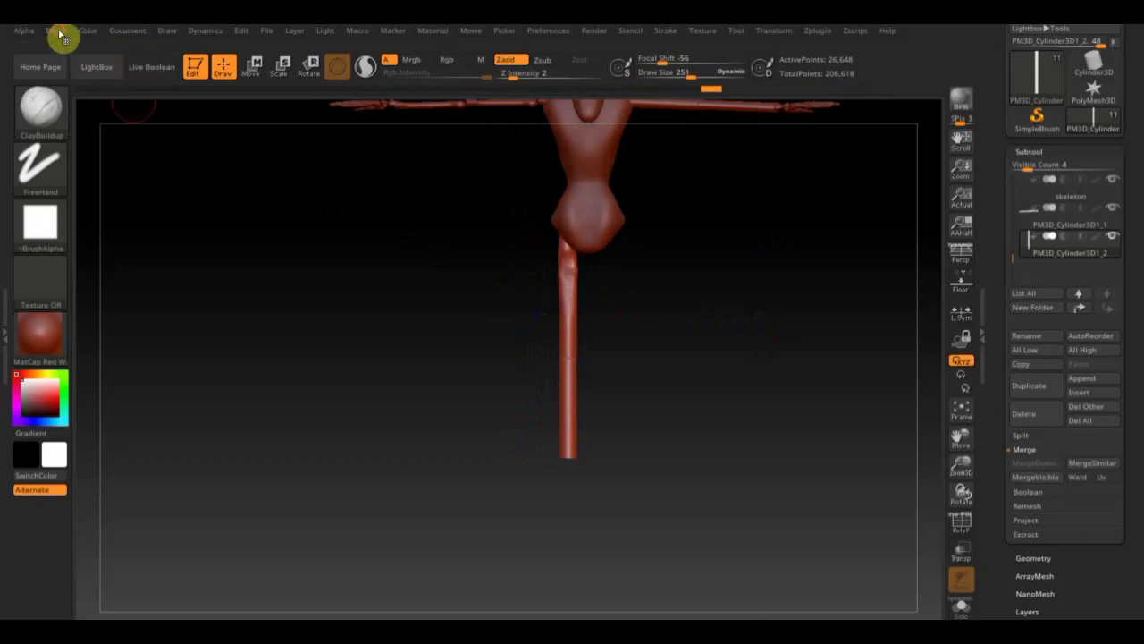
# Step: Turn on BackfaceMask in the brush's Auto Masking options
pyautogui.click(59, 33)
pyautogui.click(121, 445)
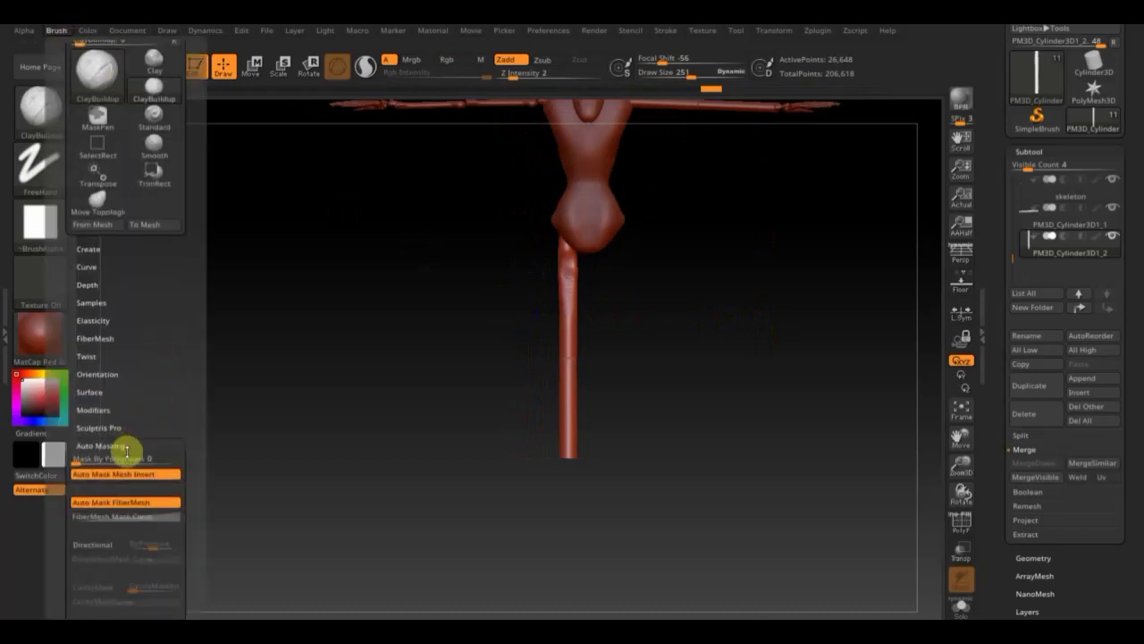
pyautogui.scroll(-5, 183, 483)
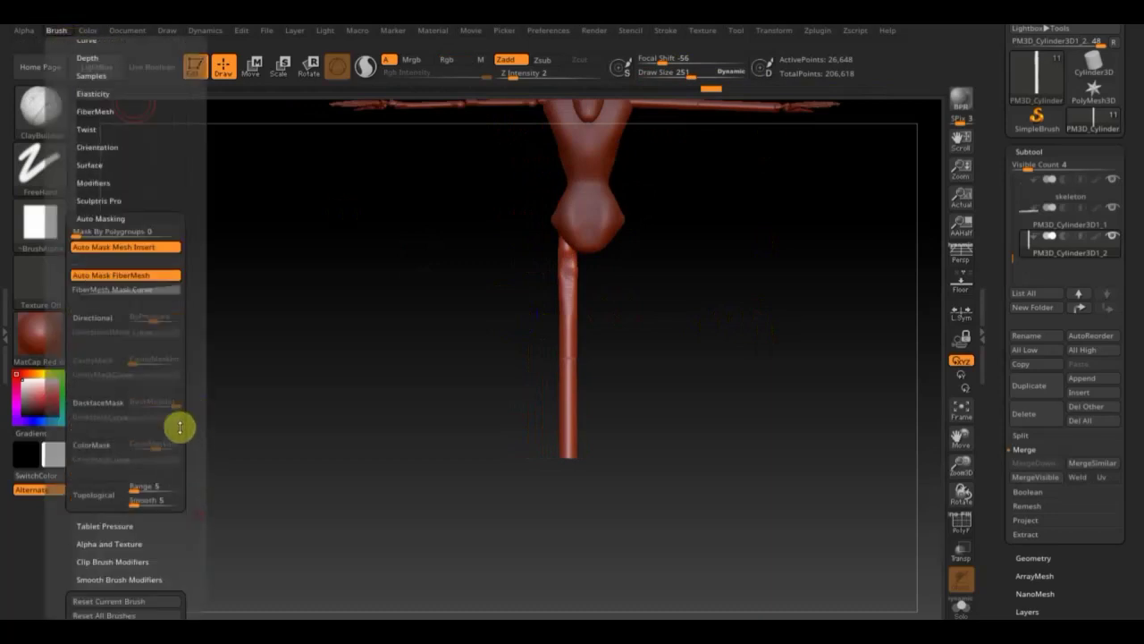
pyautogui.click(101, 408)
pyautogui.moveTo(549, 265)
pyautogui.mouseDown()
pyautogui.moveTo(662, 336)
pyautogui.moveTo(692, 334)
pyautogui.moveTo(590, 339)
pyautogui.mouseUp()
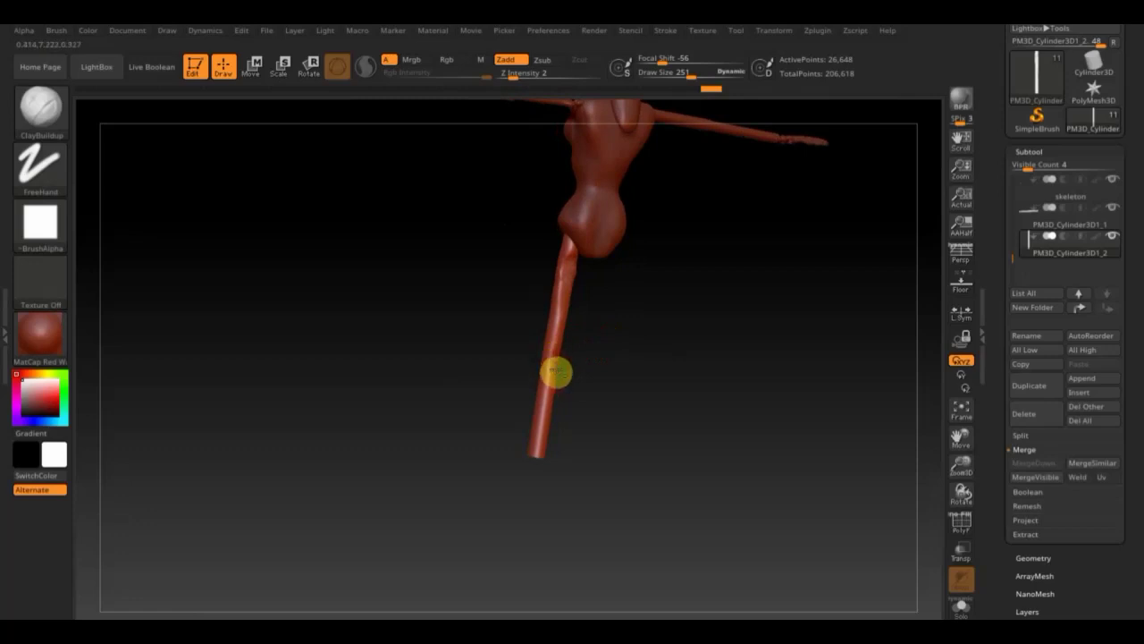
# Step: Smooth along the leg and build up the hip-leg joint into a tapered leg
pyautogui.press('shift')
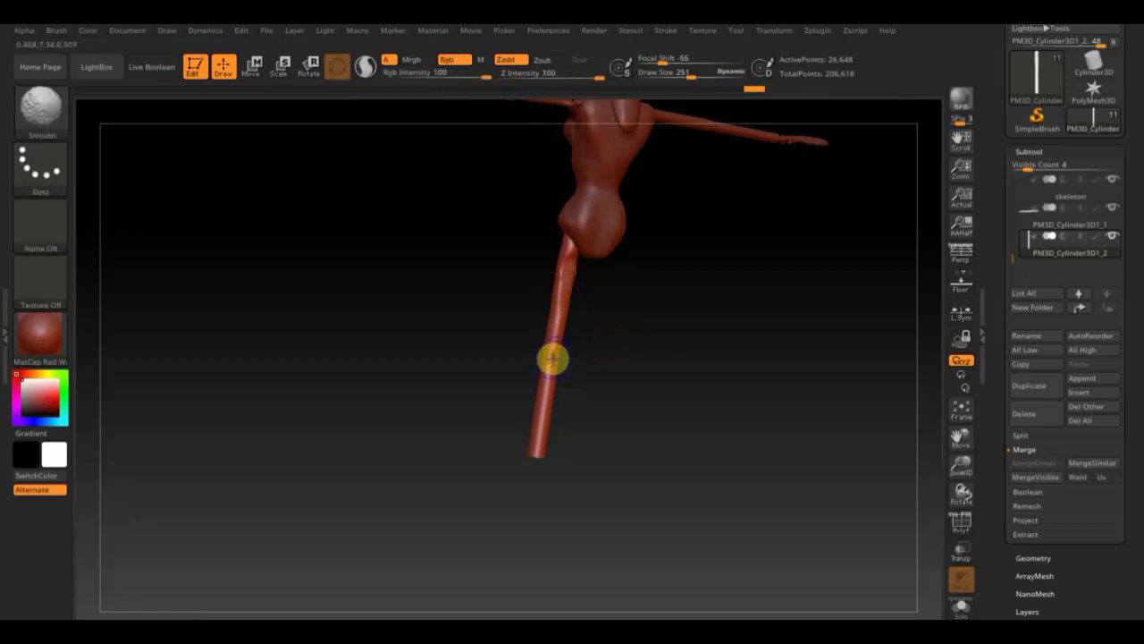
pyautogui.moveTo(552, 358)
pyautogui.keyDown('shift'); pyautogui.mouseDown()
pyautogui.moveTo(545, 349)
pyautogui.moveTo(553, 379)
pyautogui.moveTo(533, 453)
pyautogui.mouseUp(); pyautogui.keyUp('shift')
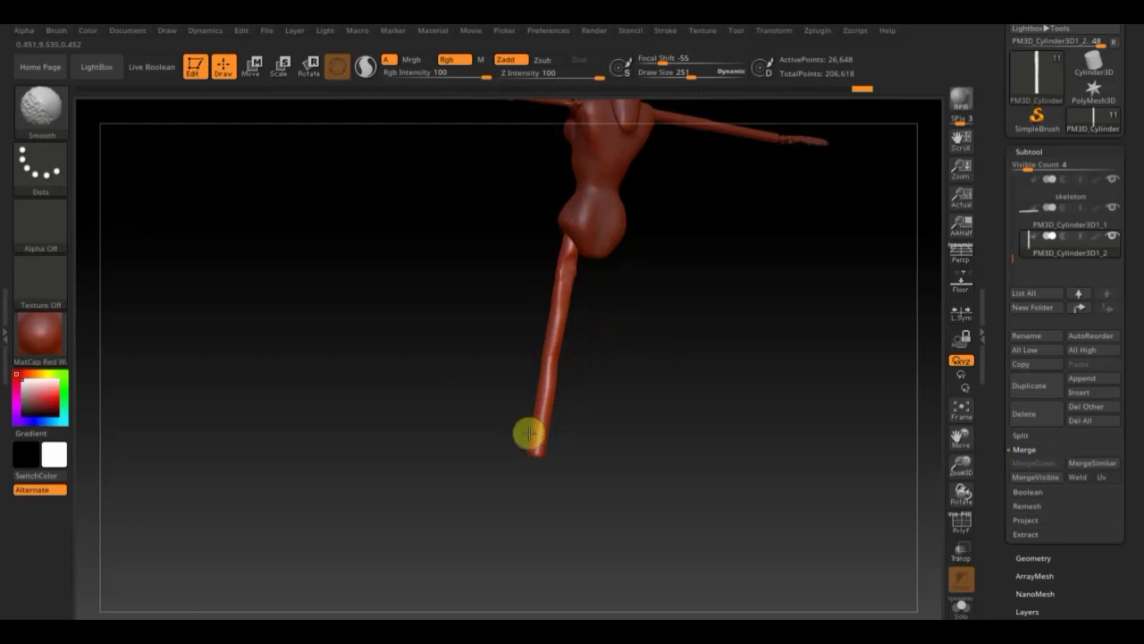
pyautogui.moveTo(608, 444)
pyautogui.mouseDown()
pyautogui.moveTo(705, 455)
pyautogui.moveTo(634, 457)
pyautogui.mouseUp()
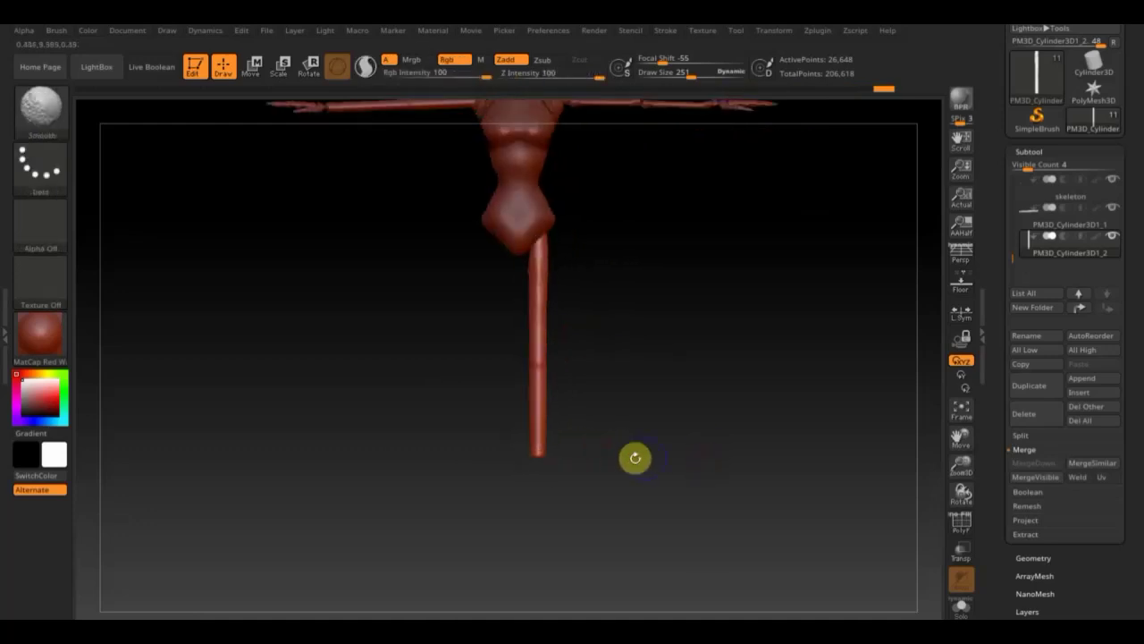
pyautogui.moveTo(532, 436)
pyautogui.keyDown('shift'); pyautogui.mouseDown()
pyautogui.moveTo(524, 248)
pyautogui.moveTo(548, 239)
pyautogui.mouseUp(); pyautogui.keyUp('shift')
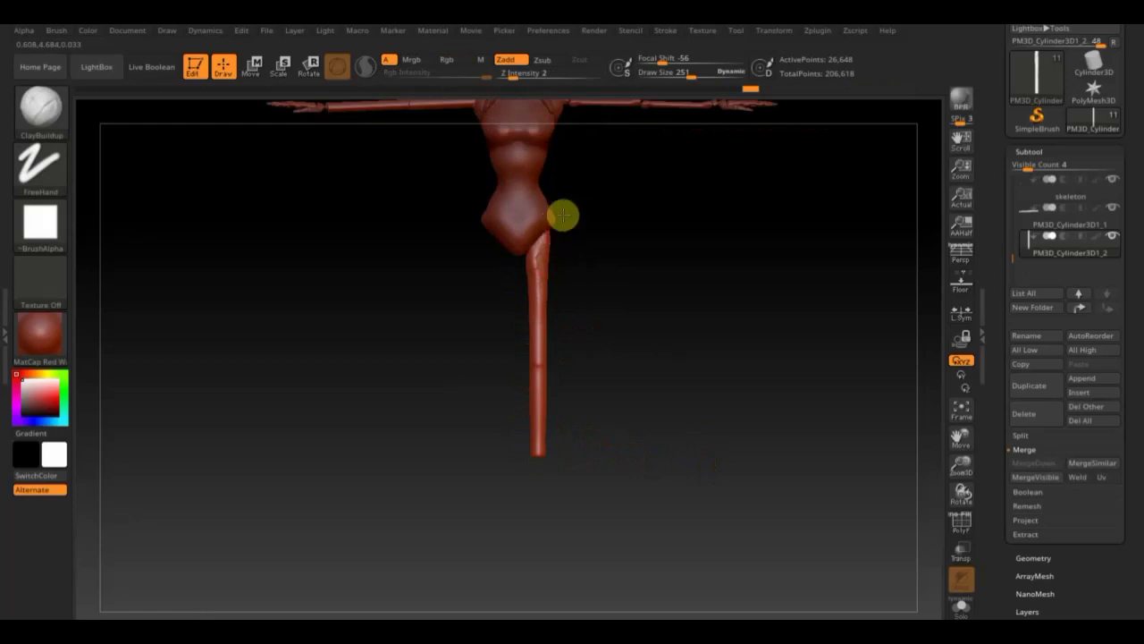
pyautogui.moveTo(548, 250); pyautogui.dragTo(543, 279)
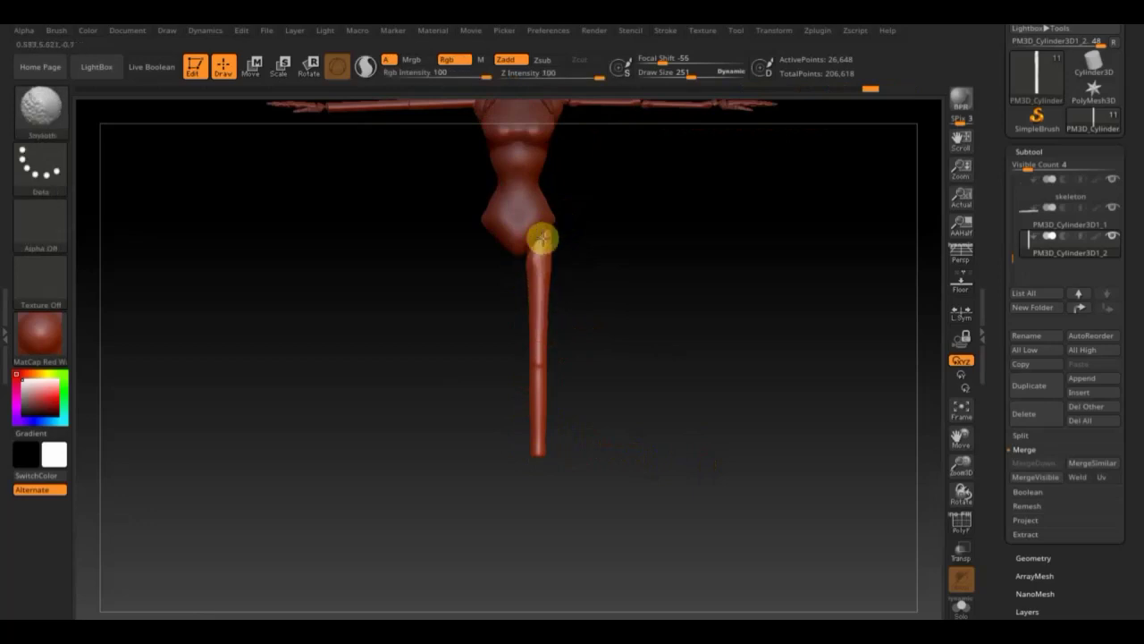
pyautogui.moveTo(558, 241); pyautogui.dragTo(553, 305)
pyautogui.keyDown('shift'); pyautogui.moveTo(631, 304); pyautogui.dragTo(562, 243); pyautogui.keyUp('shift')
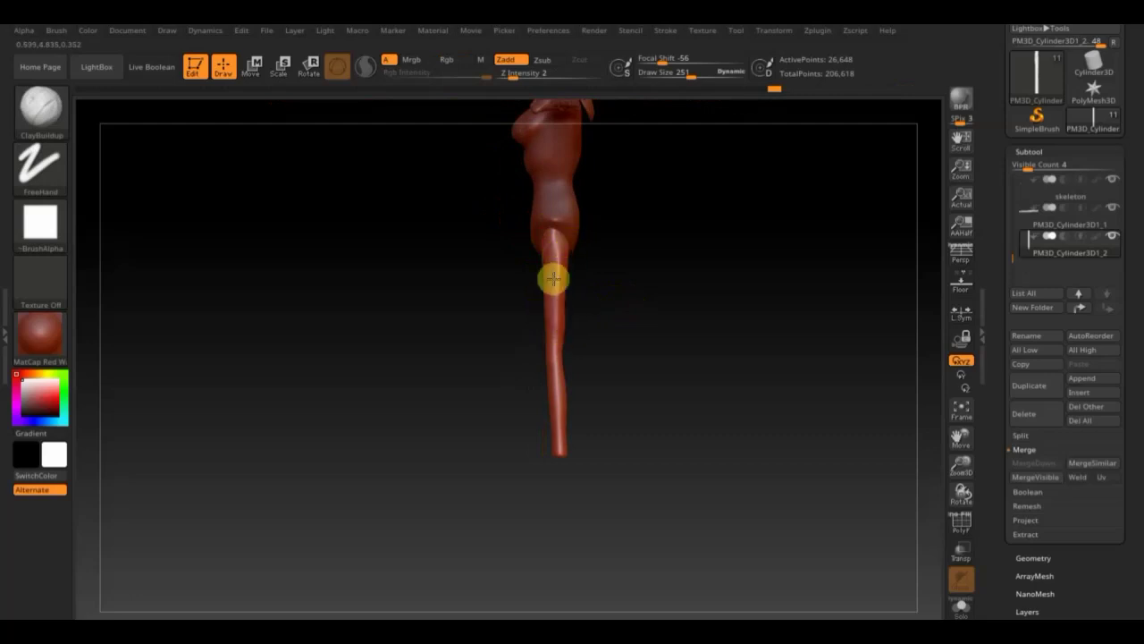
pyautogui.press('shift')
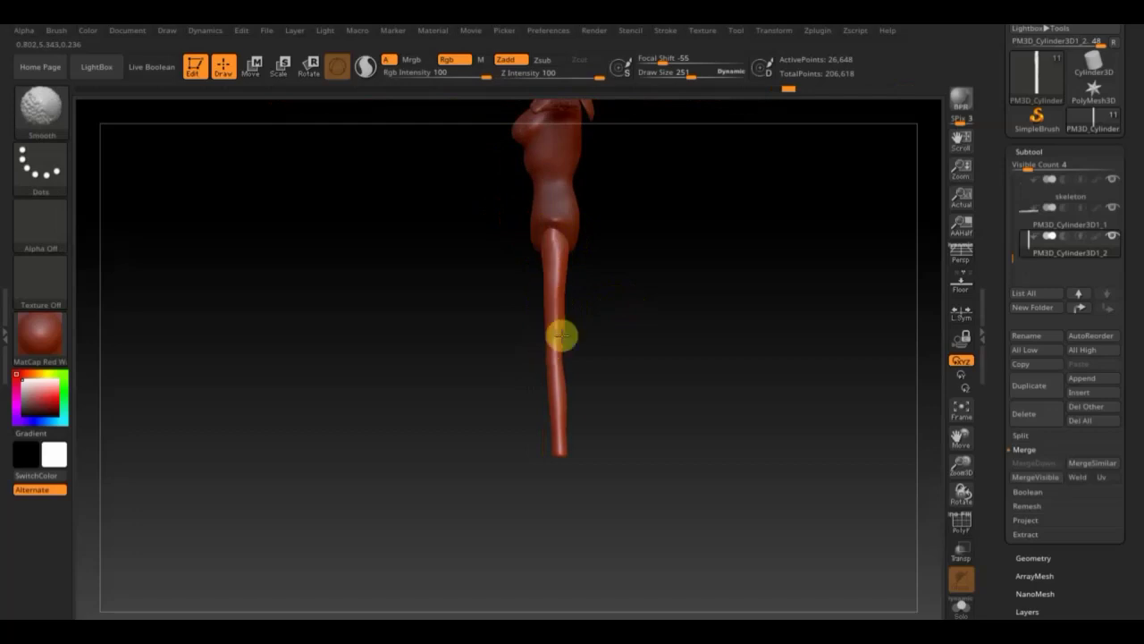
pyautogui.keyDown('shift'); pyautogui.moveTo(582, 299); pyautogui.dragTo(594, 285); pyautogui.keyUp('shift')
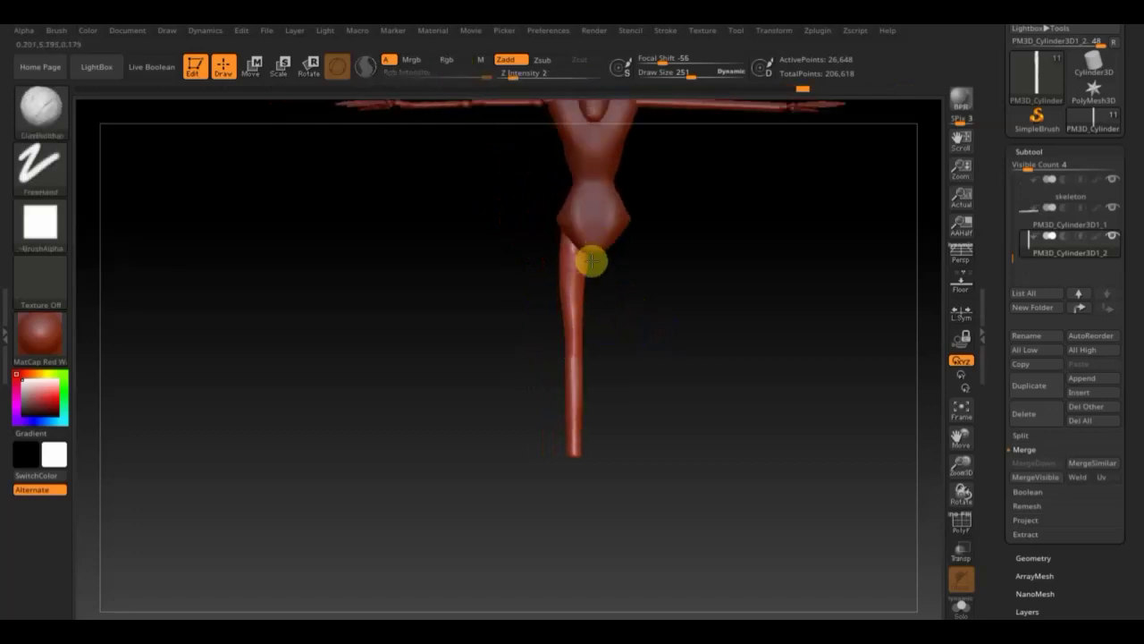
pyautogui.press('shift')
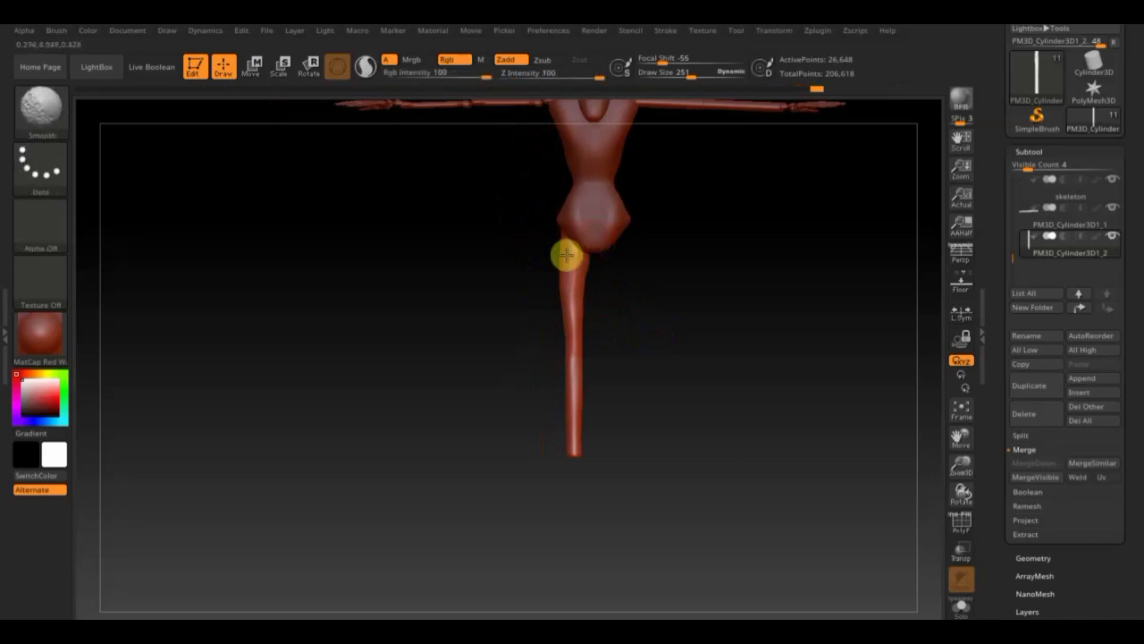
pyautogui.moveTo(587, 381)
pyautogui.mouseDown()
pyautogui.moveTo(749, 385)
pyautogui.moveTo(751, 352)
pyautogui.moveTo(703, 376)
pyautogui.moveTo(674, 301)
pyautogui.moveTo(661, 395)
pyautogui.mouseUp()
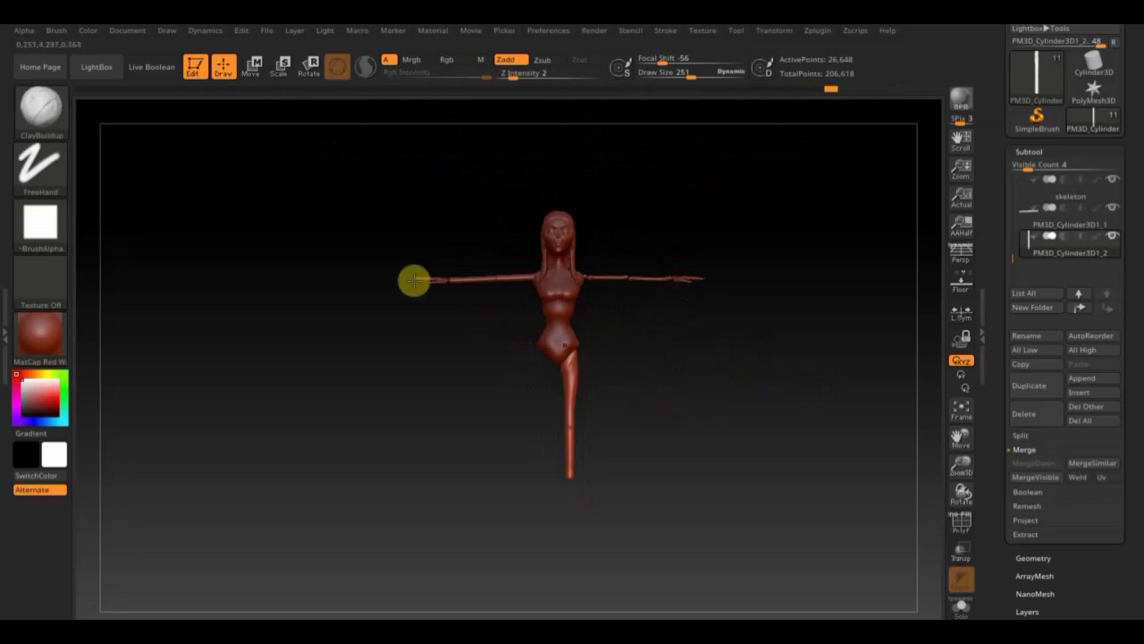
# Step: Turn the figure to a front view and select the skeleton1 leg subtool
pyautogui.click(253, 70)
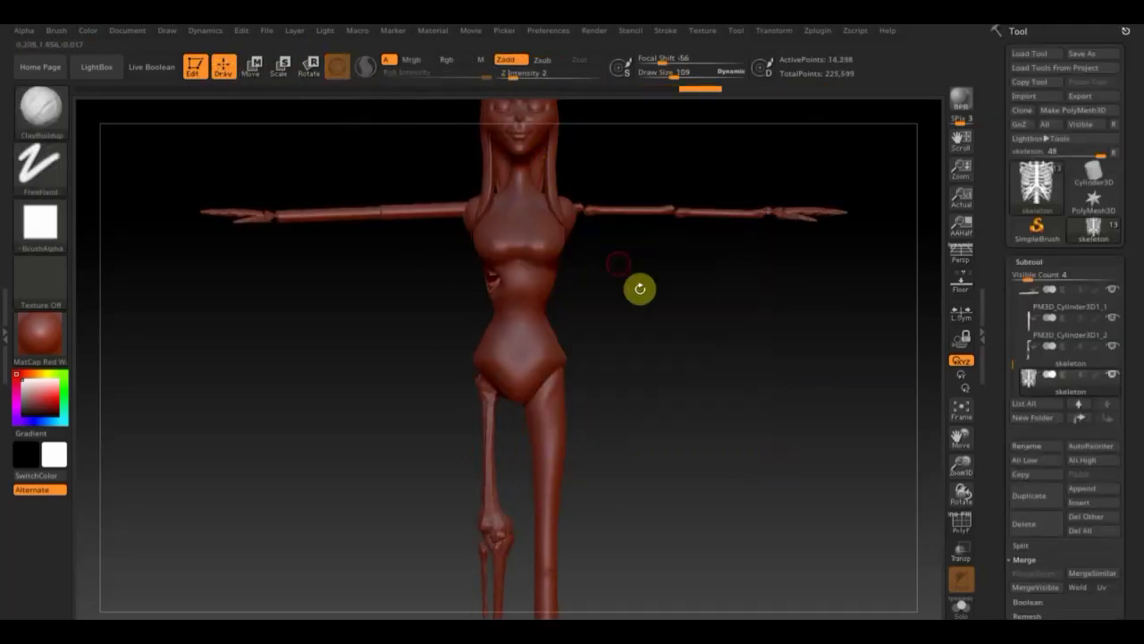
pyautogui.moveTo(639, 288); pyautogui.dragTo(702, 304)
pyautogui.moveTo(768, 291)
pyautogui.mouseDown()
pyautogui.moveTo(705, 337)
pyautogui.moveTo(698, 388)
pyautogui.moveTo(708, 412)
pyautogui.mouseUp()
pyautogui.press('n')
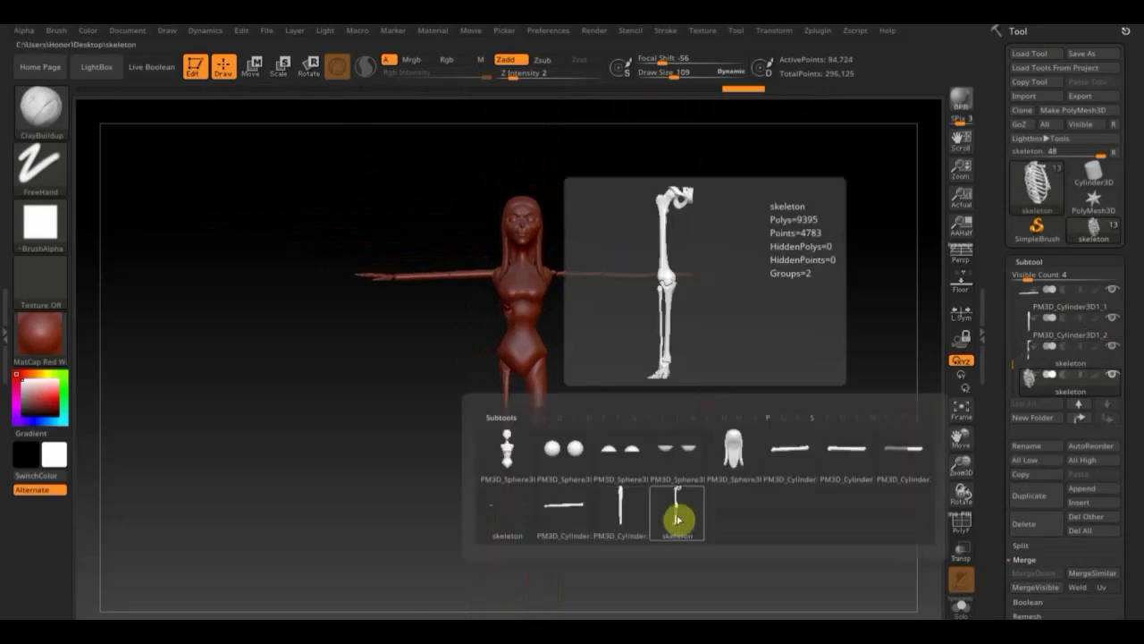
pyautogui.click(677, 519)
pyautogui.click(1036, 526)
# Step: Mask the lower leg, mirror, and Del Hidden to leave only the bony leg piece
pyautogui.keyDown('ctrl'); pyautogui.moveTo(439, 327); pyautogui.dragTo(595, 519); pyautogui.keyUp('ctrl')
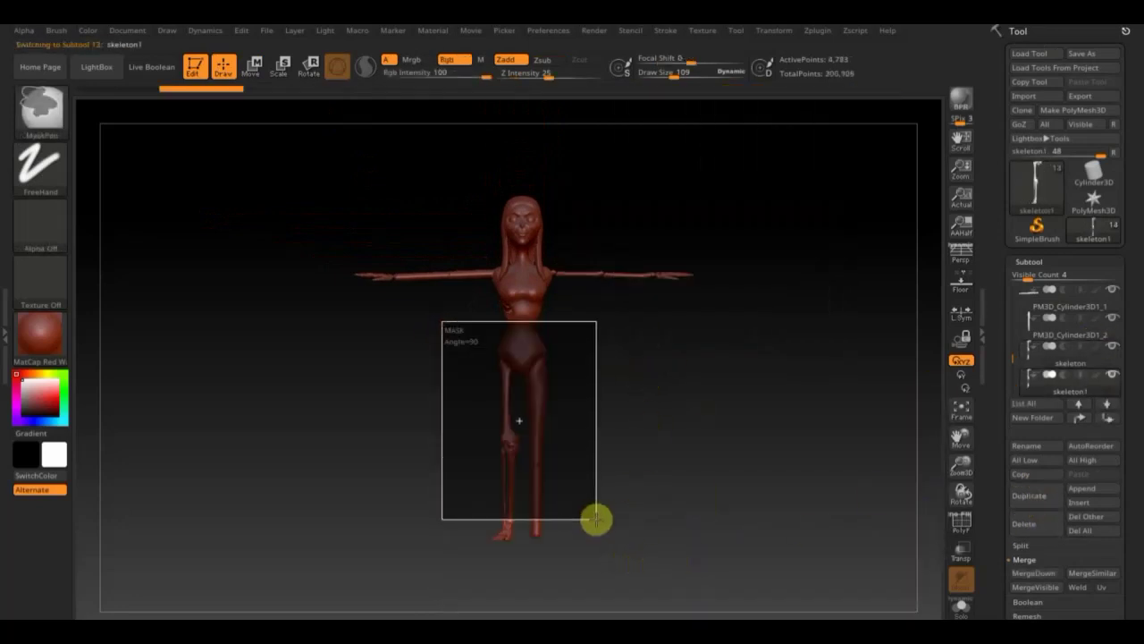
pyautogui.click(1101, 564)
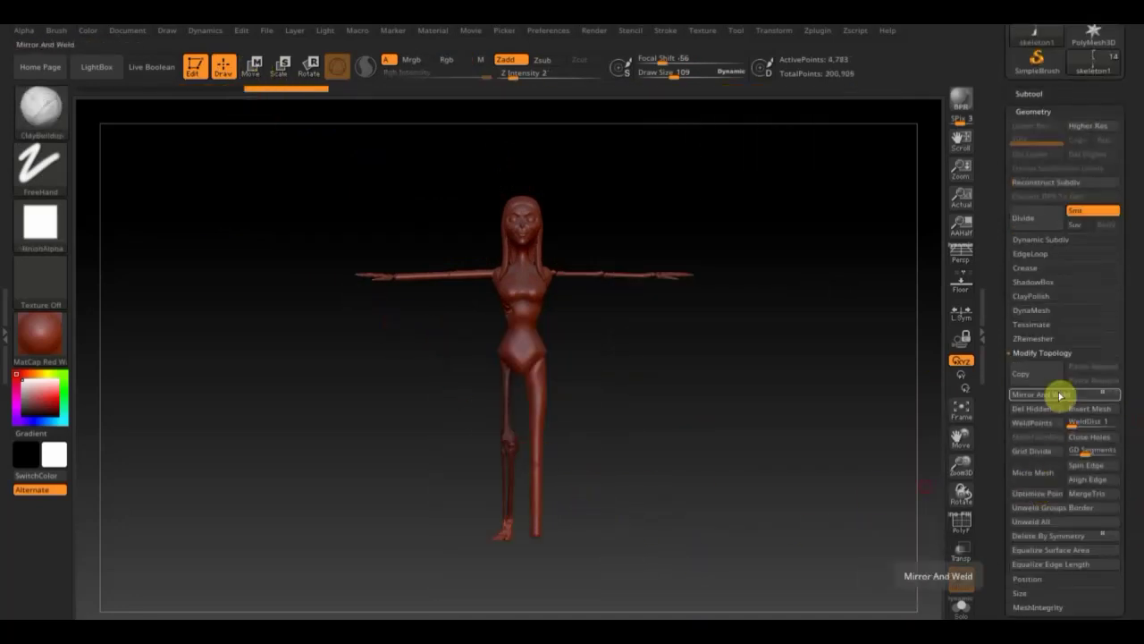
pyautogui.keyDown('ctrl'); pyautogui.moveTo(469, 497); pyautogui.dragTo(478, 481); pyautogui.keyUp('ctrl')
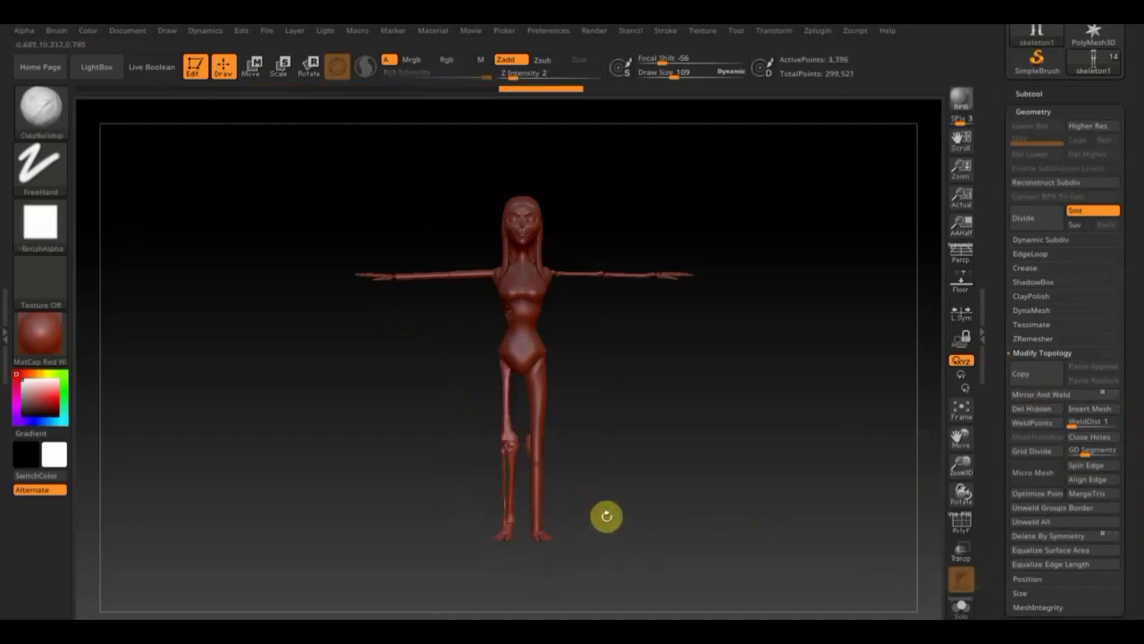
pyautogui.keyDown('ctrl'); pyautogui.keyDown('shift'); pyautogui.click(500, 535); pyautogui.keyUp('shift'); pyautogui.keyUp('ctrl')
pyautogui.click(1032, 408)
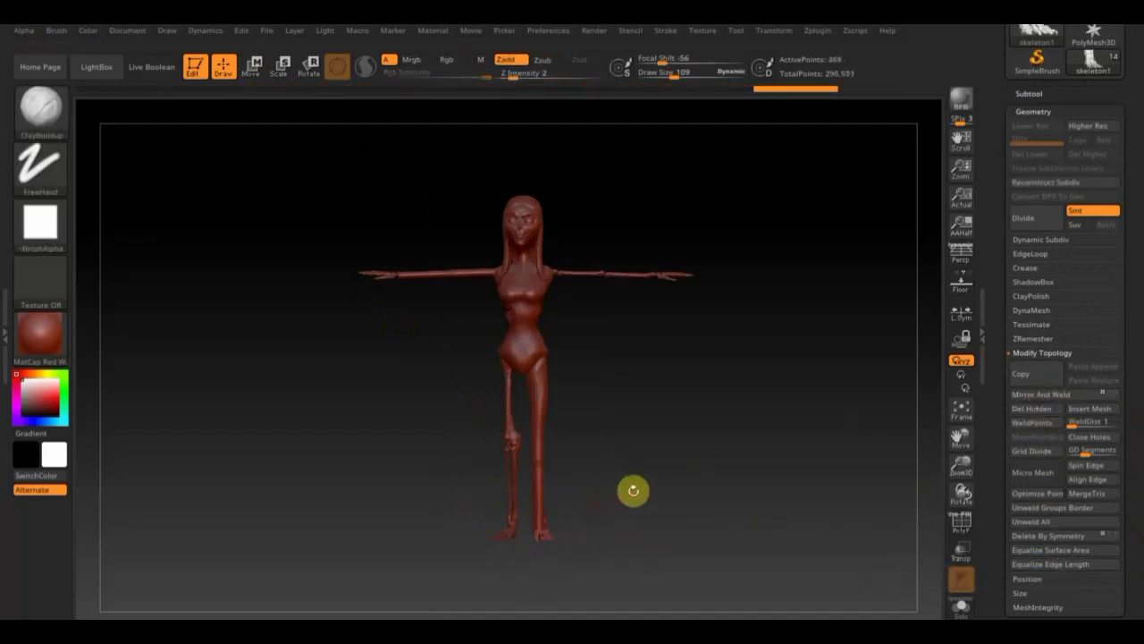
pyautogui.press('f')
pyautogui.click(595, 586)
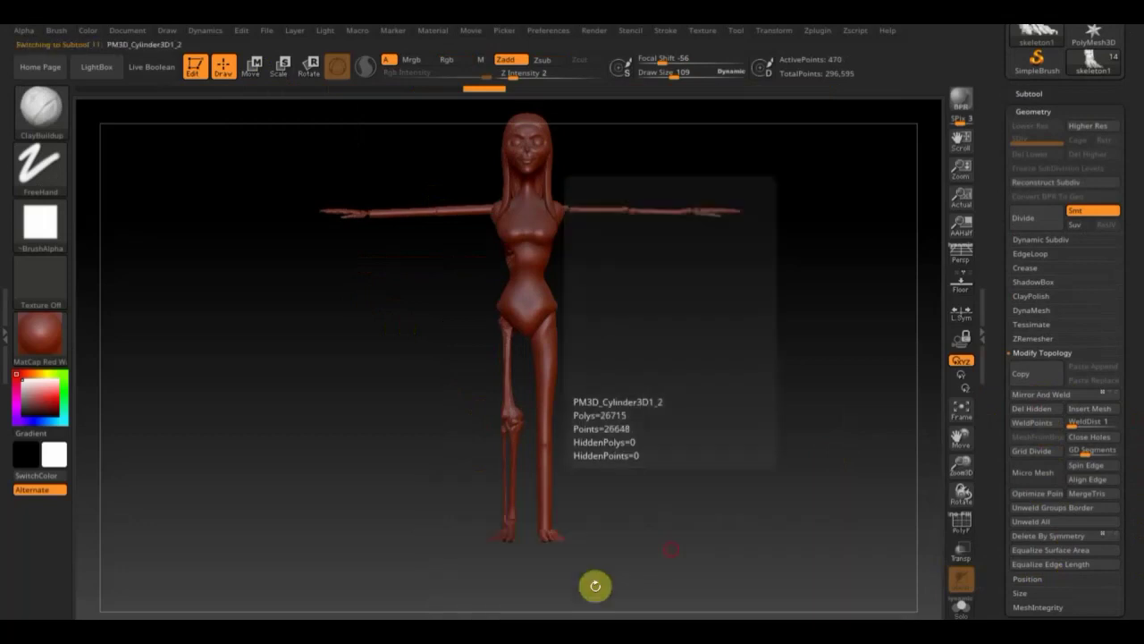
pyautogui.keyDown('shift'); pyautogui.moveTo(611, 526); pyautogui.dragTo(657, 531); pyautogui.keyUp('shift')
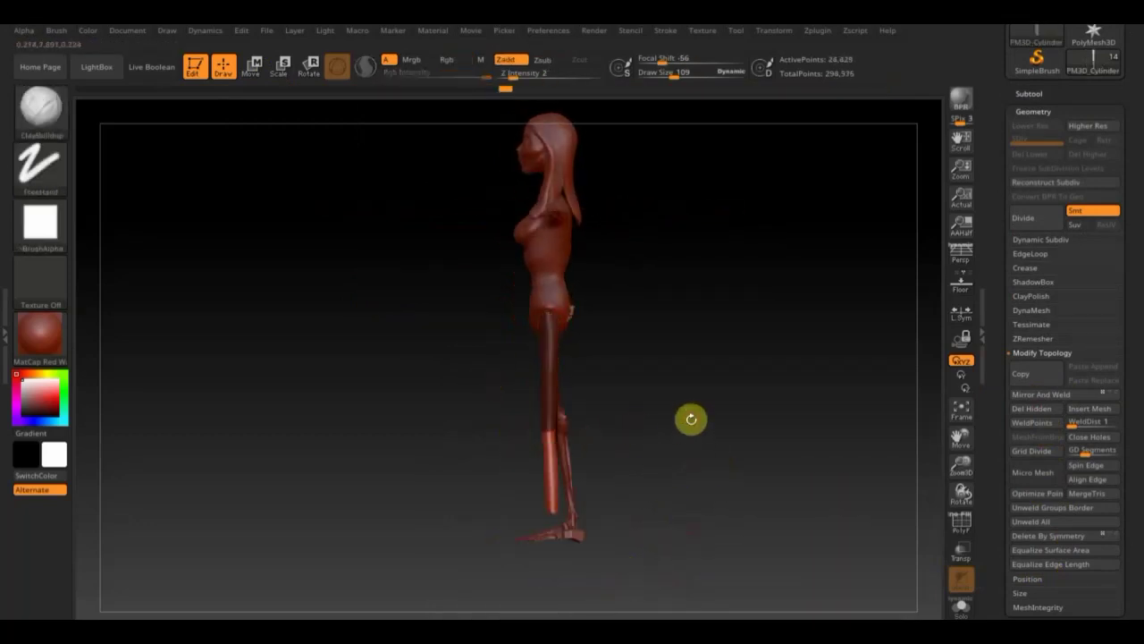
# Step: Undo the accidental Move Topological deformation of the figure
pyautogui.press('w')
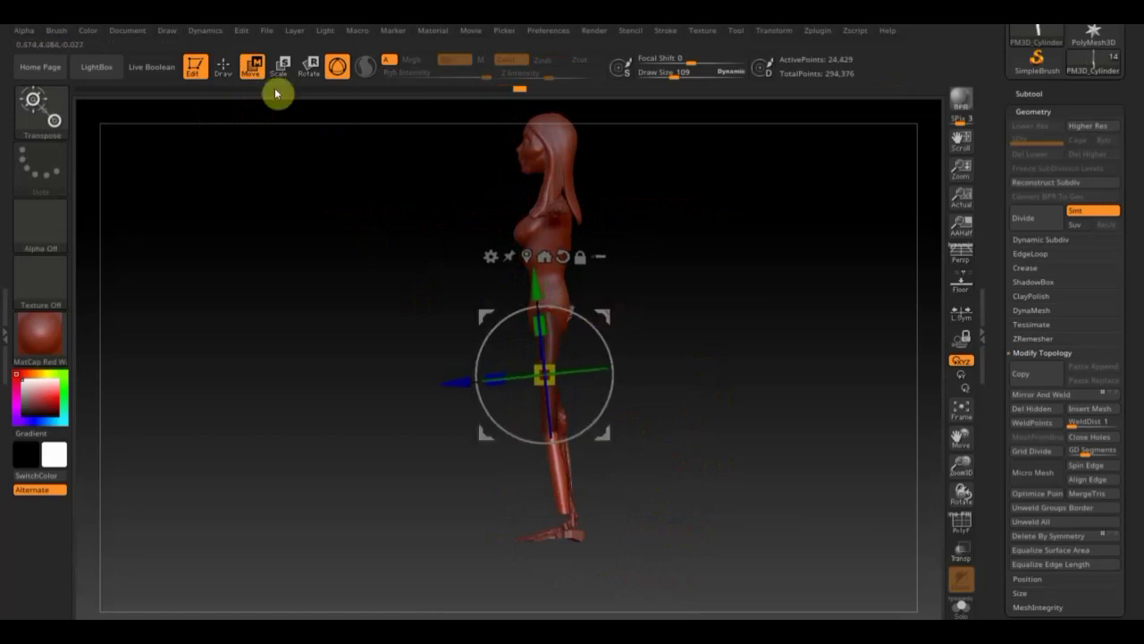
pyautogui.click(223, 66)
pyautogui.moveTo(680, 75); pyautogui.dragTo(718, 77)
pyautogui.press('shift')
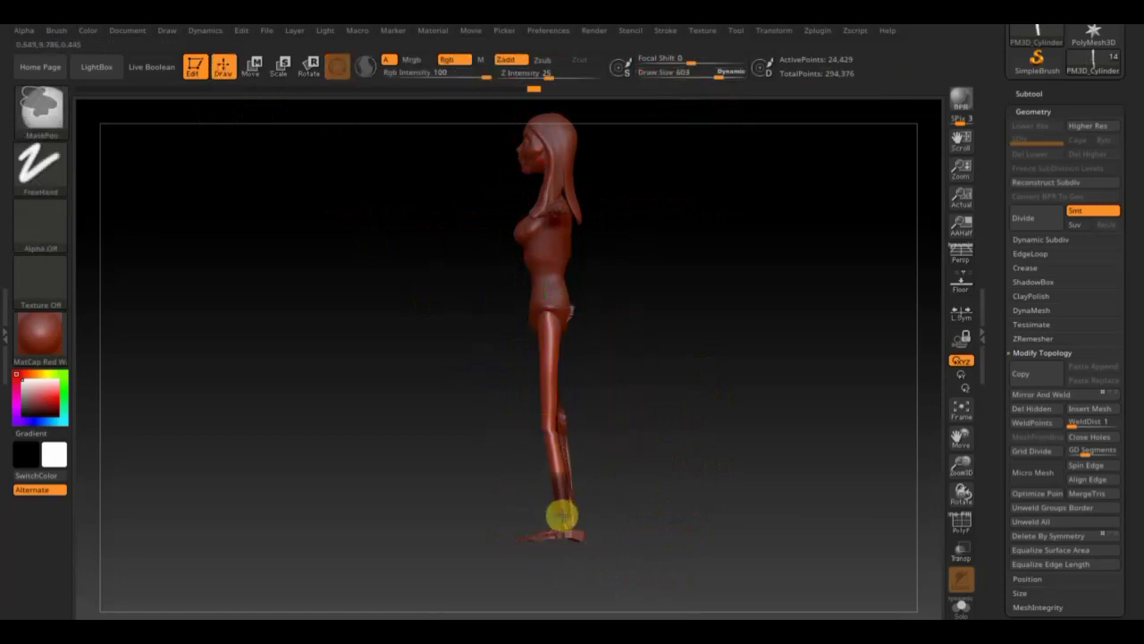
pyautogui.press('b')
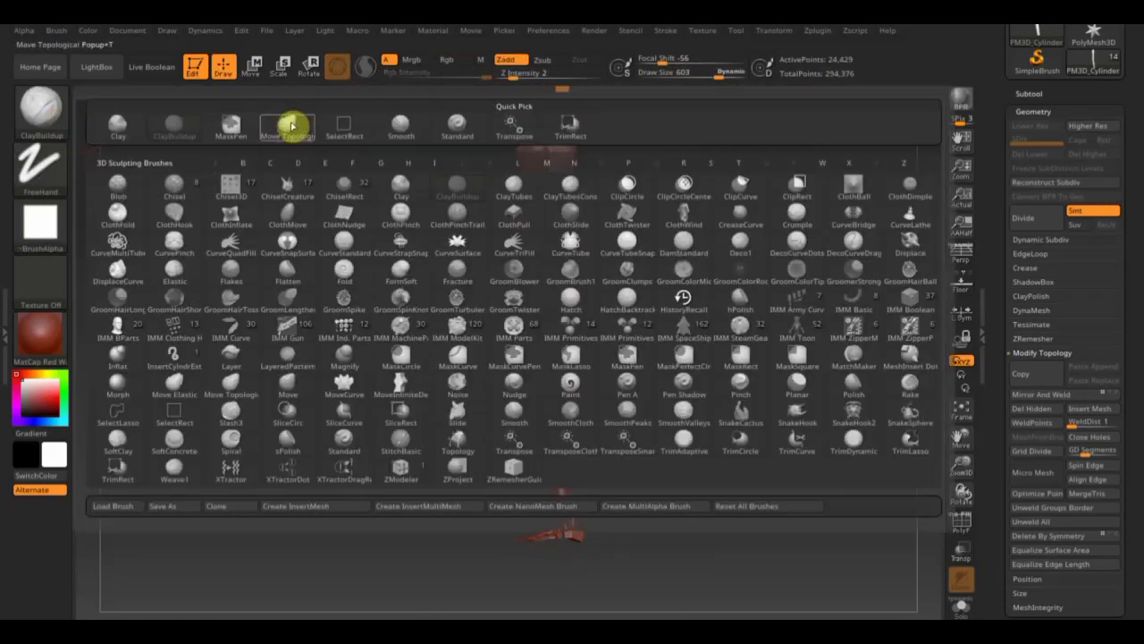
pyautogui.press('m')
pyautogui.press('t')
pyautogui.hotkey('ctrl', 'z')
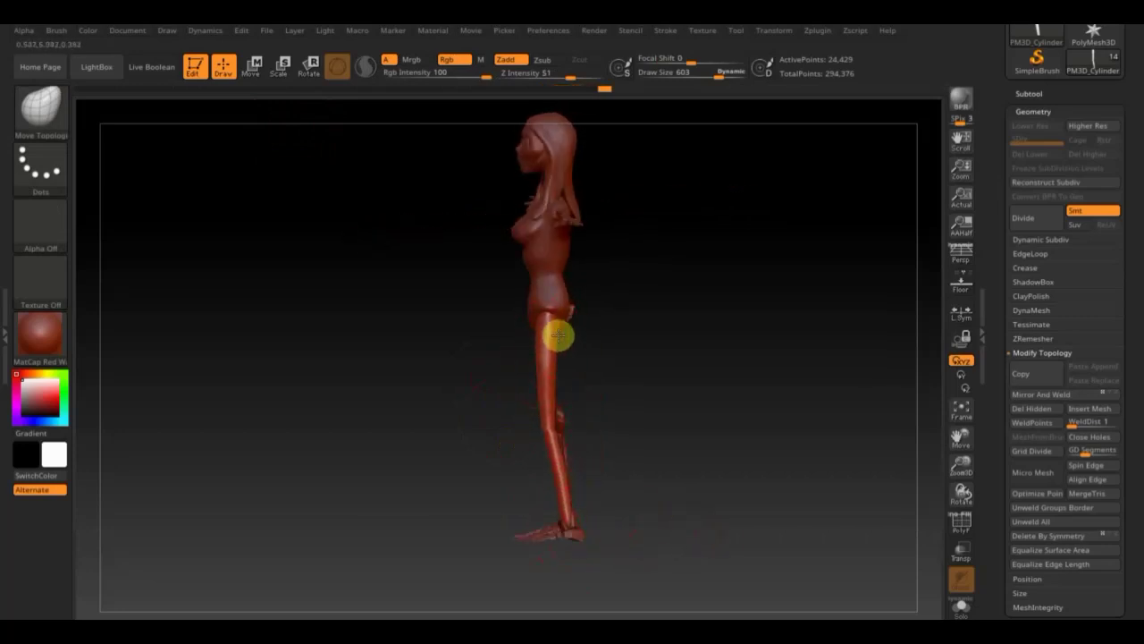
pyautogui.moveTo(639, 362)
pyautogui.mouseDown()
pyautogui.moveTo(688, 396)
pyautogui.moveTo(733, 510)
pyautogui.moveTo(797, 478)
pyautogui.moveTo(759, 469)
pyautogui.mouseUp()
# Step: Review the subtools via List All, selecting the skeleton and then the PM3D_Cylinder3D1_1 arm
pyautogui.click(1029, 93)
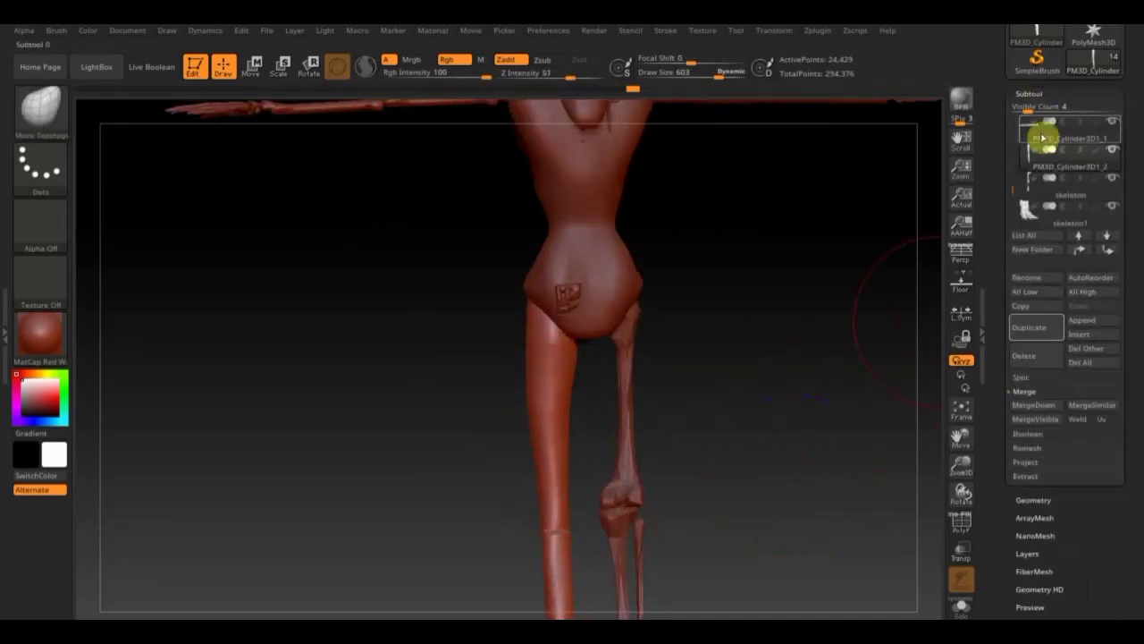
pyautogui.click(1072, 223)
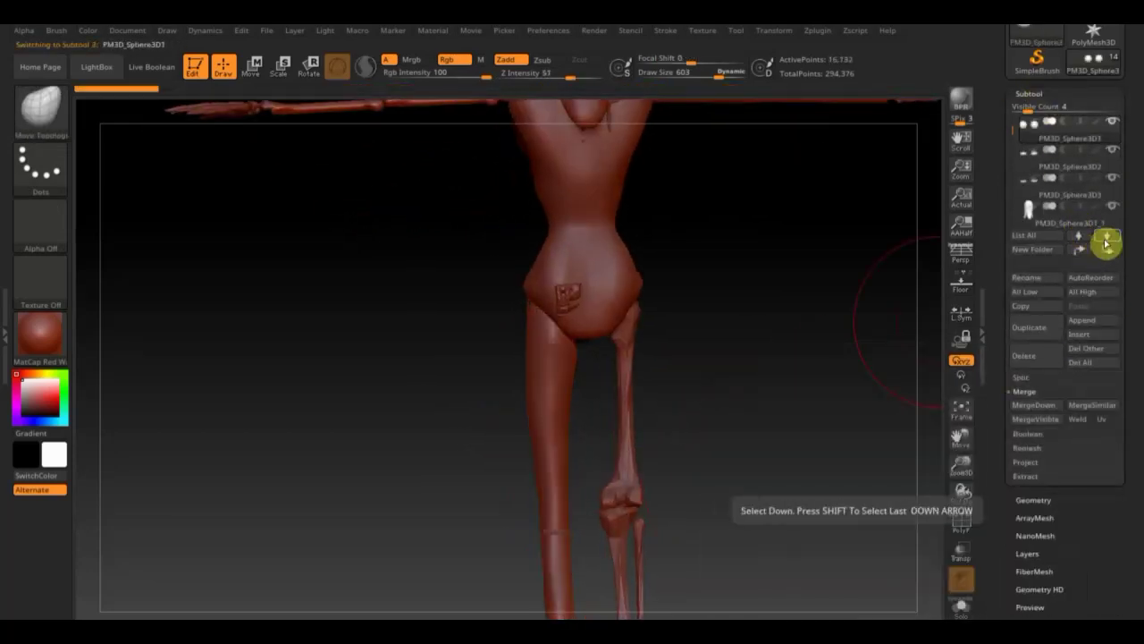
pyautogui.click(1025, 235)
pyautogui.click(746, 383)
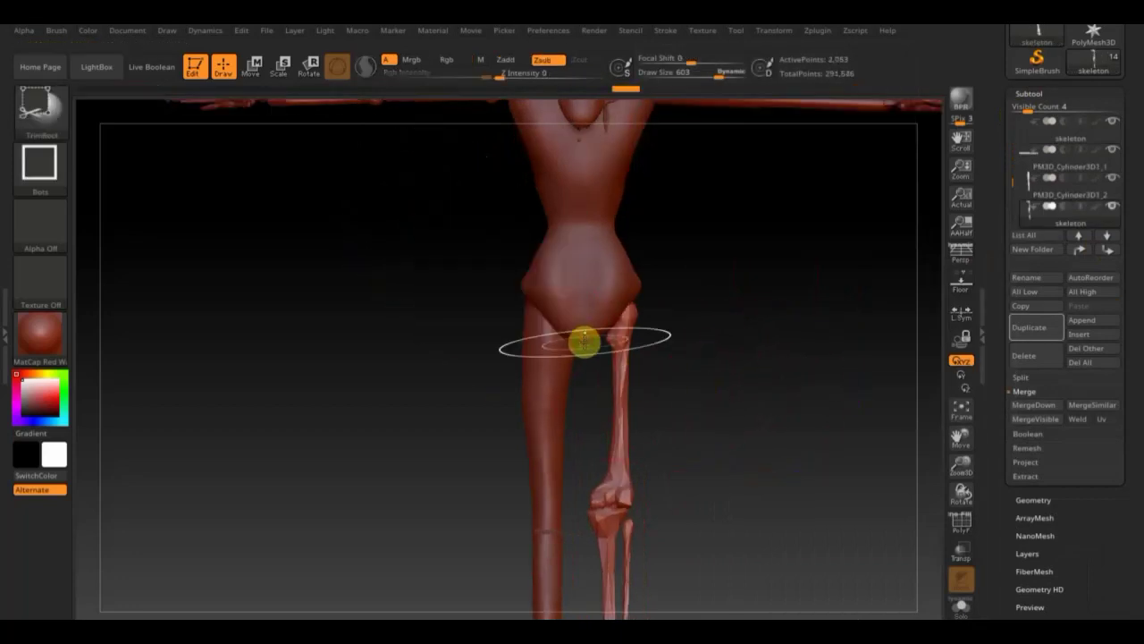
pyautogui.moveTo(584, 340)
pyautogui.mouseDown()
pyautogui.moveTo(823, 372)
pyautogui.moveTo(739, 295)
pyautogui.moveTo(693, 387)
pyautogui.moveTo(706, 465)
pyautogui.moveTo(814, 265)
pyautogui.mouseUp()
pyautogui.click(1024, 235)
pyautogui.click(1030, 357)
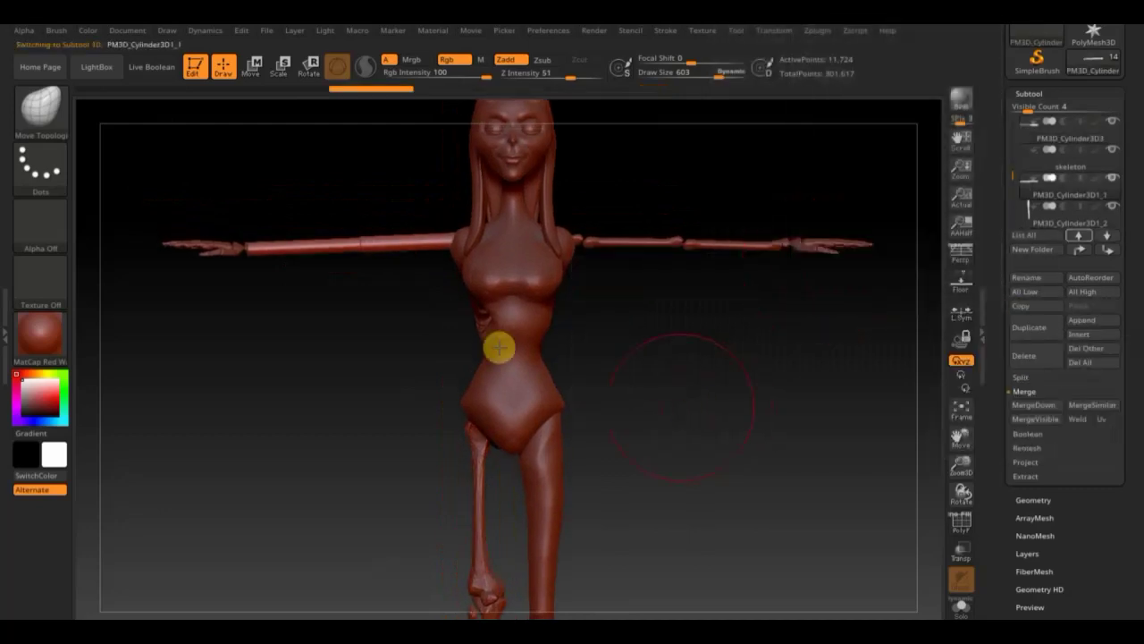
# Step: Return to a front view and open the Append mesh list to add a sphere
pyautogui.moveTo(296, 264)
pyautogui.mouseDown()
pyautogui.moveTo(396, 385)
pyautogui.moveTo(337, 233)
pyautogui.mouseUp()
pyautogui.press('b')
pyautogui.press('m')
pyautogui.press('t')
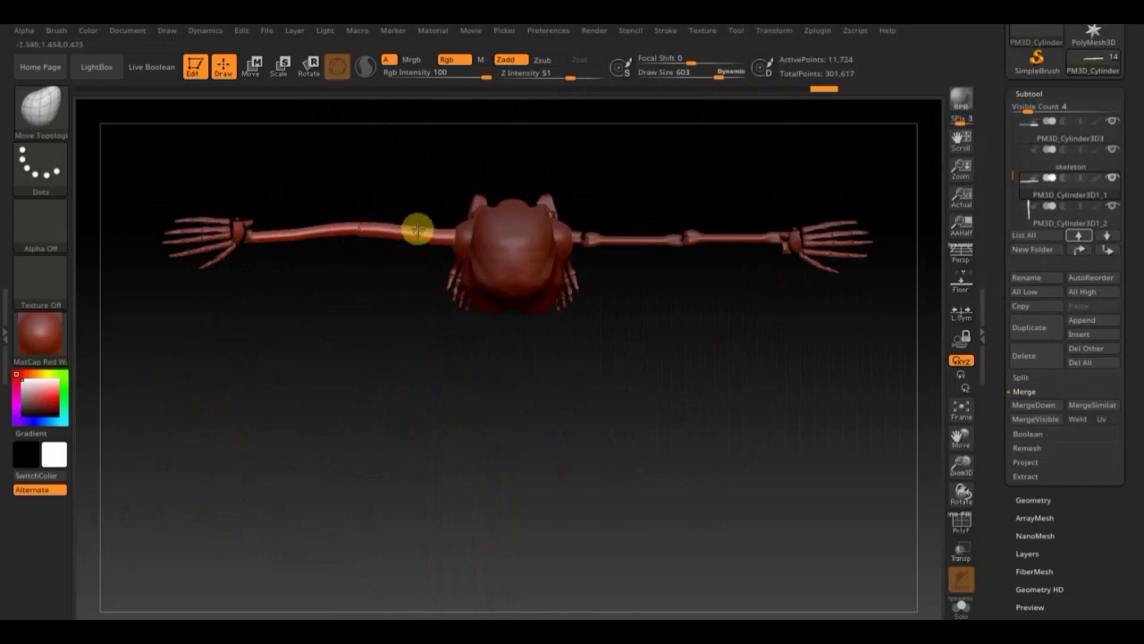
pyautogui.moveTo(273, 234)
pyautogui.mouseDown()
pyautogui.moveTo(423, 277)
pyautogui.moveTo(698, 224)
pyautogui.moveTo(348, 241)
pyautogui.moveTo(697, 402)
pyautogui.moveTo(665, 429)
pyautogui.moveTo(653, 404)
pyautogui.moveTo(621, 403)
pyautogui.mouseUp()
pyautogui.click(1093, 323)
# Step: Append a sphere subtool, stretch it into a tall oval, and remesh it with DynaMesh
pyautogui.click(693, 389)
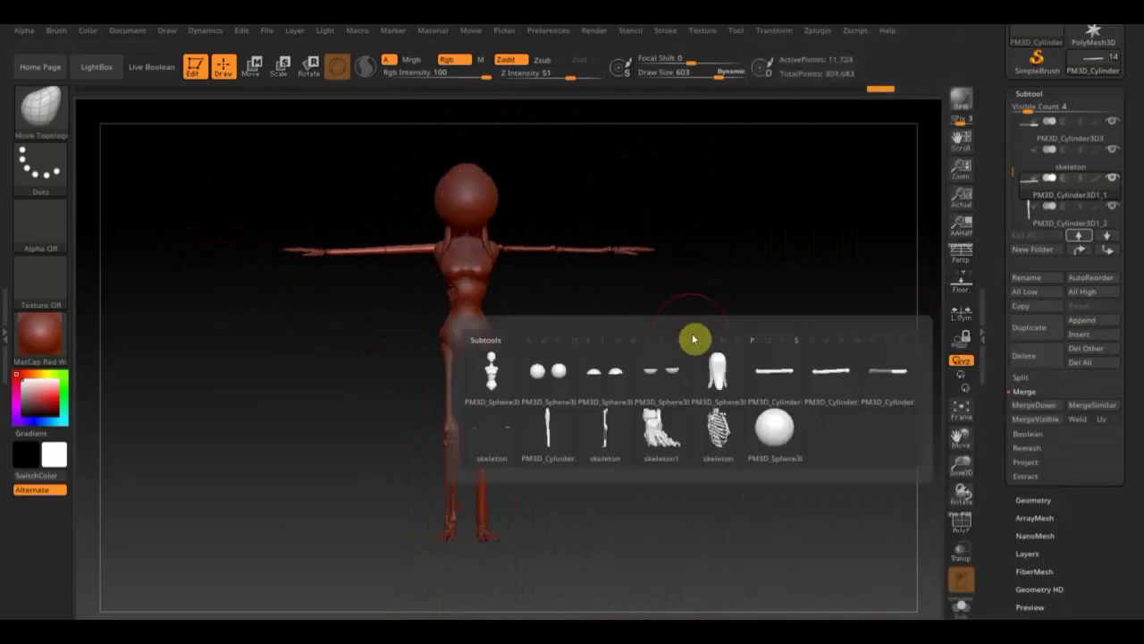
pyautogui.click(253, 66)
pyautogui.moveTo(466, 259)
pyautogui.mouseDown()
pyautogui.moveTo(468, 245)
pyautogui.moveTo(465, 302)
pyautogui.mouseUp()
pyautogui.press('q')
pyautogui.click(1033, 499)
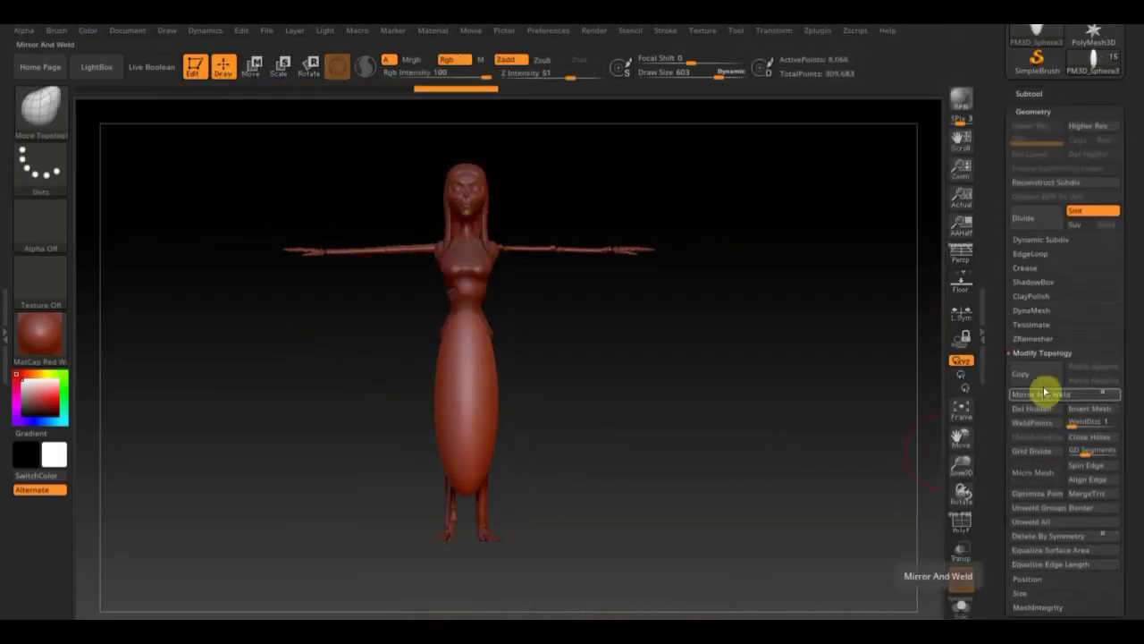
pyautogui.click(1034, 329)
# Step: Sculpt the oval into a flared skirt widening down to the feet, then smooth it
pyautogui.moveTo(726, 78); pyautogui.dragTo(731, 79)
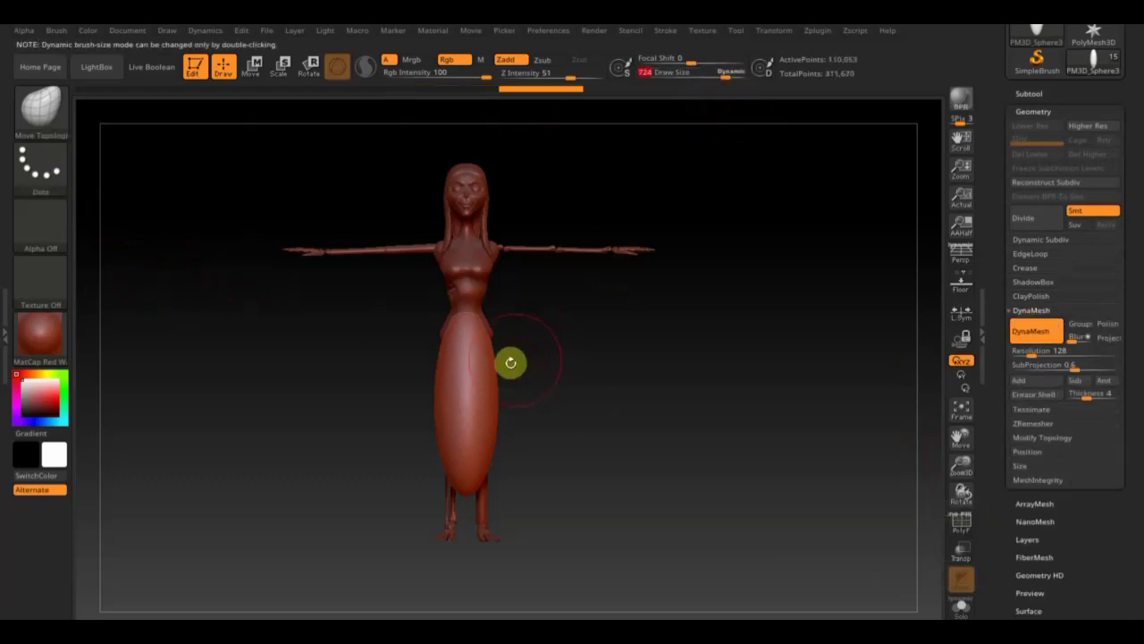
pyautogui.moveTo(510, 361)
pyautogui.mouseDown()
pyautogui.moveTo(424, 521)
pyautogui.moveTo(430, 539)
pyautogui.moveTo(562, 490)
pyautogui.mouseUp()
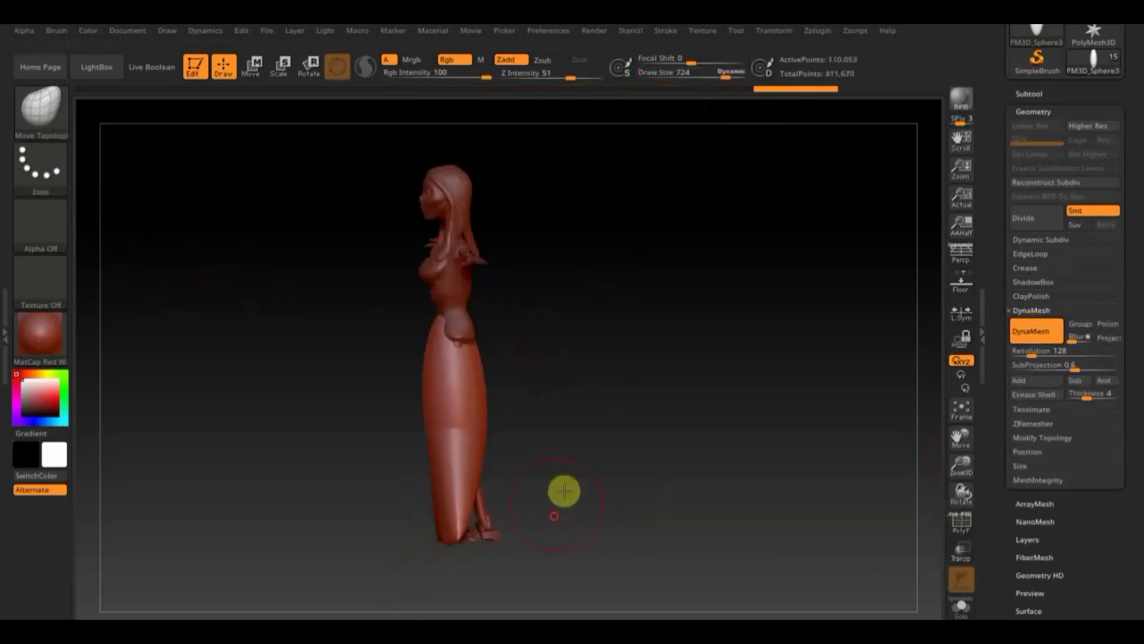
pyautogui.moveTo(726, 74); pyautogui.dragTo(733, 74)
pyautogui.moveTo(461, 518)
pyautogui.mouseDown()
pyautogui.moveTo(591, 539)
pyautogui.moveTo(610, 559)
pyautogui.moveTo(557, 544)
pyautogui.moveTo(695, 554)
pyautogui.moveTo(530, 543)
pyautogui.moveTo(545, 582)
pyautogui.moveTo(761, 480)
pyautogui.moveTo(707, 187)
pyautogui.mouseUp()
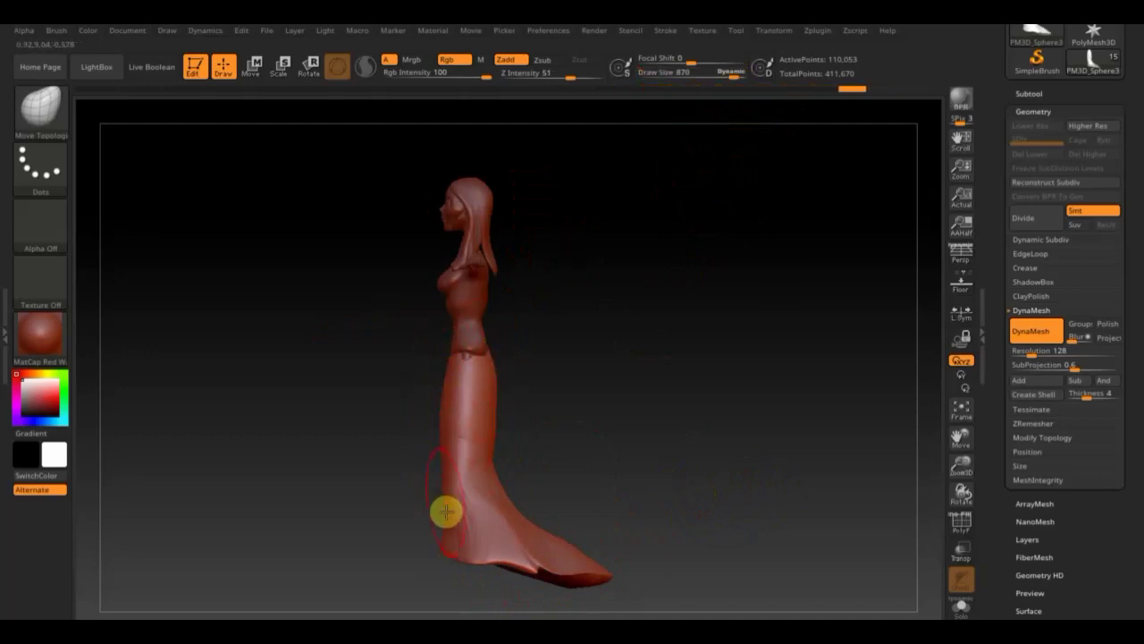
pyautogui.moveTo(677, 530)
pyautogui.mouseDown()
pyautogui.moveTo(677, 569)
pyautogui.moveTo(638, 488)
pyautogui.moveTo(654, 356)
pyautogui.mouseUp()
pyautogui.moveTo(590, 442)
pyautogui.mouseDown()
pyautogui.moveTo(815, 409)
pyautogui.moveTo(805, 435)
pyautogui.moveTo(530, 382)
pyautogui.mouseUp()
pyautogui.press('shift')
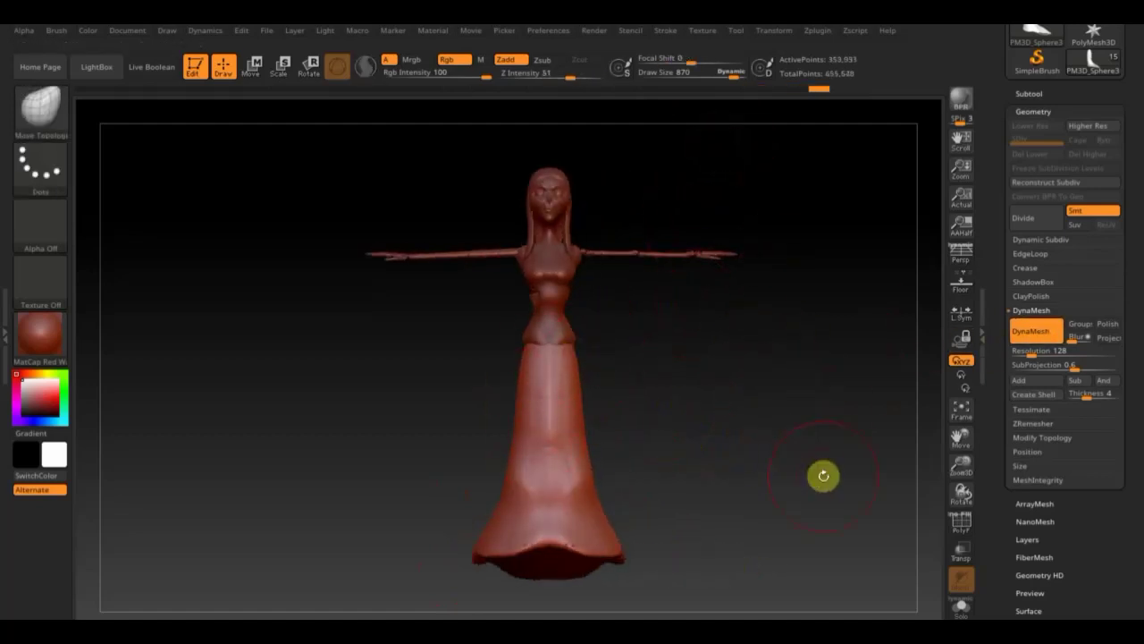
pyautogui.moveTo(697, 495)
pyautogui.mouseDown()
pyautogui.moveTo(373, 544)
pyautogui.moveTo(474, 371)
pyautogui.mouseUp()
# Step: Mask a strip down the front of the skirt and along its hem
pyautogui.moveTo(479, 551)
pyautogui.mouseDown()
pyautogui.moveTo(652, 307)
pyautogui.moveTo(445, 511)
pyautogui.mouseUp()
pyautogui.click(731, 71)
pyautogui.press('ctrl')
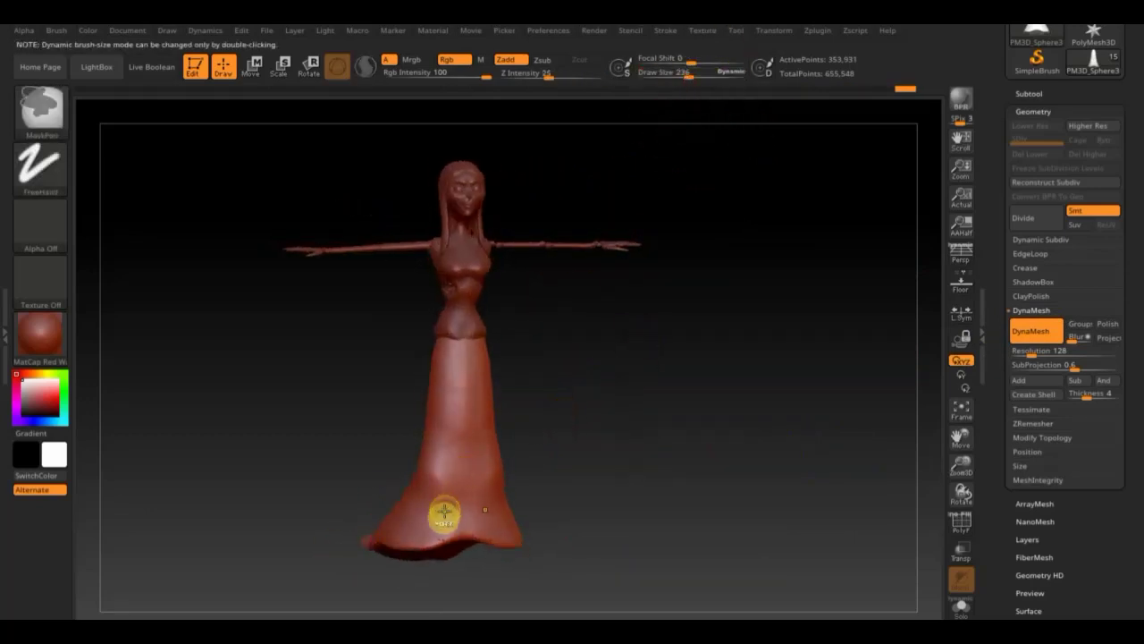
pyautogui.moveTo(466, 346)
pyautogui.keyDown('ctrl'); pyautogui.mouseDown()
pyautogui.moveTo(441, 441)
pyautogui.moveTo(557, 473)
pyautogui.moveTo(319, 516)
pyautogui.mouseUp(); pyautogui.keyUp('ctrl')
pyautogui.moveTo(251, 487)
pyautogui.keyDown('ctrl'); pyautogui.mouseDown()
pyautogui.moveTo(304, 498)
pyautogui.moveTo(431, 430)
pyautogui.mouseUp(); pyautogui.keyUp('ctrl')
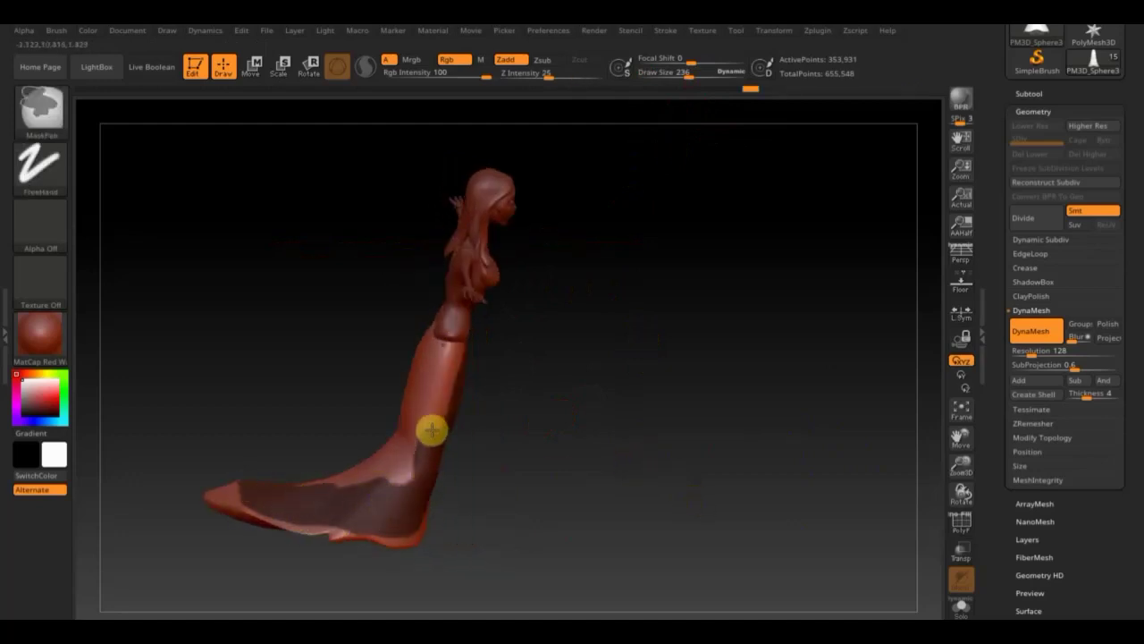
pyautogui.moveTo(434, 339)
pyautogui.mouseDown()
pyautogui.moveTo(334, 366)
pyautogui.moveTo(378, 335)
pyautogui.moveTo(310, 481)
pyautogui.mouseUp()
pyautogui.moveTo(330, 398); pyautogui.dragTo(319, 365)
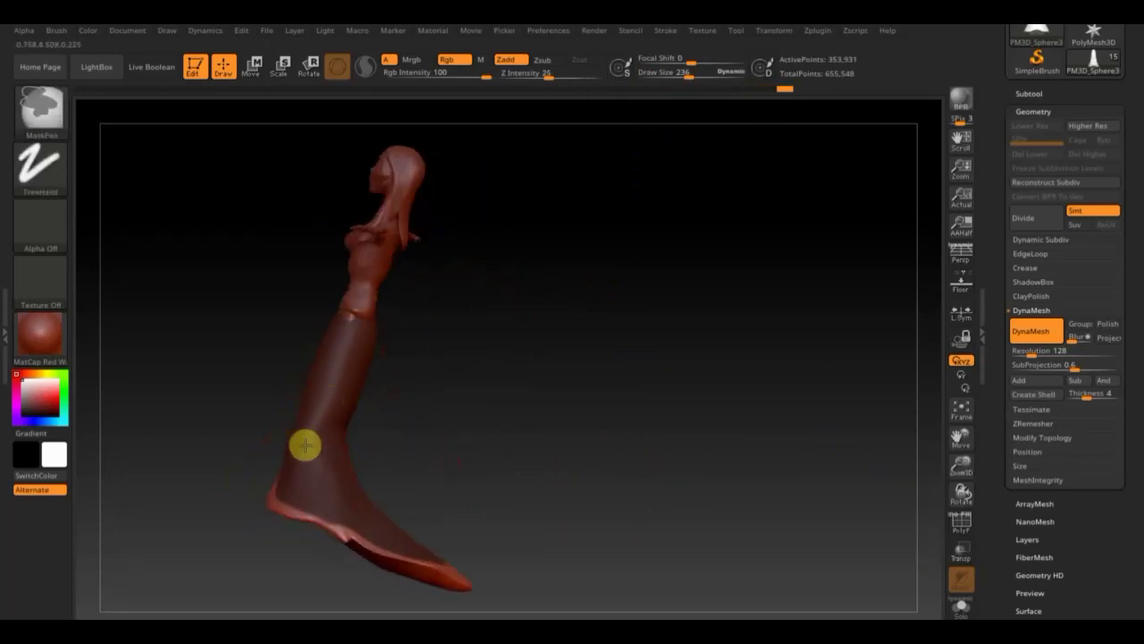
pyautogui.moveTo(367, 525); pyautogui.dragTo(654, 310)
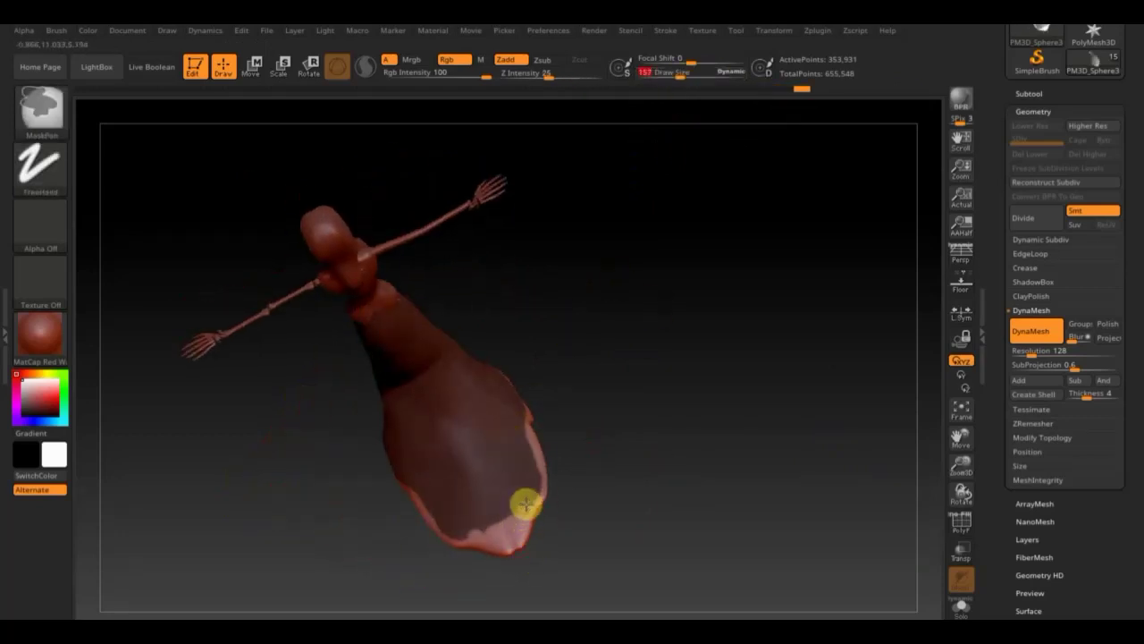
pyautogui.moveTo(526, 415); pyautogui.dragTo(560, 496)
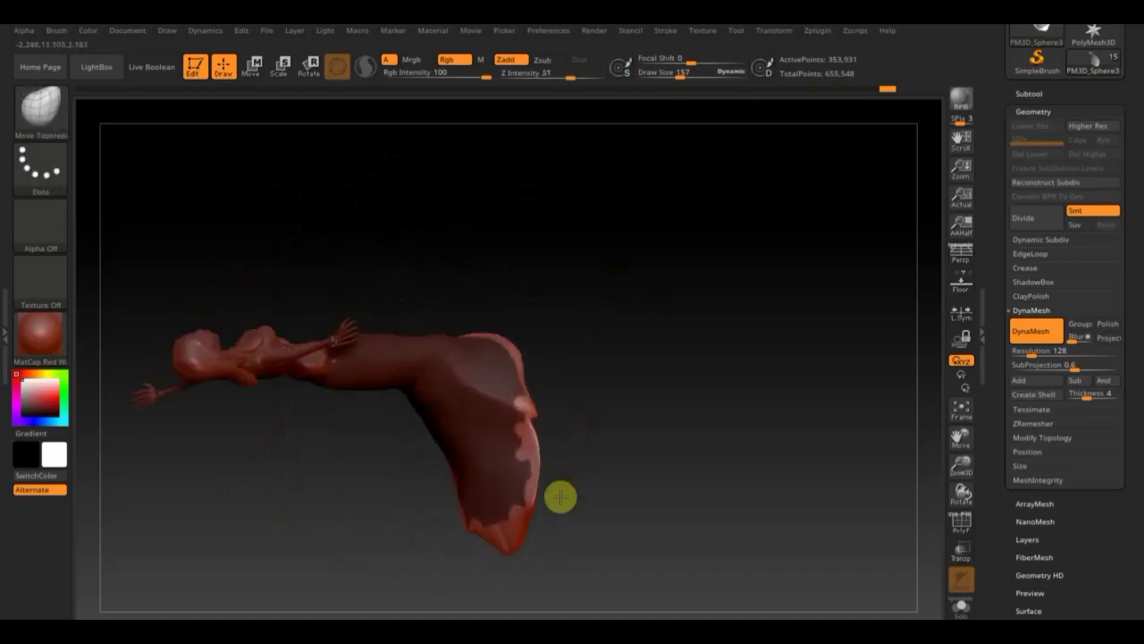
pyautogui.moveTo(570, 383); pyautogui.dragTo(605, 319)
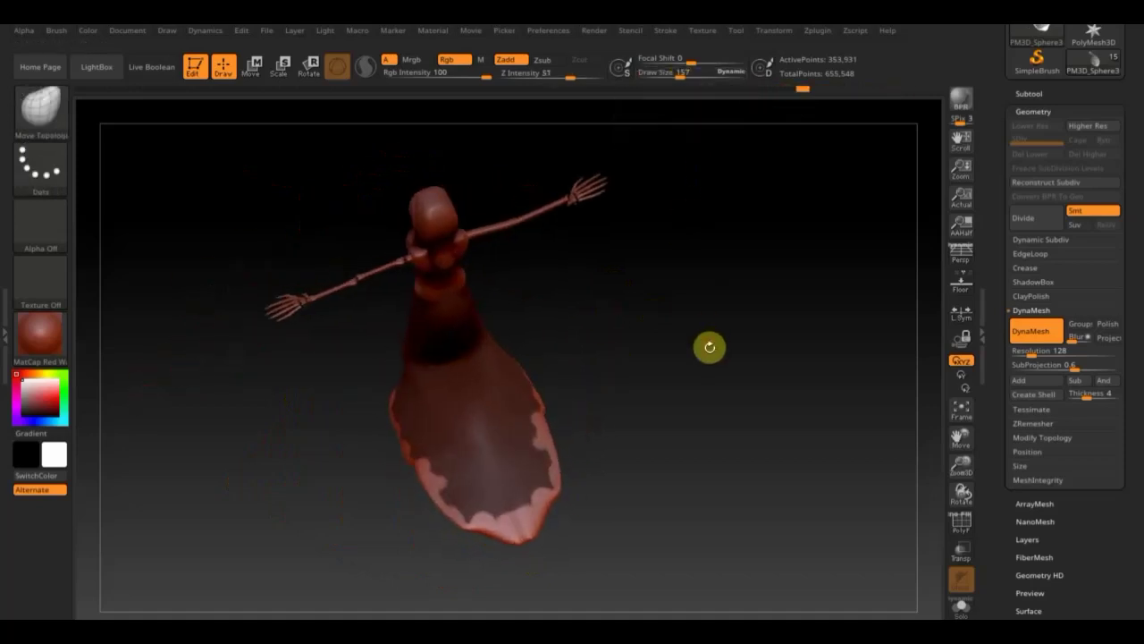
pyautogui.press('ctrl')
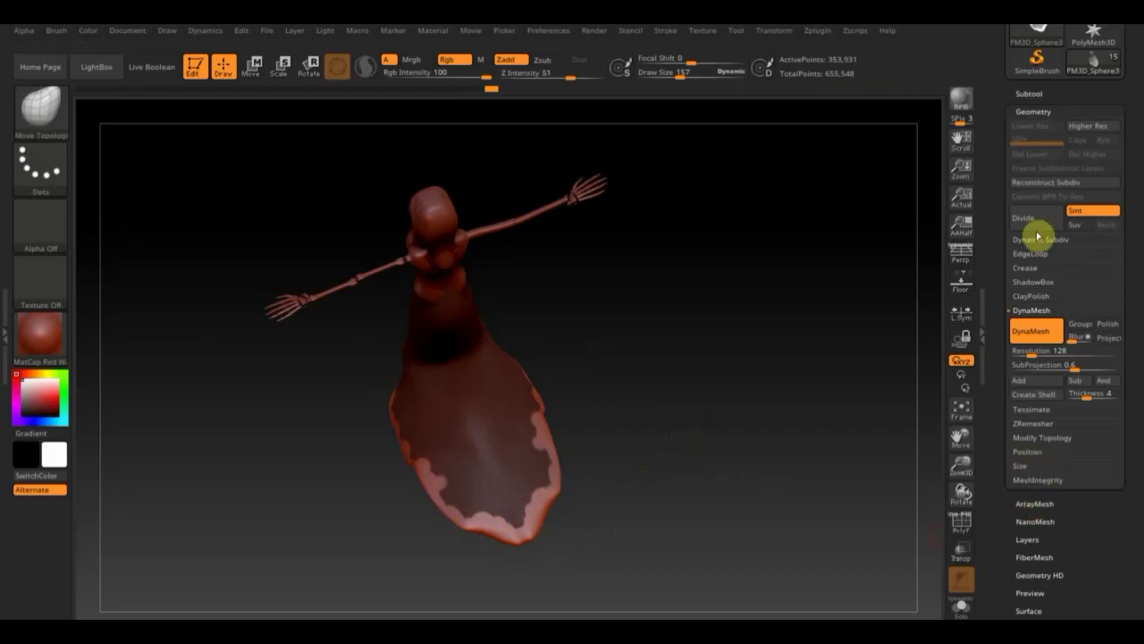
# Step: Extract the masked area, accept it as skirt shell Extract2, and delete PM3D_Sphere3D1_3
pyautogui.click(1030, 94)
pyautogui.click(1037, 475)
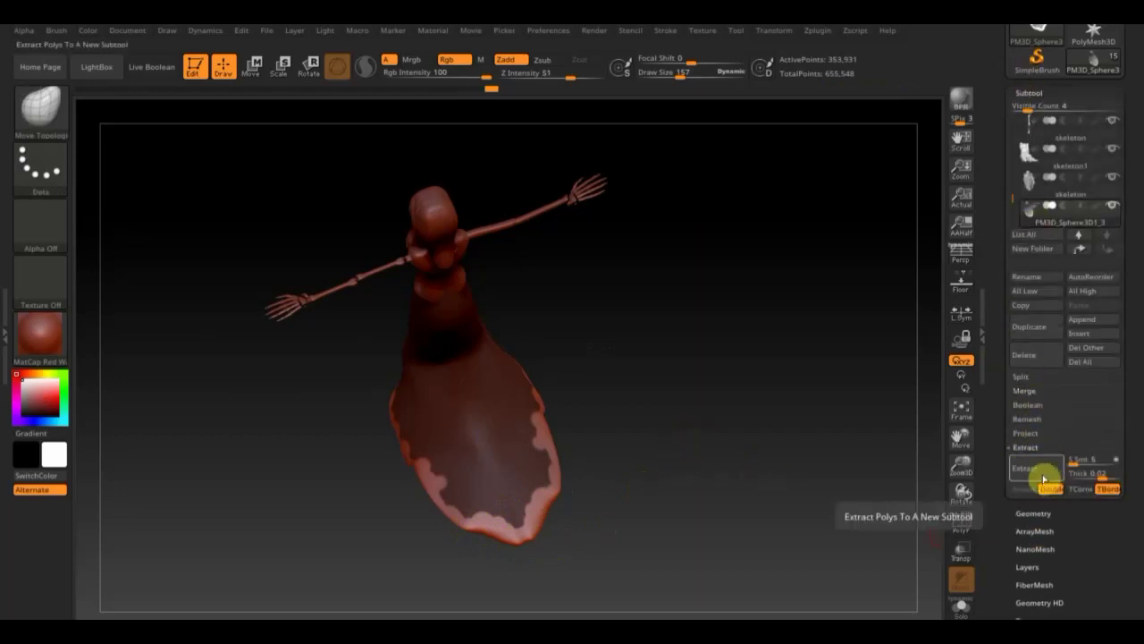
pyautogui.click(1043, 469)
pyautogui.moveTo(876, 487); pyautogui.dragTo(810, 494)
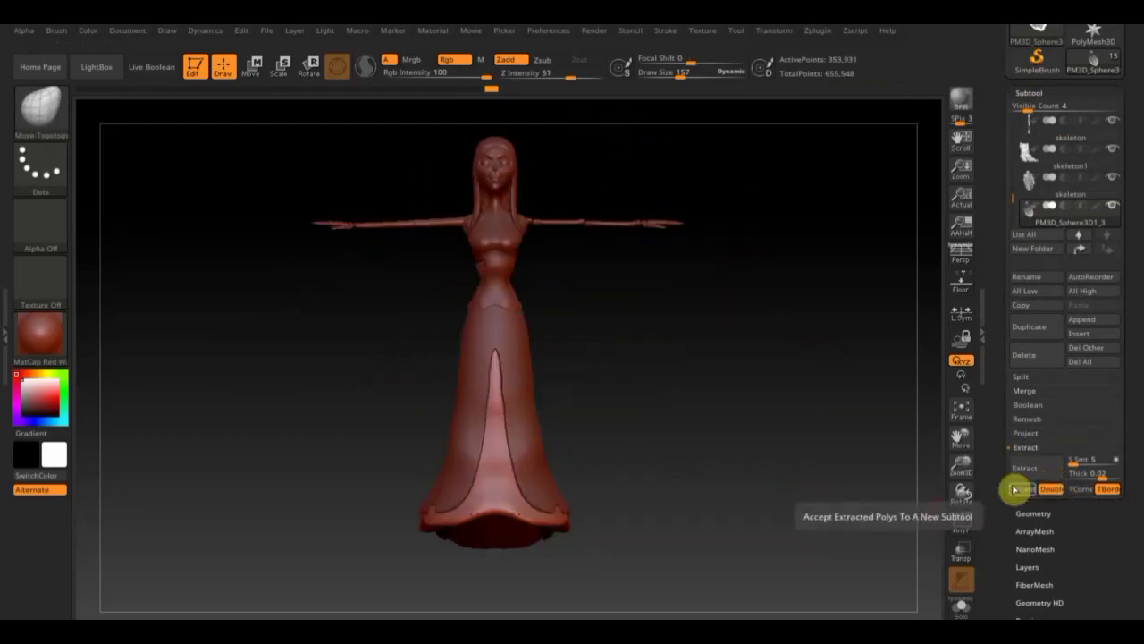
pyautogui.click(1019, 487)
pyautogui.click(1029, 190)
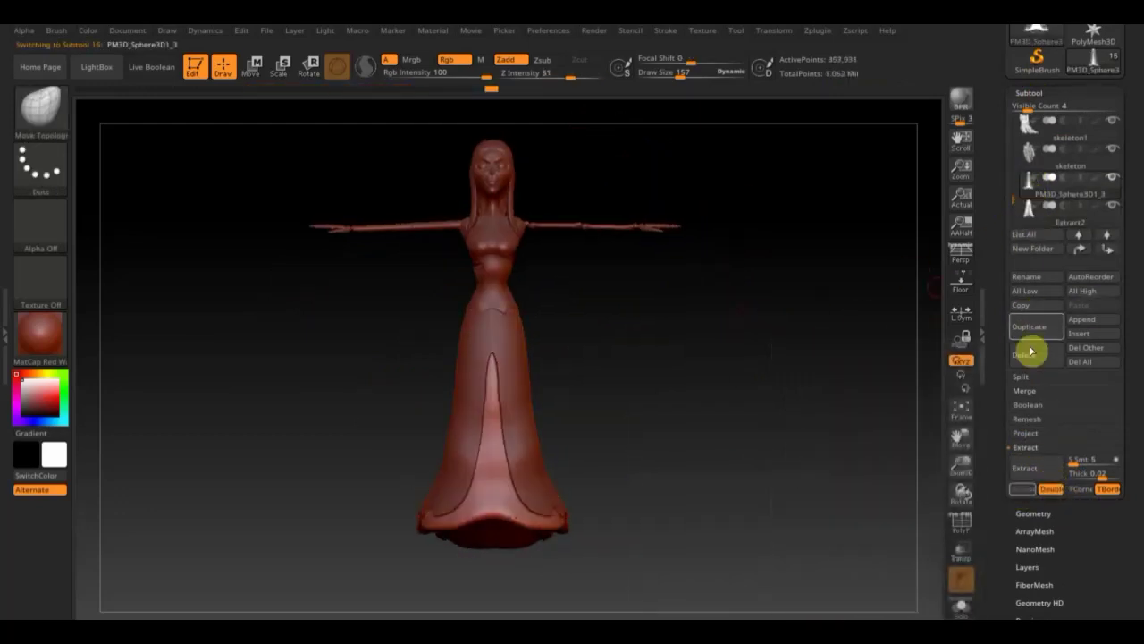
pyautogui.click(1024, 355)
pyautogui.click(894, 385)
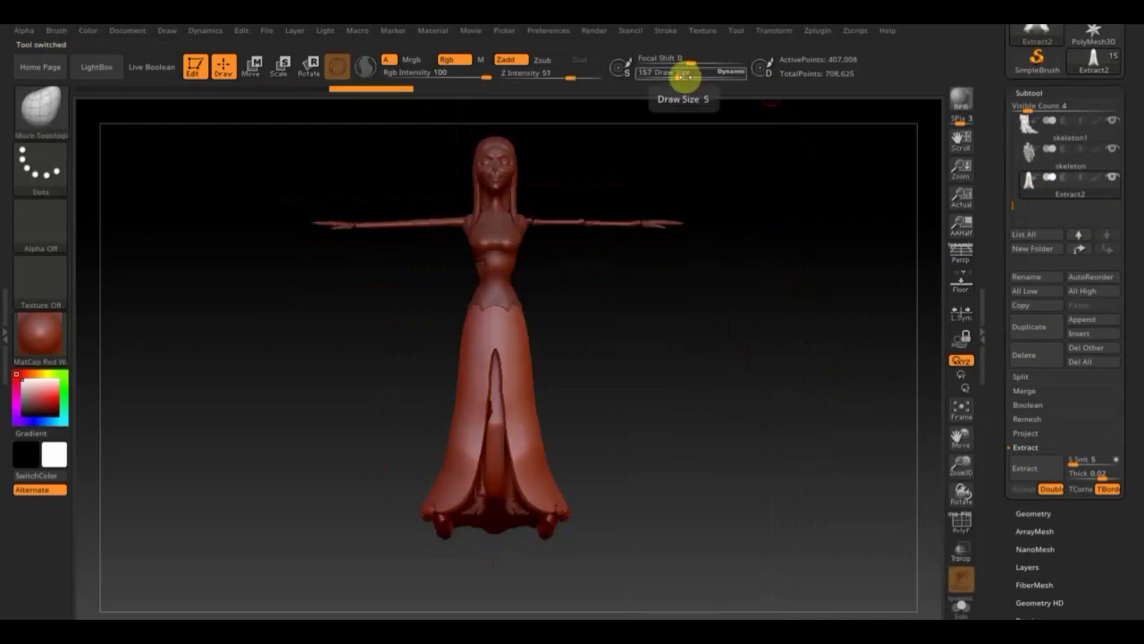
# Step: Inspect the gown from all sides, then select the body subtool PM3D_Sphere3D1_2
pyautogui.moveTo(683, 76); pyautogui.dragTo(713, 76)
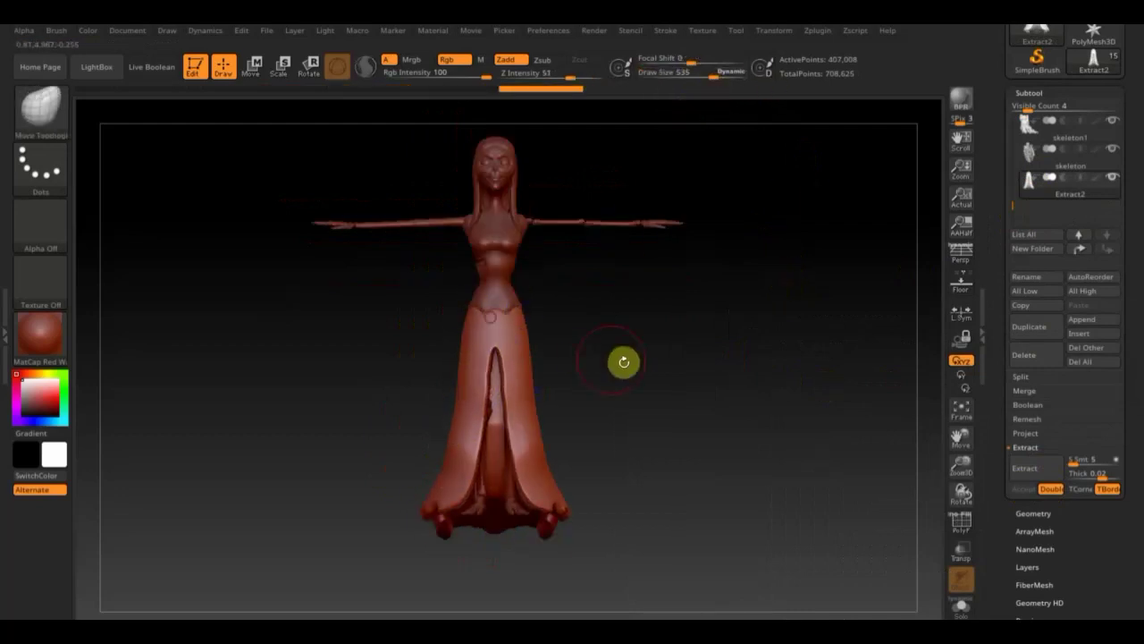
pyautogui.moveTo(623, 361); pyautogui.dragTo(475, 375)
pyautogui.moveTo(368, 539); pyautogui.dragTo(366, 466)
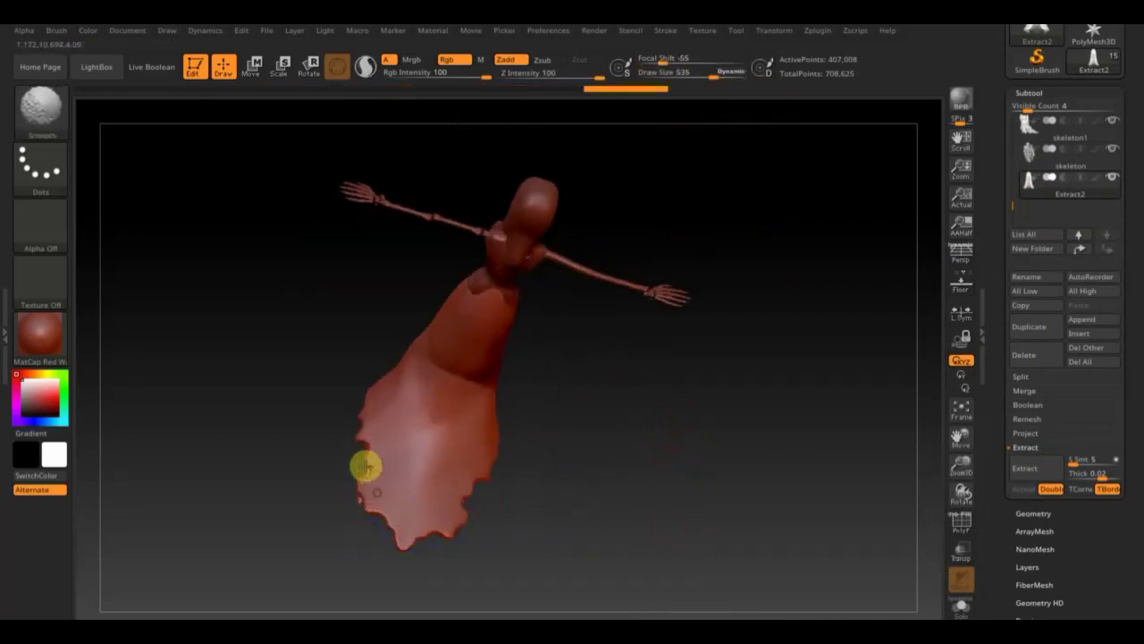
pyautogui.moveTo(429, 349)
pyautogui.mouseDown()
pyautogui.moveTo(649, 401)
pyautogui.moveTo(422, 363)
pyautogui.mouseUp()
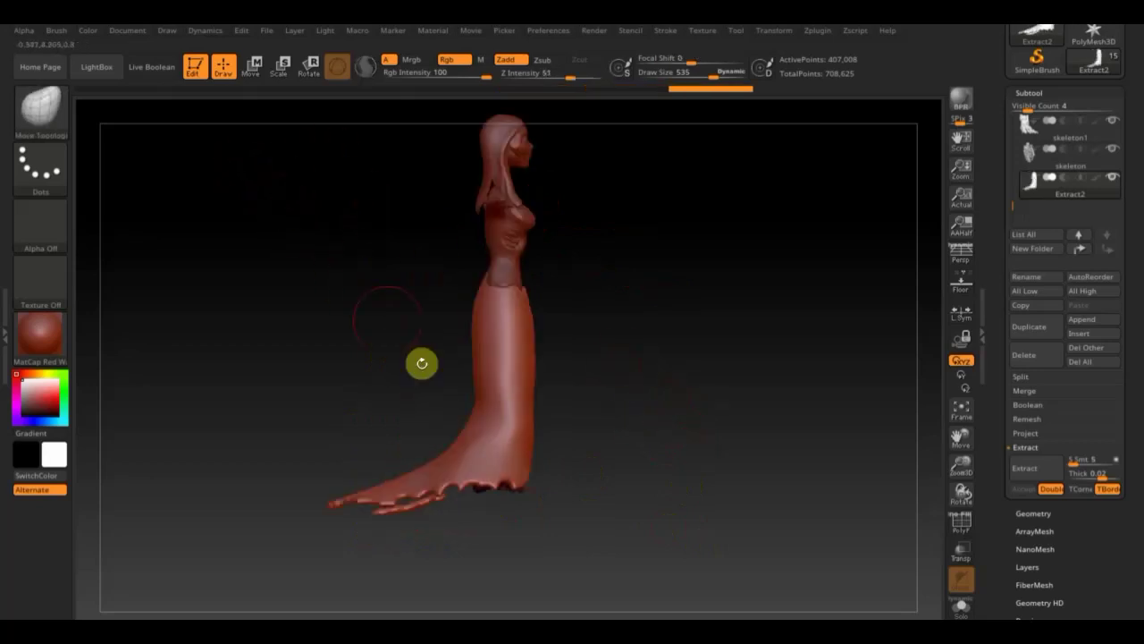
pyautogui.moveTo(552, 479)
pyautogui.mouseDown()
pyautogui.moveTo(712, 408)
pyautogui.moveTo(792, 120)
pyautogui.mouseUp()
pyautogui.moveTo(721, 73); pyautogui.dragTo(736, 130)
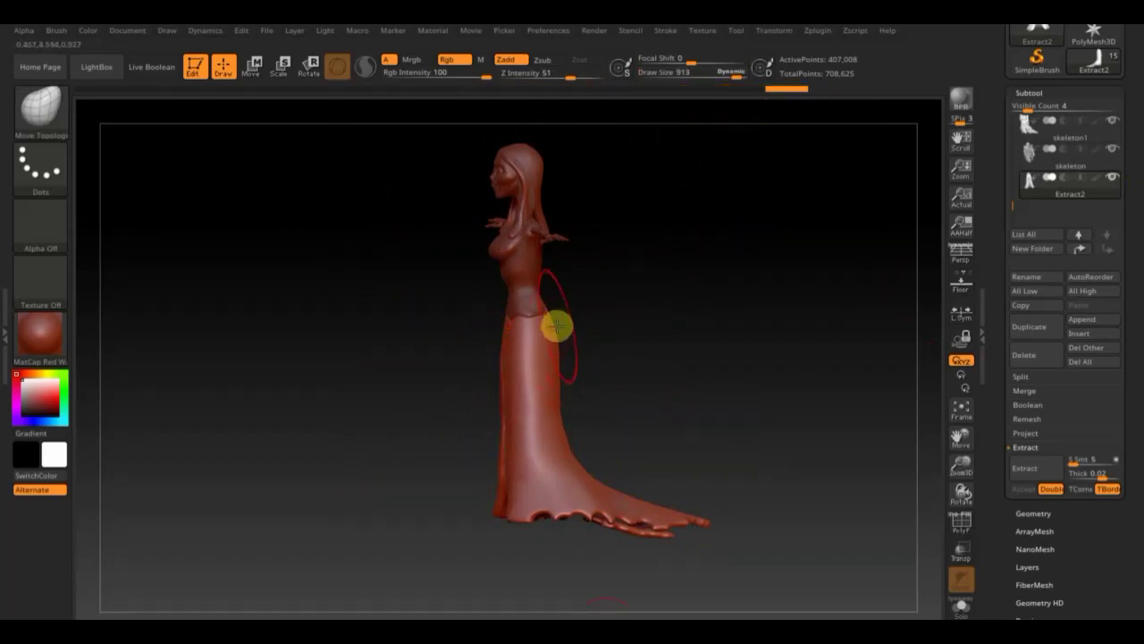
pyautogui.moveTo(558, 391)
pyautogui.keyDown('shift'); pyautogui.mouseDown()
pyautogui.moveTo(704, 378)
pyautogui.moveTo(717, 346)
pyautogui.mouseUp(); pyautogui.keyUp('shift')
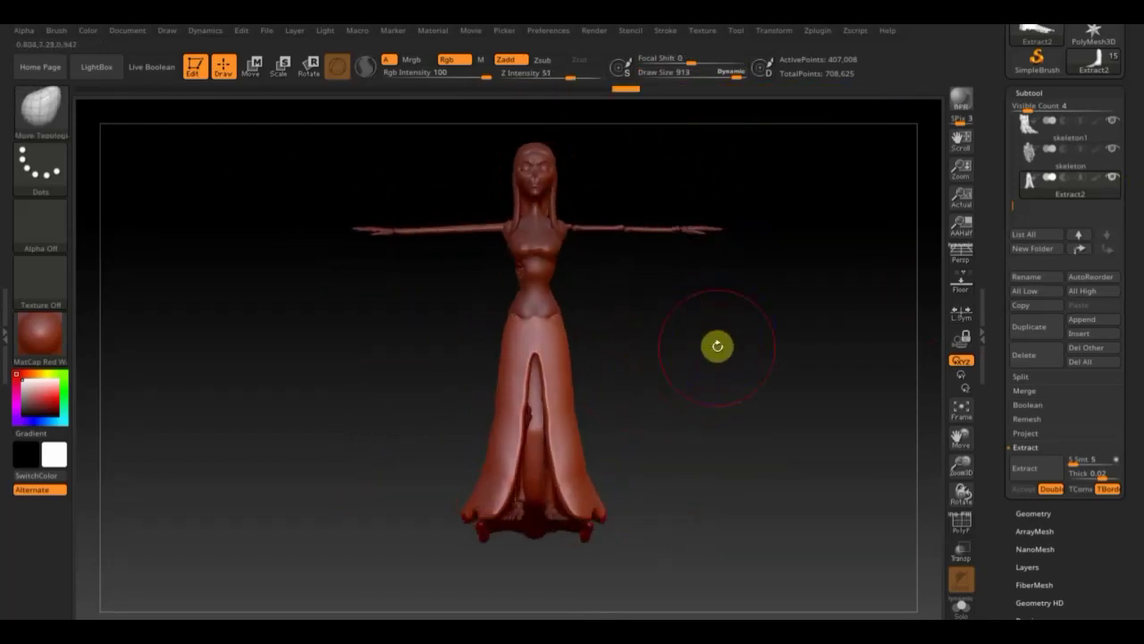
pyautogui.keyDown('alt'); pyautogui.click(700, 315); pyautogui.keyUp('alt')
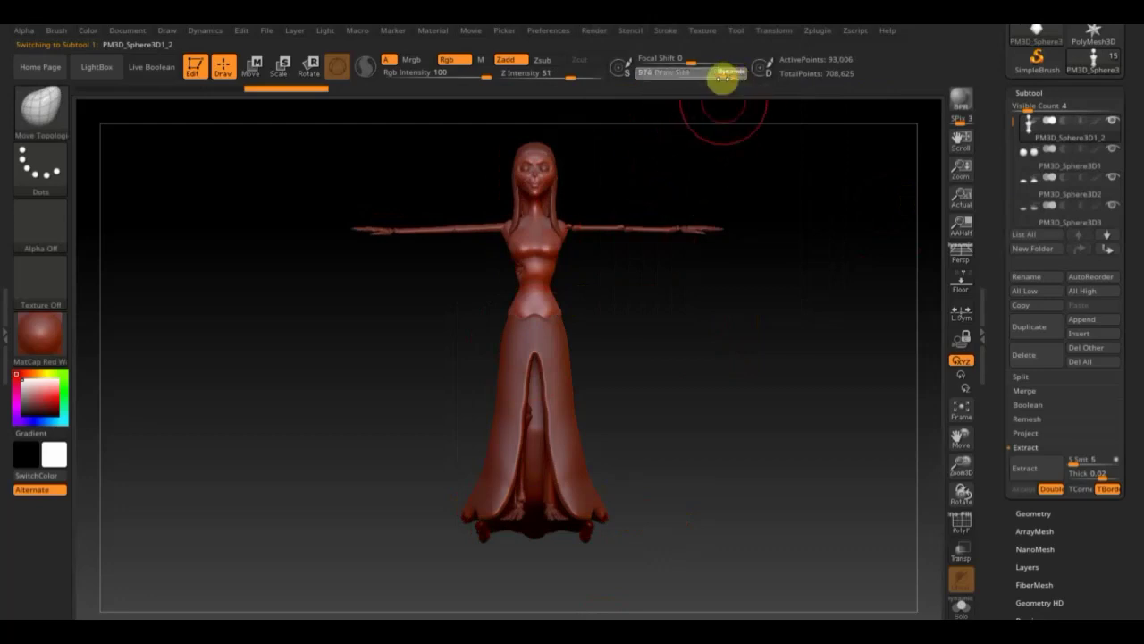
# Step: Paint a mask around the torso from chest to hips, checking it from several sides
pyautogui.moveTo(722, 77); pyautogui.dragTo(685, 75)
pyautogui.keyDown('alt'); pyautogui.moveTo(703, 296); pyautogui.dragTo(737, 451); pyautogui.keyUp('alt')
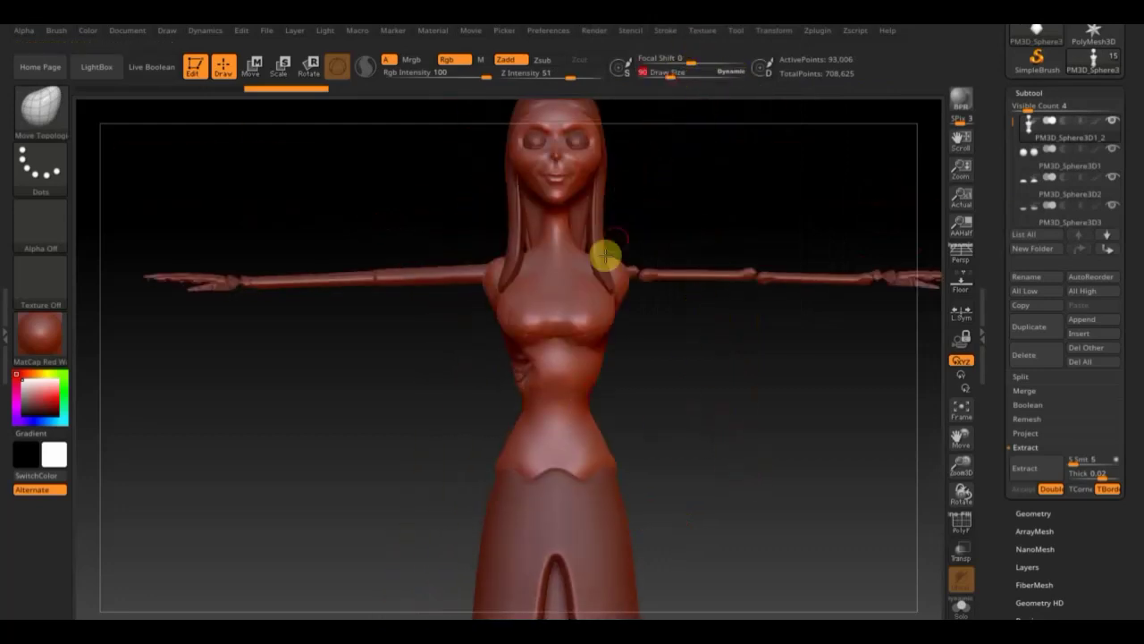
pyautogui.press('b')
pyautogui.press('m')
pyautogui.press('v')
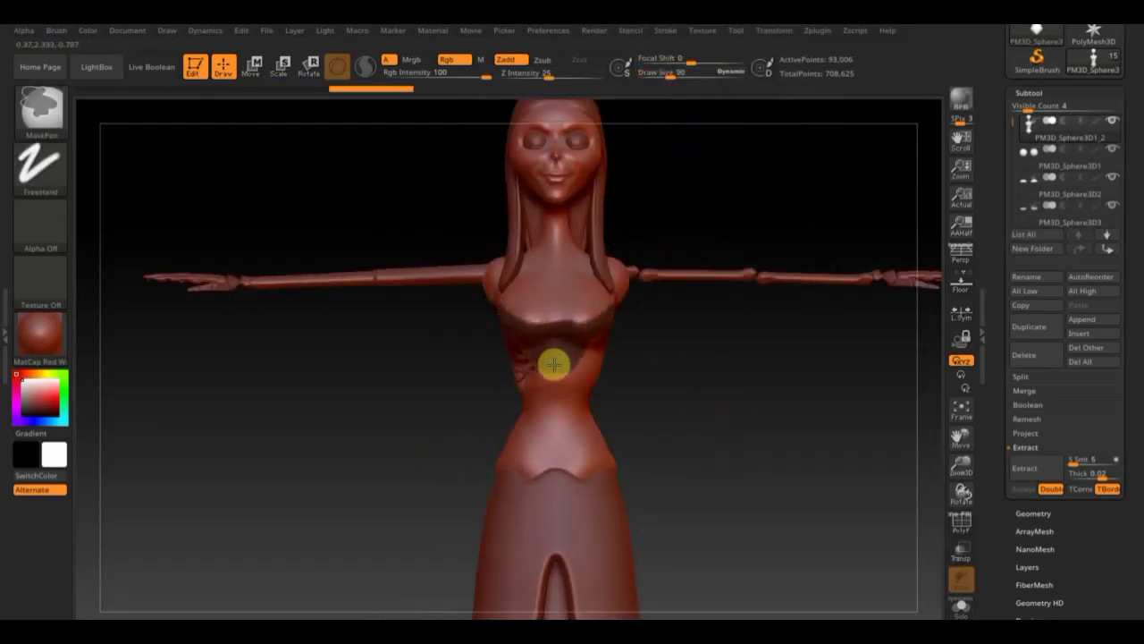
pyautogui.moveTo(555, 364)
pyautogui.keyDown('ctrl'); pyautogui.mouseDown()
pyautogui.moveTo(520, 428)
pyautogui.moveTo(564, 452)
pyautogui.mouseUp(); pyautogui.keyUp('ctrl')
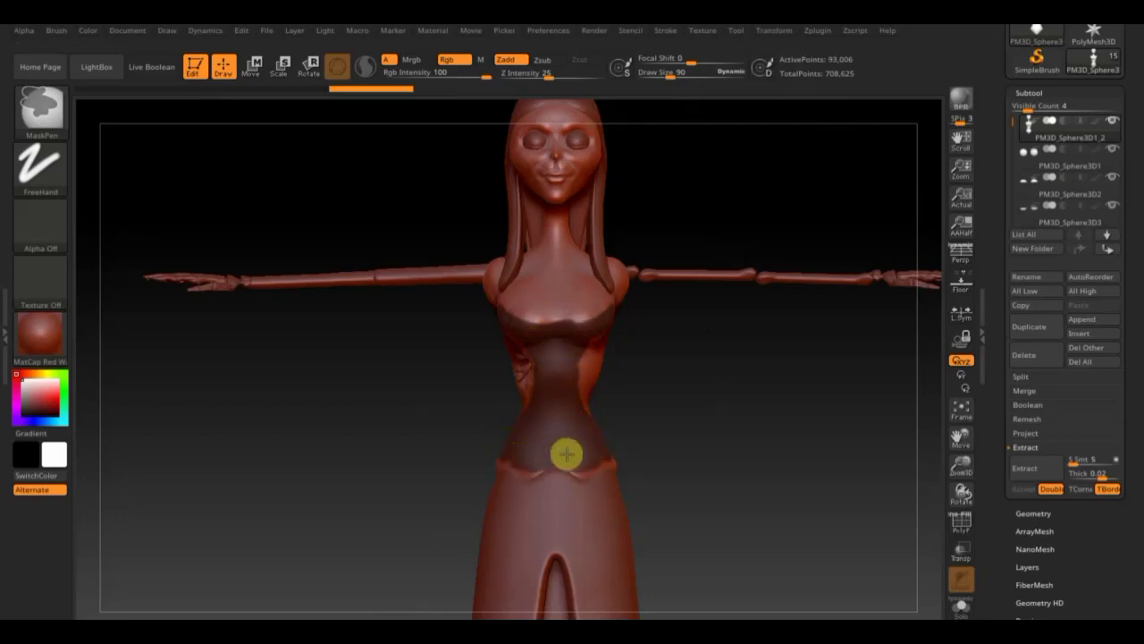
pyautogui.click(1122, 197)
pyautogui.moveTo(894, 420)
pyautogui.mouseDown()
pyautogui.moveTo(774, 424)
pyautogui.moveTo(547, 494)
pyautogui.moveTo(531, 318)
pyautogui.mouseUp()
pyautogui.press('ctrl')
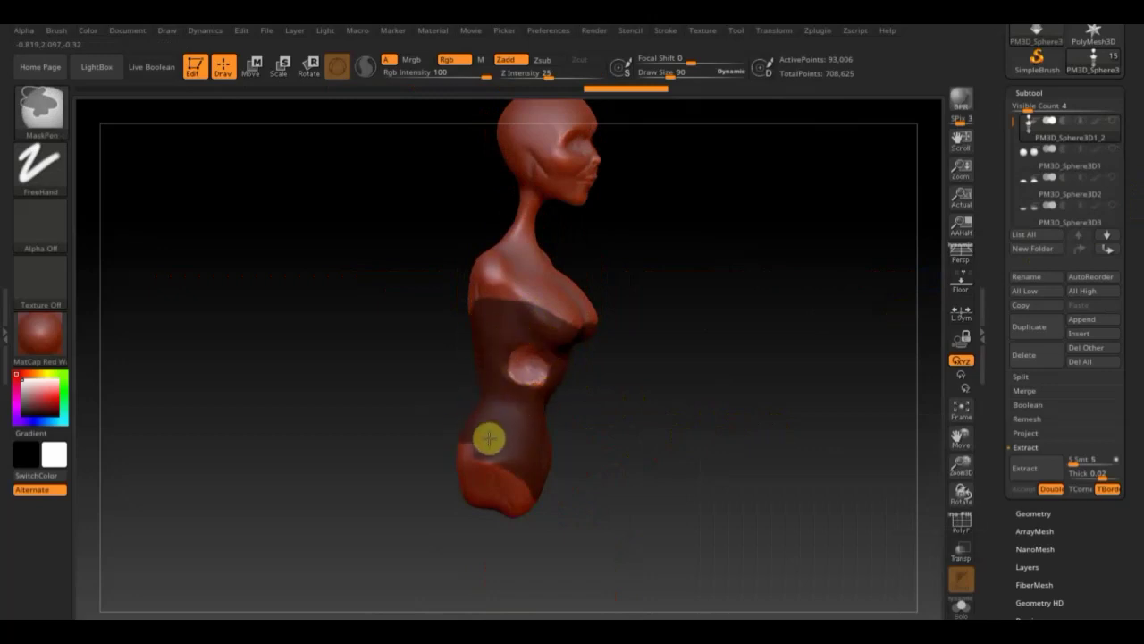
pyautogui.moveTo(489, 438)
pyautogui.mouseDown()
pyautogui.moveTo(570, 485)
pyautogui.moveTo(411, 465)
pyautogui.moveTo(429, 434)
pyautogui.moveTo(424, 316)
pyautogui.mouseUp()
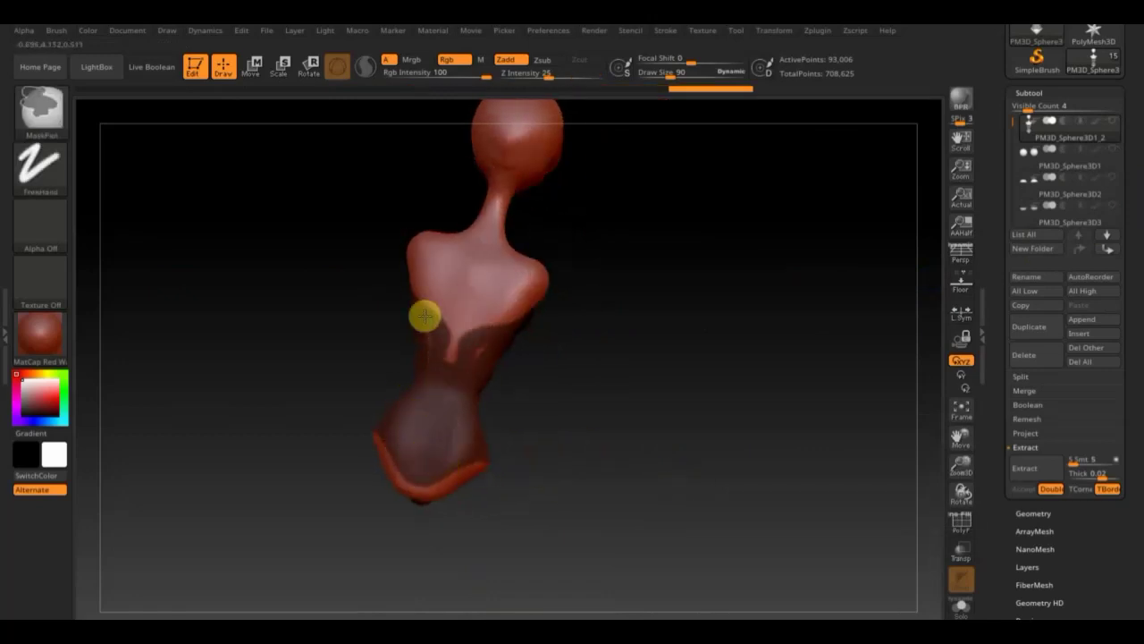
pyautogui.moveTo(569, 378); pyautogui.dragTo(590, 317)
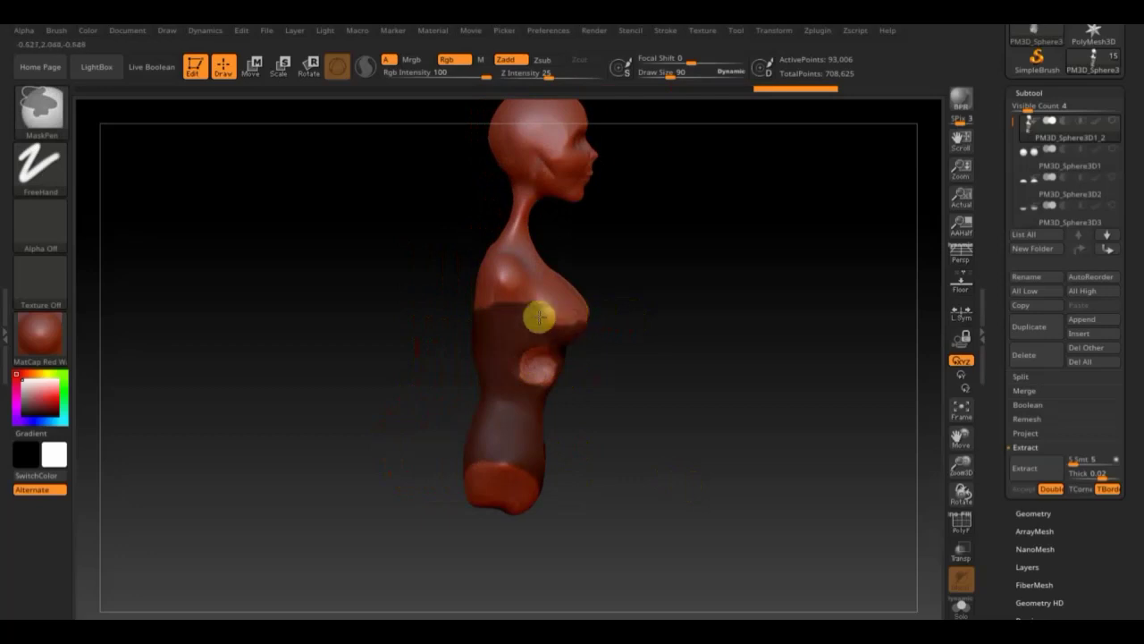
pyautogui.moveTo(519, 302); pyautogui.dragTo(643, 331)
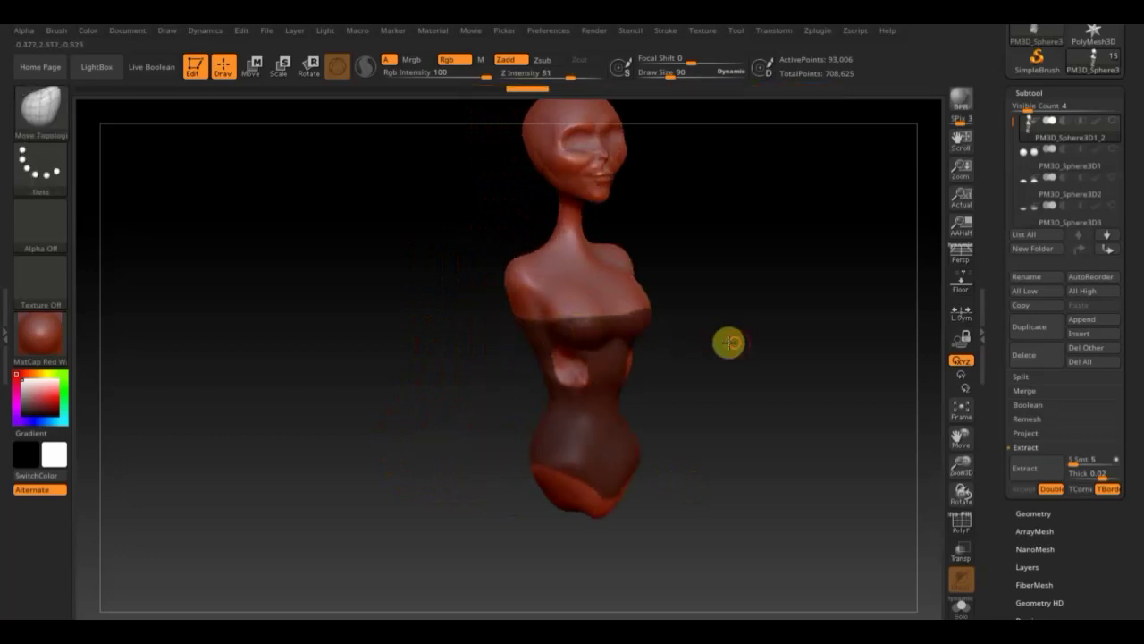
pyautogui.moveTo(728, 340); pyautogui.dragTo(666, 319)
pyautogui.moveTo(774, 310)
pyautogui.mouseDown()
pyautogui.moveTo(782, 370)
pyautogui.moveTo(713, 390)
pyautogui.moveTo(677, 357)
pyautogui.moveTo(664, 491)
pyautogui.moveTo(710, 459)
pyautogui.moveTo(735, 488)
pyautogui.mouseUp()
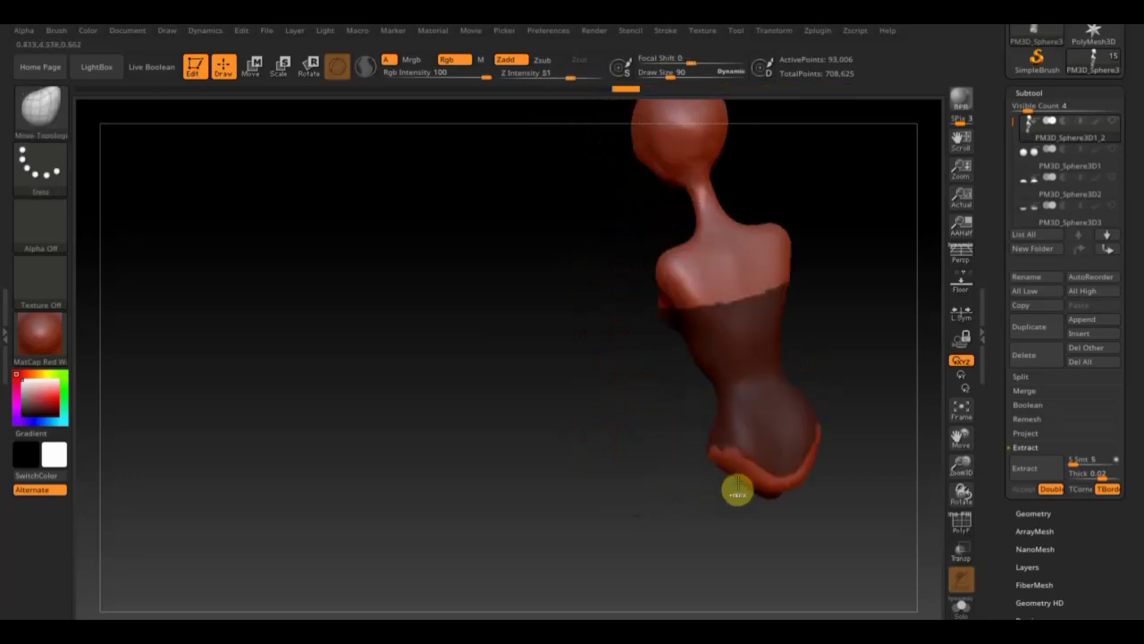
# Step: Extract the masked torso with adjusted thickness and accept it as bodice subtool Extract6
pyautogui.click(1039, 472)
pyautogui.moveTo(800, 557)
pyautogui.mouseDown()
pyautogui.moveTo(1034, 478)
pyautogui.moveTo(1098, 475)
pyautogui.mouseUp()
pyautogui.click(1031, 474)
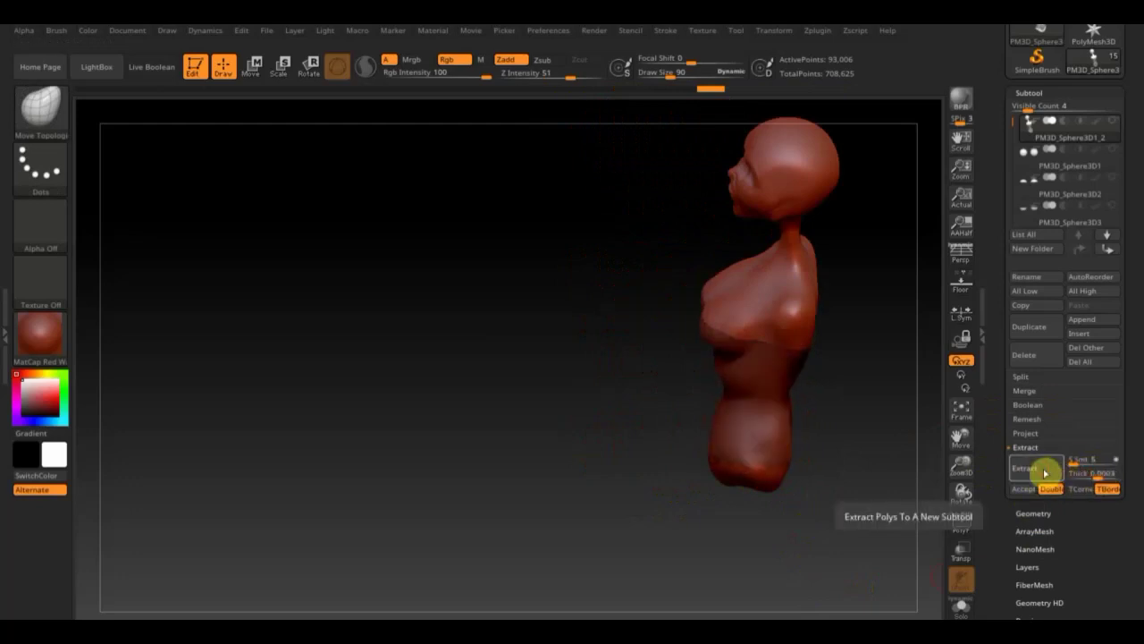
pyautogui.click(1024, 489)
pyautogui.moveTo(810, 510)
pyautogui.mouseDown()
pyautogui.moveTo(830, 512)
pyautogui.moveTo(557, 450)
pyautogui.mouseUp()
pyautogui.keyDown('shift'); pyautogui.click(1112, 148); pyautogui.keyUp('shift')
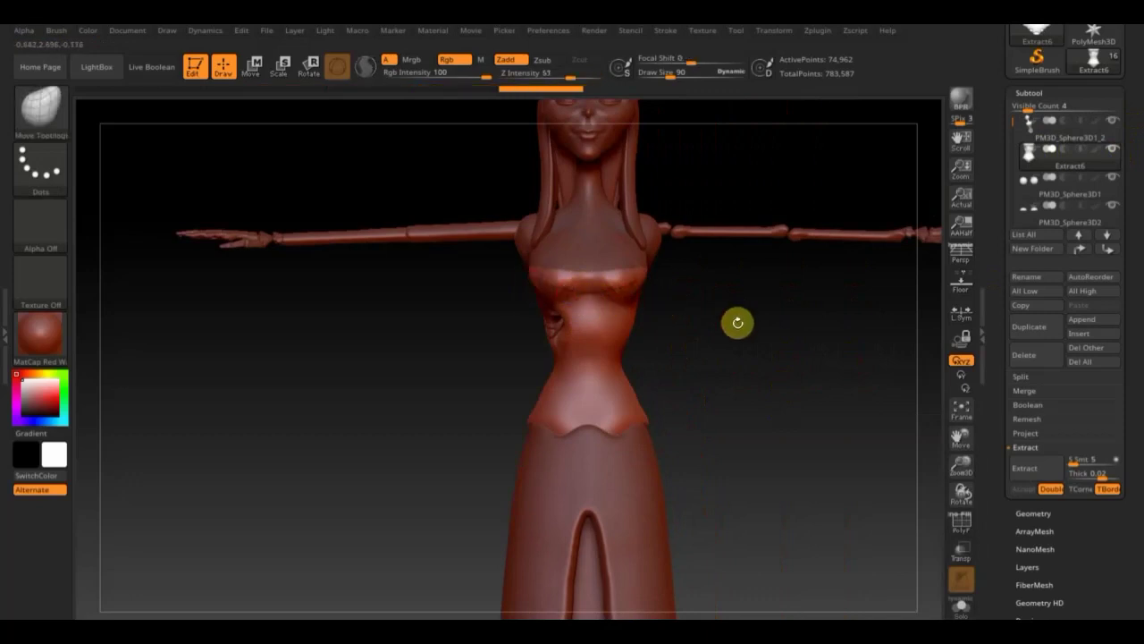
# Step: Orbit around the figure to inspect the new bodice, raising Draw Size to 493
pyautogui.moveTo(736, 322); pyautogui.dragTo(677, 417)
pyautogui.moveTo(688, 74)
pyautogui.mouseDown()
pyautogui.moveTo(669, 77)
pyautogui.moveTo(700, 73)
pyautogui.mouseUp()
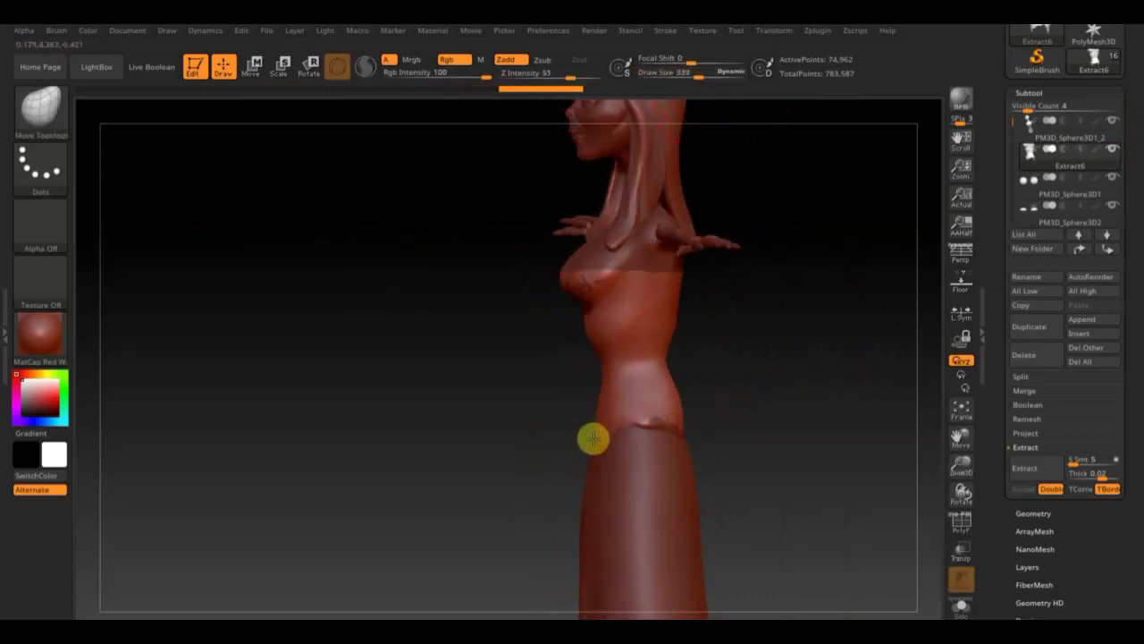
pyautogui.moveTo(688, 450); pyautogui.dragTo(727, 429)
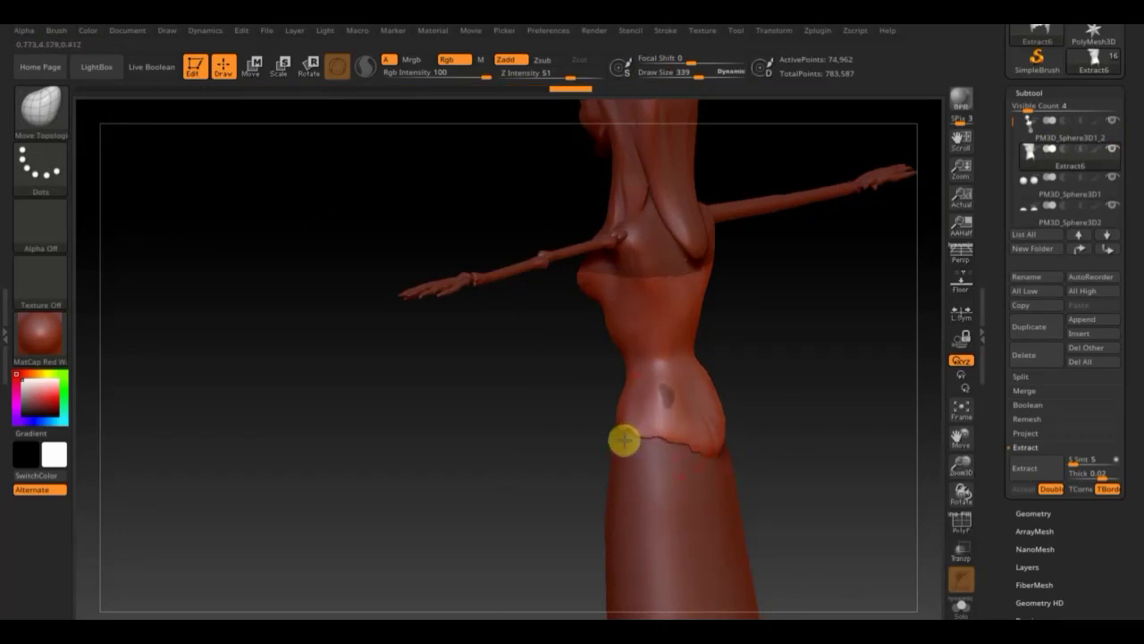
pyautogui.moveTo(624, 439); pyautogui.dragTo(732, 383)
pyautogui.moveTo(813, 346); pyautogui.dragTo(825, 367)
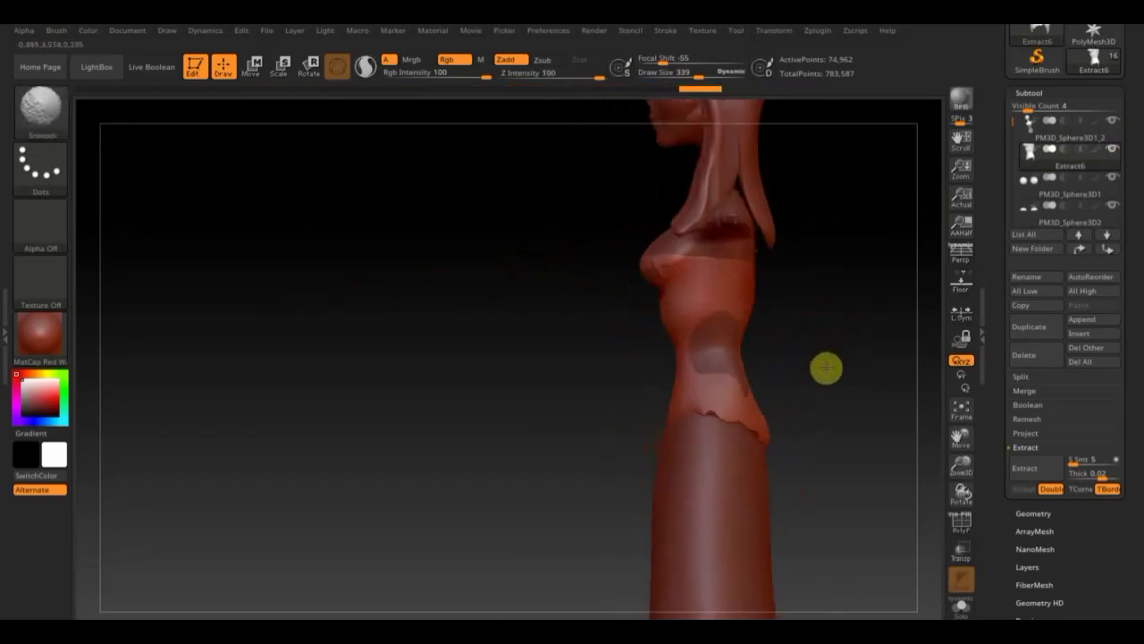
pyautogui.moveTo(654, 427)
pyautogui.mouseDown()
pyautogui.moveTo(759, 426)
pyautogui.moveTo(724, 457)
pyautogui.moveTo(775, 384)
pyautogui.mouseUp()
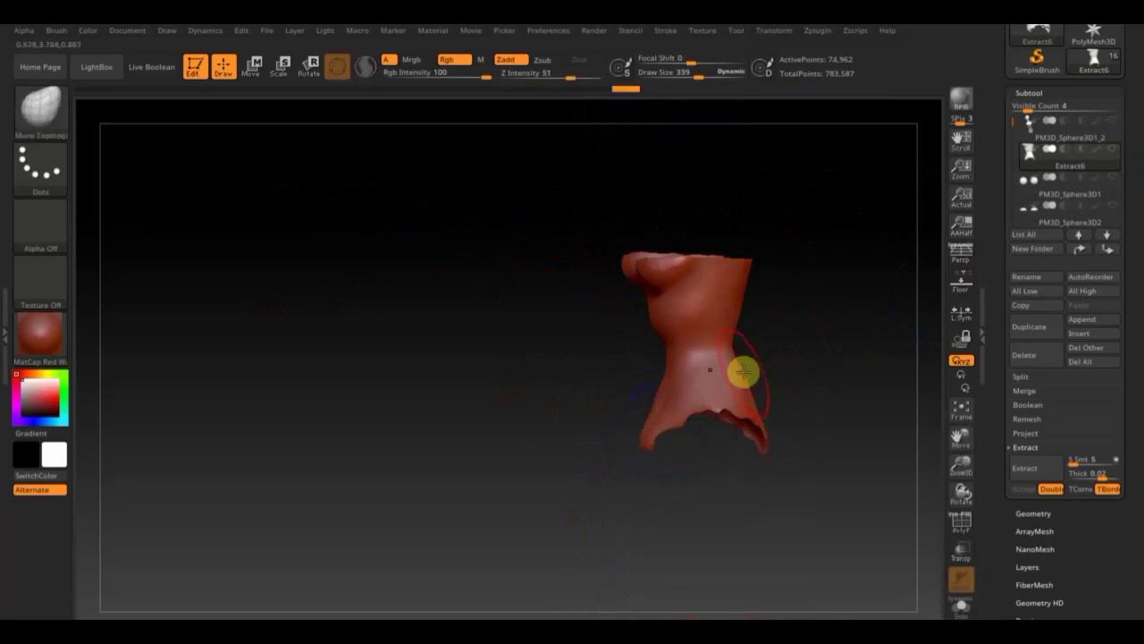
pyautogui.moveTo(696, 76); pyautogui.dragTo(711, 76)
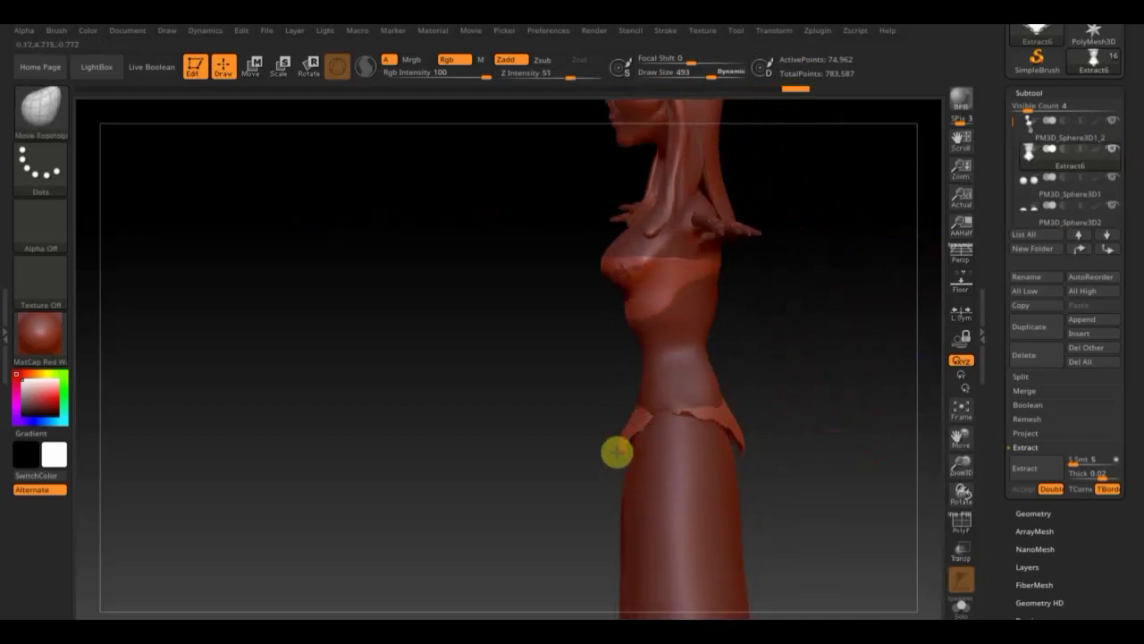
pyautogui.moveTo(736, 450); pyautogui.dragTo(730, 428)
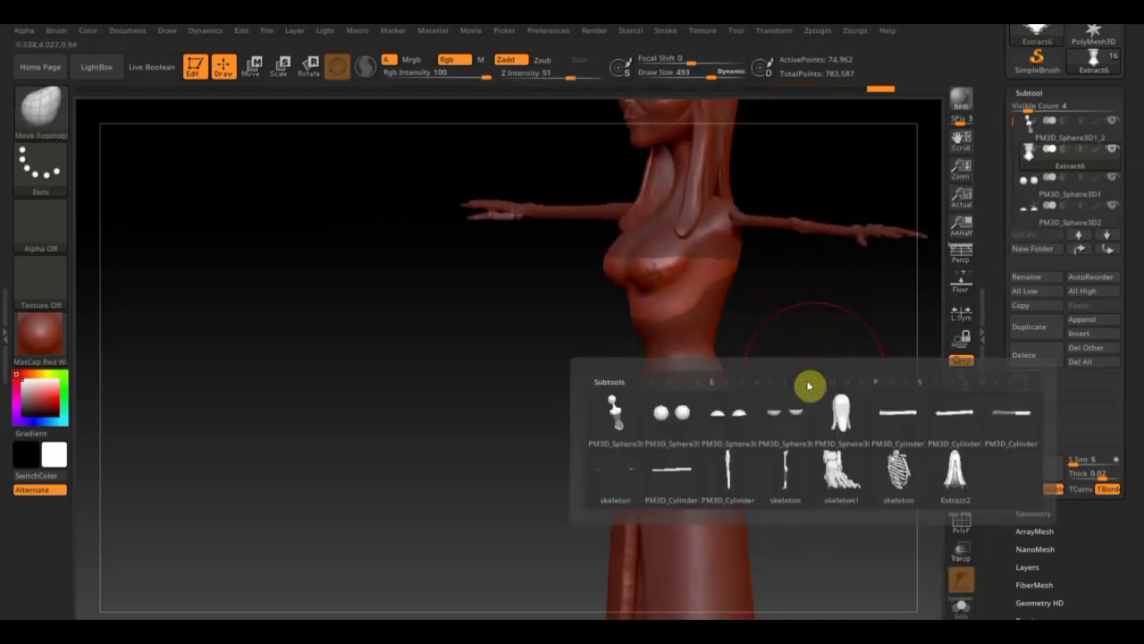
# Step: Check the waist and bodice edge from side views, then select skirt subtool Extract2
pyautogui.click(810, 385)
pyautogui.moveTo(309, 337)
pyautogui.mouseDown()
pyautogui.moveTo(846, 316)
pyautogui.moveTo(676, 294)
pyautogui.mouseUp()
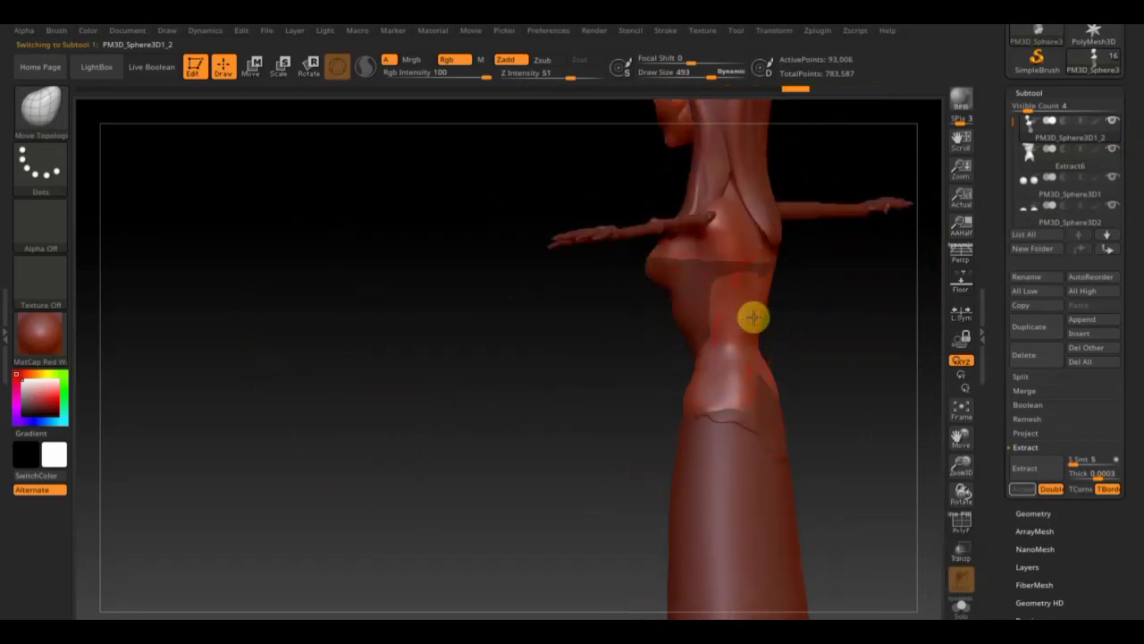
pyautogui.moveTo(754, 317)
pyautogui.mouseDown()
pyautogui.moveTo(725, 357)
pyautogui.moveTo(890, 337)
pyautogui.mouseUp()
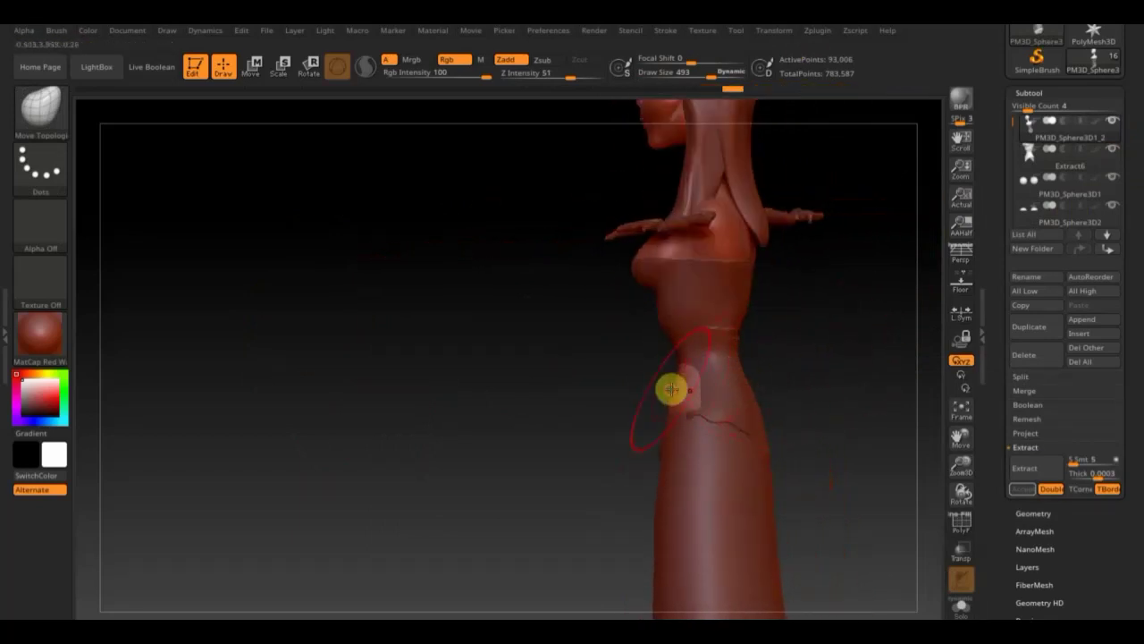
pyautogui.moveTo(671, 389); pyautogui.dragTo(855, 342)
pyautogui.moveTo(787, 393)
pyautogui.mouseDown()
pyautogui.moveTo(817, 394)
pyautogui.moveTo(831, 296)
pyautogui.mouseUp()
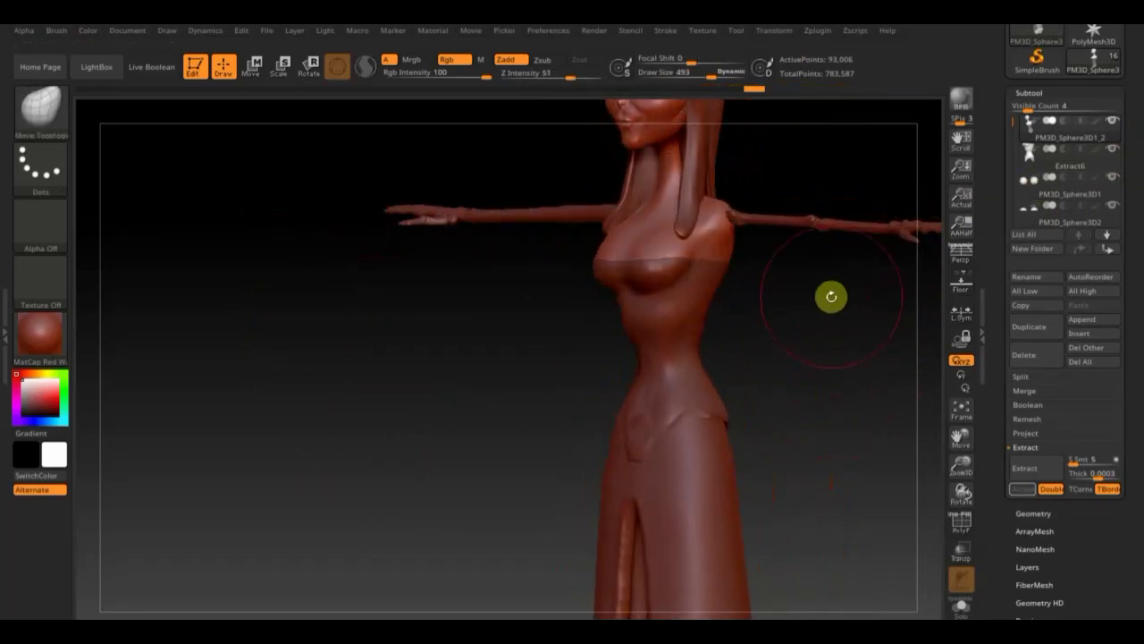
pyautogui.click(951, 403)
pyautogui.moveTo(638, 429)
pyautogui.mouseDown()
pyautogui.moveTo(807, 429)
pyautogui.moveTo(715, 350)
pyautogui.moveTo(595, 361)
pyautogui.mouseUp()
pyautogui.moveTo(596, 518)
pyautogui.mouseDown()
pyautogui.moveTo(713, 491)
pyautogui.moveTo(756, 420)
pyautogui.moveTo(750, 603)
pyautogui.mouseUp()
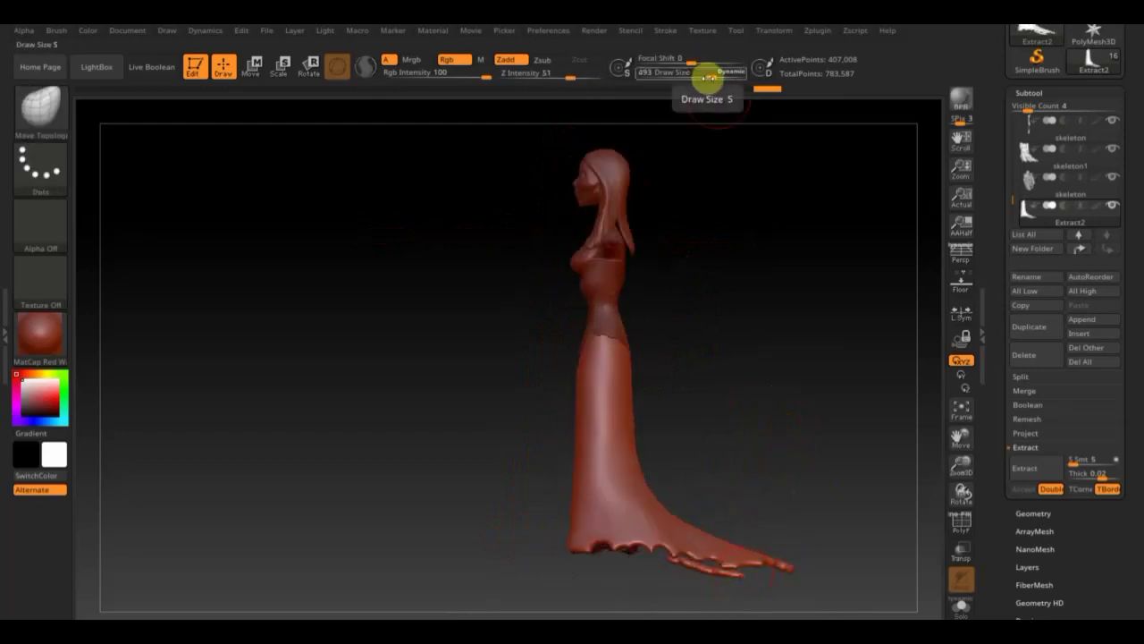
# Step: Hide the trailing skirt hem, delete the hidden part, and close the resulting holes
pyautogui.press('ctrl')
pyautogui.moveTo(676, 567)
pyautogui.mouseDown()
pyautogui.moveTo(764, 382)
pyautogui.moveTo(759, 296)
pyautogui.moveTo(802, 464)
pyautogui.mouseUp()
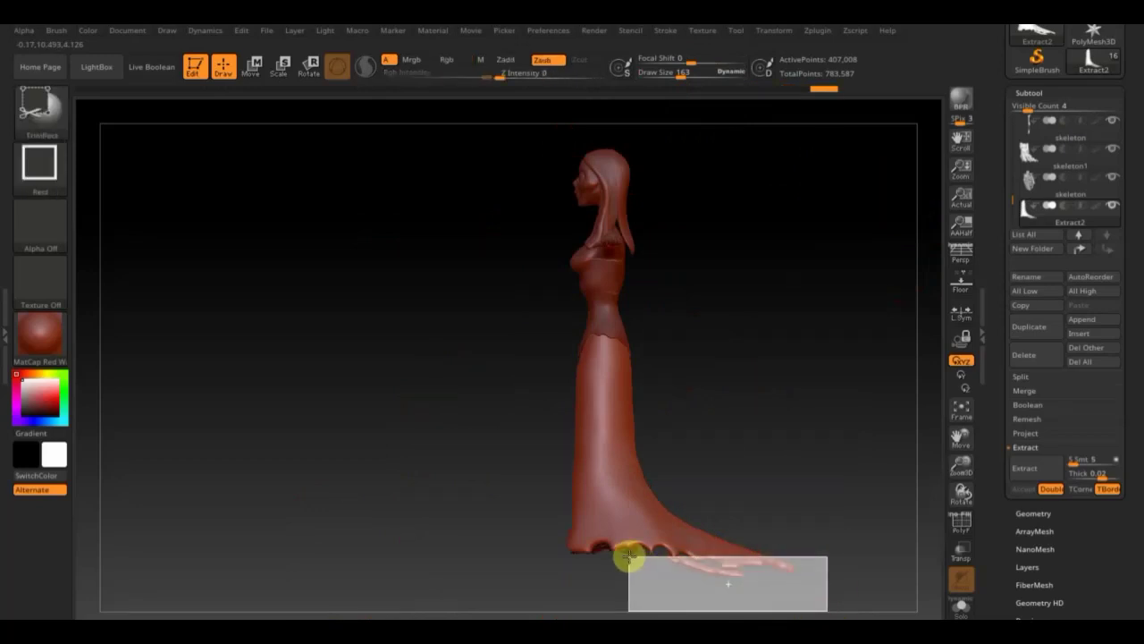
pyautogui.moveTo(626, 552)
pyautogui.mouseDown()
pyautogui.moveTo(769, 573)
pyautogui.moveTo(813, 407)
pyautogui.moveTo(664, 368)
pyautogui.moveTo(861, 453)
pyautogui.moveTo(879, 383)
pyautogui.mouseUp()
pyautogui.click(1034, 513)
pyautogui.click(1033, 409)
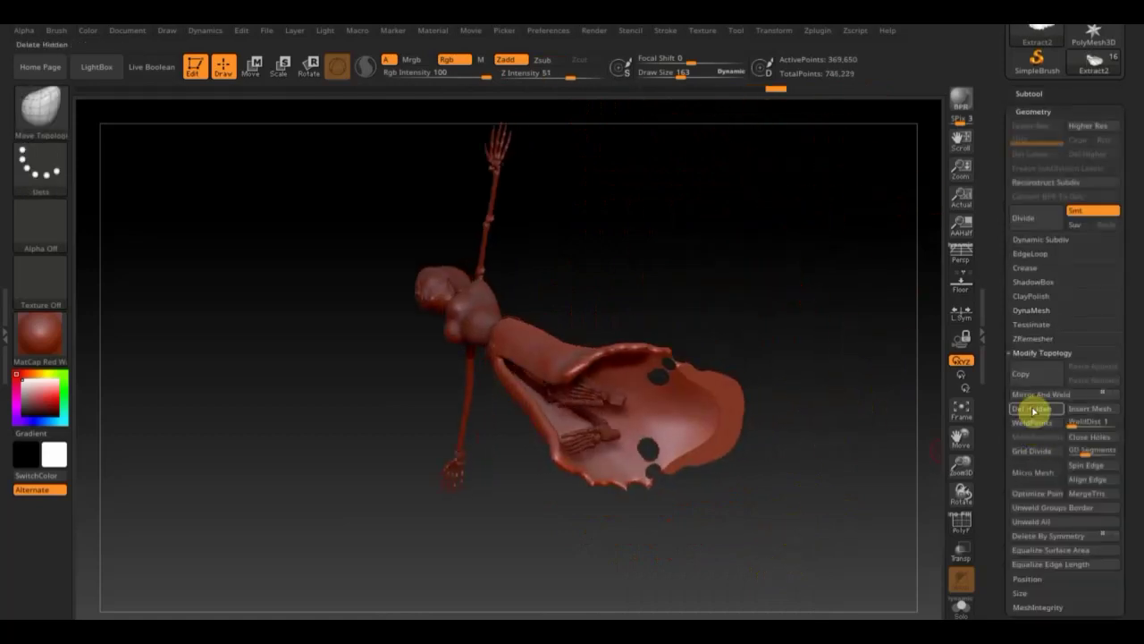
pyautogui.click(1088, 445)
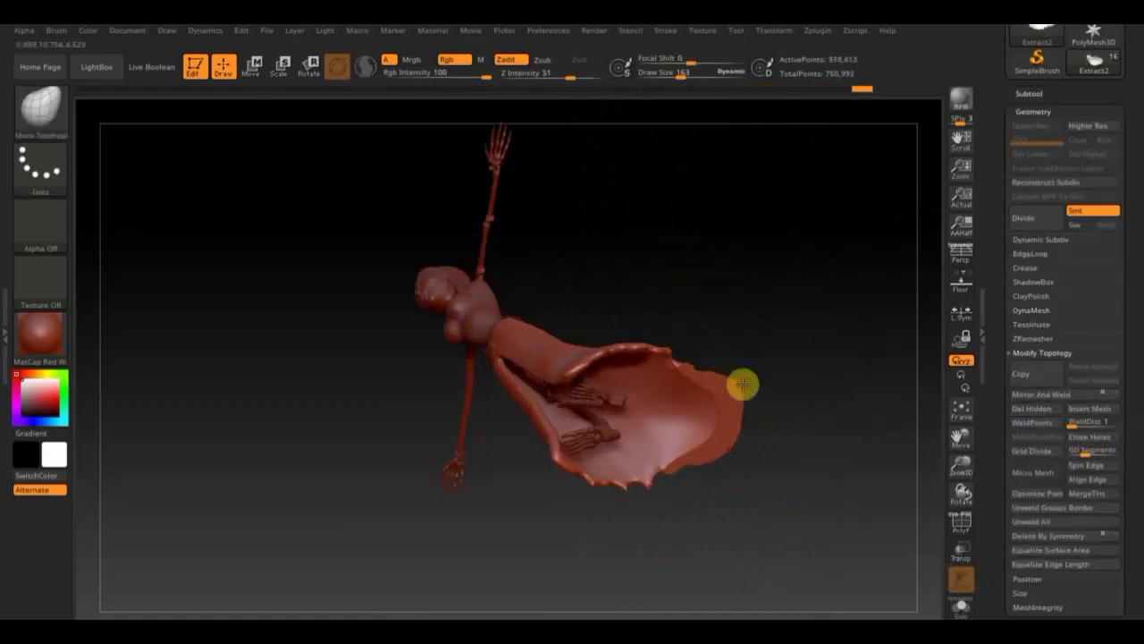
pyautogui.moveTo(740, 393)
pyautogui.mouseDown()
pyautogui.moveTo(708, 496)
pyautogui.moveTo(721, 462)
pyautogui.moveTo(840, 406)
pyautogui.moveTo(658, 437)
pyautogui.moveTo(626, 413)
pyautogui.mouseUp()
# Step: Append a Sphere3D mesh as a new subtool
pyautogui.click(1029, 93)
pyautogui.click(1079, 334)
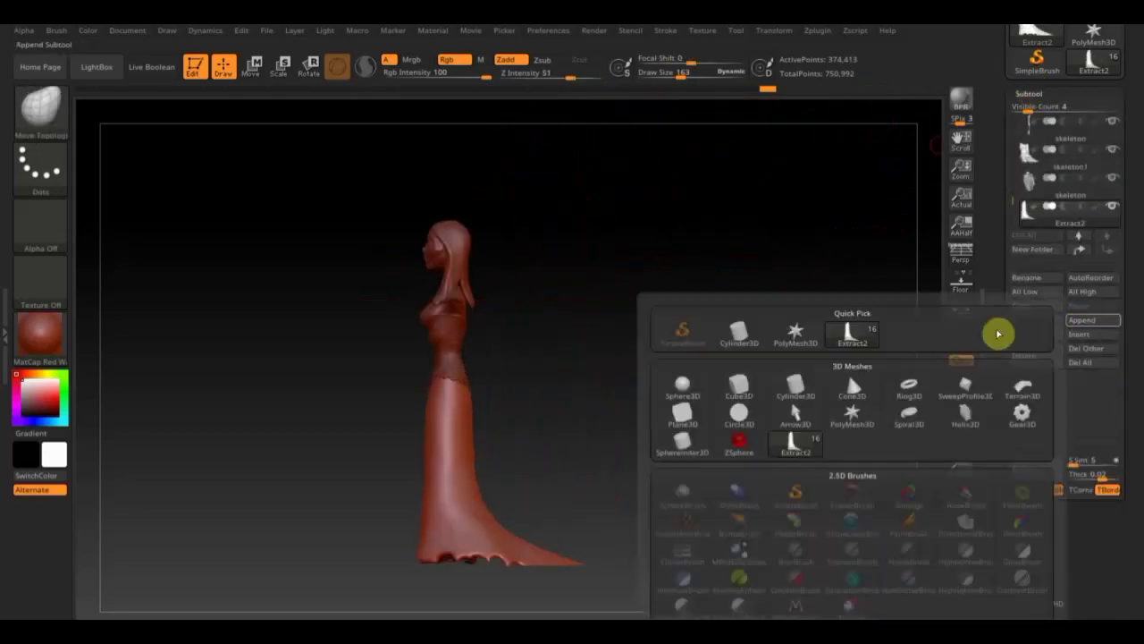
pyautogui.click(732, 373)
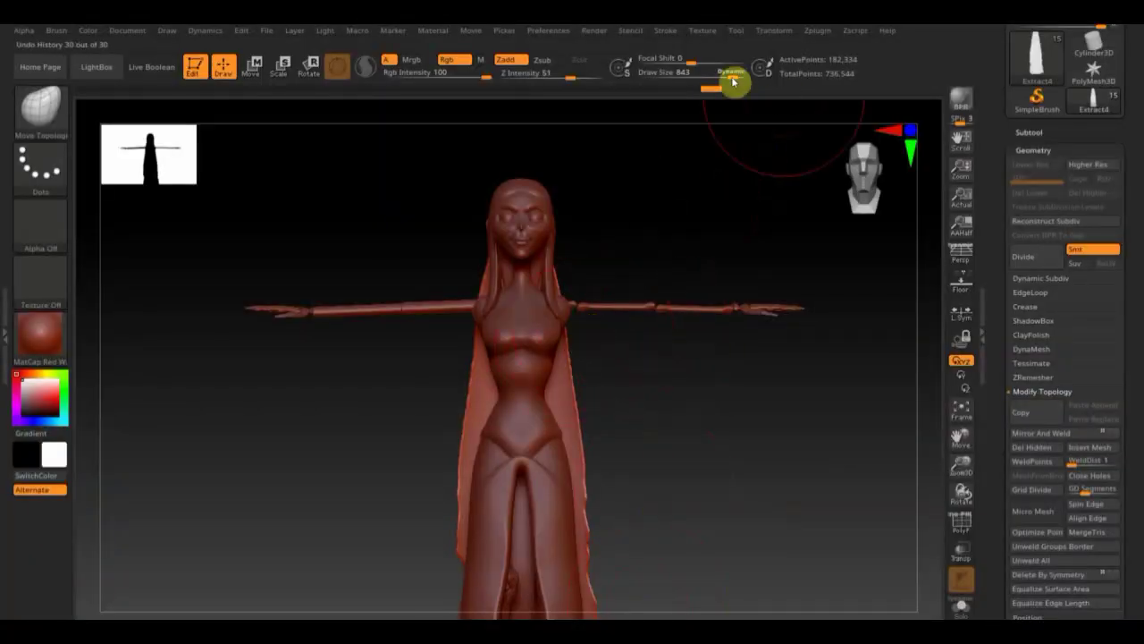
# Step: On PM3D_Sphere3D1_2, mask a chest patch and extract it into a new subtool
pyautogui.moveTo(732, 81); pyautogui.dragTo(705, 77)
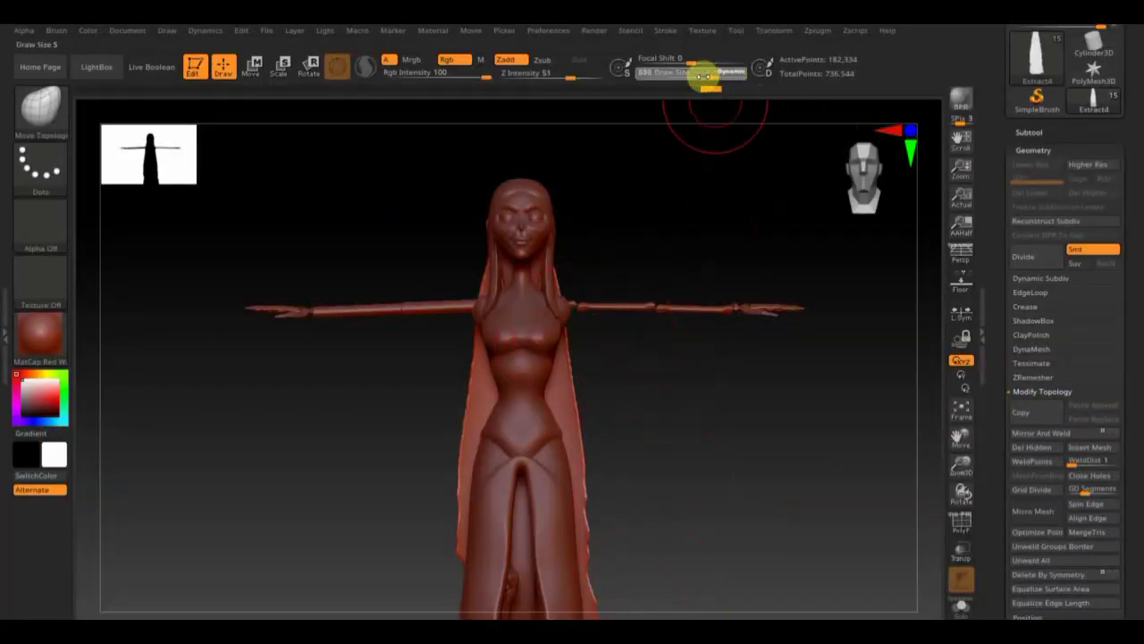
pyautogui.click(766, 388)
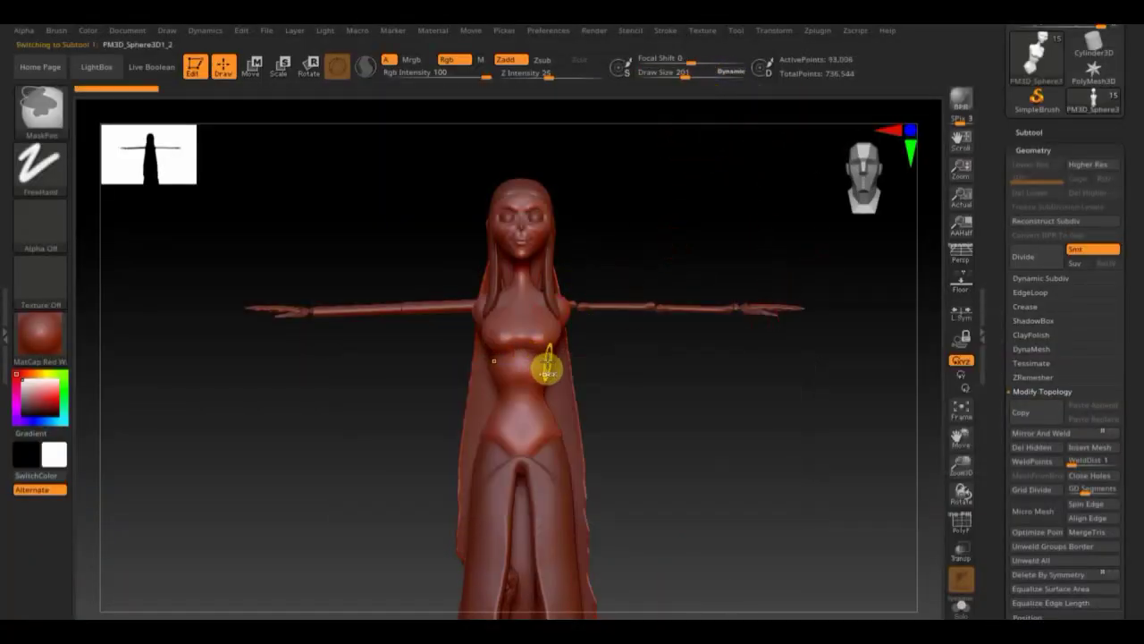
pyautogui.keyDown('ctrl'); pyautogui.moveTo(569, 375); pyautogui.dragTo(540, 360); pyautogui.keyUp('ctrl')
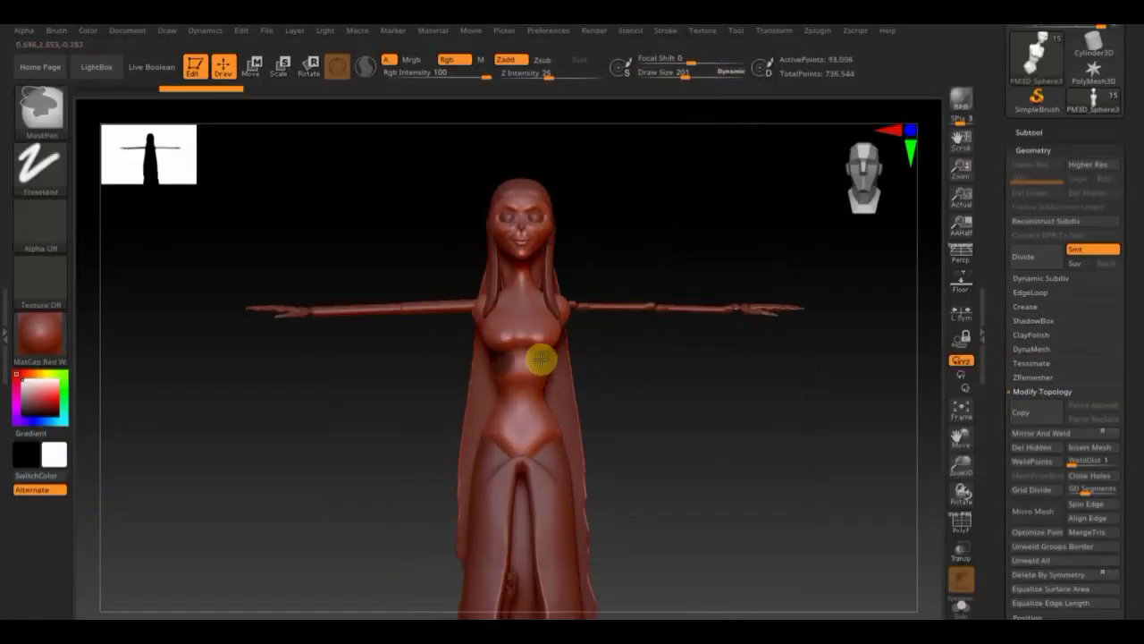
pyautogui.moveTo(500, 418)
pyautogui.mouseDown(button='right')
pyautogui.moveTo(608, 439)
pyautogui.moveTo(582, 370)
pyautogui.mouseUp(button='right')
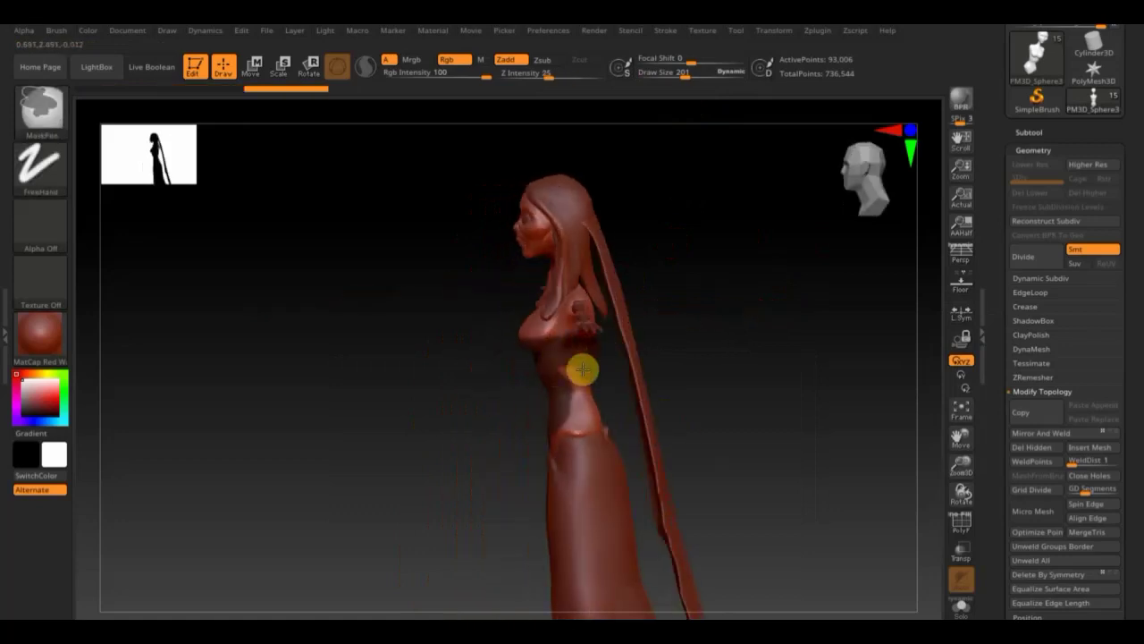
pyautogui.moveTo(617, 412)
pyautogui.mouseDown(button='right')
pyautogui.moveTo(611, 396)
pyautogui.moveTo(841, 349)
pyautogui.moveTo(772, 388)
pyautogui.mouseUp(button='right')
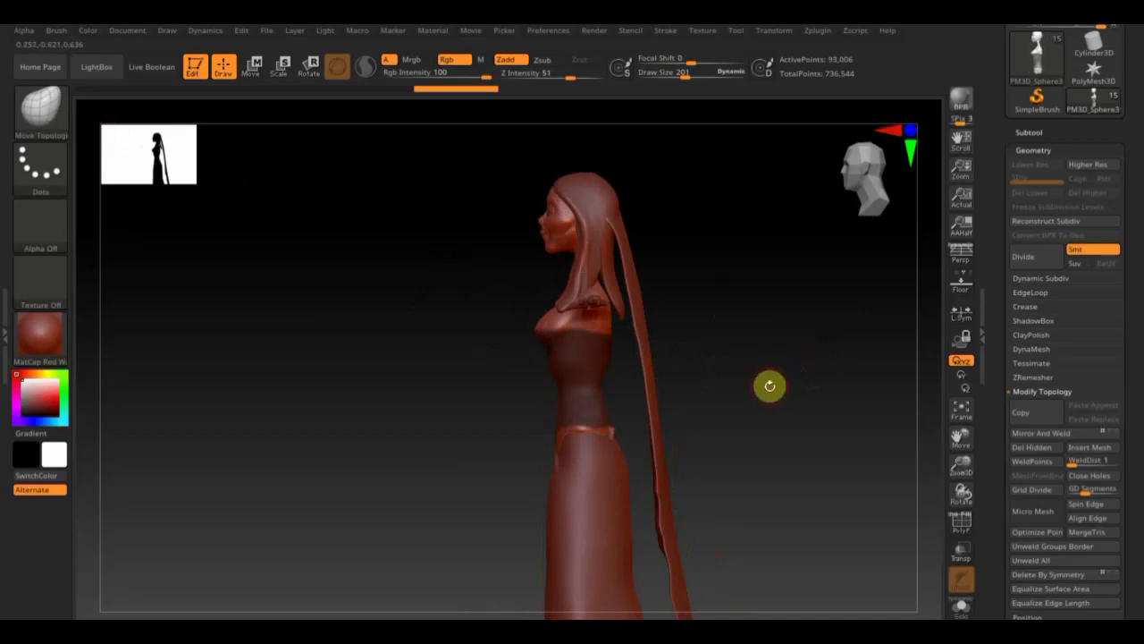
pyautogui.click(1030, 132)
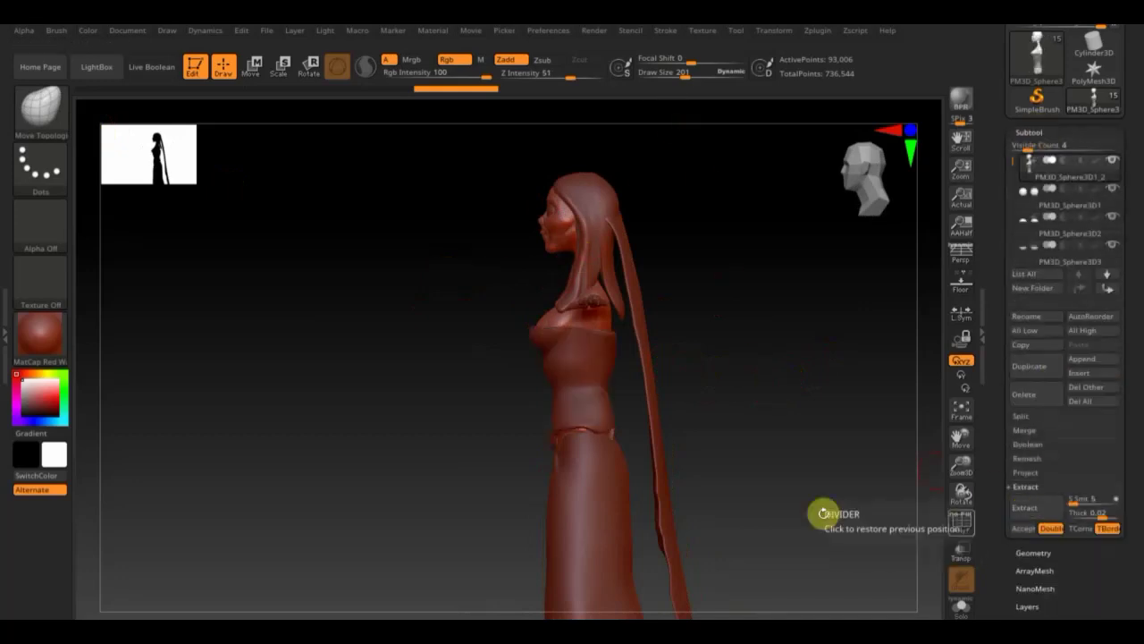
pyautogui.click(1024, 527)
# Step: Select Extract1 and smooth the figure's crotch area
pyautogui.keyDown('shift'); pyautogui.moveTo(799, 330); pyautogui.dragTo(853, 357); pyautogui.keyUp('shift')
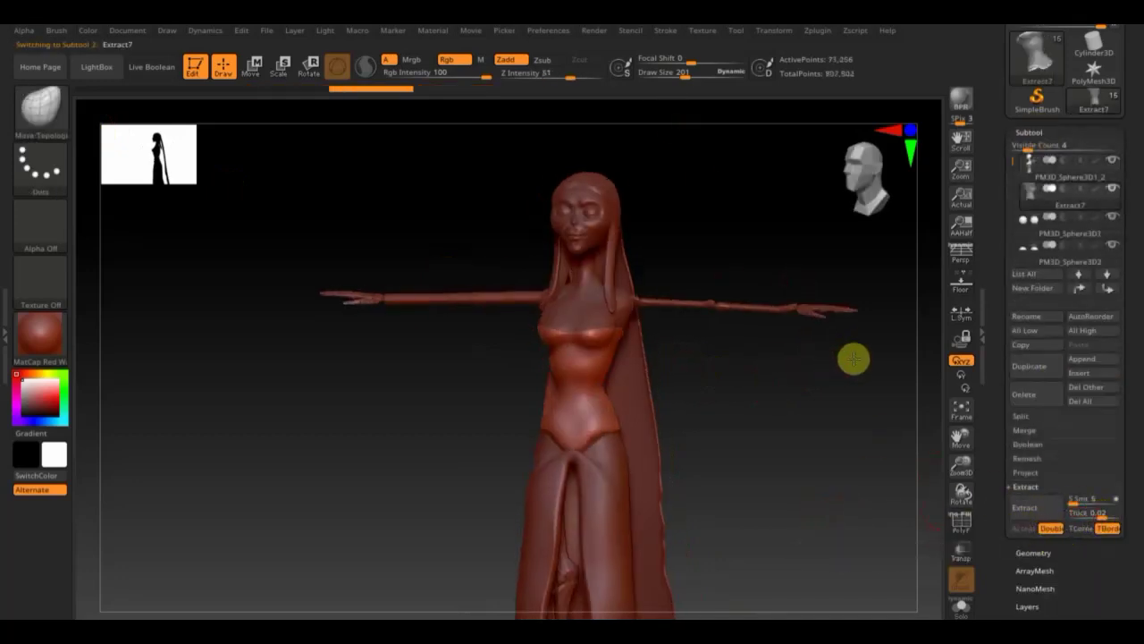
pyautogui.press('b')
pyautogui.press('m')
pyautogui.press('t')
pyautogui.moveTo(577, 447)
pyautogui.mouseDown(button='right')
pyautogui.moveTo(644, 429)
pyautogui.moveTo(581, 420)
pyautogui.mouseUp(button='right')
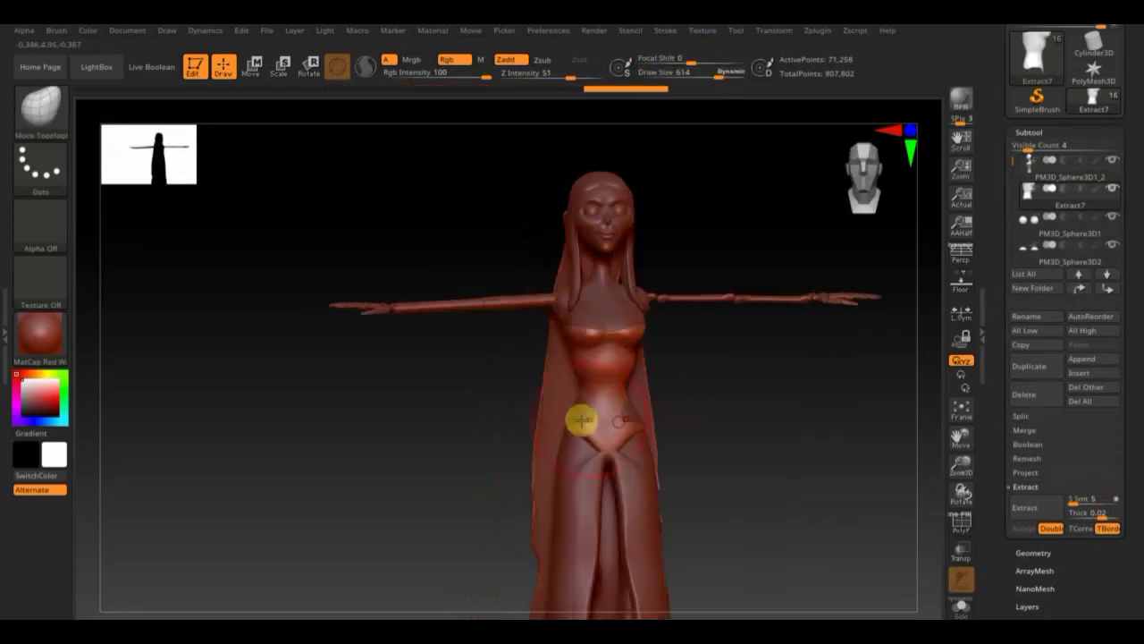
pyautogui.moveTo(751, 414); pyautogui.dragTo(867, 353)
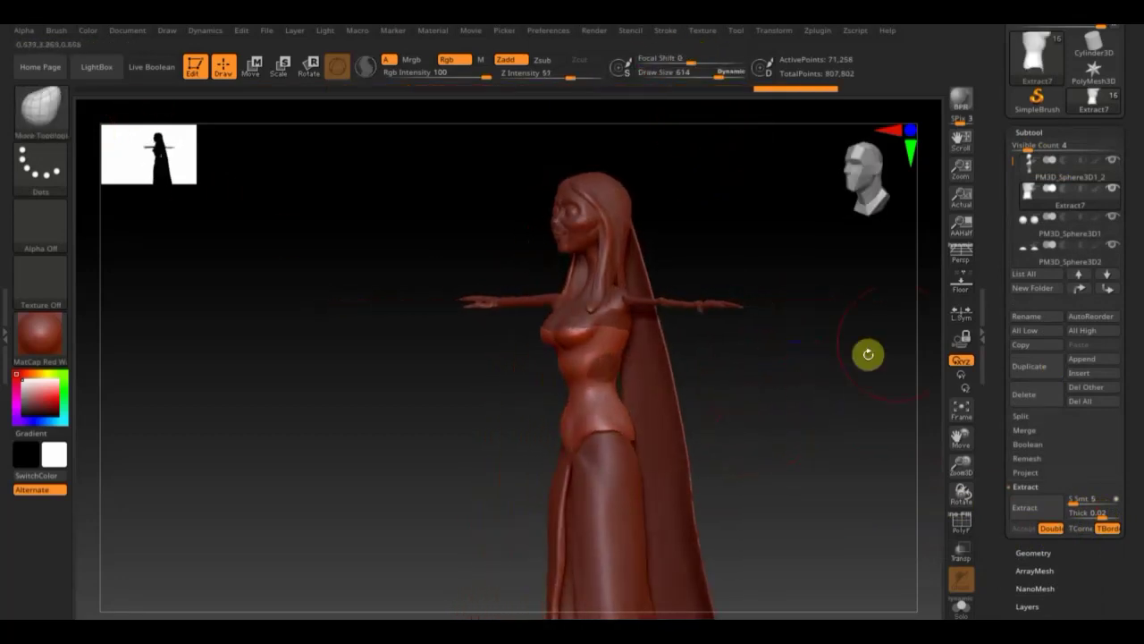
pyautogui.click(1037, 53)
pyautogui.click(1009, 407)
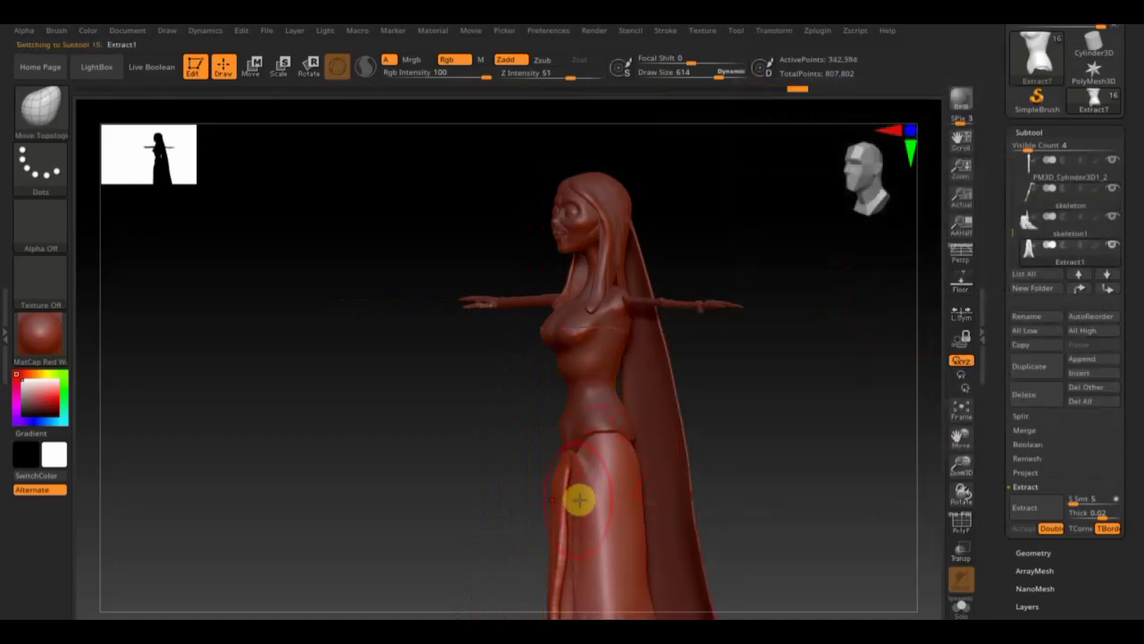
pyautogui.keyDown('shift'); pyautogui.moveTo(579, 442); pyautogui.dragTo(544, 471, button='right'); pyautogui.keyUp('shift')
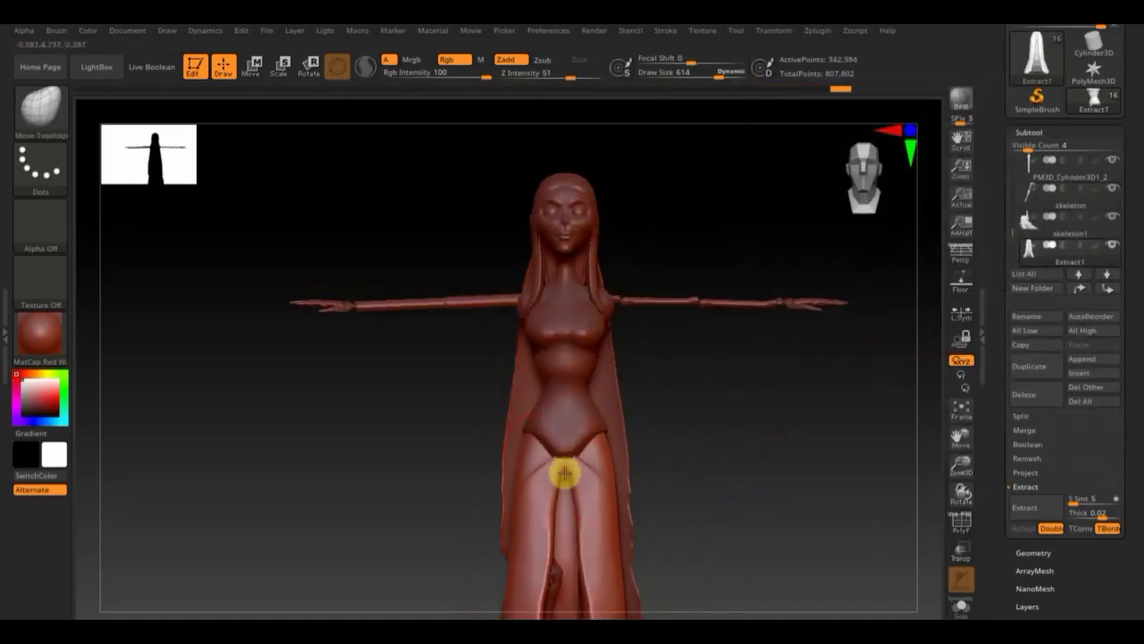
pyautogui.keyDown('shift'); pyautogui.moveTo(548, 471); pyautogui.dragTo(564, 454); pyautogui.keyUp('shift')
pyautogui.moveTo(750, 474)
pyautogui.keyDown('ctrl'); pyautogui.mouseDown(button='right')
pyautogui.moveTo(733, 357)
pyautogui.moveTo(713, 537)
pyautogui.moveTo(674, 501)
pyautogui.moveTo(779, 537)
pyautogui.mouseUp(button='right'); pyautogui.keyUp('ctrl')
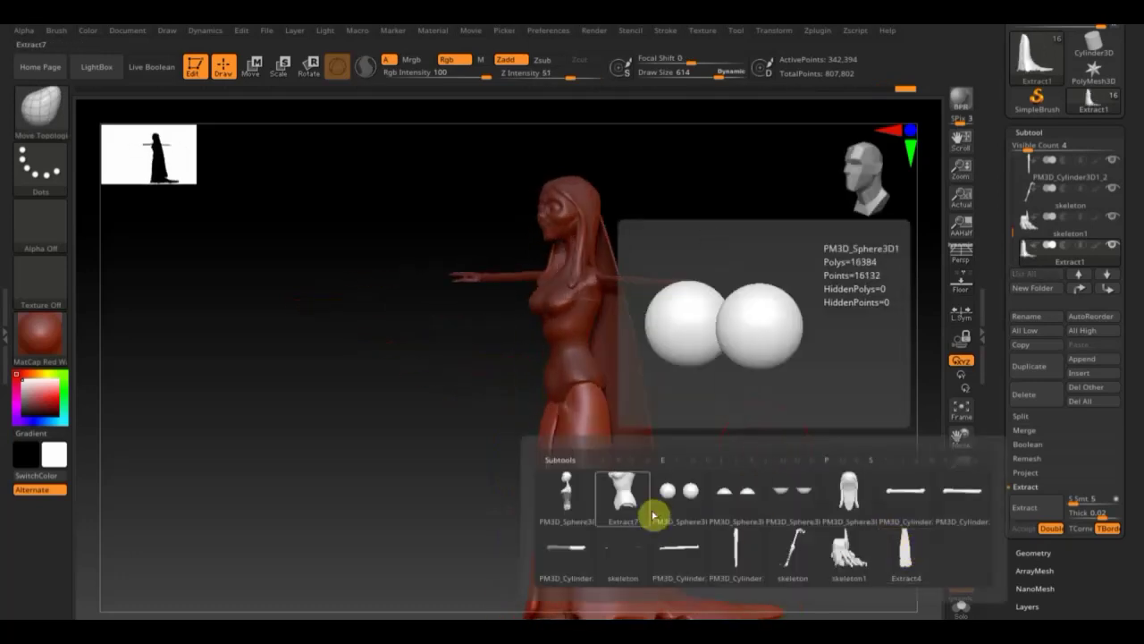
# Step: Switch between PM3D_Sphere3D1_2 and Extract7, leaving Extract7 active
pyautogui.click(626, 496)
pyautogui.click(388, 455)
pyautogui.moveTo(388, 455); pyautogui.dragTo(787, 414, button='right')
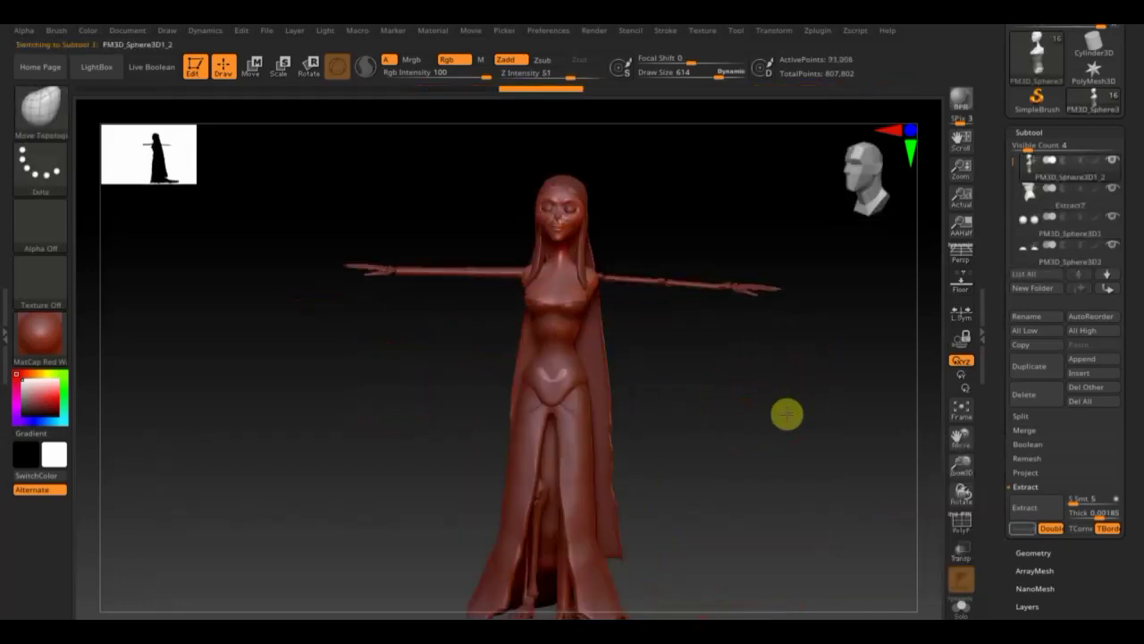
pyautogui.moveTo(570, 327); pyautogui.dragTo(556, 376, button='right')
pyautogui.moveTo(713, 359); pyautogui.dragTo(659, 375, button='right')
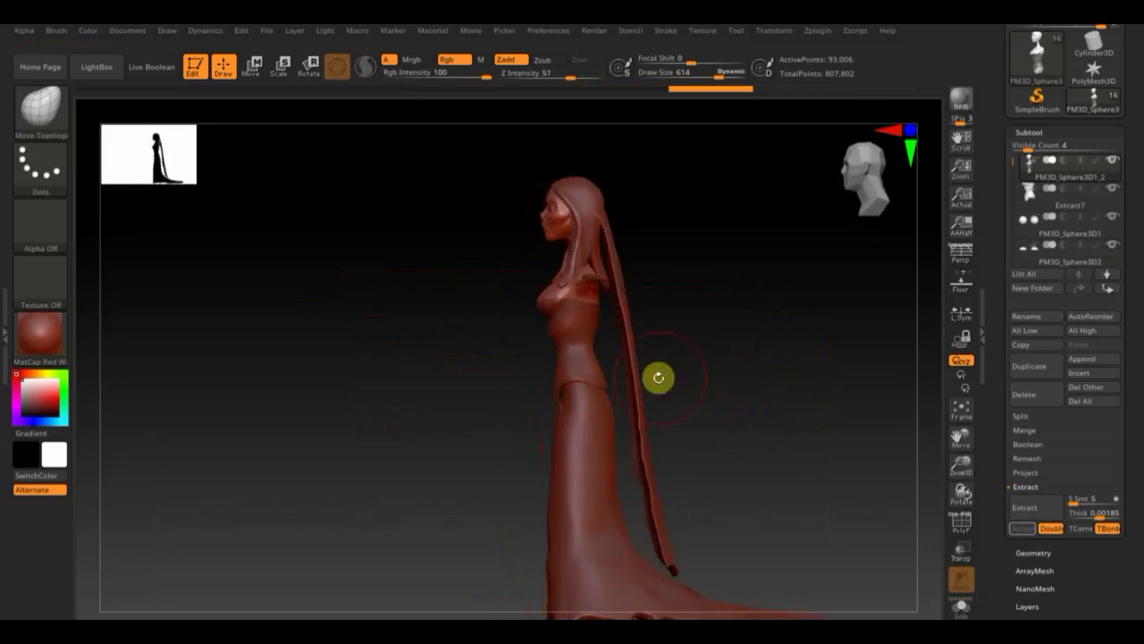
pyautogui.click(679, 460)
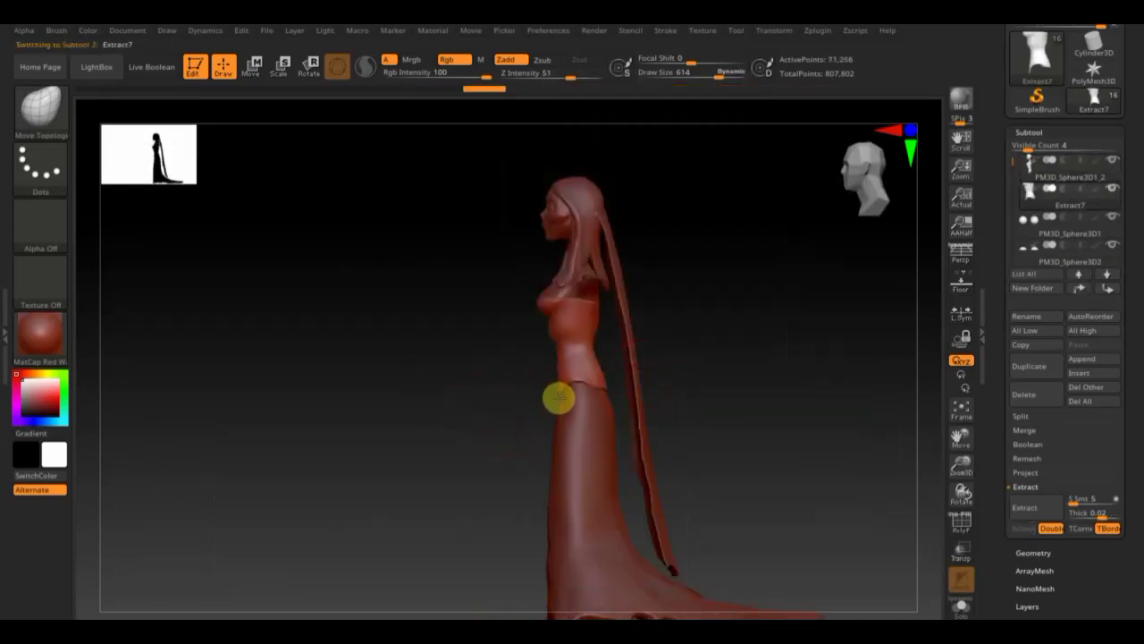
# Step: Select leg bone PM3D_Cylinder3D1_2 and isolate it near the skeleton1 foot
pyautogui.moveTo(557, 396)
pyautogui.keyDown('shift'); pyautogui.mouseDown(button='right')
pyautogui.moveTo(771, 416)
pyautogui.moveTo(704, 420)
pyautogui.moveTo(787, 402)
pyautogui.moveTo(769, 401)
pyautogui.mouseUp(button='right'); pyautogui.keyUp('shift')
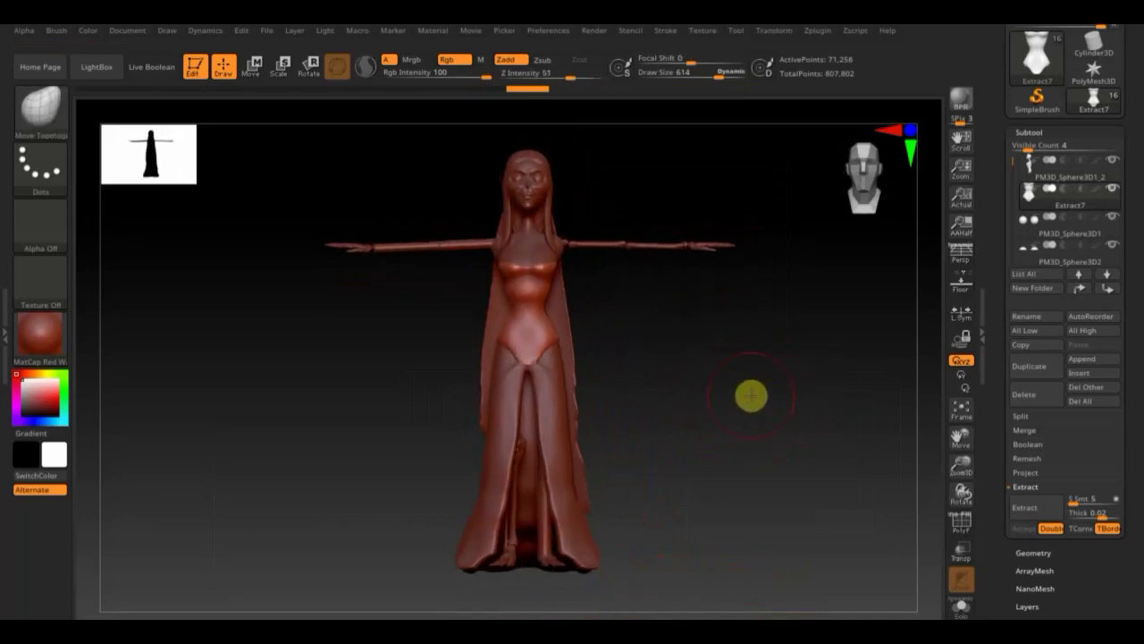
pyautogui.press('n')
pyautogui.click(676, 524)
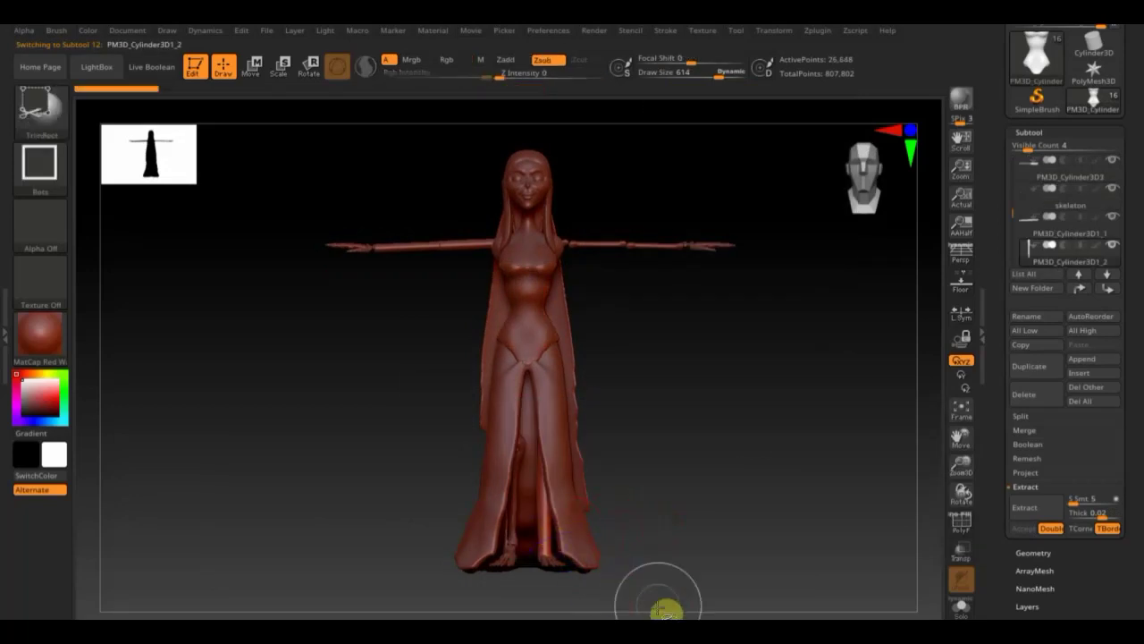
pyautogui.keyDown('ctrl'); pyautogui.keyDown('shift'); pyautogui.moveTo(664, 608); pyautogui.dragTo(542, 539); pyautogui.keyUp('shift'); pyautogui.keyUp('ctrl')
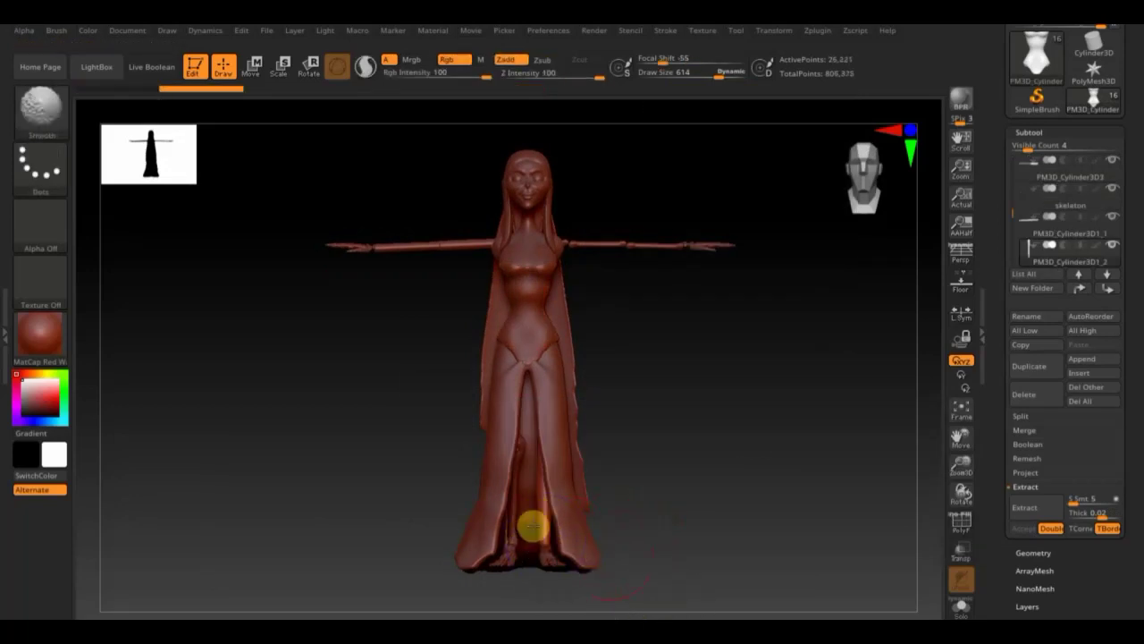
pyautogui.moveTo(544, 544)
pyautogui.mouseDown(button='right')
pyautogui.moveTo(709, 533)
pyautogui.moveTo(965, 380)
pyautogui.moveTo(822, 376)
pyautogui.mouseUp(button='right')
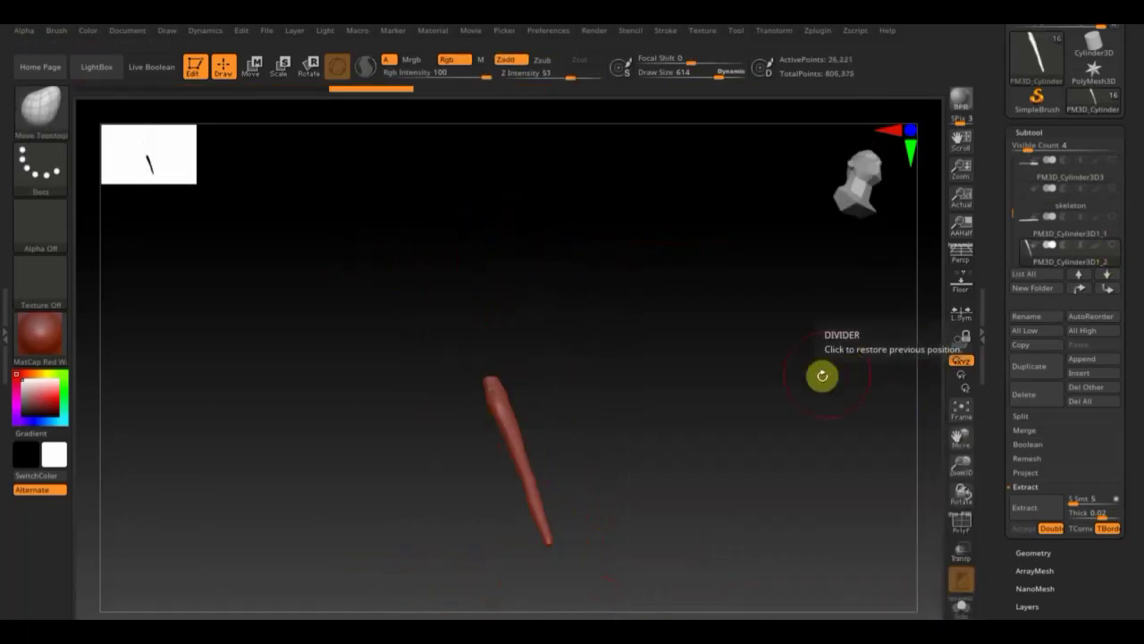
pyautogui.click(823, 375)
pyautogui.press('n')
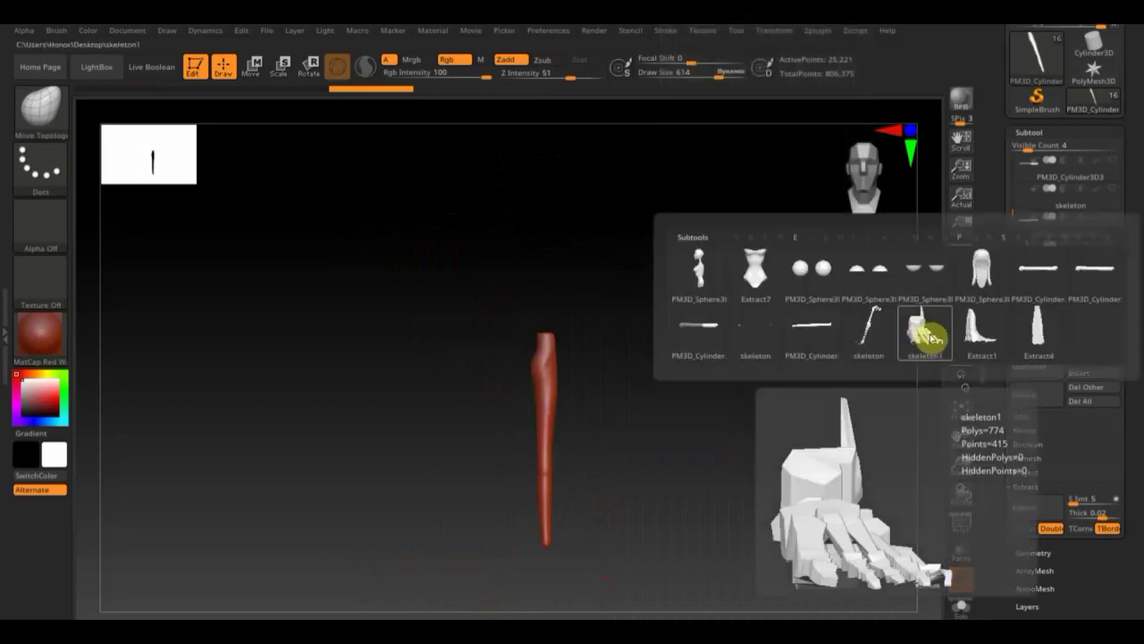
pyautogui.click(930, 336)
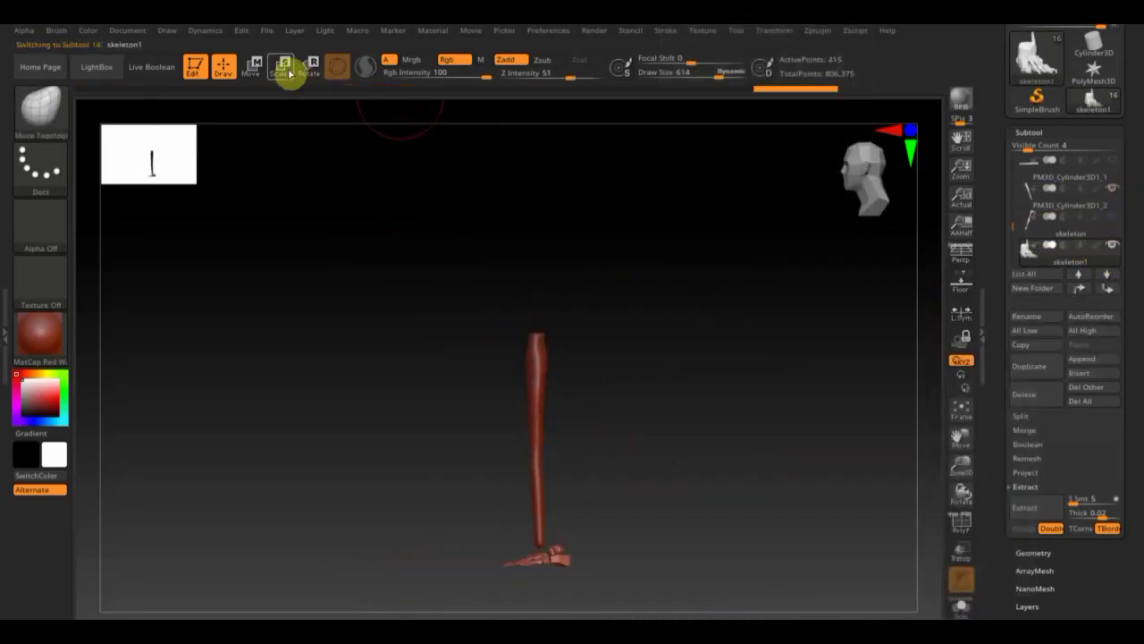
# Step: Rotate the lower-leg bone upright over skeleton1's foot, then unhide the whole figure
pyautogui.press('w')
pyautogui.moveTo(409, 233); pyautogui.dragTo(634, 468)
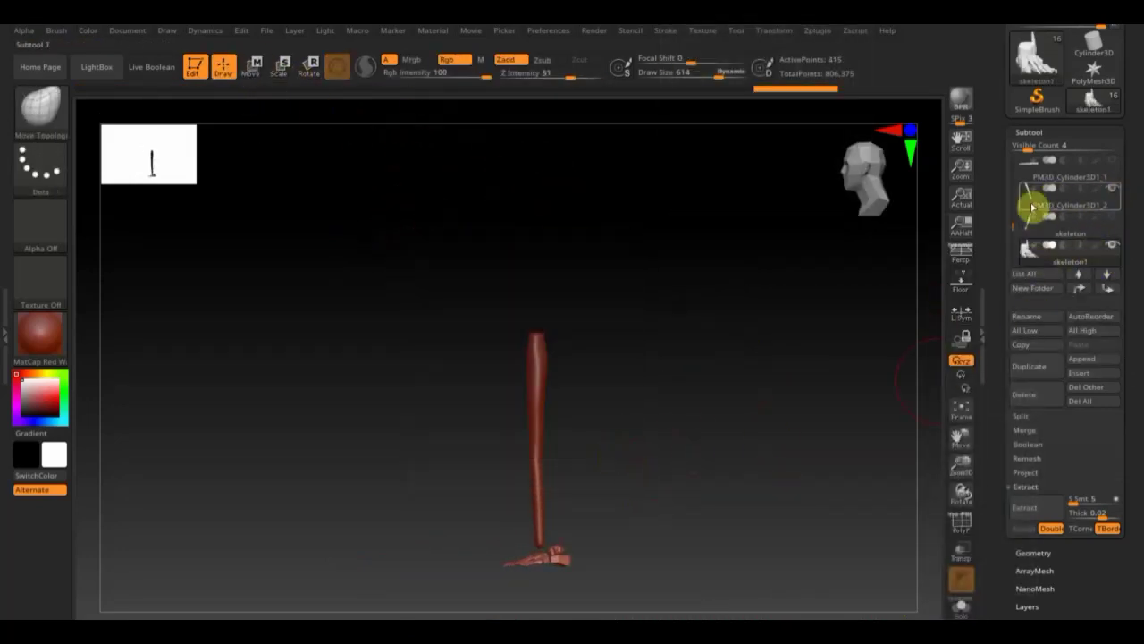
pyautogui.moveTo(399, 273); pyautogui.dragTo(623, 459)
pyautogui.click(254, 64)
pyautogui.moveTo(587, 345); pyautogui.dragTo(594, 338)
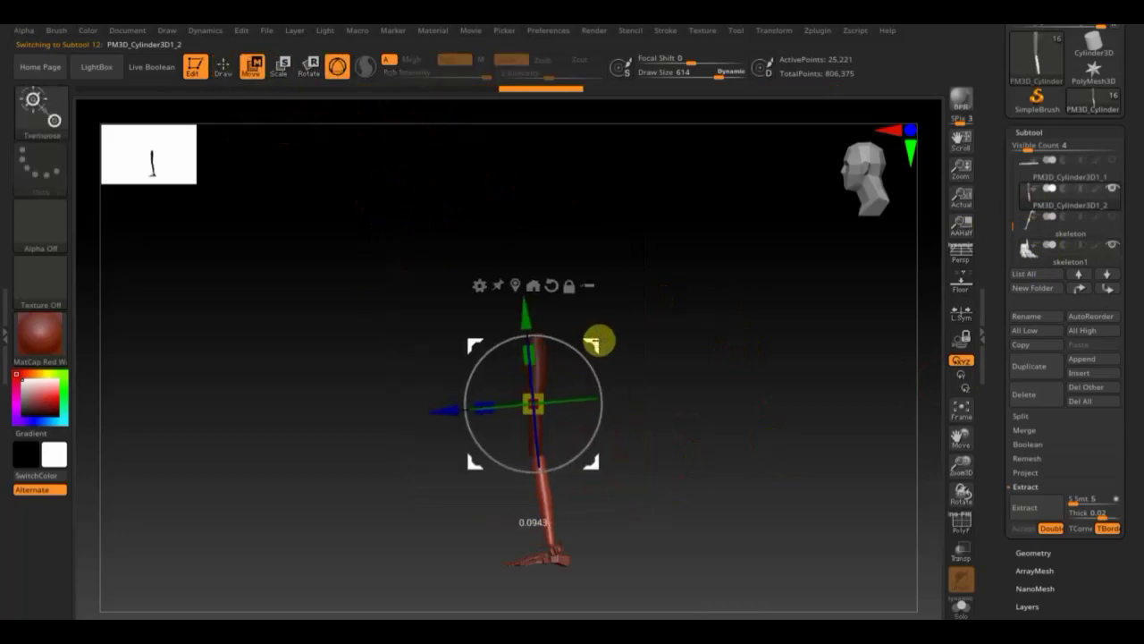
pyautogui.press('q')
pyautogui.keyDown('alt'); pyautogui.click(536, 295); pyautogui.keyUp('alt')
pyautogui.press('w')
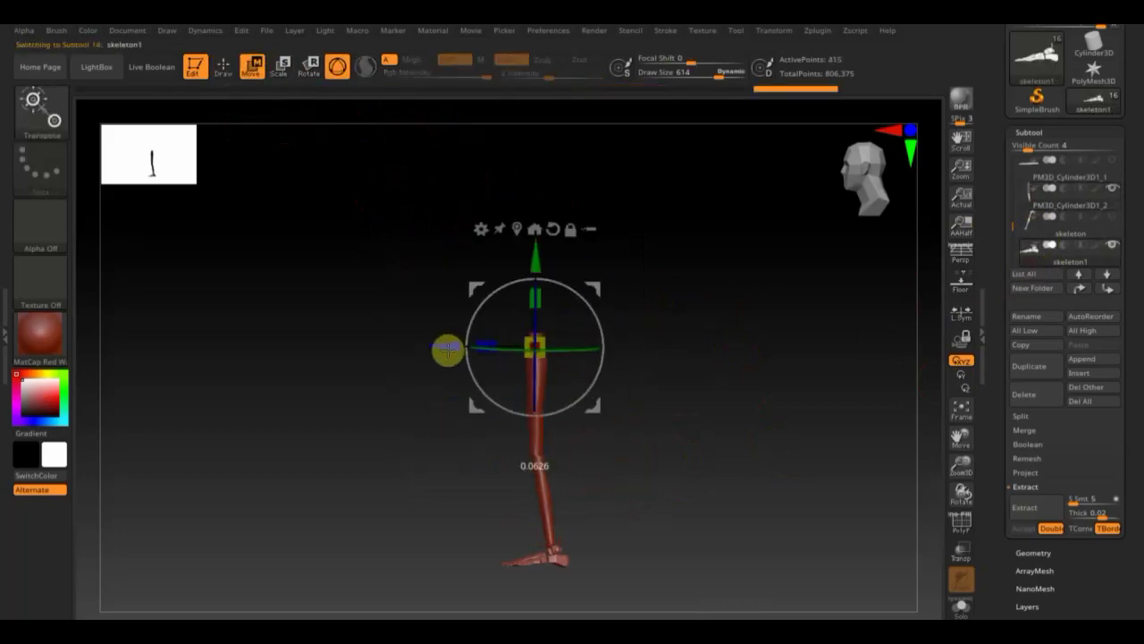
pyautogui.click(215, 68)
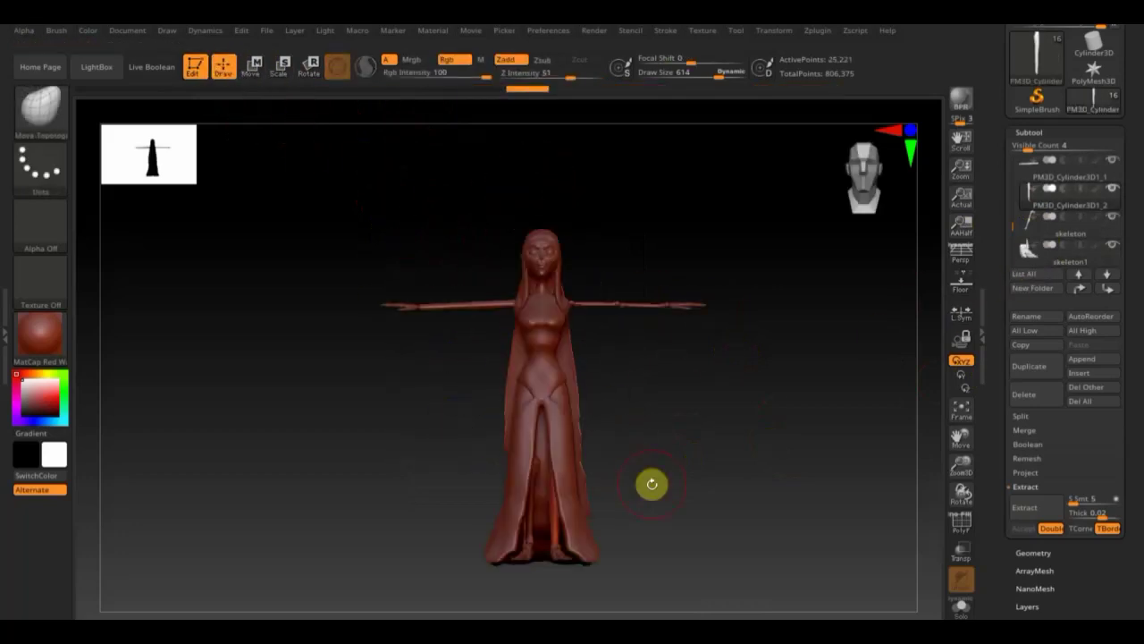
# Step: Hide the viewport orientation head in the camera preferences and tilt to a top-down view
pyautogui.click(548, 31)
pyautogui.click(574, 430)
pyautogui.click(587, 446)
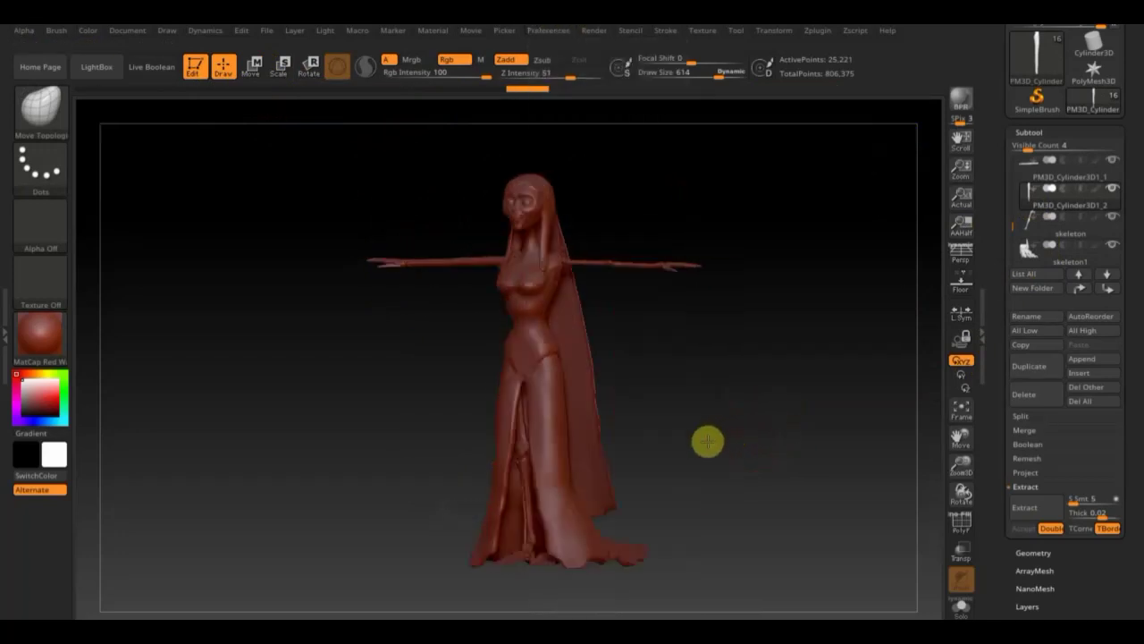
pyautogui.moveTo(707, 439)
pyautogui.mouseDown()
pyautogui.moveTo(733, 430)
pyautogui.moveTo(712, 403)
pyautogui.moveTo(723, 497)
pyautogui.moveTo(725, 363)
pyautogui.moveTo(698, 253)
pyautogui.mouseUp()
# Step: Activate the skeleton subtool, then switch through PM3D_Cylinder3D3 to the PM3D_Cylinder3D1_1 subtool
pyautogui.press('n')
pyautogui.click(653, 414)
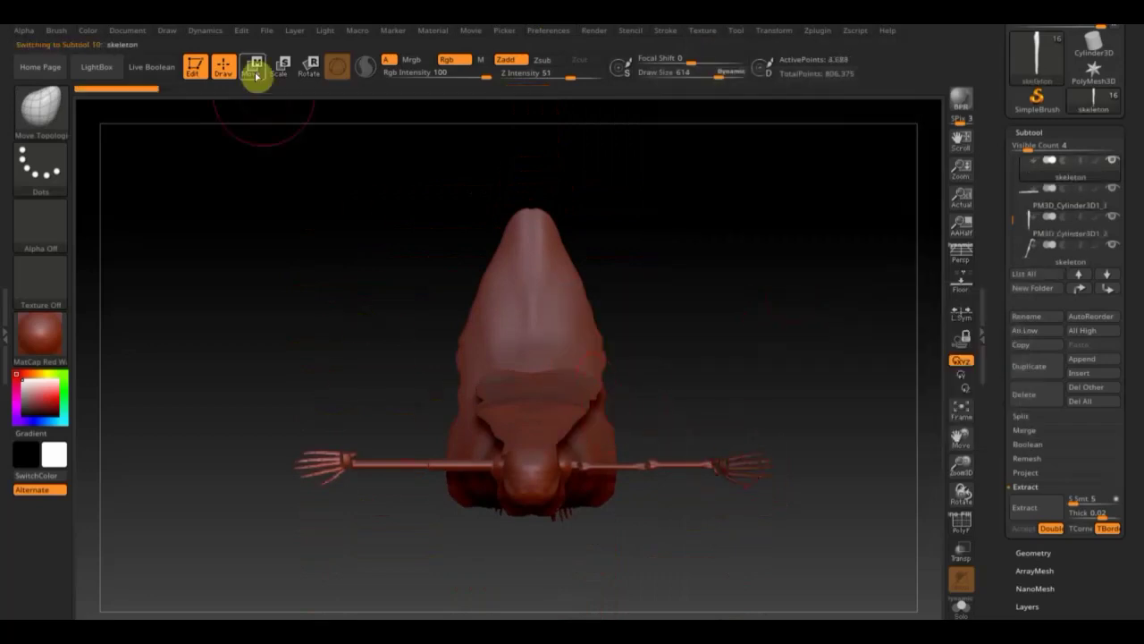
pyautogui.click(253, 66)
pyautogui.click(225, 70)
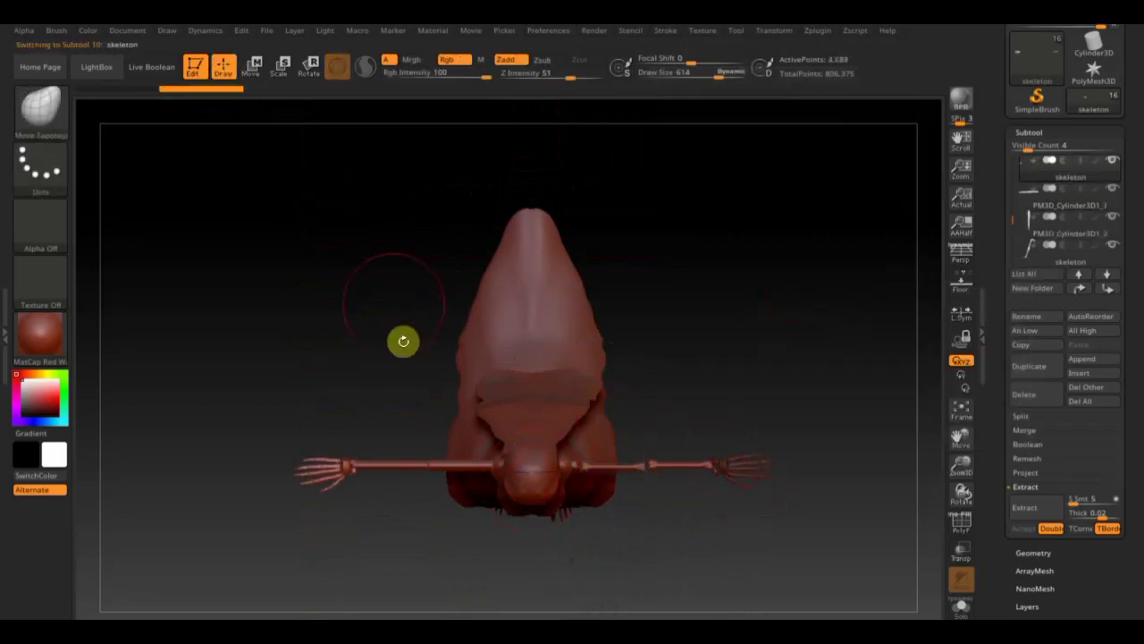
pyautogui.press('n')
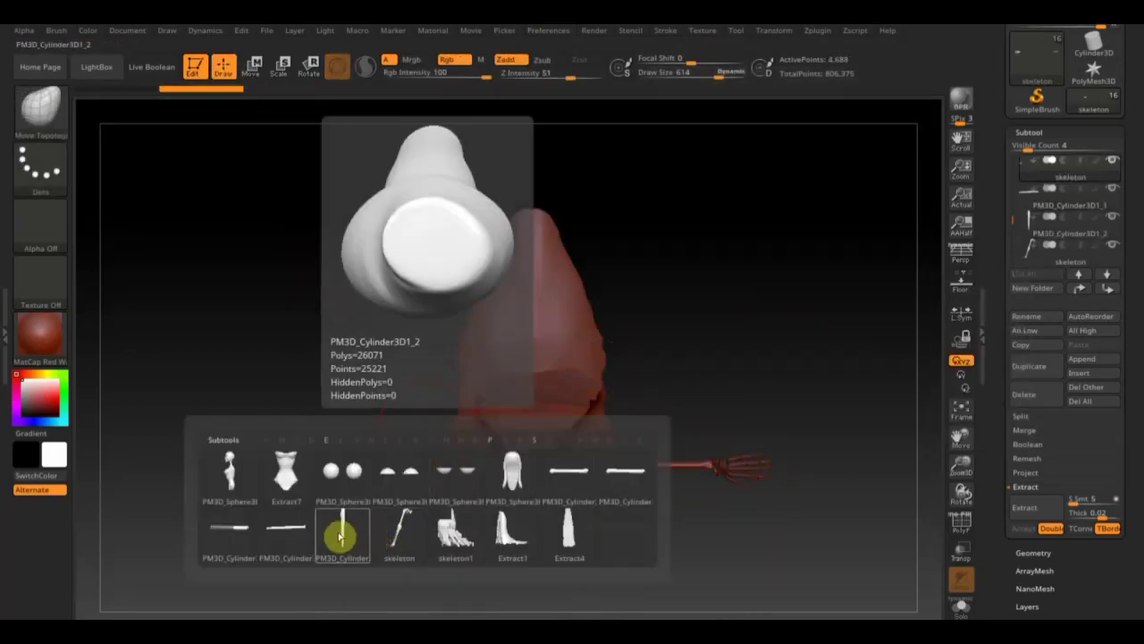
pyautogui.click(240, 537)
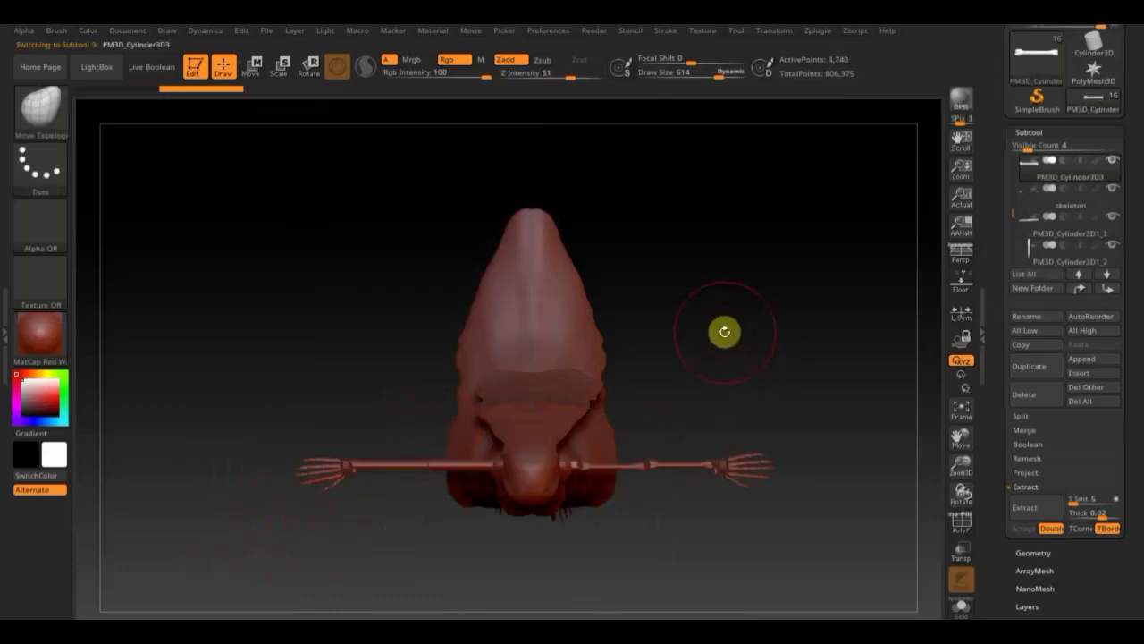
pyautogui.press('n')
pyautogui.click(590, 437)
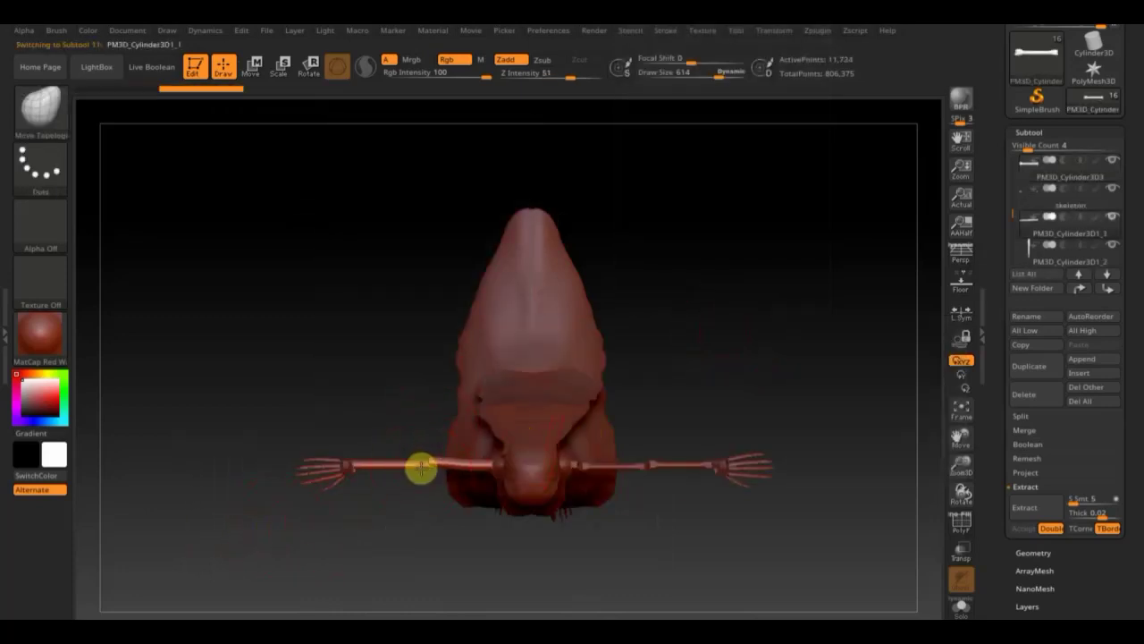
# Step: Zoom in on the arm bone piece and cut part of it away with TrimRect
pyautogui.click(1033, 550)
pyautogui.click(1033, 348)
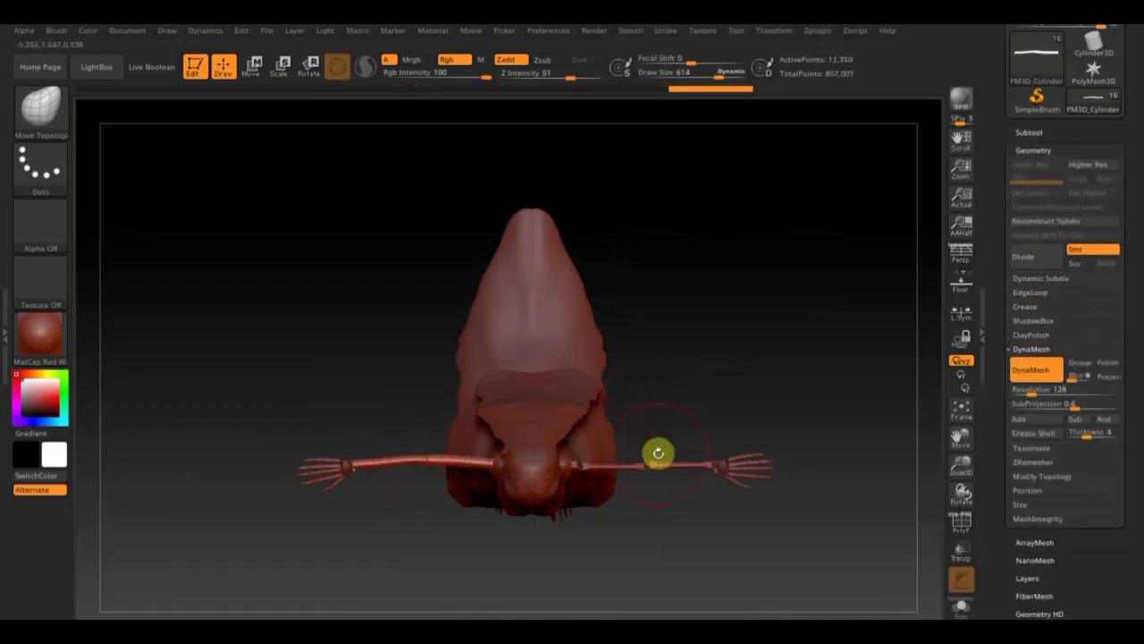
pyautogui.moveTo(658, 453)
pyautogui.keyDown('alt'); pyautogui.mouseDown()
pyautogui.moveTo(725, 417)
pyautogui.moveTo(690, 355)
pyautogui.moveTo(716, 417)
pyautogui.moveTo(351, 81)
pyautogui.mouseUp(); pyautogui.keyUp('alt')
pyautogui.keyDown('alt'); pyautogui.click(608, 459); pyautogui.keyUp('alt')
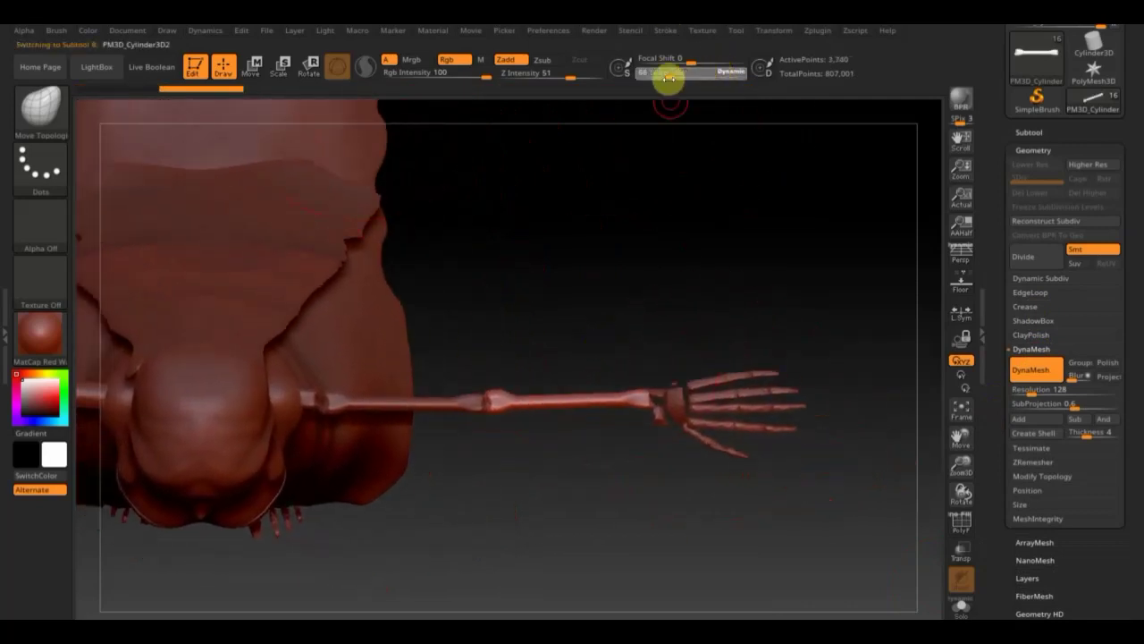
pyautogui.click(1029, 134)
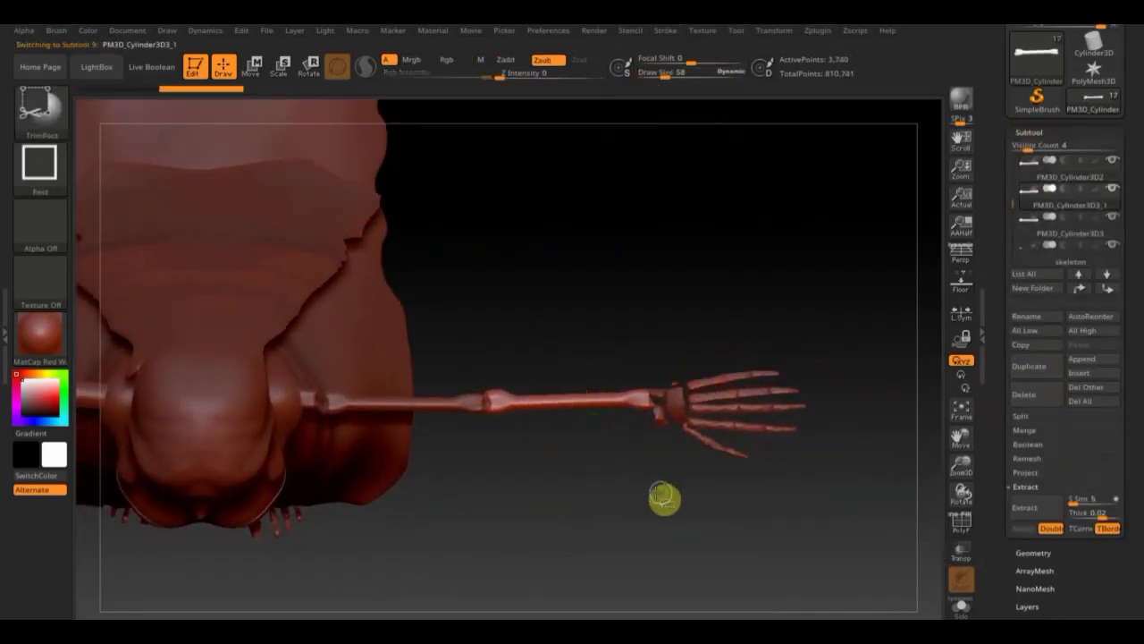
pyautogui.keyDown('ctrl'); pyautogui.keyDown('shift'); pyautogui.moveTo(614, 462); pyautogui.dragTo(520, 410); pyautogui.keyUp('shift'); pyautogui.keyUp('ctrl')
pyautogui.click(1041, 191)
# Step: Trim another section of the bone, undoing the accidental body distortions
pyautogui.keyDown('ctrl'); pyautogui.keyDown('shift'); pyautogui.moveTo(507, 353); pyautogui.dragTo(629, 399); pyautogui.keyUp('shift'); pyautogui.keyUp('ctrl')
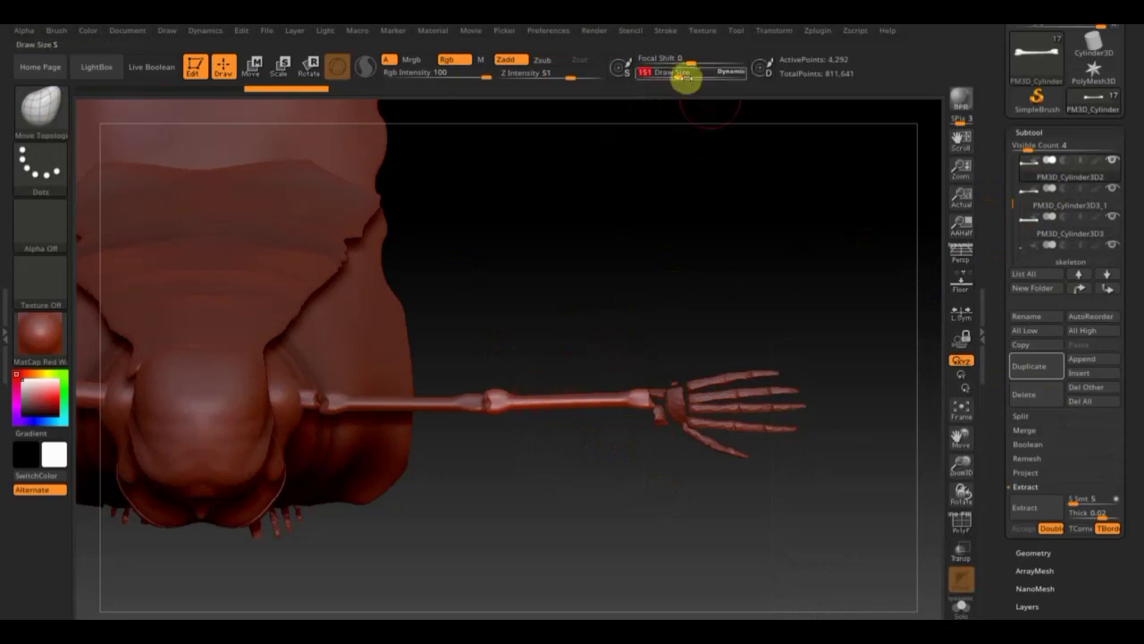
pyautogui.moveTo(684, 79); pyautogui.dragTo(706, 77)
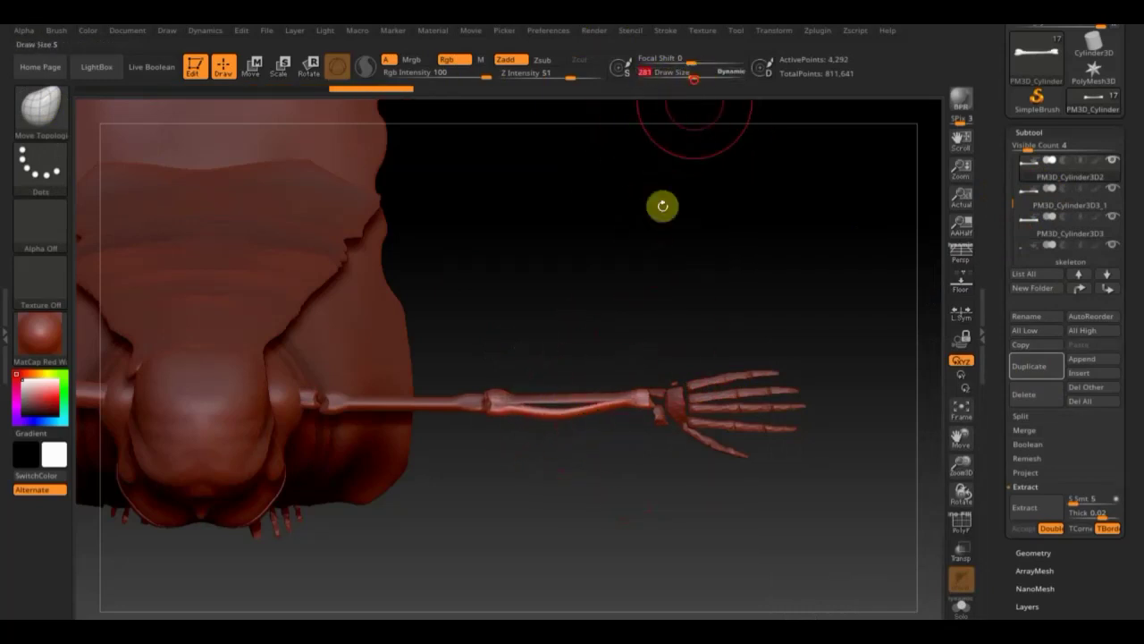
pyautogui.hotkey('ctrl', 'z')
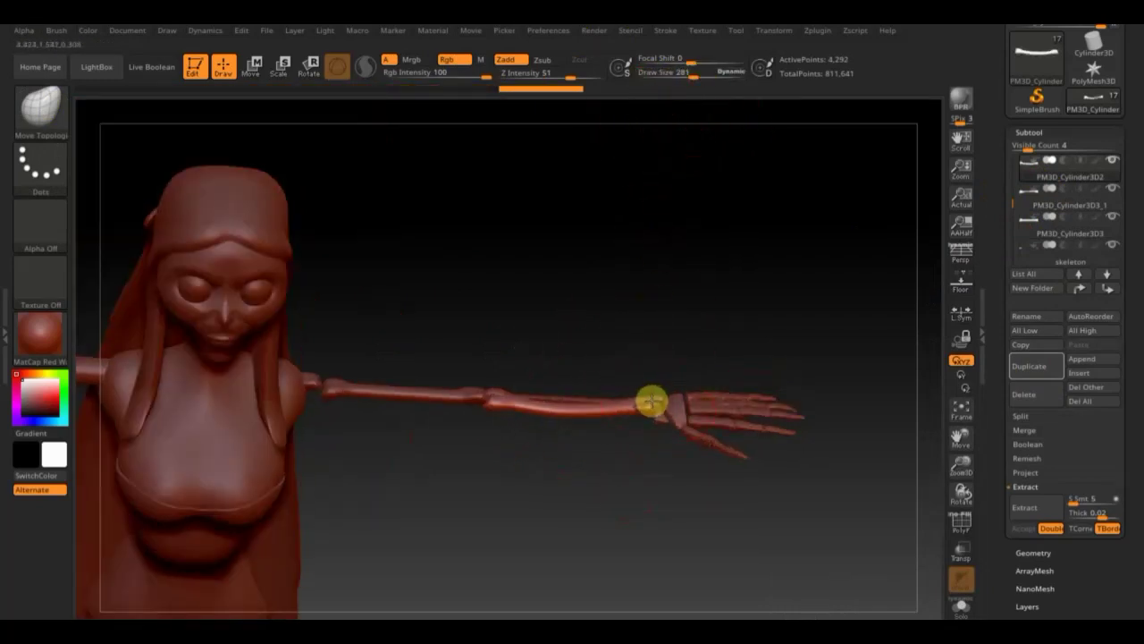
pyautogui.moveTo(567, 420); pyautogui.dragTo(572, 406)
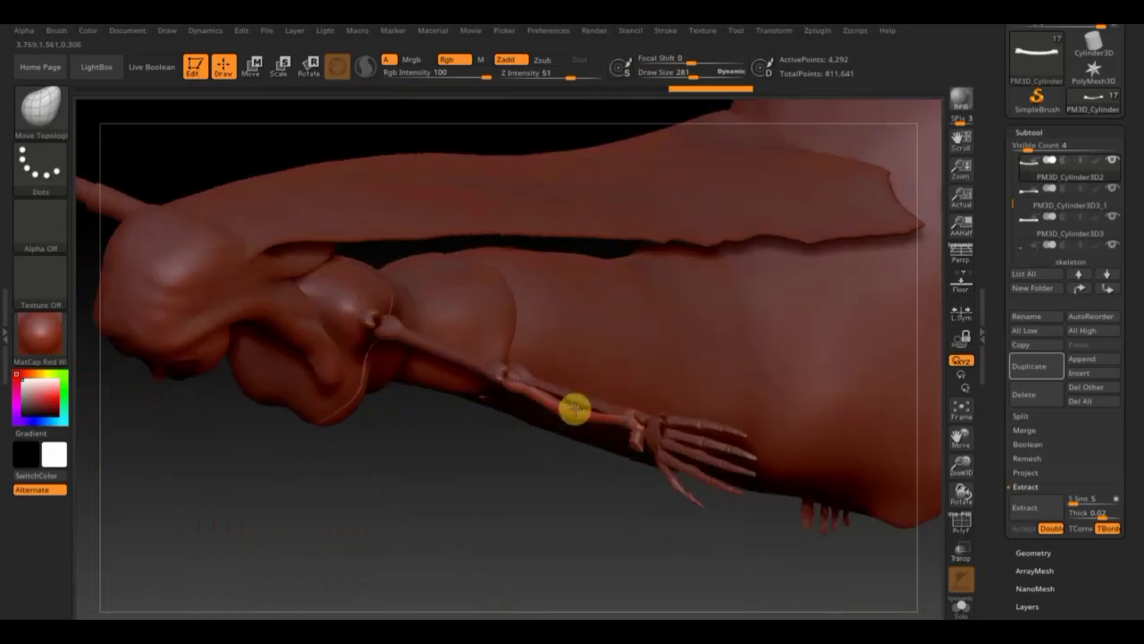
pyautogui.click(1035, 186)
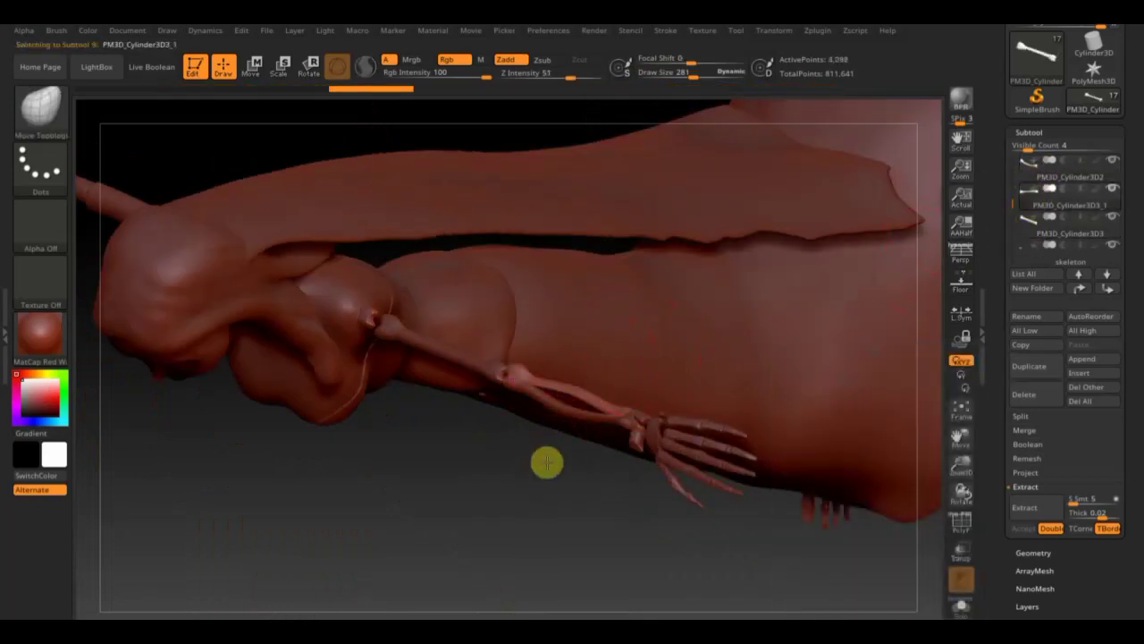
pyautogui.hotkey('ctrl', 'z')
# Step: MergeDown the bone piece into the subtool below and confirm, returning to a front view
pyautogui.click(1024, 430)
pyautogui.click(1033, 443)
pyautogui.click(896, 477)
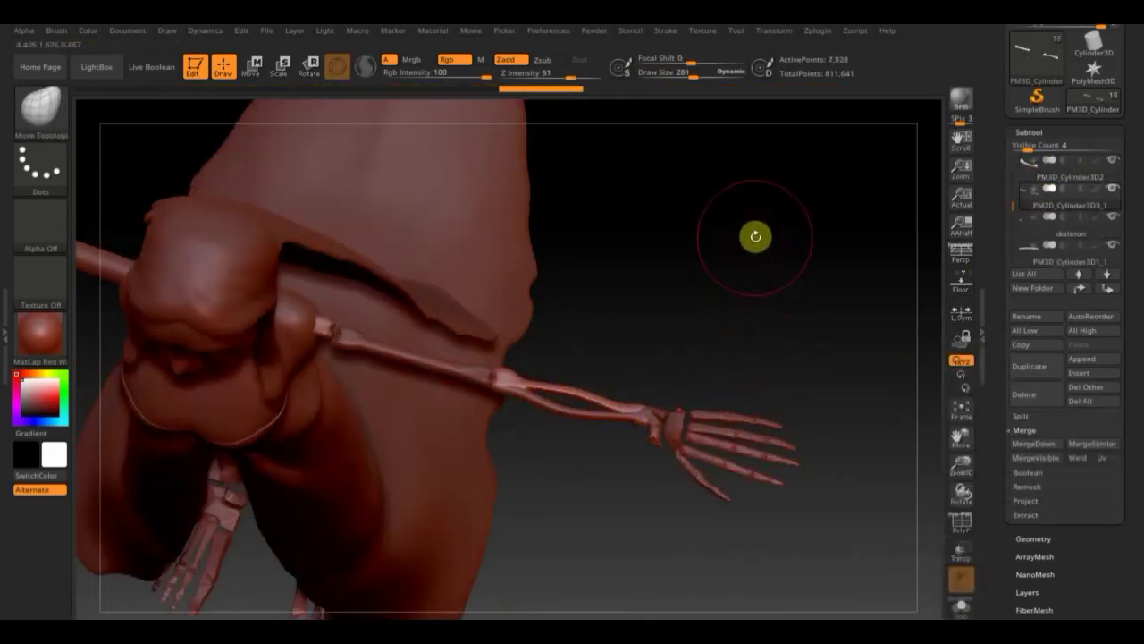
pyautogui.moveTo(698, 296)
pyautogui.mouseDown()
pyautogui.moveTo(733, 248)
pyautogui.moveTo(720, 509)
pyautogui.moveTo(670, 263)
pyautogui.mouseUp()
# Step: Select the body subtool, switch to the ClayBuildup brush and lower Z Intensity to 2
pyautogui.press('n')
pyautogui.click(490, 324)
pyautogui.moveTo(501, 269); pyautogui.dragTo(552, 197)
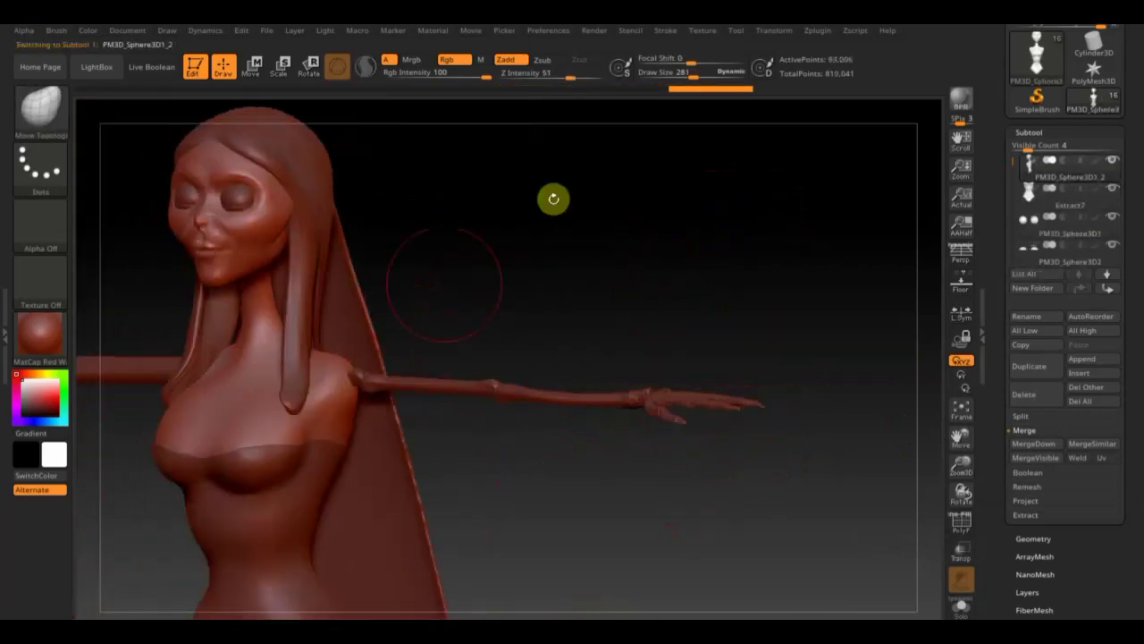
pyautogui.press('b')
pyautogui.press('c')
pyautogui.press('b')
pyautogui.moveTo(441, 317); pyautogui.dragTo(417, 357)
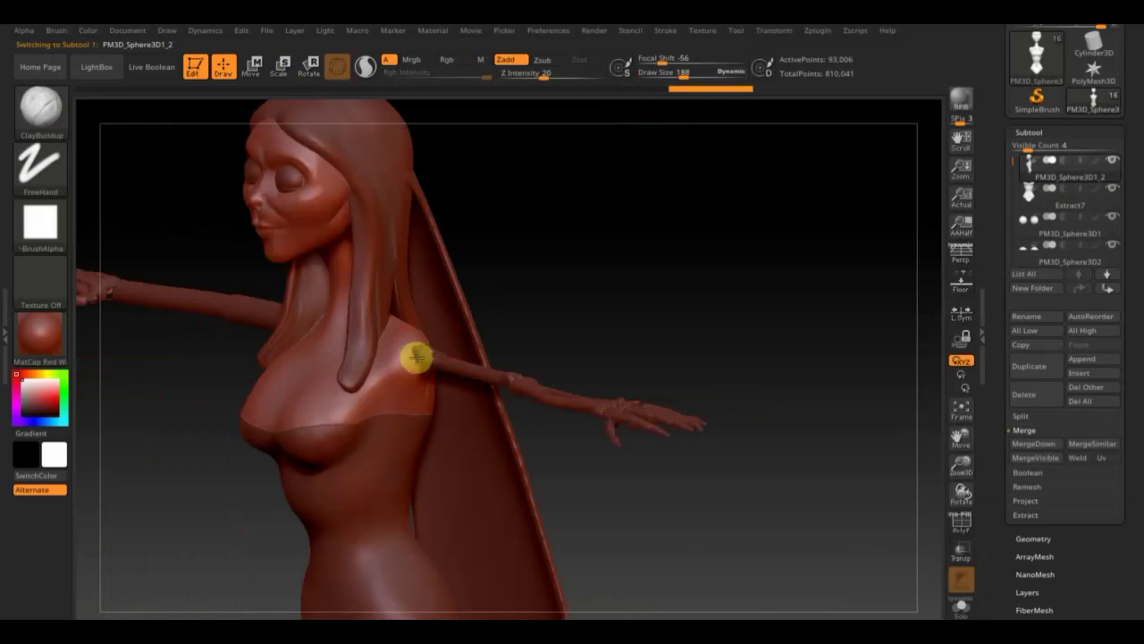
pyautogui.moveTo(524, 314); pyautogui.dragTo(582, 296)
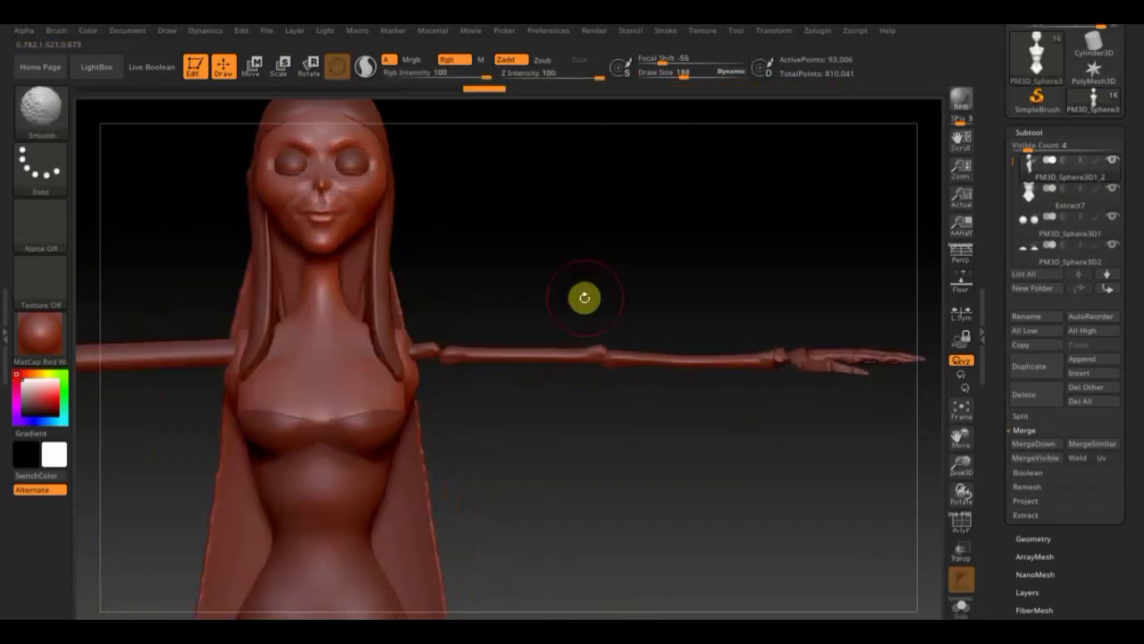
pyautogui.moveTo(552, 251); pyautogui.dragTo(420, 350)
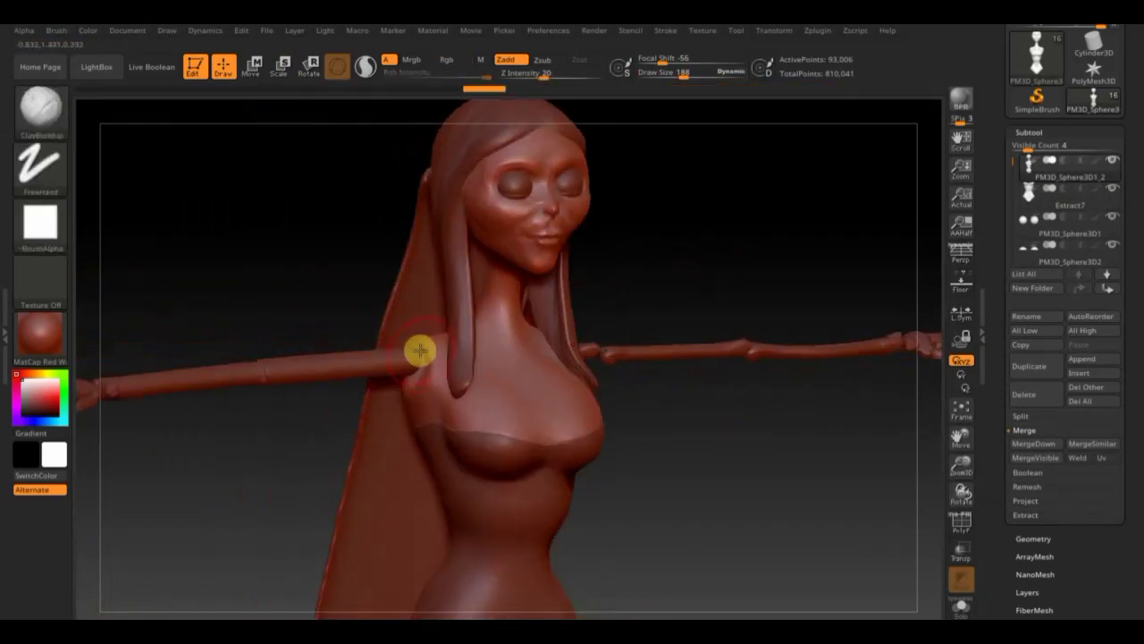
pyautogui.moveTo(519, 83); pyautogui.dragTo(513, 80)
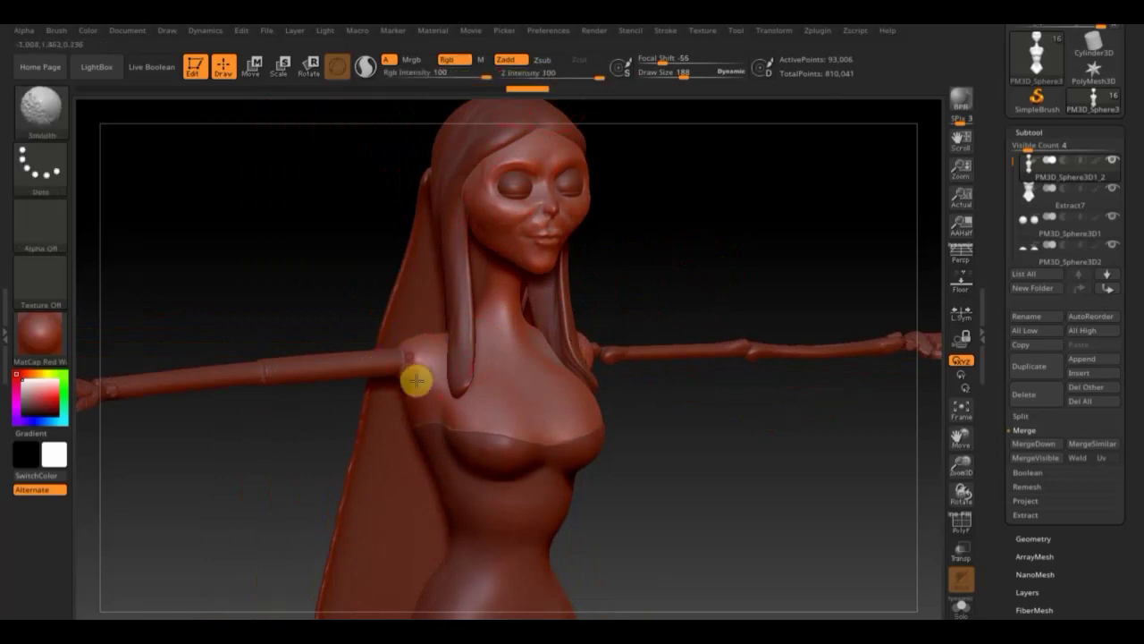
# Step: Make the arm bone active and return to ClayBuildup with Draw Size 81
pyautogui.moveTo(414, 378)
pyautogui.mouseDown()
pyautogui.moveTo(667, 441)
pyautogui.moveTo(348, 403)
pyautogui.moveTo(527, 452)
pyautogui.moveTo(655, 254)
pyautogui.mouseUp()
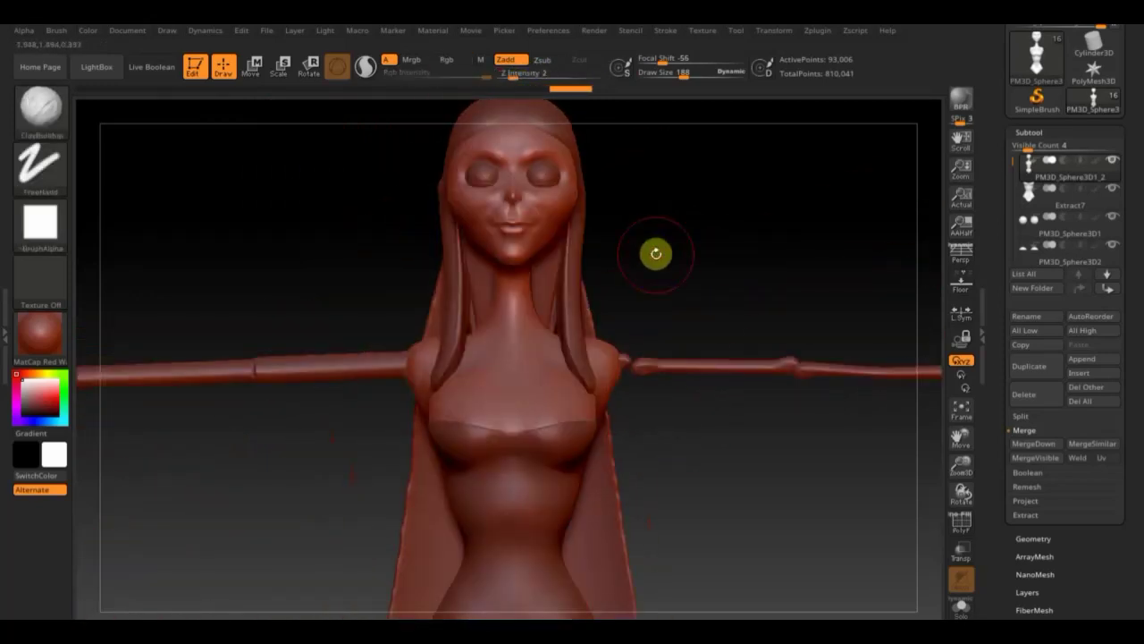
pyautogui.keyDown('alt'); pyautogui.click(631, 368); pyautogui.keyUp('alt')
pyautogui.press('b')
pyautogui.press('m')
pyautogui.press('t')
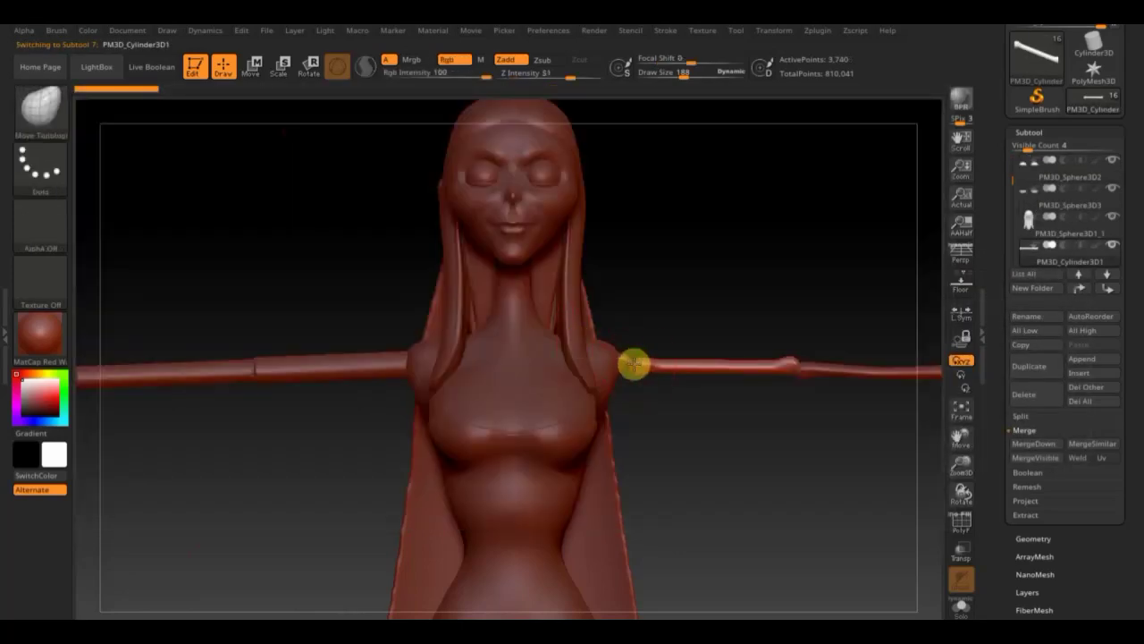
pyautogui.moveTo(644, 380)
pyautogui.mouseDown()
pyautogui.moveTo(659, 340)
pyautogui.moveTo(759, 285)
pyautogui.mouseUp()
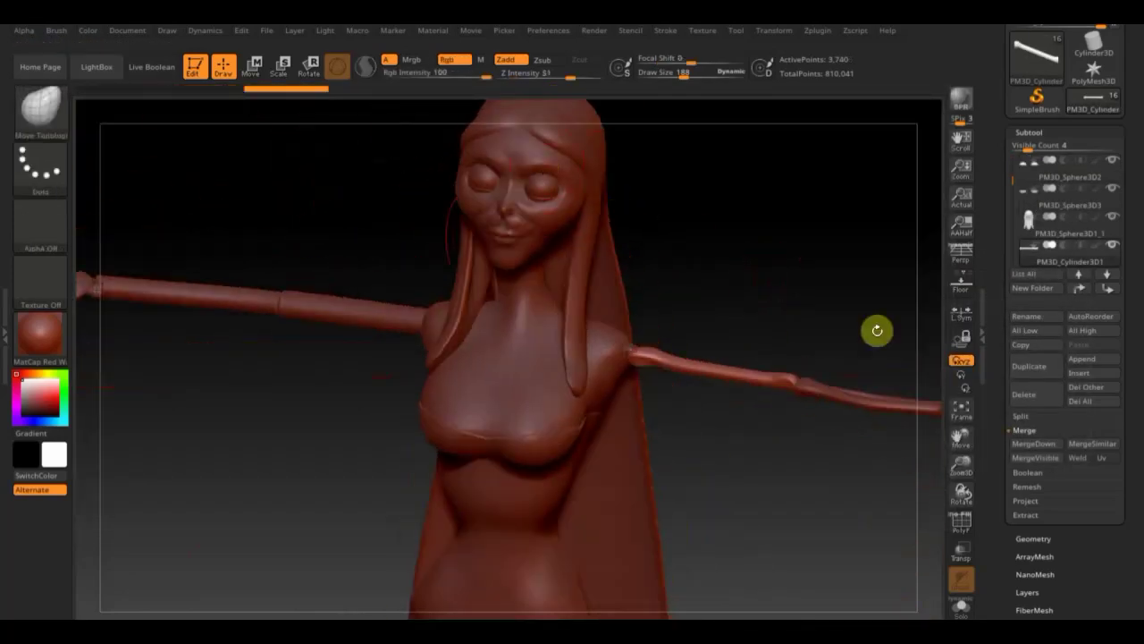
pyautogui.press('b')
pyautogui.press('c')
pyautogui.press('b')
pyautogui.moveTo(677, 79); pyautogui.dragTo(668, 78)
pyautogui.moveTo(680, 179); pyautogui.dragTo(640, 358)
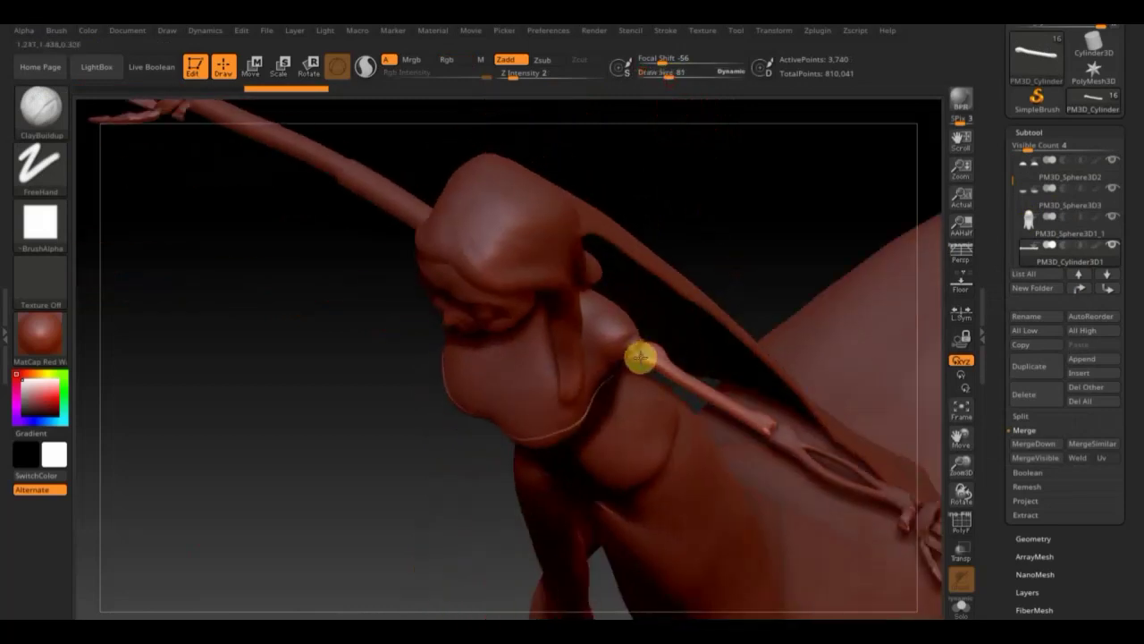
# Step: Smooth out the bumpy joint on the arm bone, then reduce the brush to size 28
pyautogui.keyDown('ctrl'); pyautogui.moveTo(634, 353); pyautogui.dragTo(631, 370, button='right'); pyautogui.keyUp('ctrl')
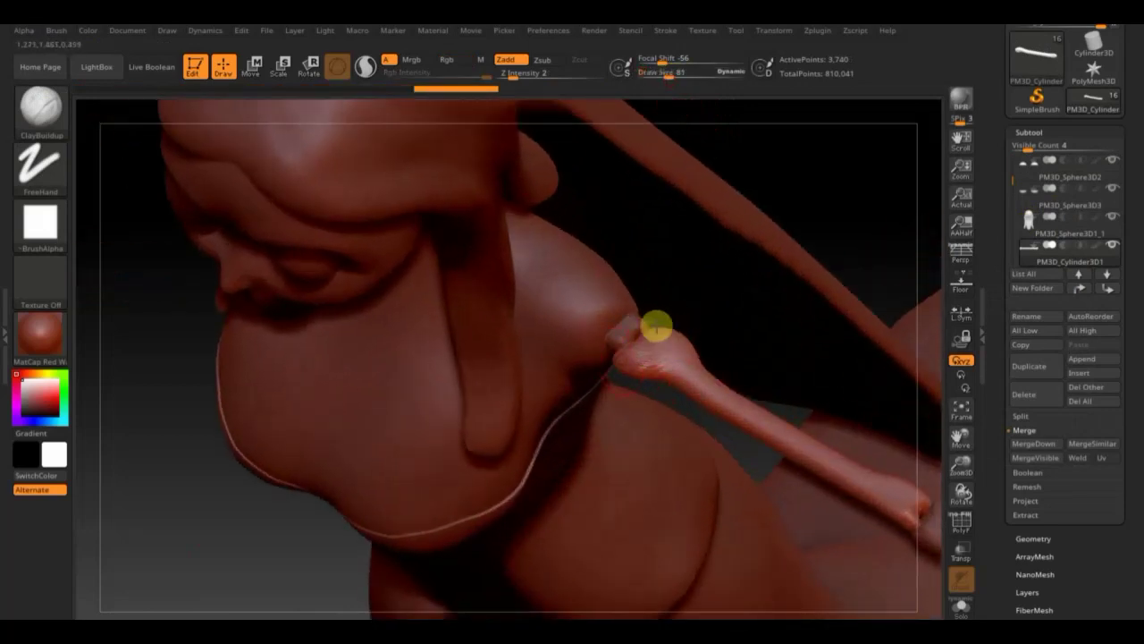
pyautogui.moveTo(656, 328); pyautogui.dragTo(650, 362, button='right')
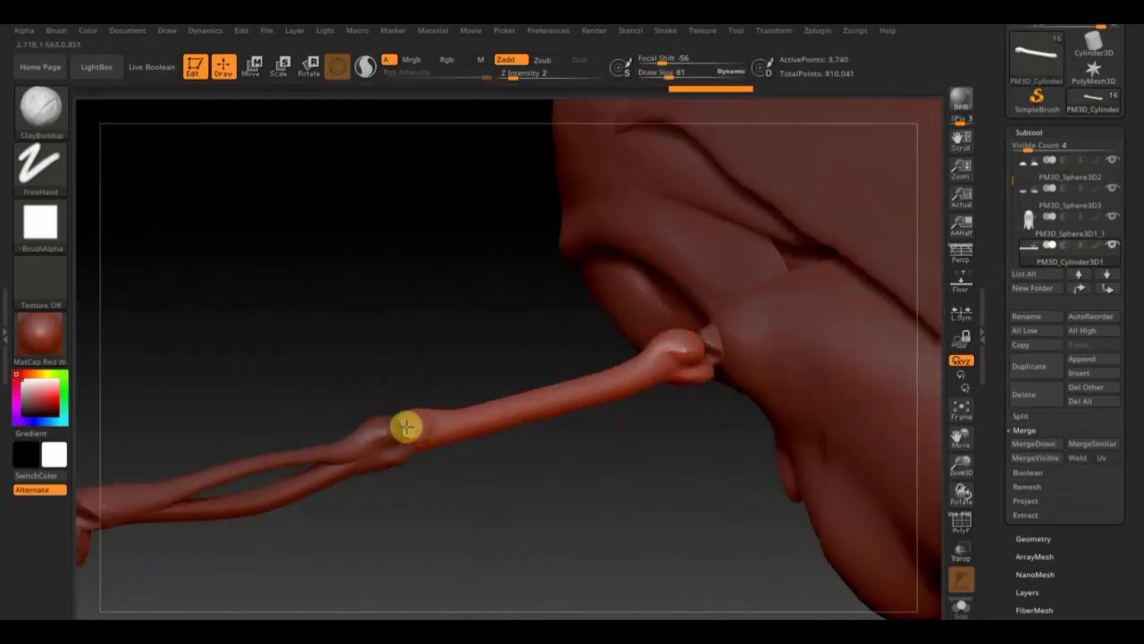
pyautogui.moveTo(406, 428)
pyautogui.mouseDown(button='right')
pyautogui.moveTo(511, 453)
pyautogui.moveTo(366, 438)
pyautogui.mouseUp(button='right')
pyautogui.keyDown('shift'); pyautogui.moveTo(347, 454); pyautogui.dragTo(401, 440); pyautogui.keyUp('shift')
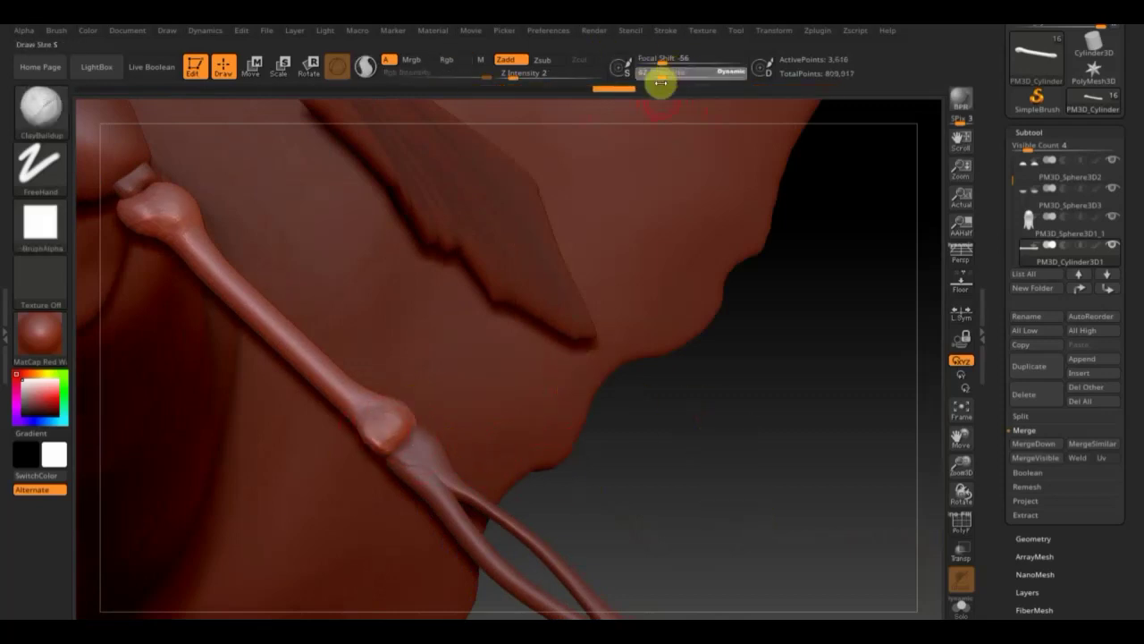
pyautogui.moveTo(660, 82); pyautogui.dragTo(656, 82)
# Step: Isolate the arm bone, inspect it, and activate another arm bone piece
pyautogui.keyDown('ctrl'); pyautogui.keyDown('shift'); pyautogui.click(393, 432); pyautogui.keyUp('shift'); pyautogui.keyUp('ctrl')
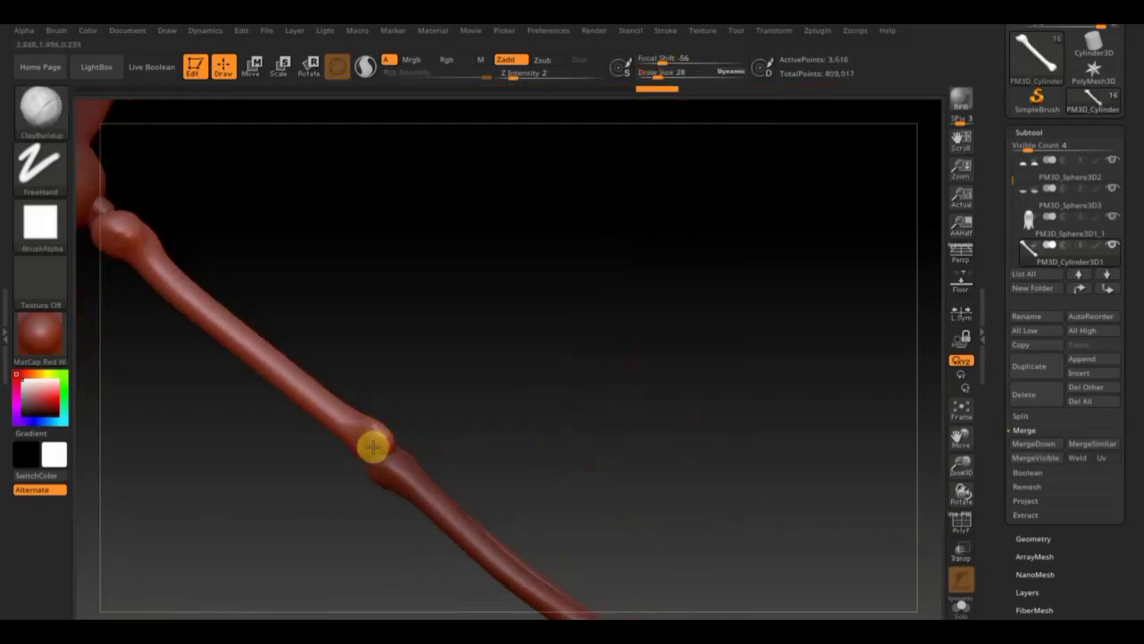
pyautogui.moveTo(331, 405)
pyautogui.mouseDown()
pyautogui.moveTo(515, 352)
pyautogui.moveTo(324, 453)
pyautogui.mouseUp()
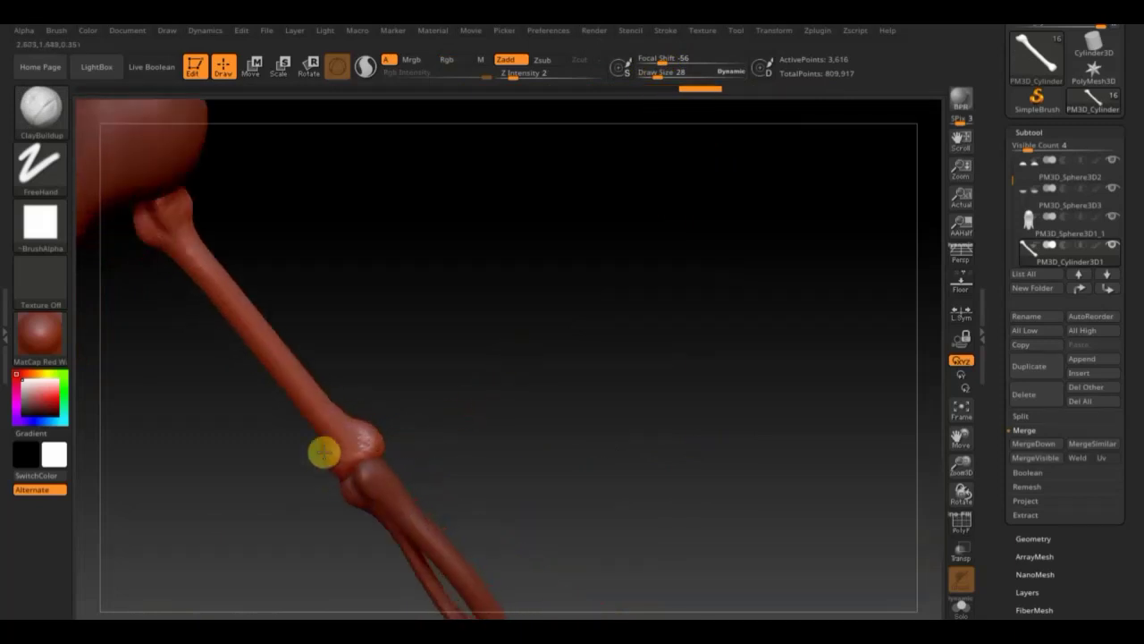
pyautogui.moveTo(468, 406); pyautogui.dragTo(396, 552)
pyautogui.press('n')
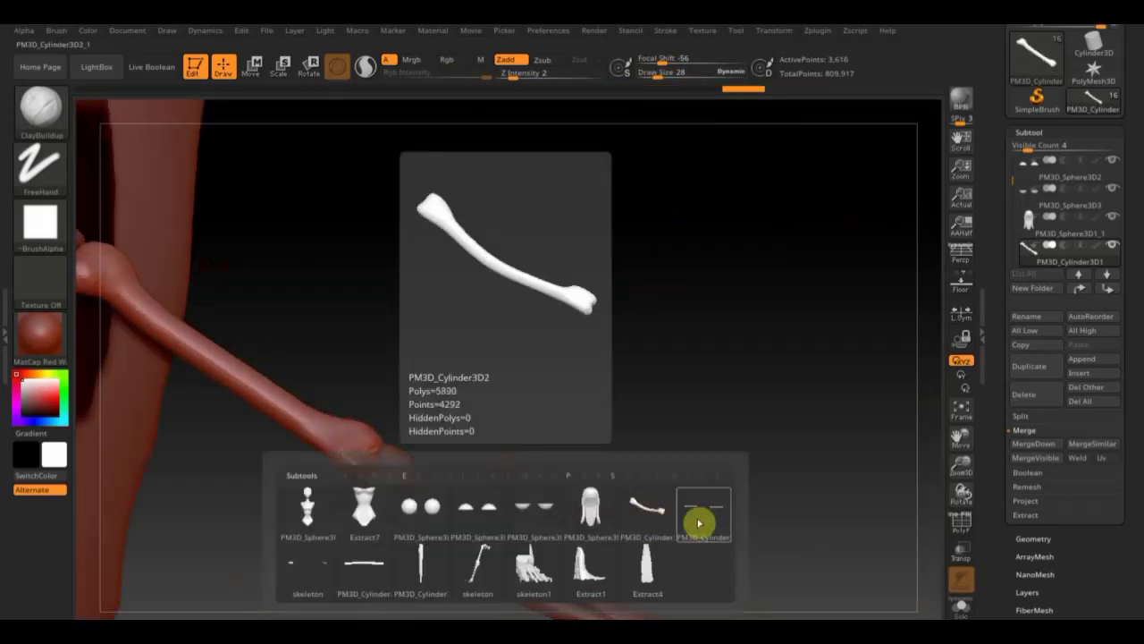
pyautogui.click(403, 542)
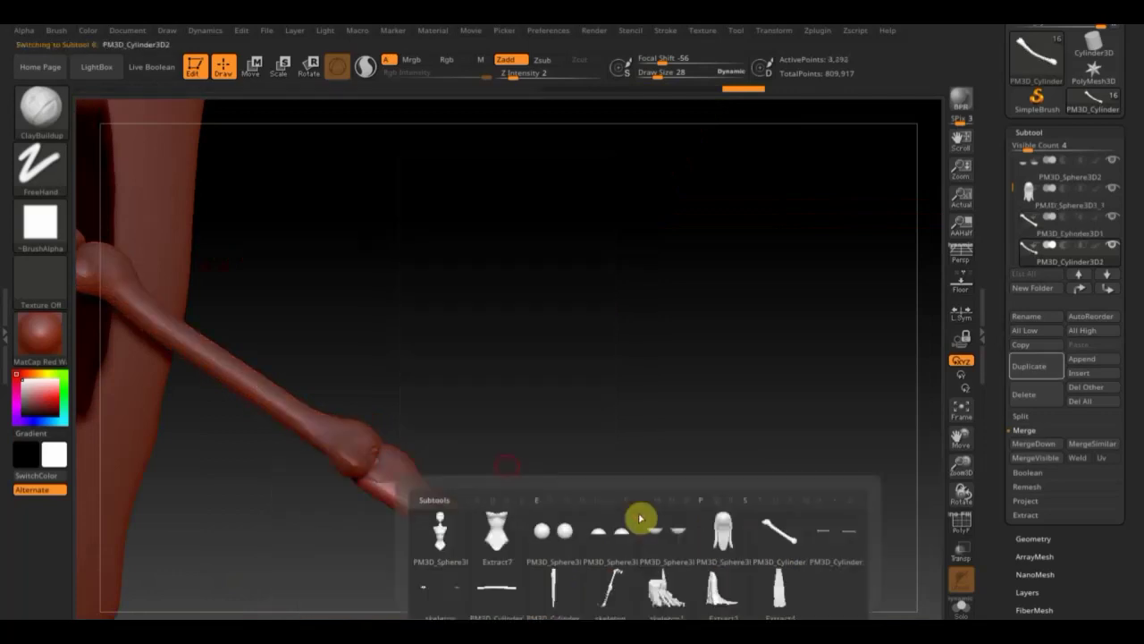
pyautogui.click(764, 442)
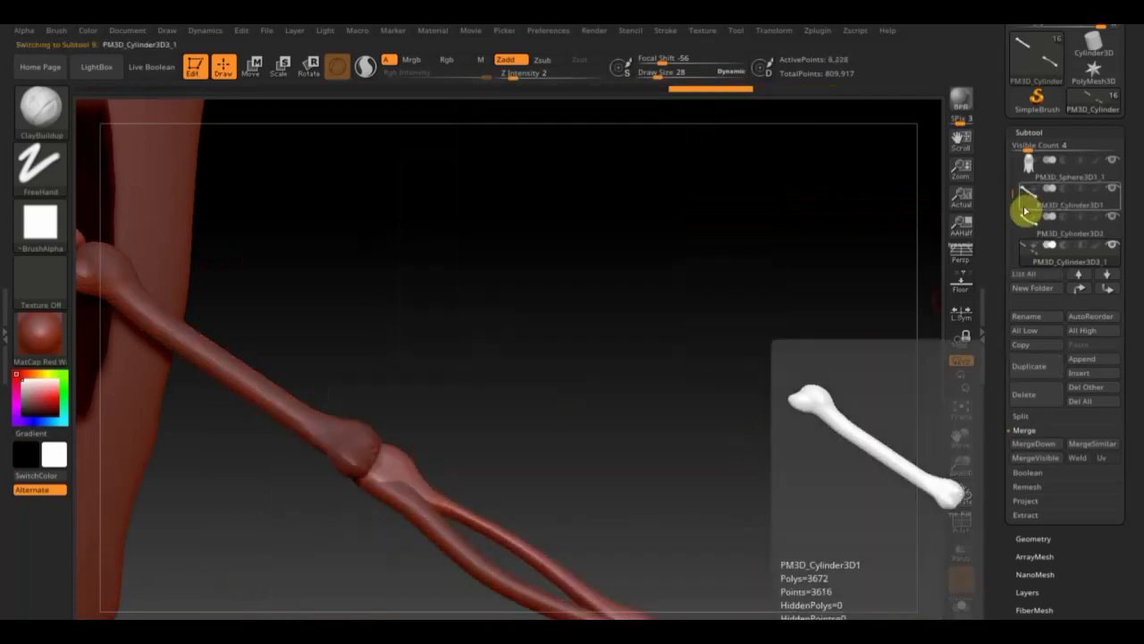
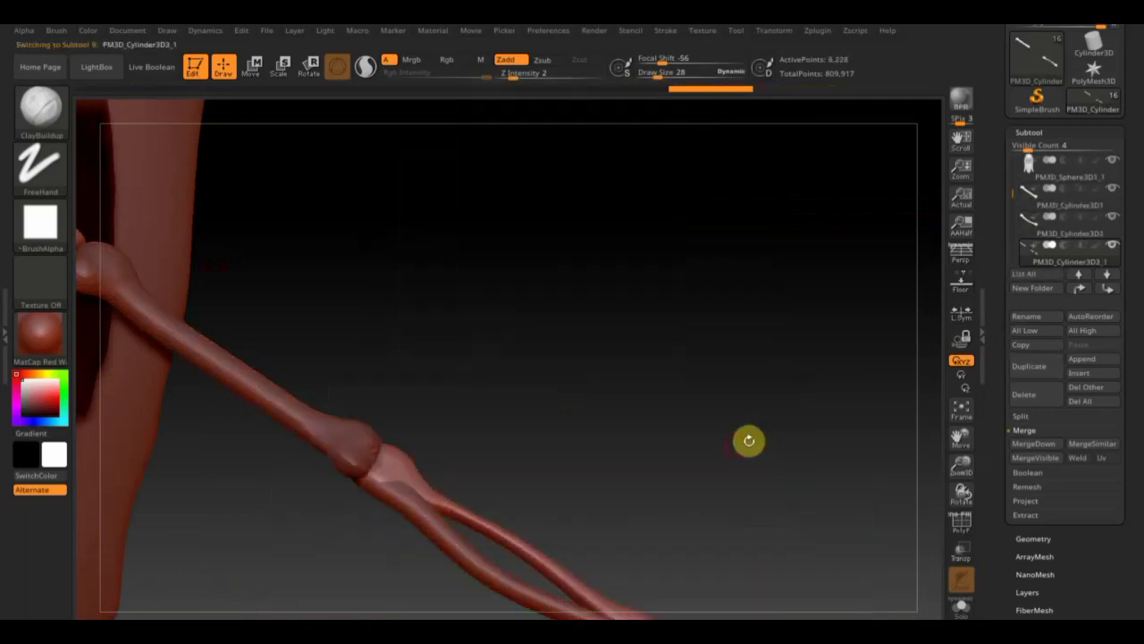
# Step: Merge the arm bone piece down into the skeleton subtool, confirming the non-undoable warning
pyautogui.click(1030, 225)
pyautogui.click(1042, 445)
pyautogui.click(891, 480)
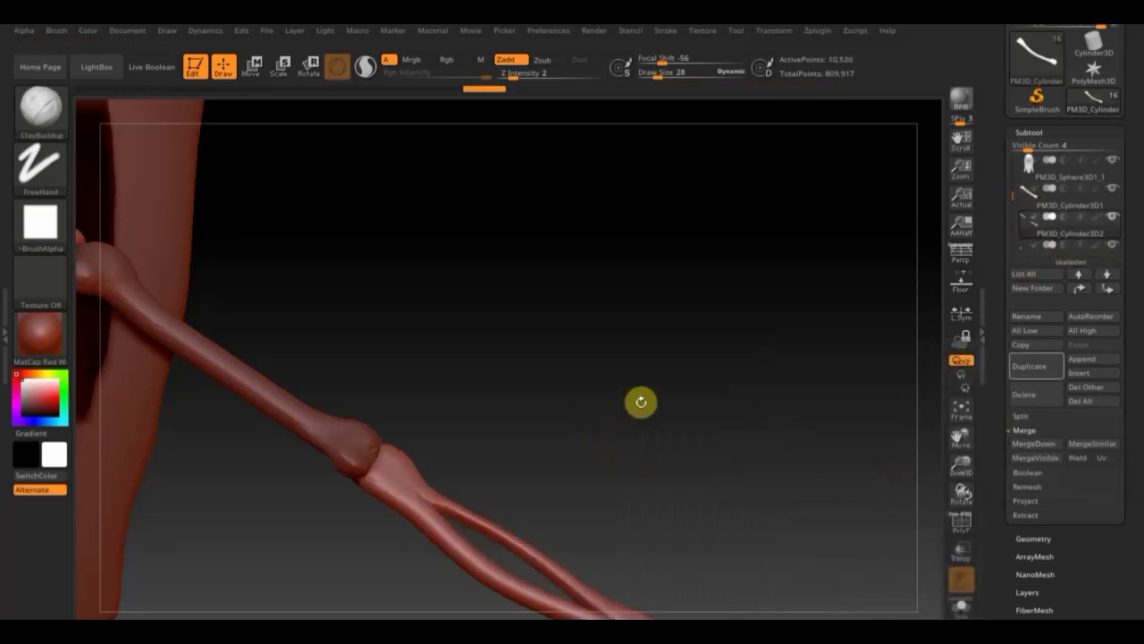
pyautogui.moveTo(638, 401)
pyautogui.mouseDown()
pyautogui.moveTo(685, 349)
pyautogui.moveTo(717, 378)
pyautogui.moveTo(560, 253)
pyautogui.mouseUp()
# Step: Step back one undo state, shrink the brush and zoom in on the chest and shoulder
pyautogui.click(497, 91)
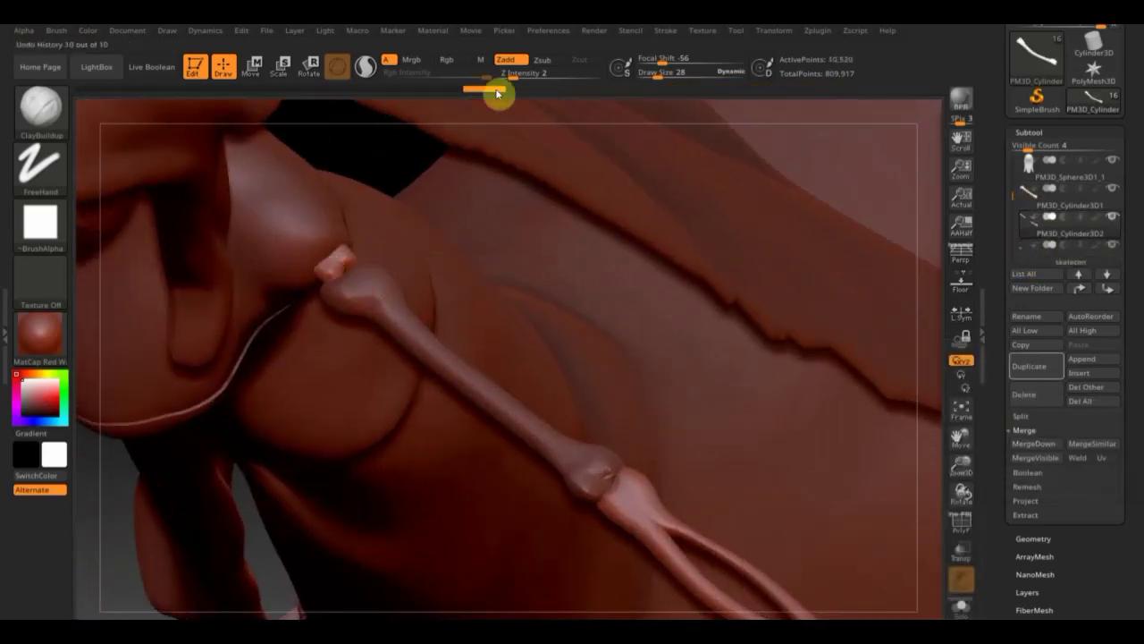
pyautogui.moveTo(678, 83); pyautogui.dragTo(677, 77)
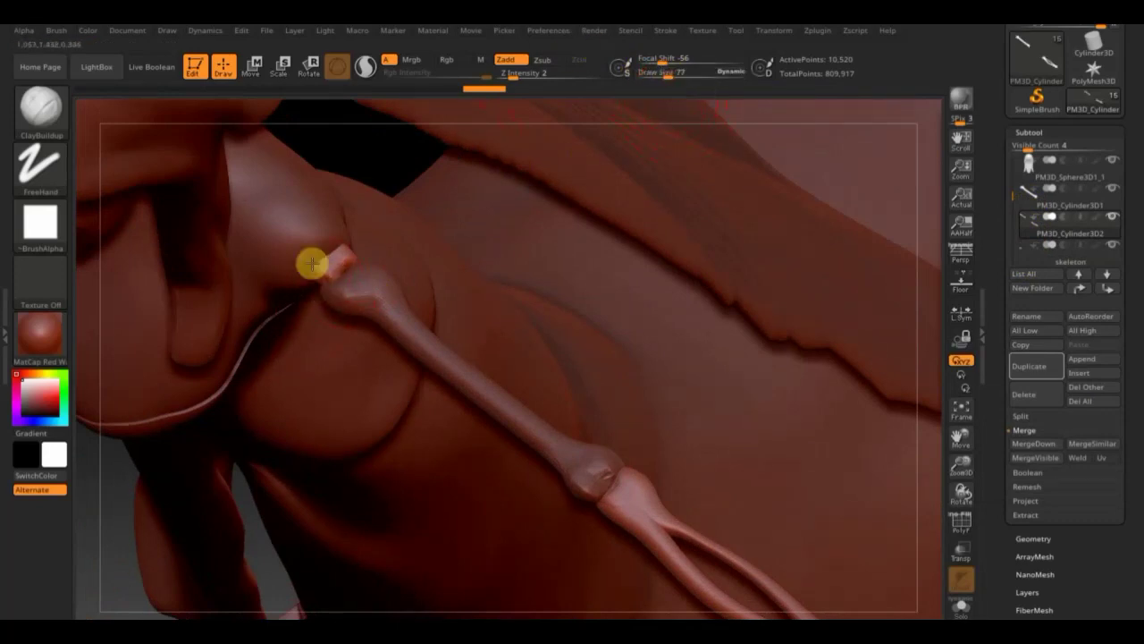
pyautogui.moveTo(927, 396)
pyautogui.mouseDown()
pyautogui.moveTo(616, 227)
pyautogui.moveTo(626, 276)
pyautogui.moveTo(659, 307)
pyautogui.moveTo(576, 355)
pyautogui.moveTo(592, 365)
pyautogui.mouseUp()
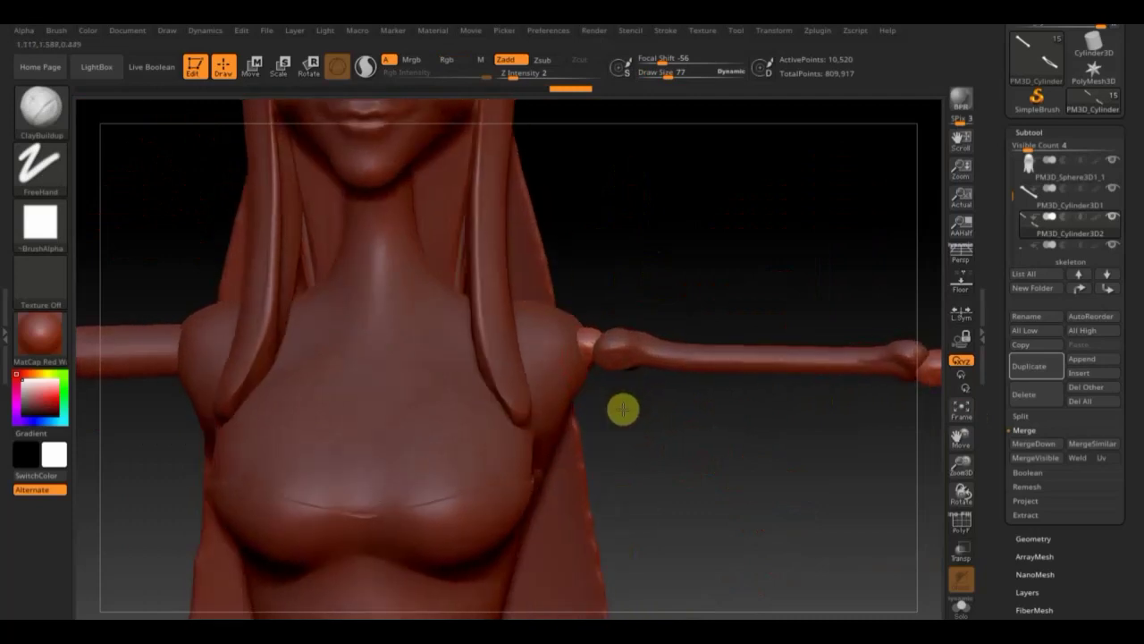
# Step: On the body subtool, build up the shoulders at Z Intensity 6 and smooth them around the arm bones
pyautogui.keyDown('alt'); pyautogui.click(396, 416); pyautogui.keyUp('alt')
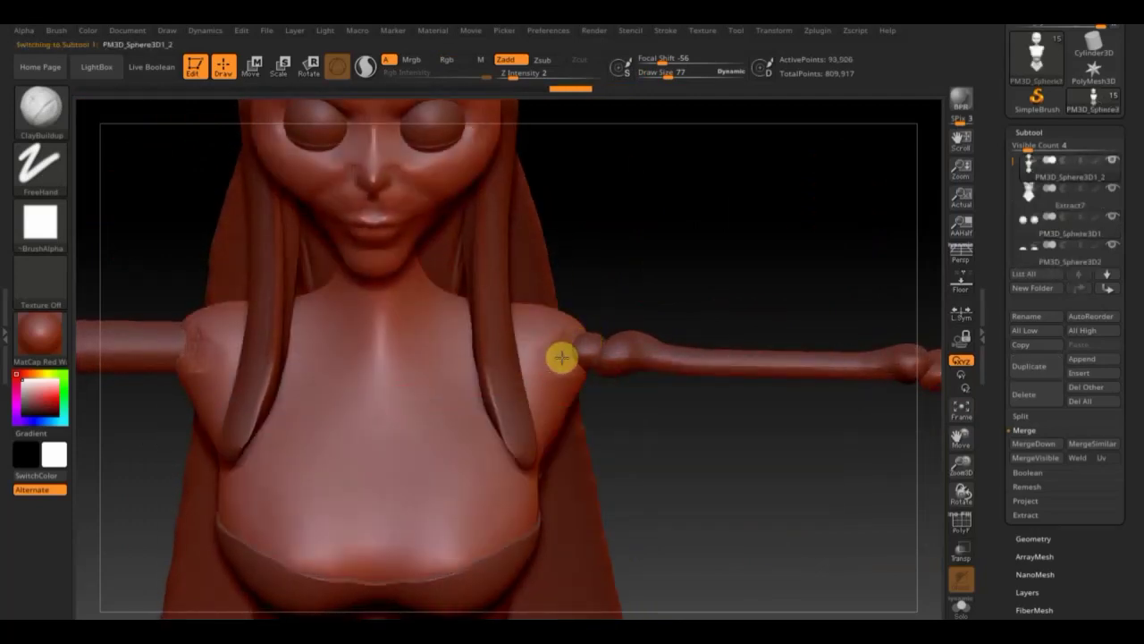
pyautogui.moveTo(519, 76); pyautogui.dragTo(524, 76)
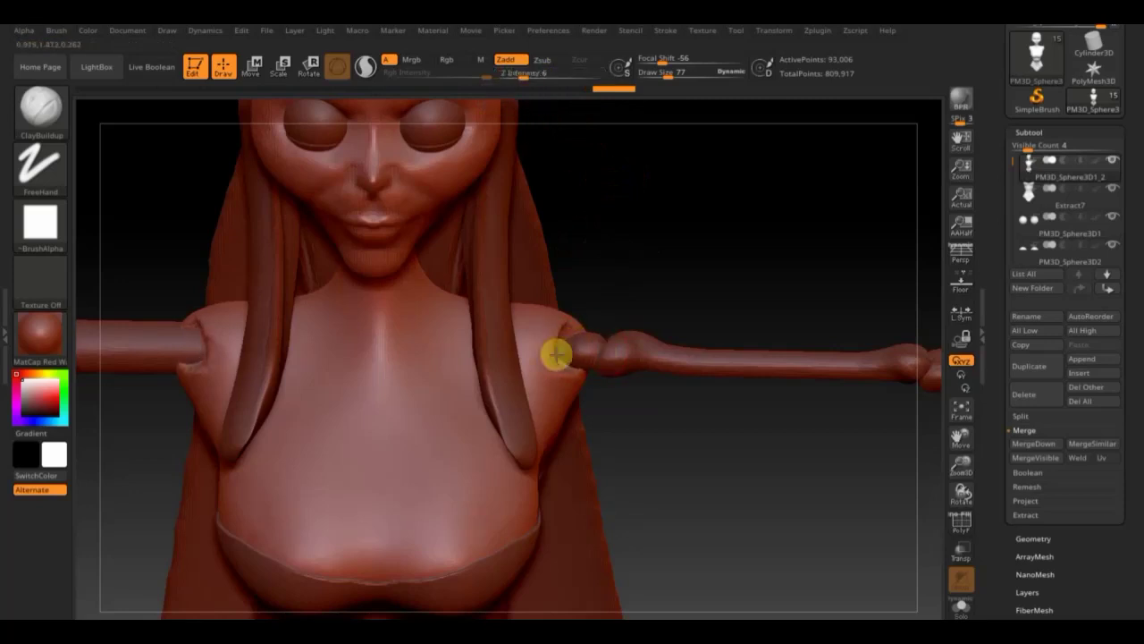
pyautogui.scroll(-2, 707, 286)
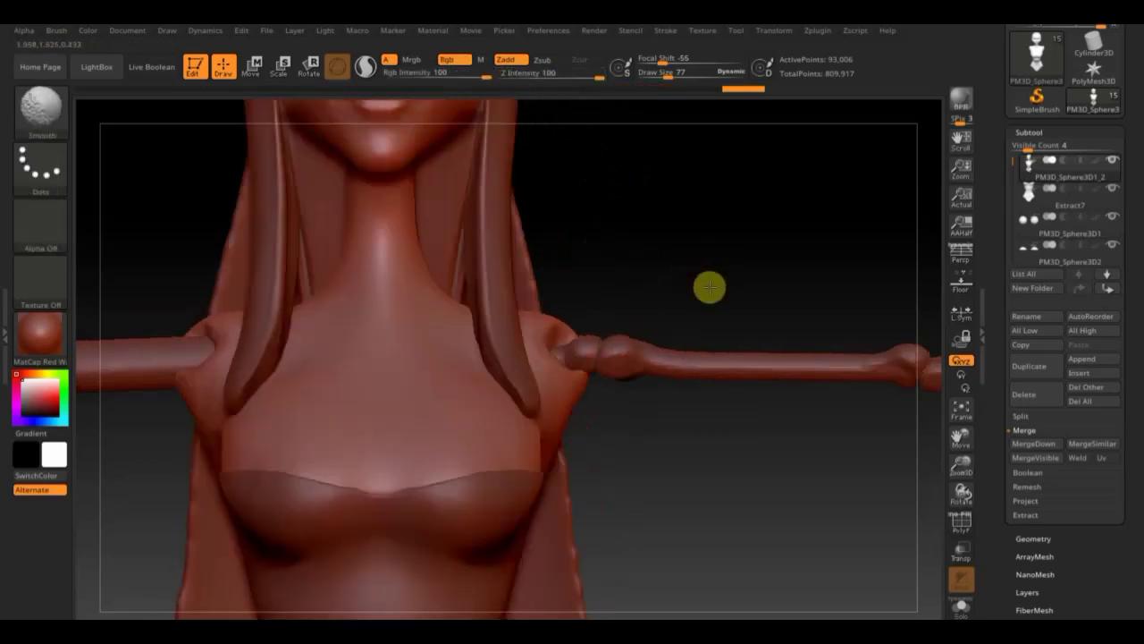
pyautogui.scroll(-3, 700, 492)
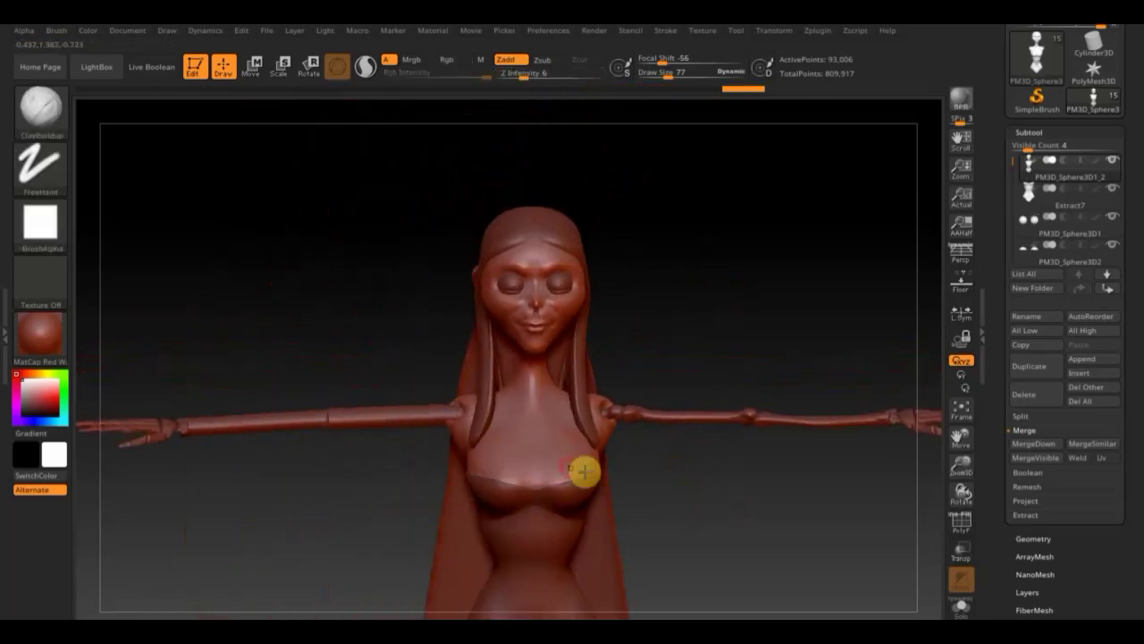
pyautogui.moveTo(583, 471); pyautogui.dragTo(511, 413, button='right')
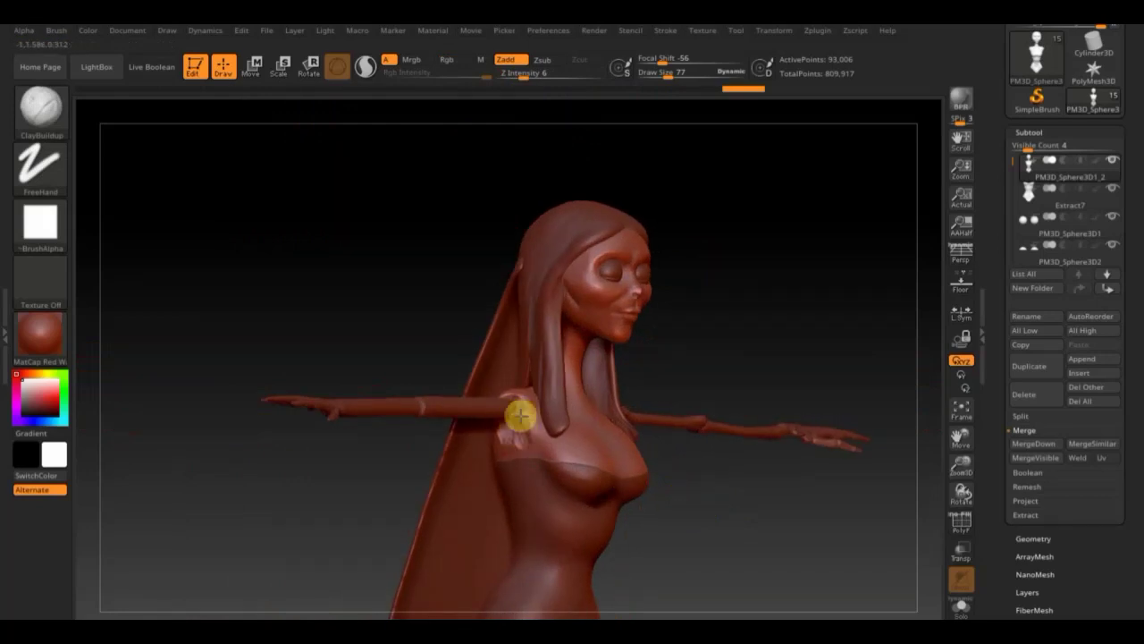
pyautogui.press('shift')
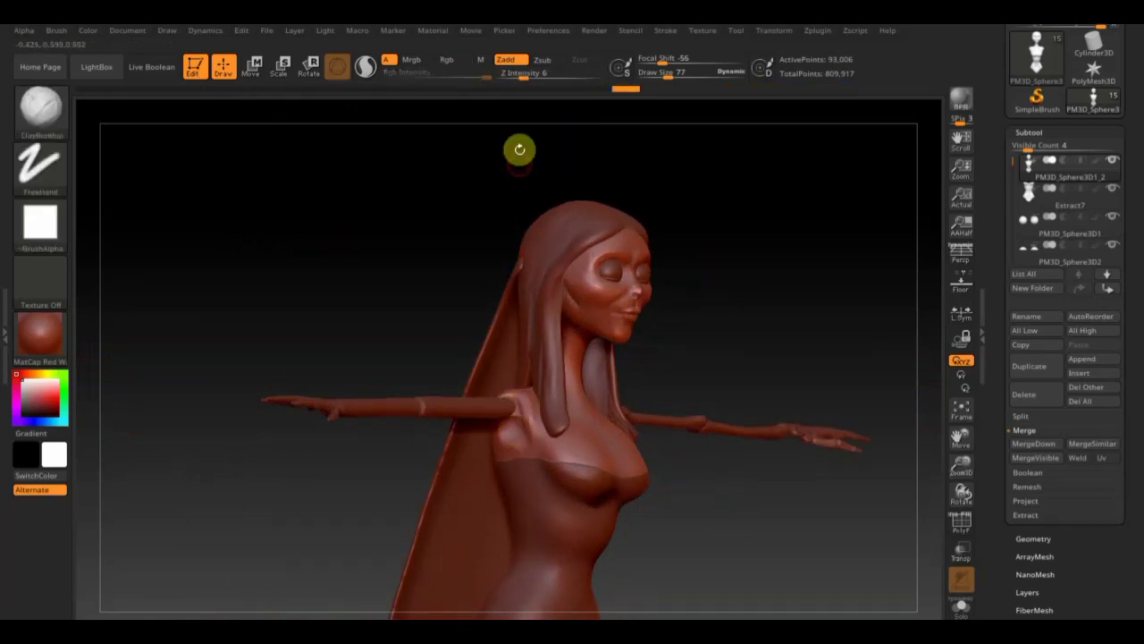
pyautogui.click(513, 72)
pyautogui.moveTo(526, 400)
pyautogui.mouseDown(button='right')
pyautogui.moveTo(741, 539)
pyautogui.moveTo(794, 498)
pyautogui.mouseUp(button='right')
pyautogui.moveTo(723, 462)
pyautogui.keyDown('ctrl'); pyautogui.mouseDown(button='right')
pyautogui.moveTo(695, 329)
pyautogui.moveTo(700, 396)
pyautogui.moveTo(644, 329)
pyautogui.moveTo(682, 402)
pyautogui.moveTo(819, 358)
pyautogui.mouseUp(button='right'); pyautogui.keyUp('ctrl')
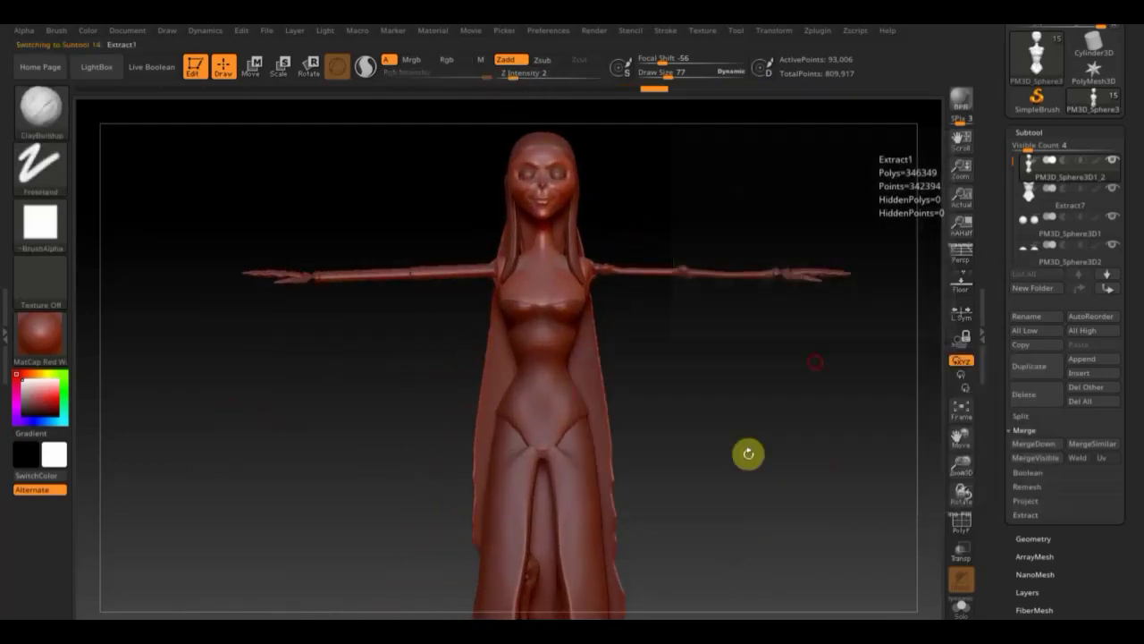
# Step: Select the Extract1 dress, convert it to a DynaMesh and smooth its surface
pyautogui.keyDown('alt'); pyautogui.click(555, 441); pyautogui.keyUp('alt')
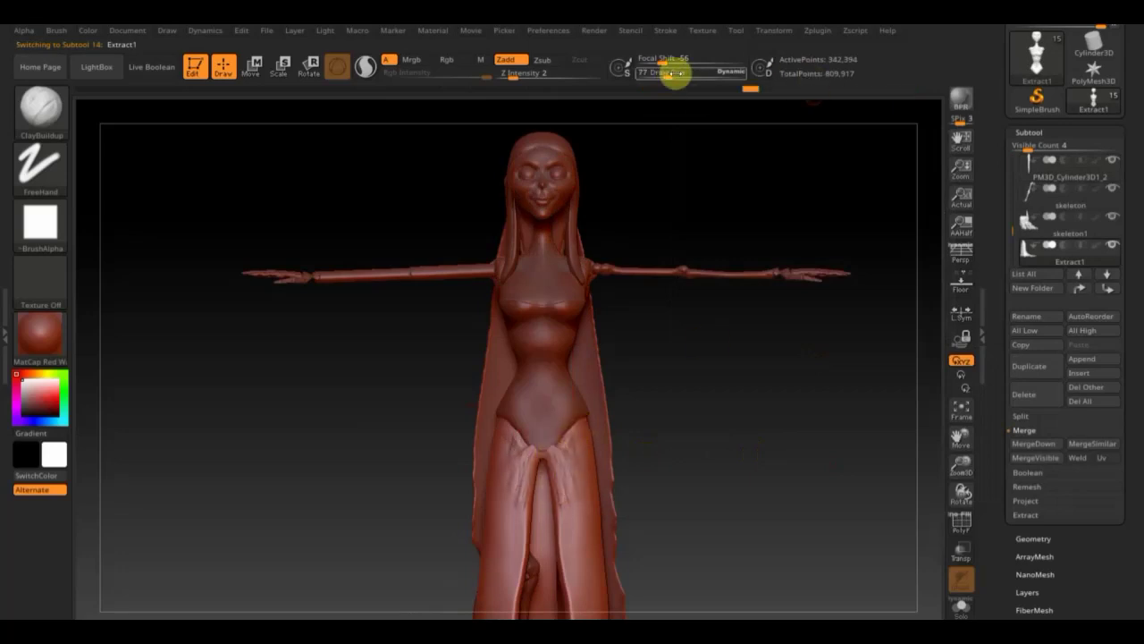
pyautogui.press('ctrl')
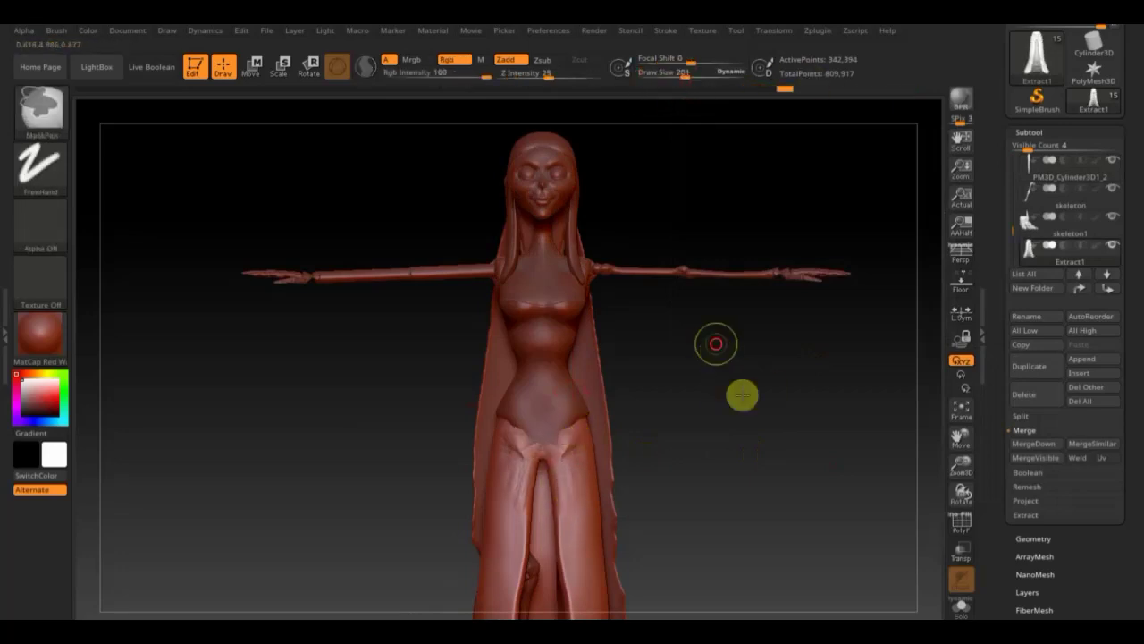
pyautogui.click(1041, 538)
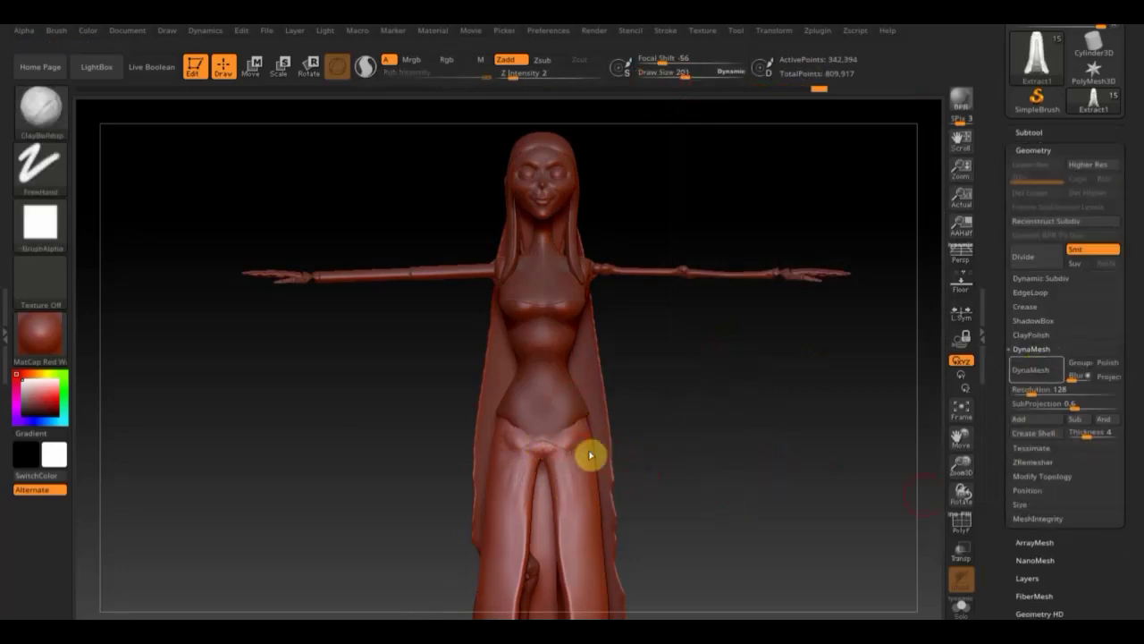
pyautogui.press('shift')
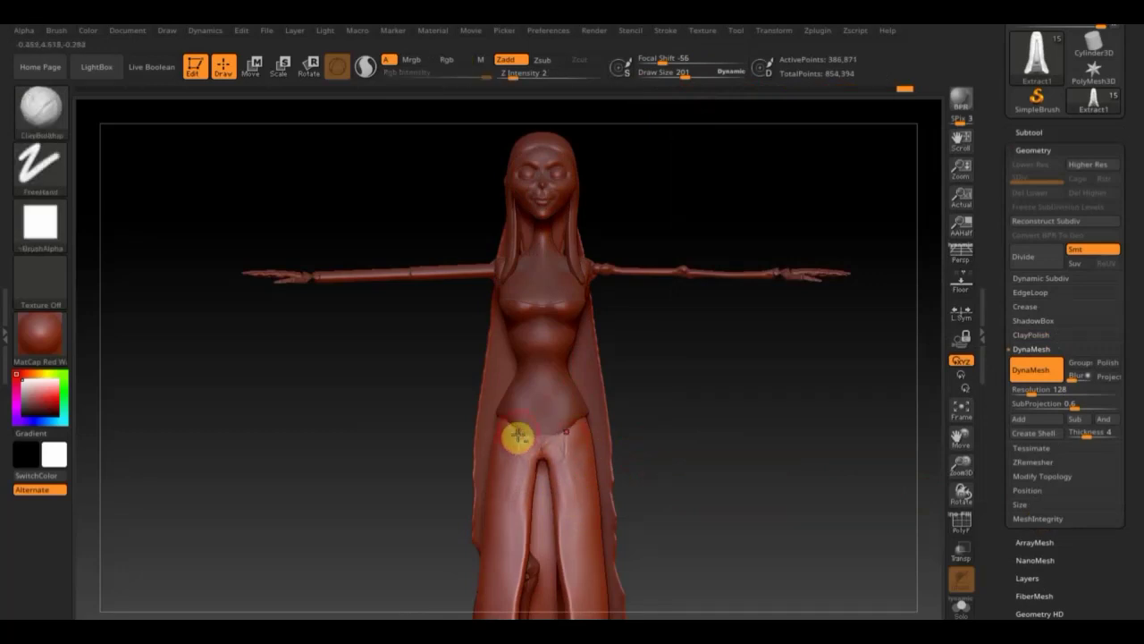
pyautogui.press('shift')
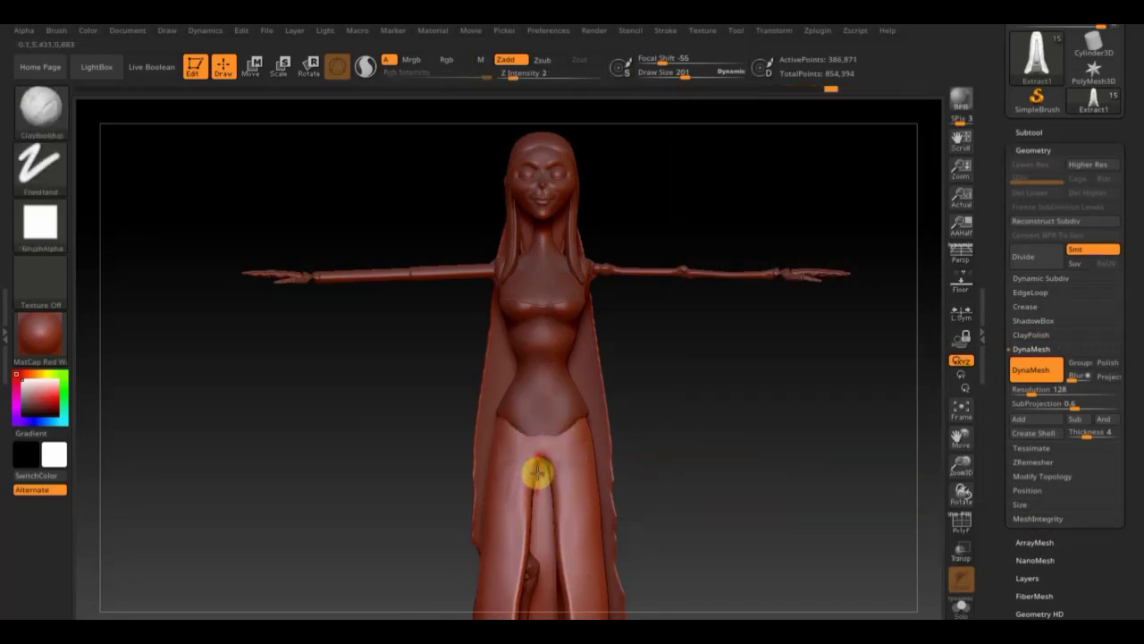
pyautogui.moveTo(727, 489)
pyautogui.keyDown('alt'); pyautogui.mouseDown()
pyautogui.moveTo(725, 376)
pyautogui.moveTo(722, 503)
pyautogui.moveTo(437, 471)
pyautogui.mouseUp(); pyautogui.keyUp('alt')
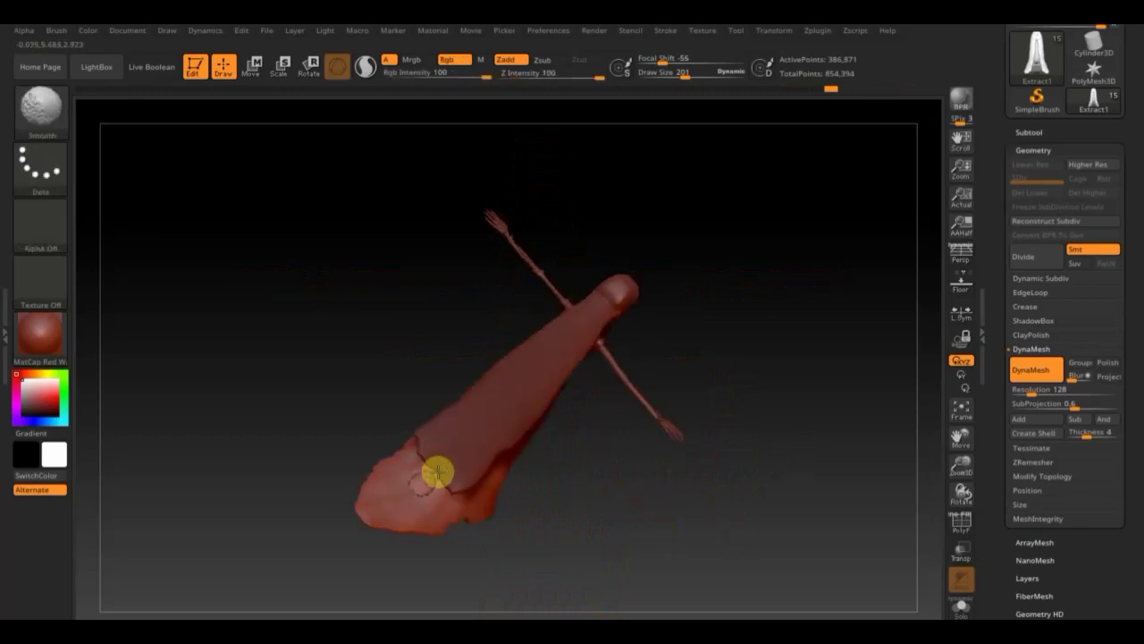
# Step: Sculpt a stroke along the dress hem, then undo the stray hem strokes
pyautogui.click(52, 37)
pyautogui.click(115, 449)
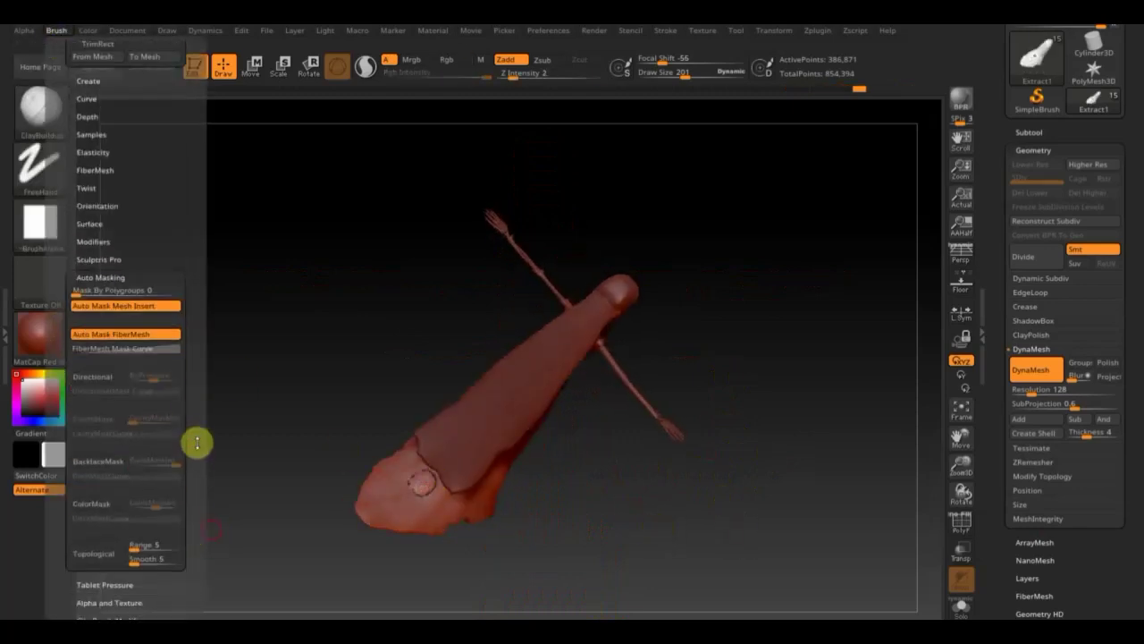
pyautogui.click(475, 484)
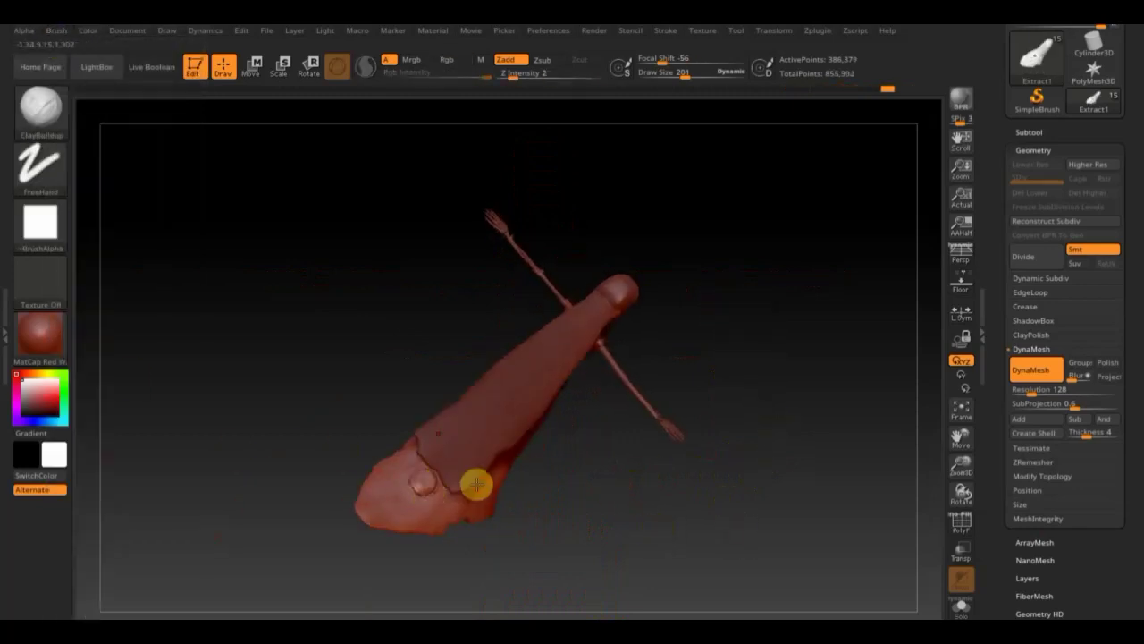
pyautogui.keyDown('alt'); pyautogui.moveTo(582, 528); pyautogui.dragTo(437, 490); pyautogui.keyUp('alt')
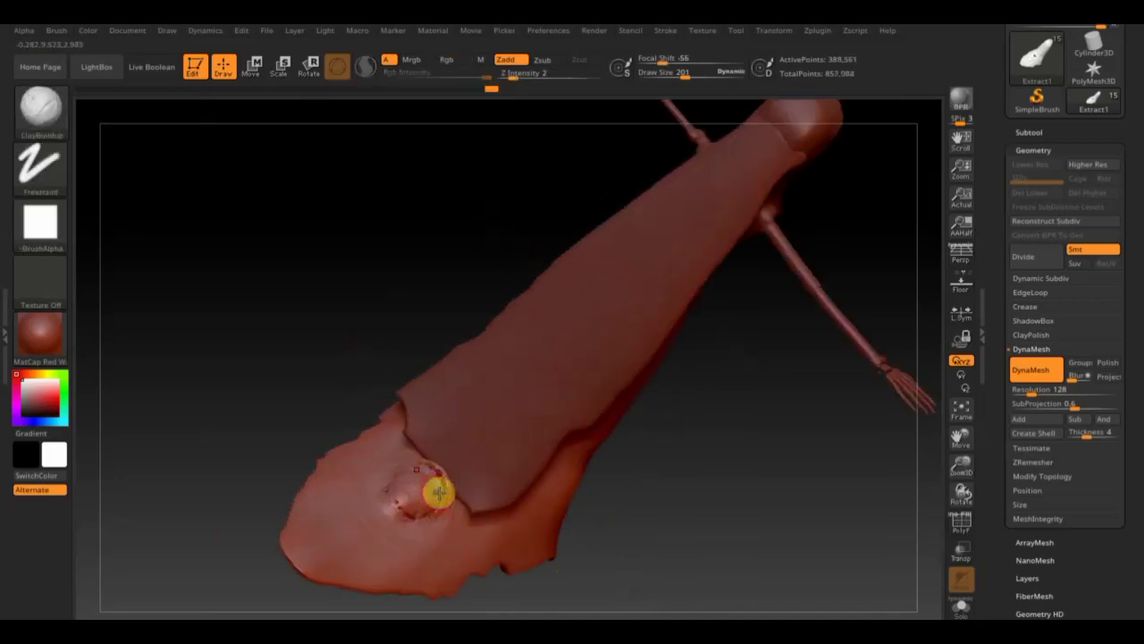
pyautogui.moveTo(614, 566)
pyautogui.mouseDown()
pyautogui.moveTo(522, 395)
pyautogui.moveTo(672, 424)
pyautogui.mouseUp()
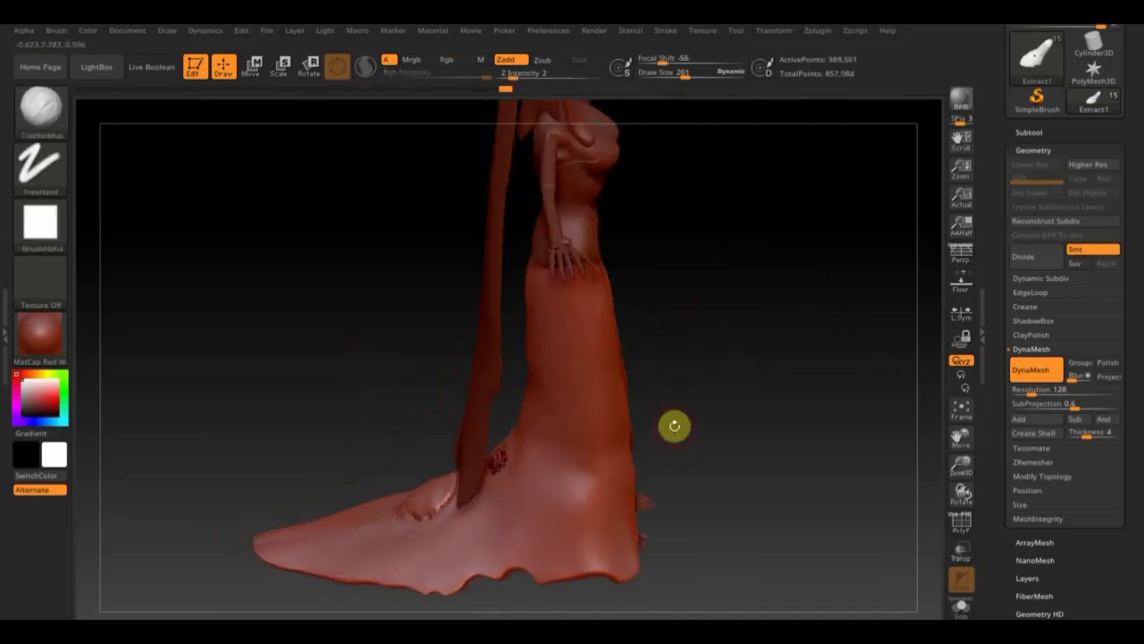
pyautogui.click(480, 90)
pyautogui.click(453, 89)
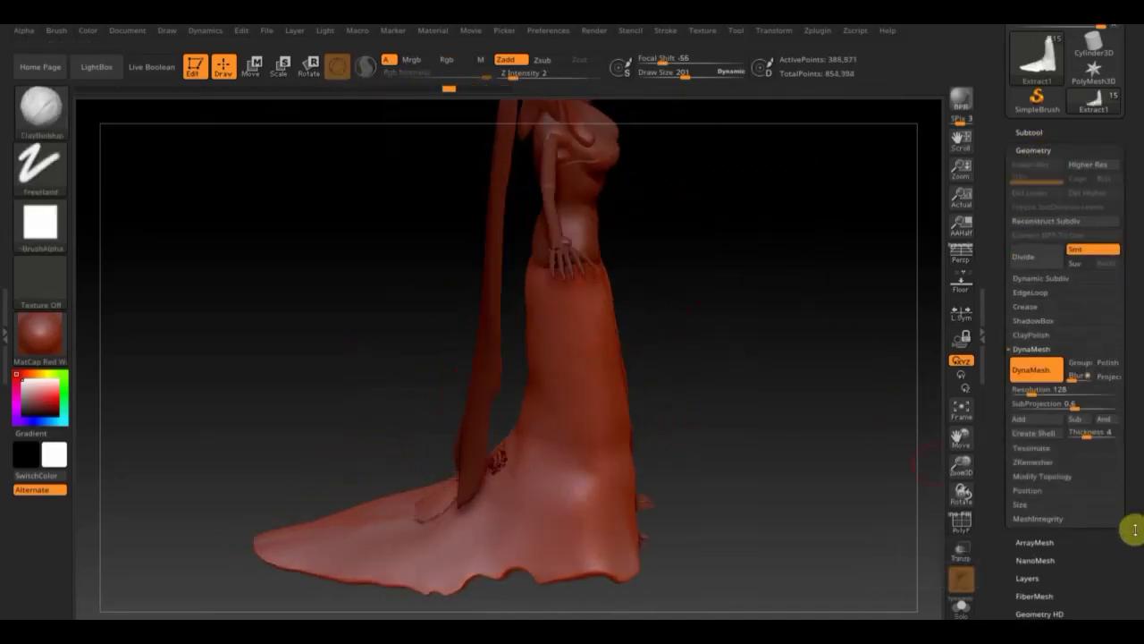
pyautogui.scroll(-2, 1055, 516)
pyautogui.scroll(-5, 1059, 528)
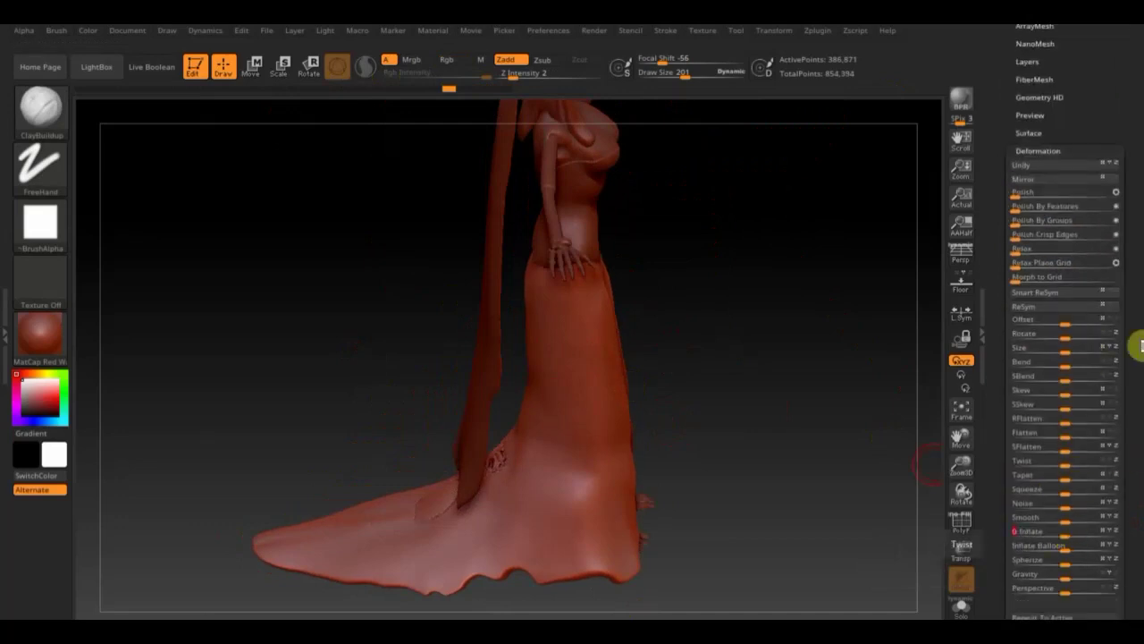
pyautogui.scroll(10, 1135, 345)
pyautogui.scroll(-3, 1051, 447)
# Step: Remesh the dress with DynaMesh again and smooth the bump inside it
pyautogui.click(1066, 526)
pyautogui.click(1031, 408)
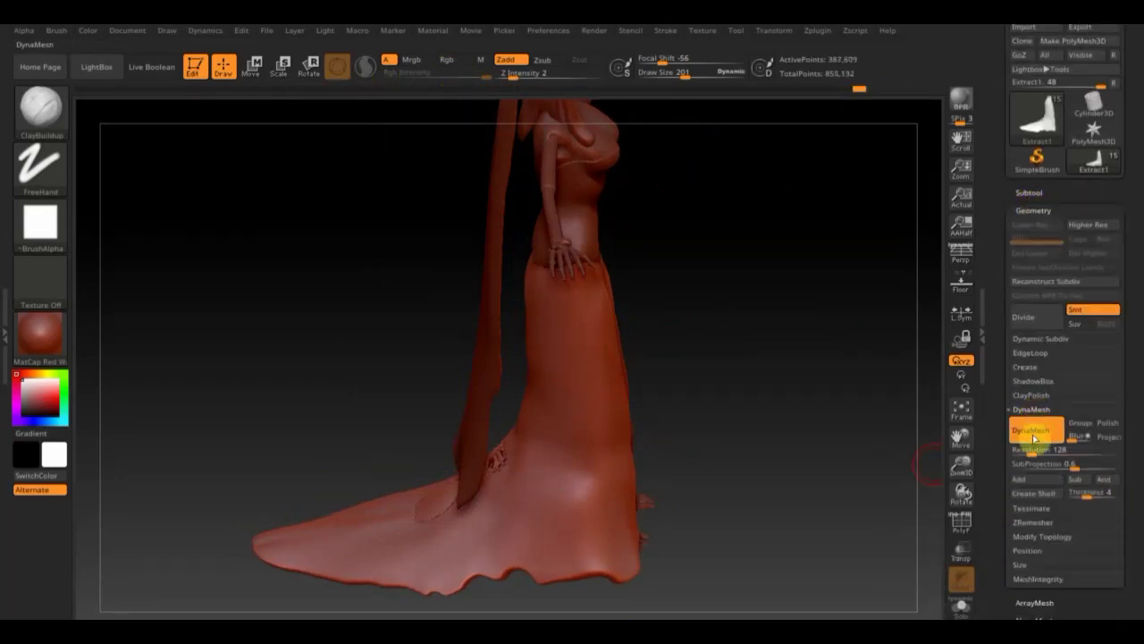
pyautogui.moveTo(797, 325)
pyautogui.mouseDown()
pyautogui.moveTo(797, 370)
pyautogui.moveTo(754, 358)
pyautogui.moveTo(537, 465)
pyautogui.mouseUp()
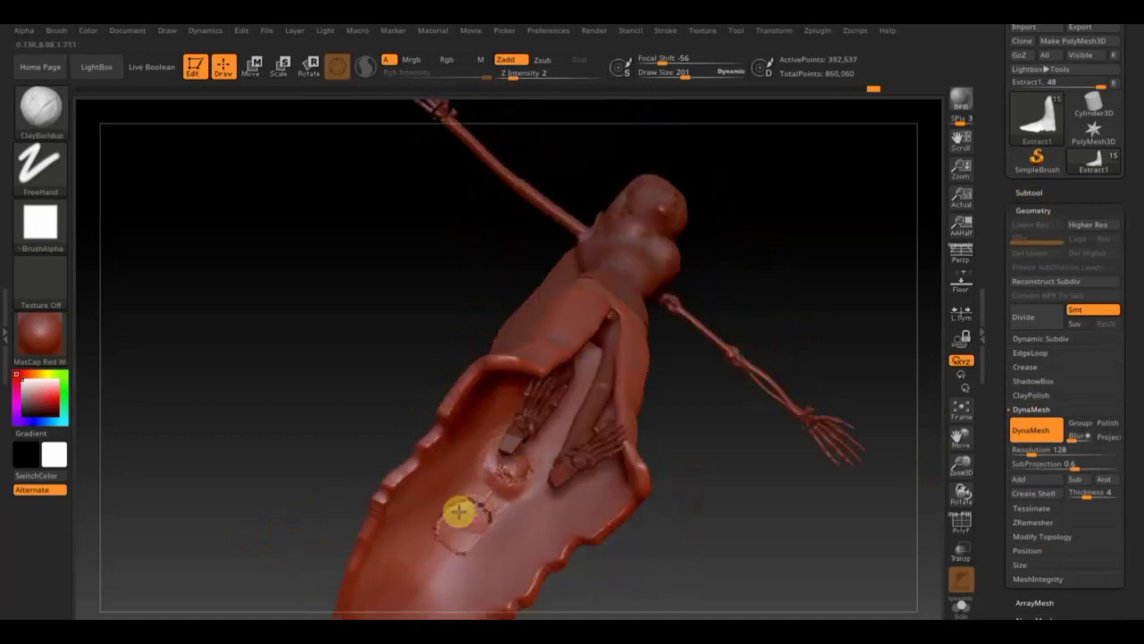
pyautogui.keyDown('ctrl'); pyautogui.click(861, 269); pyautogui.keyUp('ctrl')
pyautogui.press('shift')
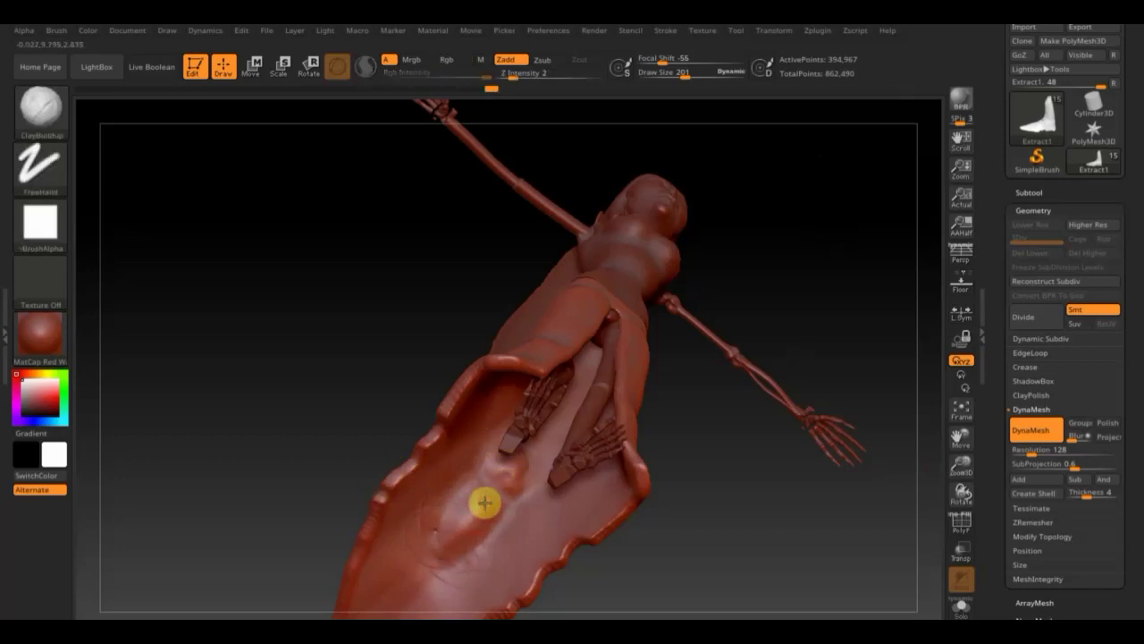
pyautogui.keyDown('shift'); pyautogui.moveTo(483, 505); pyautogui.dragTo(471, 563); pyautogui.keyUp('shift')
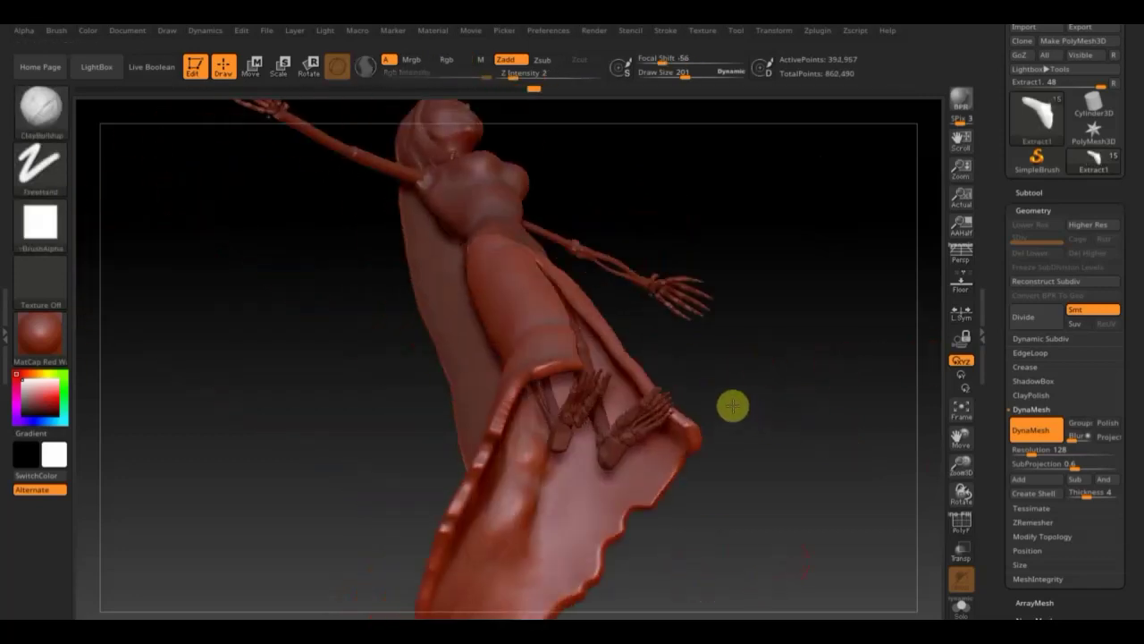
# Step: Build up a ridge on the dress with a larger brush and deflate the dress slightly
pyautogui.moveTo(733, 406)
pyautogui.mouseDown()
pyautogui.moveTo(689, 72)
pyautogui.moveTo(710, 71)
pyautogui.mouseUp()
pyautogui.moveTo(521, 501); pyautogui.dragTo(475, 536)
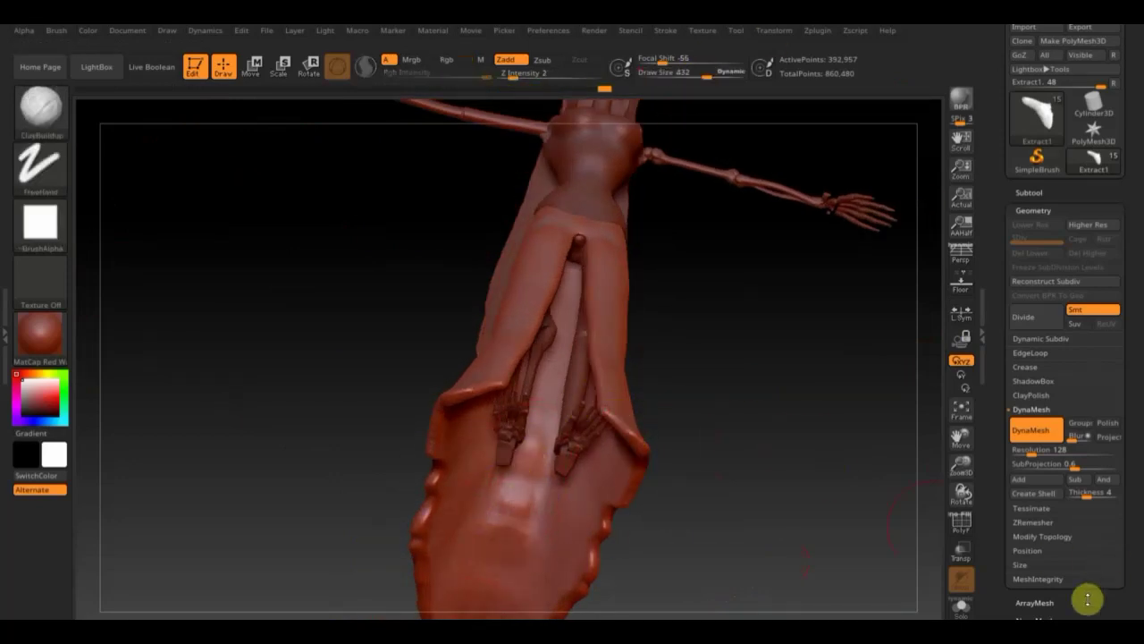
pyautogui.scroll(-5, 1085, 598)
pyautogui.click(1050, 417)
pyautogui.moveTo(1058, 429); pyautogui.dragTo(1042, 429)
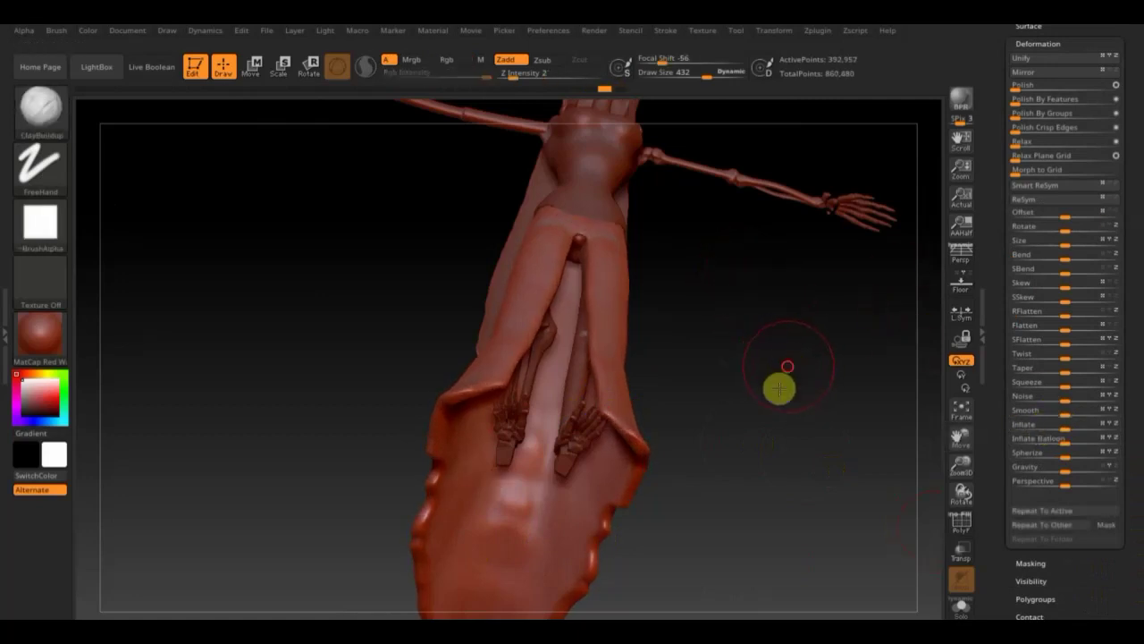
pyautogui.moveTo(779, 388)
pyautogui.keyDown('shift'); pyautogui.mouseDown()
pyautogui.moveTo(802, 452)
pyautogui.moveTo(689, 182)
pyautogui.mouseUp(); pyautogui.keyUp('shift')
# Step: Reshape the lower skirt with Move Topological (size 776, then 297) and select skeleton1
pyautogui.click(45, 107)
pyautogui.press('m')
pyautogui.press('t')
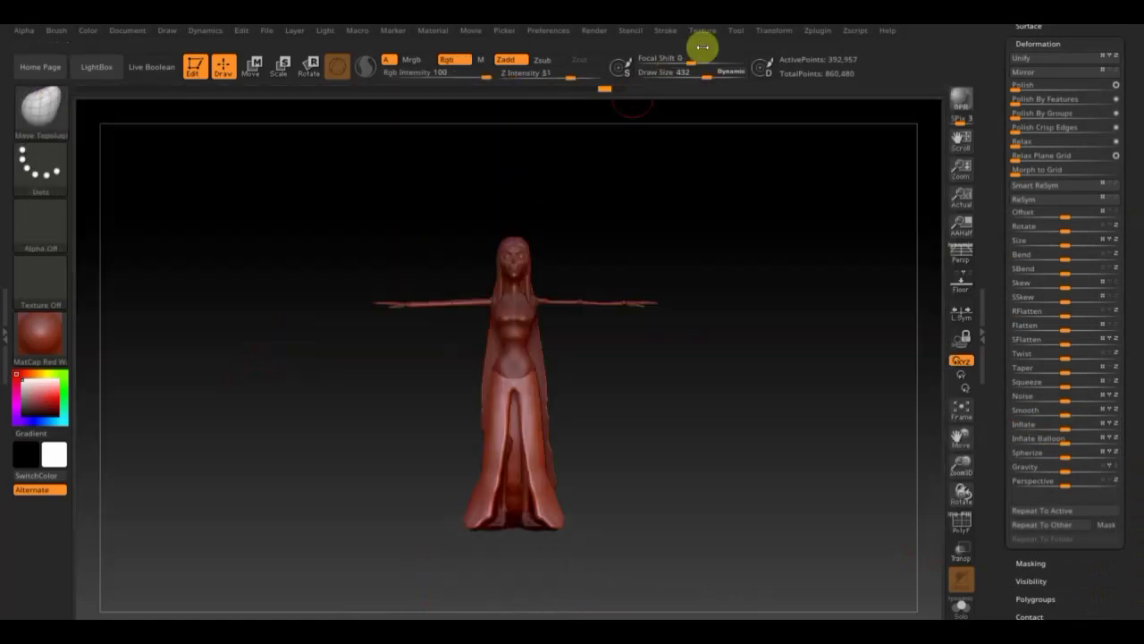
pyautogui.moveTo(702, 72); pyautogui.dragTo(729, 76)
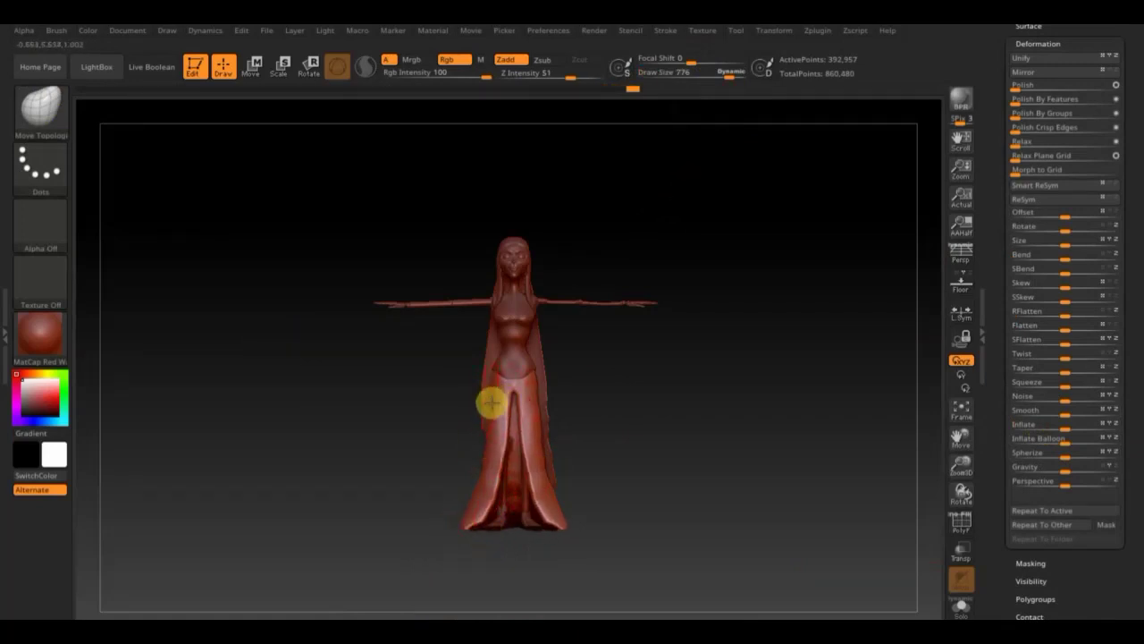
pyautogui.keyDown('shift'); pyautogui.moveTo(493, 389); pyautogui.dragTo(546, 435, button='right'); pyautogui.keyUp('shift')
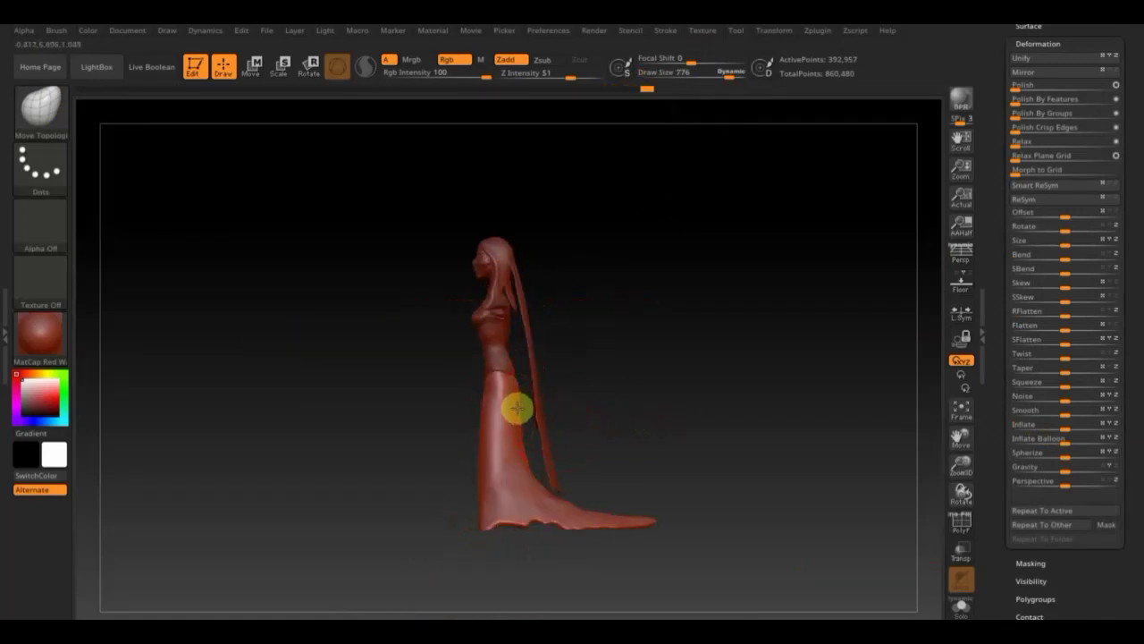
pyautogui.moveTo(630, 384)
pyautogui.keyDown('shift'); pyautogui.mouseDown(button='right')
pyautogui.moveTo(687, 429)
pyautogui.moveTo(706, 513)
pyautogui.moveTo(684, 399)
pyautogui.mouseUp(button='right'); pyautogui.keyUp('shift')
pyautogui.moveTo(729, 77); pyautogui.dragTo(695, 77)
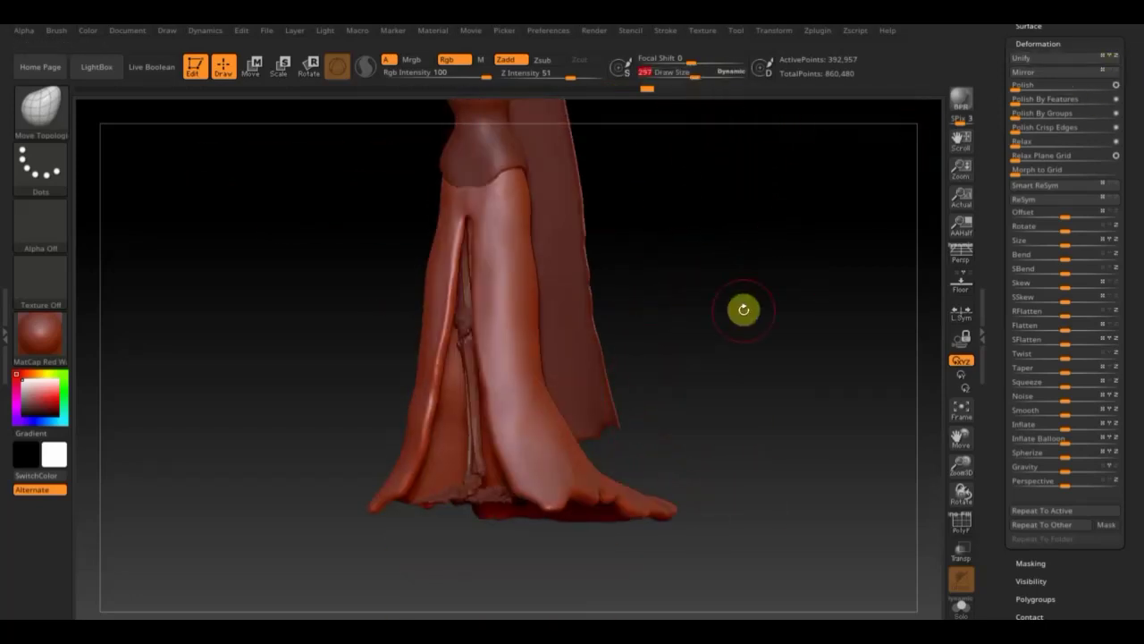
pyautogui.keyDown('alt'); pyautogui.click(743, 310); pyautogui.keyUp('alt')
pyautogui.scroll(10, 1114, 109)
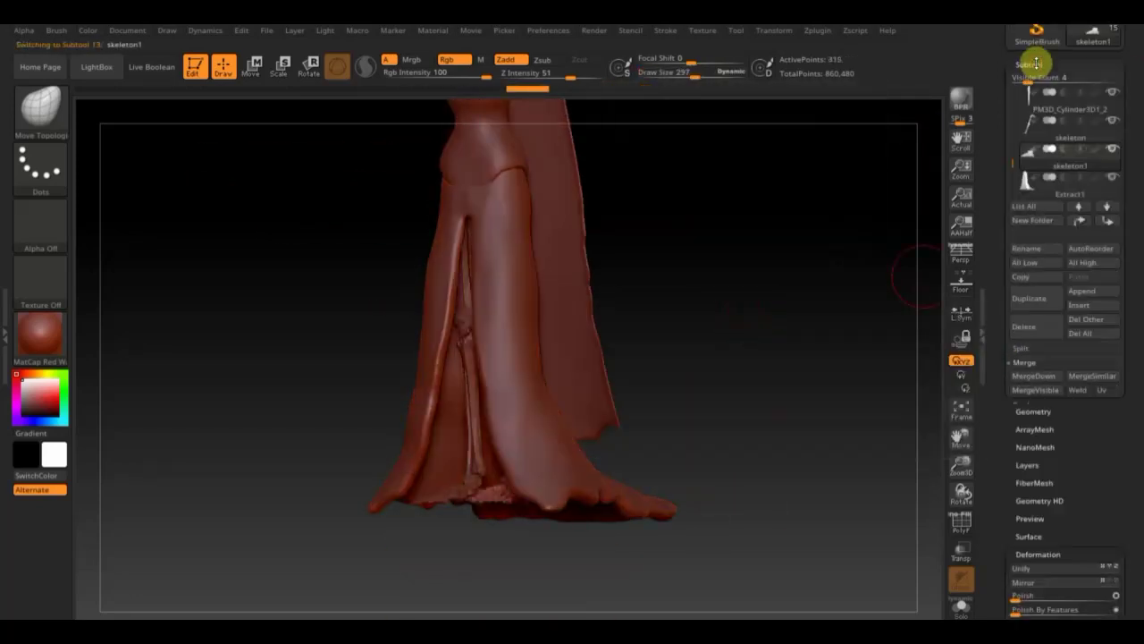
# Step: Solo the leg with the skeleton foot visible and rotate the leg upright with the gizmo
pyautogui.click(1114, 127)
pyautogui.click(1114, 93)
pyautogui.click(1114, 149)
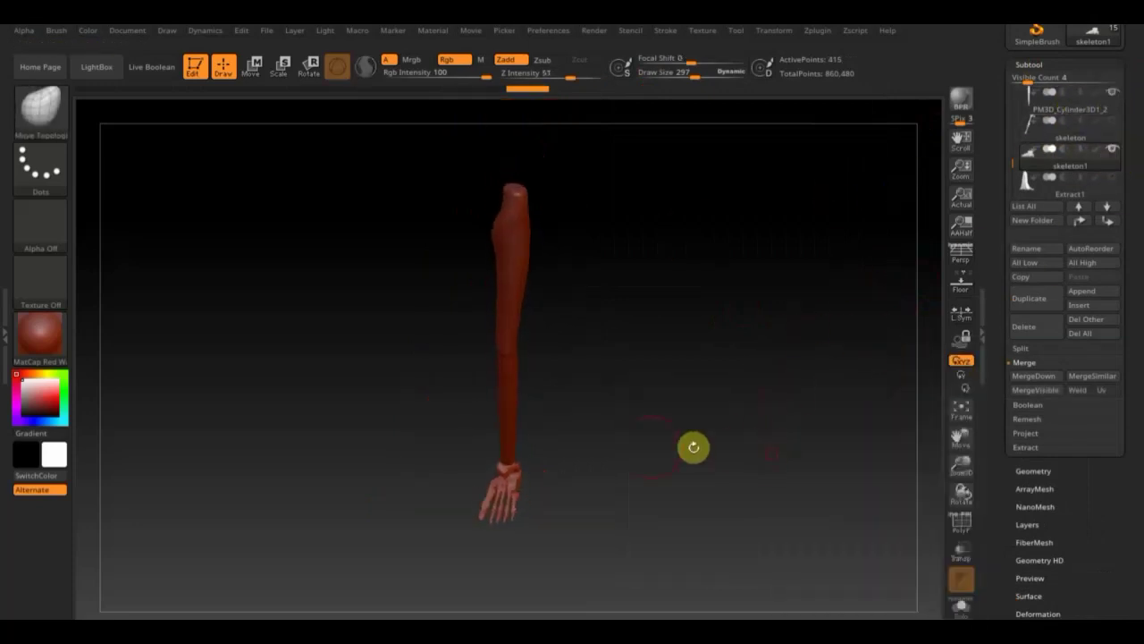
pyautogui.moveTo(546, 478)
pyautogui.mouseDown()
pyautogui.moveTo(511, 480)
pyautogui.moveTo(549, 531)
pyautogui.moveTo(497, 505)
pyautogui.mouseUp()
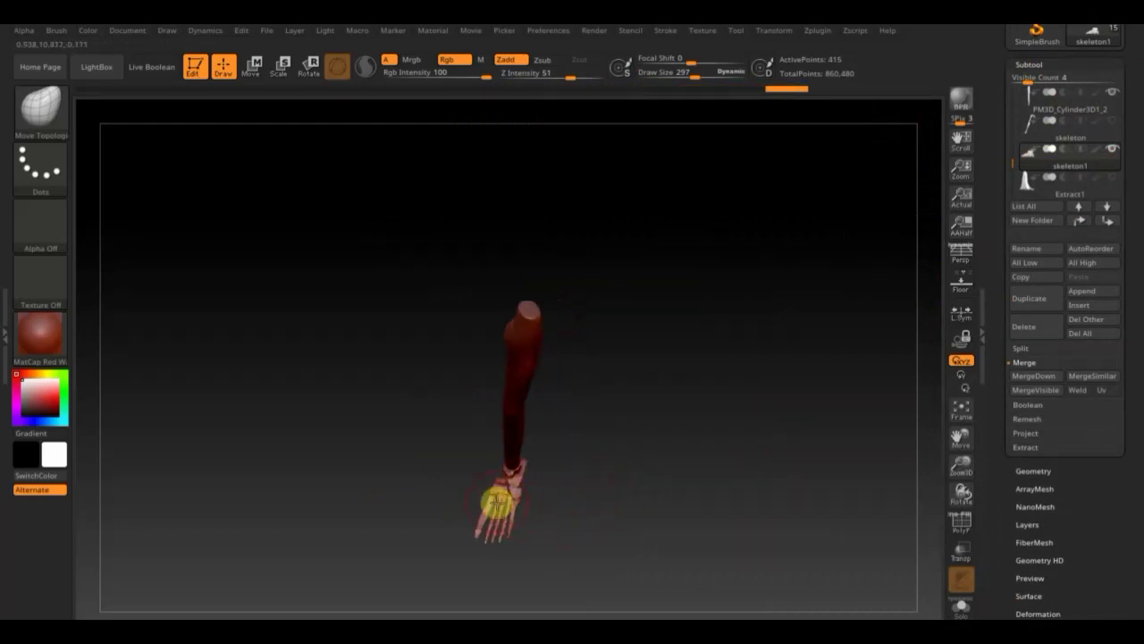
pyautogui.moveTo(581, 487)
pyautogui.mouseDown()
pyautogui.moveTo(620, 388)
pyautogui.moveTo(577, 439)
pyautogui.moveTo(491, 491)
pyautogui.mouseUp()
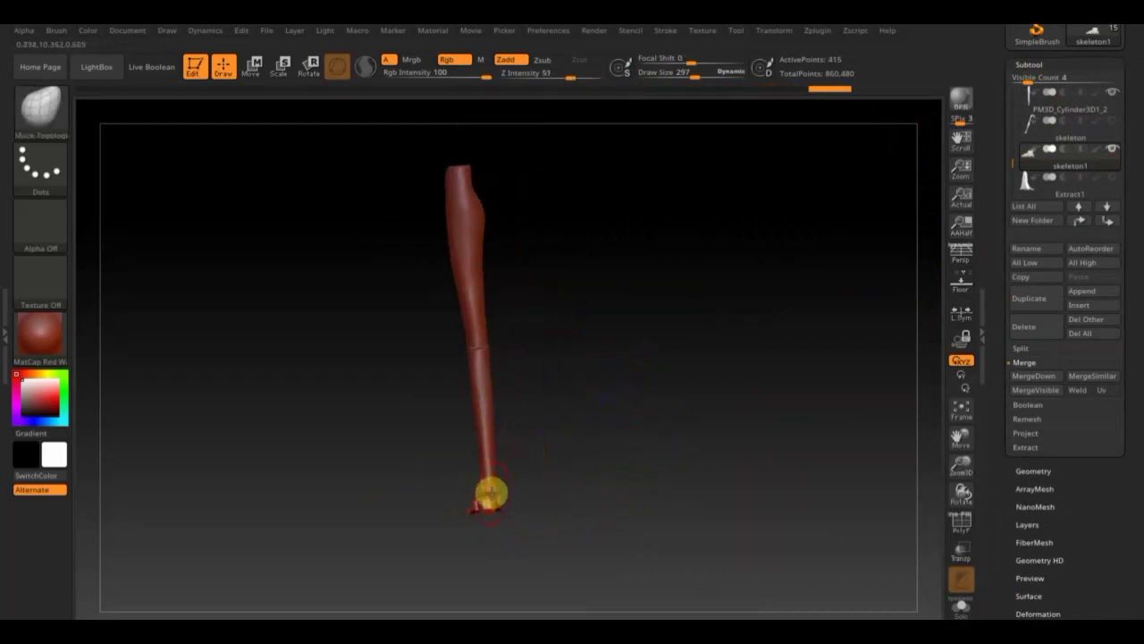
pyautogui.click(255, 67)
pyautogui.moveTo(634, 316)
pyautogui.mouseDown()
pyautogui.moveTo(769, 348)
pyautogui.moveTo(634, 332)
pyautogui.mouseUp()
pyautogui.press('q')
# Step: Select PM3D_Cylinder3D1_2 and sculpt it with ClayBuildup at size 188, smoothing the lower leg
pyautogui.keyDown('alt'); pyautogui.click(472, 352); pyautogui.keyUp('alt')
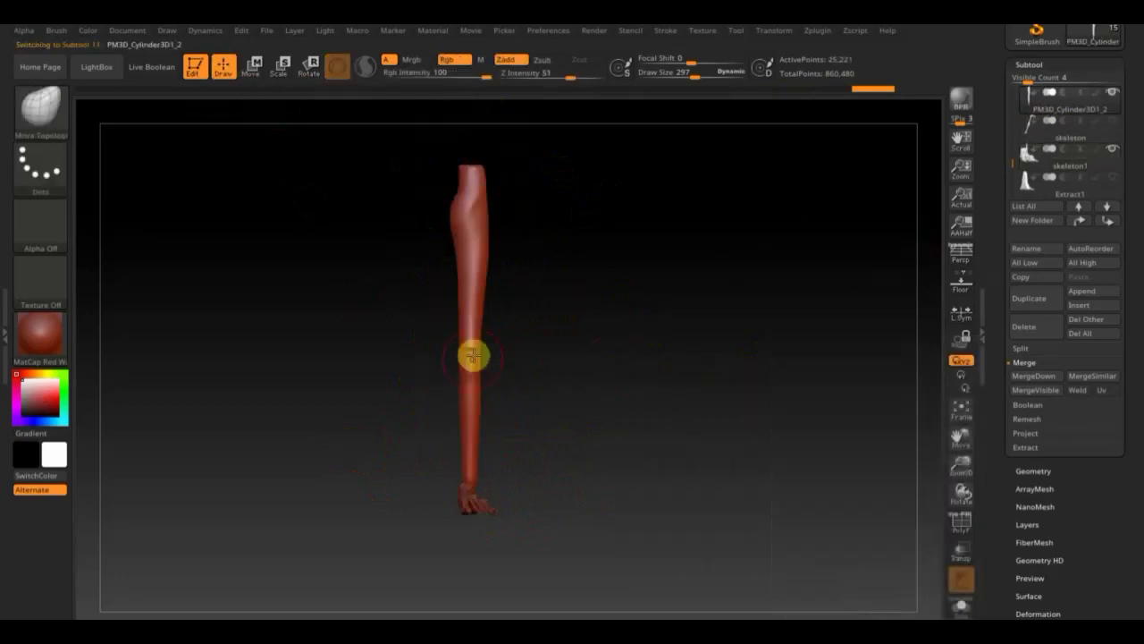
pyautogui.press('b')
pyautogui.click(174, 127)
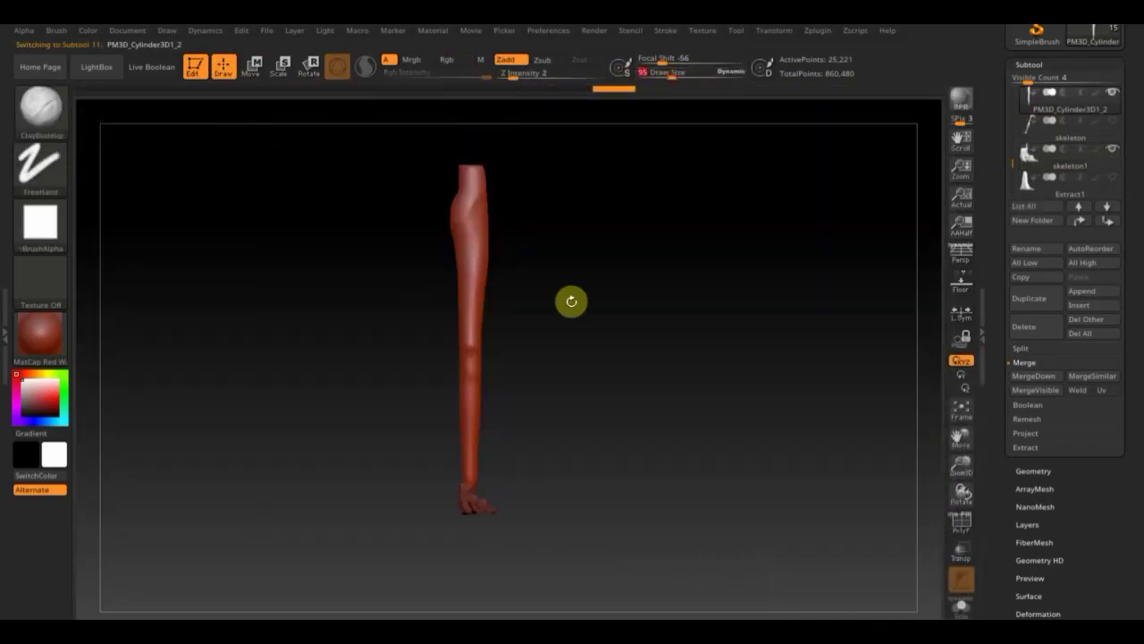
pyautogui.moveTo(470, 366)
pyautogui.mouseDown(button='right')
pyautogui.moveTo(587, 403)
pyautogui.moveTo(474, 374)
pyautogui.mouseUp(button='right')
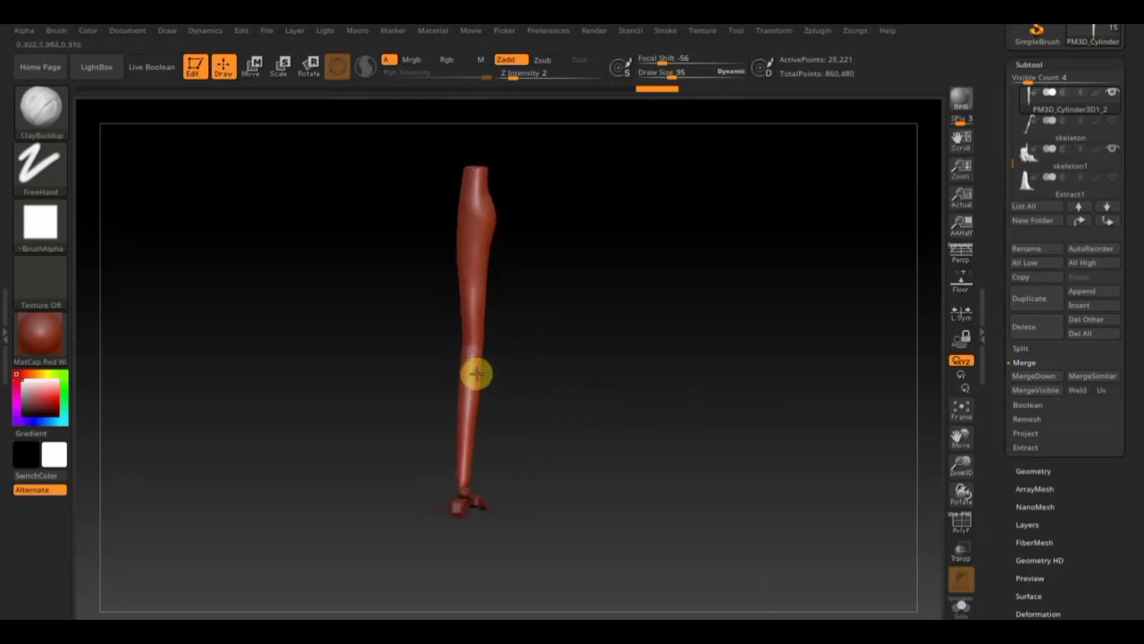
pyautogui.press(']')
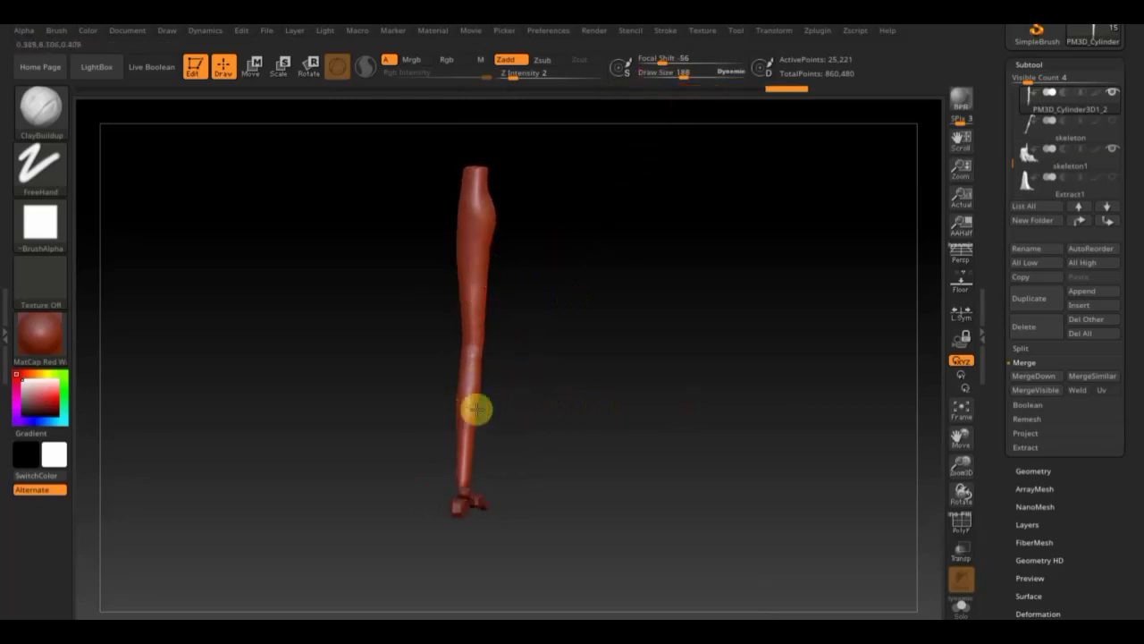
pyautogui.press('shift')
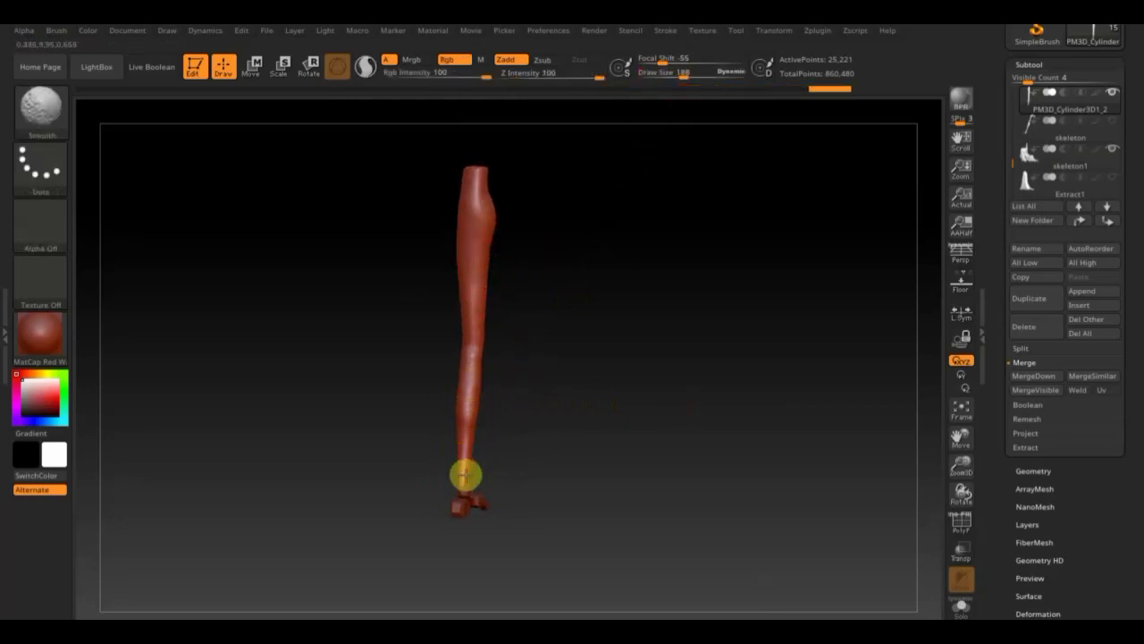
pyautogui.keyDown('shift'); pyautogui.moveTo(465, 476); pyautogui.dragTo(474, 399, button='right'); pyautogui.keyUp('shift')
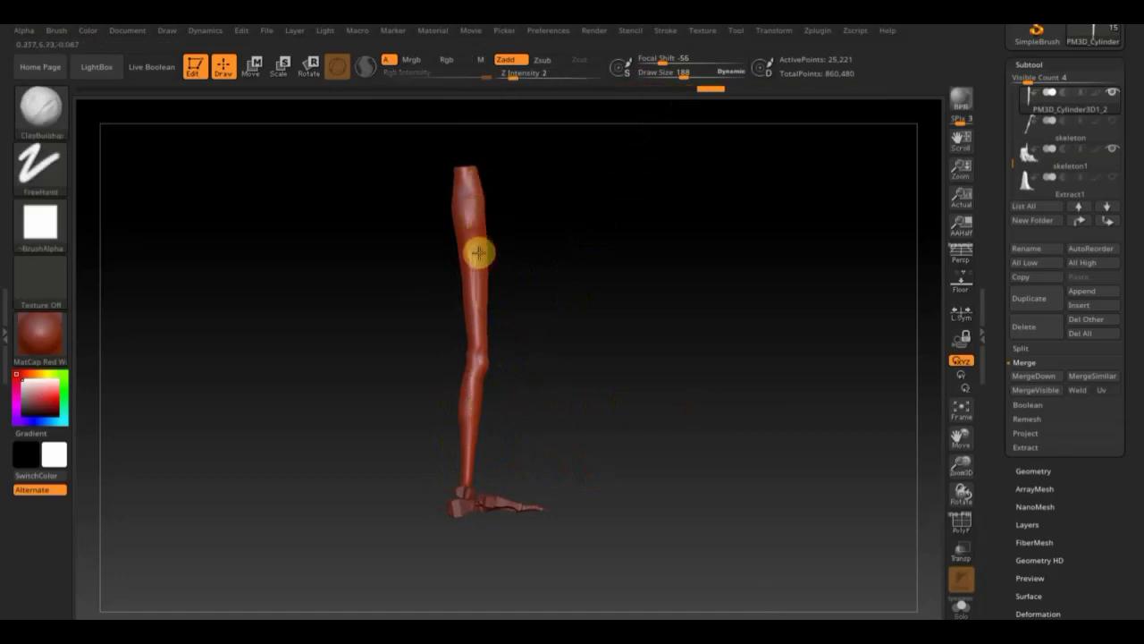
# Step: Smooth the front and upper surfaces of the clay leg
pyautogui.keyDown('shift'); pyautogui.moveTo(479, 253); pyautogui.dragTo(484, 256, button='right'); pyautogui.keyUp('shift')
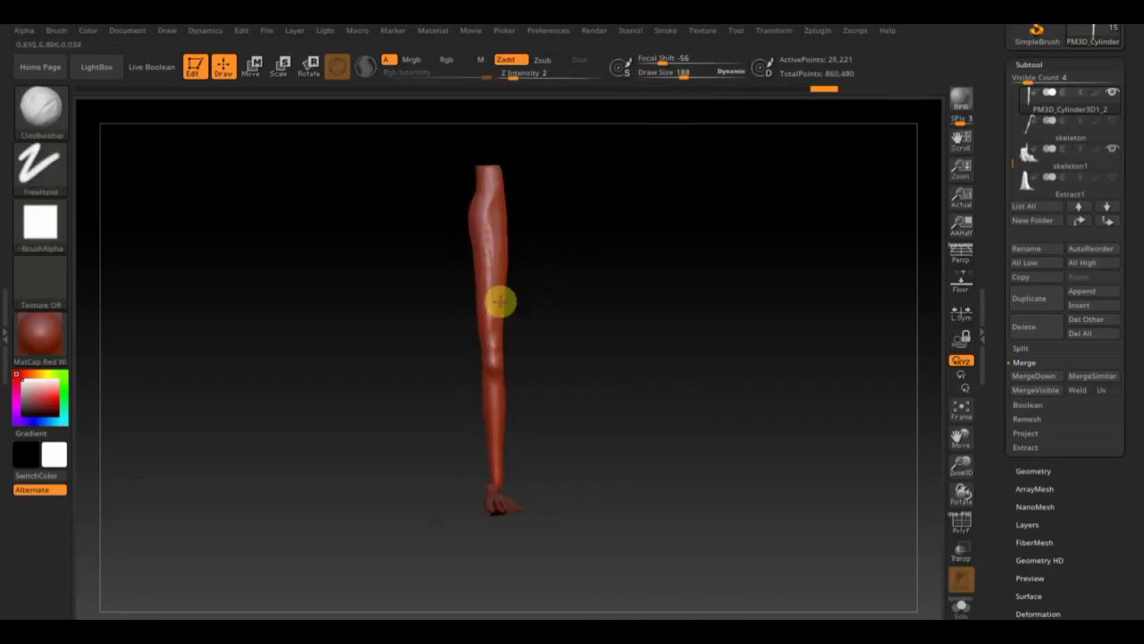
pyautogui.press('shift')
pyautogui.keyDown('shift'); pyautogui.moveTo(494, 340); pyautogui.dragTo(493, 317, button='right'); pyautogui.keyUp('shift')
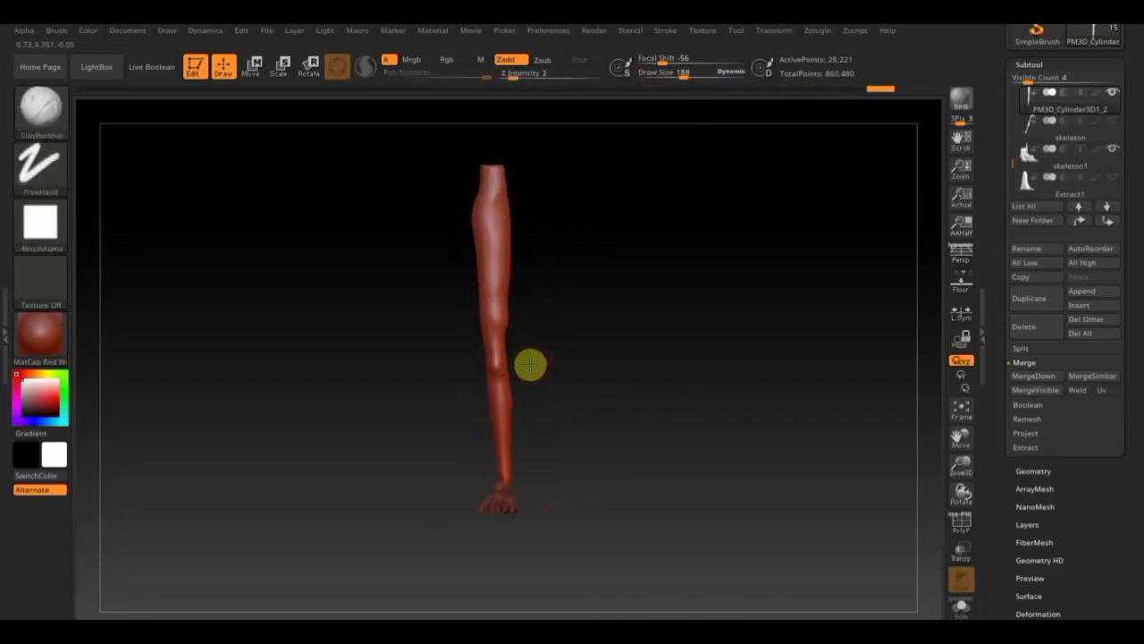
pyautogui.moveTo(507, 220); pyautogui.dragTo(590, 231, button='right')
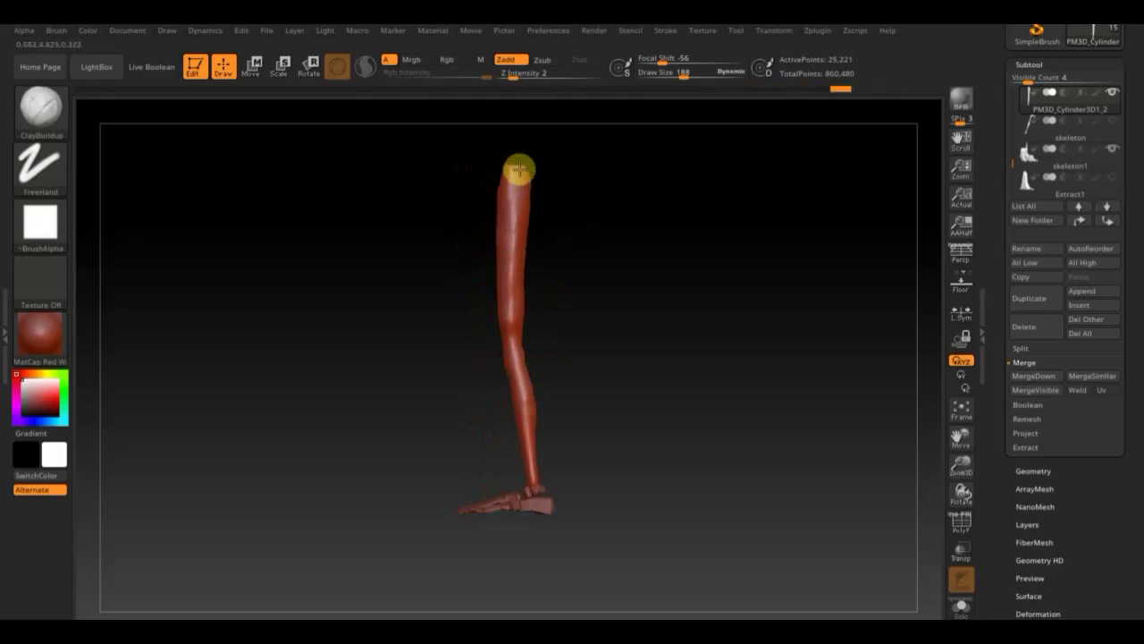
pyautogui.press('shift')
pyautogui.keyDown('shift'); pyautogui.moveTo(532, 454); pyautogui.dragTo(529, 202, button='right'); pyautogui.keyUp('shift')
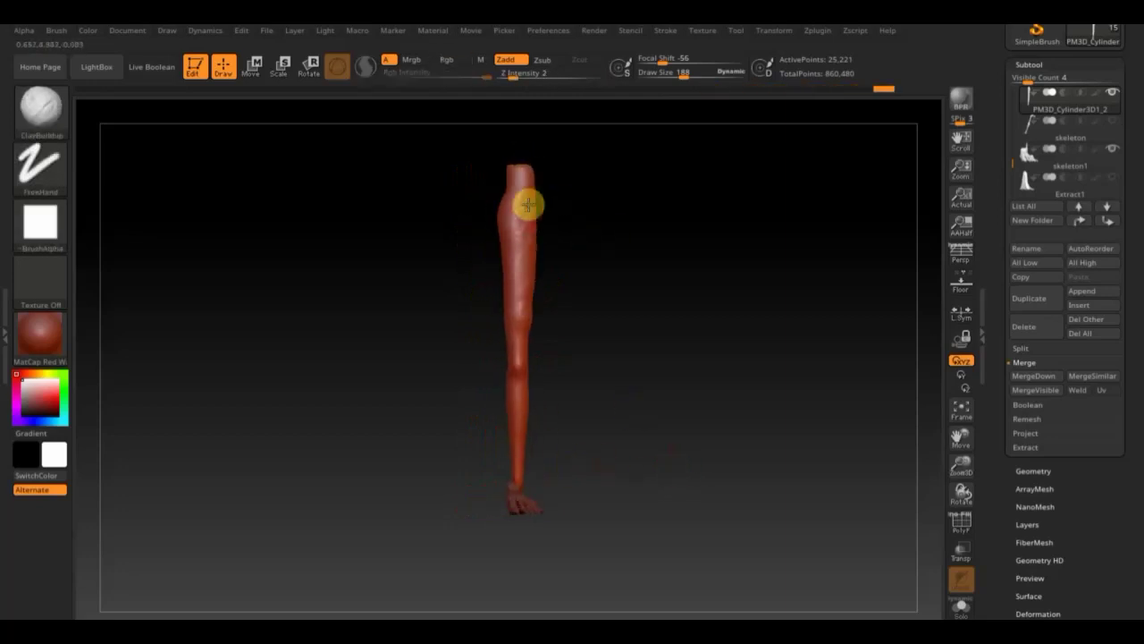
pyautogui.click(1126, 547)
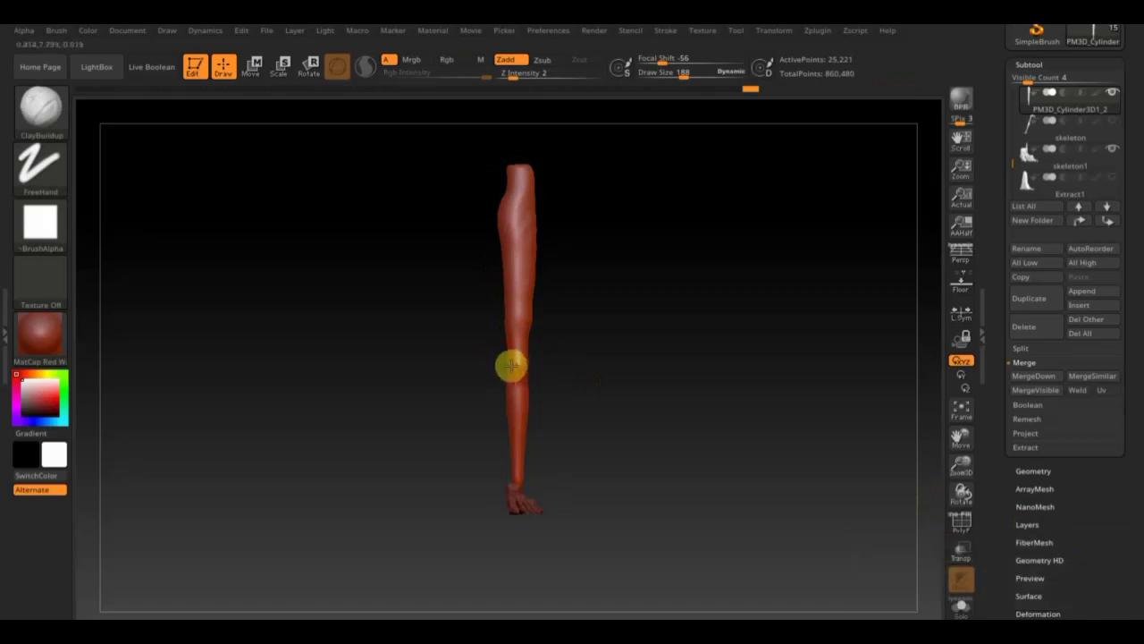
# Step: Show all the character's parts again and orbit to check the legs
pyautogui.press('w')
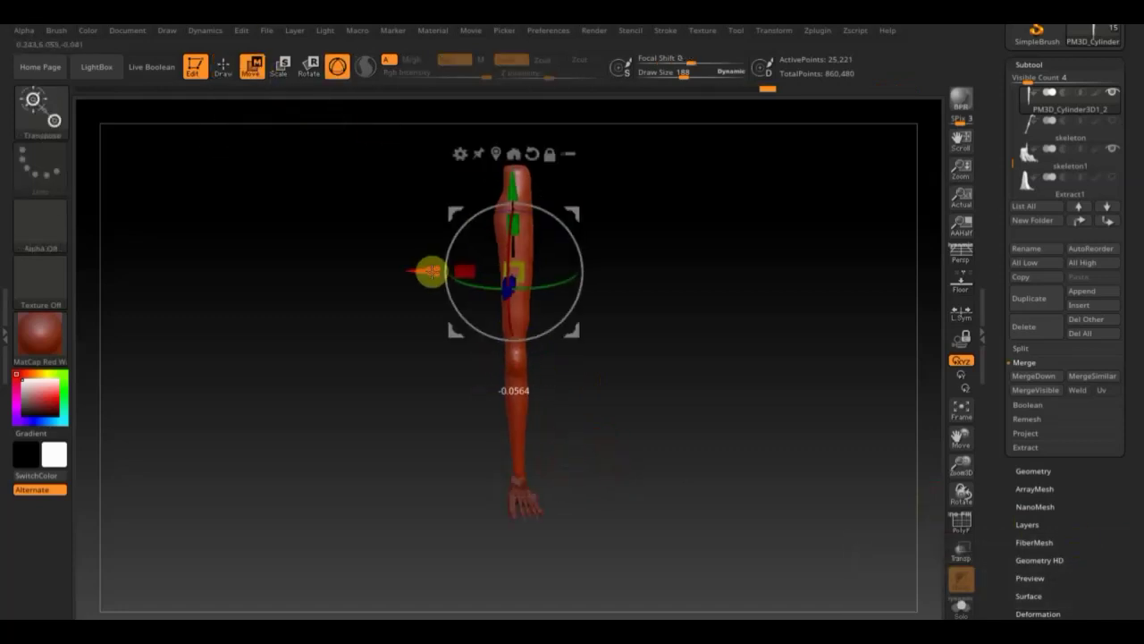
pyautogui.keyDown('ctrl'); pyautogui.keyDown('shift'); pyautogui.click(850, 332); pyautogui.keyUp('shift'); pyautogui.keyUp('ctrl')
pyautogui.press('q')
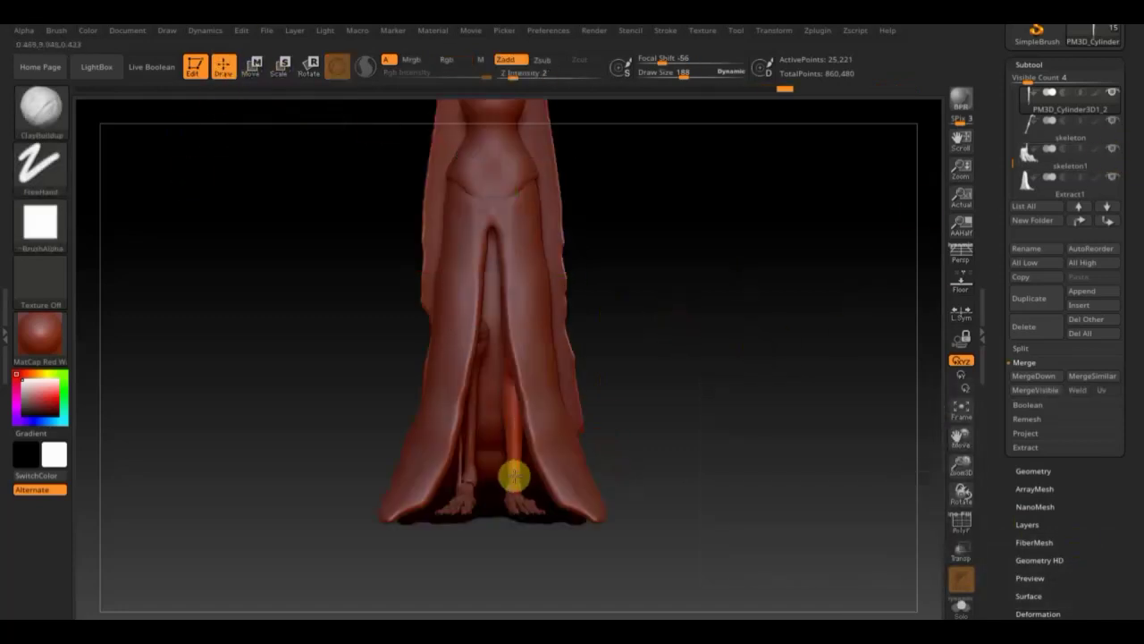
pyautogui.moveTo(713, 408)
pyautogui.mouseDown()
pyautogui.moveTo(603, 453)
pyautogui.moveTo(718, 423)
pyautogui.moveTo(694, 383)
pyautogui.mouseUp()
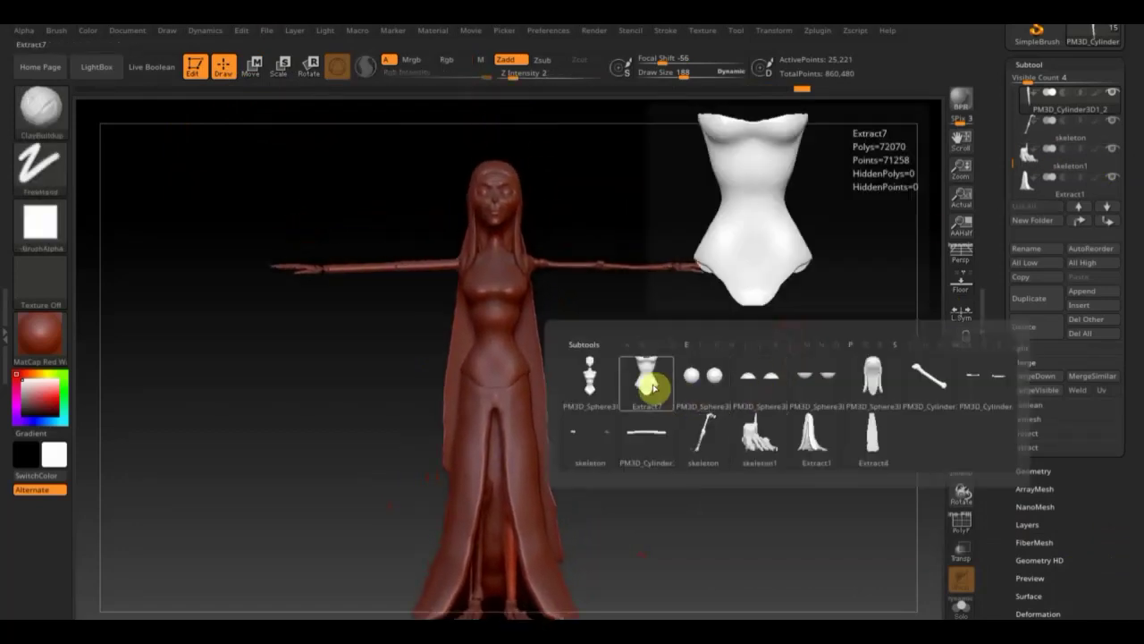
pyautogui.click(651, 384)
pyautogui.press('f')
pyautogui.moveTo(682, 73); pyautogui.dragTo(666, 73)
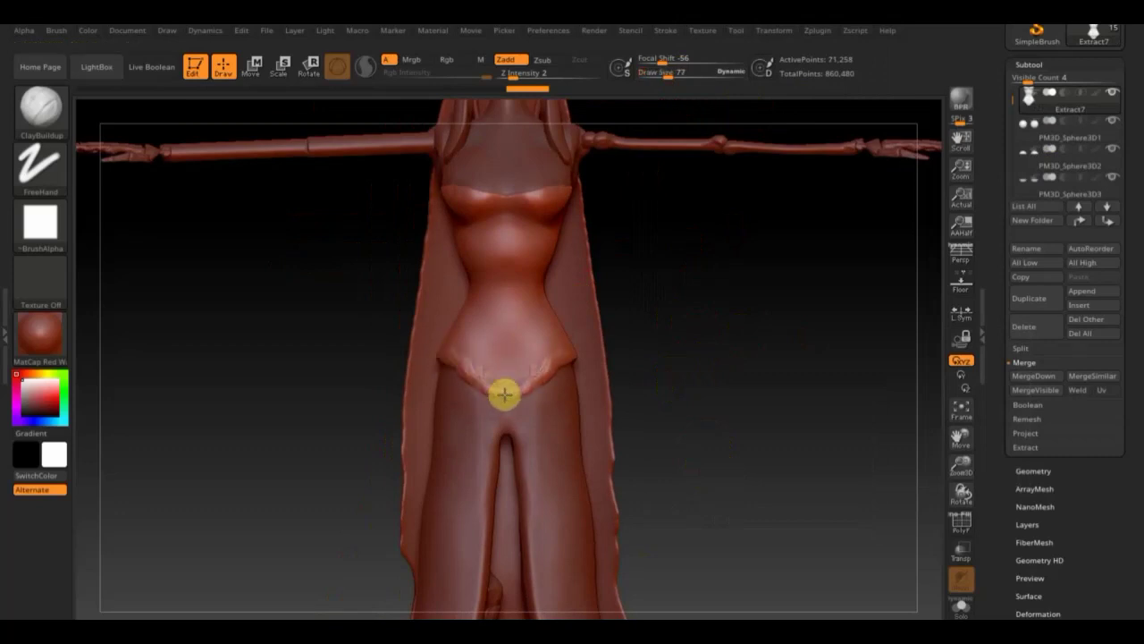
pyautogui.moveTo(603, 327); pyautogui.dragTo(523, 187)
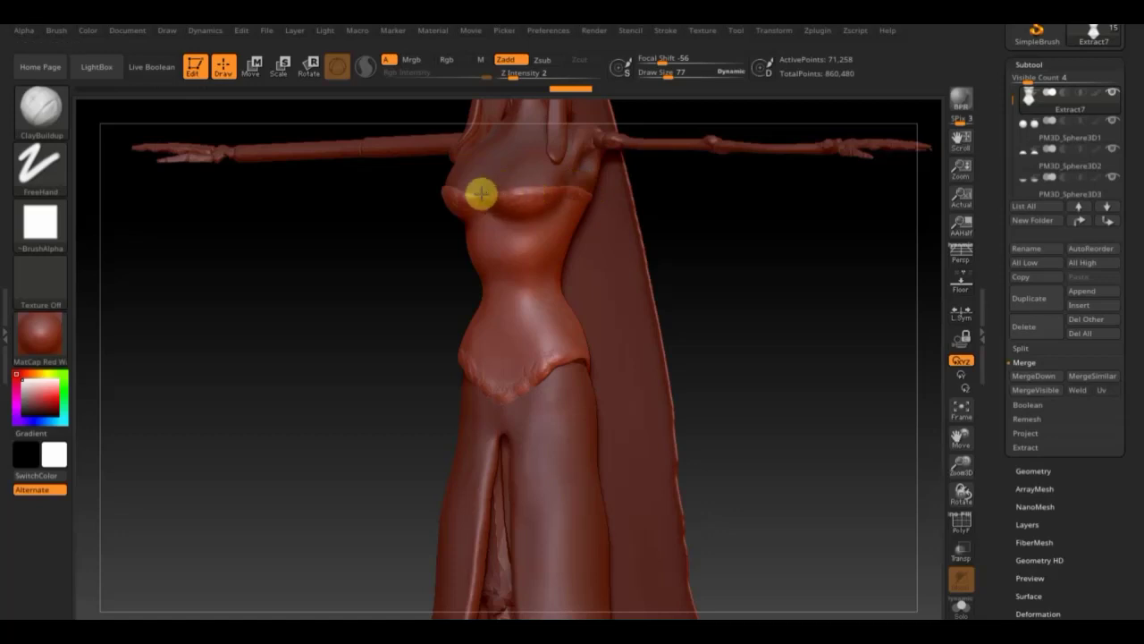
pyautogui.moveTo(732, 230); pyautogui.dragTo(631, 202)
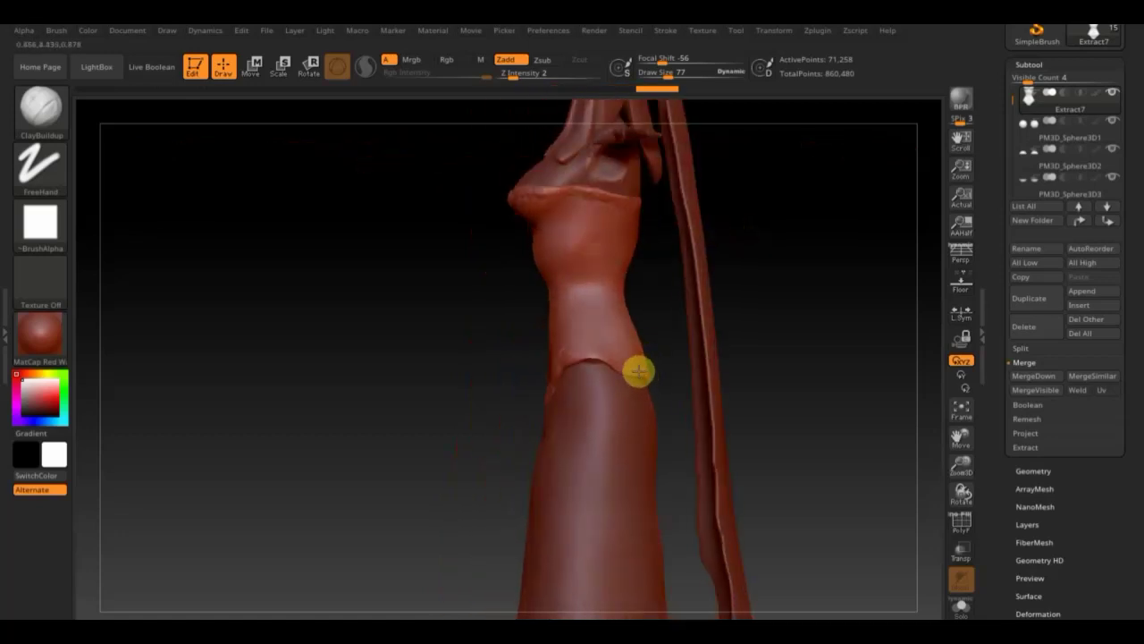
pyautogui.moveTo(654, 381)
pyautogui.mouseDown()
pyautogui.moveTo(830, 268)
pyautogui.moveTo(656, 396)
pyautogui.mouseUp()
pyautogui.press('b')
pyautogui.click(280, 120)
pyautogui.moveTo(696, 80); pyautogui.dragTo(702, 80)
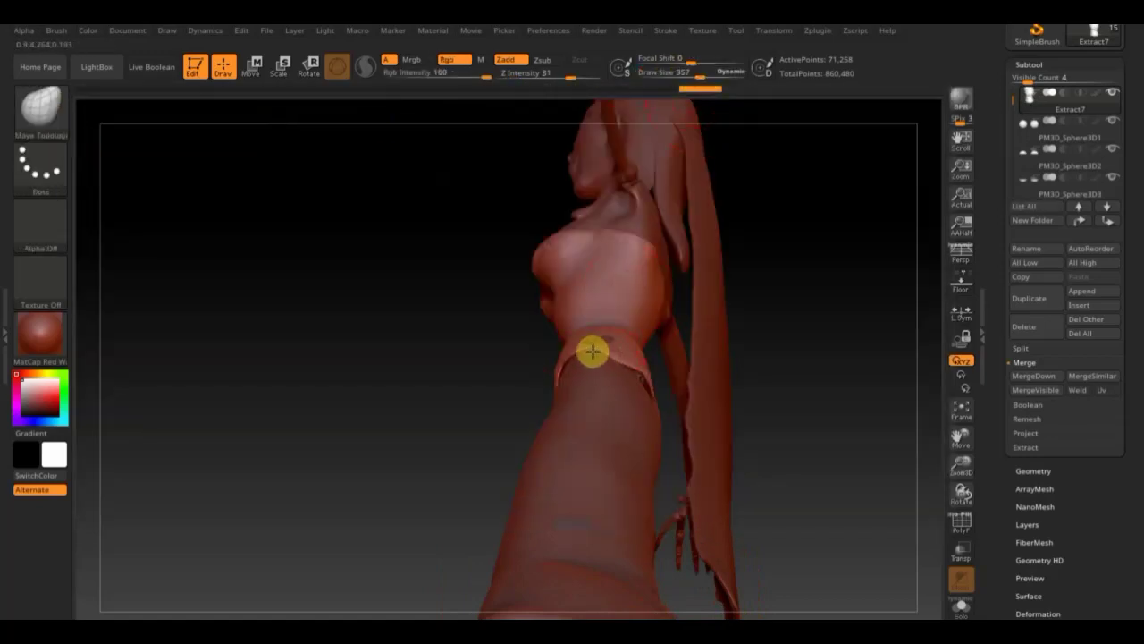
pyautogui.moveTo(749, 363); pyautogui.dragTo(694, 115)
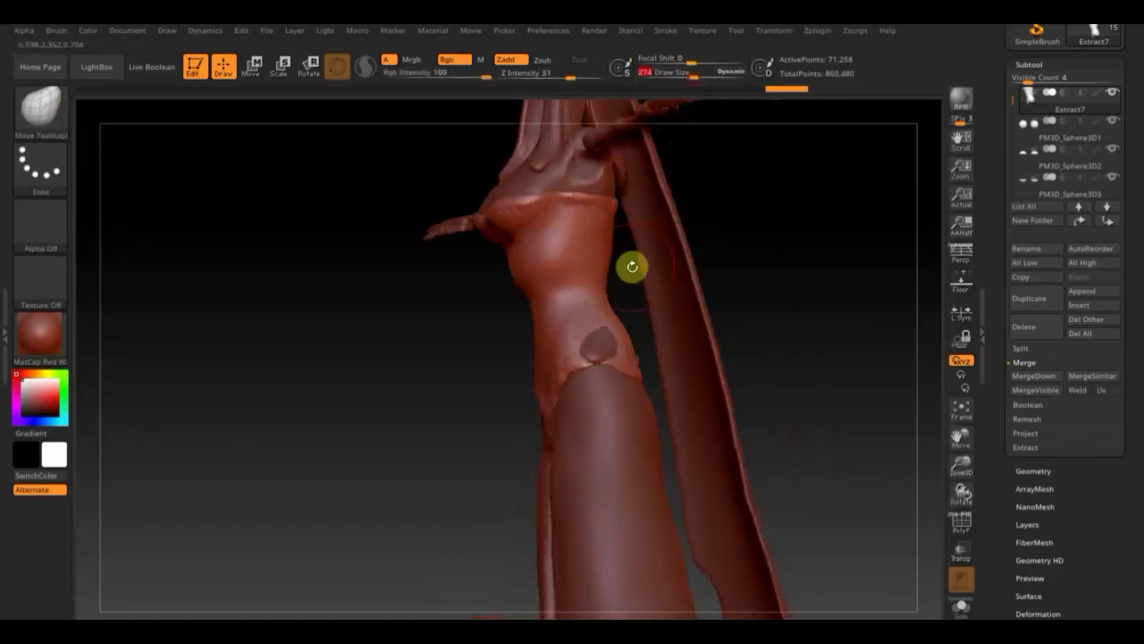
pyautogui.moveTo(426, 358)
pyautogui.mouseDown()
pyautogui.moveTo(605, 344)
pyautogui.moveTo(496, 391)
pyautogui.mouseUp()
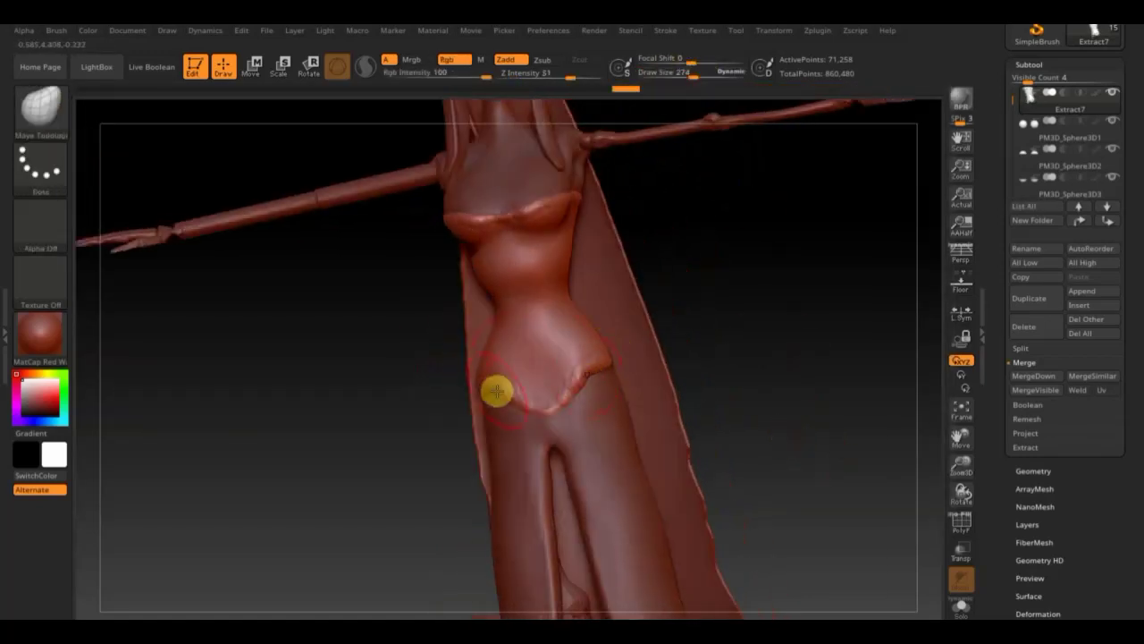
pyautogui.moveTo(733, 398)
pyautogui.mouseDown()
pyautogui.moveTo(652, 77)
pyautogui.moveTo(702, 73)
pyautogui.mouseUp()
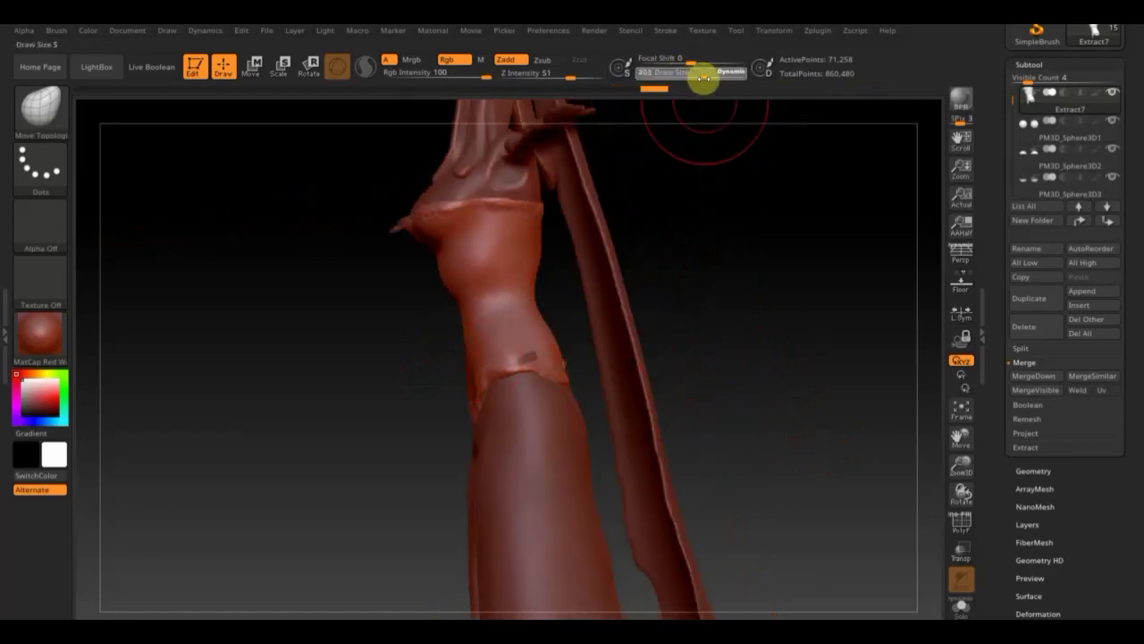
pyautogui.moveTo(528, 306)
pyautogui.mouseDown()
pyautogui.moveTo(439, 342)
pyautogui.moveTo(564, 347)
pyautogui.moveTo(461, 315)
pyautogui.mouseUp()
pyautogui.keyDown('alt'); pyautogui.click(454, 322); pyautogui.keyUp('alt')
pyautogui.moveTo(420, 347)
pyautogui.mouseDown()
pyautogui.moveTo(386, 370)
pyautogui.moveTo(695, 363)
pyautogui.mouseUp()
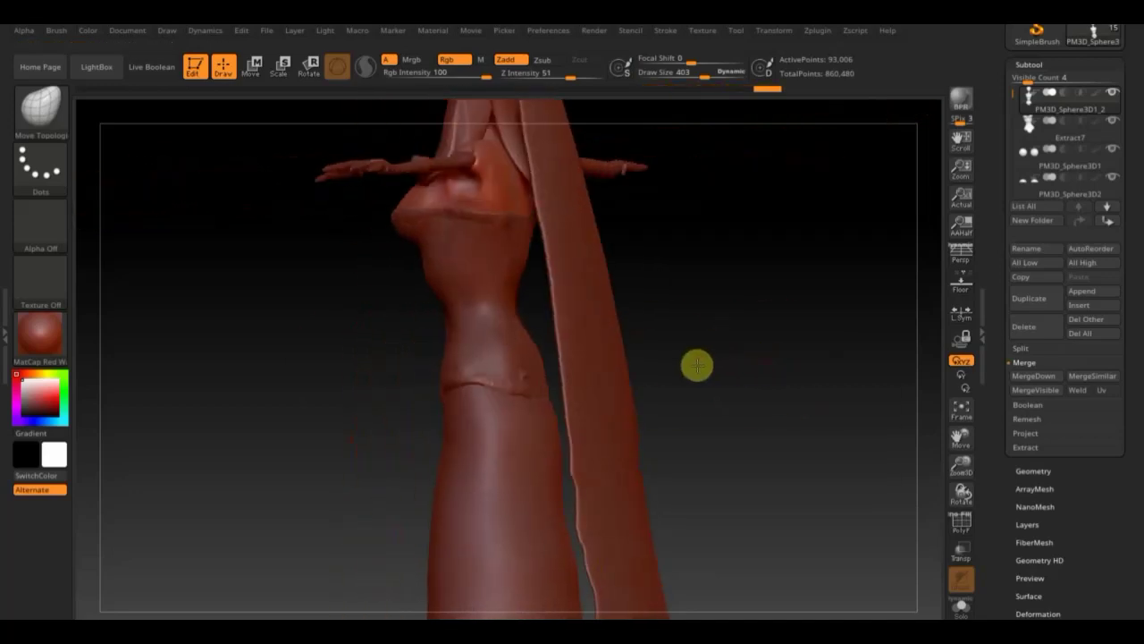
# Step: Select the Extract1 dress and frame the whole figure in a three-quarter view
pyautogui.keyDown('alt'); pyautogui.click(434, 355); pyautogui.keyUp('alt')
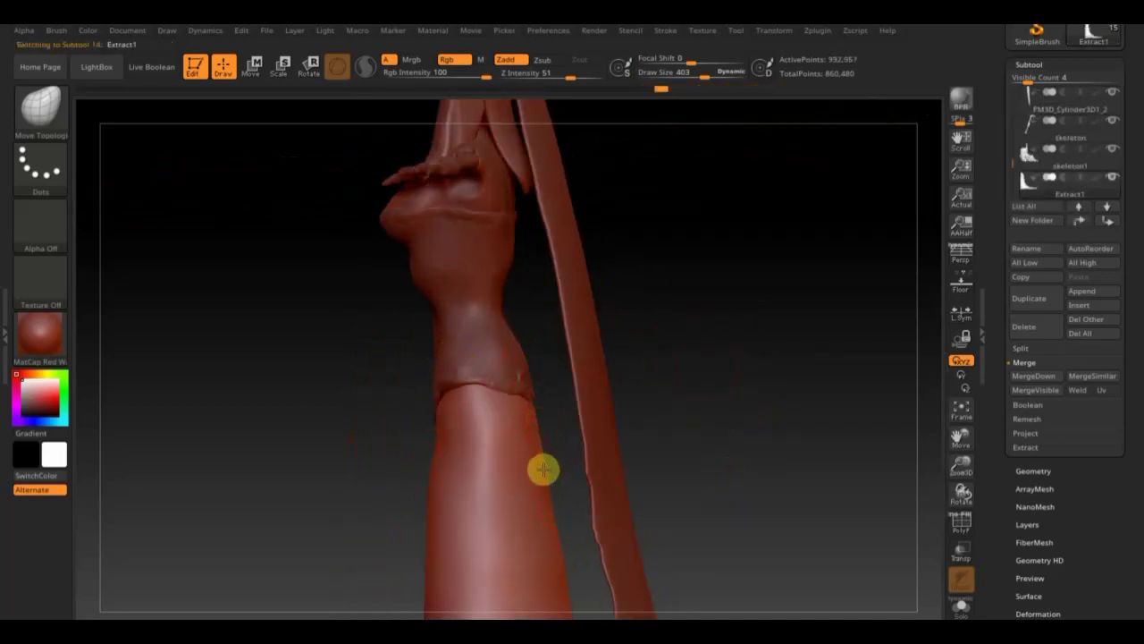
pyautogui.moveTo(543, 468)
pyautogui.mouseDown()
pyautogui.moveTo(385, 424)
pyautogui.moveTo(470, 397)
pyautogui.mouseUp()
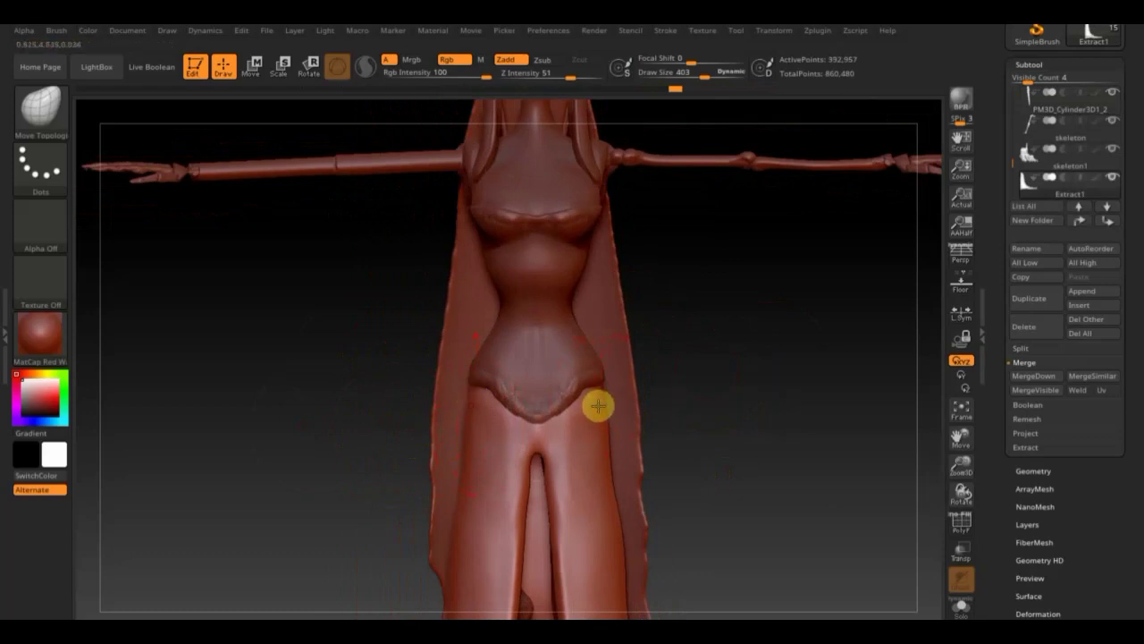
pyautogui.press('f')
pyautogui.moveTo(761, 421)
pyautogui.mouseDown()
pyautogui.moveTo(717, 394)
pyautogui.moveTo(694, 405)
pyautogui.moveTo(725, 411)
pyautogui.moveTo(684, 411)
pyautogui.moveTo(598, 382)
pyautogui.mouseUp()
# Step: Switch to the ClayBuildup brush with B-C-B and select skeleton1
pyautogui.press('b')
pyautogui.press('c')
pyautogui.press('b')
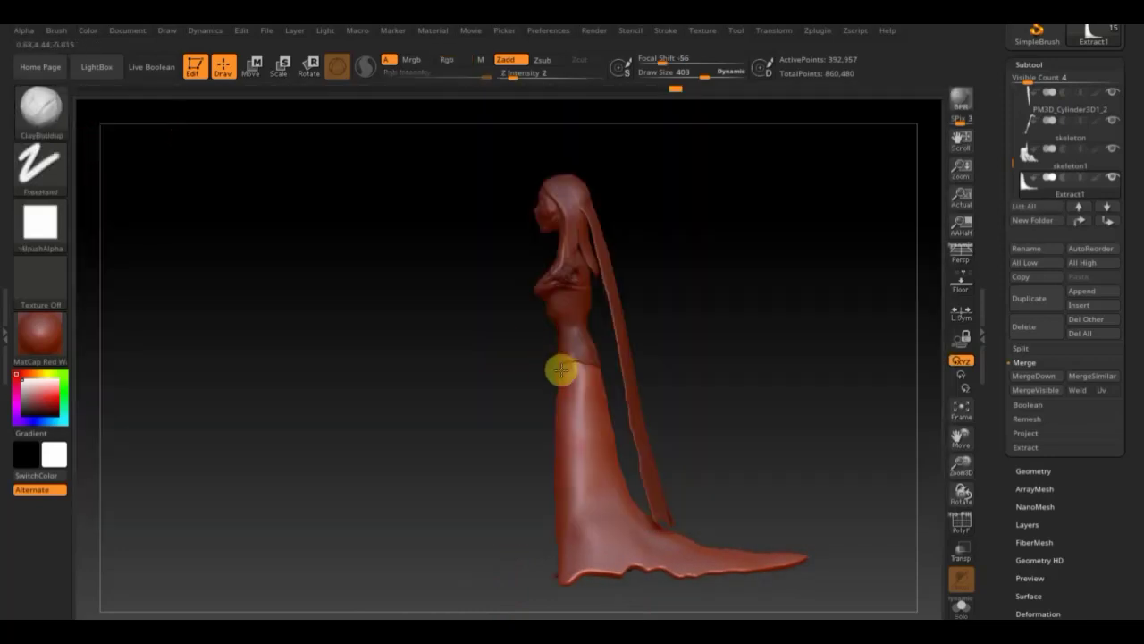
pyautogui.moveTo(584, 378); pyautogui.dragTo(775, 378)
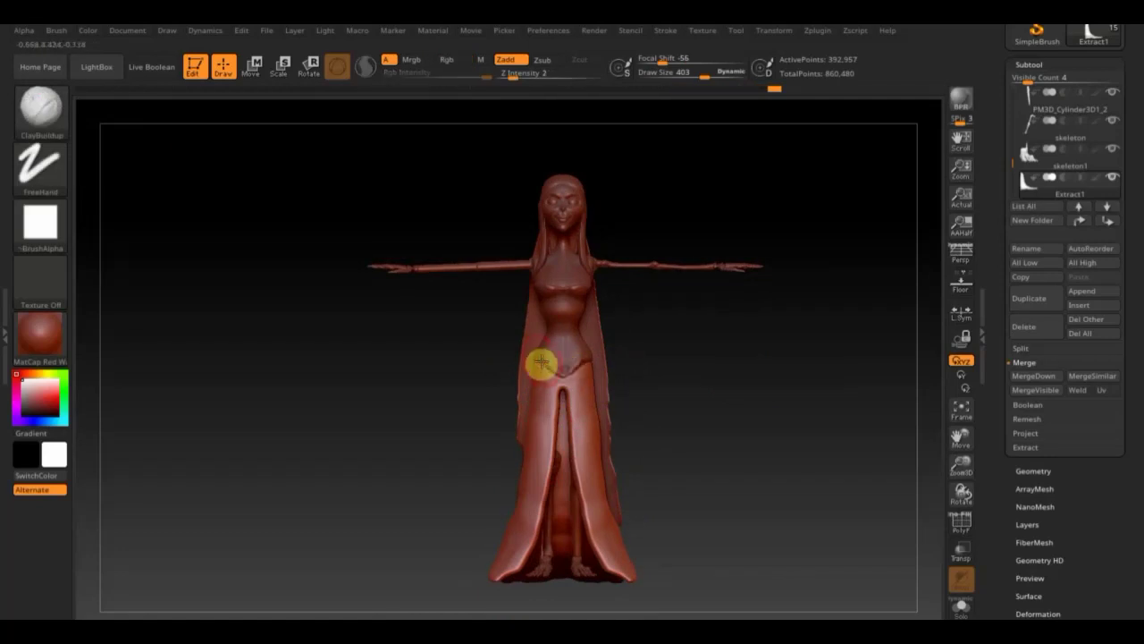
pyautogui.moveTo(792, 421)
pyautogui.mouseDown()
pyautogui.moveTo(710, 442)
pyautogui.moveTo(667, 396)
pyautogui.moveTo(784, 403)
pyautogui.mouseUp()
pyautogui.click(1068, 159)
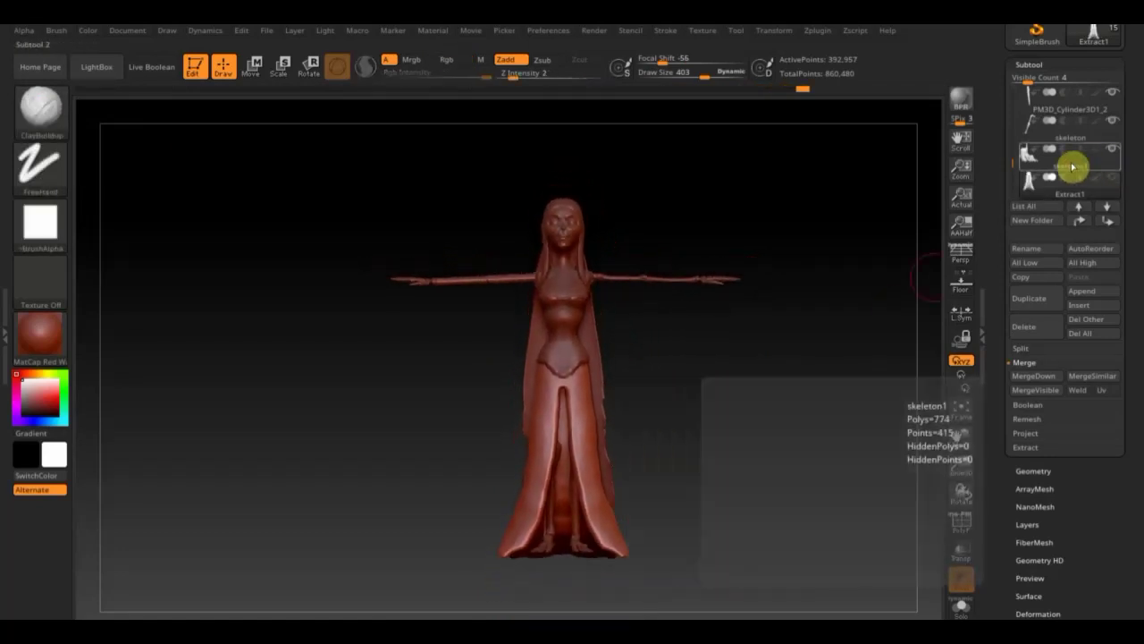
pyautogui.moveTo(724, 427)
pyautogui.mouseDown()
pyautogui.moveTo(754, 442)
pyautogui.moveTo(858, 363)
pyautogui.mouseUp()
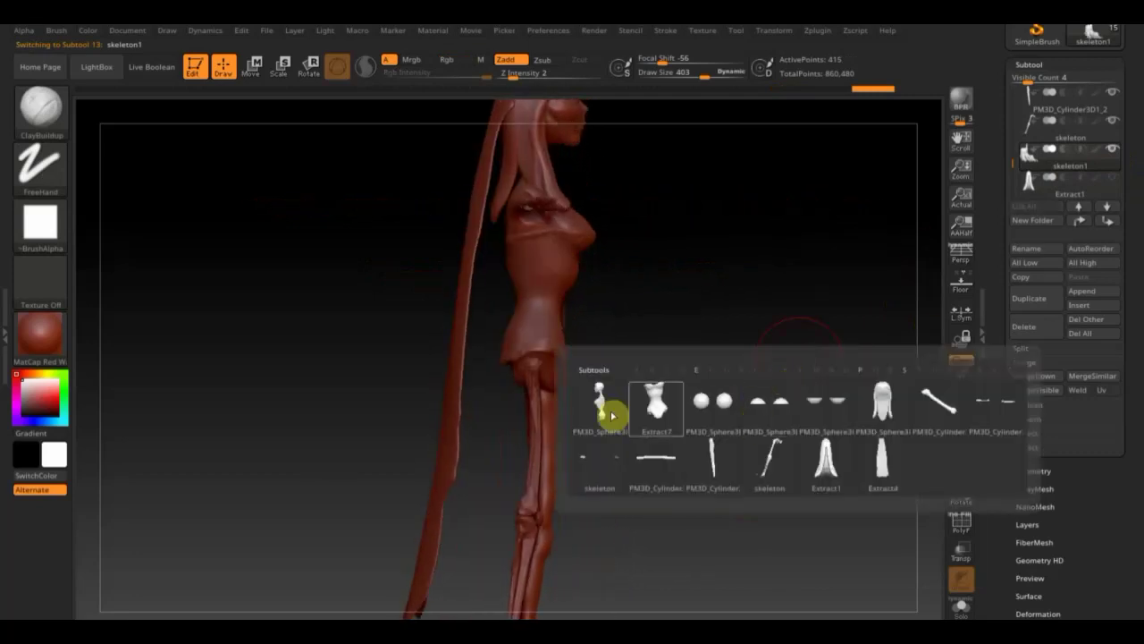
# Step: Select the hair subtool, snap to front view and duplicate it
pyautogui.click(659, 394)
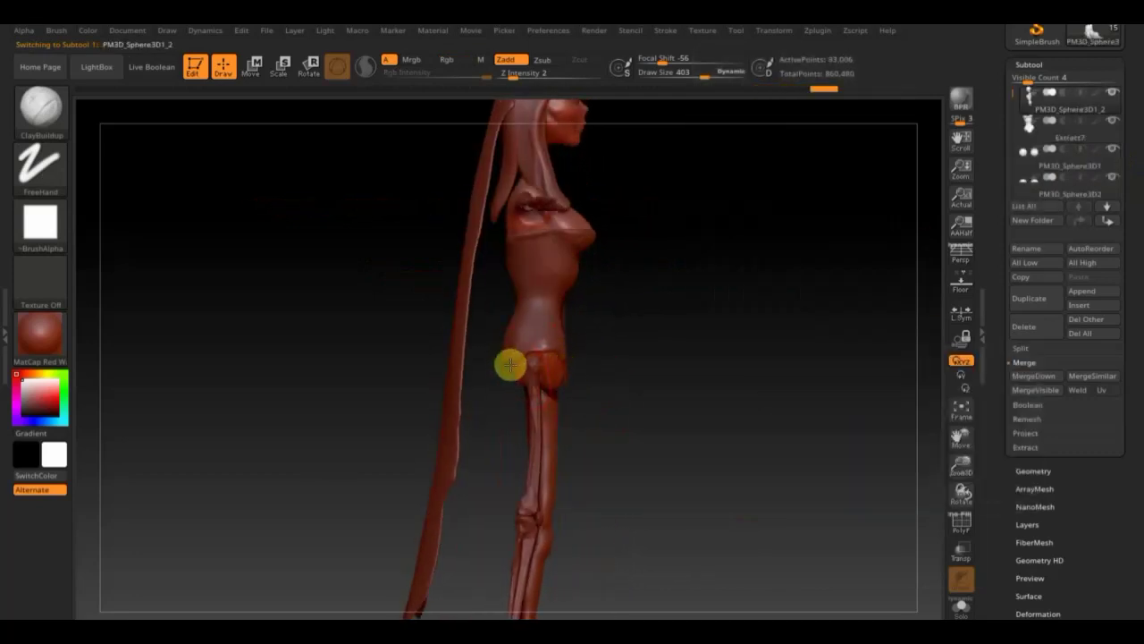
pyautogui.moveTo(499, 372); pyautogui.dragTo(557, 375)
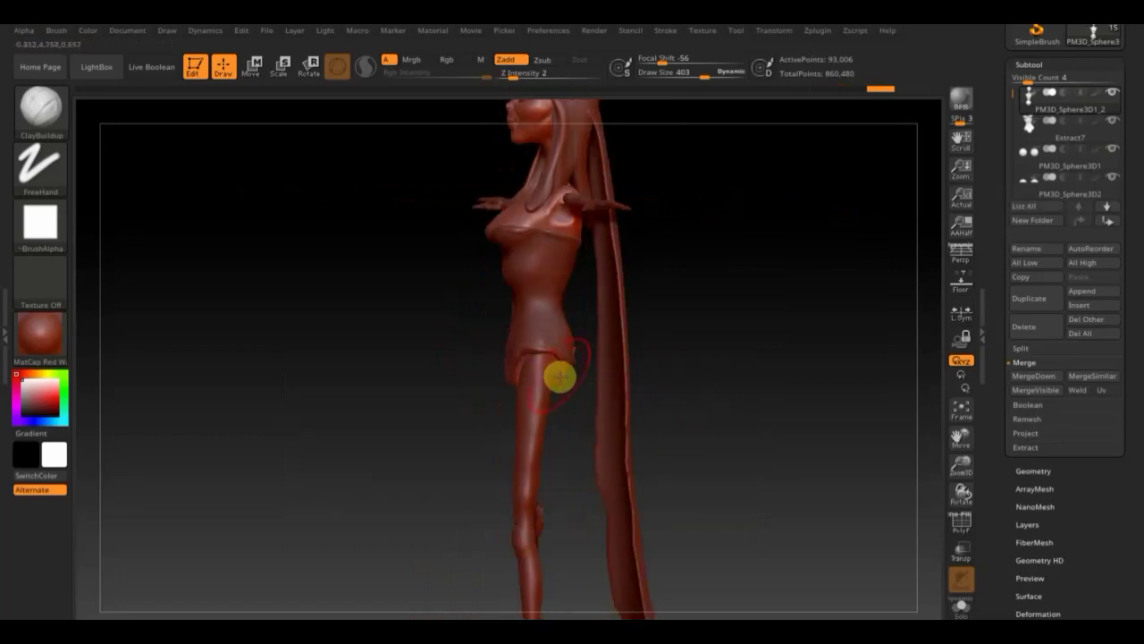
pyautogui.moveTo(733, 351)
pyautogui.mouseDown()
pyautogui.moveTo(766, 370)
pyautogui.moveTo(529, 349)
pyautogui.moveTo(644, 429)
pyautogui.moveTo(700, 408)
pyautogui.mouseUp()
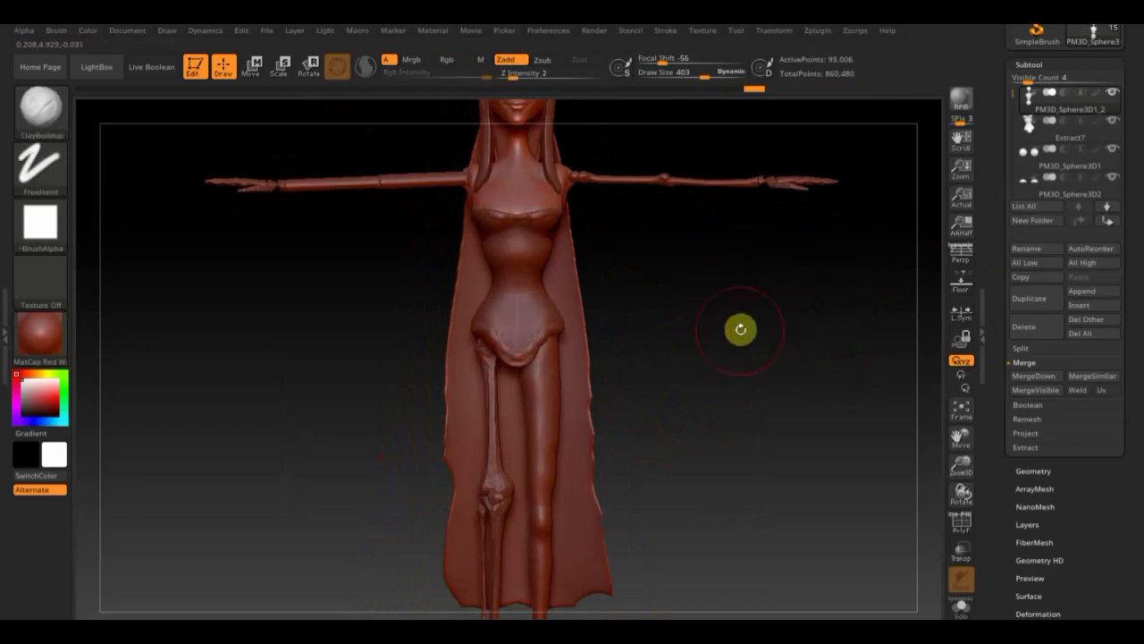
pyautogui.press('b')
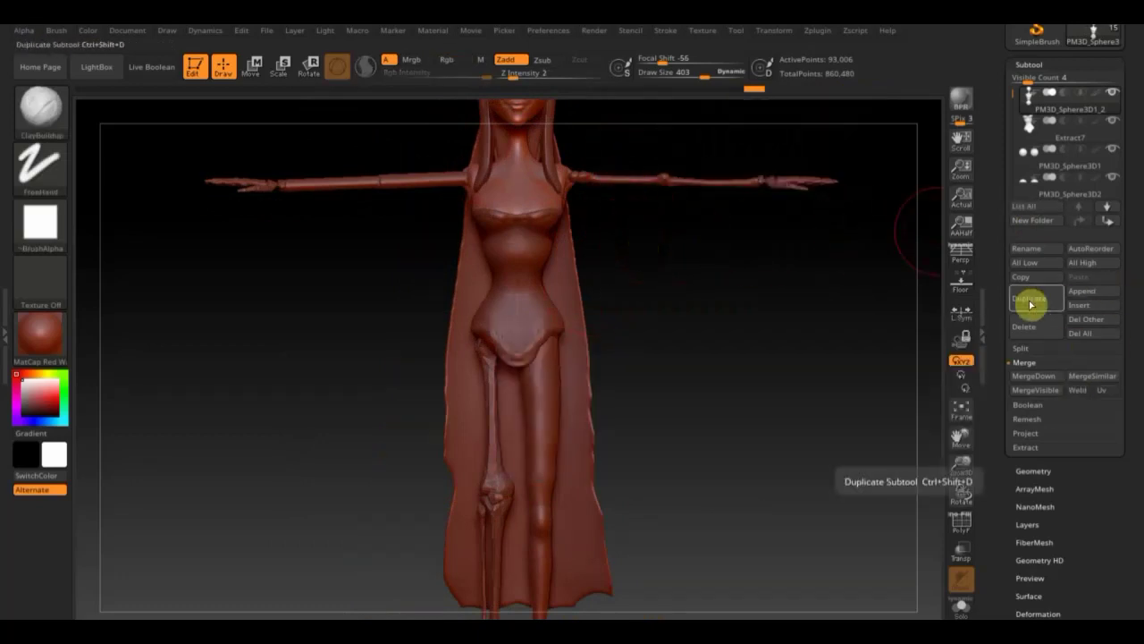
pyautogui.click(1029, 298)
# Step: Import the skeleton model into the copy and TrimRect away its right half and legs
pyautogui.scroll(3, 1136, 184)
pyautogui.click(1025, 95)
pyautogui.click(176, 129)
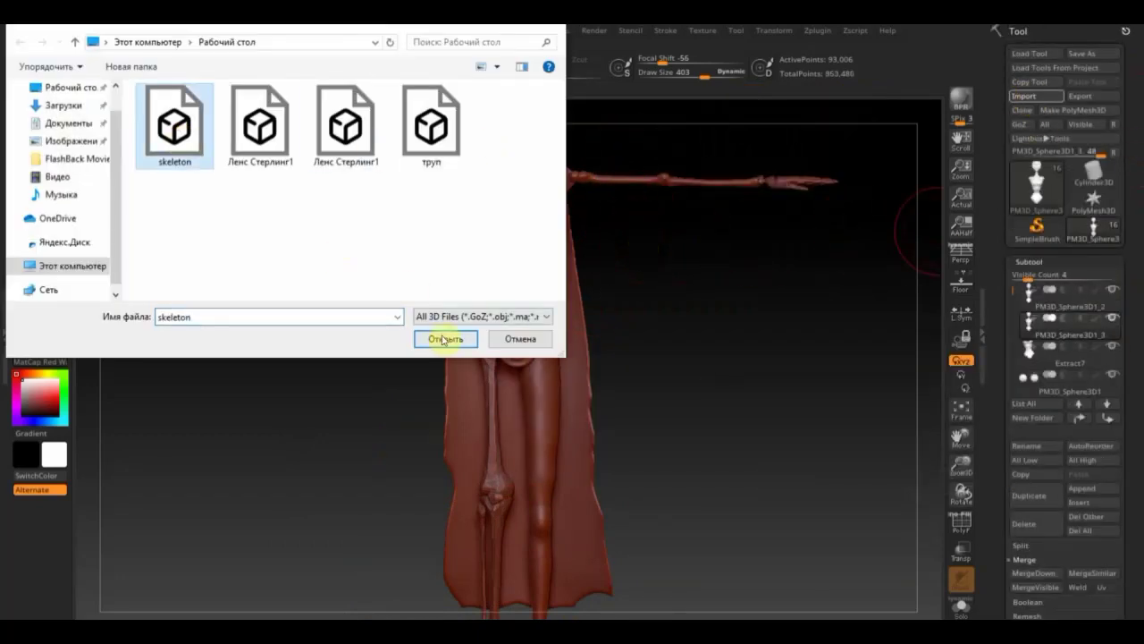
pyautogui.click(450, 334)
pyautogui.moveTo(800, 363); pyautogui.dragTo(722, 313)
pyautogui.keyDown('ctrl'); pyautogui.keyDown('shift'); pyautogui.moveTo(700, 545); pyautogui.dragTo(509, 171); pyautogui.keyUp('shift'); pyautogui.keyUp('ctrl')
pyautogui.keyDown('ctrl'); pyautogui.keyDown('shift'); pyautogui.moveTo(581, 590); pyautogui.dragTo(397, 327); pyautogui.keyUp('shift'); pyautogui.keyUp('ctrl')
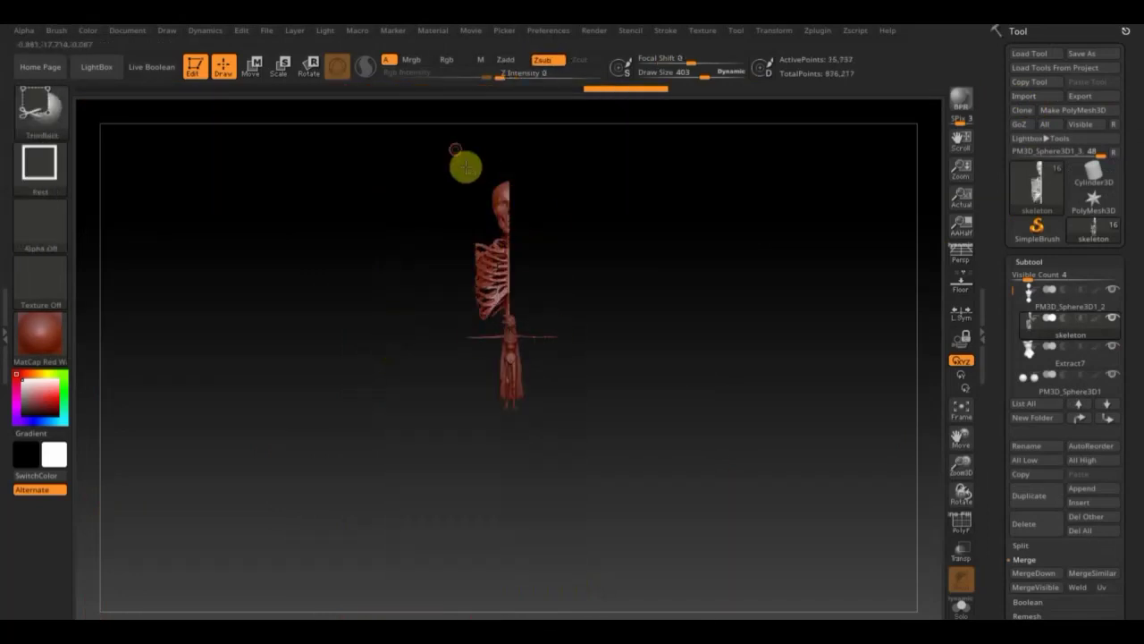
# Step: Scale the skeleton down with the Transpose gizmo and move its ribcage deeper into the torso
pyautogui.click(253, 67)
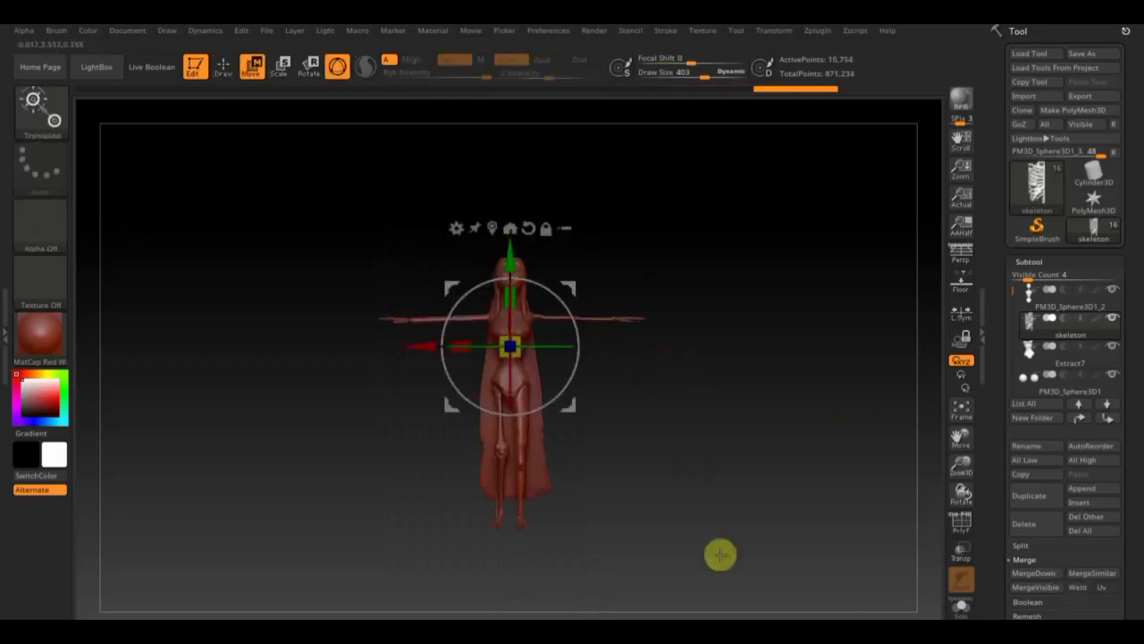
pyautogui.keyDown('alt'); pyautogui.moveTo(720, 552); pyautogui.dragTo(747, 427); pyautogui.keyUp('alt')
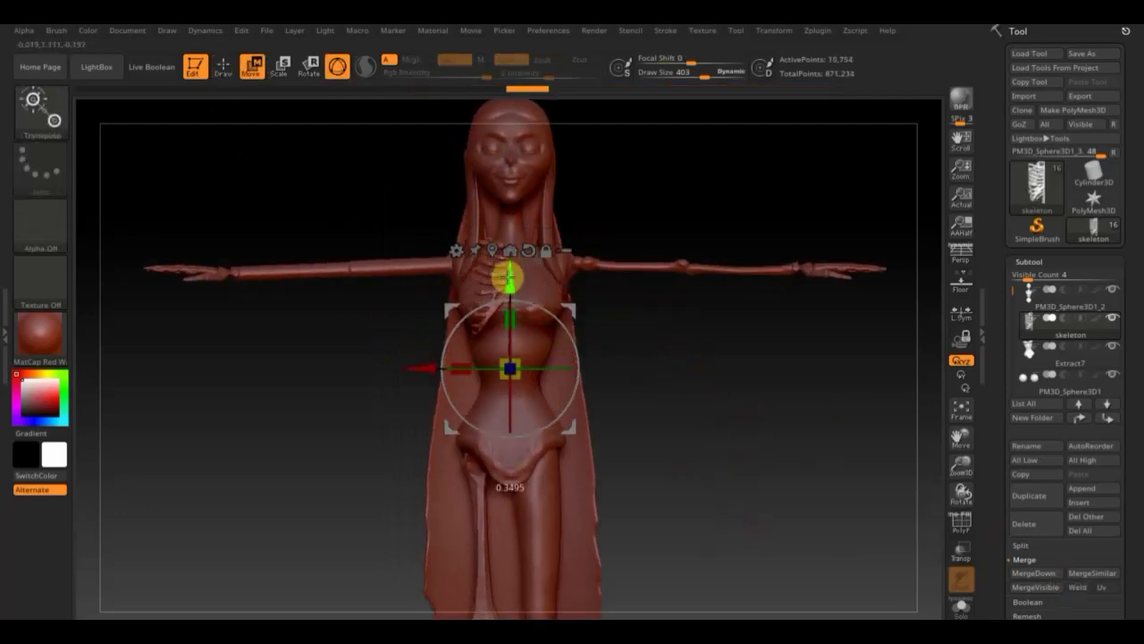
pyautogui.moveTo(509, 274); pyautogui.dragTo(510, 314)
pyautogui.keyDown('shift'); pyautogui.moveTo(568, 340); pyautogui.dragTo(730, 376); pyautogui.keyUp('shift')
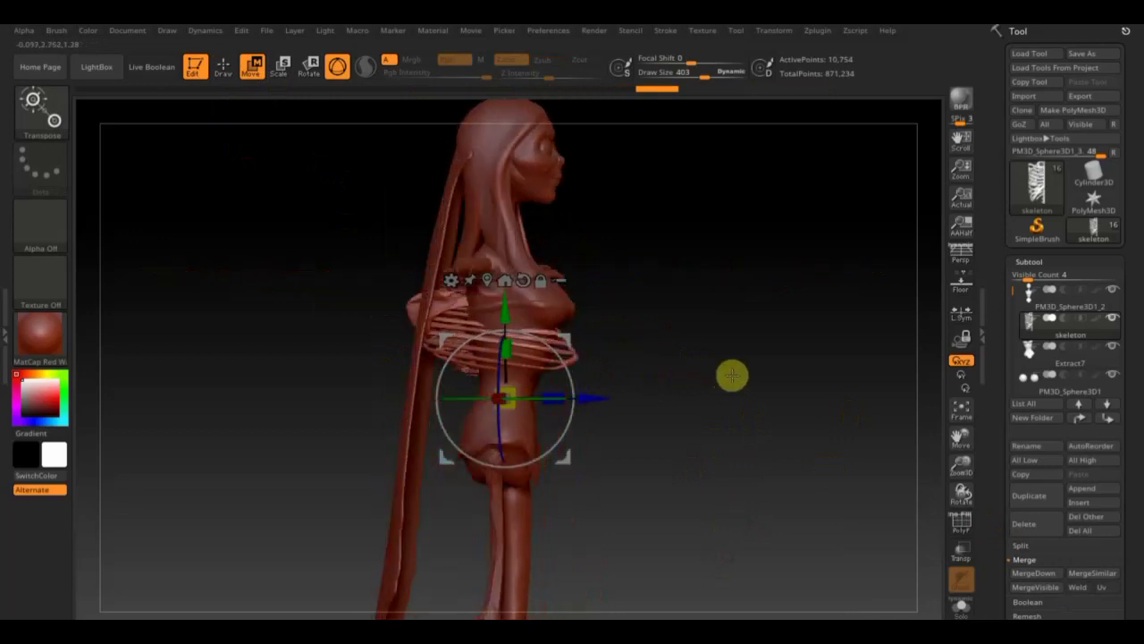
pyautogui.moveTo(526, 390); pyautogui.dragTo(600, 401)
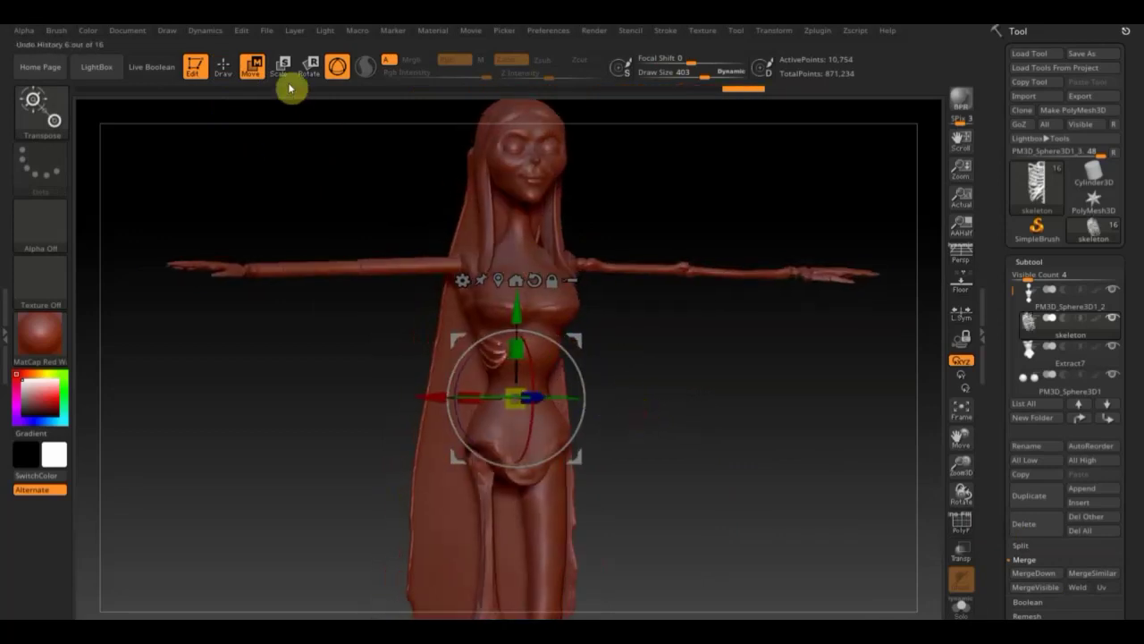
pyautogui.click(224, 67)
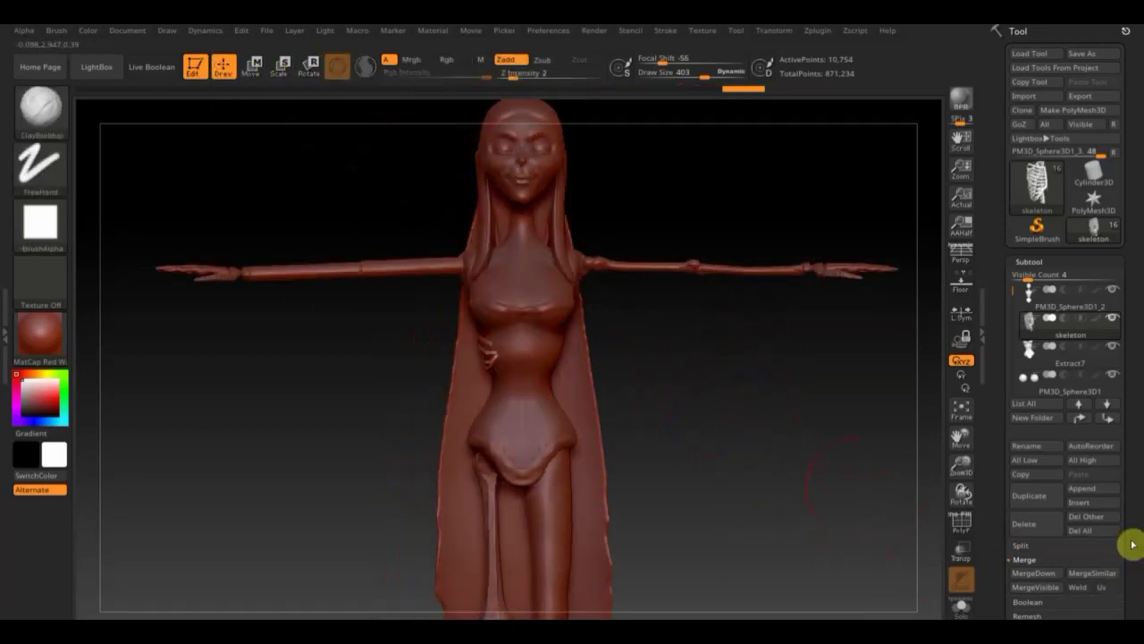
# Step: Select the Extract7 torso subtool and smooth its surface from the front
pyautogui.scroll(-5, 1078, 510)
pyautogui.moveTo(858, 465); pyautogui.dragTo(741, 412)
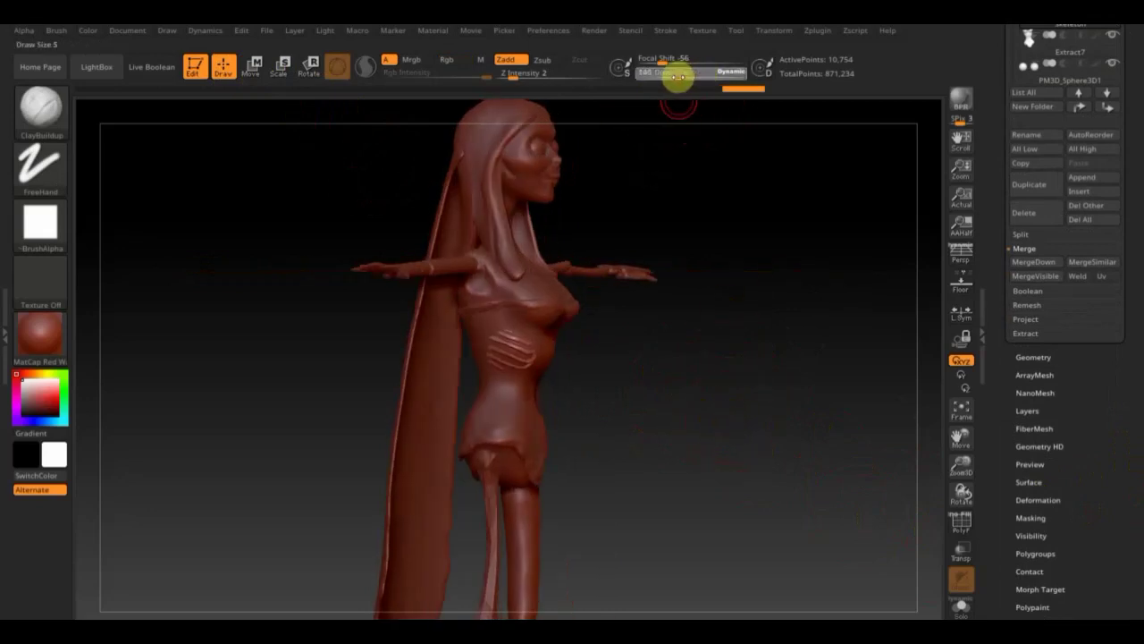
pyautogui.keyDown('alt'); pyautogui.click(428, 401); pyautogui.keyUp('alt')
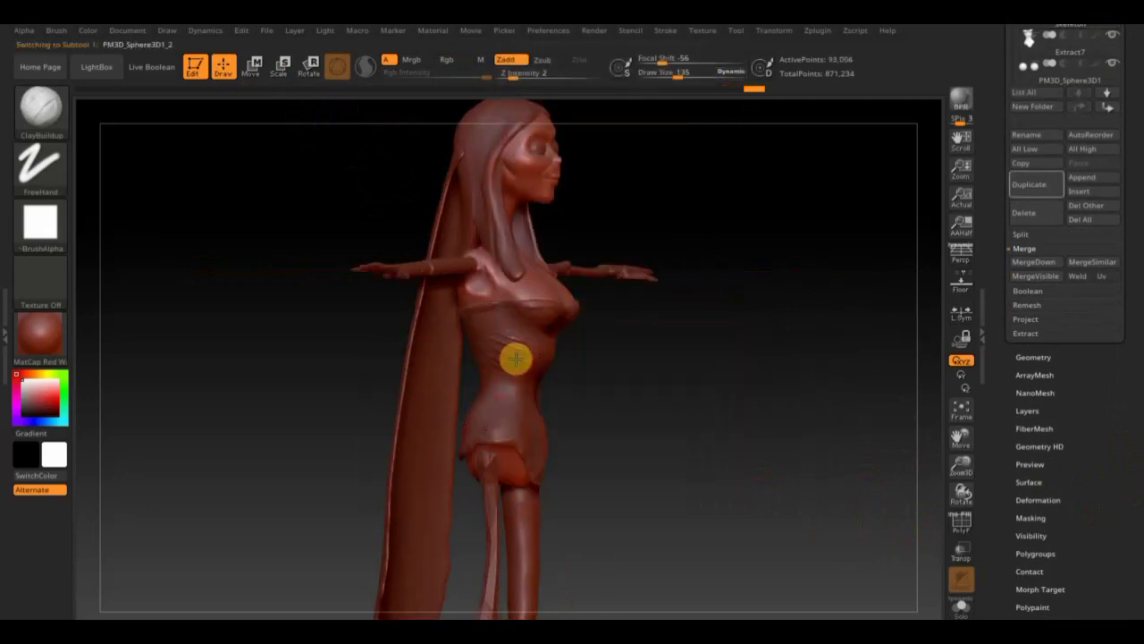
pyautogui.keyDown('alt'); pyautogui.click(486, 377); pyautogui.keyUp('alt')
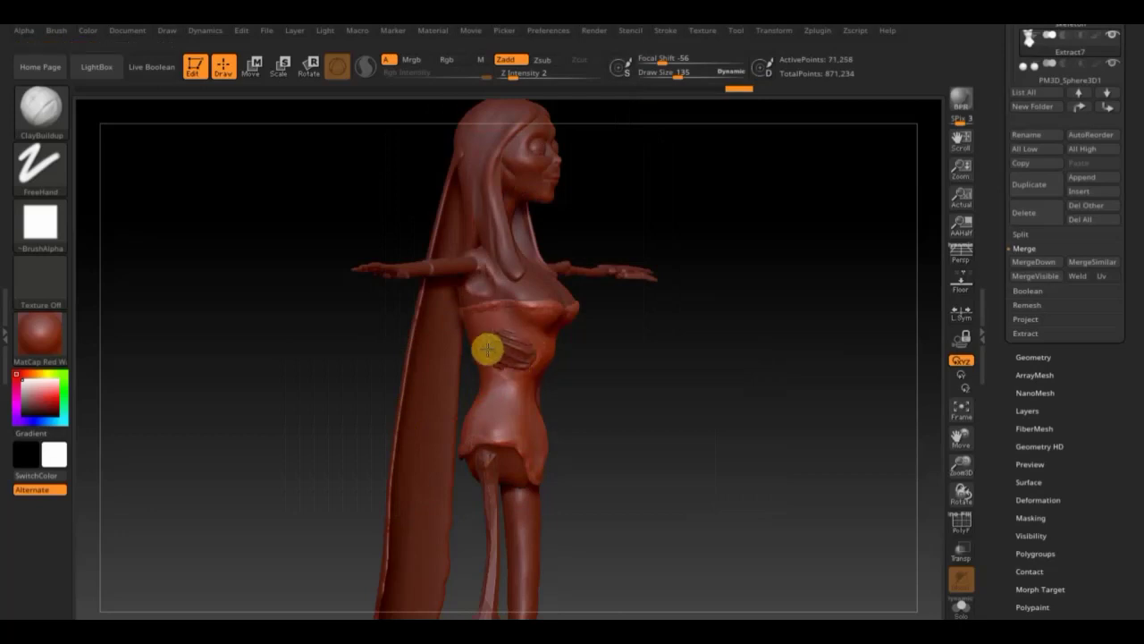
pyautogui.moveTo(524, 375)
pyautogui.mouseDown(button='right')
pyautogui.moveTo(600, 403)
pyautogui.moveTo(567, 403)
pyautogui.moveTo(572, 380)
pyautogui.mouseUp(button='right')
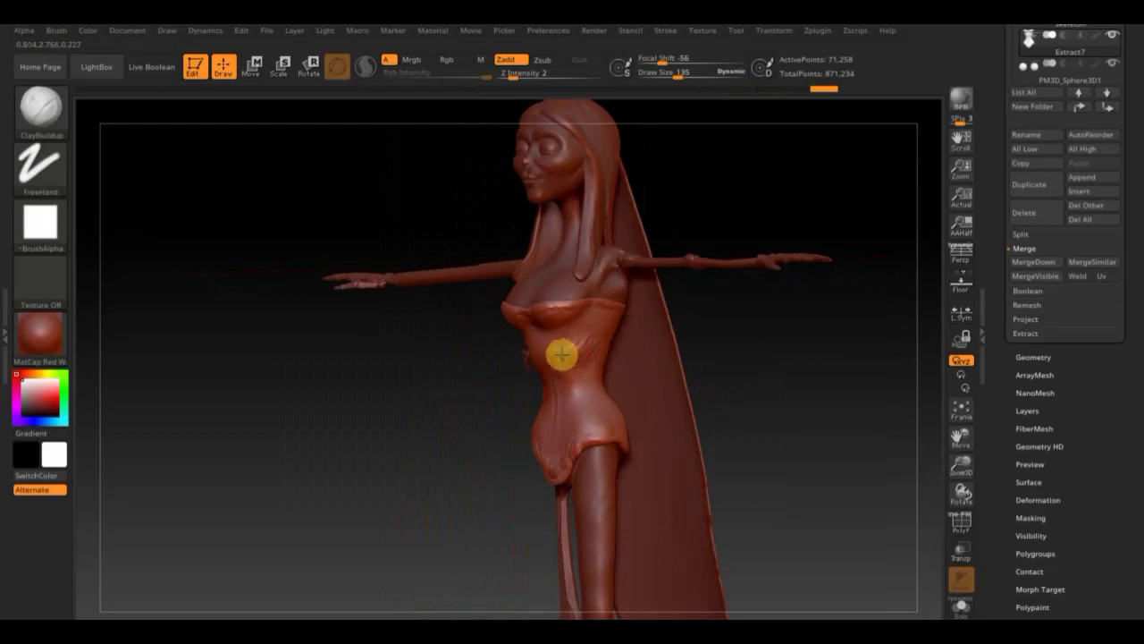
pyautogui.press('shift')
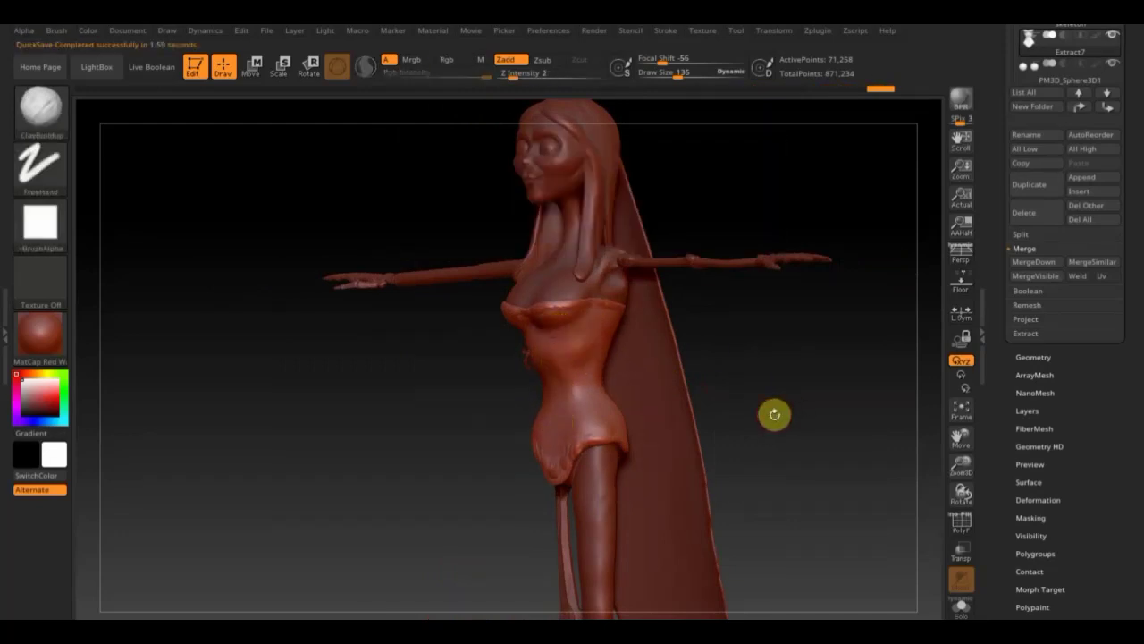
pyautogui.moveTo(771, 412)
pyautogui.mouseDown()
pyautogui.moveTo(809, 412)
pyautogui.moveTo(774, 373)
pyautogui.moveTo(720, 418)
pyautogui.moveTo(605, 429)
pyautogui.moveTo(733, 417)
pyautogui.moveTo(728, 390)
pyautogui.moveTo(728, 437)
pyautogui.moveTo(652, 429)
pyautogui.moveTo(754, 369)
pyautogui.mouseUp()
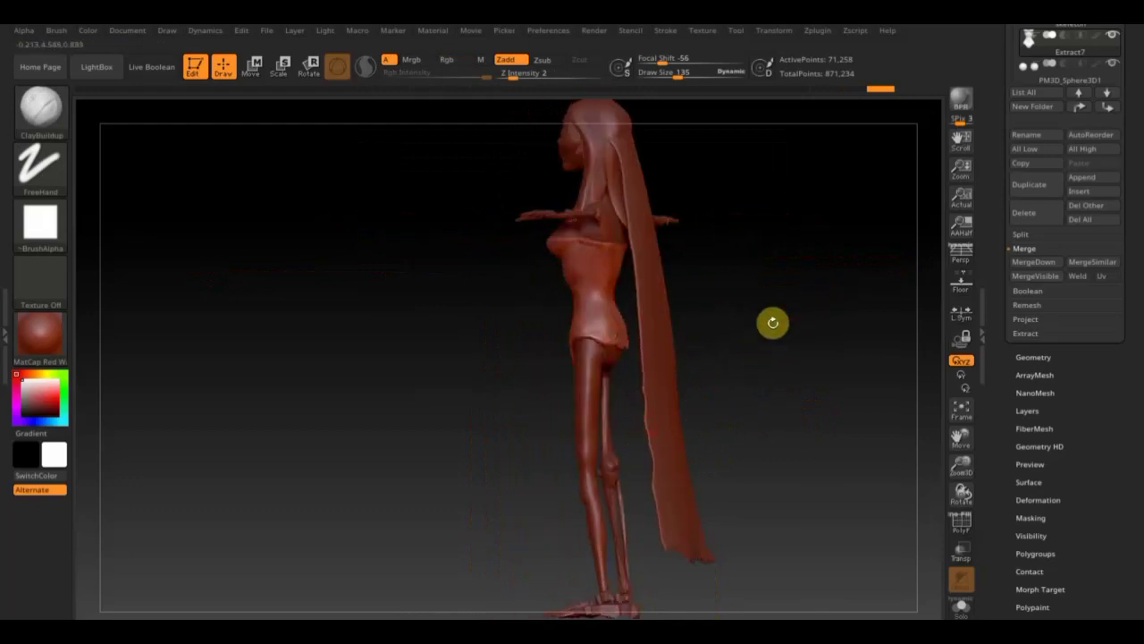
# Step: Select the PM3D_Cylinder3D1_1 part with the figure snapped to front view
pyautogui.click(738, 429)
pyautogui.keyDown('ctrl'); pyautogui.keyDown('shift'); pyautogui.moveTo(793, 485); pyautogui.dragTo(567, 307); pyautogui.keyUp('shift'); pyautogui.keyUp('ctrl')
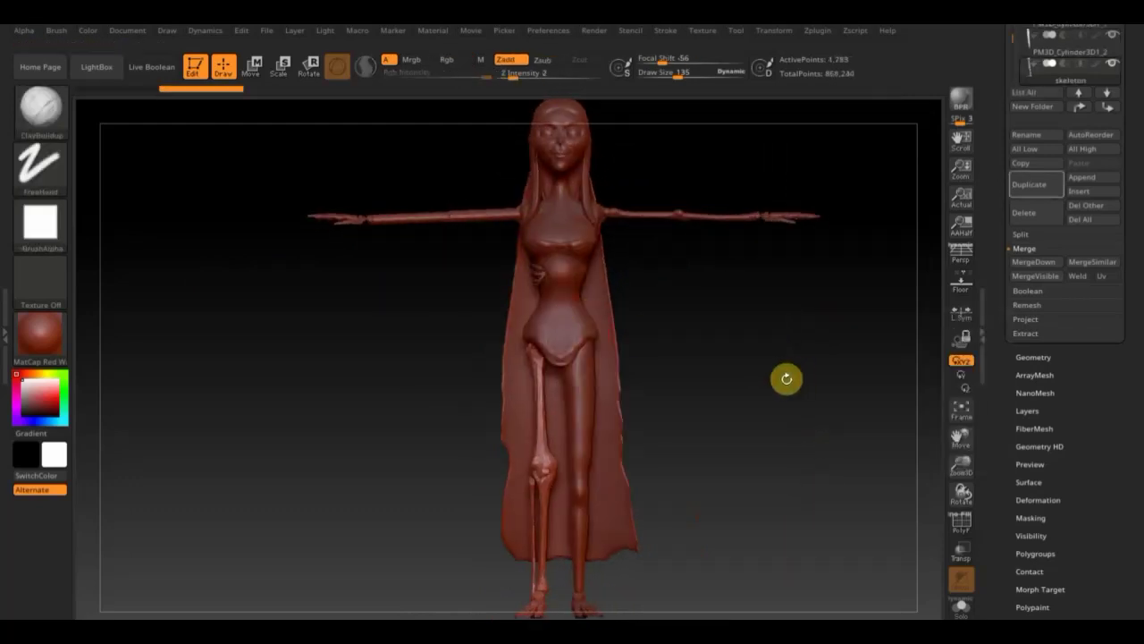
pyautogui.moveTo(787, 378)
pyautogui.mouseDown()
pyautogui.moveTo(810, 414)
pyautogui.moveTo(784, 363)
pyautogui.moveTo(771, 434)
pyautogui.mouseUp()
pyautogui.click(672, 539)
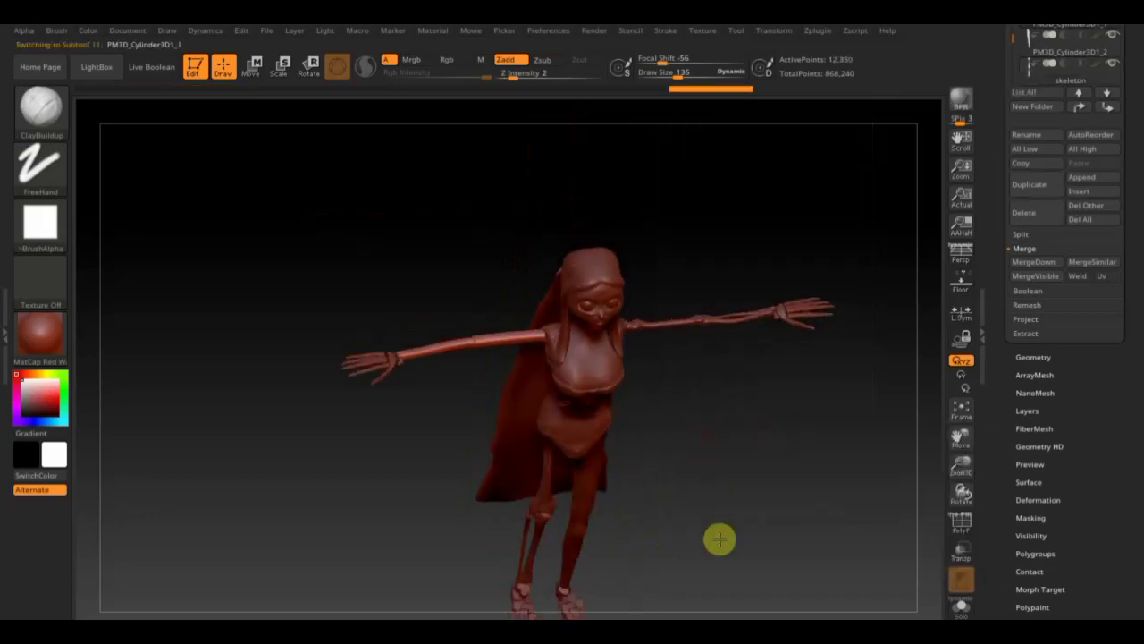
pyautogui.moveTo(718, 539); pyautogui.dragTo(504, 408)
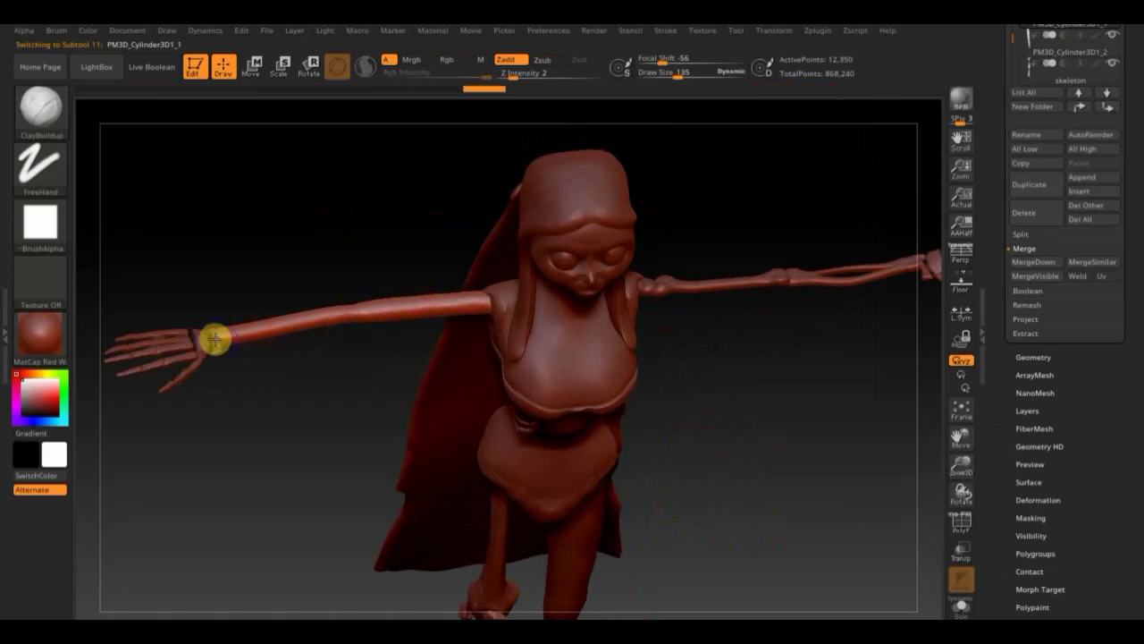
# Step: Orbit around the arm and switch the active subtool to skeleton (Subtool 10)
pyautogui.moveTo(222, 349)
pyautogui.mouseDown()
pyautogui.moveTo(271, 435)
pyautogui.moveTo(208, 334)
pyautogui.mouseUp()
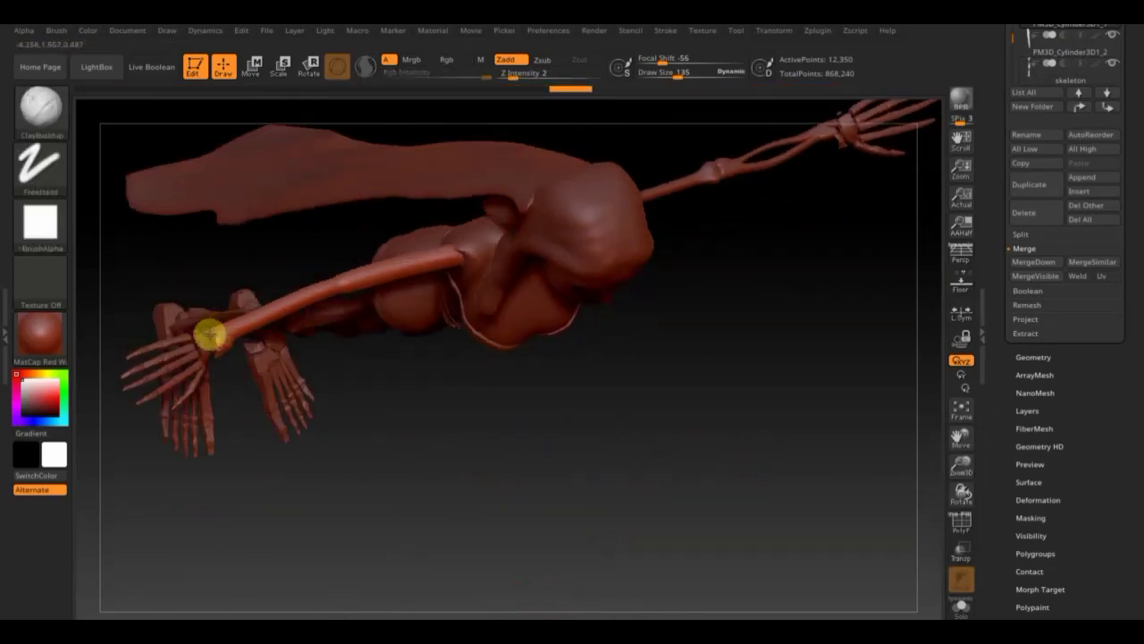
pyautogui.moveTo(381, 391)
pyautogui.mouseDown()
pyautogui.moveTo(311, 319)
pyautogui.moveTo(337, 299)
pyautogui.mouseUp()
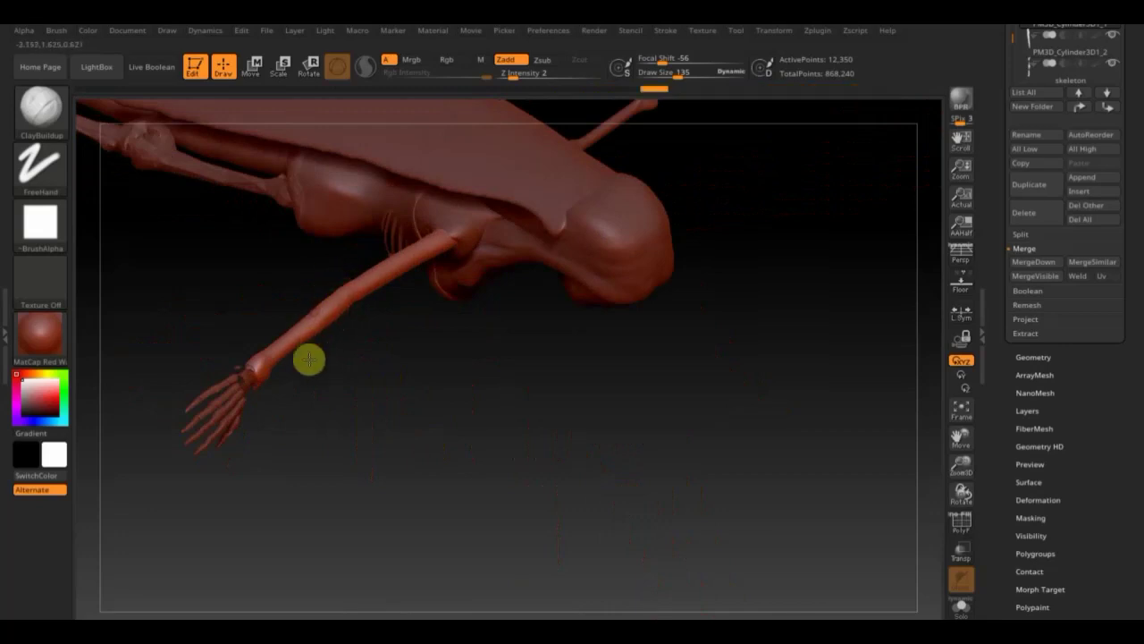
pyautogui.keyDown('shift'); pyautogui.moveTo(319, 340); pyautogui.dragTo(340, 320); pyautogui.keyUp('shift')
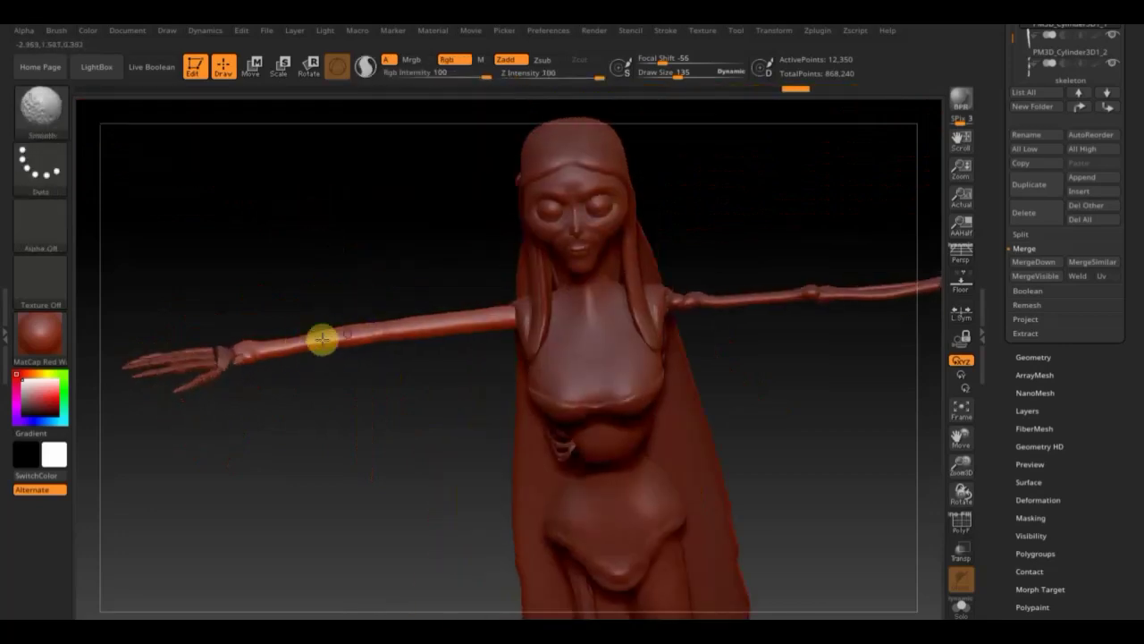
pyautogui.moveTo(395, 327)
pyautogui.mouseDown()
pyautogui.moveTo(424, 429)
pyautogui.moveTo(424, 378)
pyautogui.moveTo(448, 297)
pyautogui.mouseUp()
pyautogui.moveTo(378, 350)
pyautogui.mouseDown()
pyautogui.moveTo(349, 310)
pyautogui.moveTo(398, 246)
pyautogui.mouseUp()
pyautogui.moveTo(396, 314)
pyautogui.mouseDown()
pyautogui.moveTo(395, 354)
pyautogui.moveTo(378, 238)
pyautogui.moveTo(393, 247)
pyautogui.moveTo(294, 447)
pyautogui.moveTo(254, 406)
pyautogui.mouseUp()
pyautogui.press('n')
pyautogui.click(140, 510)
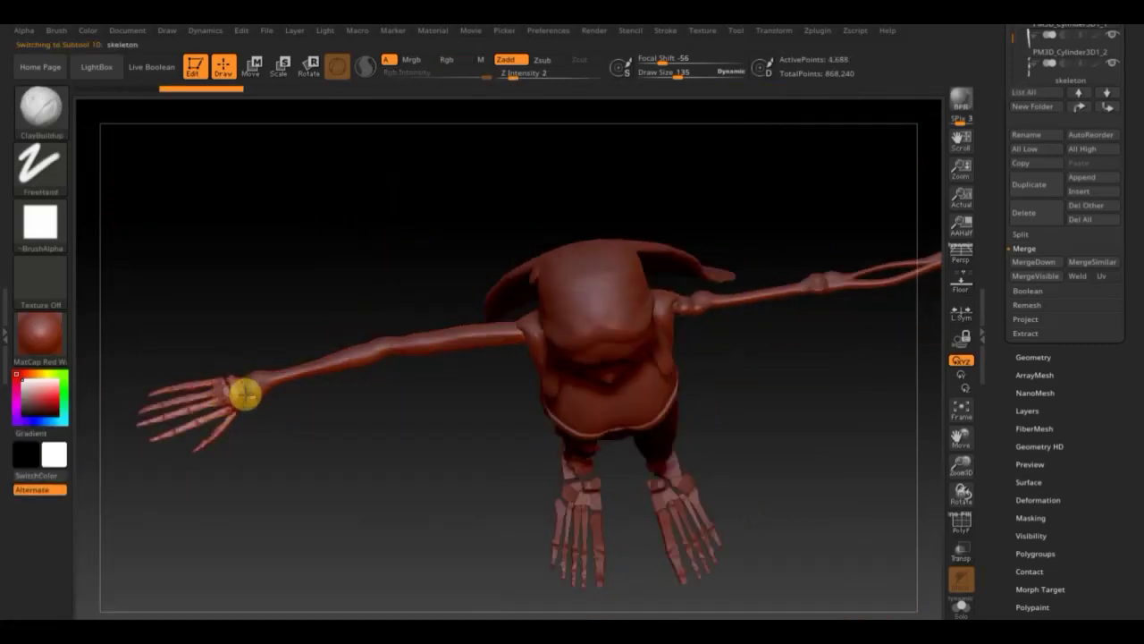
pyautogui.moveTo(244, 394)
pyautogui.mouseDown()
pyautogui.moveTo(245, 212)
pyautogui.moveTo(245, 366)
pyautogui.moveTo(292, 387)
pyautogui.mouseUp()
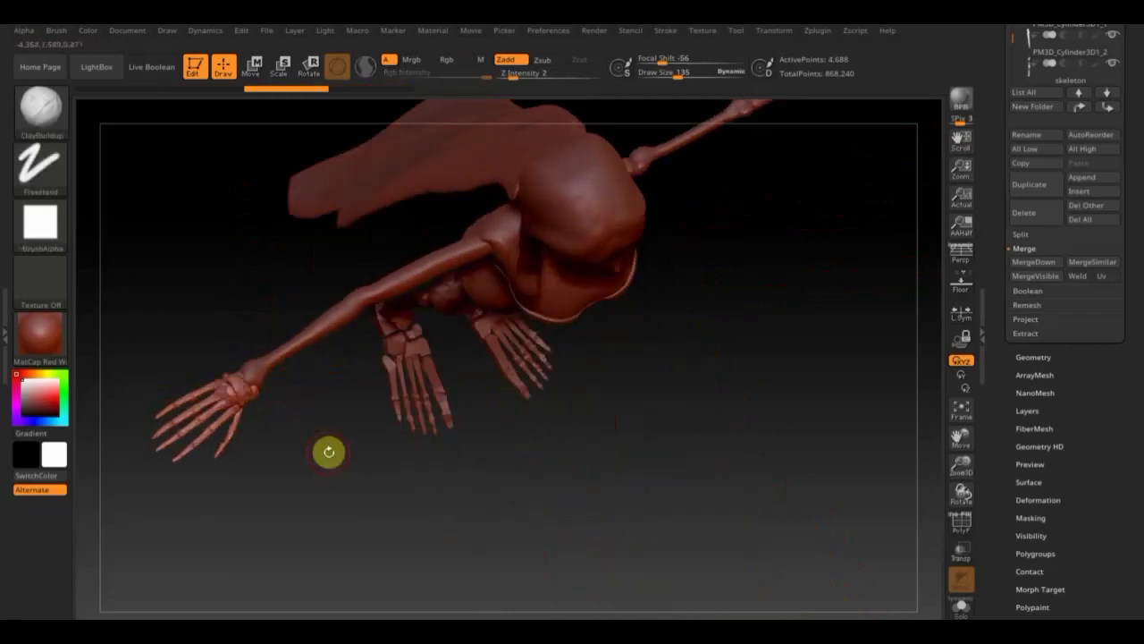
# Step: Pick Move Topological and use Insert Mesh to add a bone mesh, reaching 18,520 points
pyautogui.scroll(-5, 1114, 557)
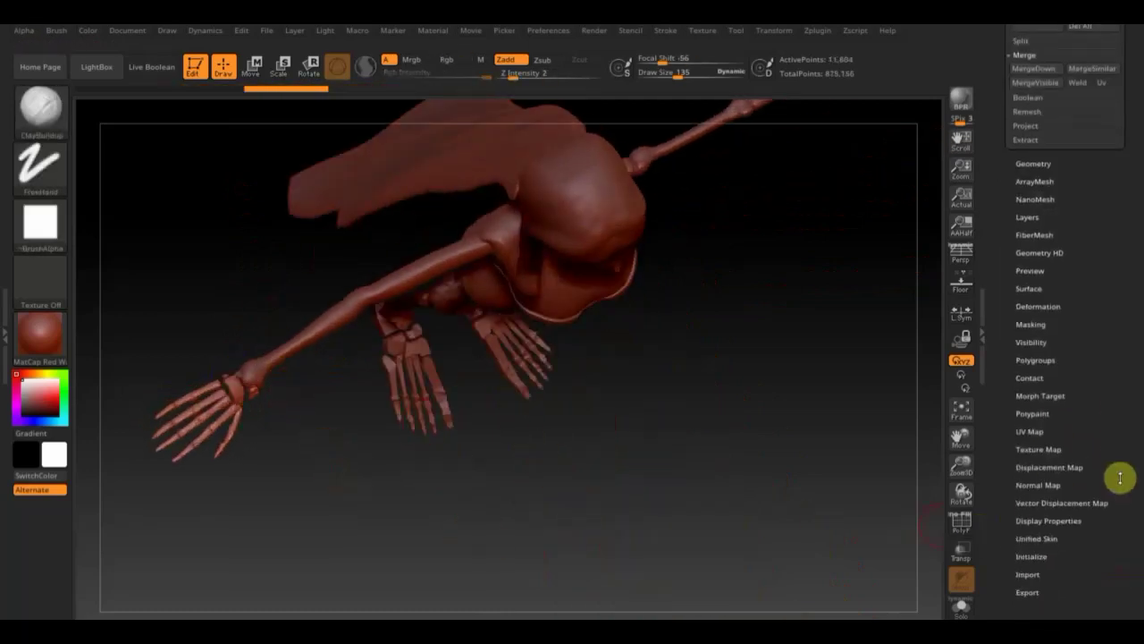
pyautogui.click(1038, 285)
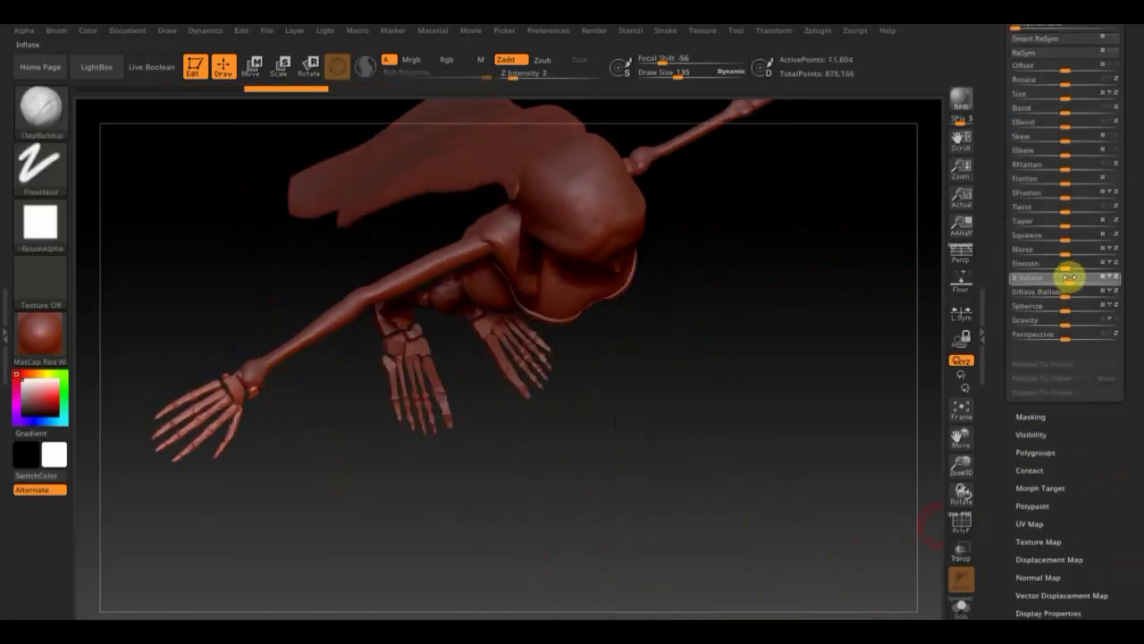
pyautogui.press('b')
pyautogui.press('m')
pyautogui.press('t')
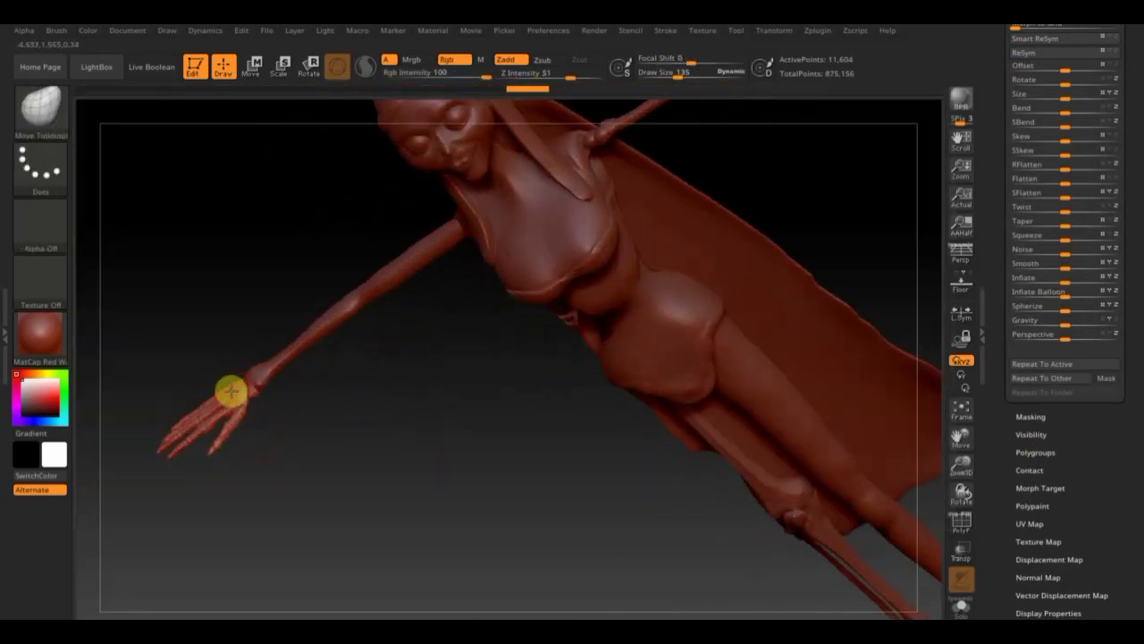
pyautogui.moveTo(422, 514)
pyautogui.mouseDown()
pyautogui.moveTo(269, 560)
pyautogui.moveTo(781, 401)
pyautogui.mouseUp()
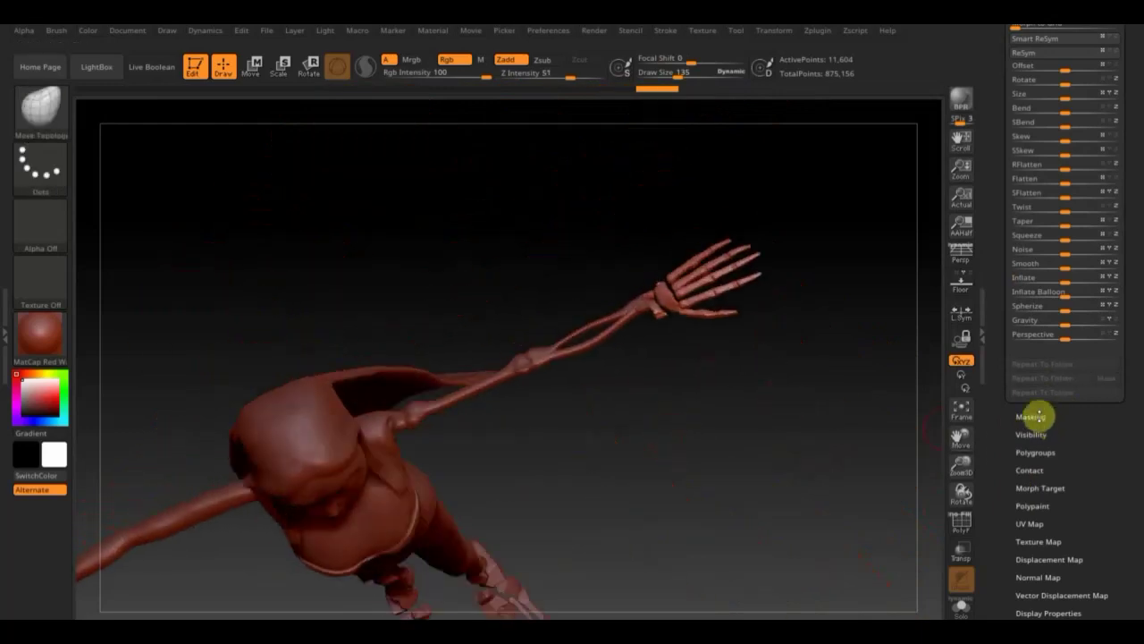
pyautogui.moveTo(1088, 384); pyautogui.dragTo(1140, 491)
pyautogui.moveTo(1135, 539); pyautogui.dragTo(1073, 340)
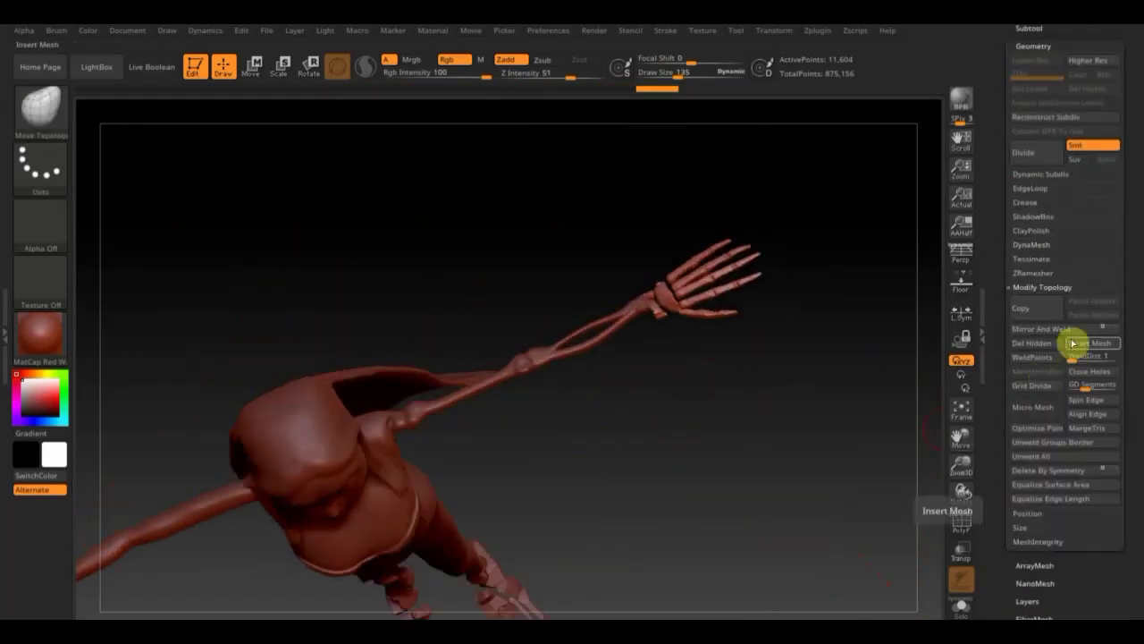
pyautogui.moveTo(733, 406)
pyautogui.mouseDown()
pyautogui.moveTo(757, 417)
pyautogui.moveTo(753, 194)
pyautogui.mouseUp()
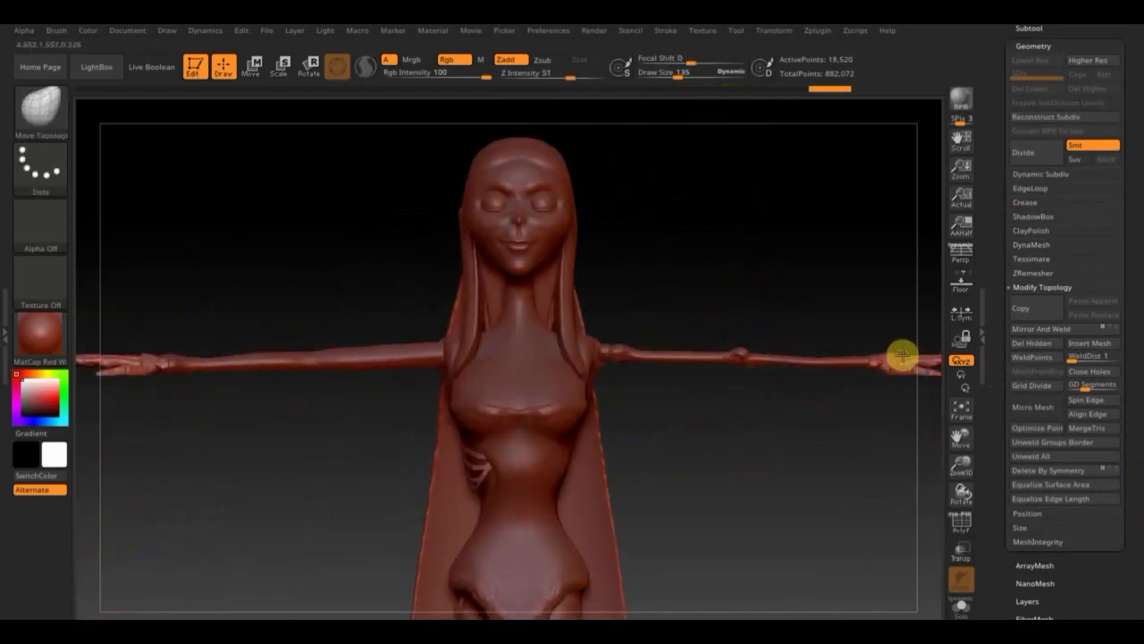
# Step: Make the chest piece Extract7 the active subtool, with the brush enlarged to 493
pyautogui.moveTo(856, 424); pyautogui.dragTo(735, 442)
pyautogui.press('n')
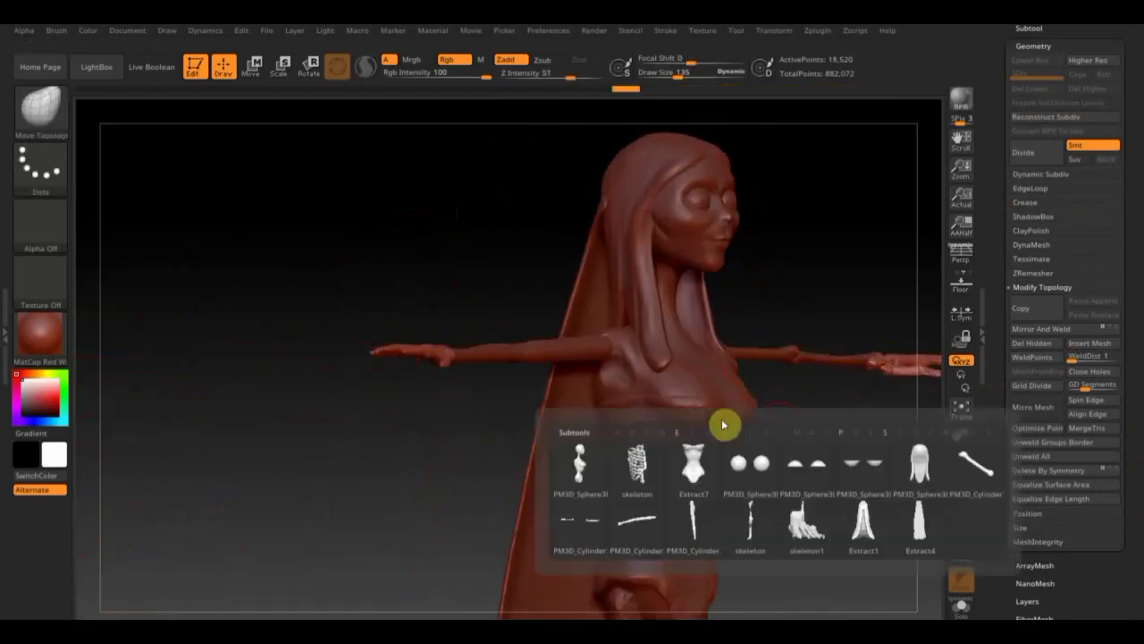
pyautogui.press('shift')
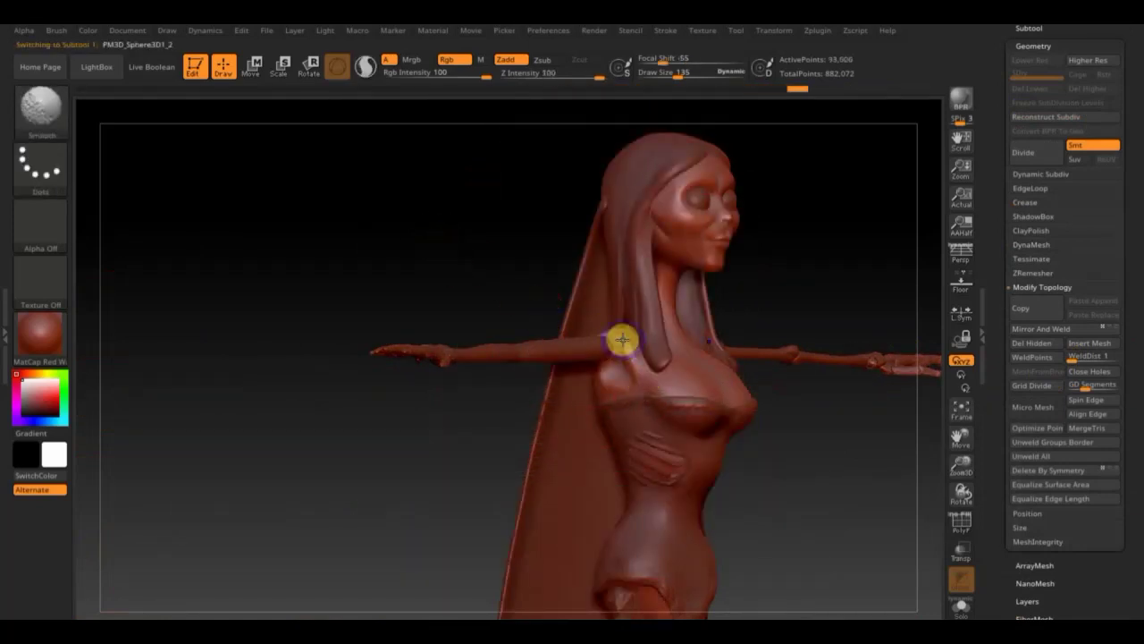
pyautogui.moveTo(801, 421); pyautogui.dragTo(890, 443)
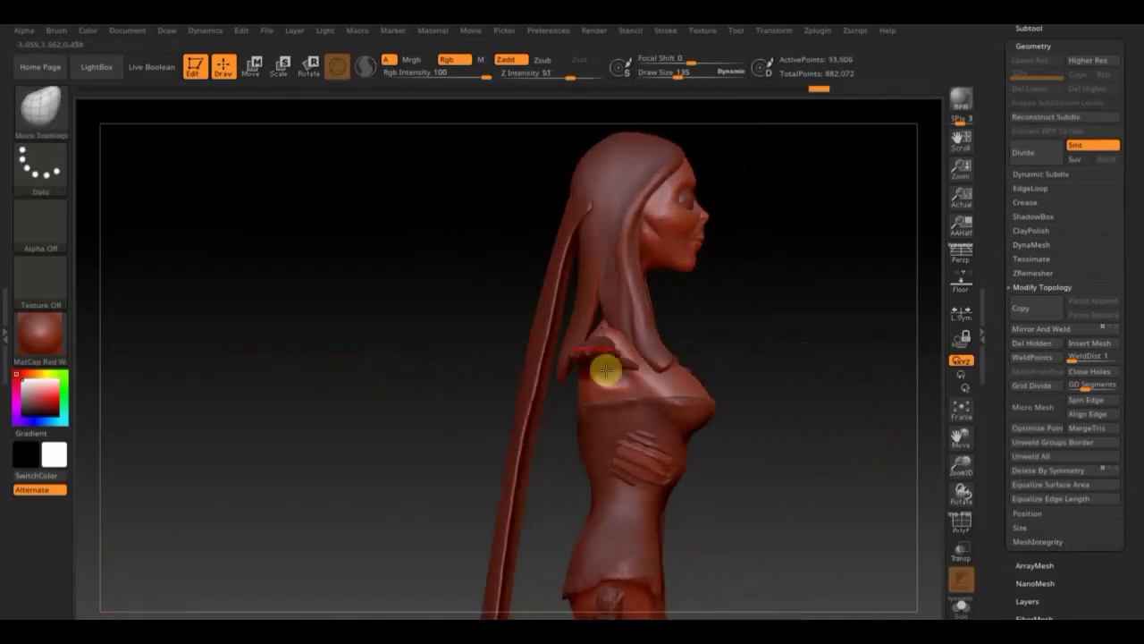
pyautogui.moveTo(694, 81)
pyautogui.mouseDown()
pyautogui.moveTo(707, 403)
pyautogui.moveTo(694, 432)
pyautogui.mouseUp()
pyautogui.keyDown('alt'); pyautogui.click(717, 412); pyautogui.keyUp('alt')
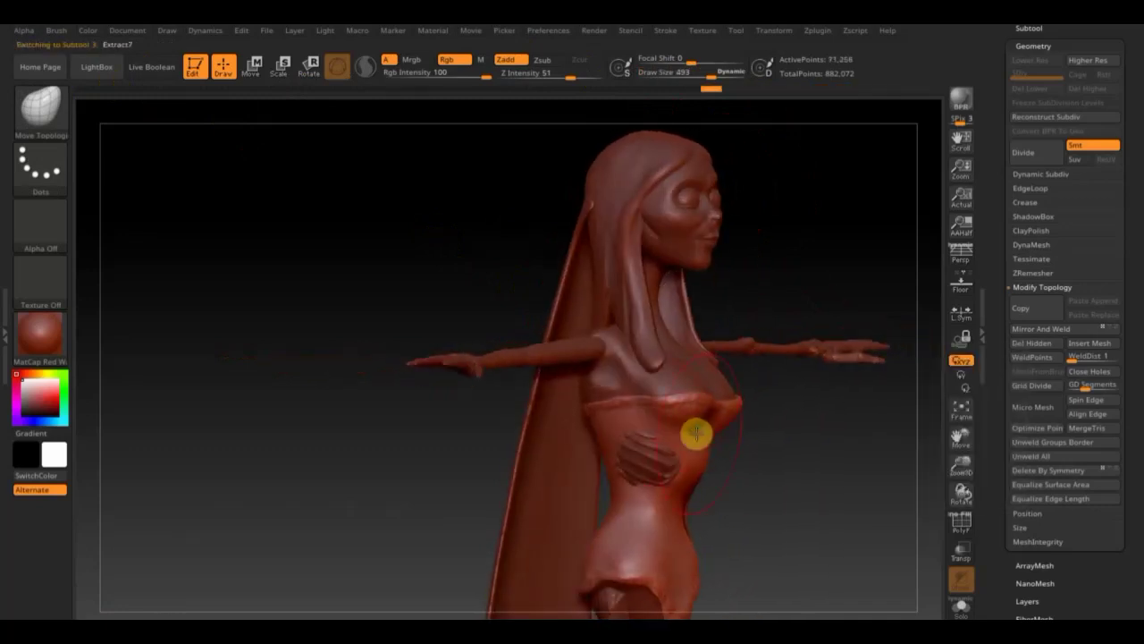
# Step: Smooth the chest piece with the brush shrunk to 366, then view the whole figure
pyautogui.moveTo(792, 495)
pyautogui.mouseDown()
pyautogui.moveTo(749, 515)
pyautogui.moveTo(724, 268)
pyautogui.mouseUp()
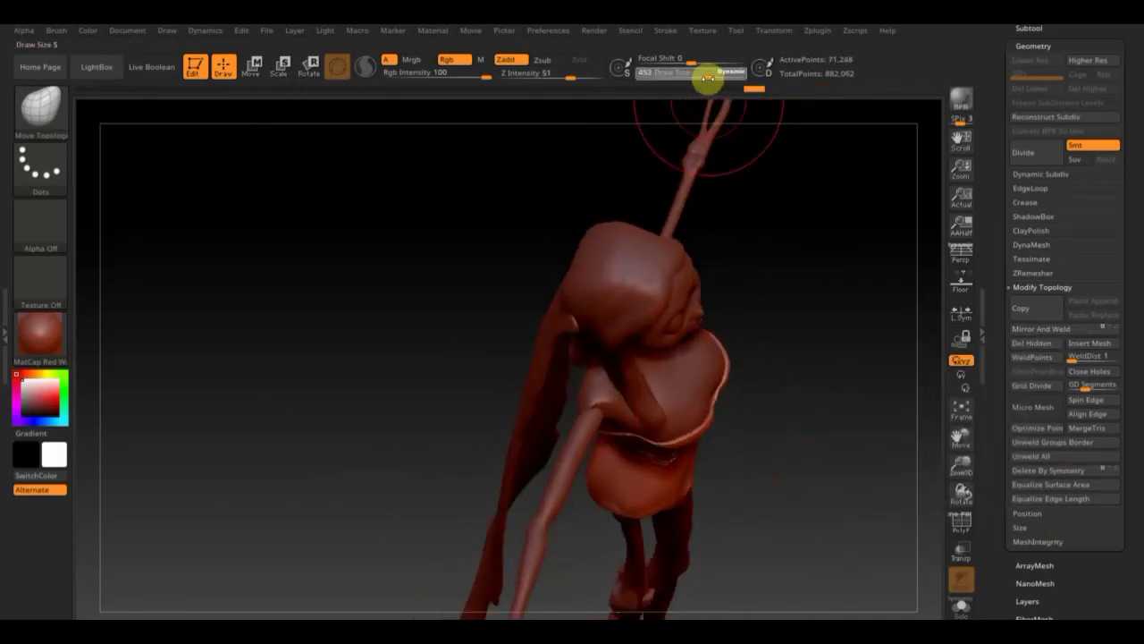
pyautogui.moveTo(707, 77); pyautogui.dragTo(617, 436)
pyautogui.moveTo(803, 457)
pyautogui.mouseDown()
pyautogui.moveTo(778, 497)
pyautogui.moveTo(759, 461)
pyautogui.mouseUp()
pyautogui.press('shift')
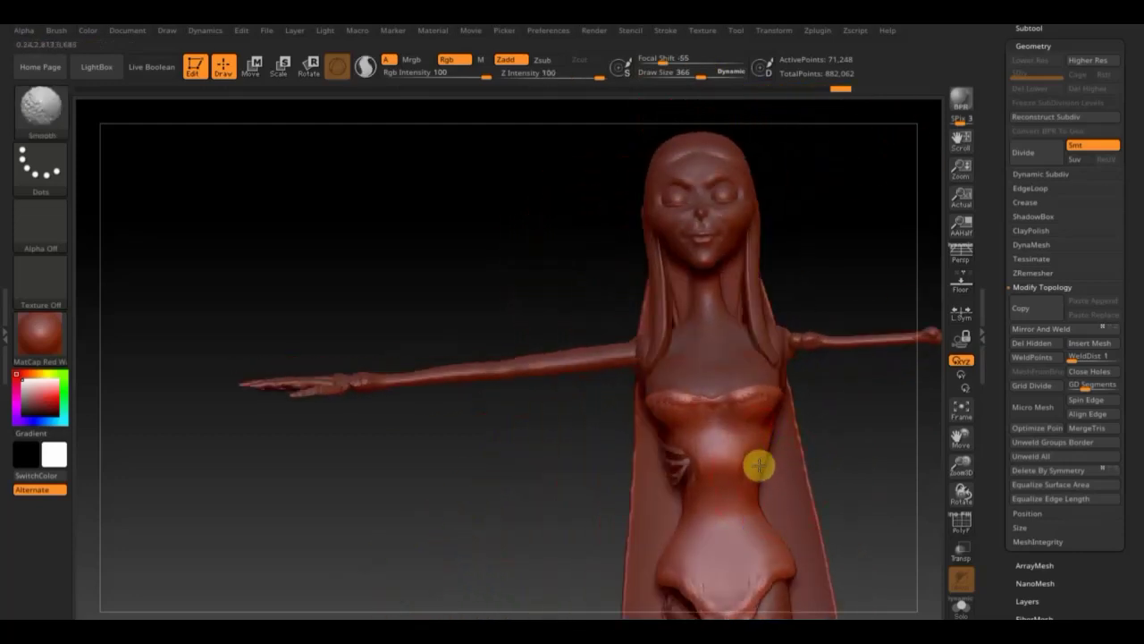
pyautogui.keyDown('ctrl'); pyautogui.moveTo(767, 442); pyautogui.dragTo(294, 348, button='right'); pyautogui.keyUp('ctrl')
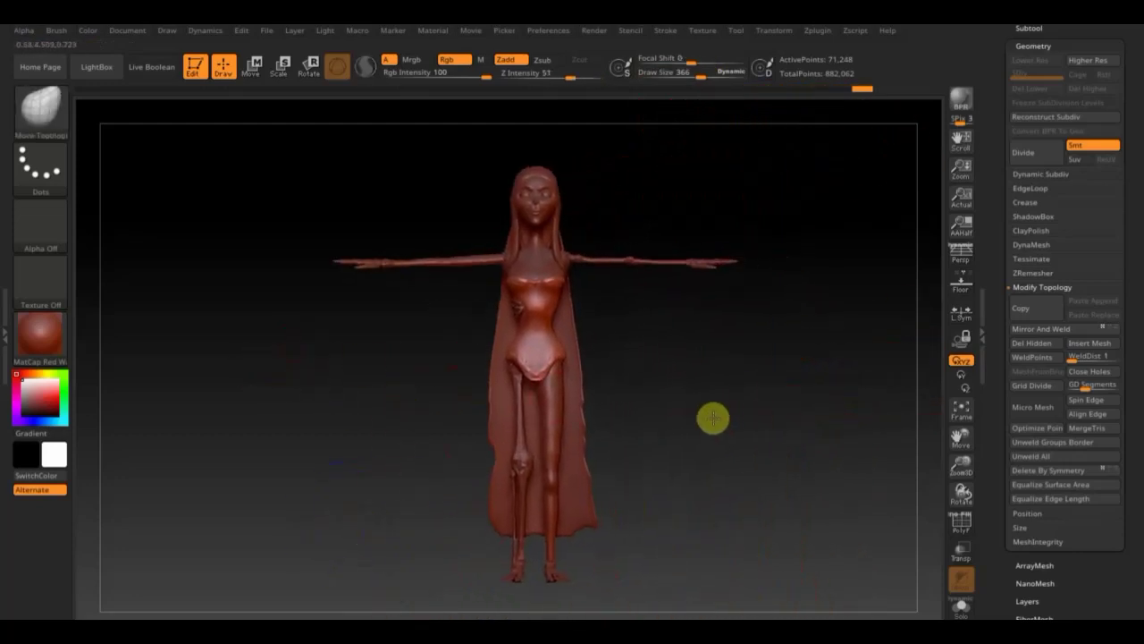
pyautogui.click(962, 114)
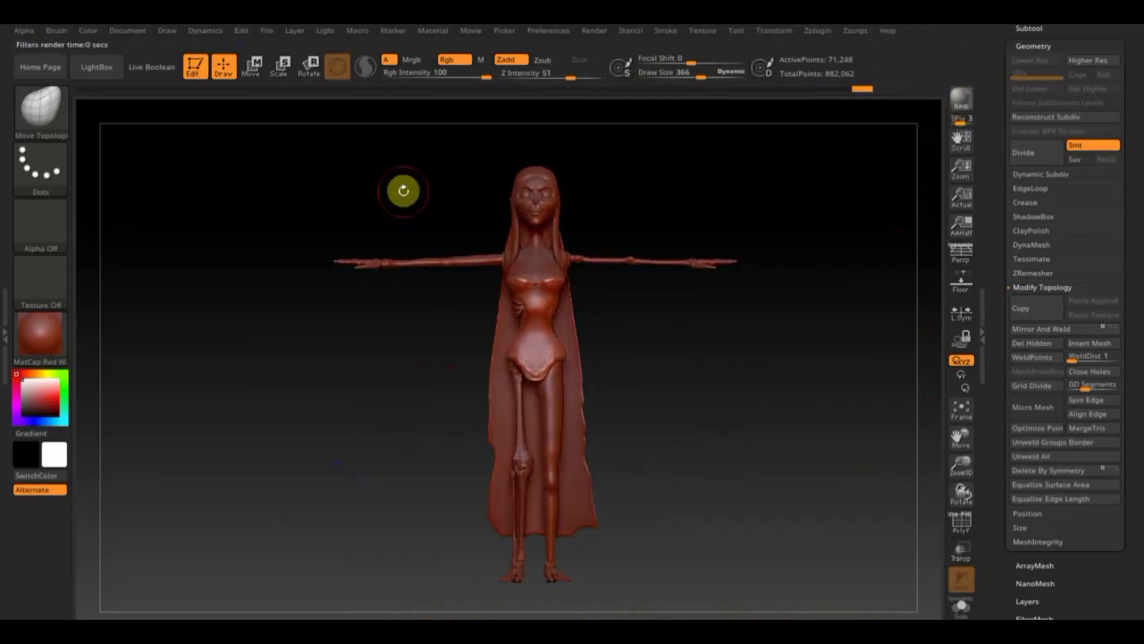
# Step: Save the character project with Save As, overwriting the existing file
pyautogui.click(266, 31)
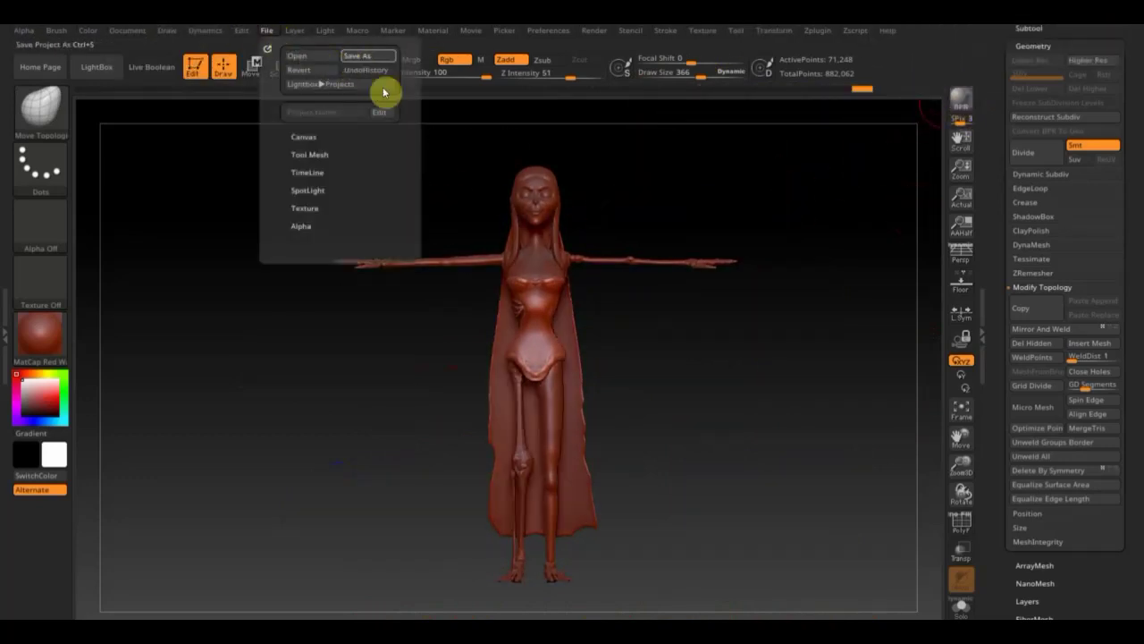
pyautogui.click(384, 92)
pyautogui.click(478, 340)
pyautogui.click(608, 320)
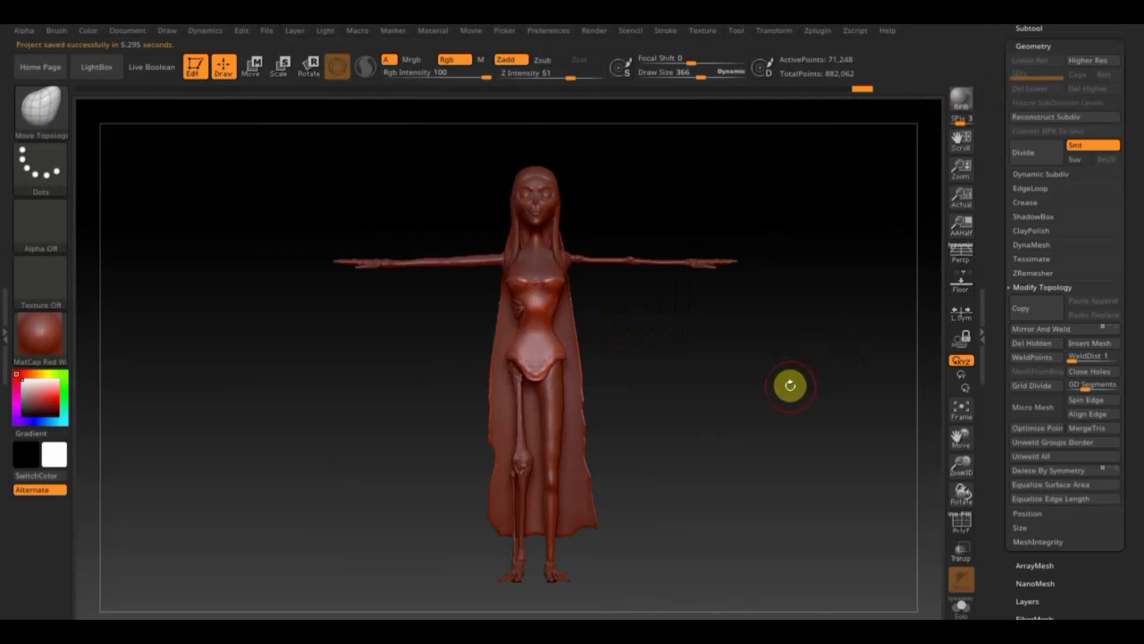
pyautogui.moveTo(790, 386)
pyautogui.mouseDown()
pyautogui.moveTo(792, 439)
pyautogui.moveTo(752, 411)
pyautogui.mouseUp()
# Step: Unhide the long dress subtool and rotate the figure to check the trailing gown
pyautogui.click(1029, 28)
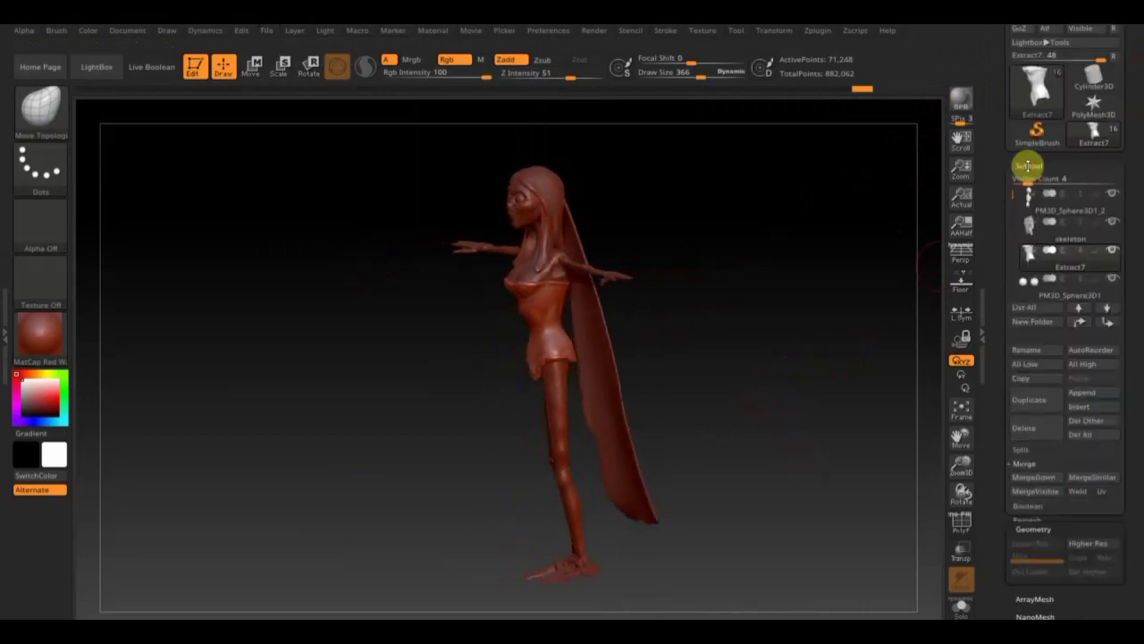
pyautogui.click(1112, 250)
pyautogui.moveTo(903, 385)
pyautogui.mouseDown()
pyautogui.moveTo(824, 380)
pyautogui.moveTo(784, 303)
pyautogui.moveTo(761, 388)
pyautogui.moveTo(751, 513)
pyautogui.moveTo(723, 417)
pyautogui.mouseUp()
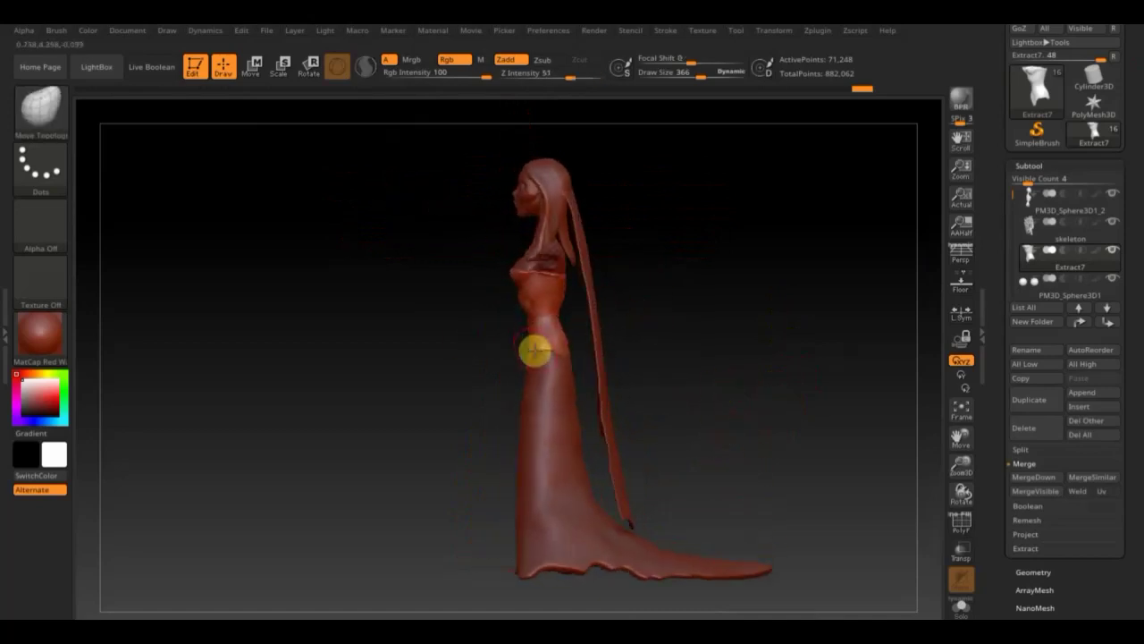
pyautogui.moveTo(537, 363)
pyautogui.mouseDown()
pyautogui.moveTo(797, 367)
pyautogui.moveTo(493, 352)
pyautogui.moveTo(693, 381)
pyautogui.moveTo(674, 391)
pyautogui.mouseUp()
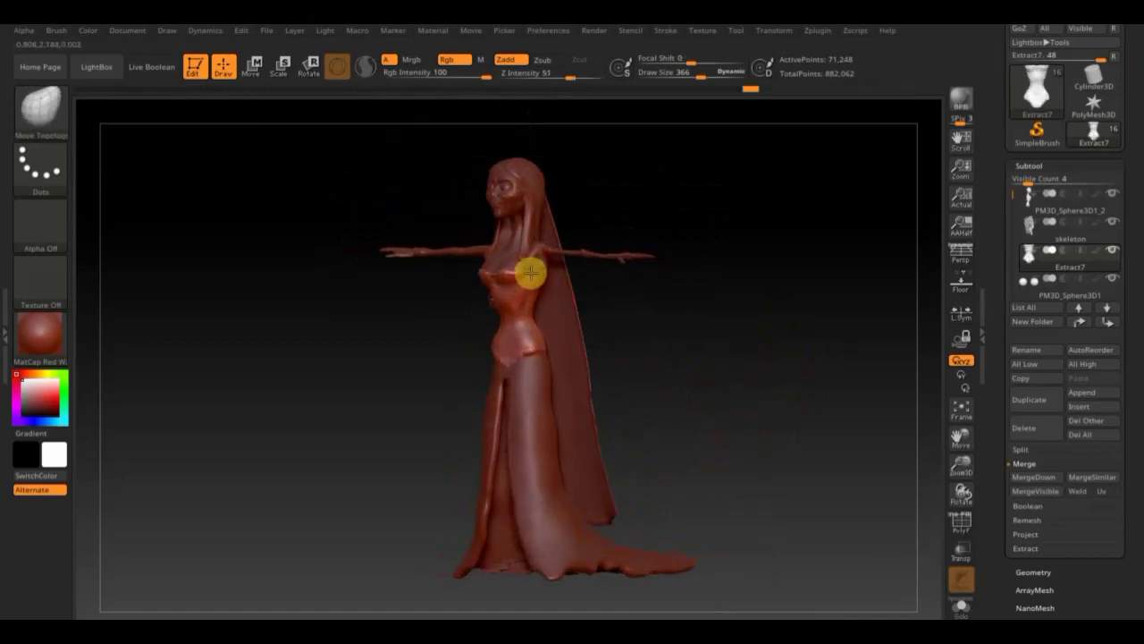
pyautogui.moveTo(632, 294); pyautogui.dragTo(616, 401)
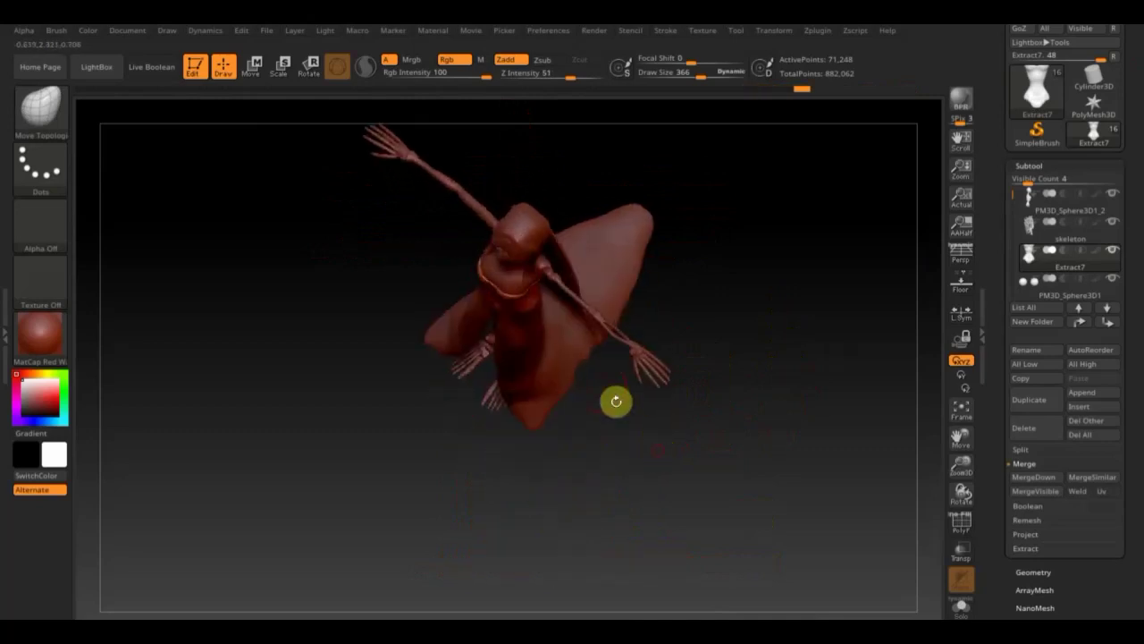
# Step: Set the brush draw size to 535 and return to a frontal T-pose view
pyautogui.press('s')
pyautogui.moveTo(532, 286); pyautogui.dragTo(647, 212)
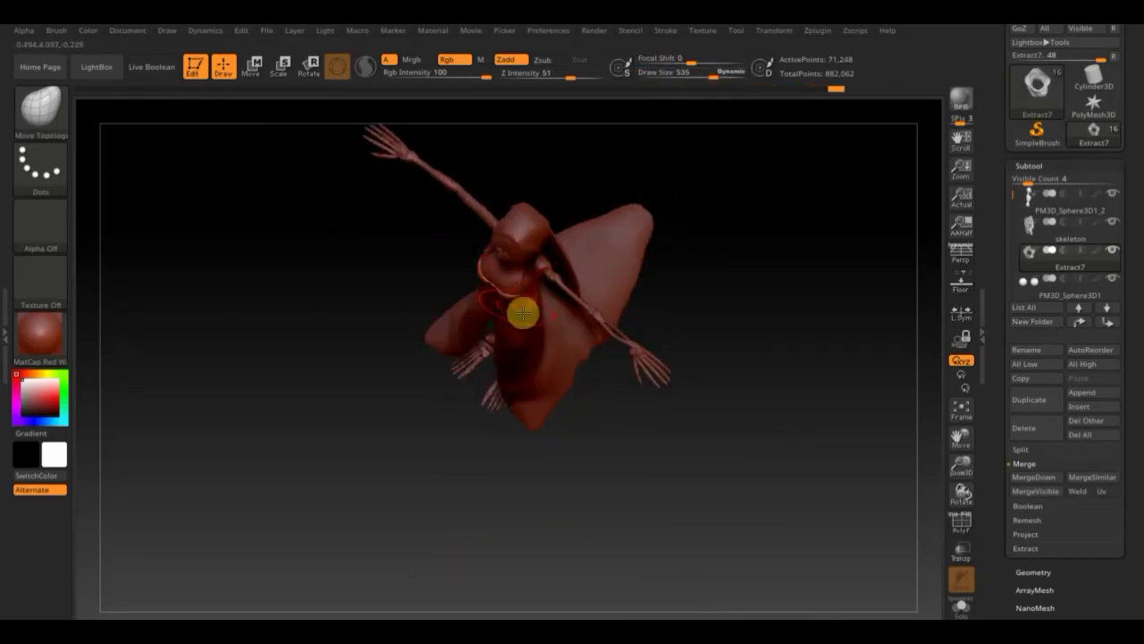
pyautogui.moveTo(523, 313)
pyautogui.mouseDown()
pyautogui.moveTo(634, 274)
pyautogui.moveTo(563, 283)
pyautogui.mouseUp()
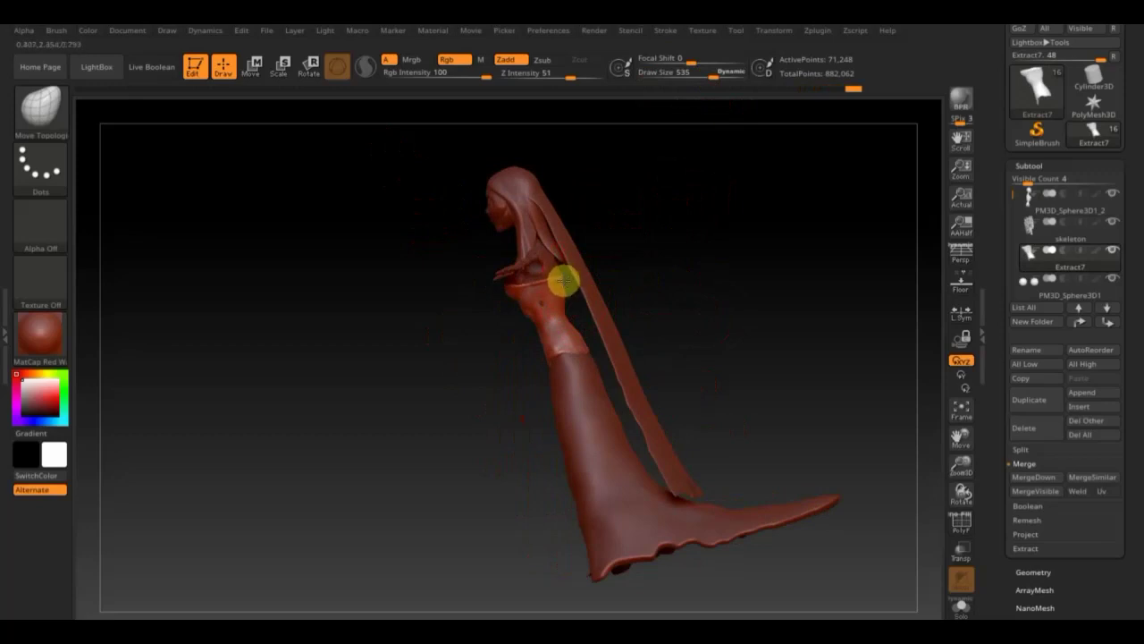
pyautogui.moveTo(665, 323)
pyautogui.mouseDown()
pyautogui.moveTo(762, 336)
pyautogui.moveTo(718, 379)
pyautogui.moveTo(685, 365)
pyautogui.moveTo(766, 366)
pyautogui.moveTo(730, 389)
pyautogui.moveTo(756, 388)
pyautogui.mouseUp()
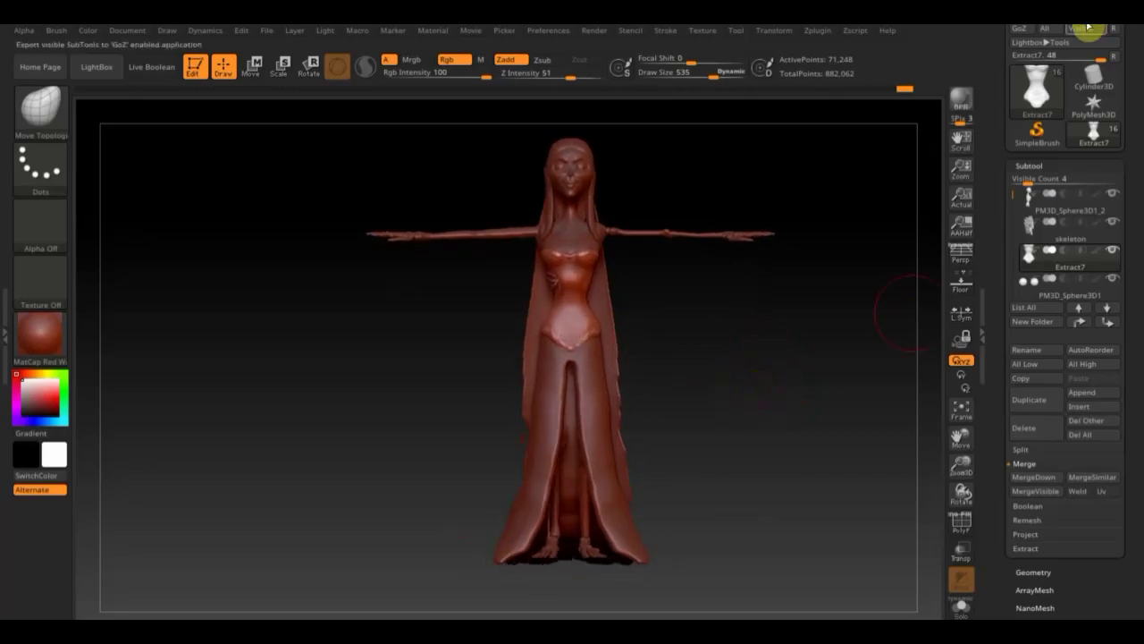